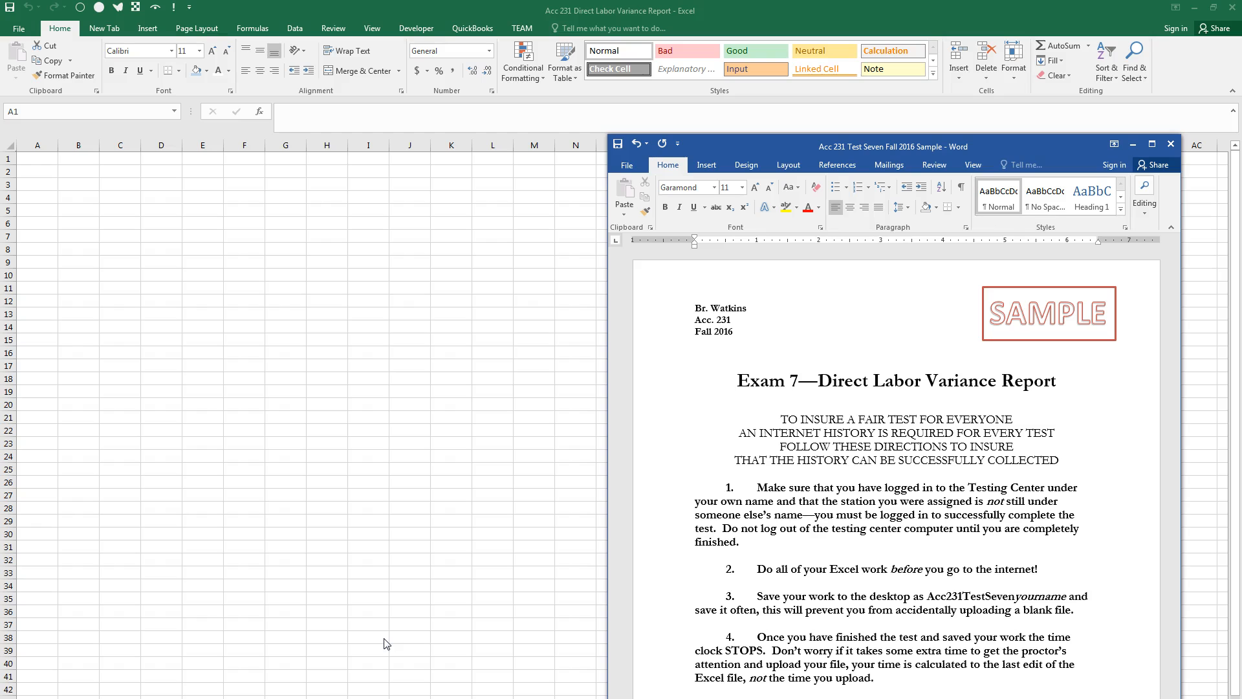
Read the exam instructions and requirements, and set the Excel worksheet's print orientation to landscape
scroll(781, 481, down, 12)
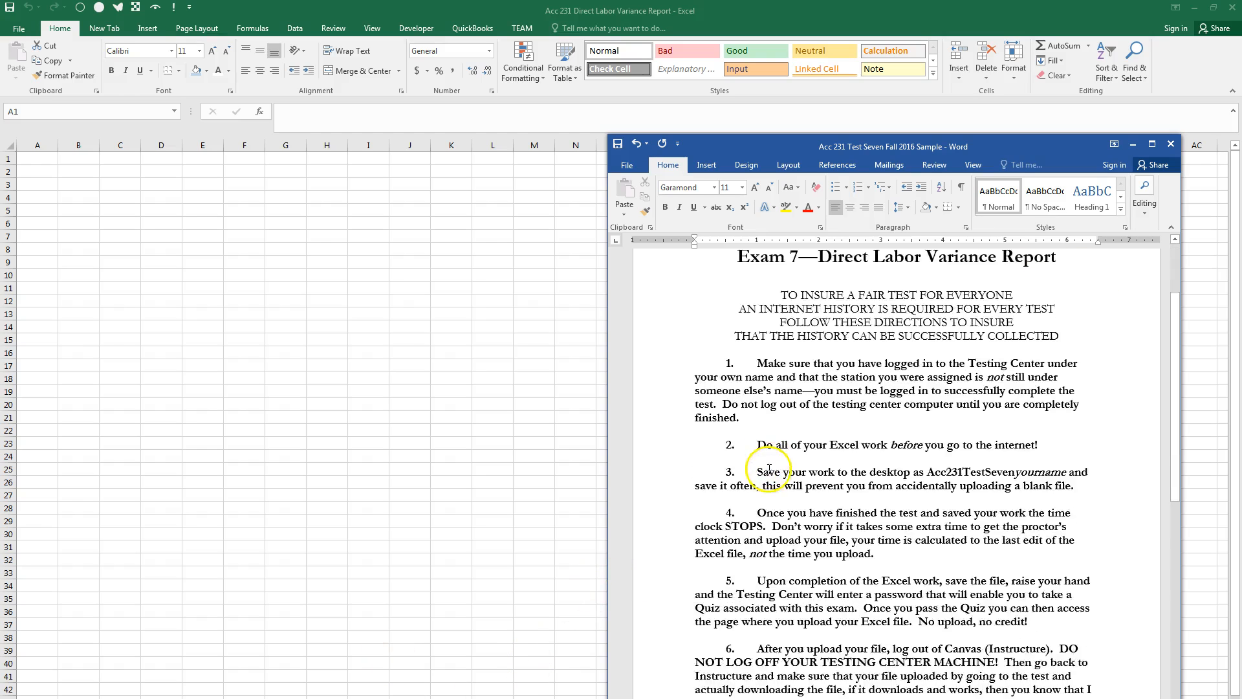
scroll(781, 481, down, 6)
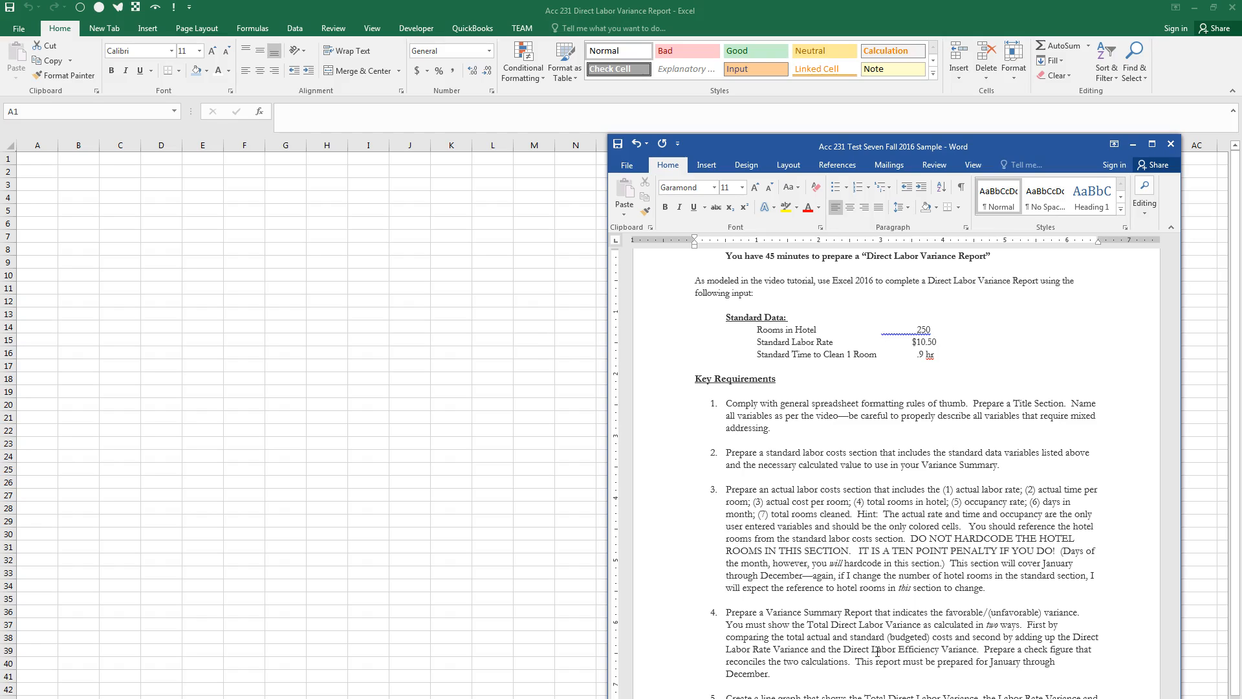
click(192, 313)
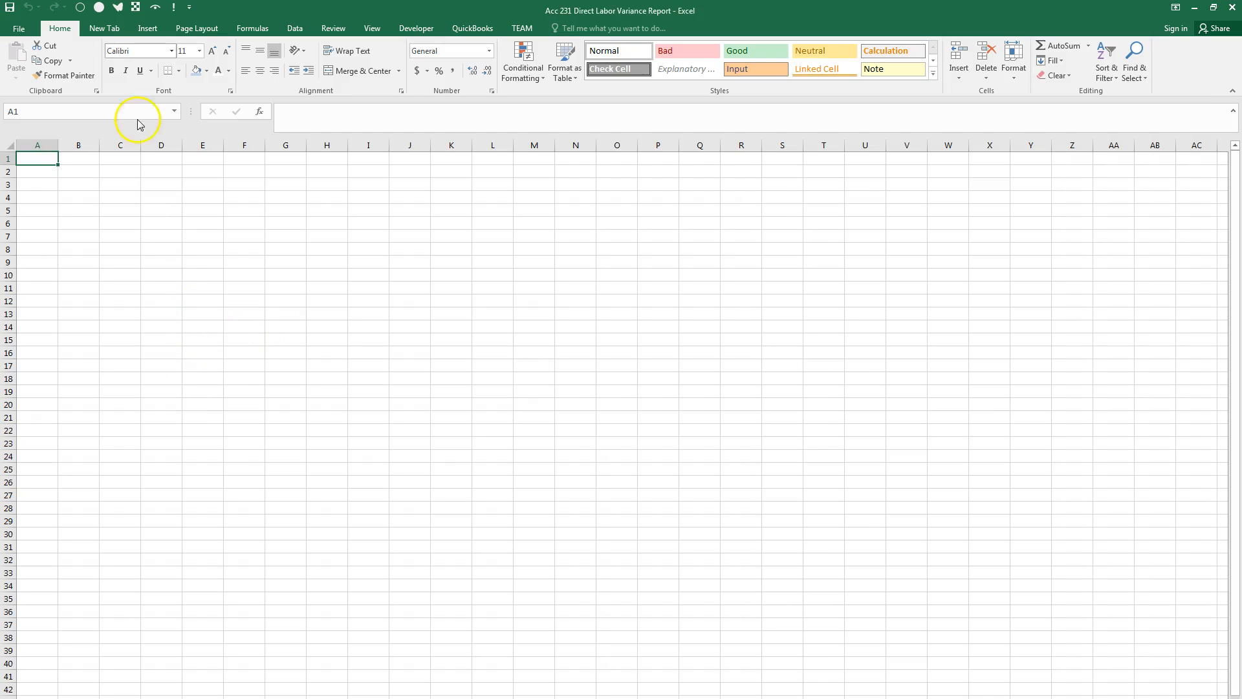
click(19, 28)
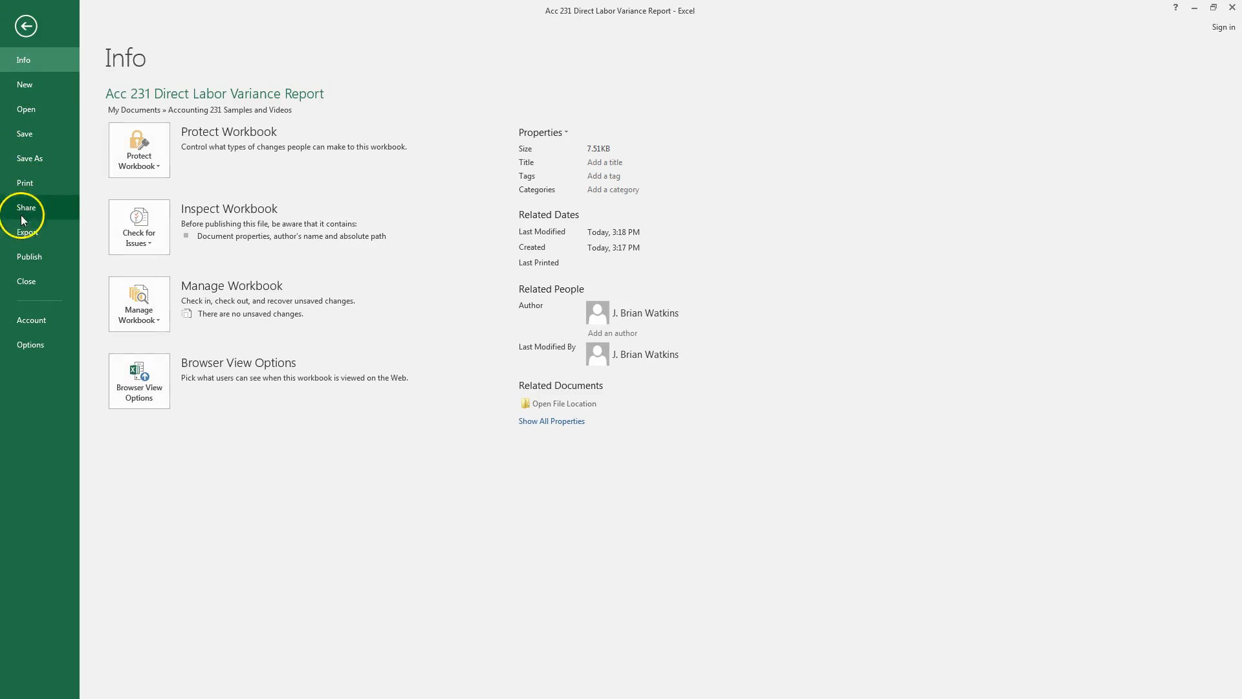
click(33, 179)
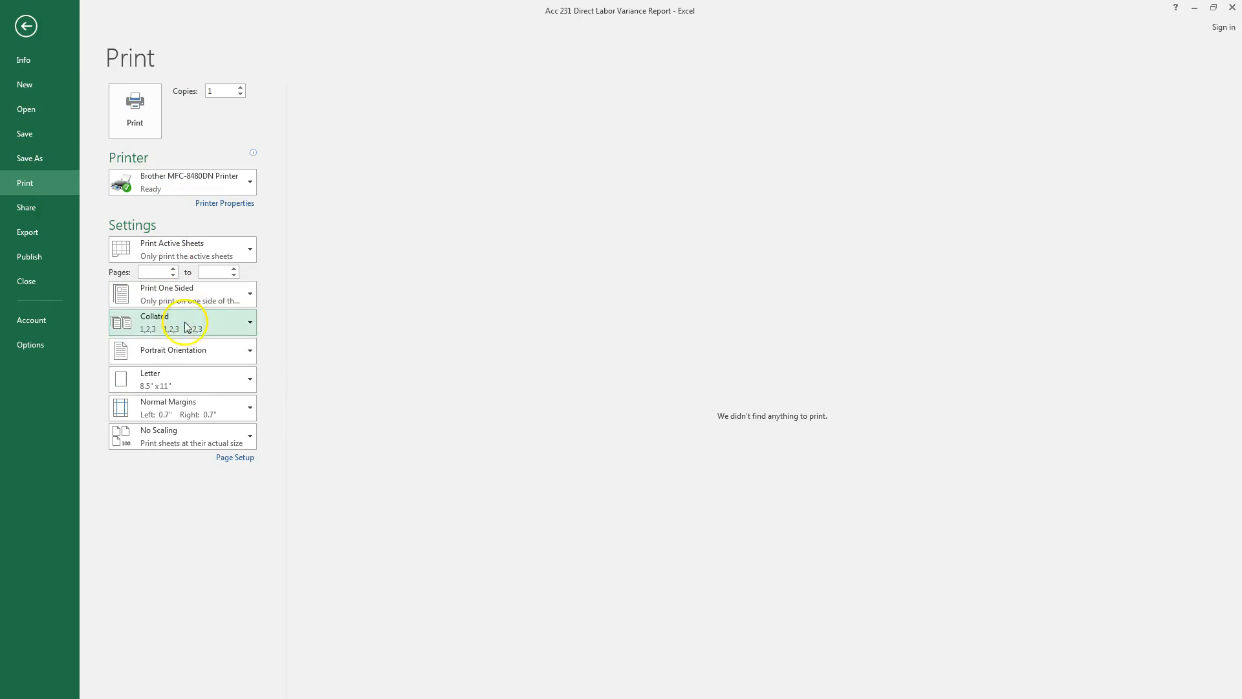
click(184, 360)
click(180, 408)
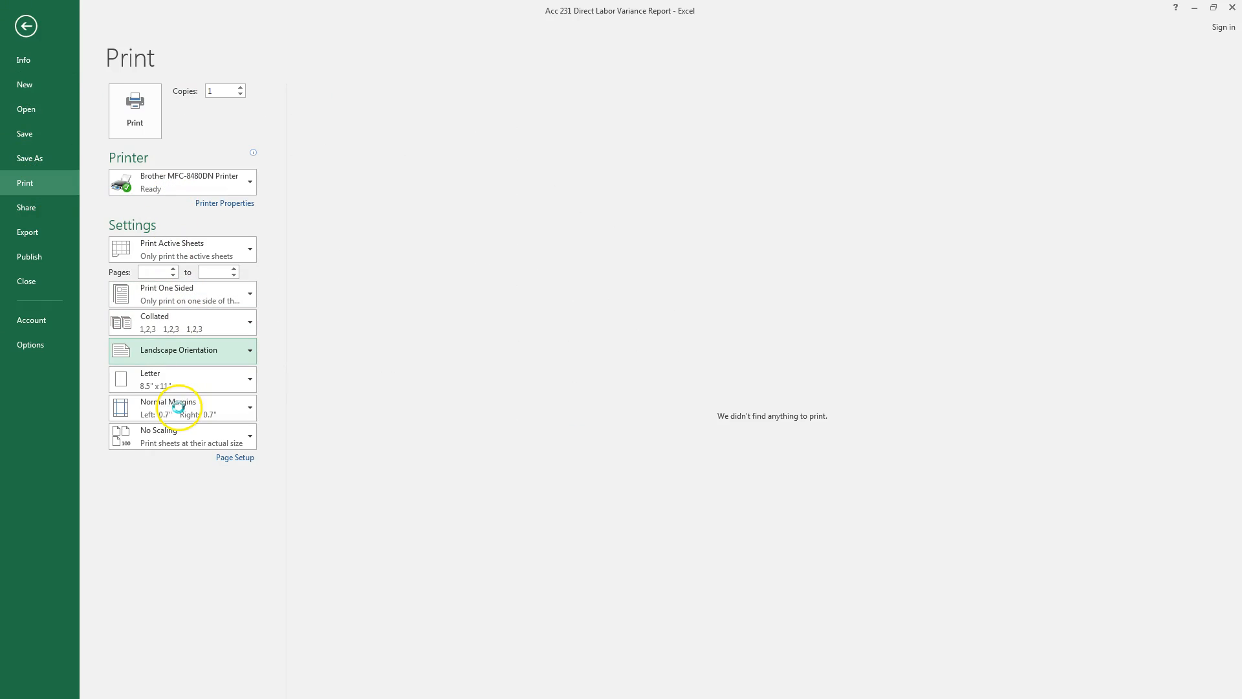
click(26, 25)
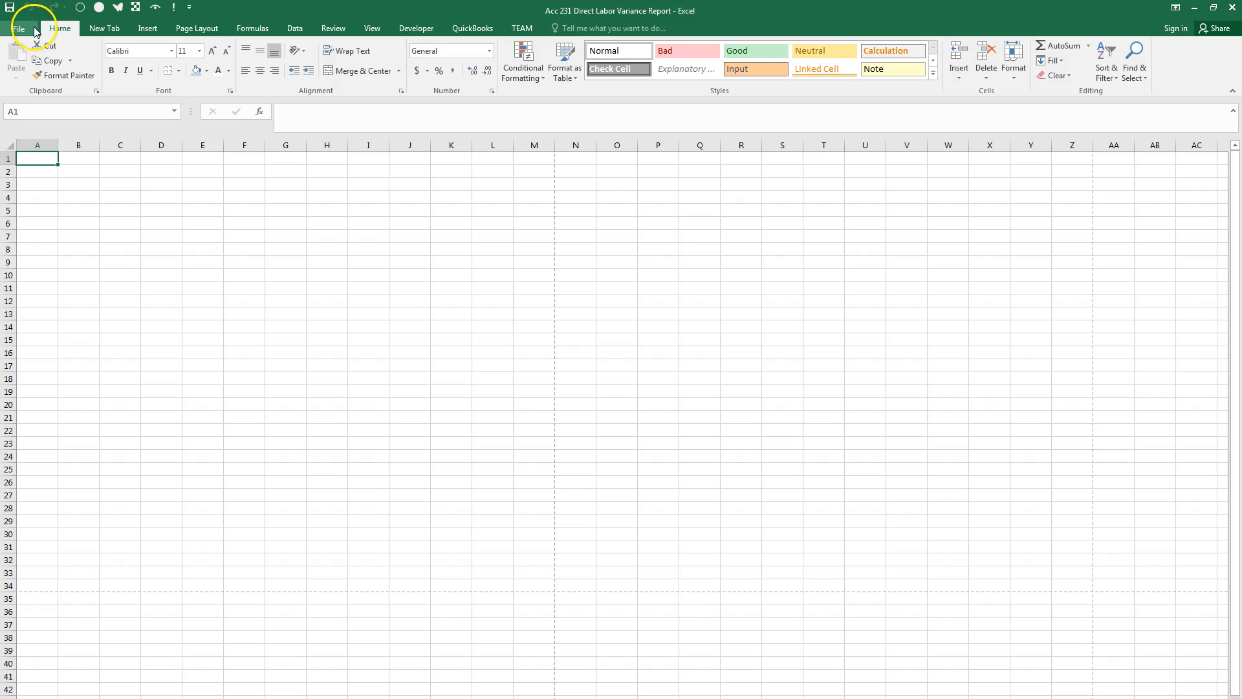
Set the width of columns A through P to 12
drag(40, 145, 659, 144)
right_click(414, 258)
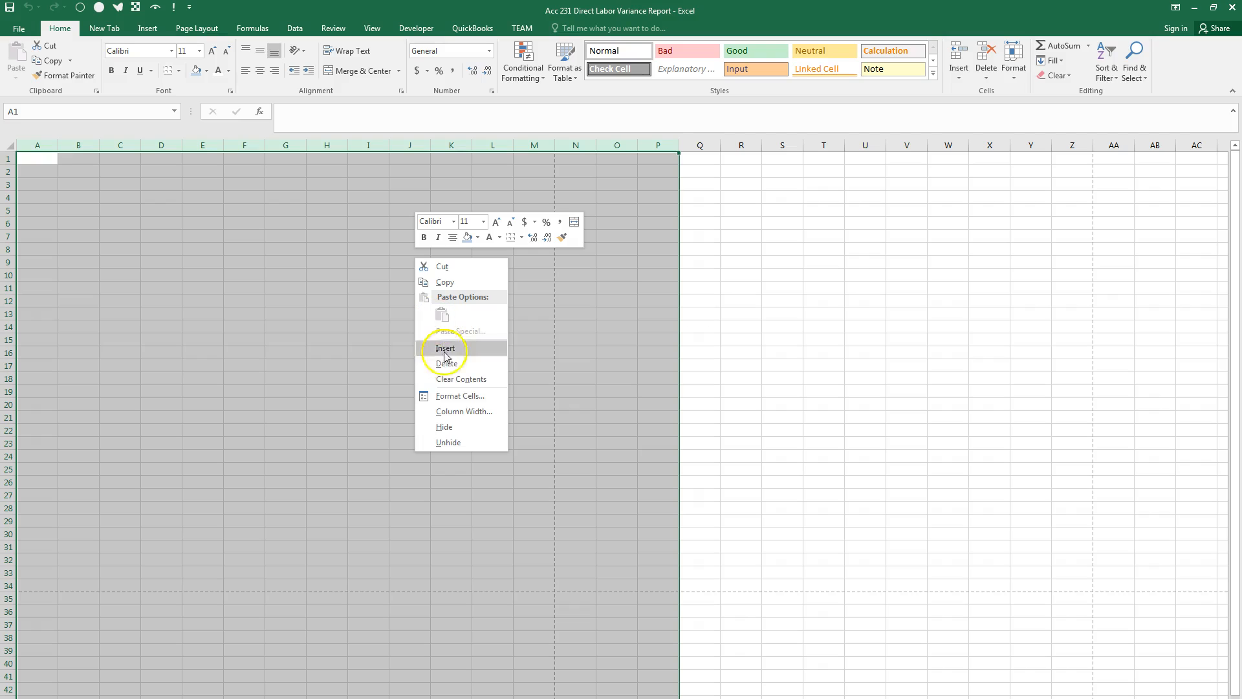
click(453, 416)
text(12)
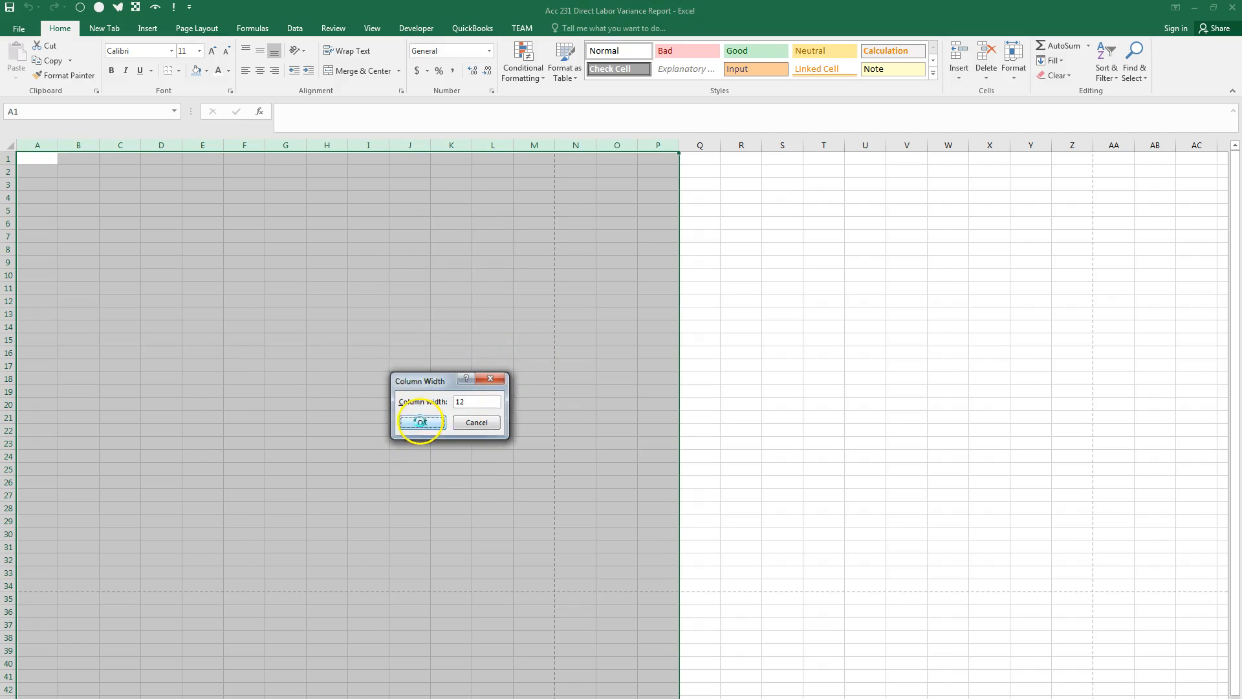
click(414, 422)
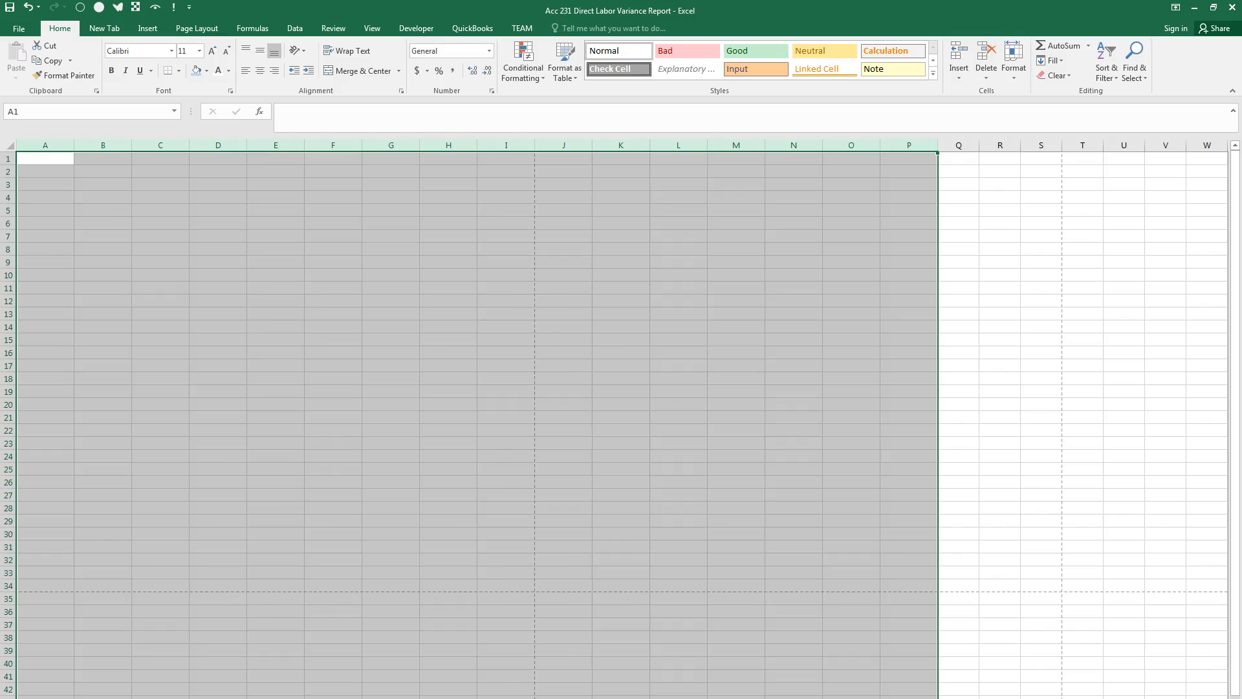
Enter the title "Direct Labor Variance Report" in A1 in bold and underlined
scroll(622, 420, up, 7)
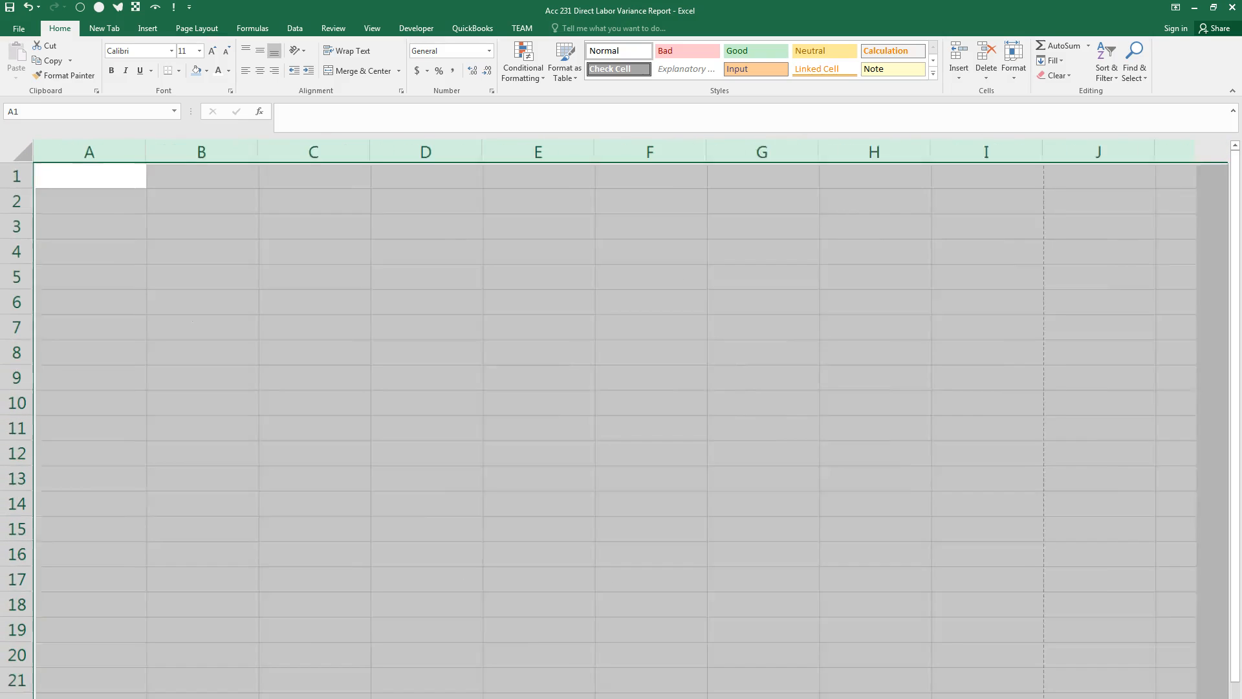
click(208, 188)
click(106, 190)
key(ctrl+u)
key(ctrl+b)
text(Di)
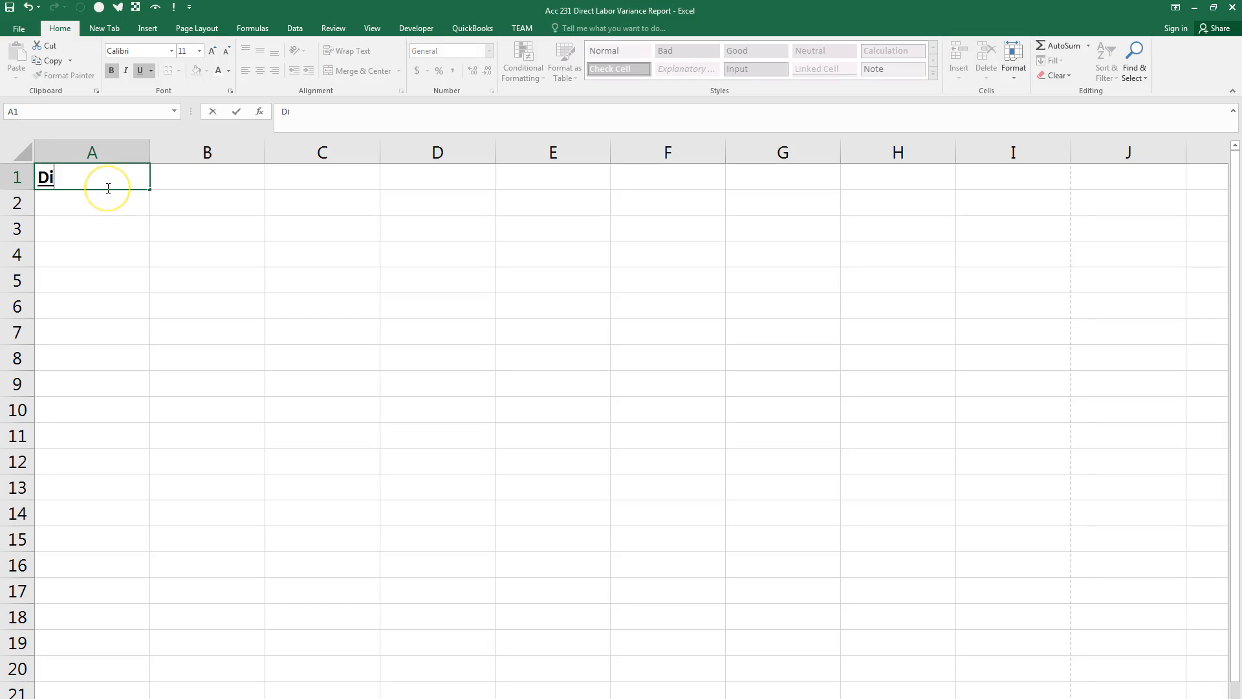
text(rect Labor Vari)
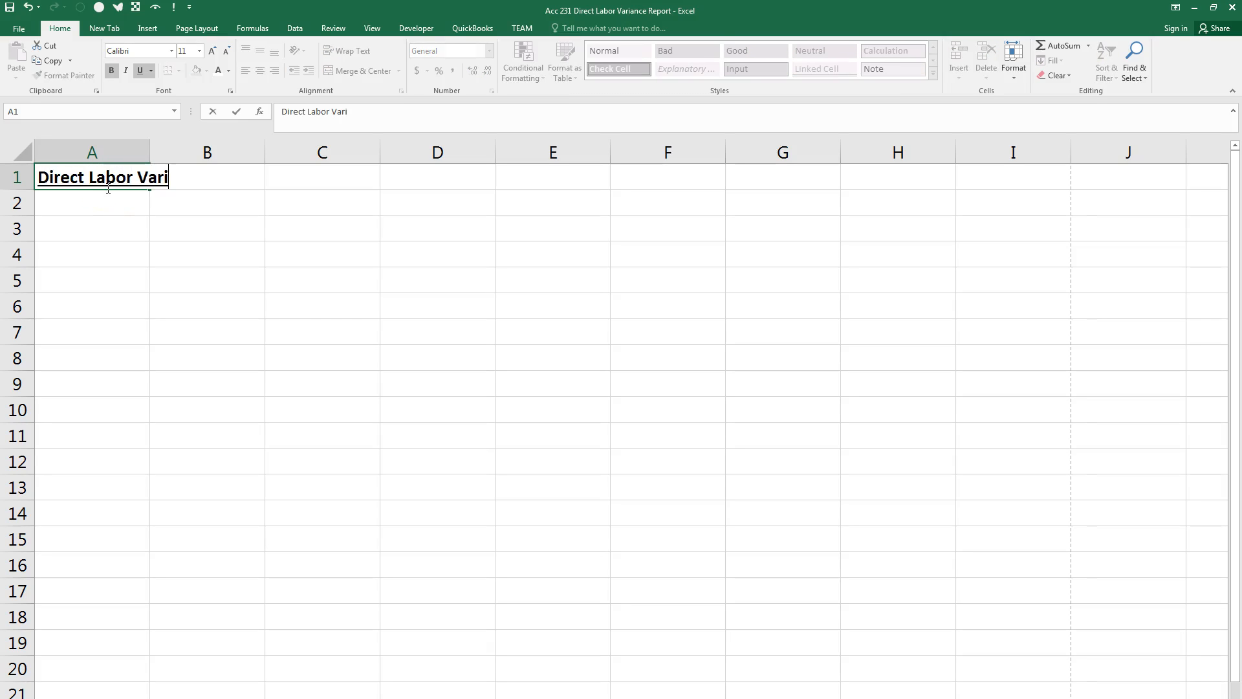
text(ance Rpoert)
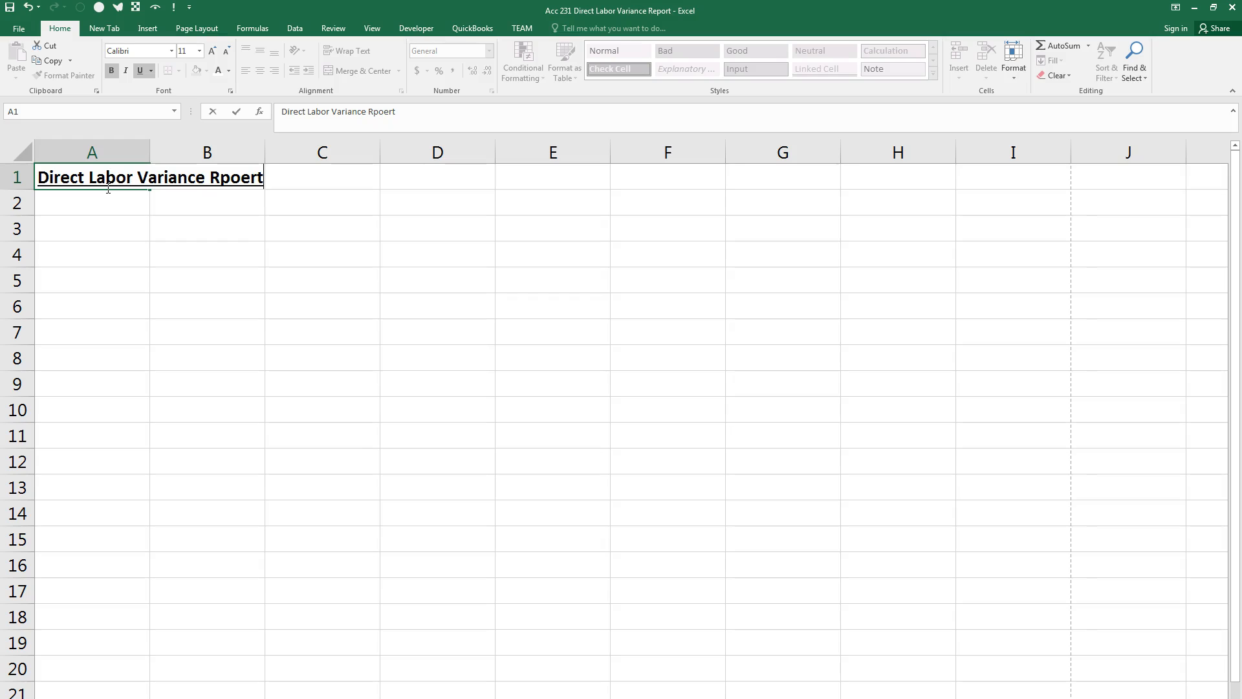
key(BackSpace)
key(BackSpace)
key(BackSpace)
text(eport)
key(Return)
Enter a "Prepared by" line with the preparer's name in A2 and "Prepared on July 25, 2016" in A3
text(Prepared by J. Watkins)
key(Return)
text(Prepared on July 25, 2016)
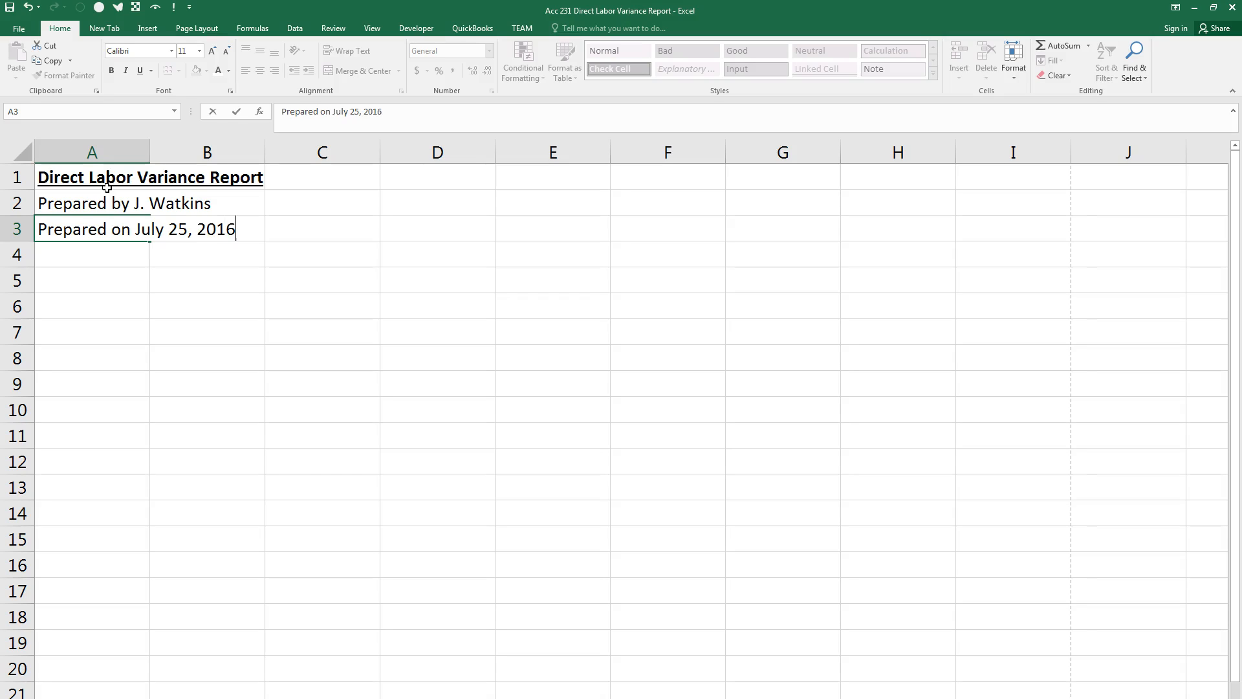
key(Return)
Enter a purpose statement in A4 describing a calendar year direct labor variance report with rate and efficiency variances from standard and actual costs
text(Purpose)
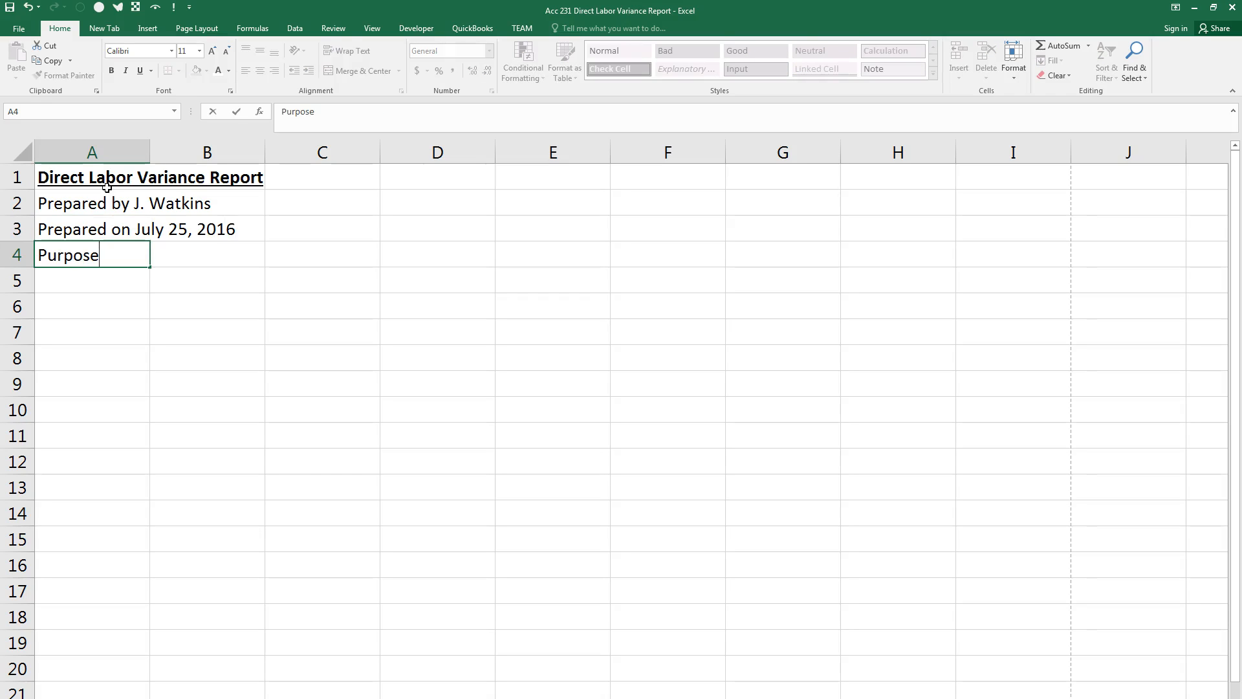
text(:  This spreadsheet wil)
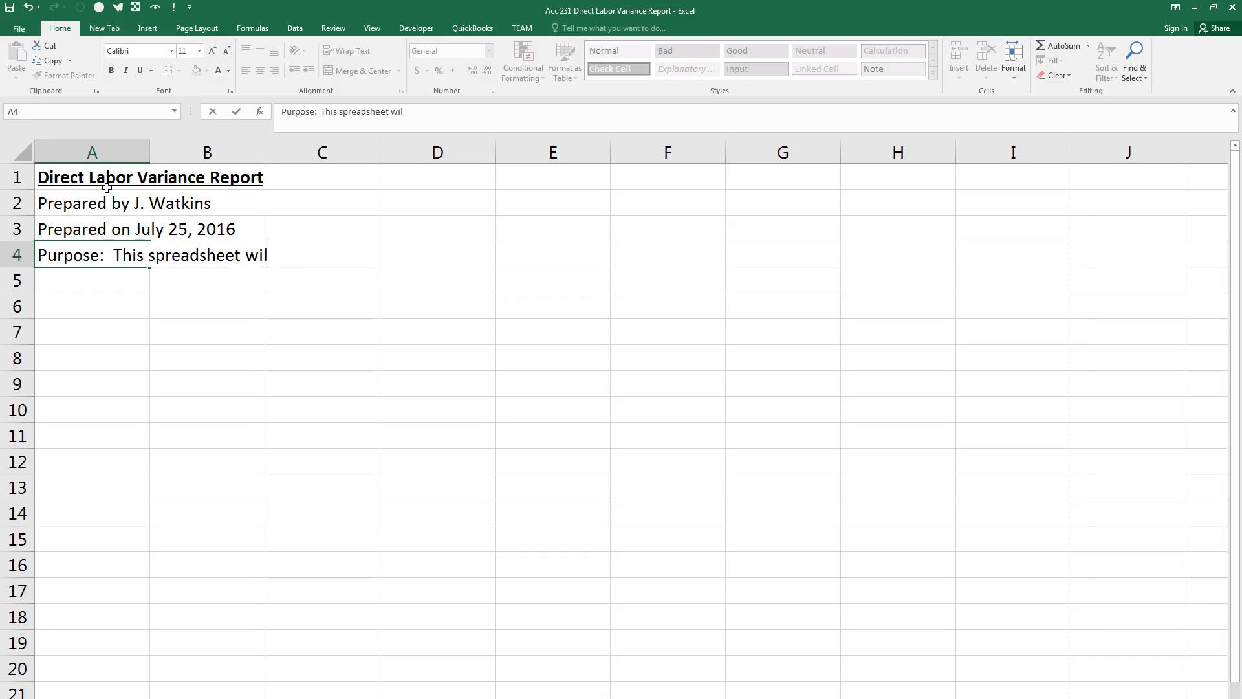
text(l prepare a calendar year )
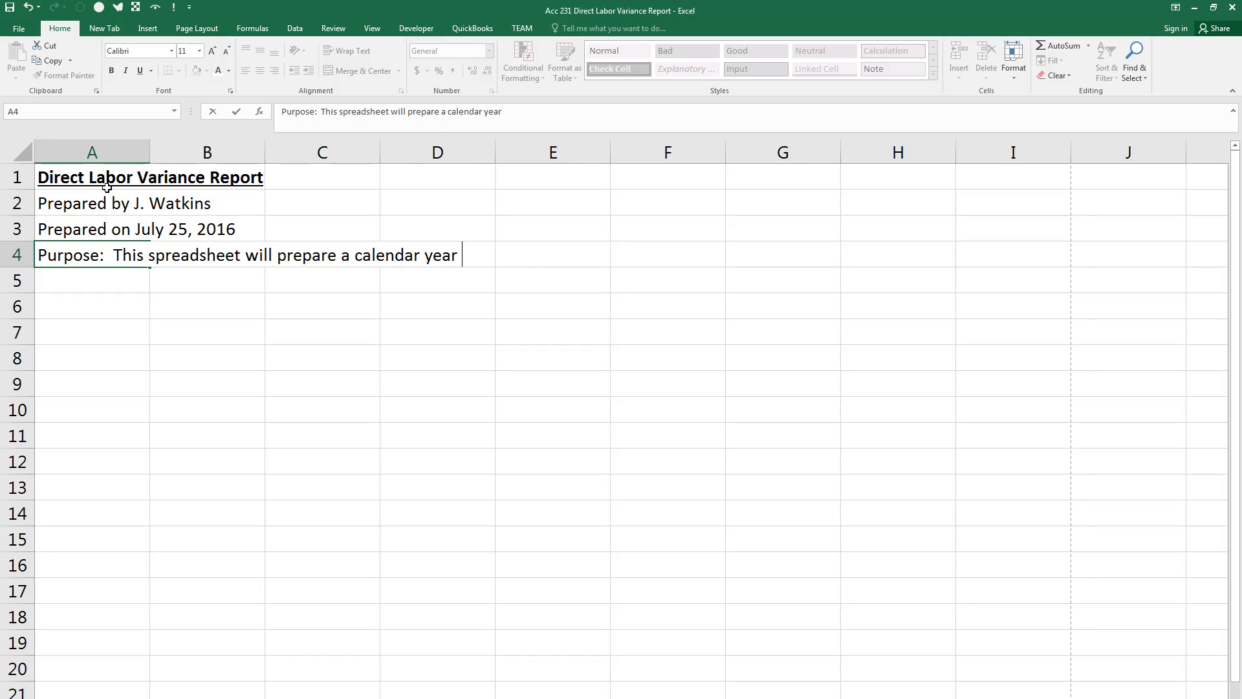
text(report of the direct labor variance )
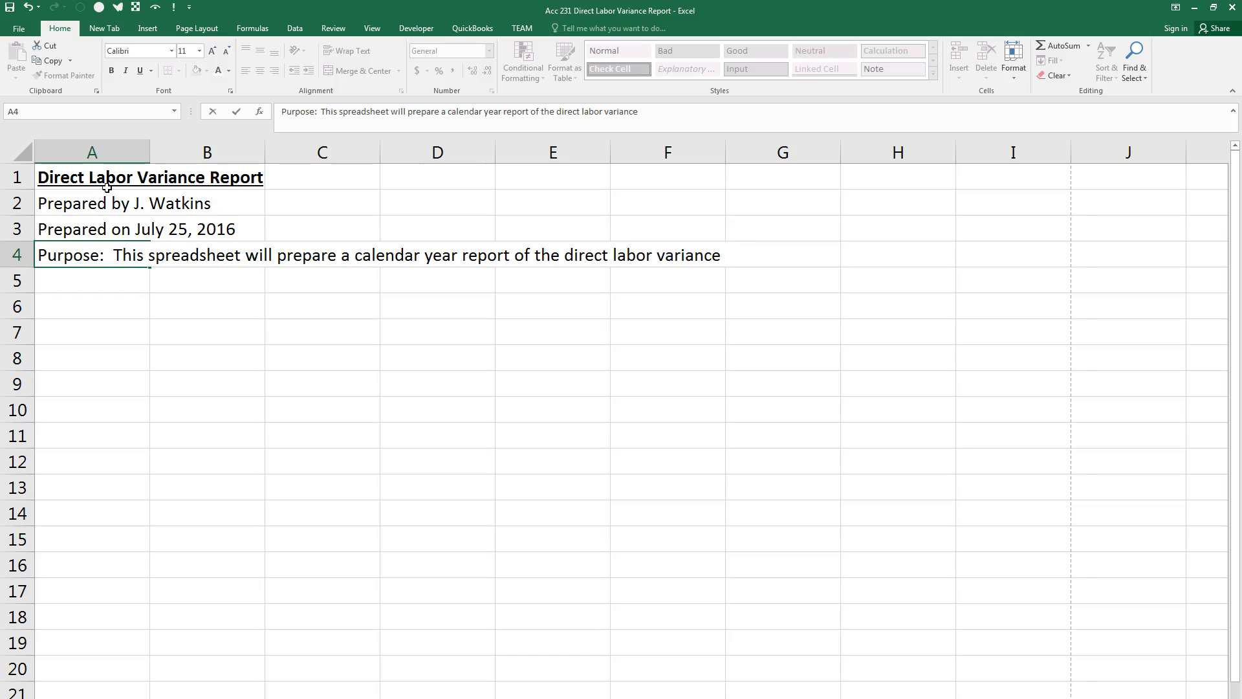
text(and will show both)
text( the direct labor)
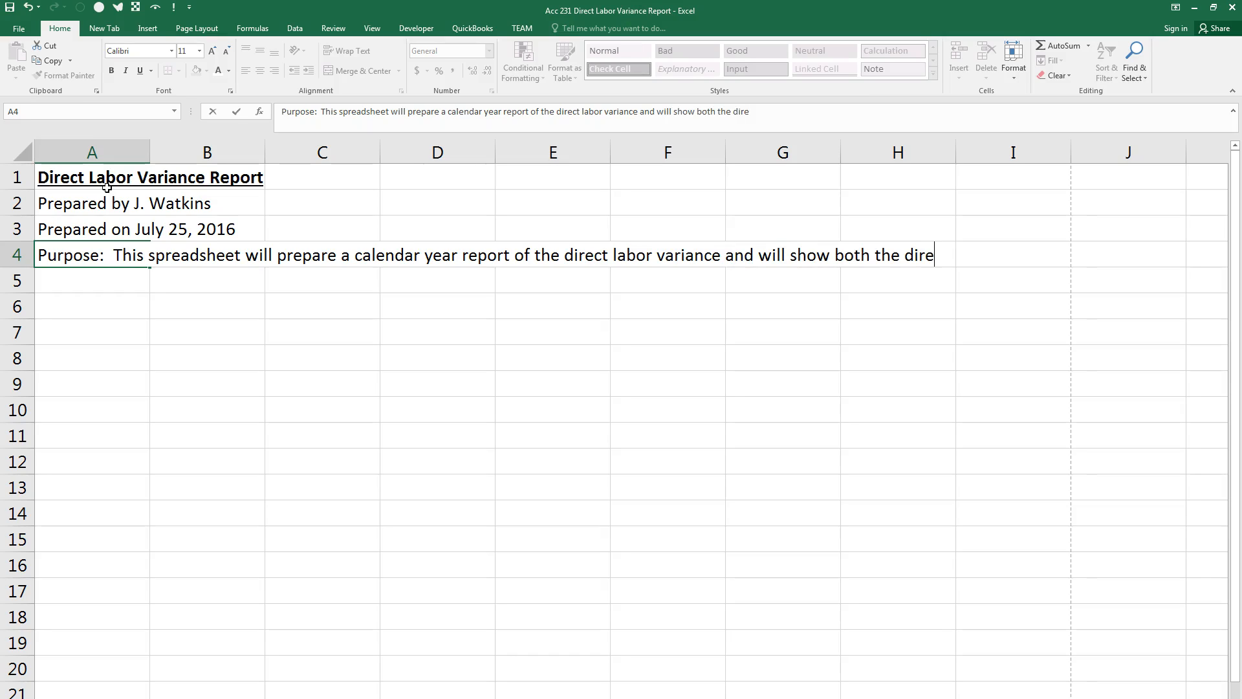
text( rate variance and the direct labor efficiency va)
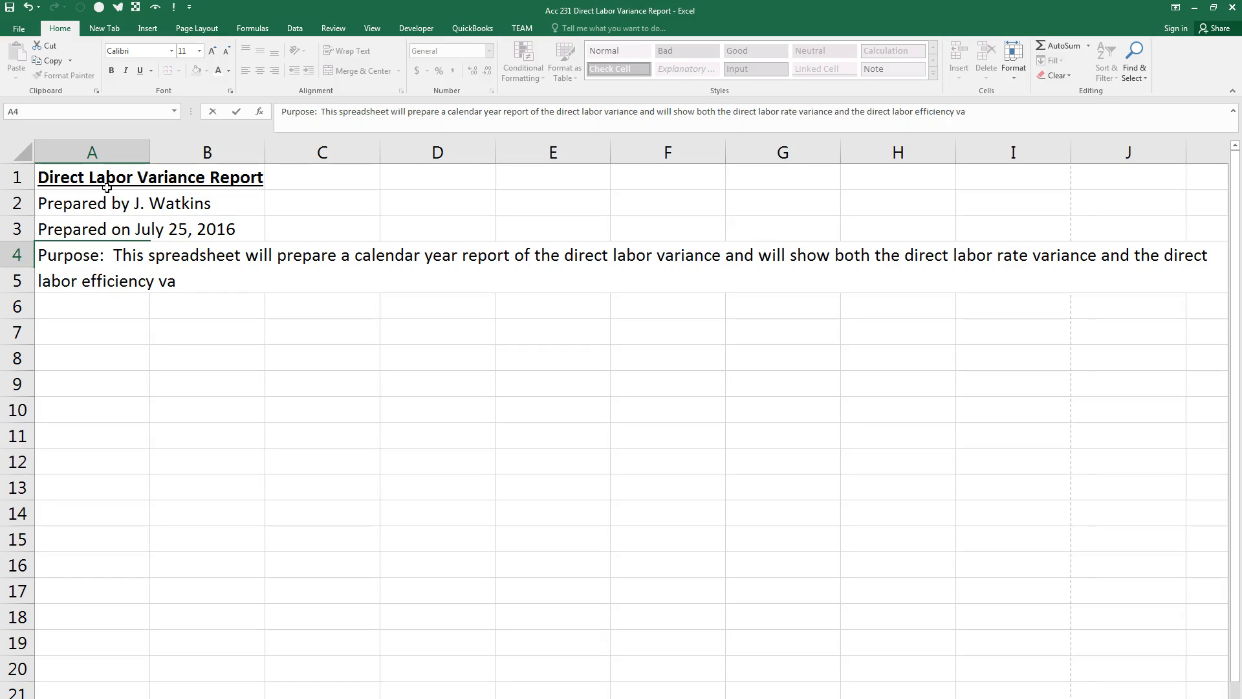
text(rianc)
text(es using stand)
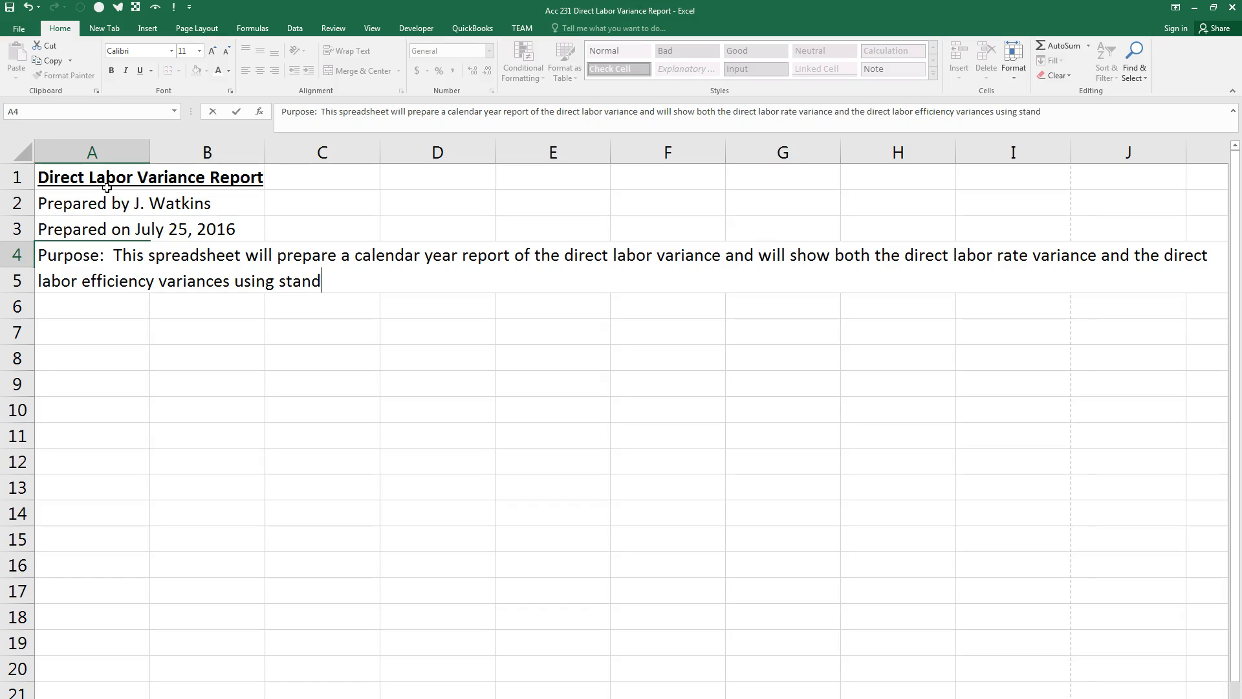
text(ard and actual cos)
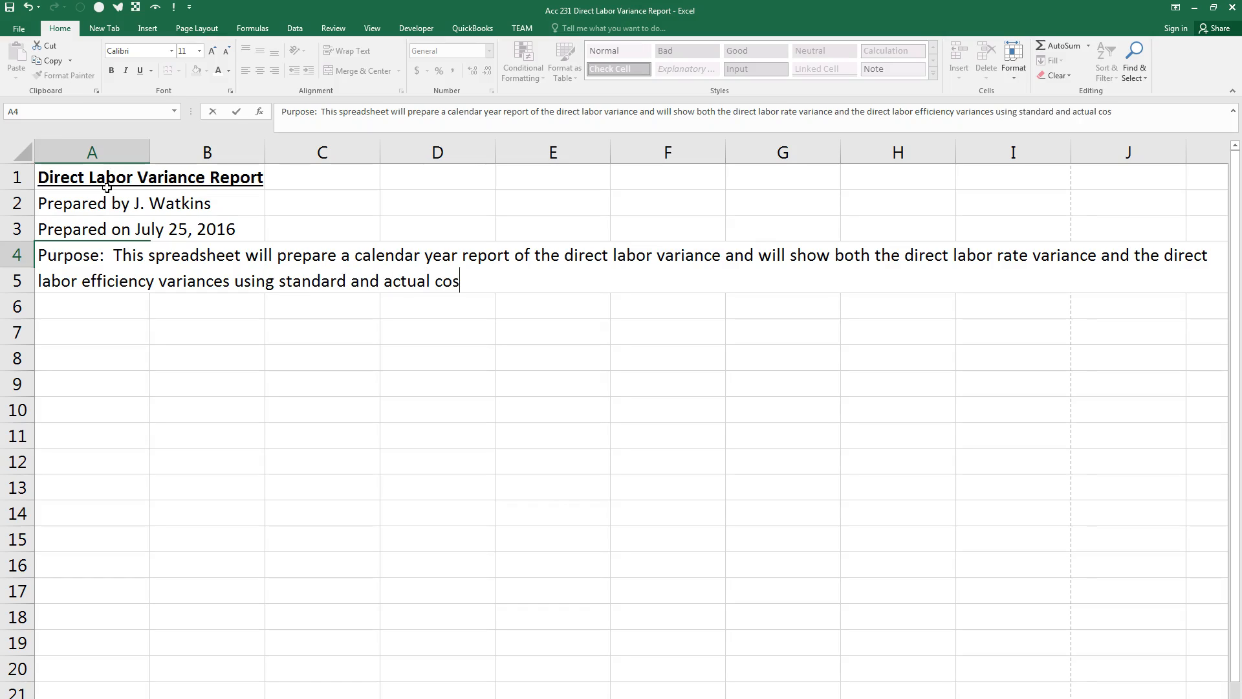
text(ts through the year.)
key(Return)
Merge A4:E4 with wrapped, top-left aligned text, and make row 4 tall enough to show the whole purpose statement
key(Up)
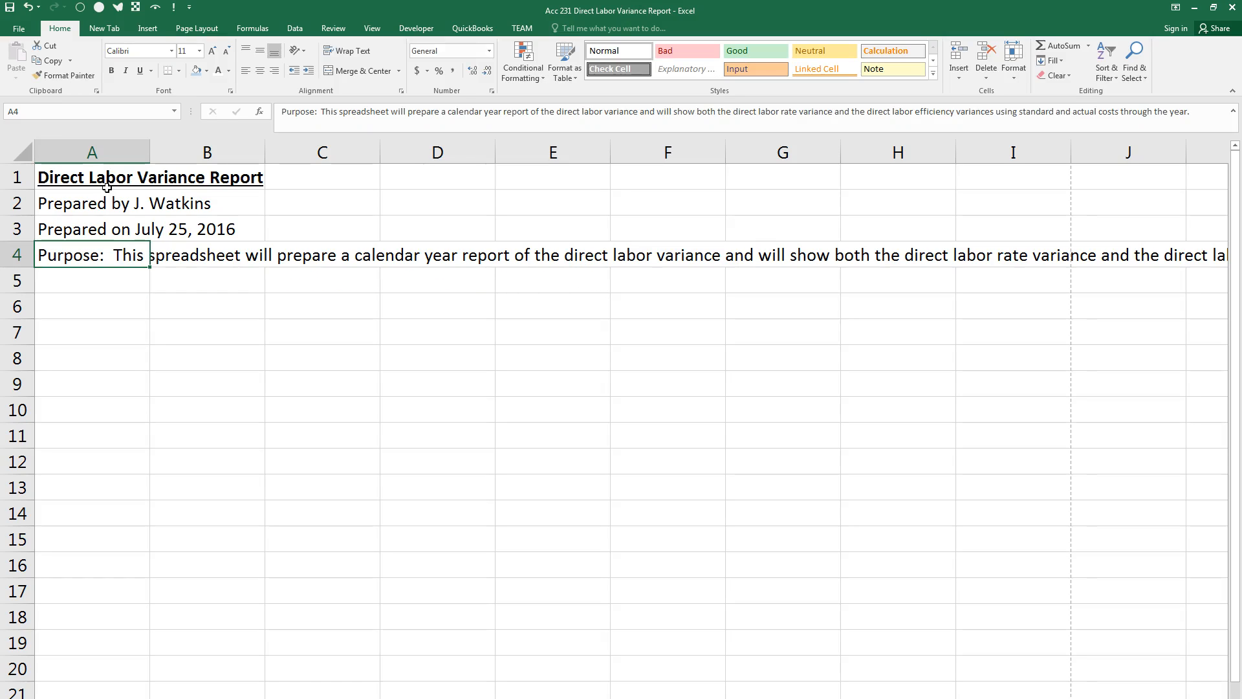
key(shift+Right)
key(shift+Right)
key(shift+Right)
key(shift+Right)
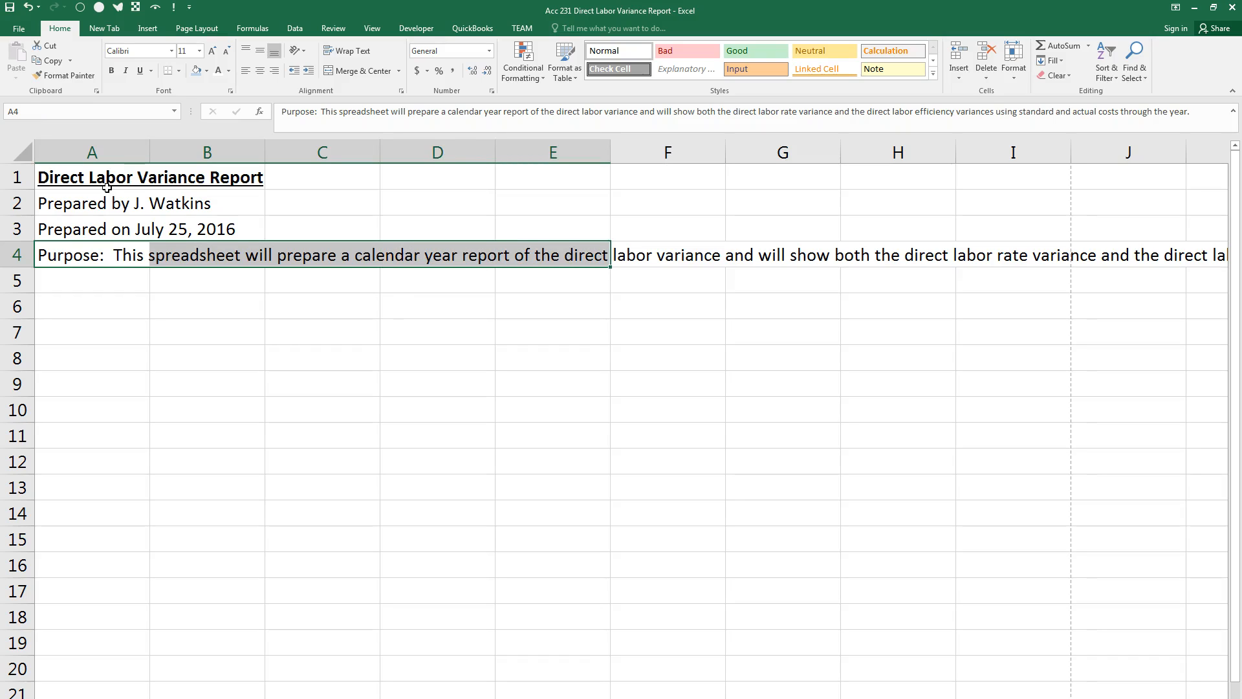
click(365, 71)
click(347, 50)
click(246, 50)
click(245, 71)
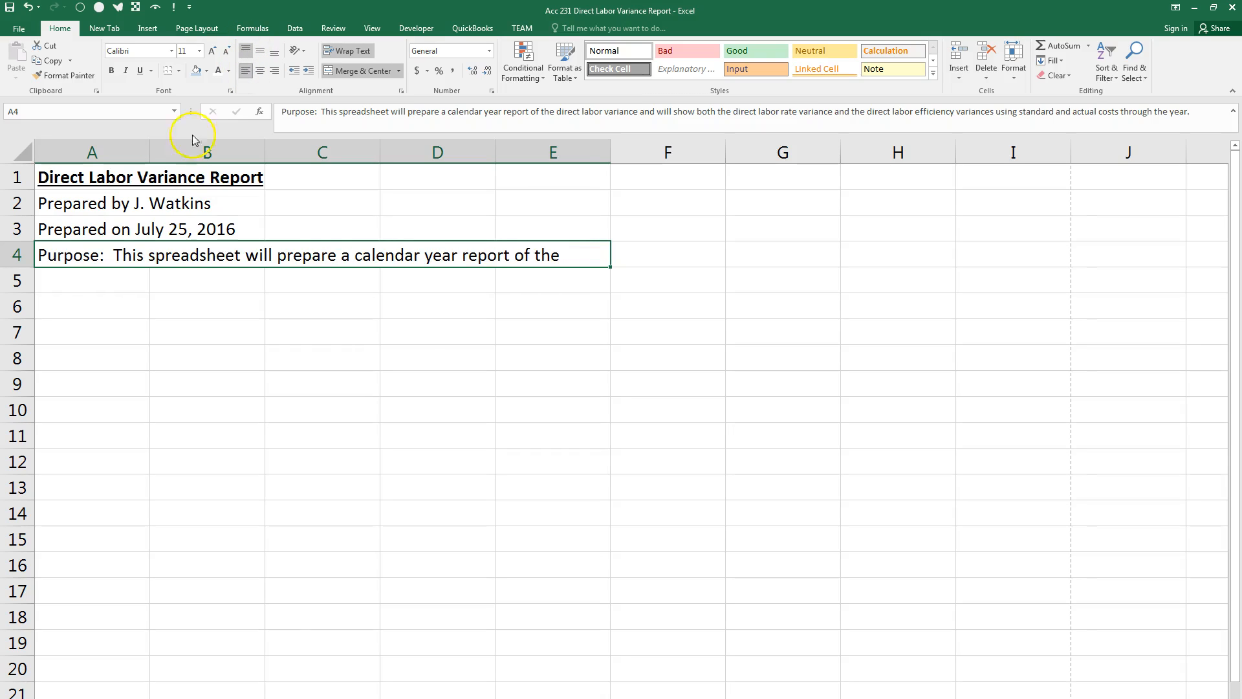
drag(20, 266, 31, 345)
Enter the section heading "Standard Direct Labor Costs" in A6 in bold and underlined
click(103, 389)
key(ctrl+u)
key(ctrl+b)
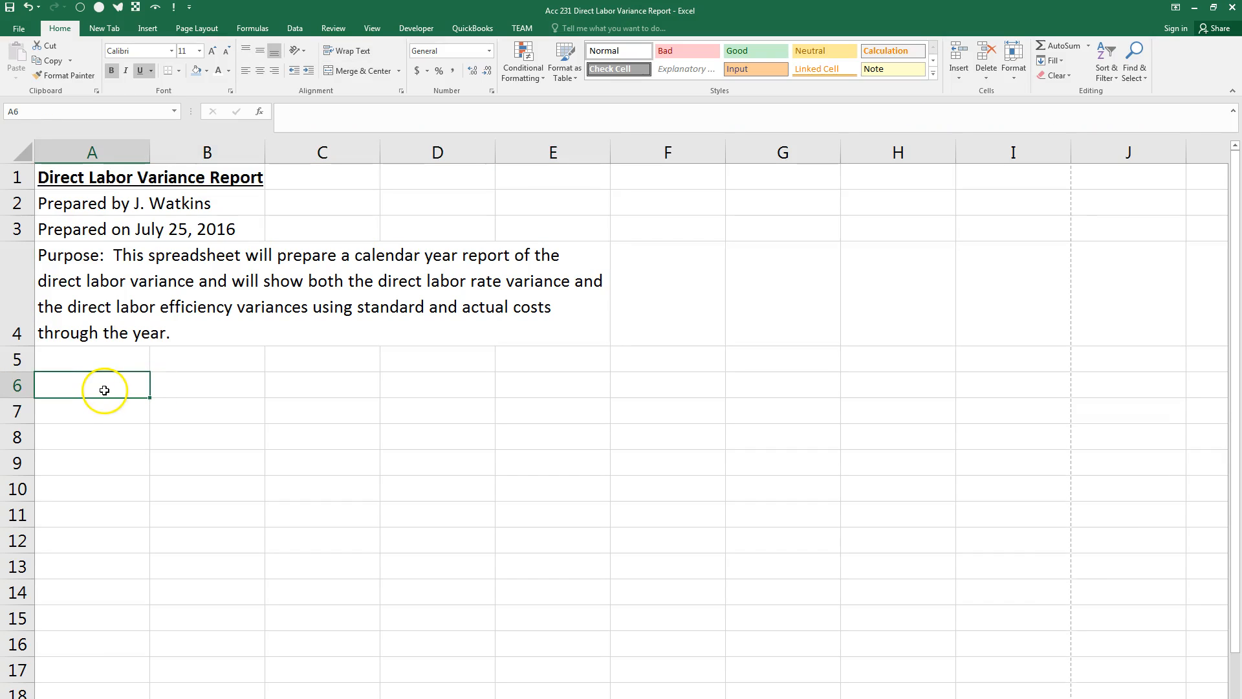
text(Str)
key(BackSpace)
key(BackSpace)
text(tandard D)
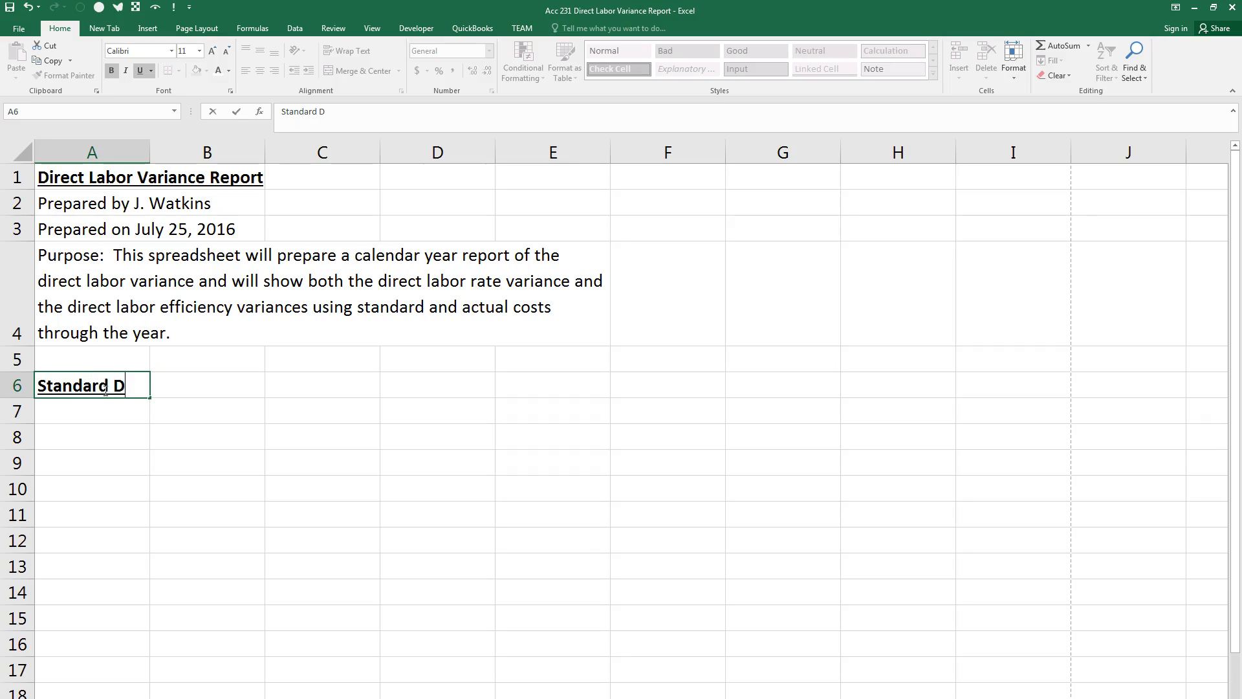
text(irect Labor Costs)
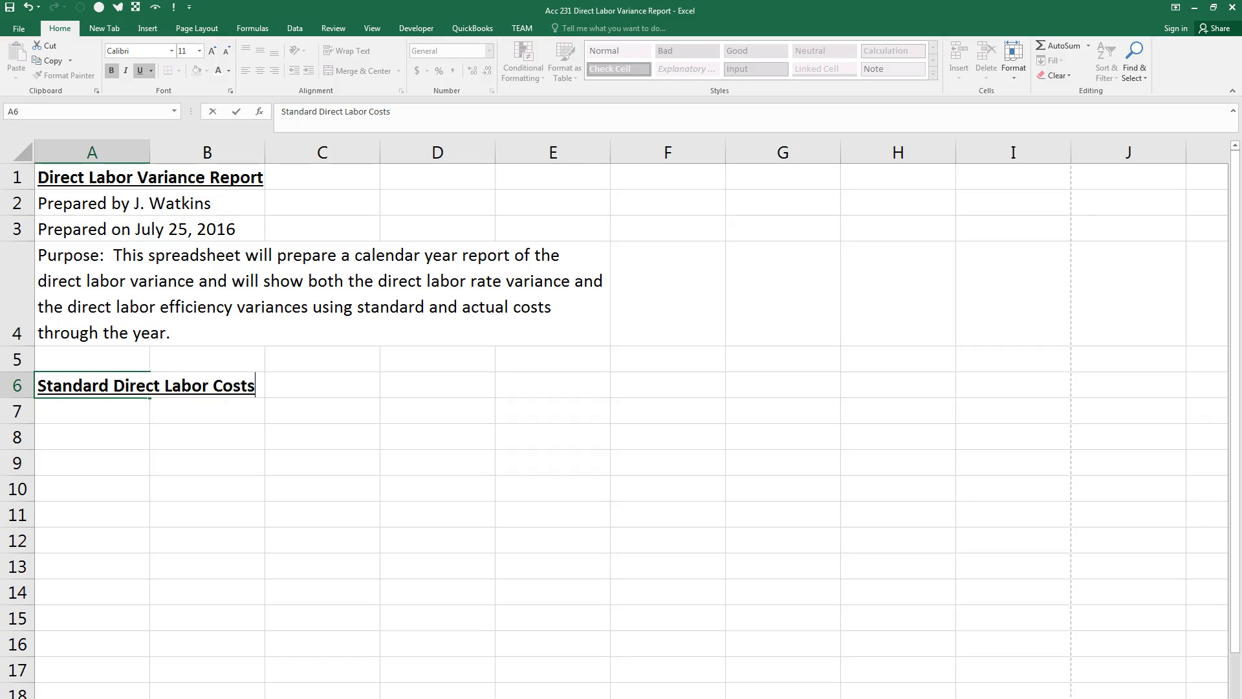
Switch to the Word exam document and review the standard data for rooms, labor rate and cleaning time
click(363, 698)
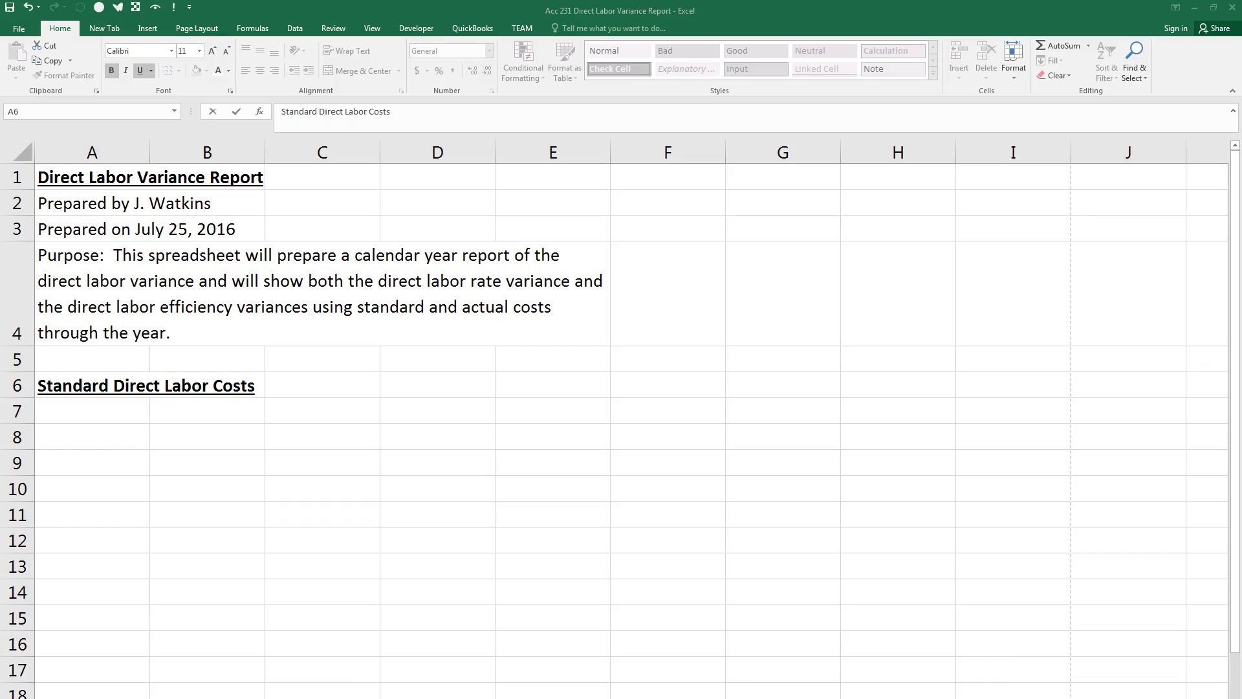
click(926, 677)
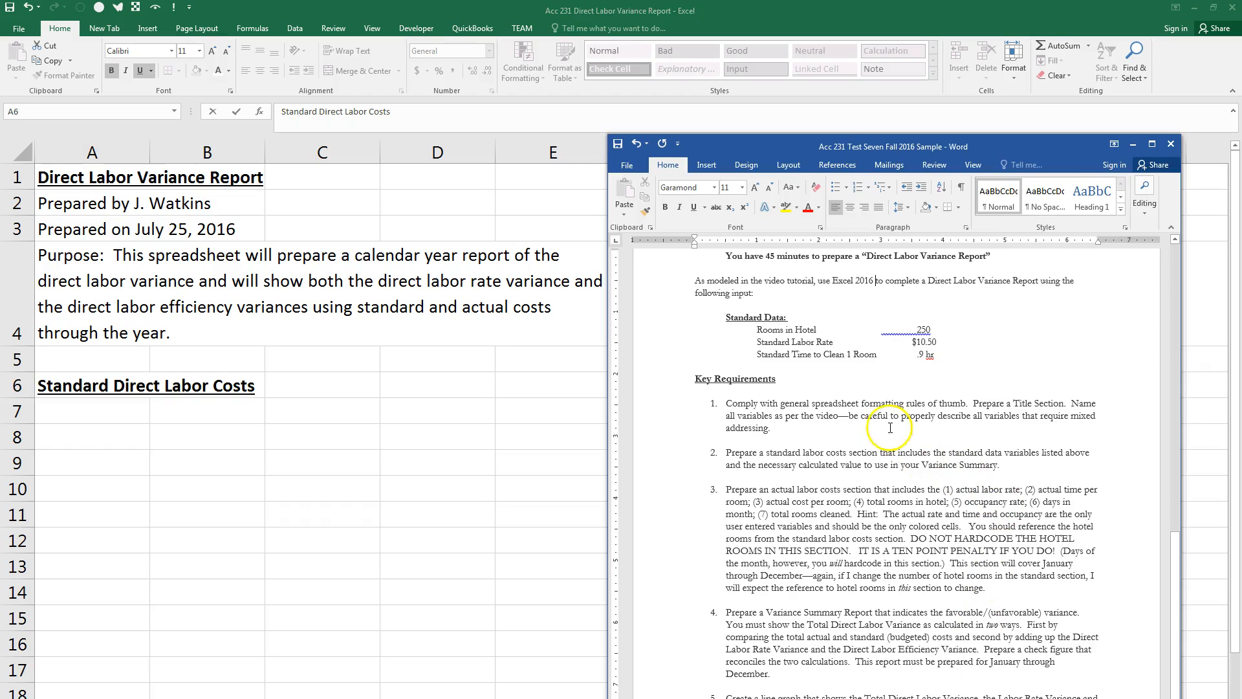
click(942, 344)
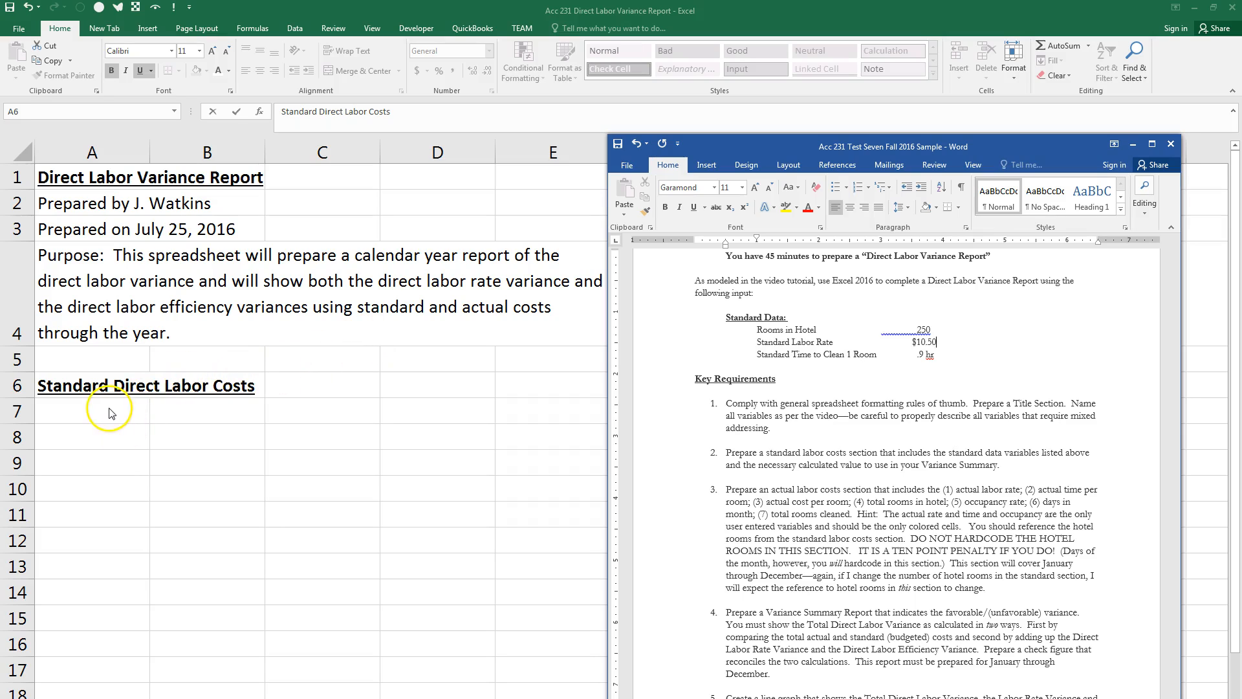
Return to the Excel worksheet and fill the heading band A6:P6 with light blue
click(123, 389)
drag(290, 367, 591, 389)
click(317, 513)
click(110, 390)
drag(148, 382, 589, 374)
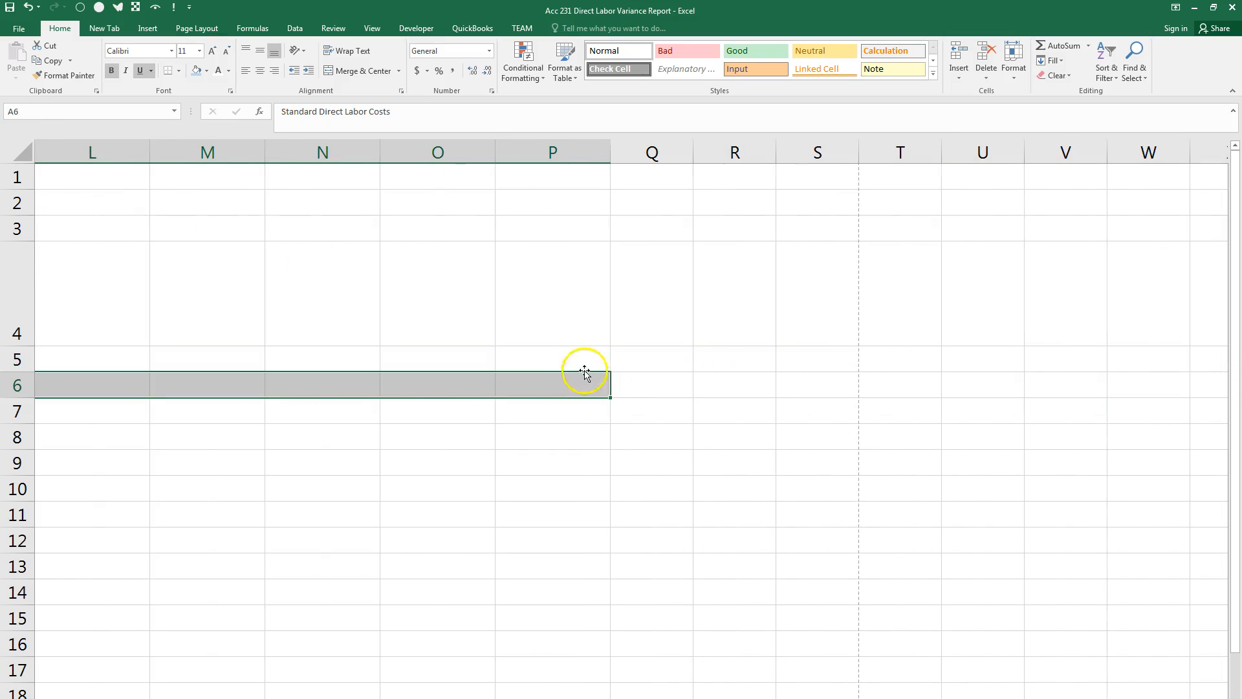
click(196, 70)
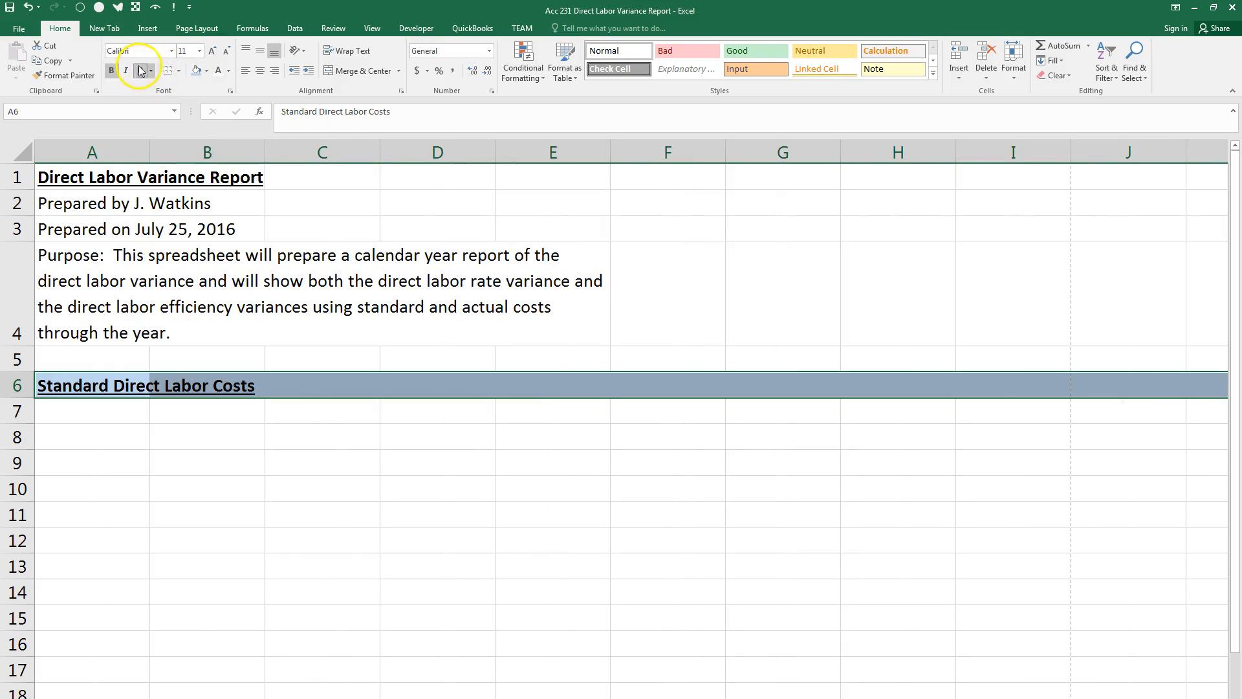
Apply thick outside borders around the light-blue heading band A6:P6
click(178, 70)
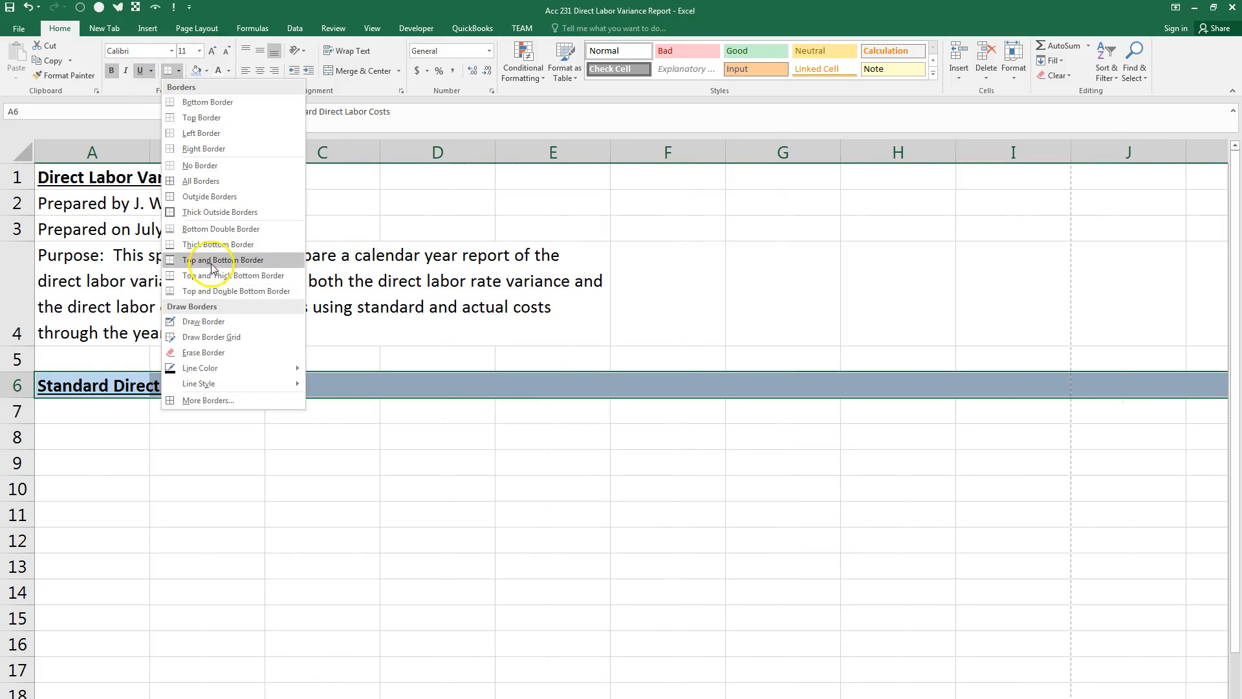
click(213, 211)
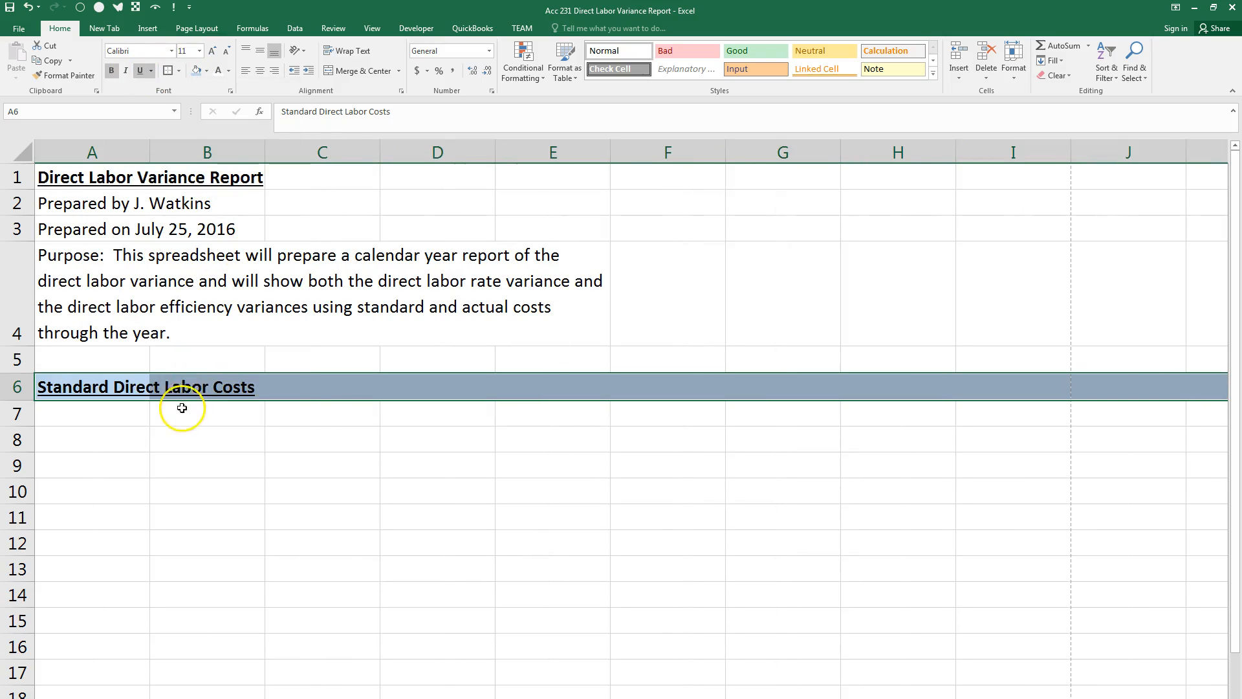
Enter the labels "Standard Direct Labor Rate", "Standard Hours to Clean One Room" and "Standard Labor Cost per Room" in B8:B10
click(188, 440)
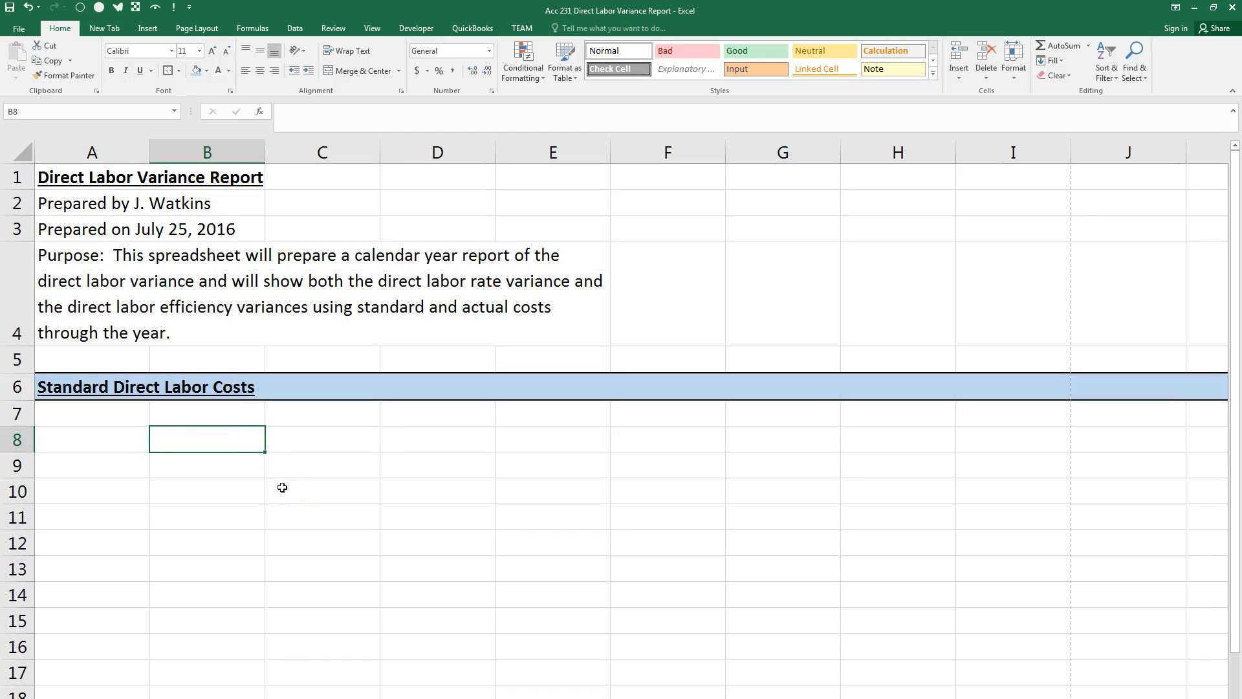
text(Standard Direct Labor Rate)
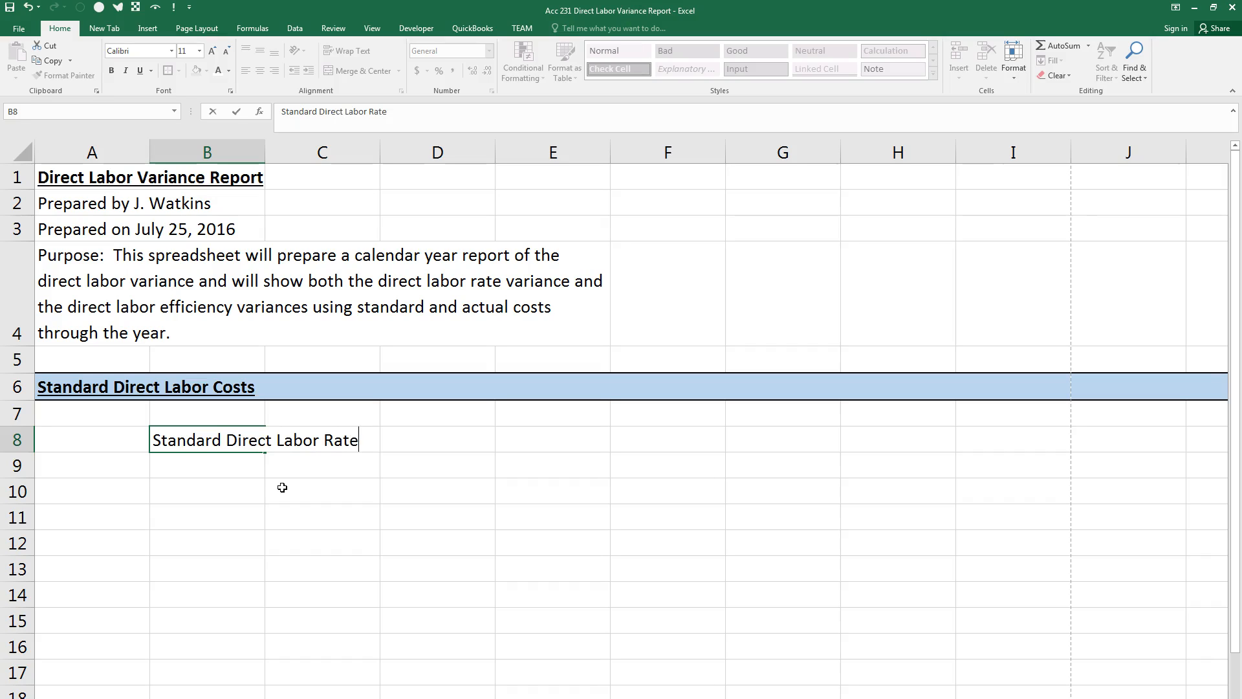
key(Return)
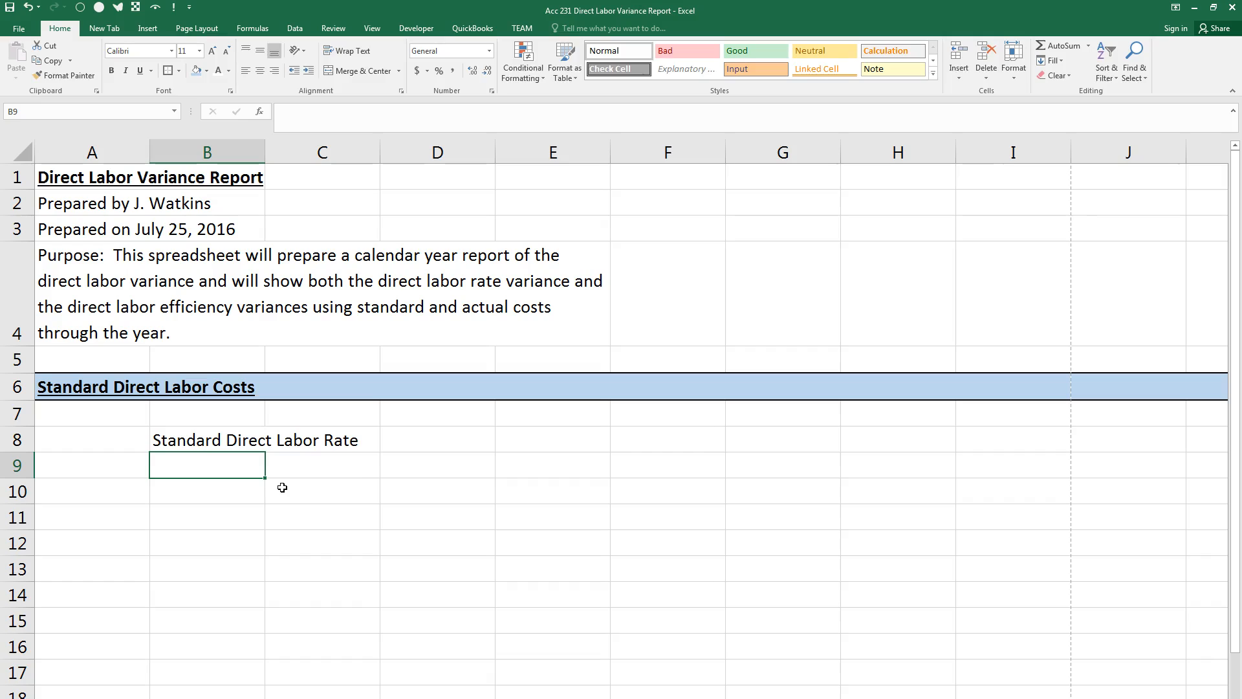
text(Standard Hours to Clean One Room)
key(Return)
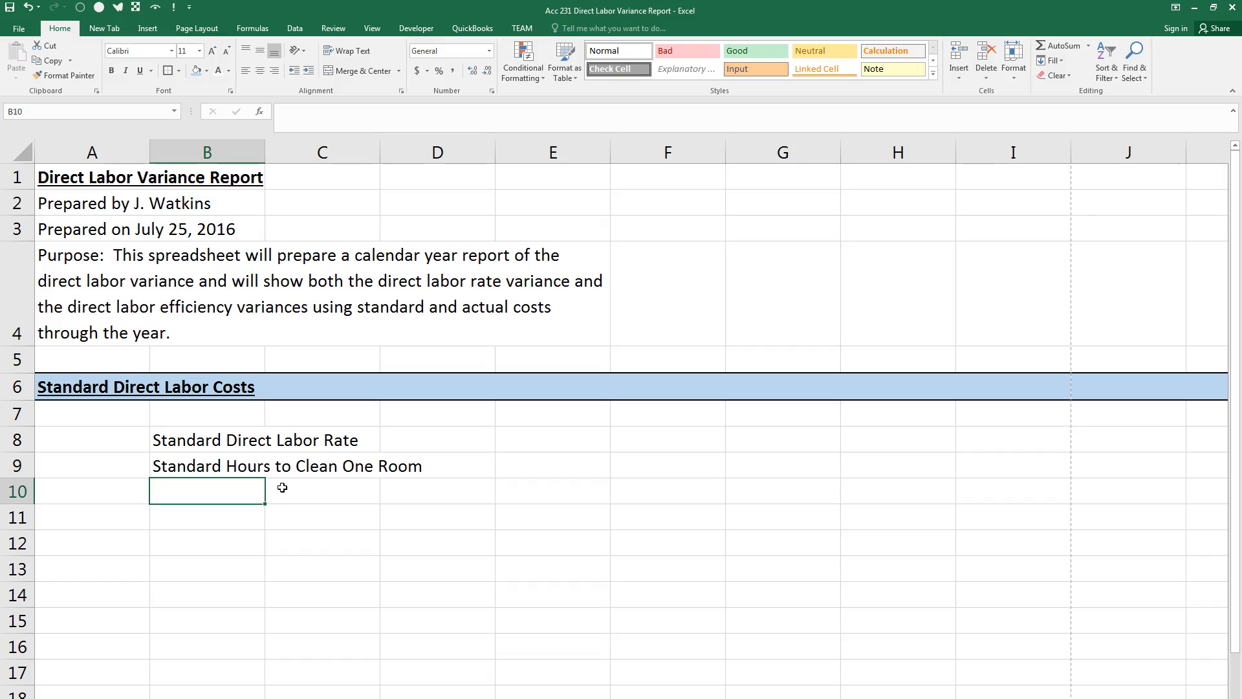
text(Standard Labor Co)
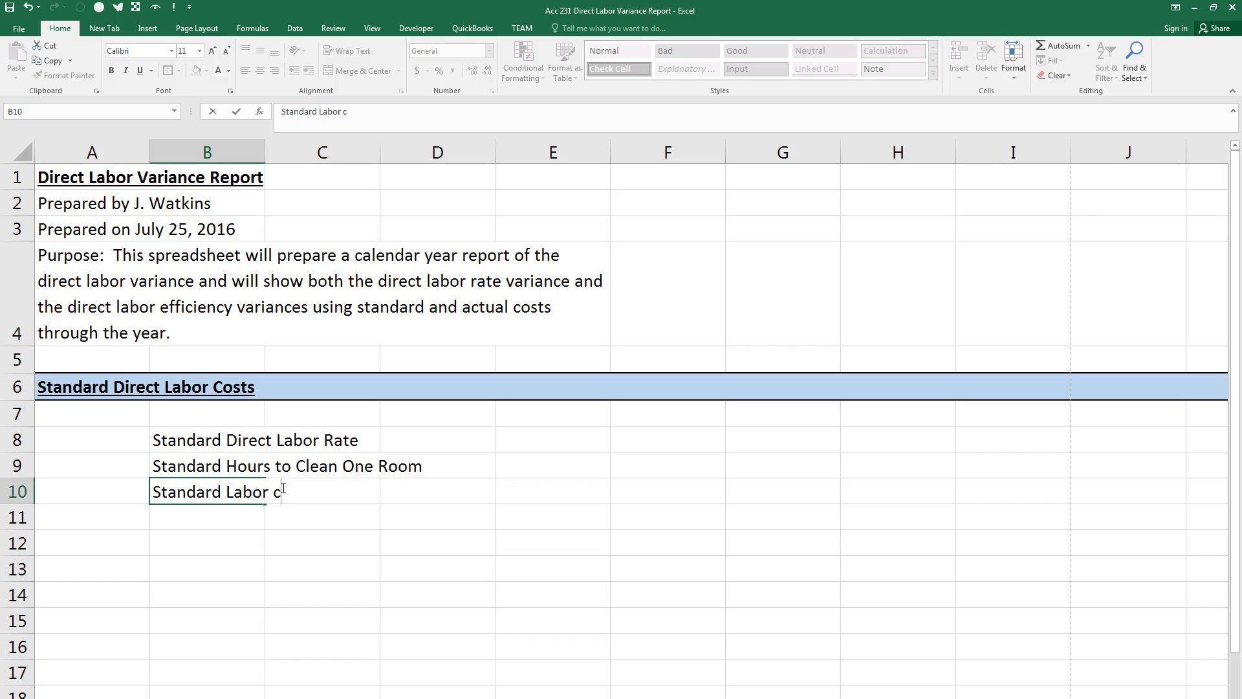
text(st per Room)
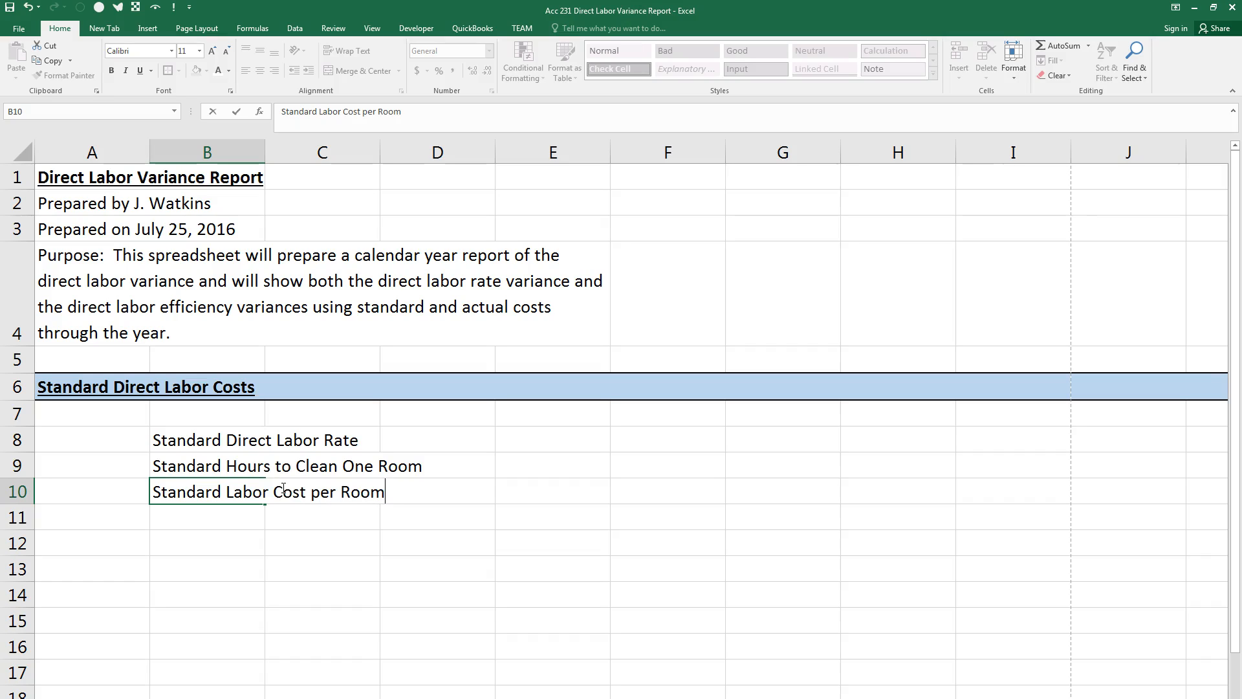
Enter the operator signs "x" in A9 and "=" in A10, and right-align both cells
key(Left)
key(Up)
text(x)
key(Return)
key(Return)
key(Up)
key(Up)
key(shift+Down)
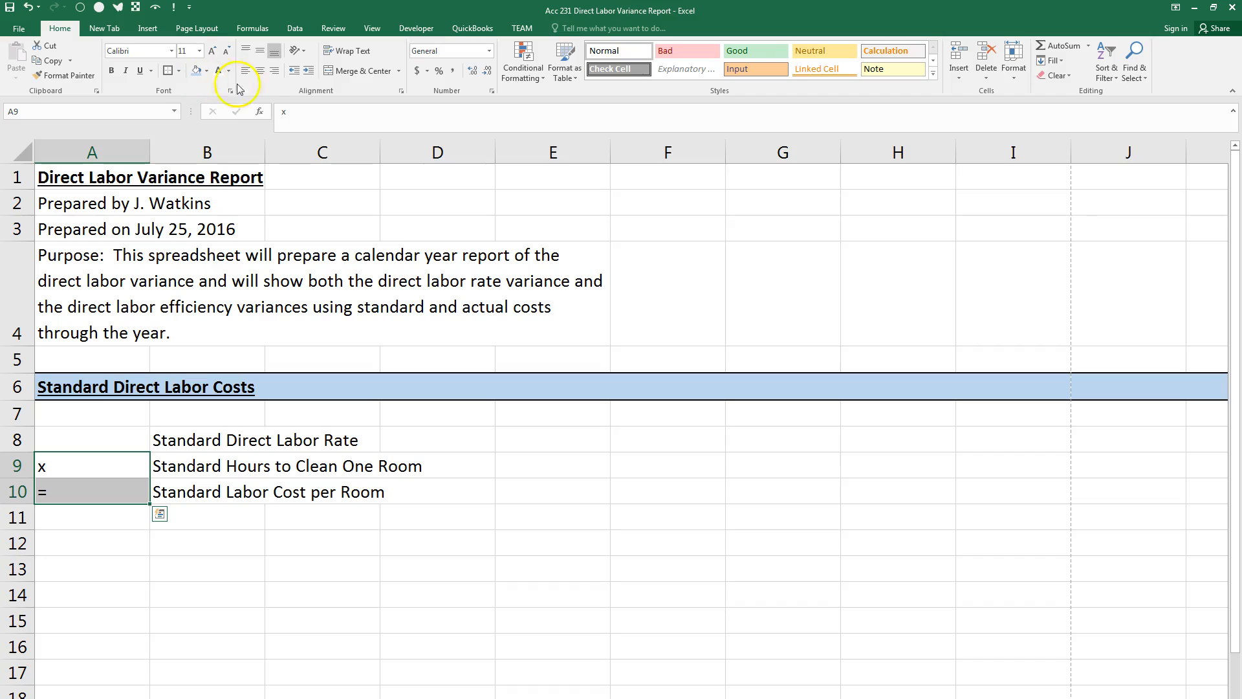
click(276, 75)
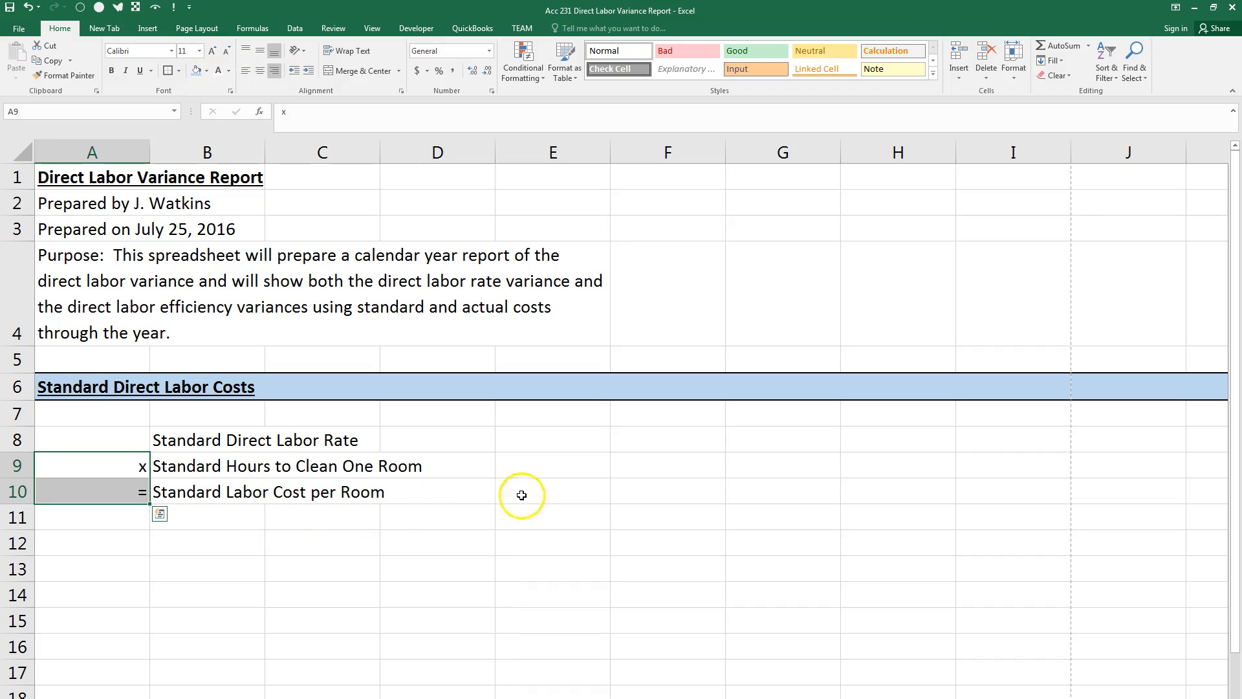
Enter the label "Rooms in Hotel" in B12
click(185, 432)
click(186, 518)
click(184, 549)
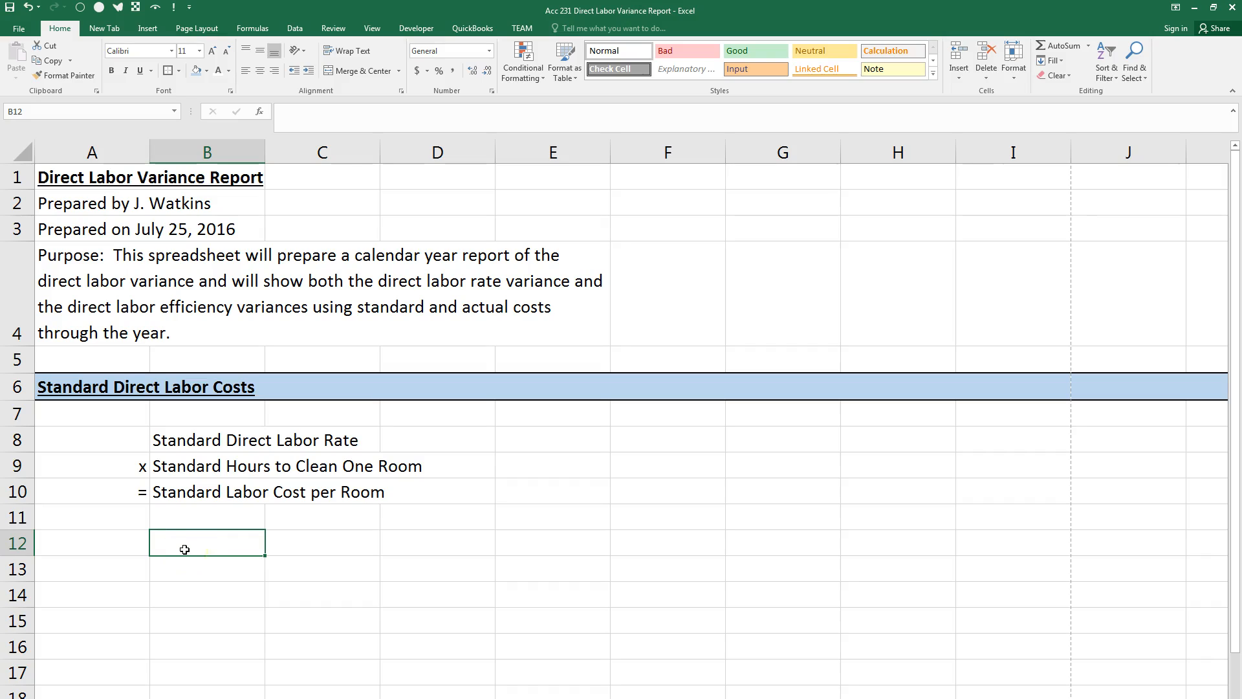
text(Rooms in Hotel)
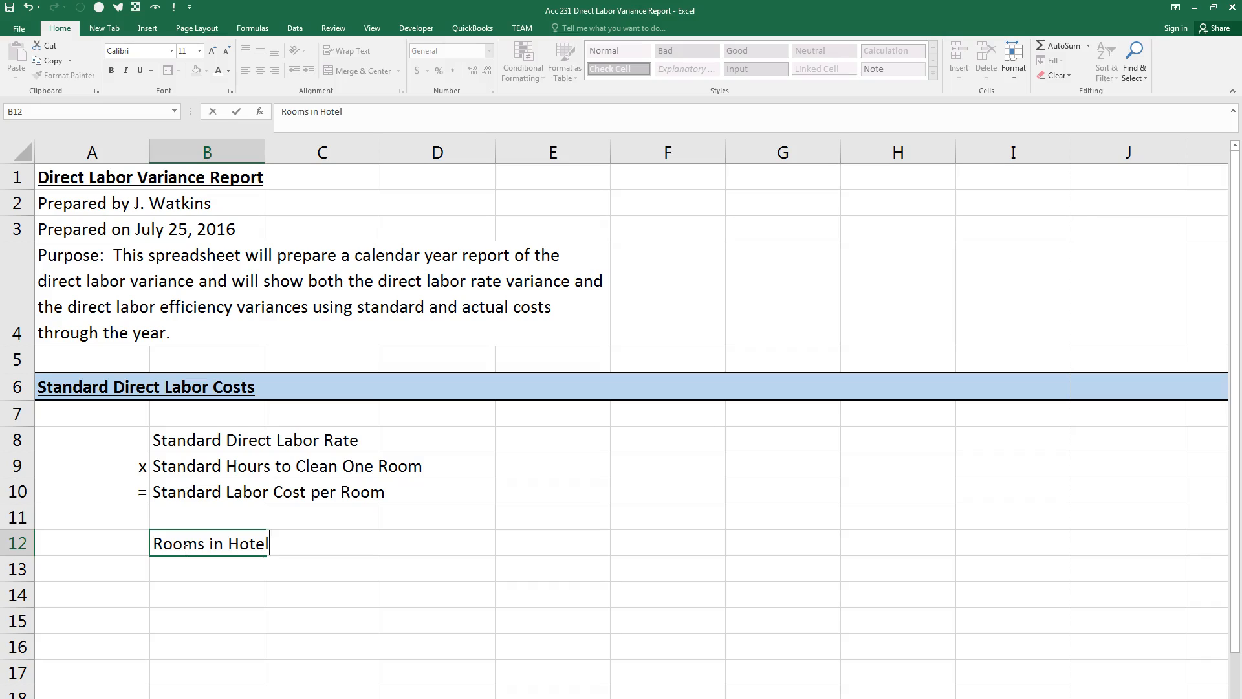
Create names for C8:C12 from the labels in the left column of the range B8:C12
key(Up)
key(Up)
key(Up)
key(Up)
key(shift+Down)
key(shift+Down)
key(shift+Down)
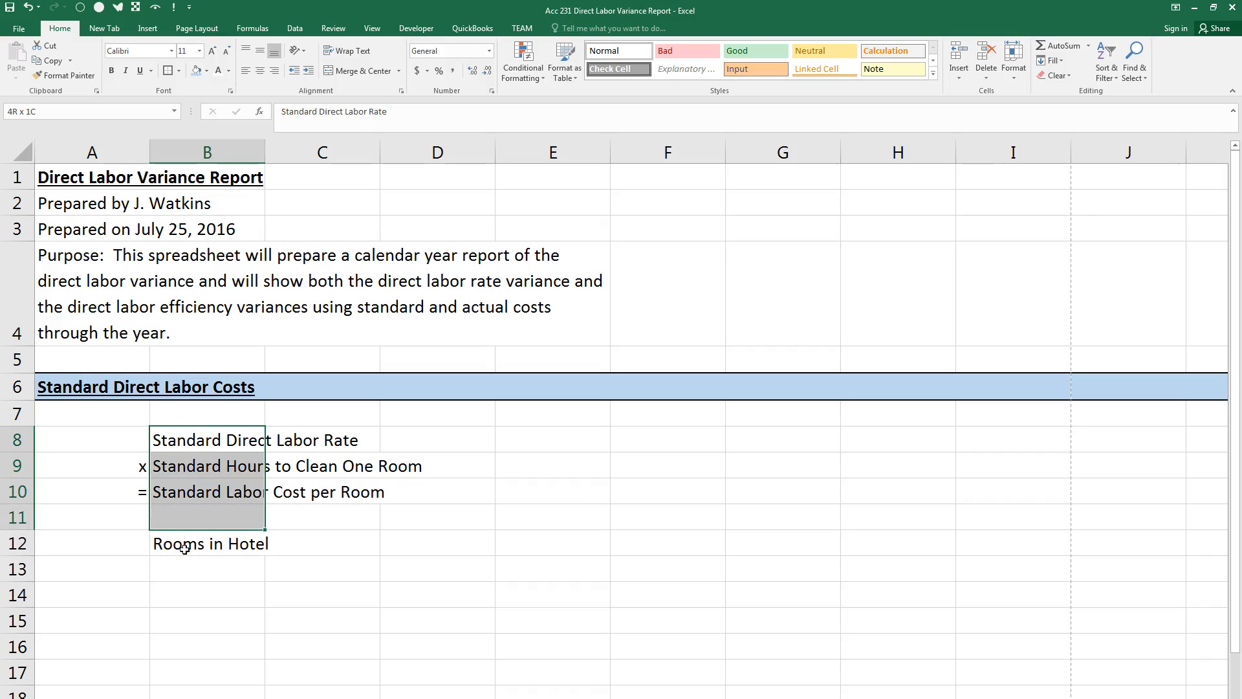
key(shift+Down)
key(shift+Right)
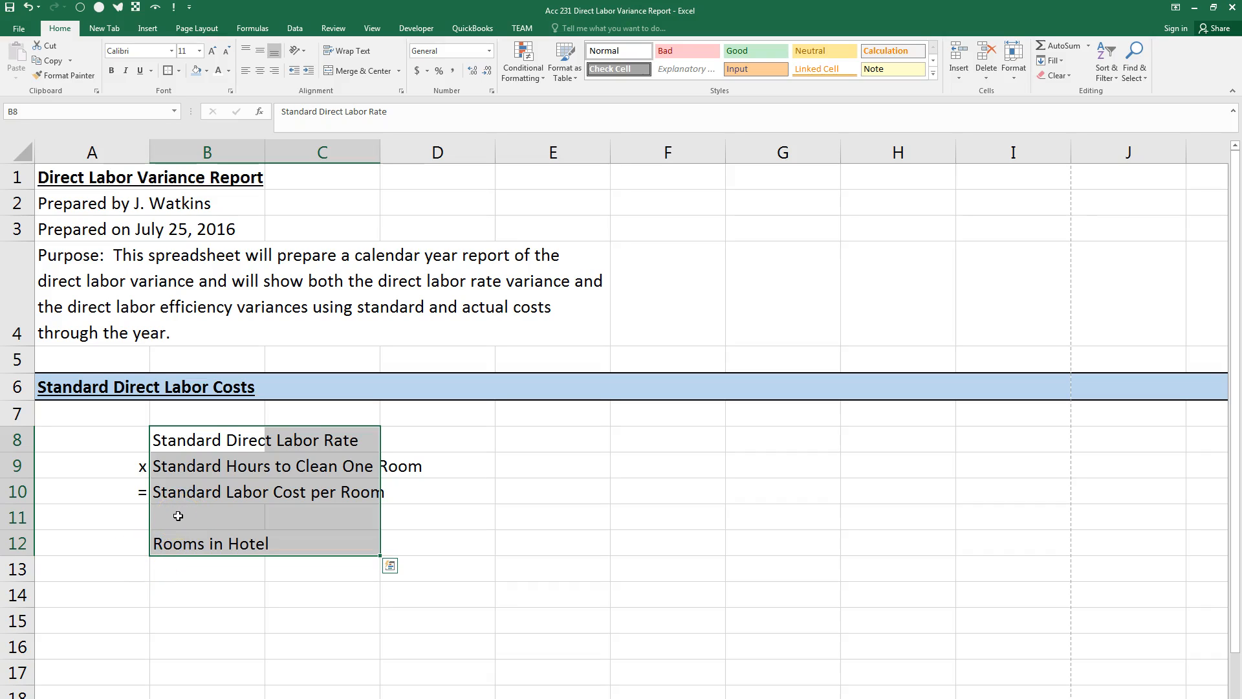
key(ctrl+shift+F3)
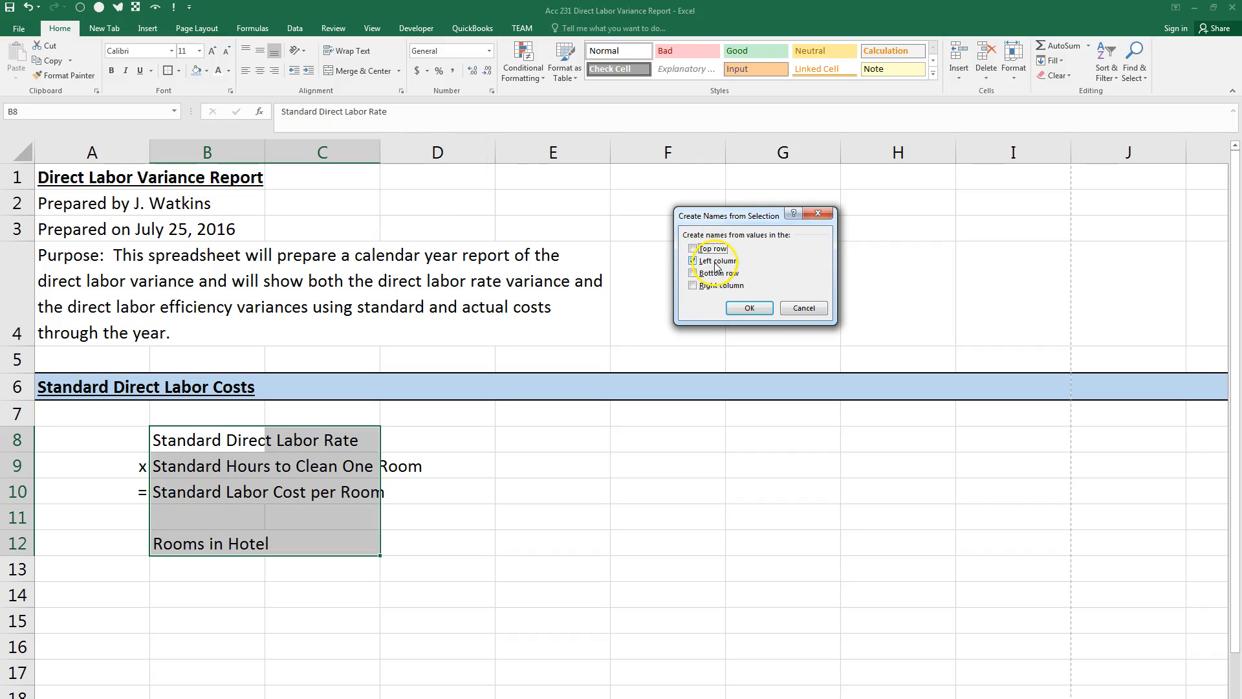
click(755, 308)
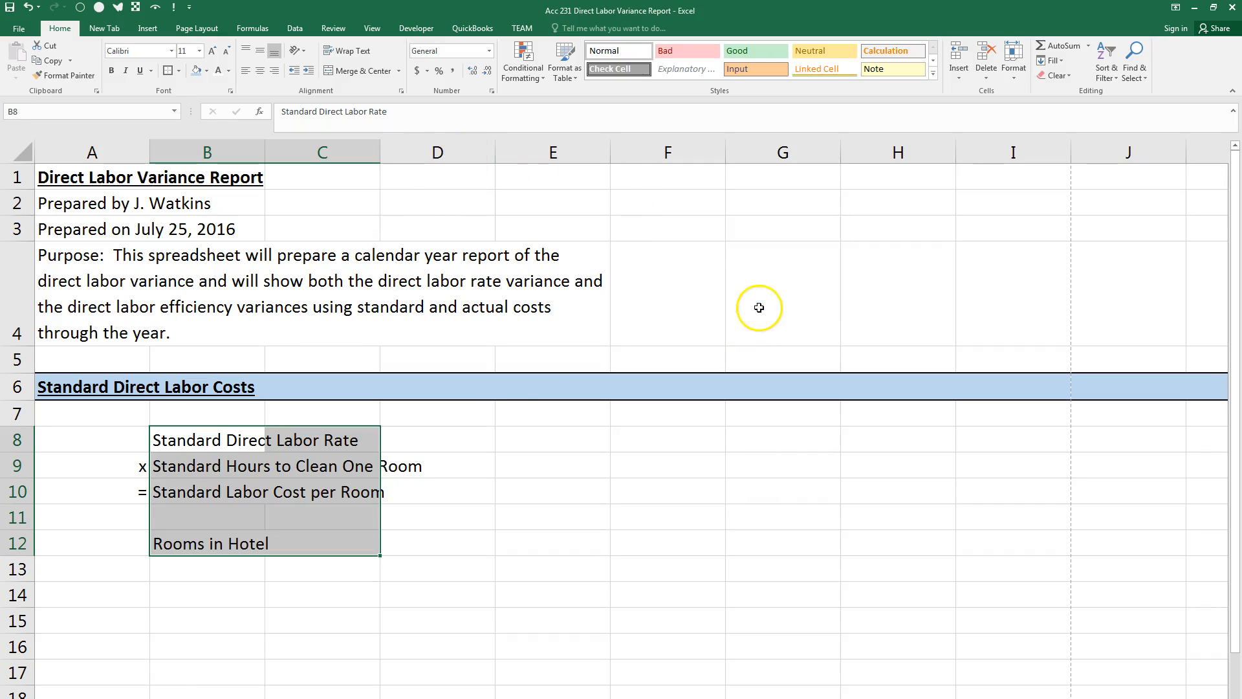
Check the cell names in column C and move the named cells C8:C12 to E8:E12
click(324, 517)
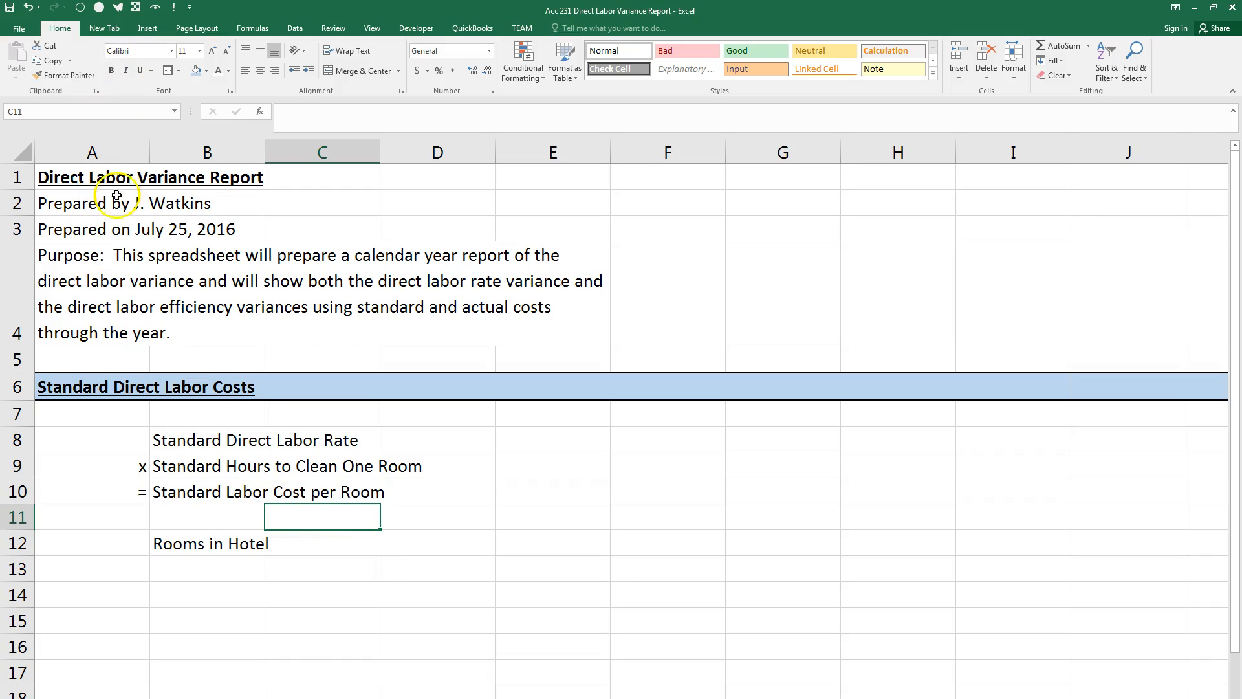
click(303, 492)
click(312, 466)
click(321, 442)
click(306, 542)
click(340, 440)
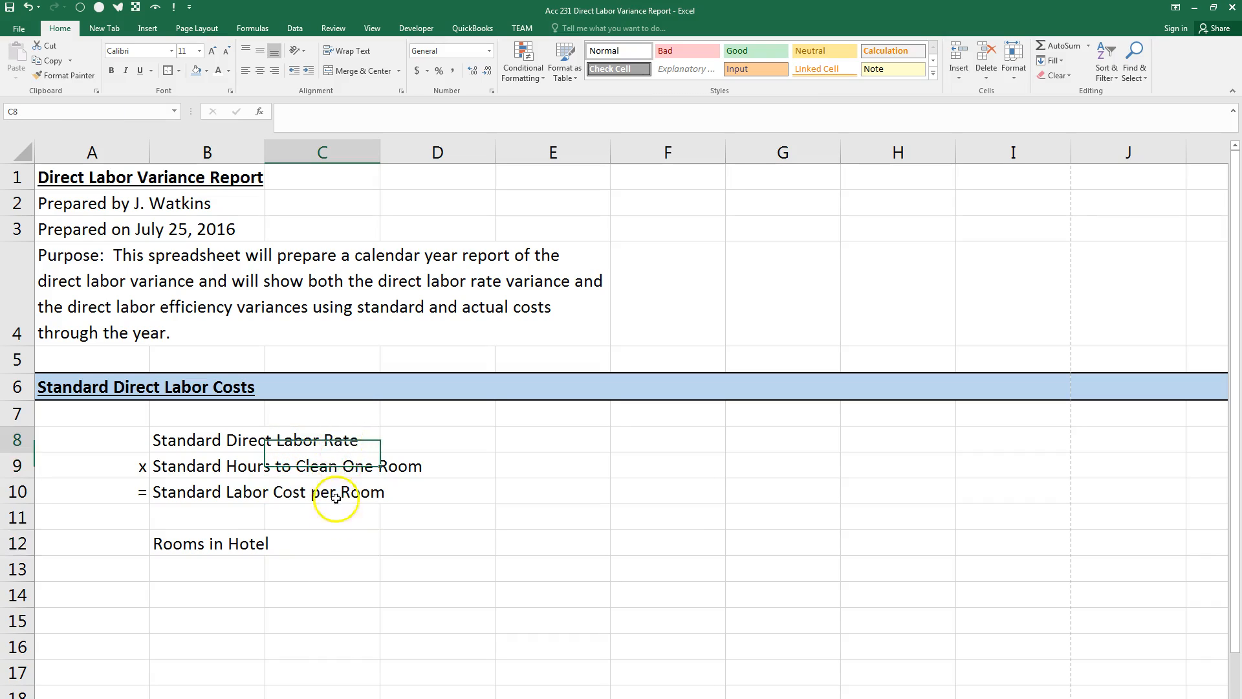
drag(336, 497, 333, 552)
key(ctrl+c)
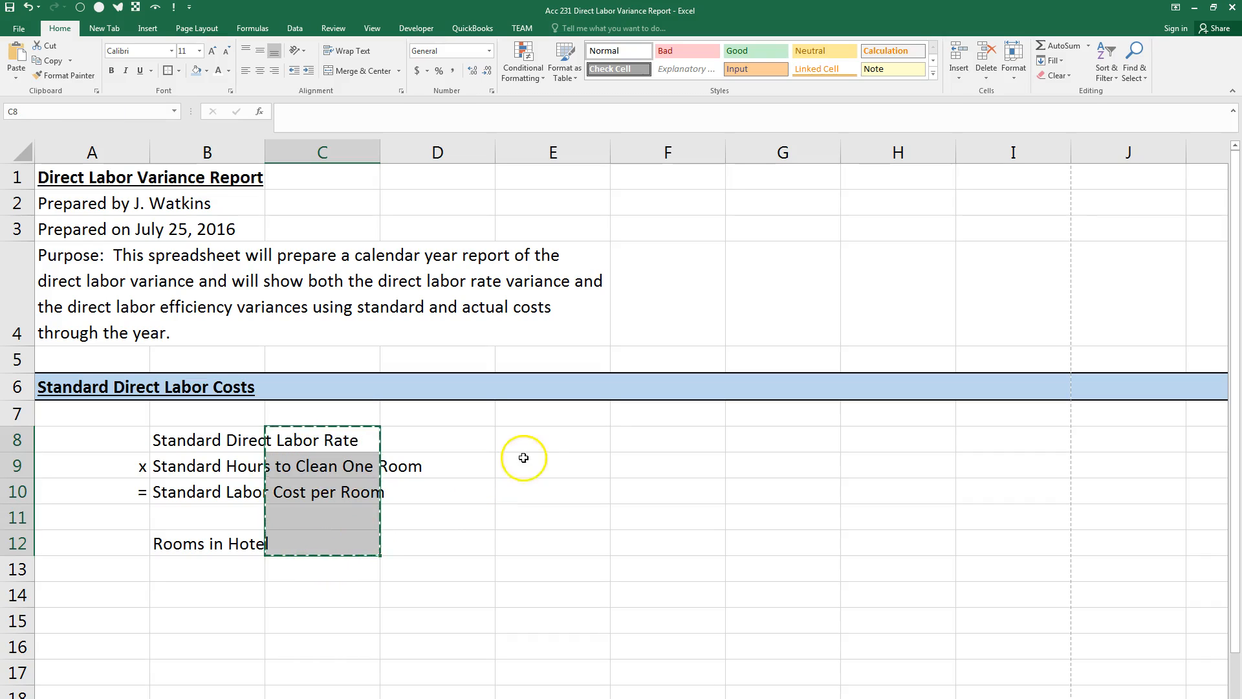
click(547, 438)
key(Return)
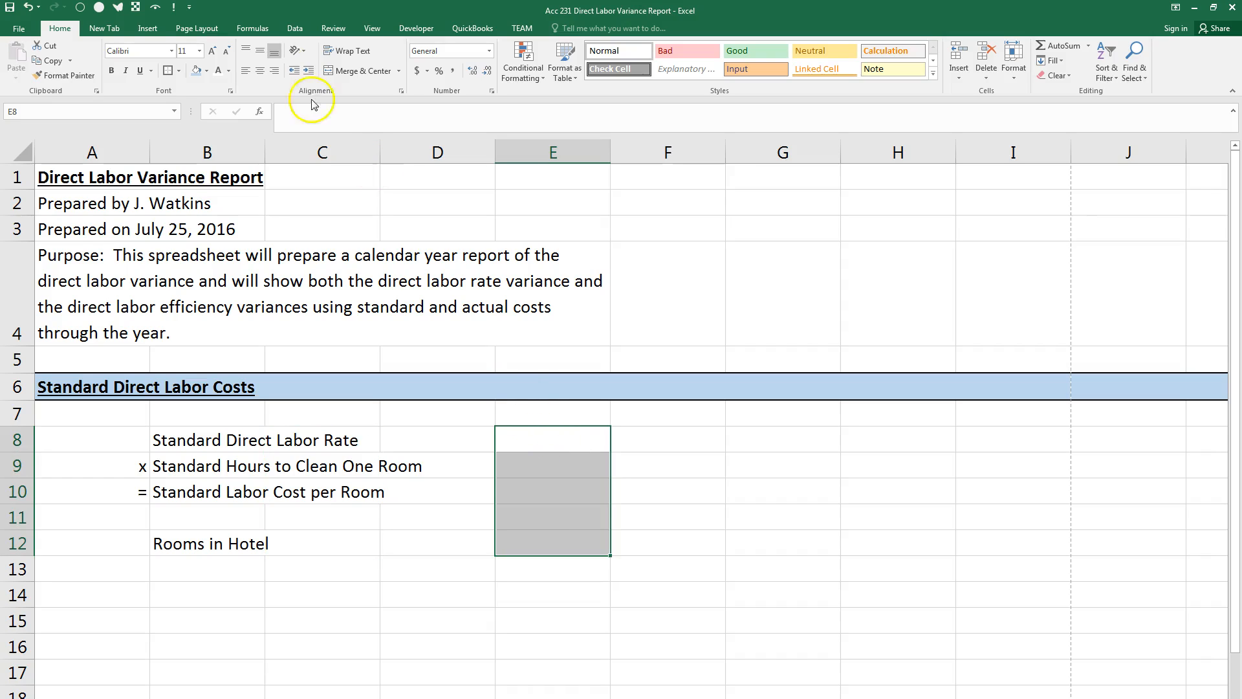
Fill the input cells E8:E9 and E12 with light blue
drag(547, 436, 552, 460)
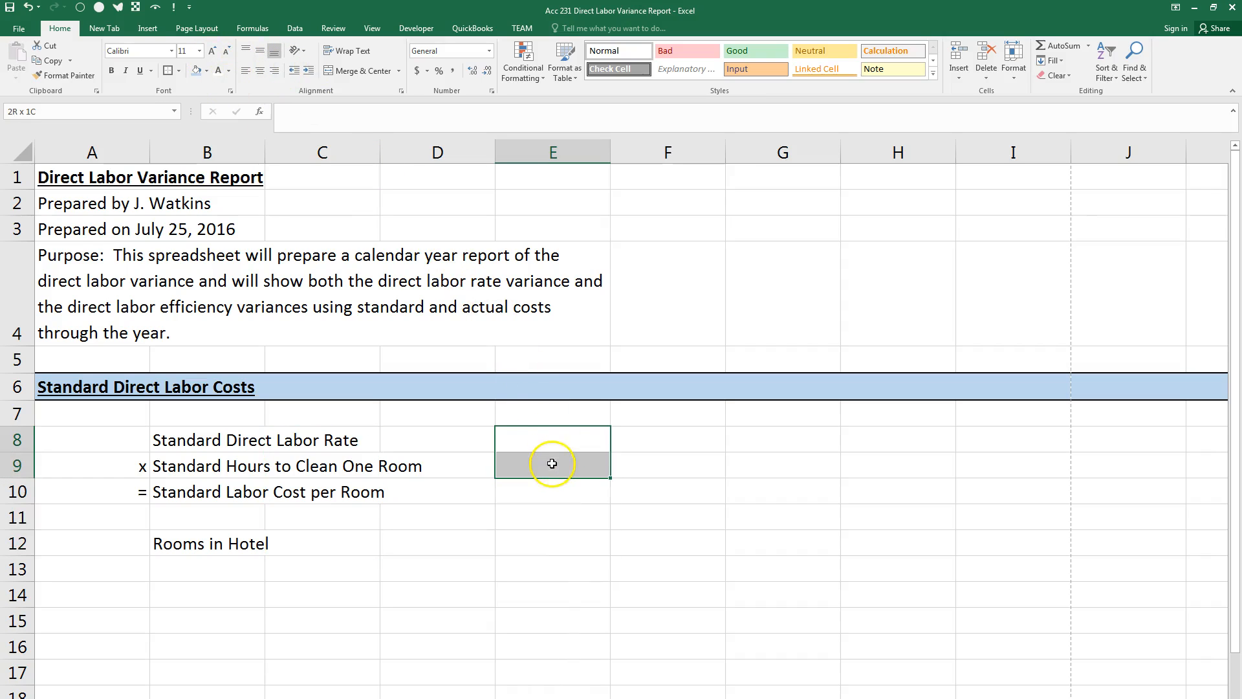
click(194, 71)
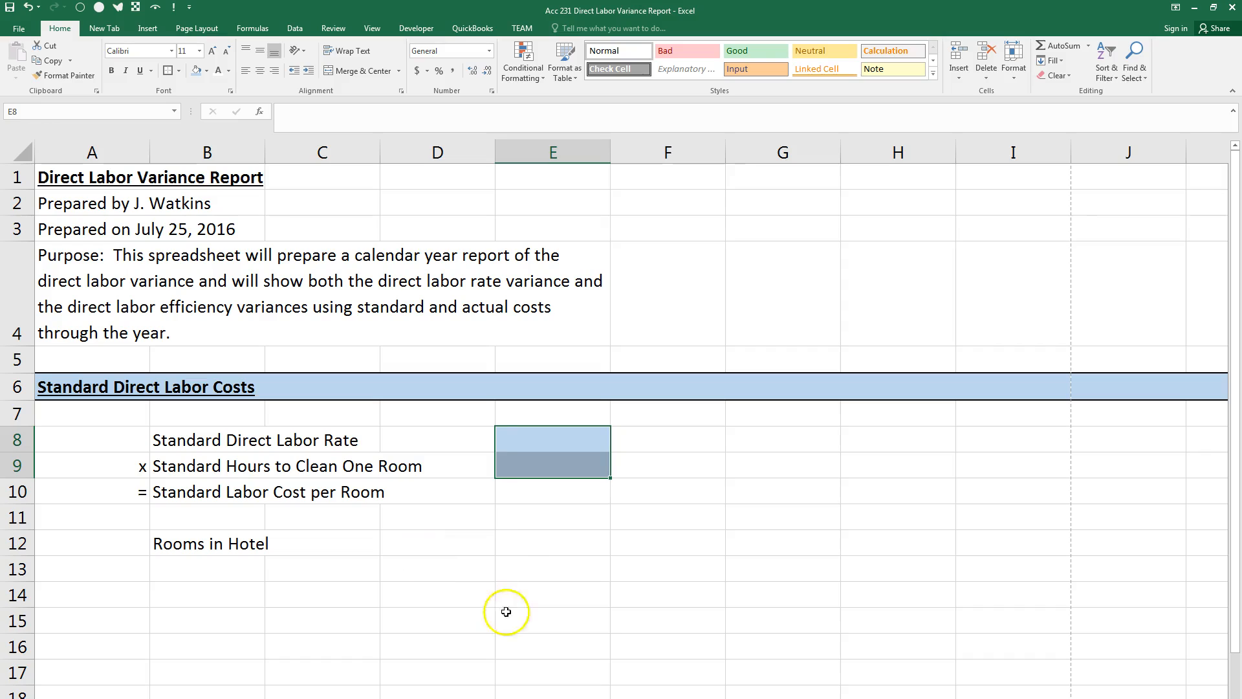
click(544, 545)
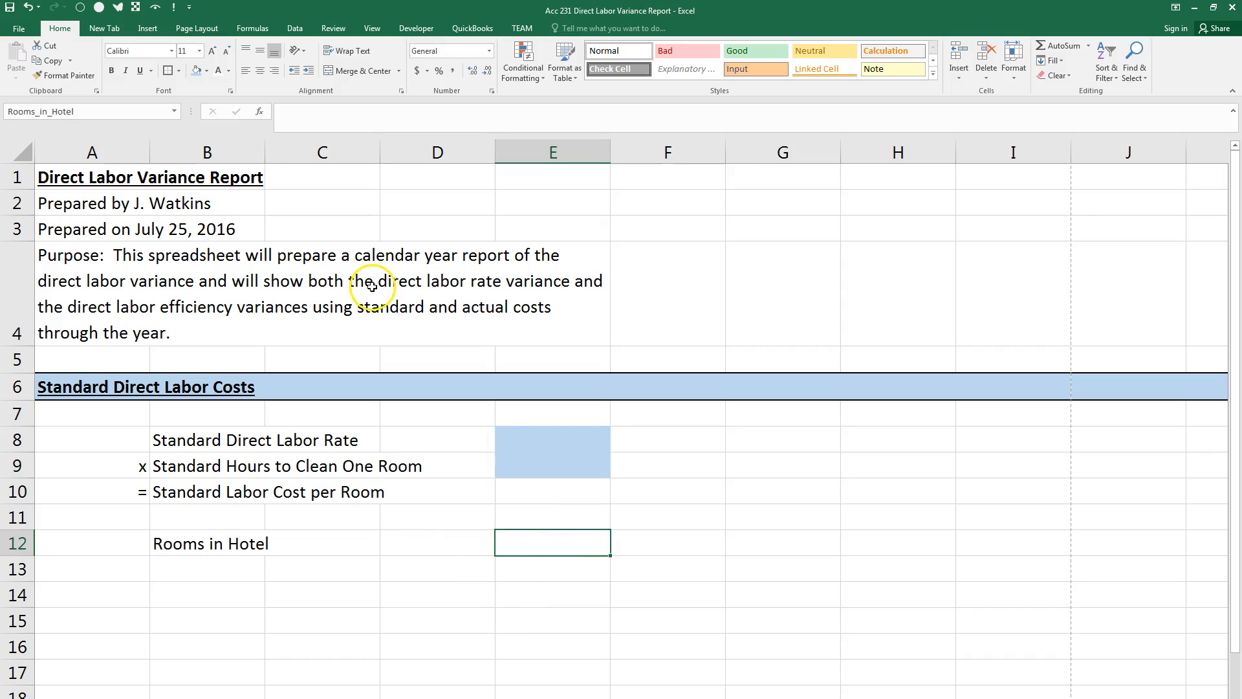
click(195, 70)
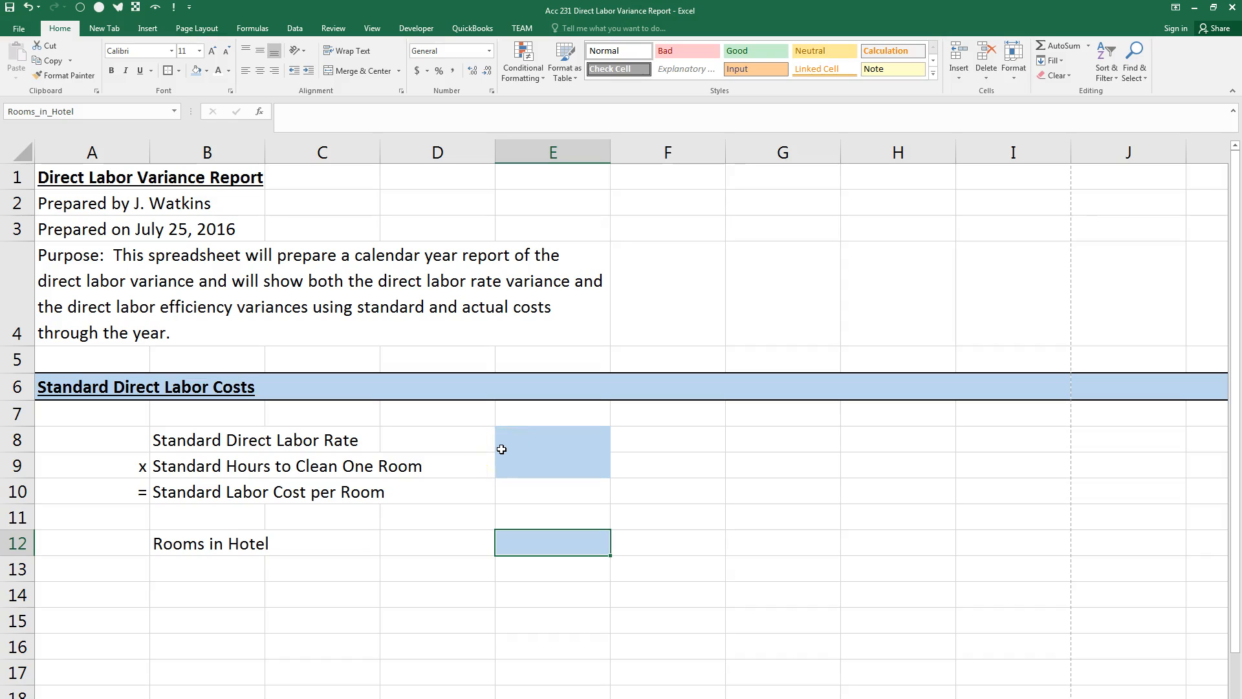
Apply a top and double bottom border to the Standard Labor Cost per Room cell E10
click(539, 498)
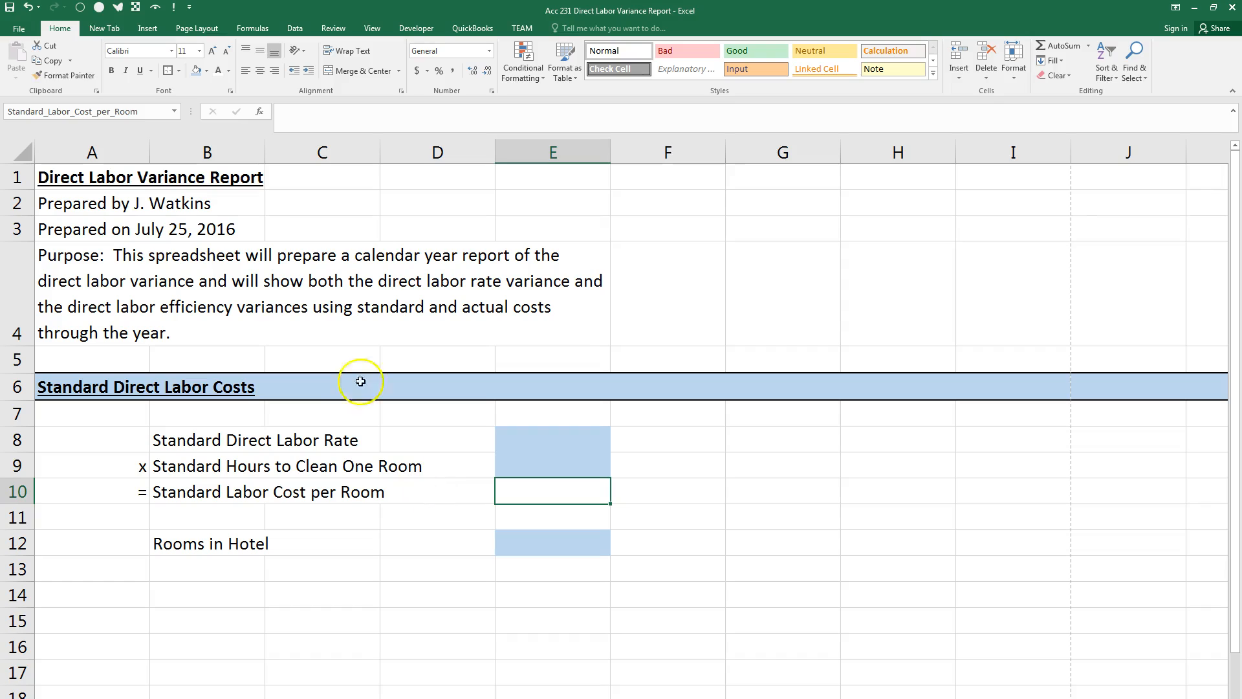
click(178, 70)
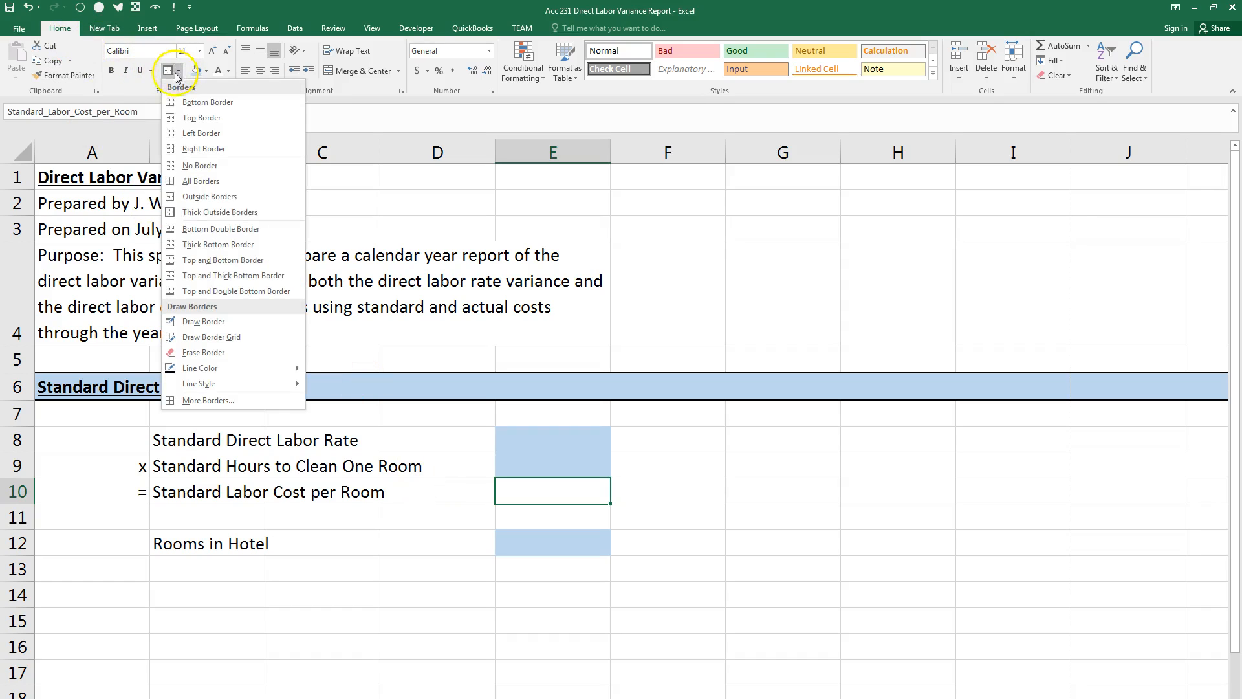
click(215, 292)
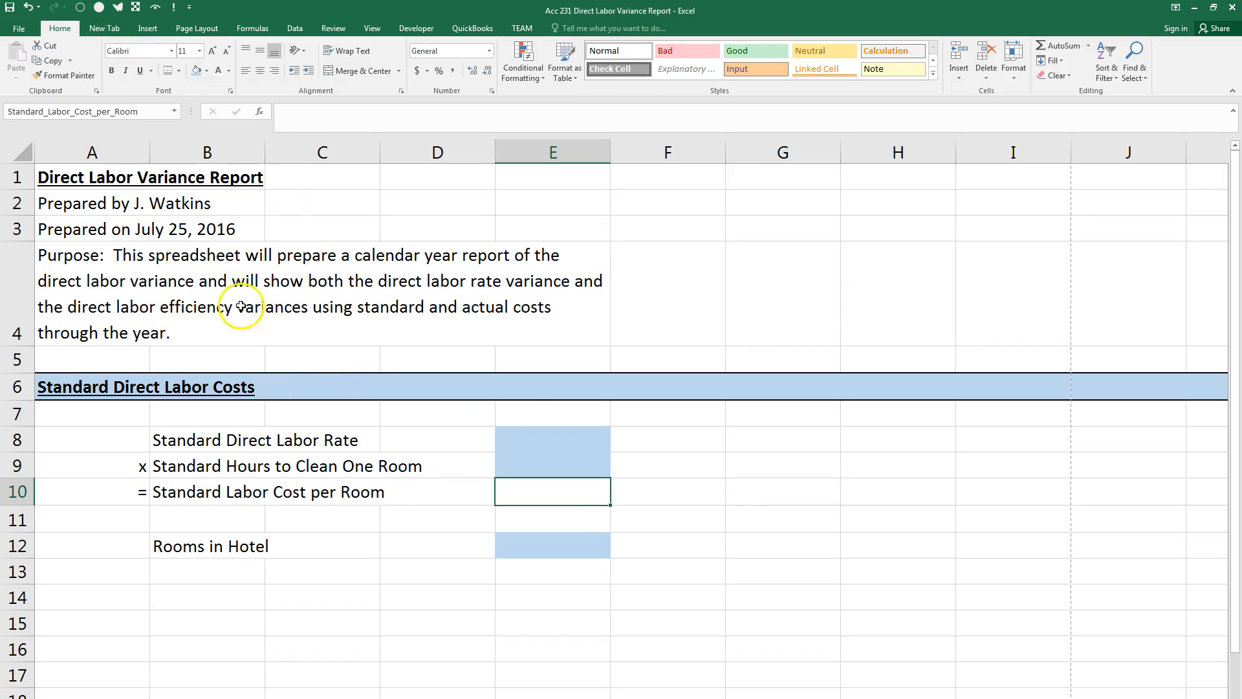
click(715, 511)
Enter the standard data: labor rate 10.50 in E8, cleaning hours 0.9 in E9 and 250 rooms in E12
click(523, 432)
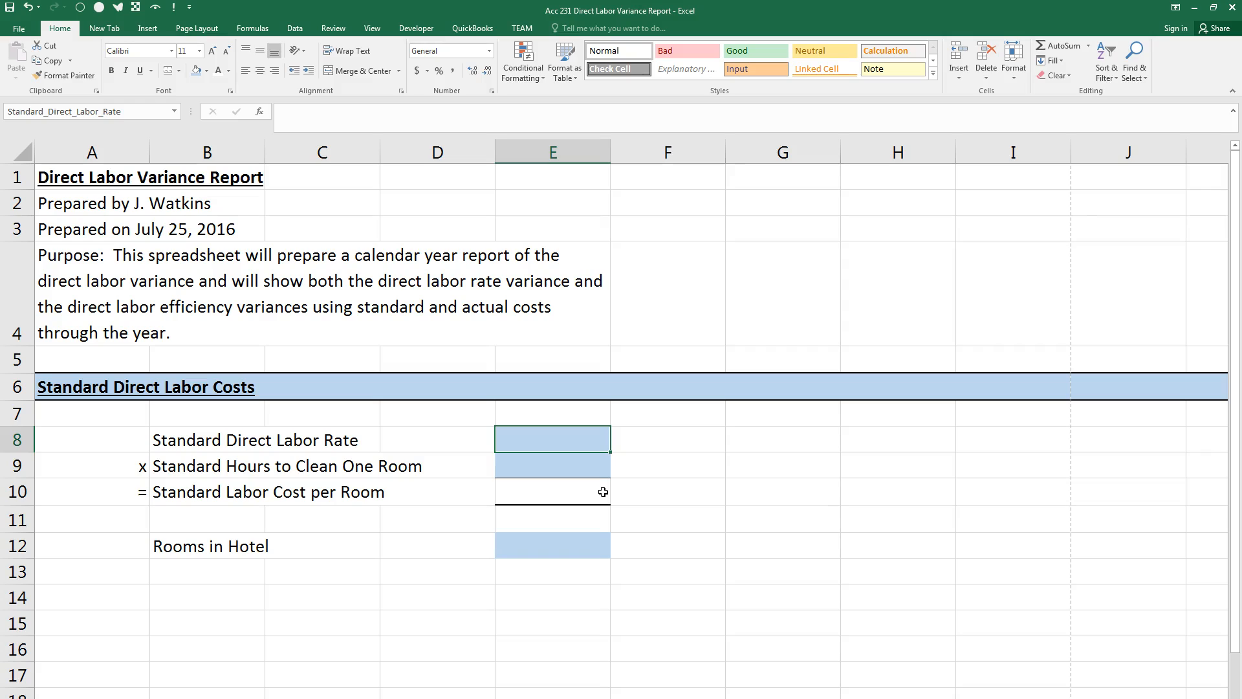
text(10.50)
key(Return)
key(Right)
key(Left)
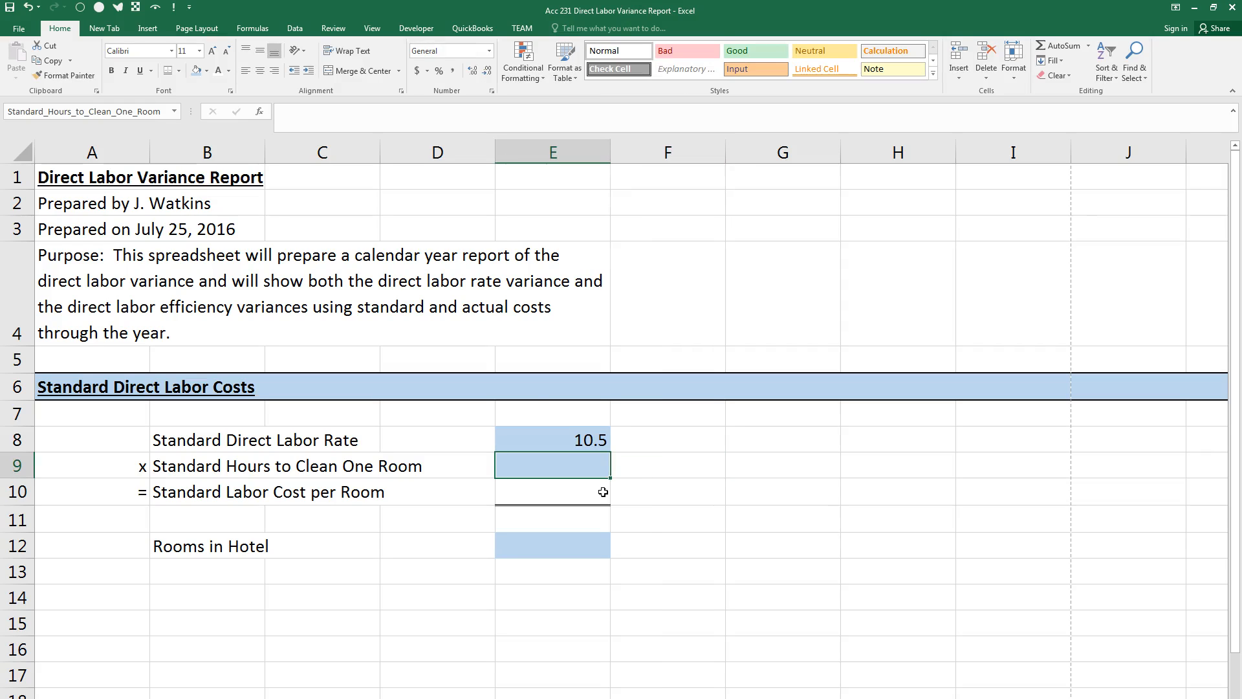
text(.)
key(Return)
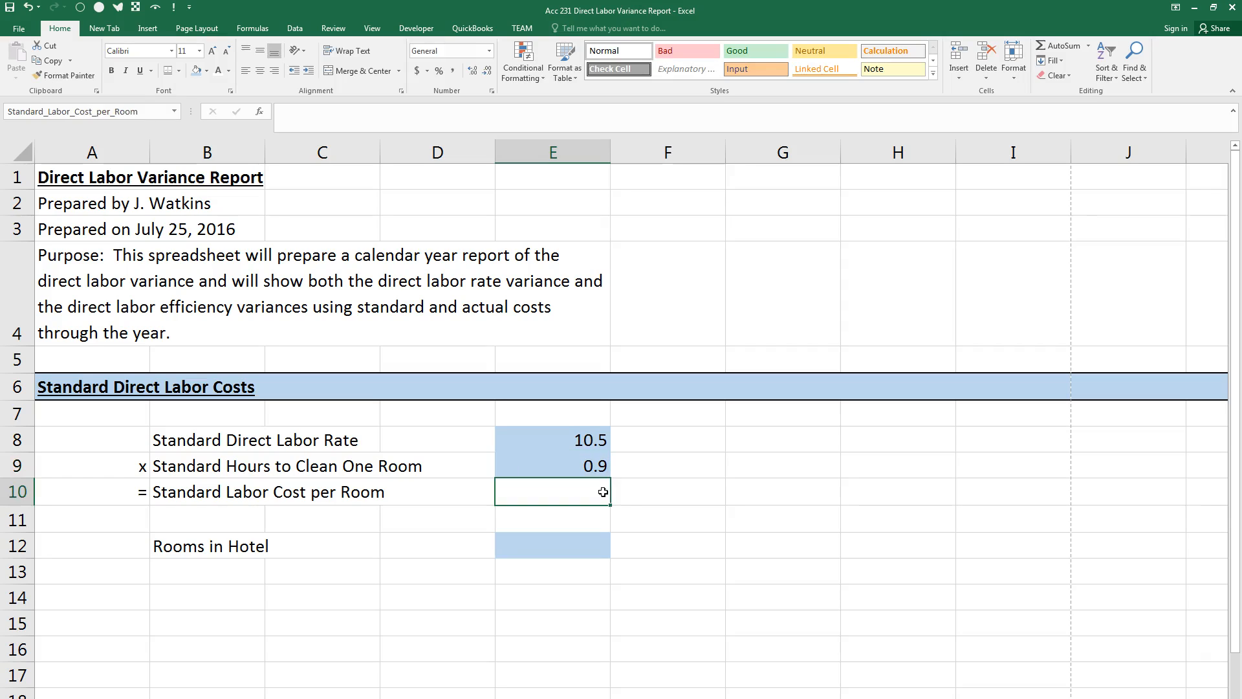
key(Down)
key(Down)
text(25)
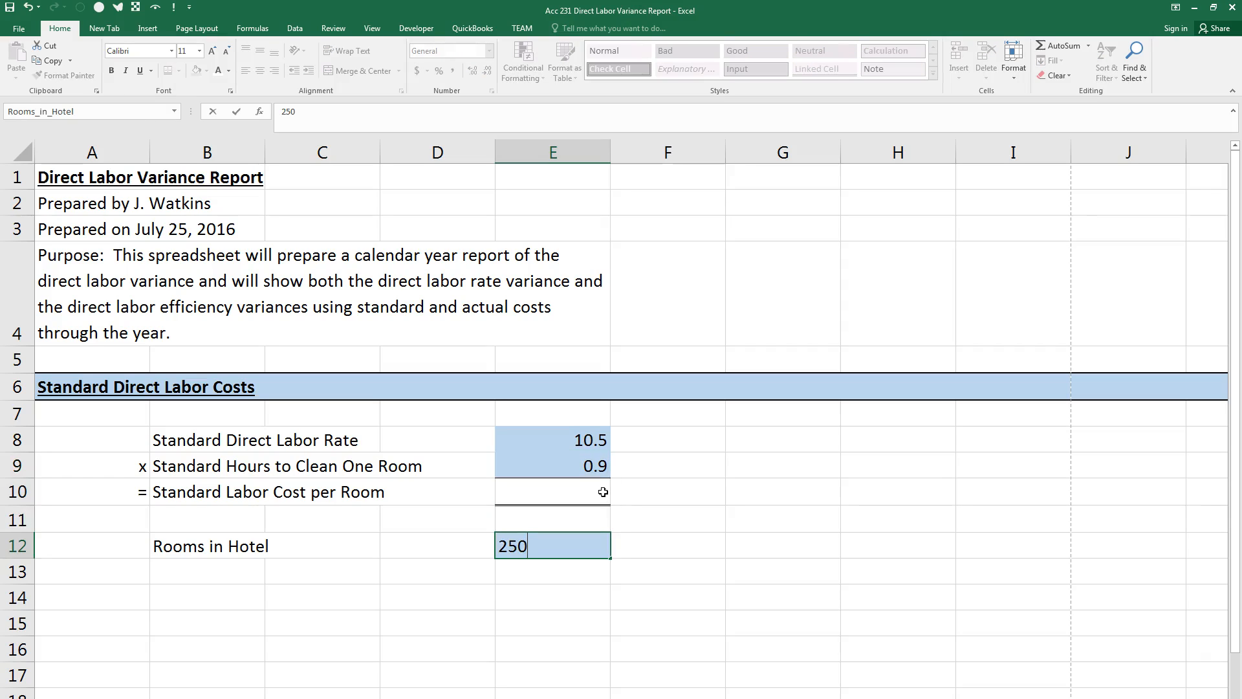
key(Return)
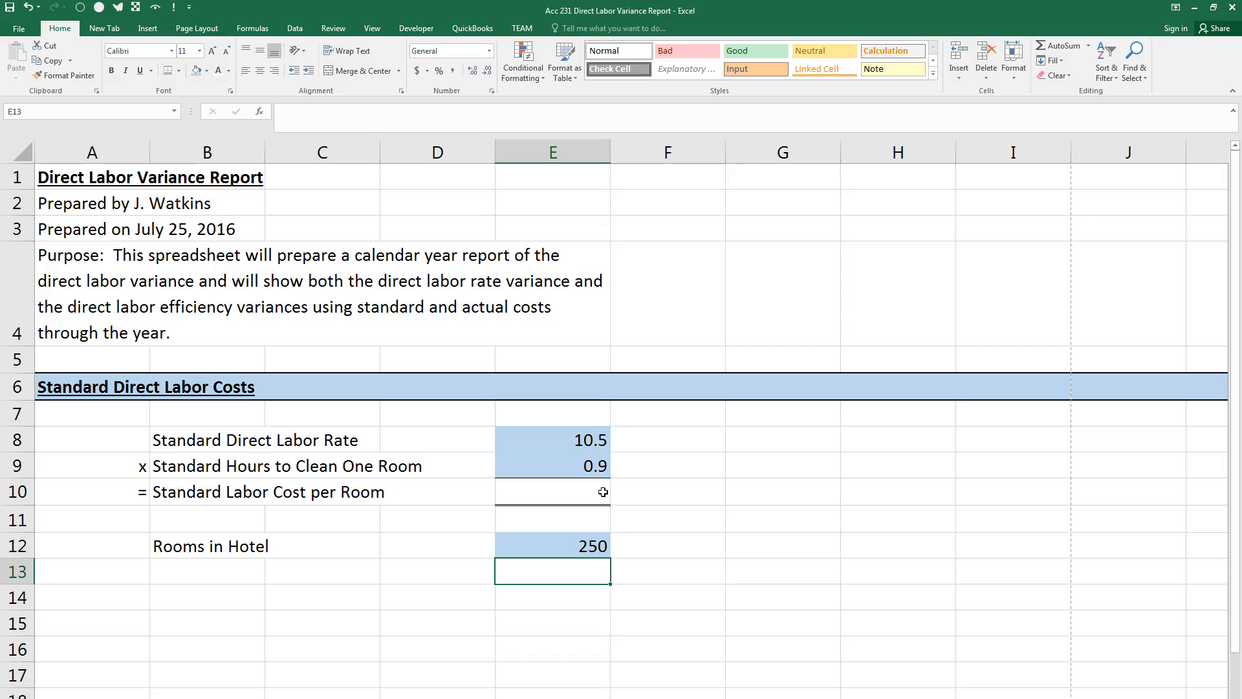
Apply the Accounting number format with dollar sign to the labor rate in E8, and select the standard hours cell E9
click(569, 436)
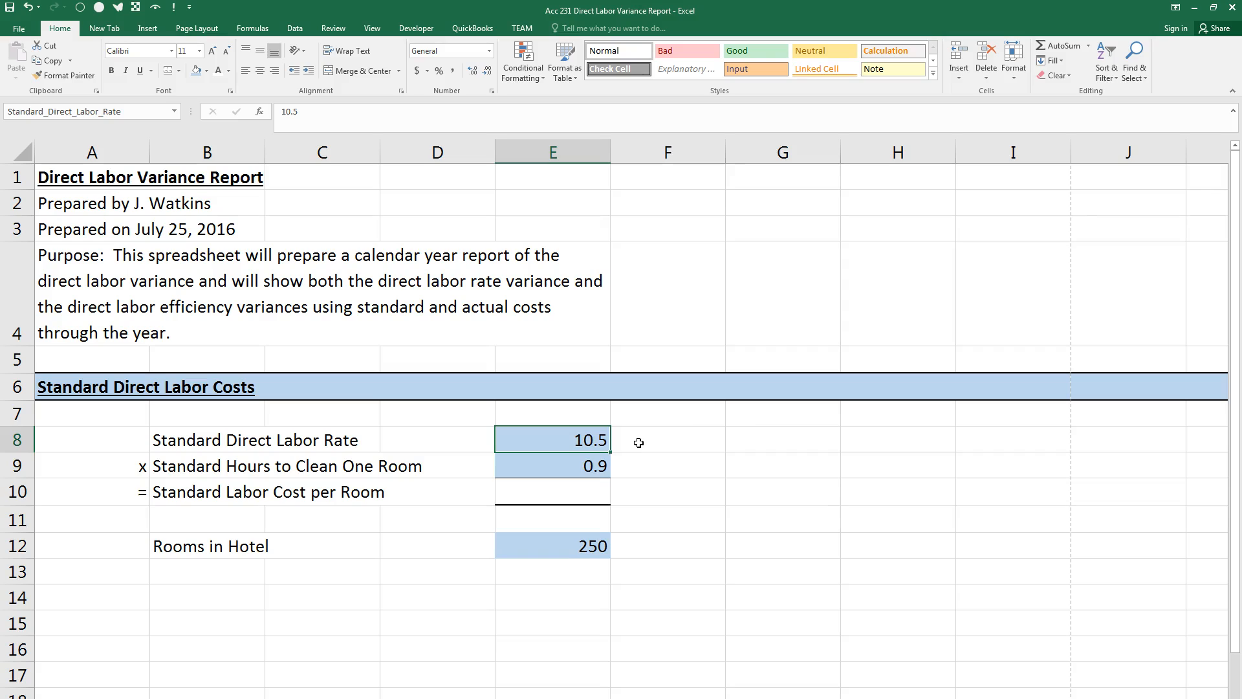
click(418, 71)
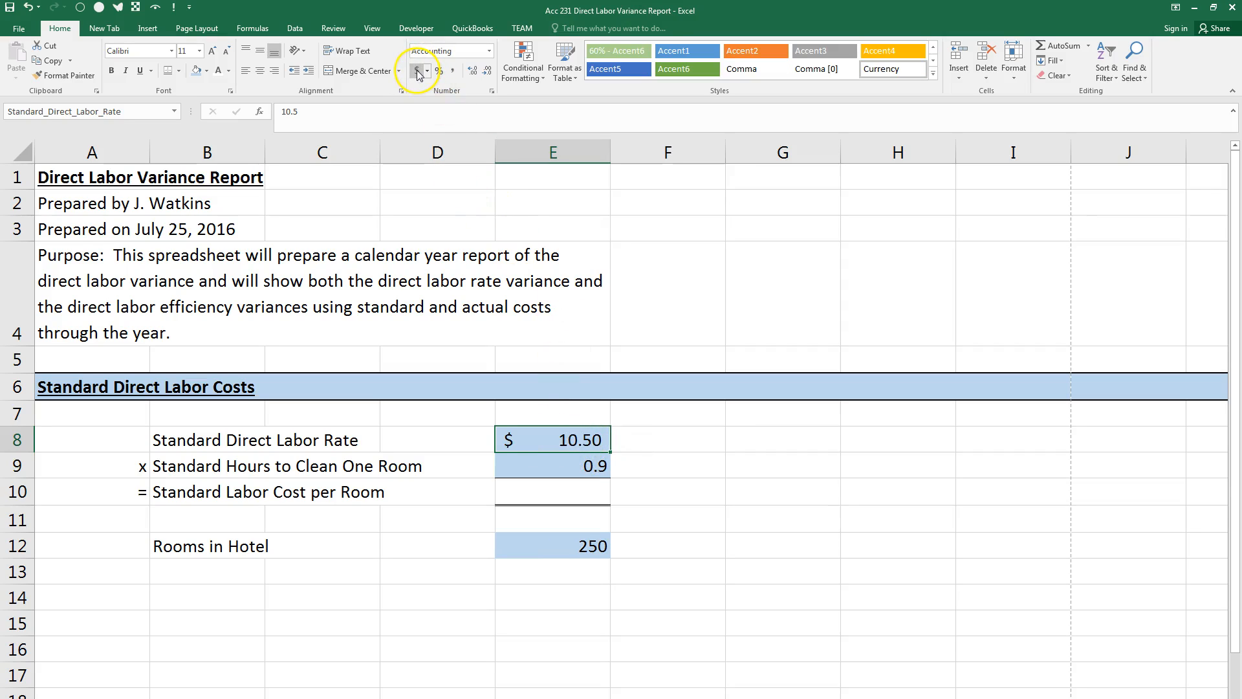
click(581, 467)
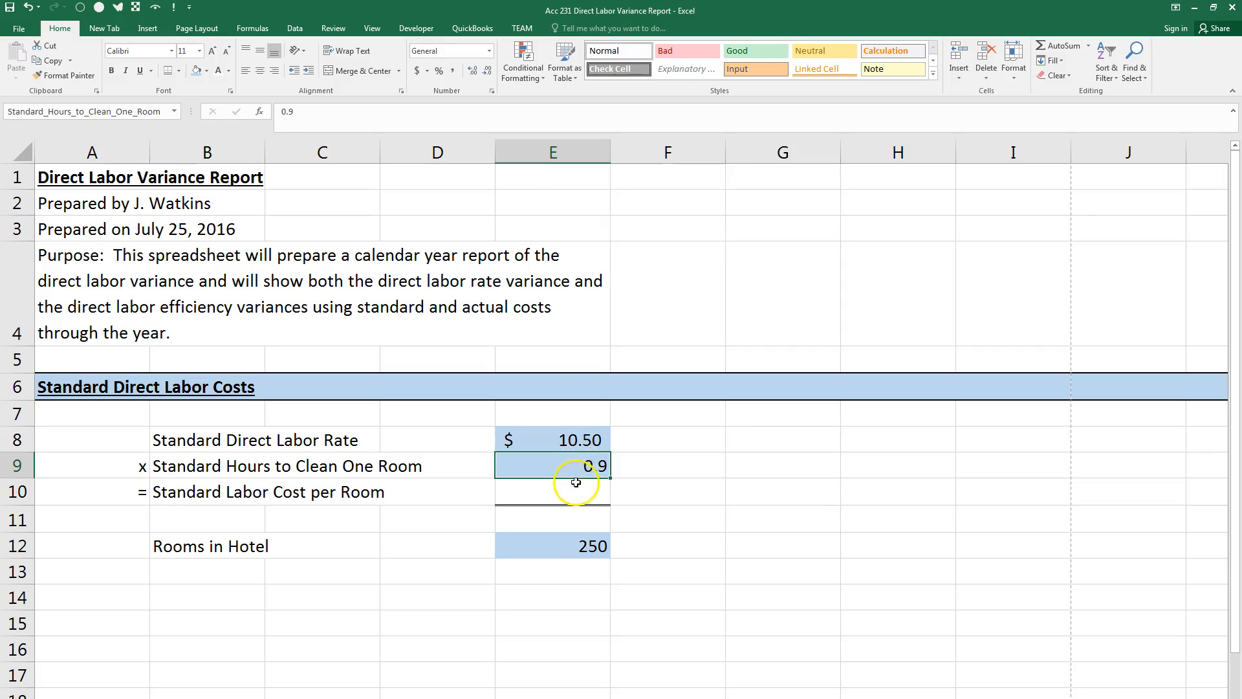
Apply the comma number format to the standard hours in E9 and the rooms in E12, showing E12 without decimals
click(452, 72)
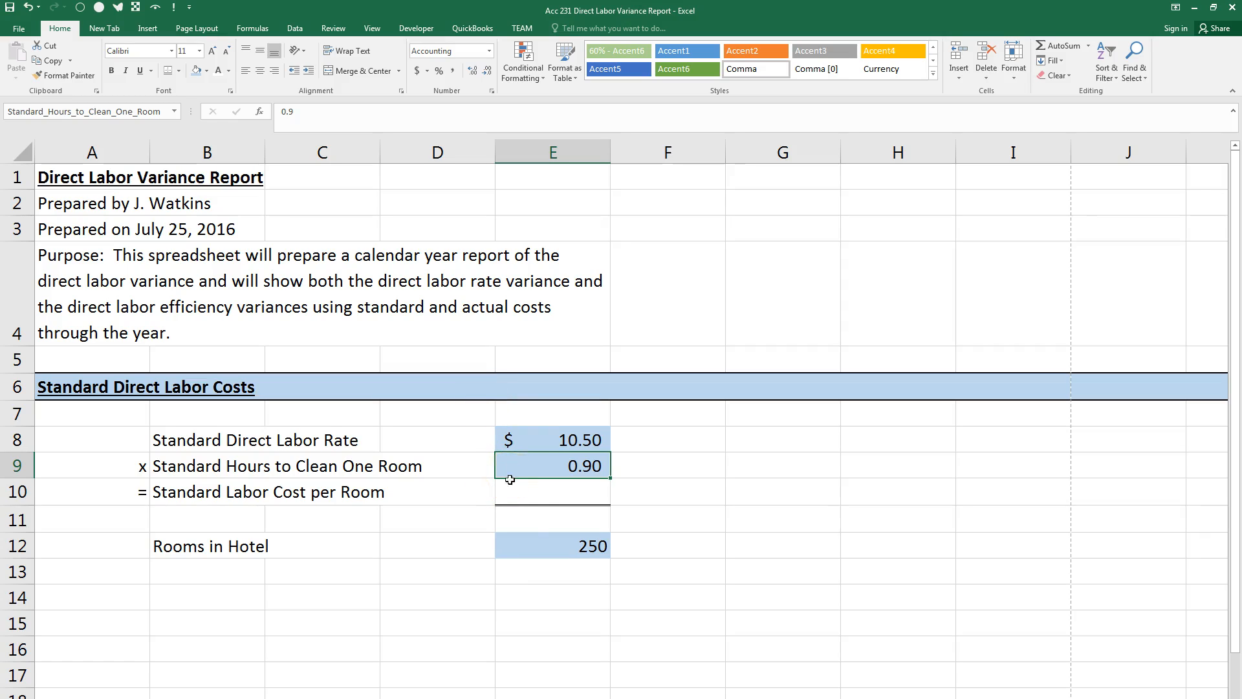
click(578, 551)
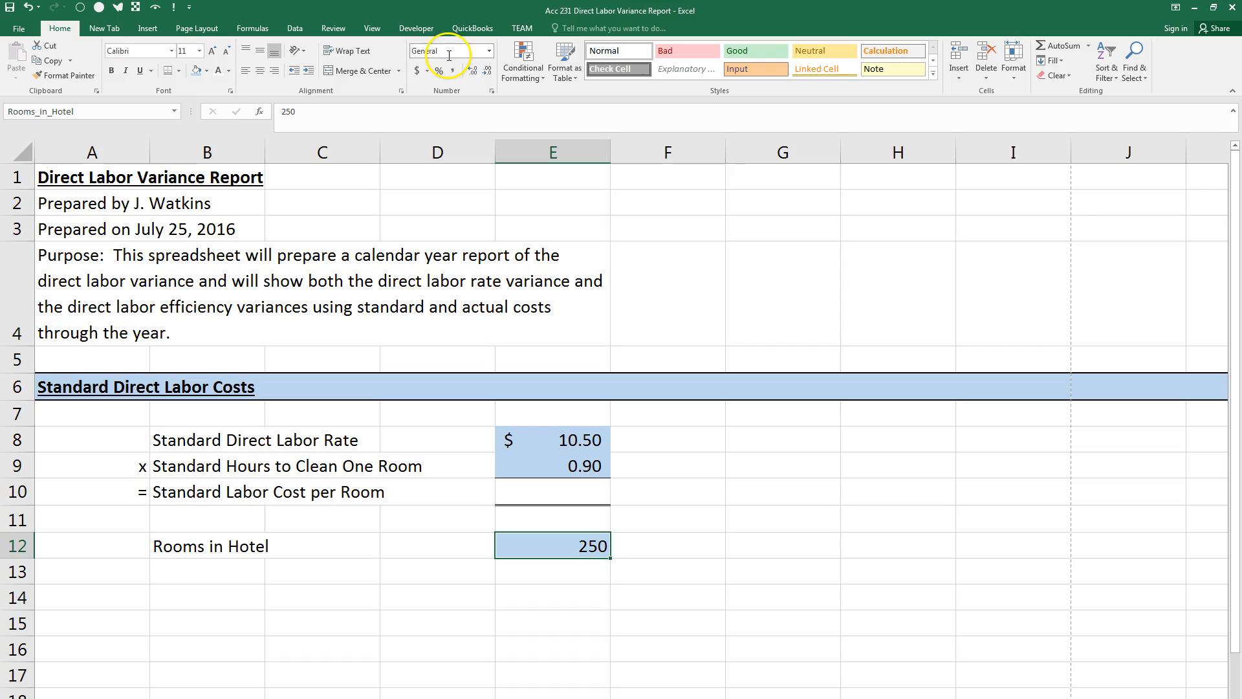
click(452, 76)
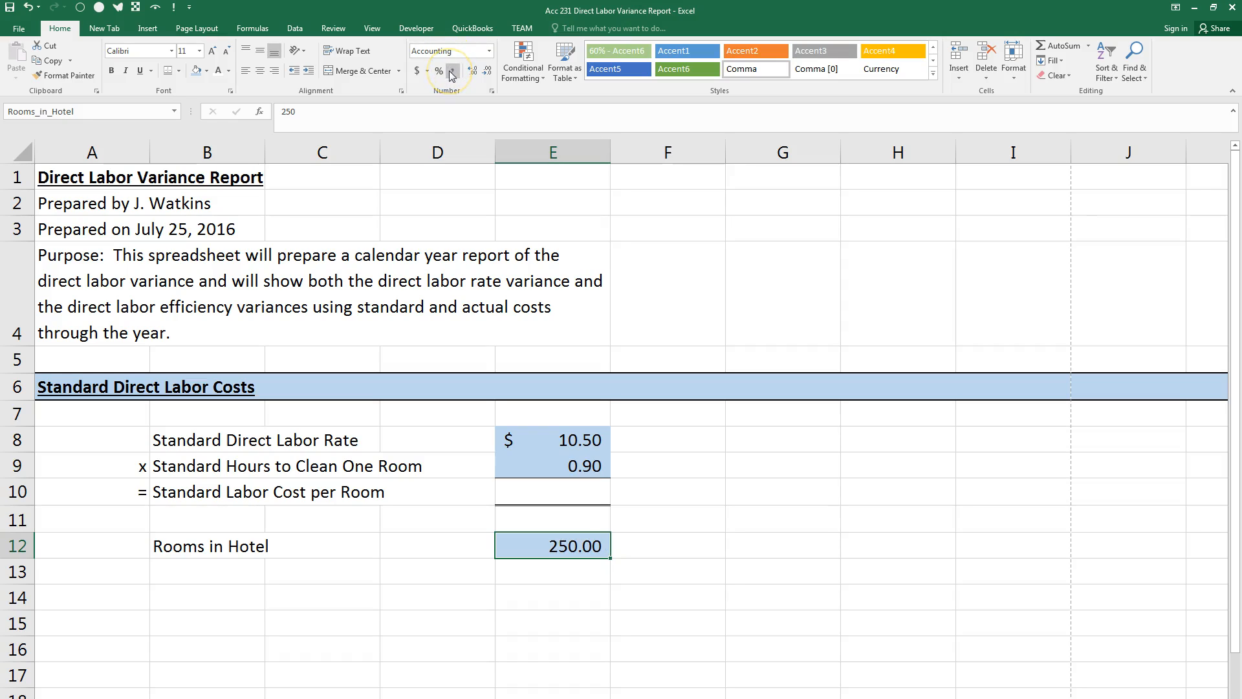
click(488, 76)
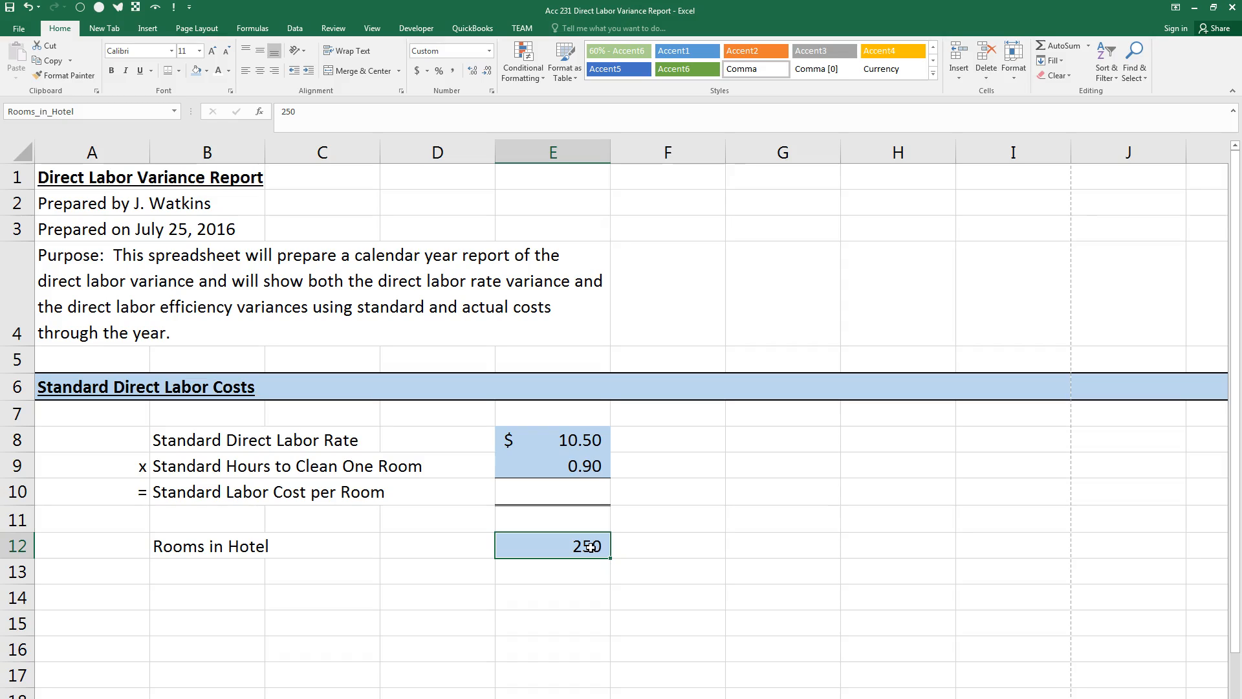
Calculate the Standard Labor Cost per Room in E10 with the formula =Standard_Direct_Labor_Rate*Standard_Hours_to_Clean_One_Room
click(562, 501)
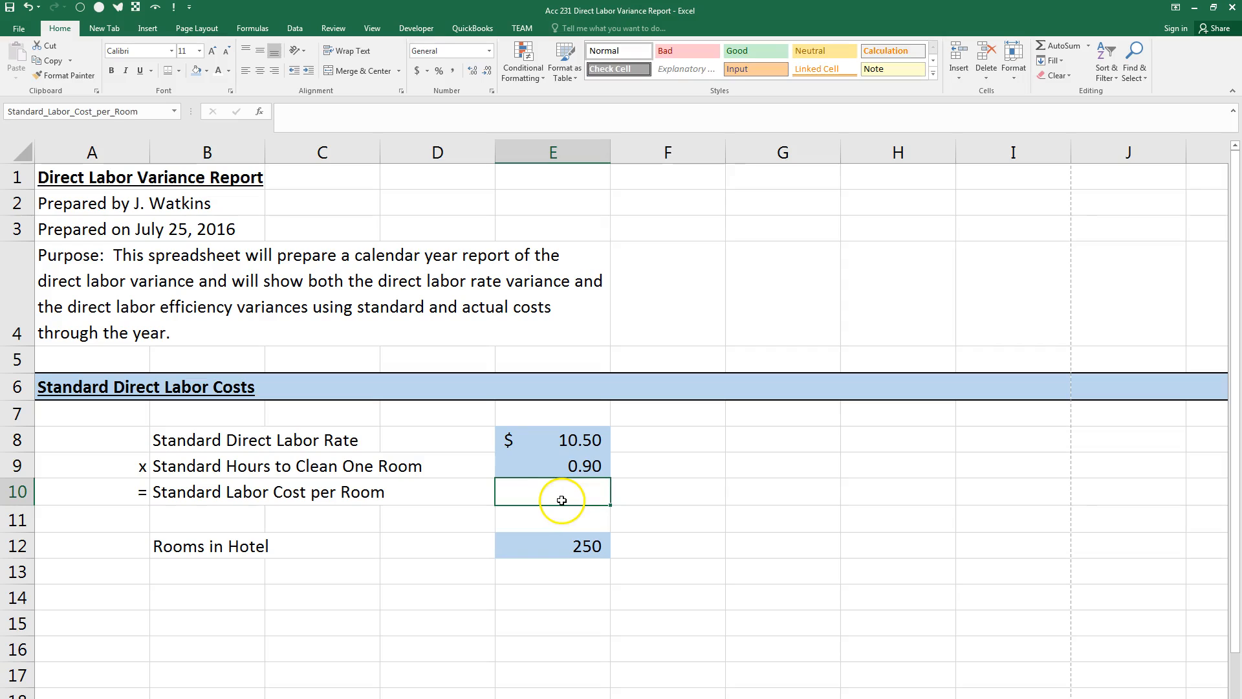
text(=)
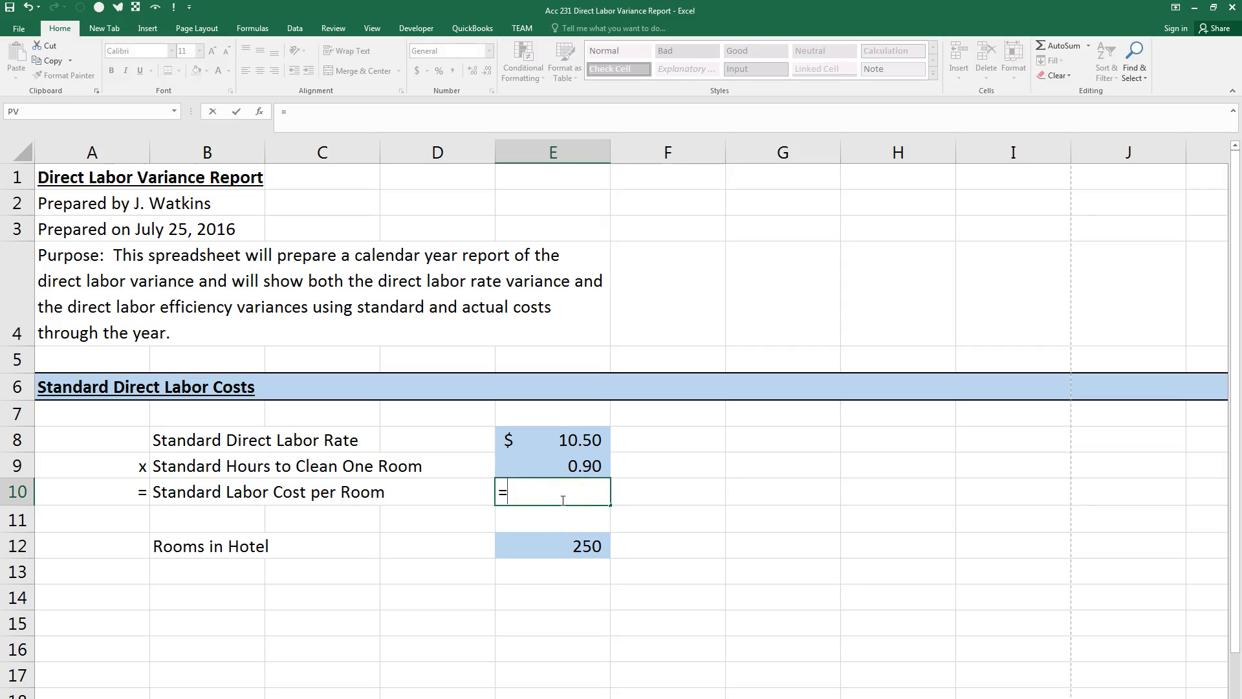
click(586, 439)
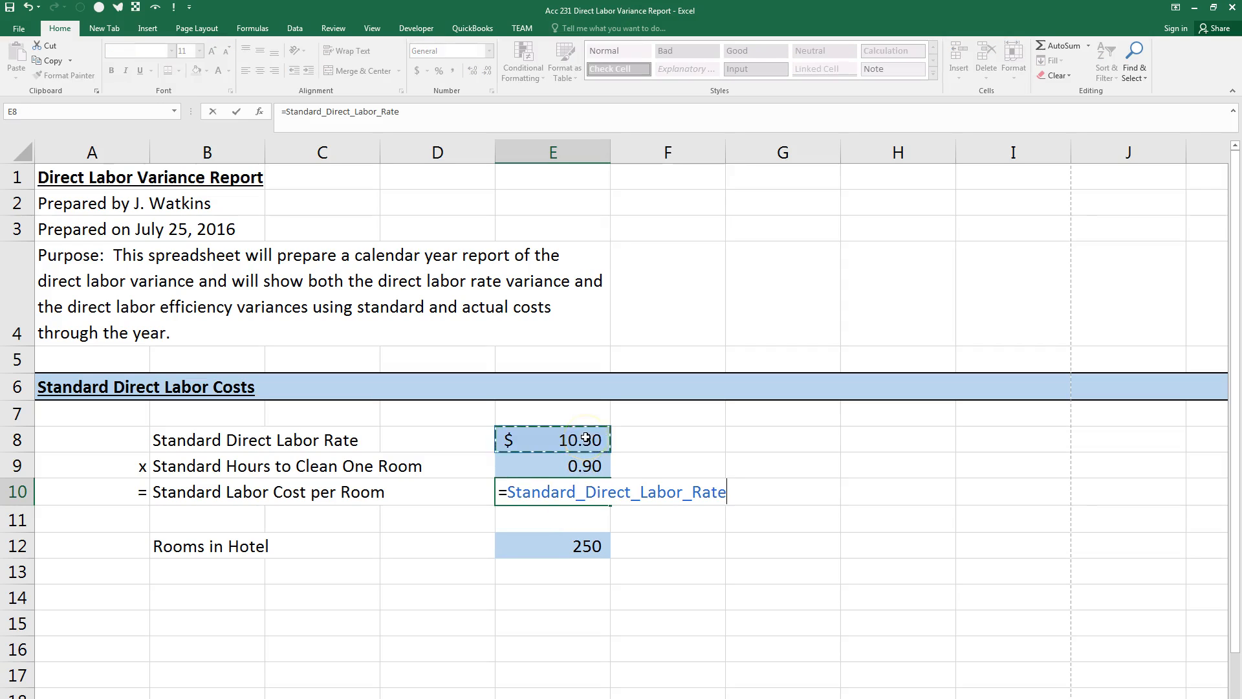
text(*)
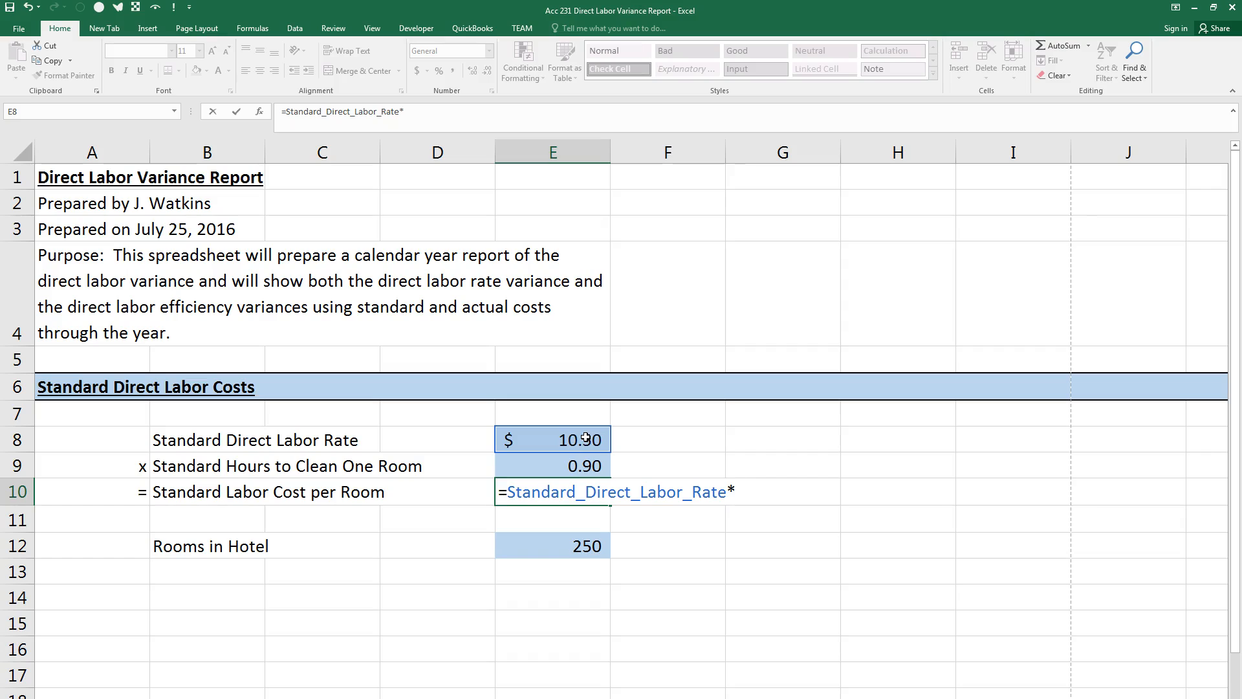
click(558, 465)
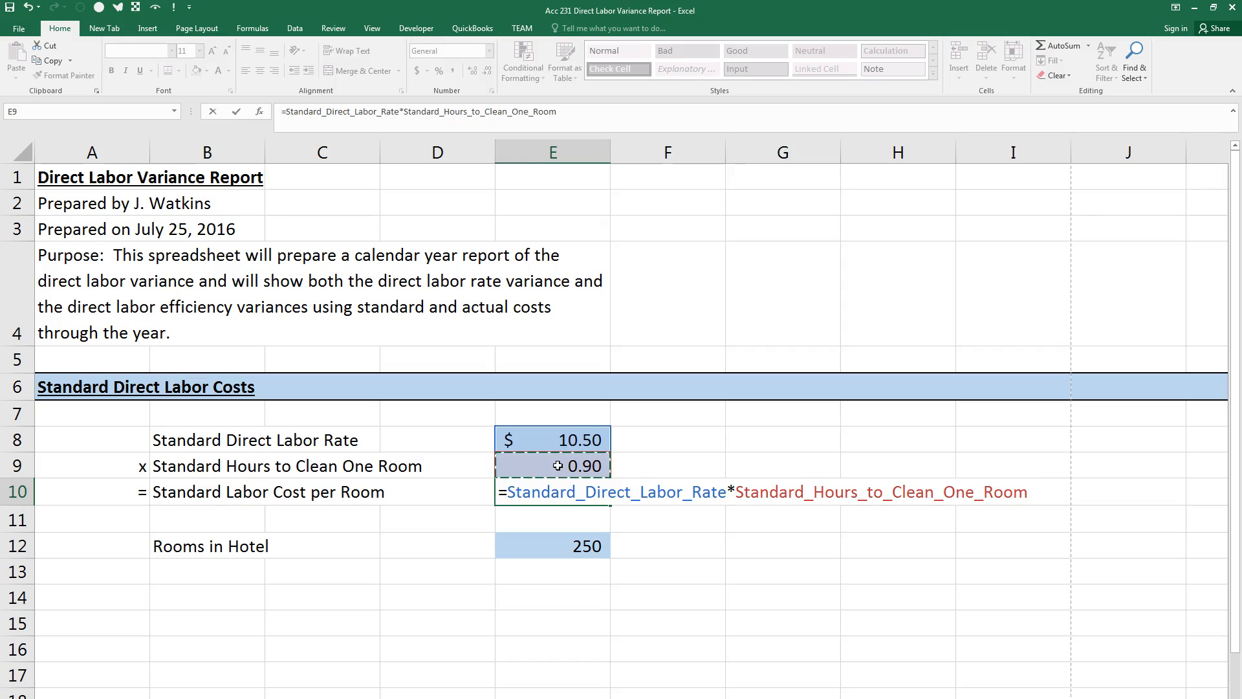
key(Return)
Apply the Accounting number format with dollar sign to the Standard Labor Cost per Room in E10
click(542, 490)
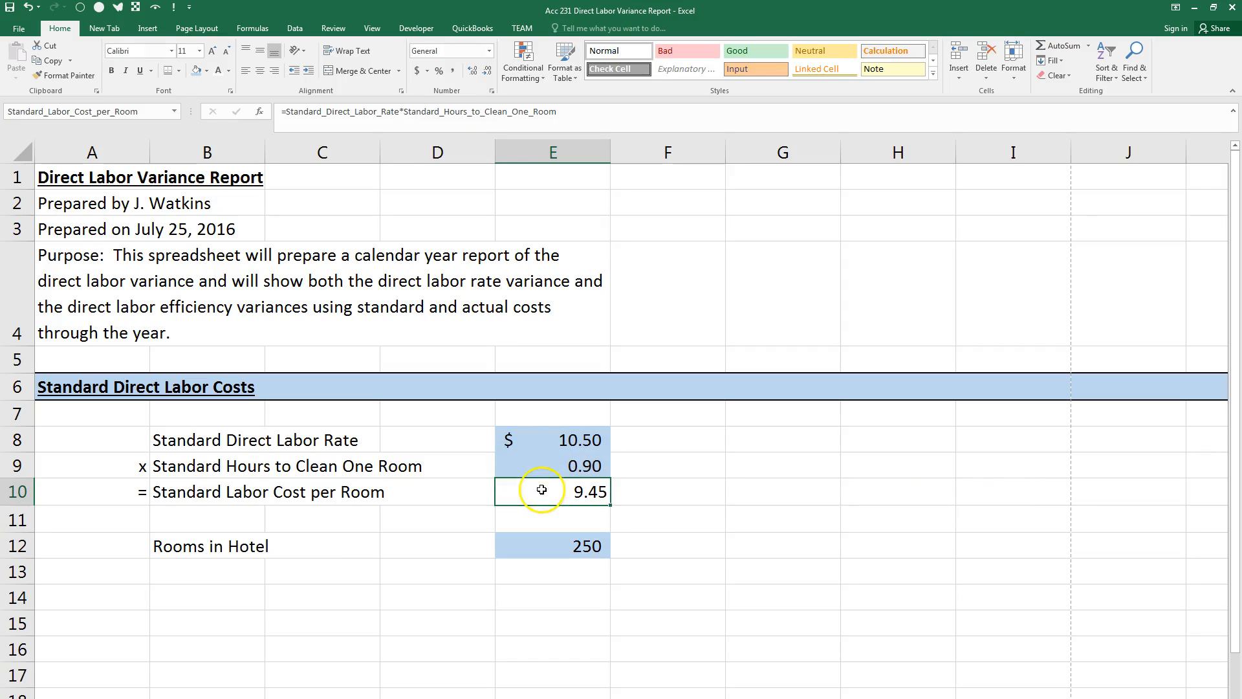
click(417, 71)
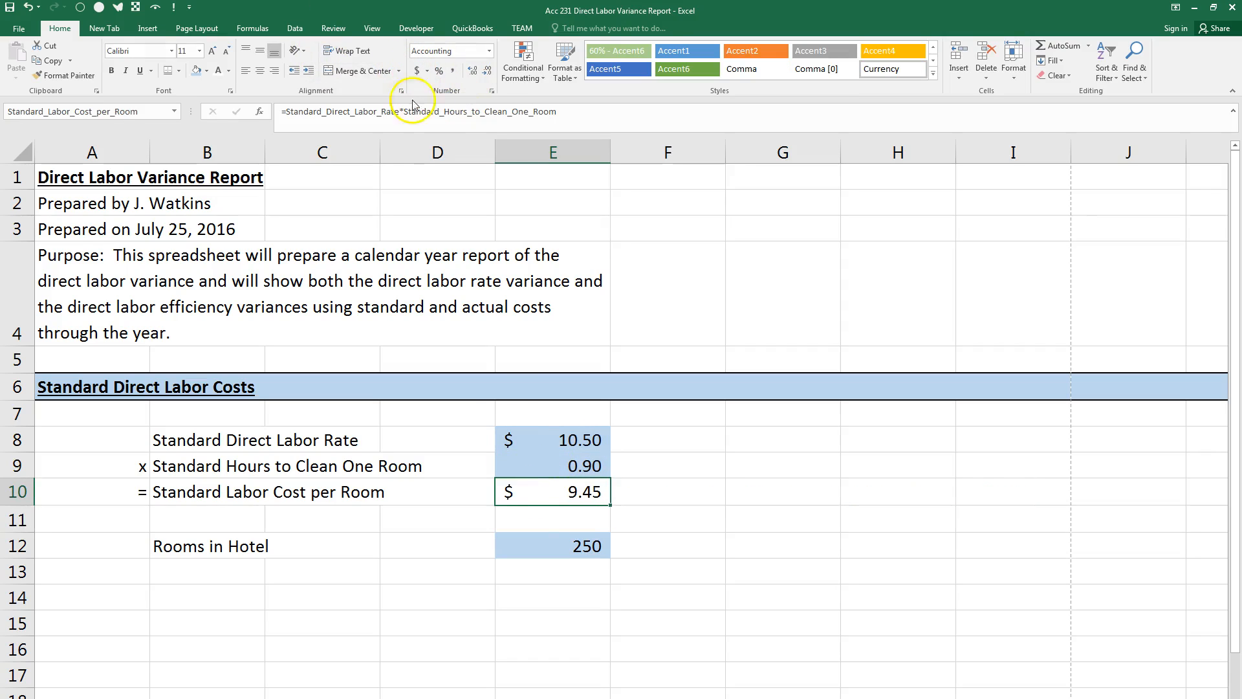
click(591, 520)
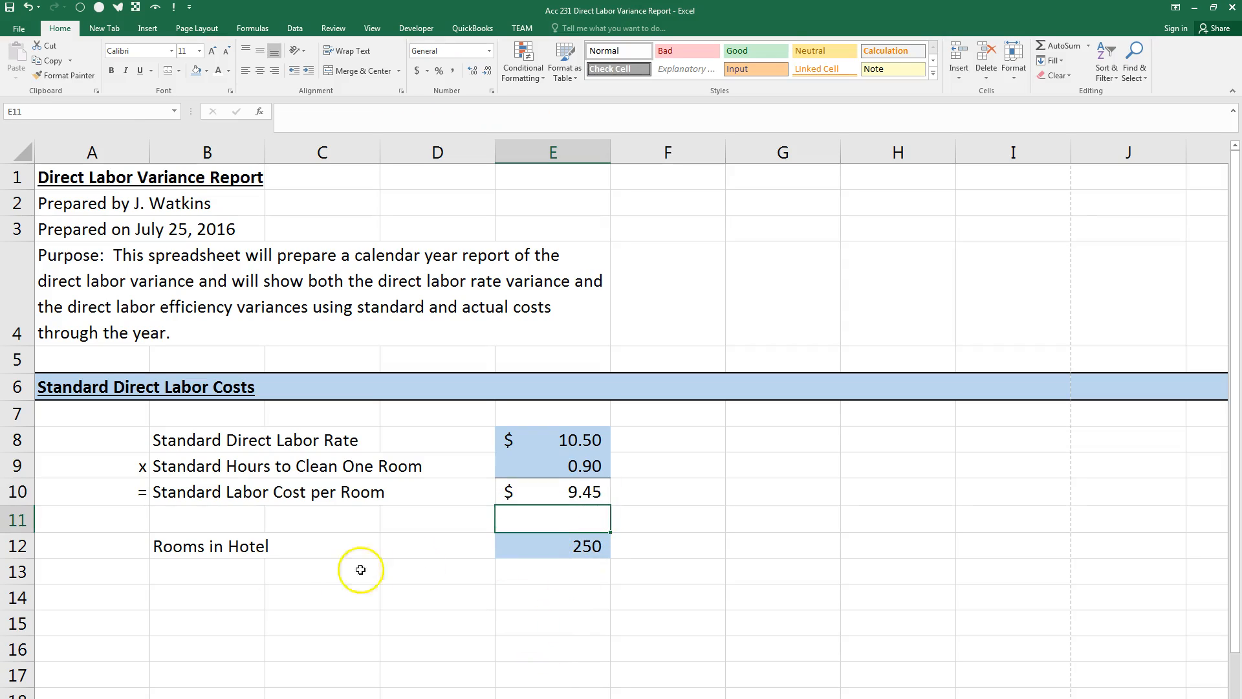
Enter the bold, underlined section heading "Actual Direct Labor Costs" in A14
click(100, 600)
key(ctrl+u)
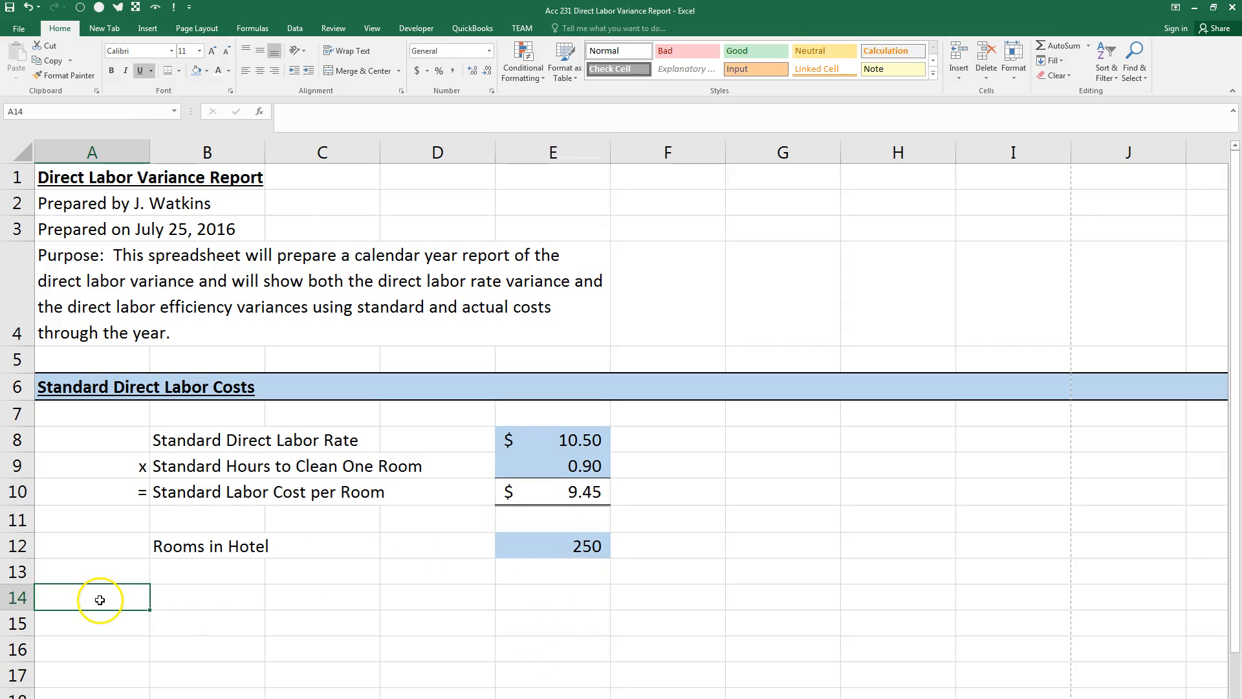
key(ctrl+b)
text(Actual Direct Lab)
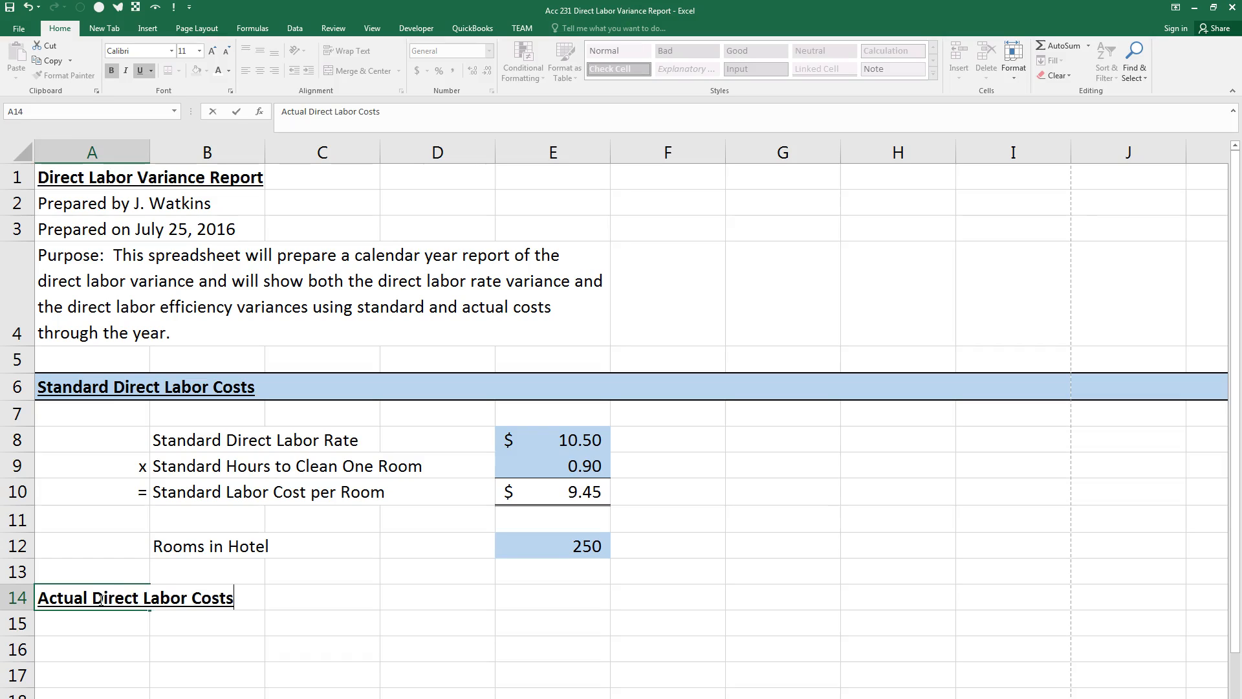
text(or Costs)
key(Return)
Fill the section heading row A14:P14 with light green and apply thick outside borders to it
key(Up)
key(shift+Right)
key(shift+Right)
key(shift+Right)
key(shift+Right)
key(shift+Right)
key(shift+Right)
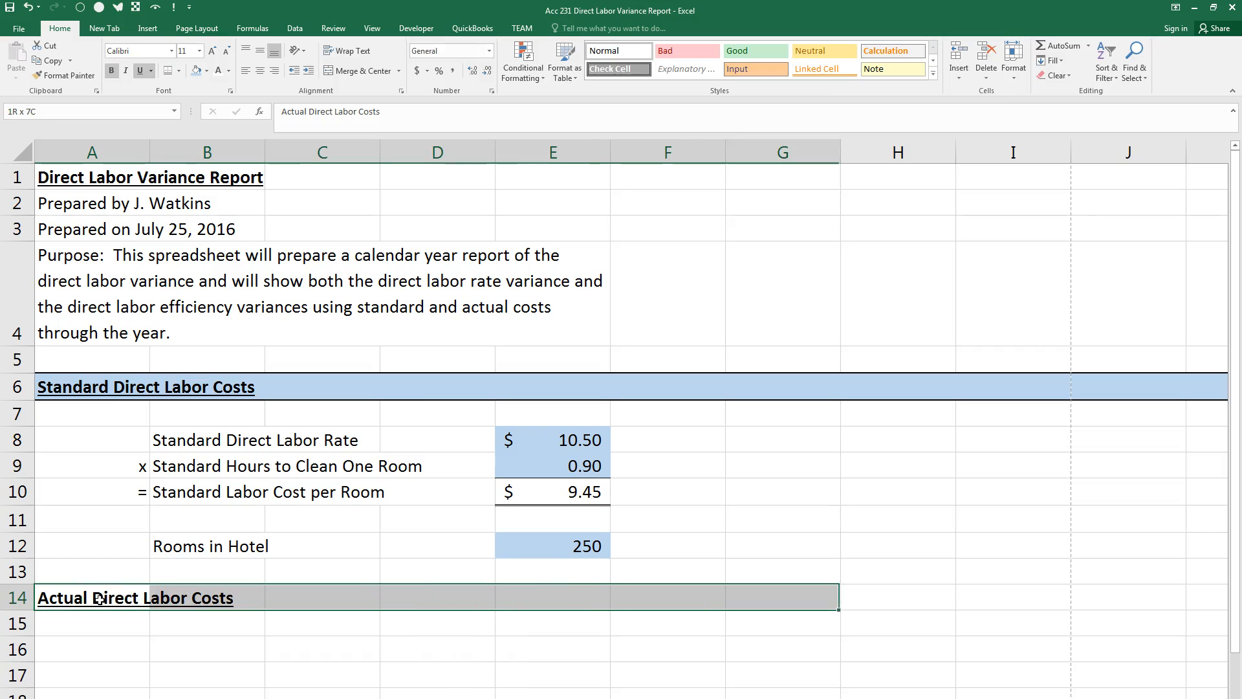
key(shift+Right)
key(shift+Right)
key(shift+Right)
key(shift+Right)
key(shift+Right)
key(shift+Right)
key(shift+Right)
key(shift+Right)
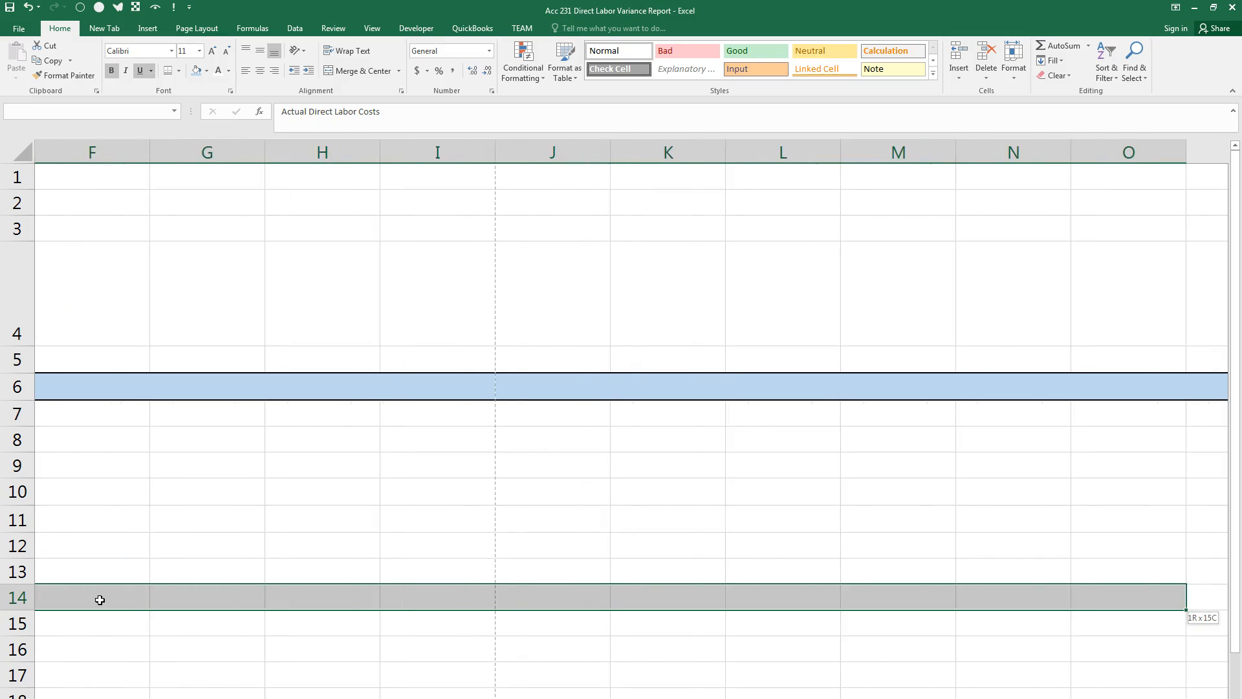
key(shift+Right)
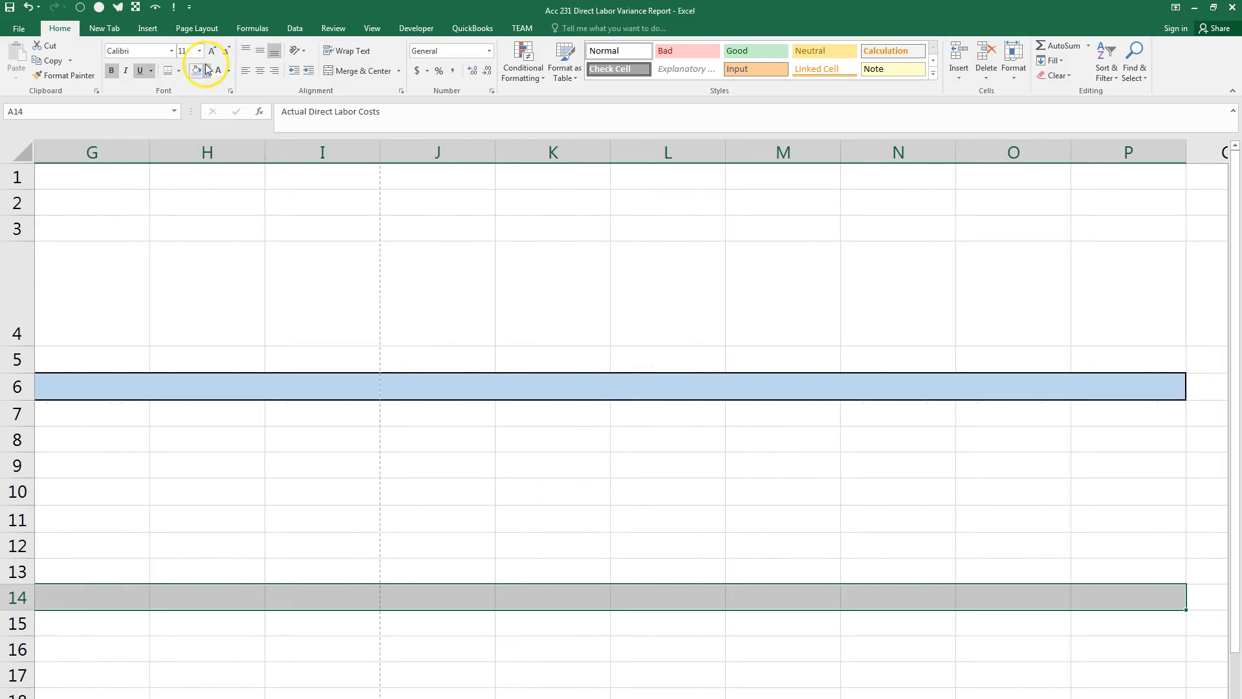
click(207, 69)
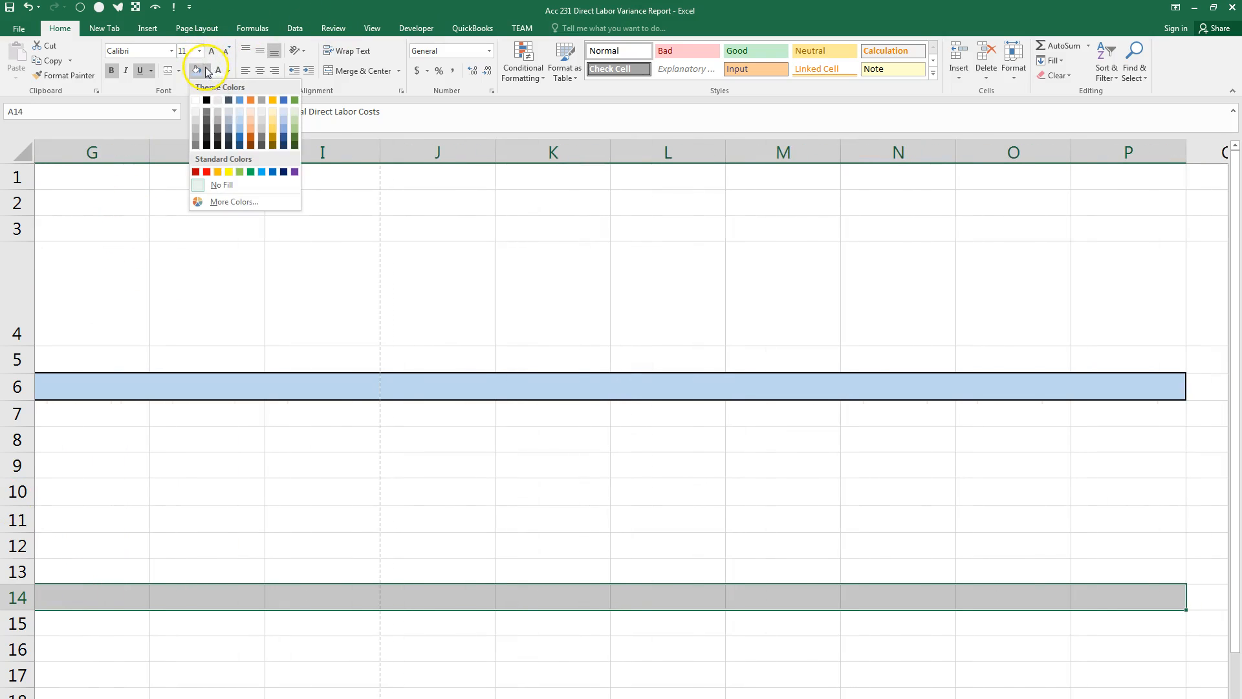
click(296, 125)
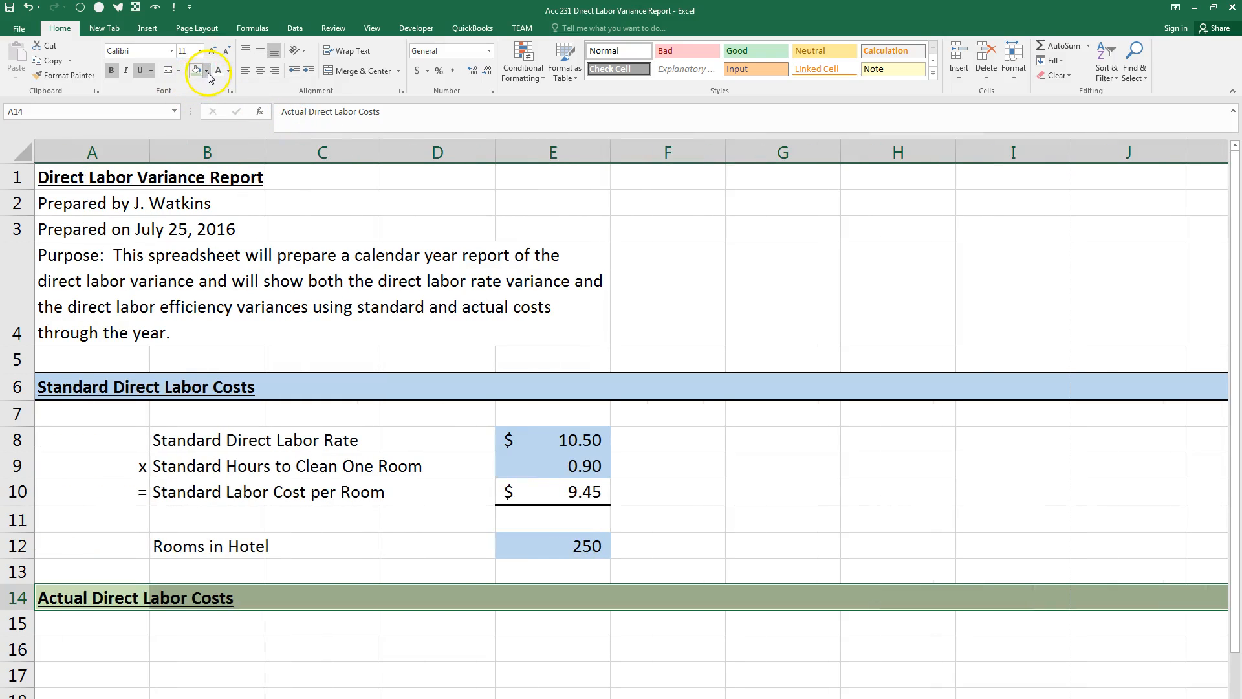
click(178, 70)
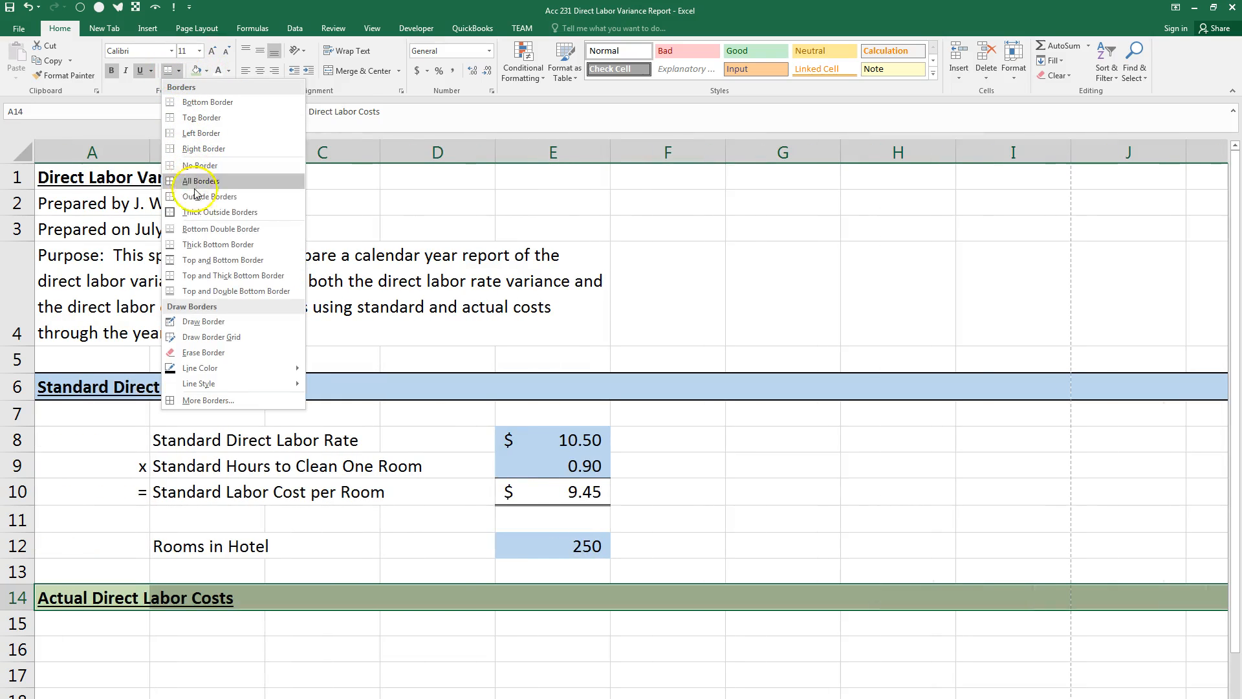
click(198, 212)
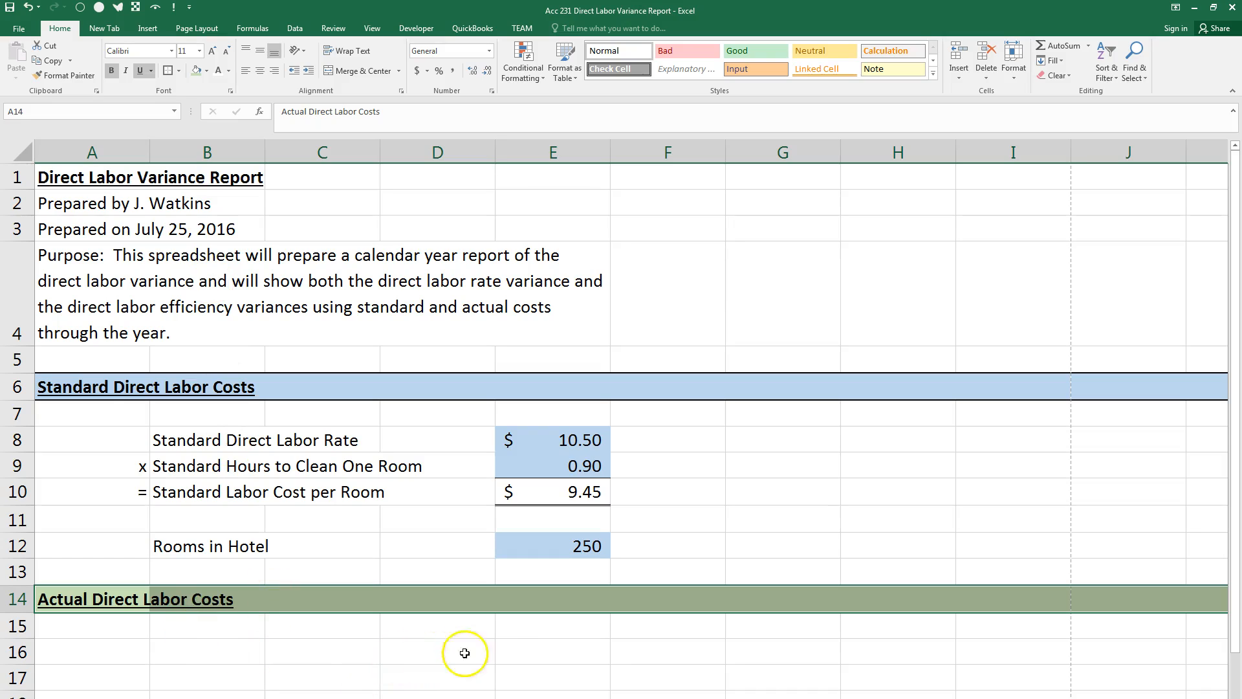
Enter the column heading "January" in E16 and make it bold, underlined and centered
click(517, 650)
text(Ja)
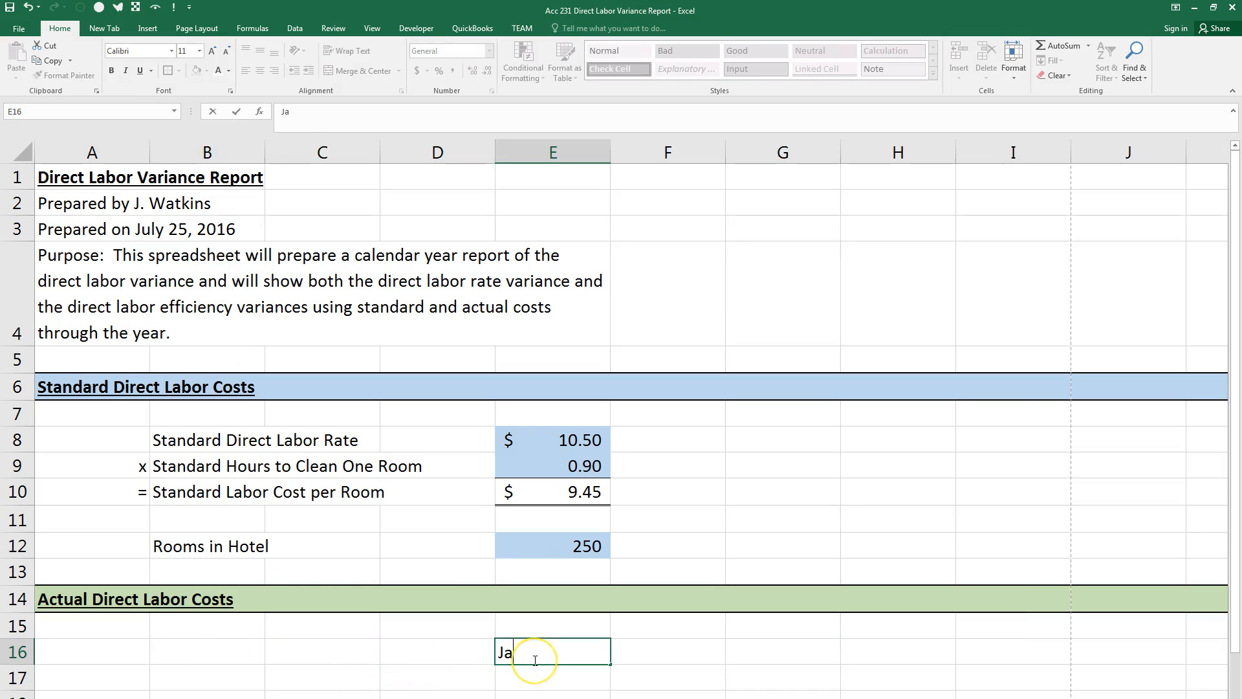
text(nuary)
key(Return)
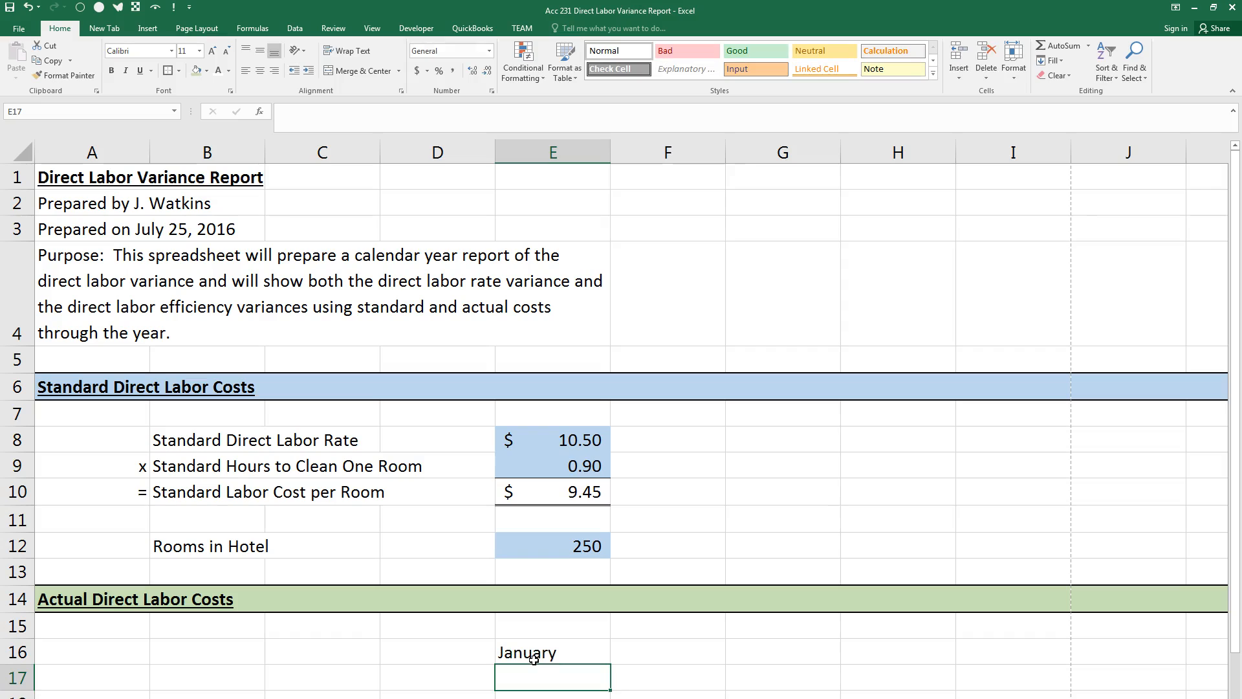
click(534, 655)
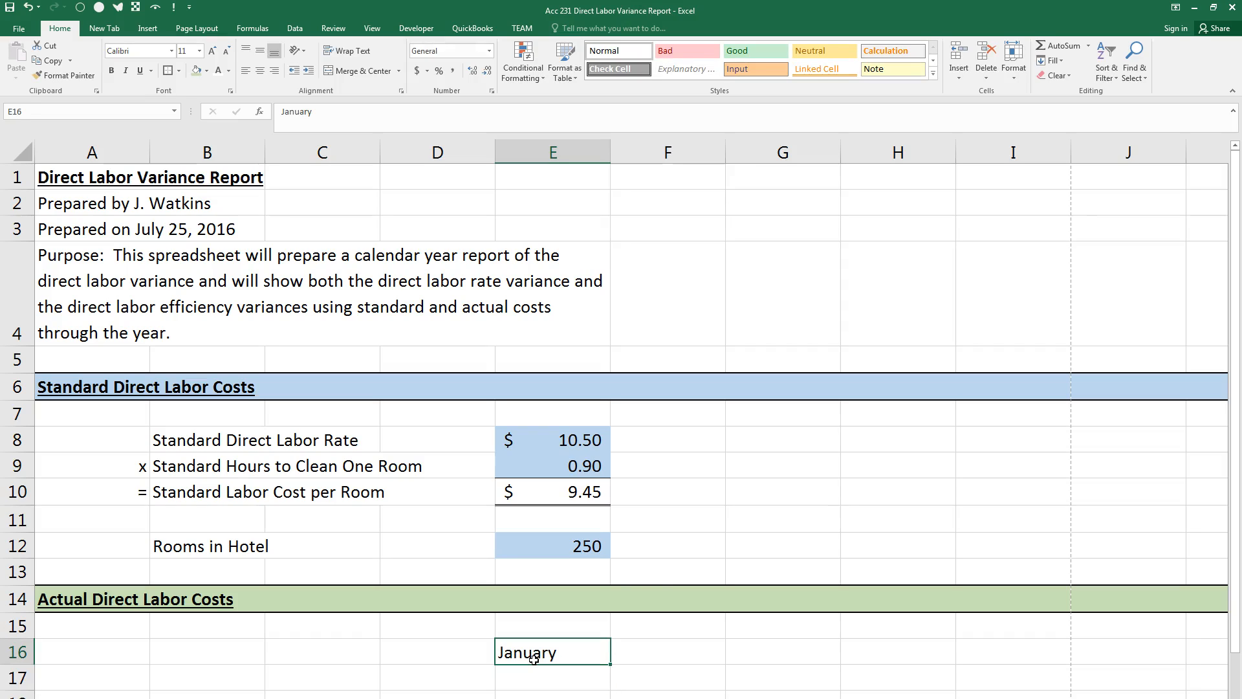
click(111, 70)
click(140, 70)
click(259, 71)
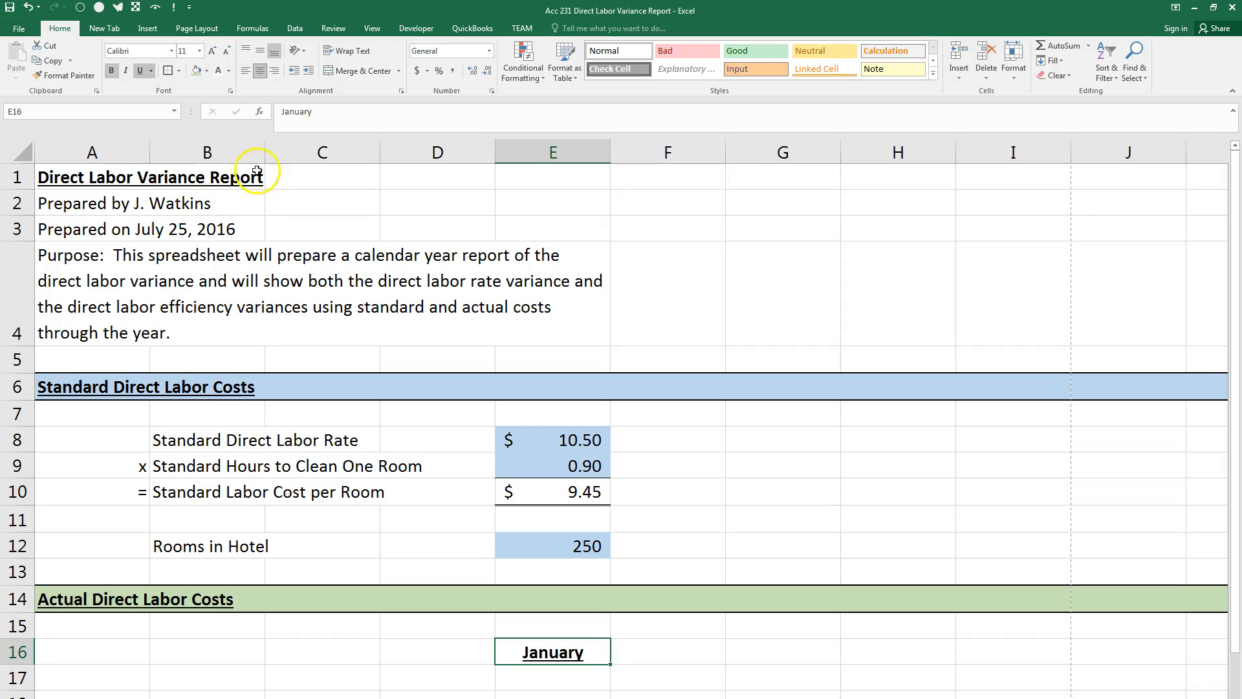
Enter the labels "Actual Direct Labor Rate", "Actual Hours to Clean One Room" and "Actual Labor Cost per Room" in B17:B19
click(188, 677)
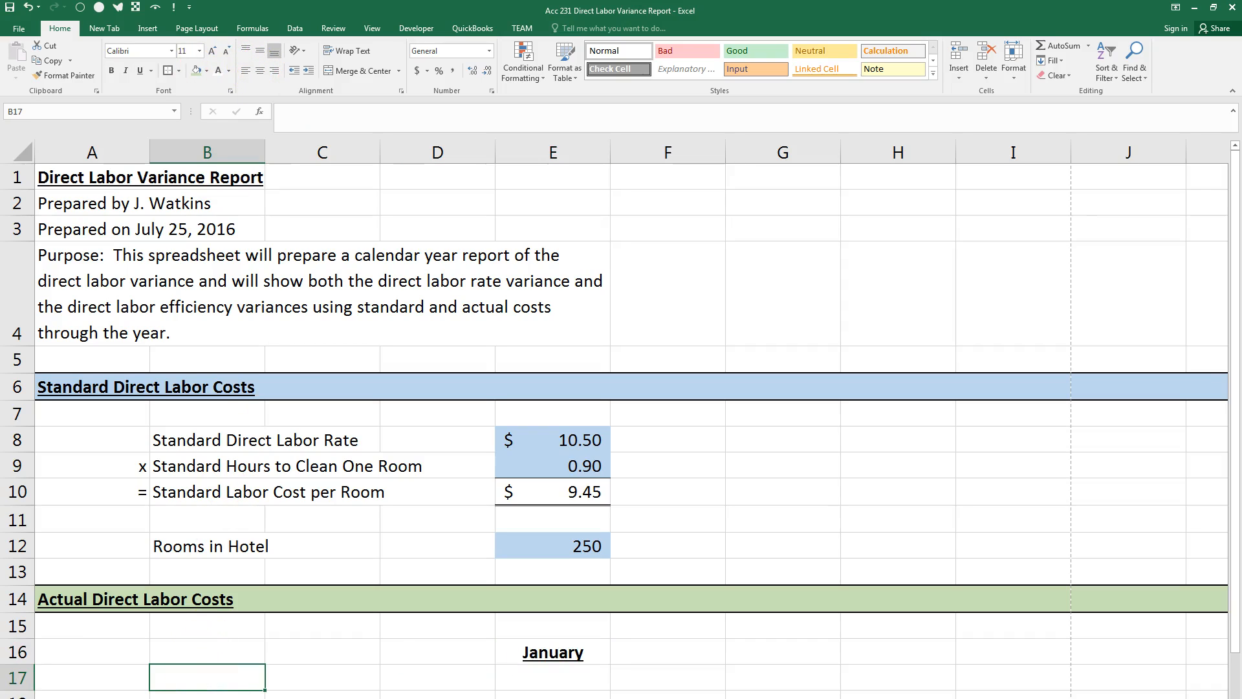
text(Actual )
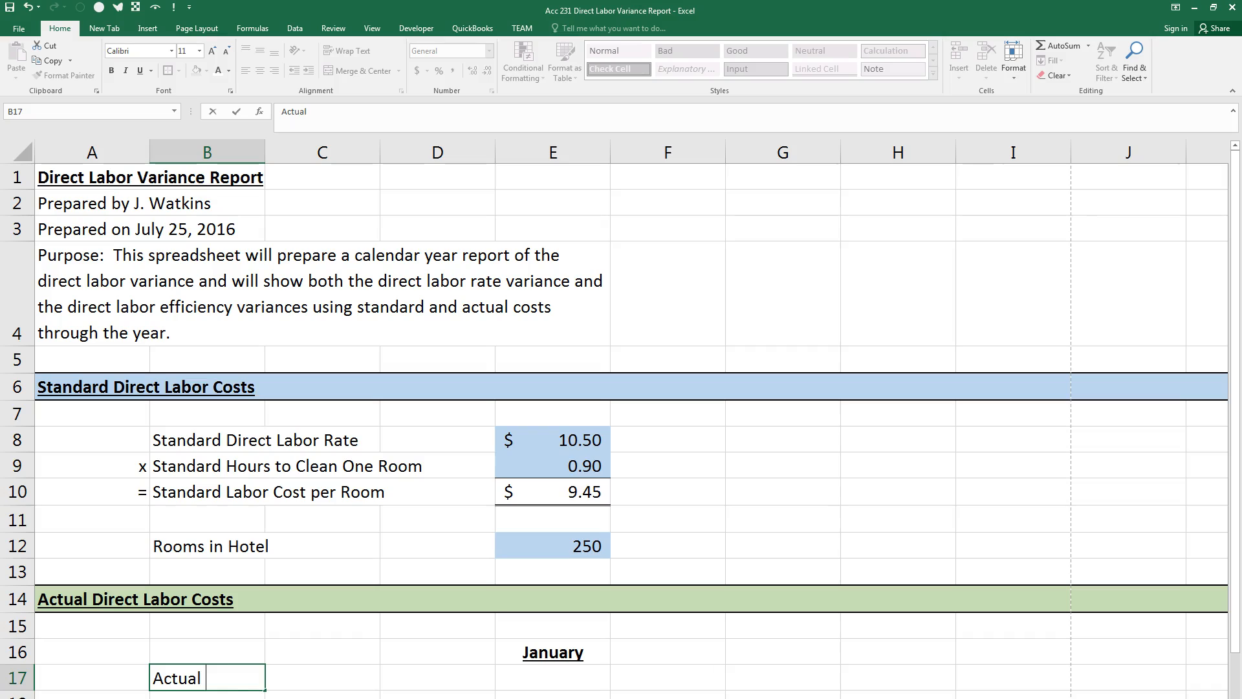
text(Direct Labor Rate)
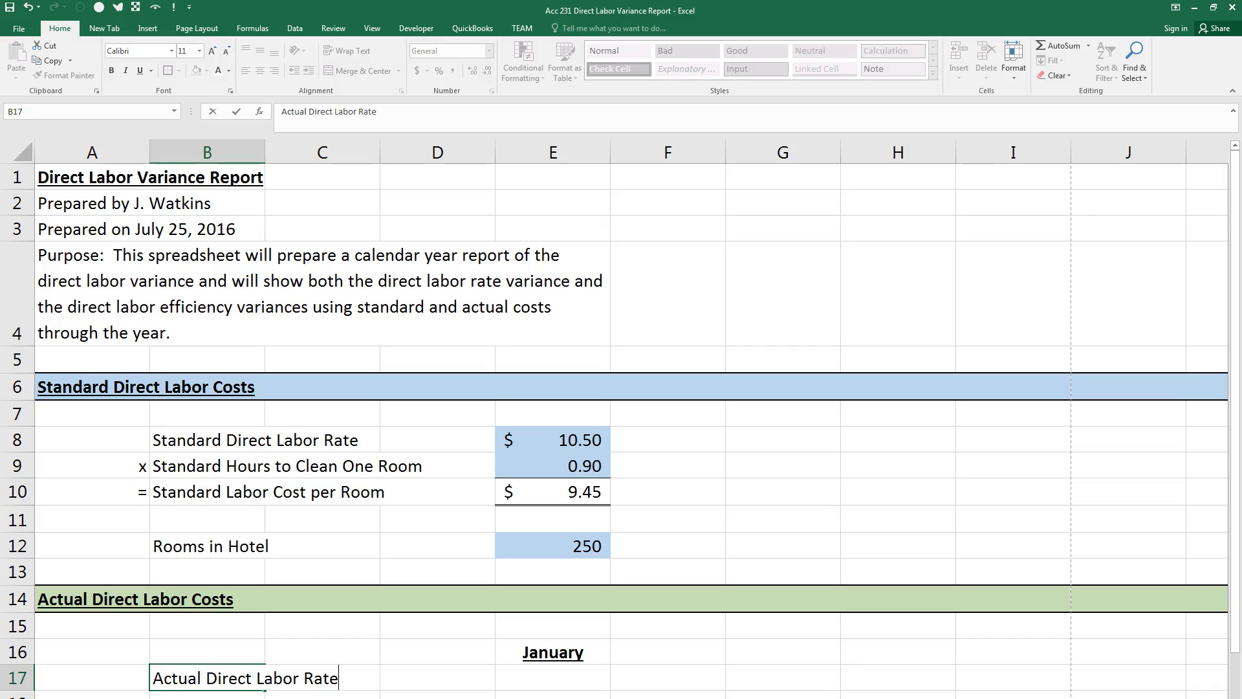
key(Return)
scroll(222, 589, down, 4)
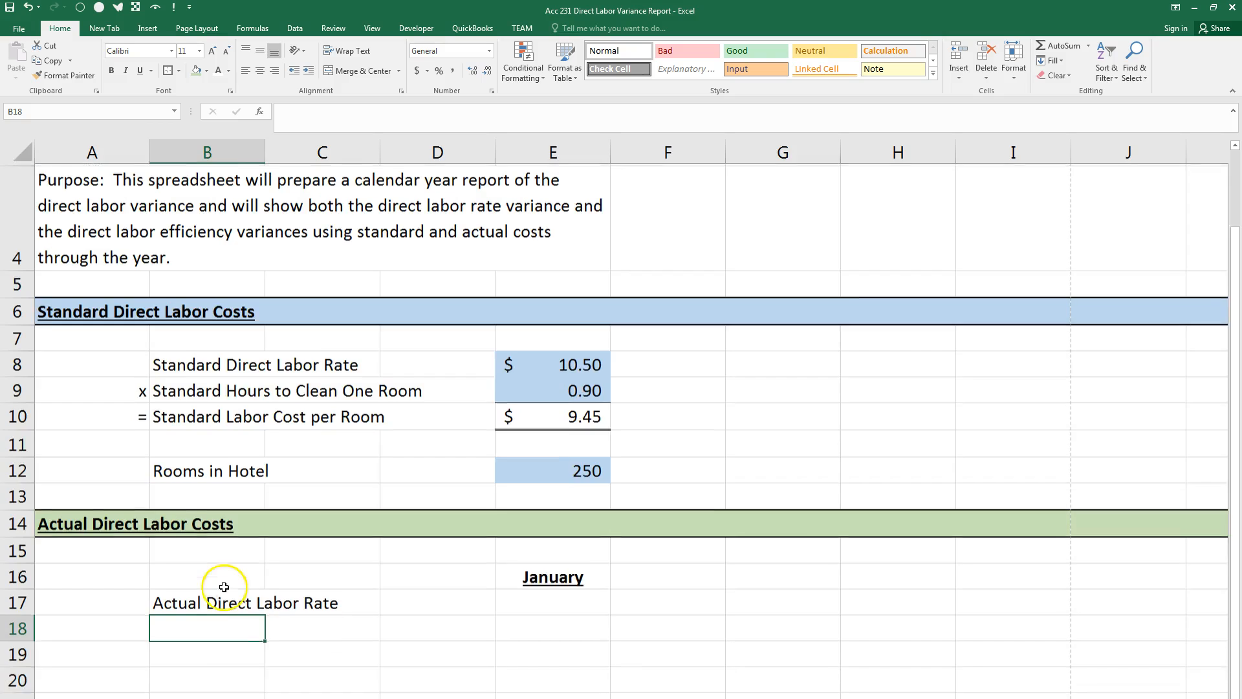
scroll(252, 569, up, 3)
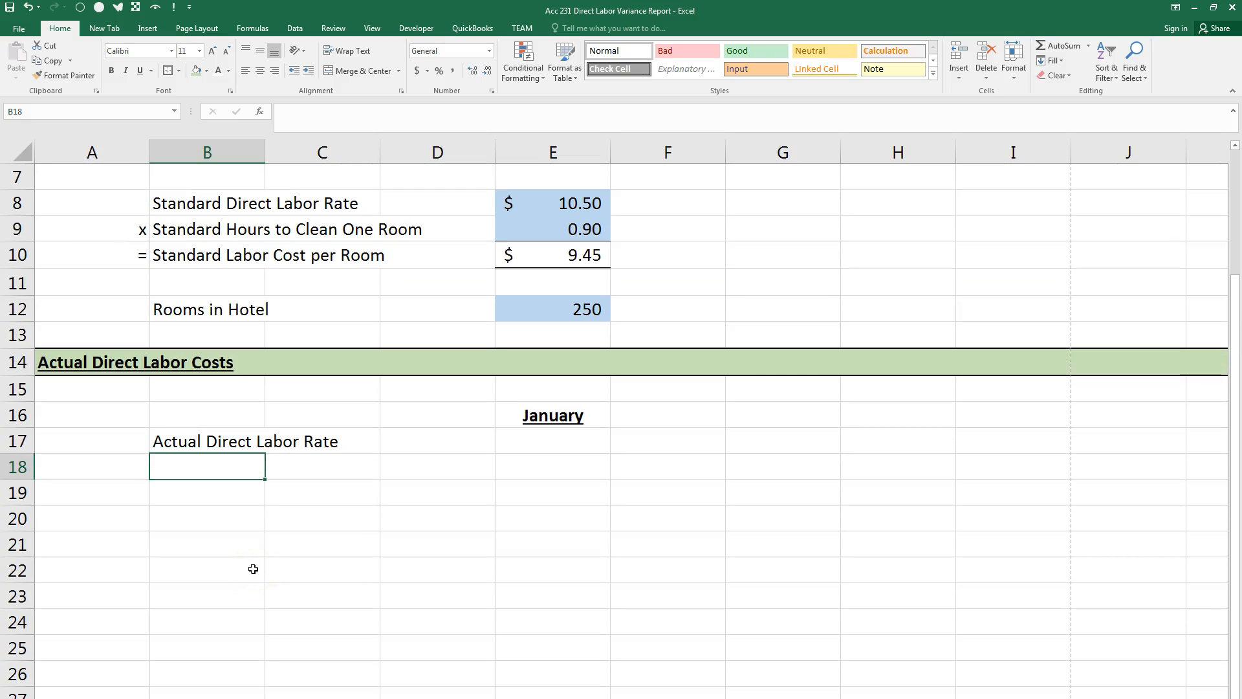
text(Actual Hours to Clean One Roo)
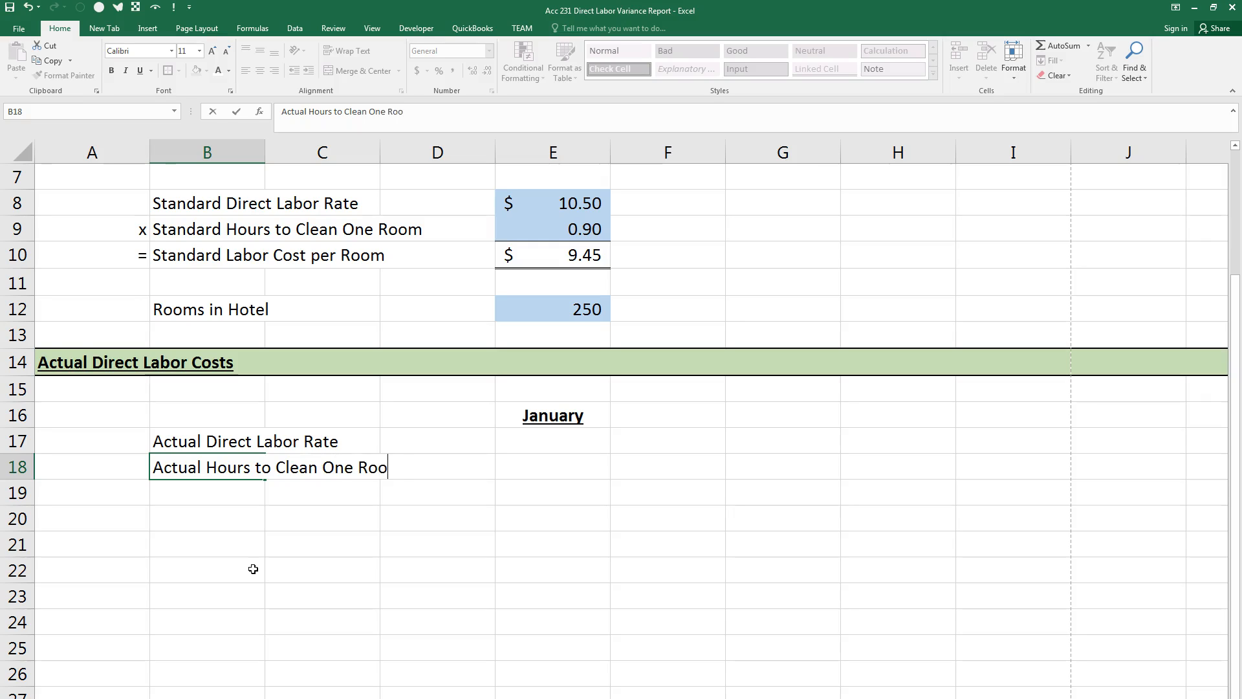
text(m)
key(Return)
text(Actual Labor Cost)
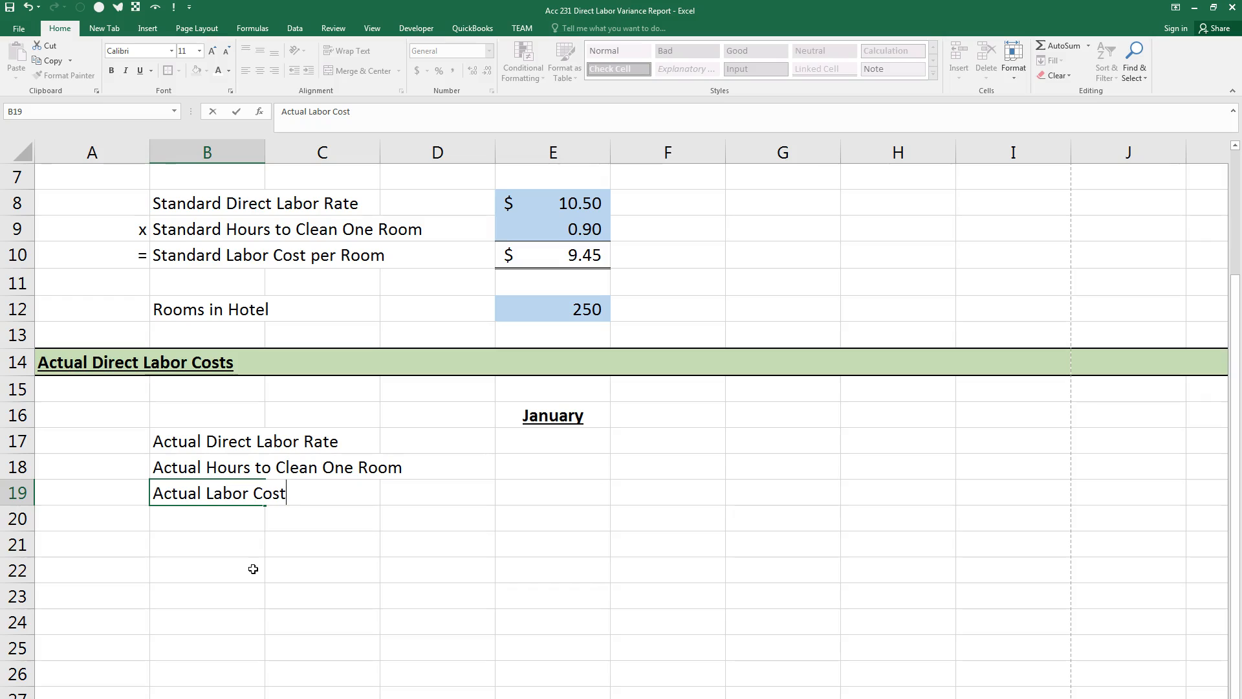
text( per Room)
Enter the operator signs x in A18 and = in A19, and right-align both cells
key(Up)
key(Left)
text(x)
key(Return)
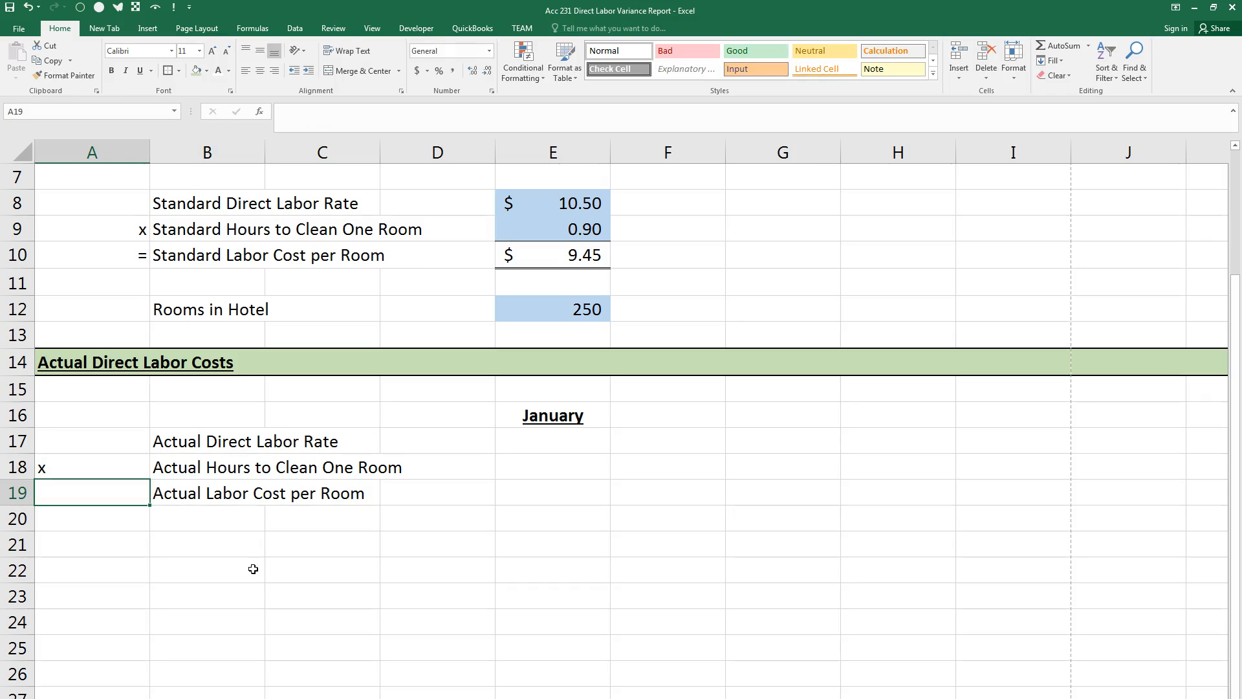
text(=)
key(Return)
key(Up)
key(Up)
key(shift+Down)
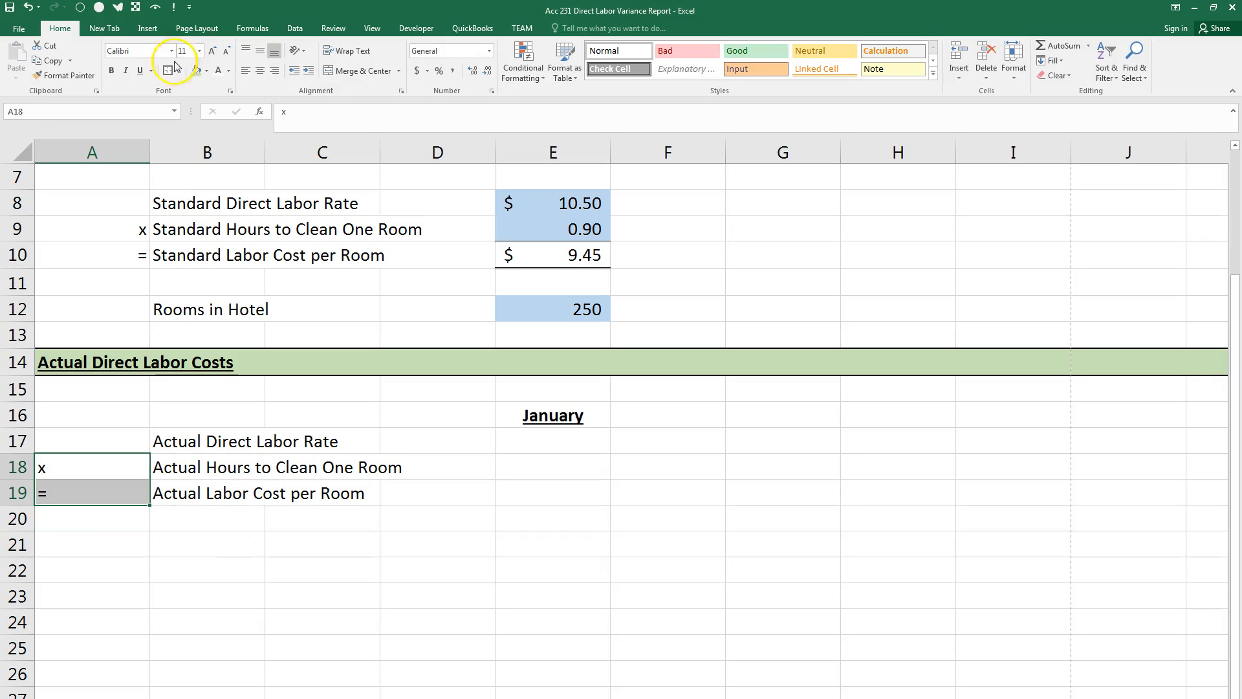
click(275, 70)
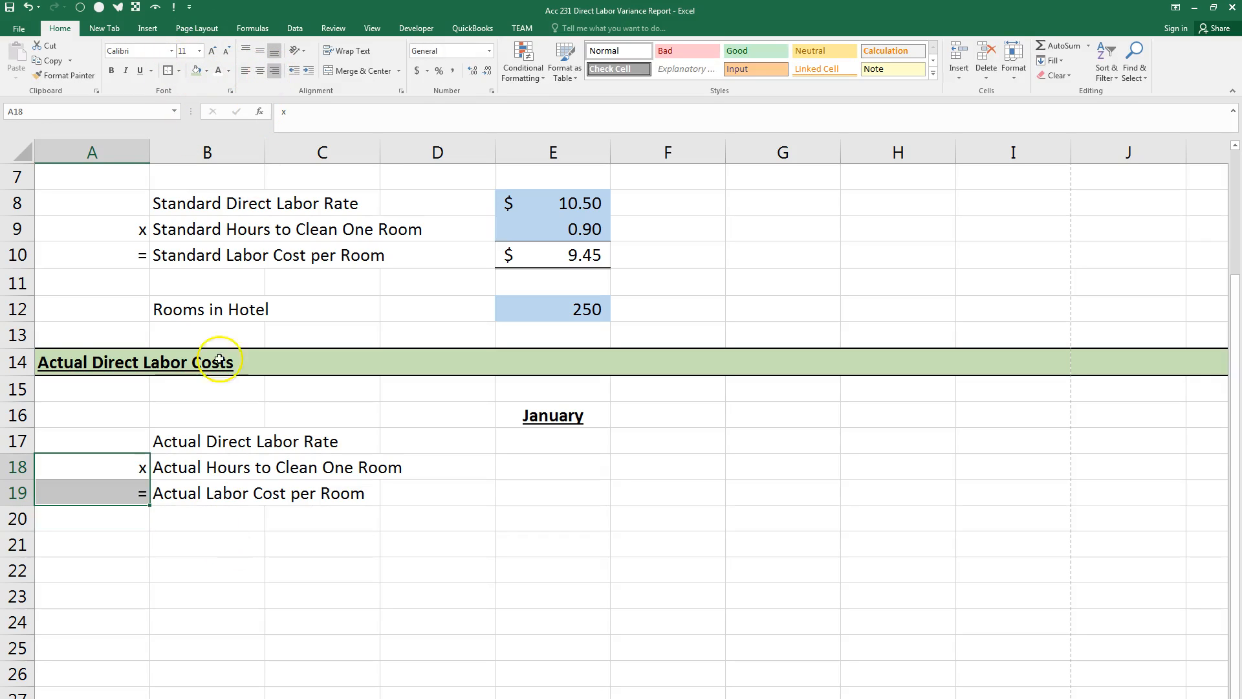
Enter the labels "Hotel Rooms", "Occupancy Percentage", "Days in Month" and "TOTAL ROOMS CLEANED" in B21:B24
click(203, 545)
text(Hotel Rooms)
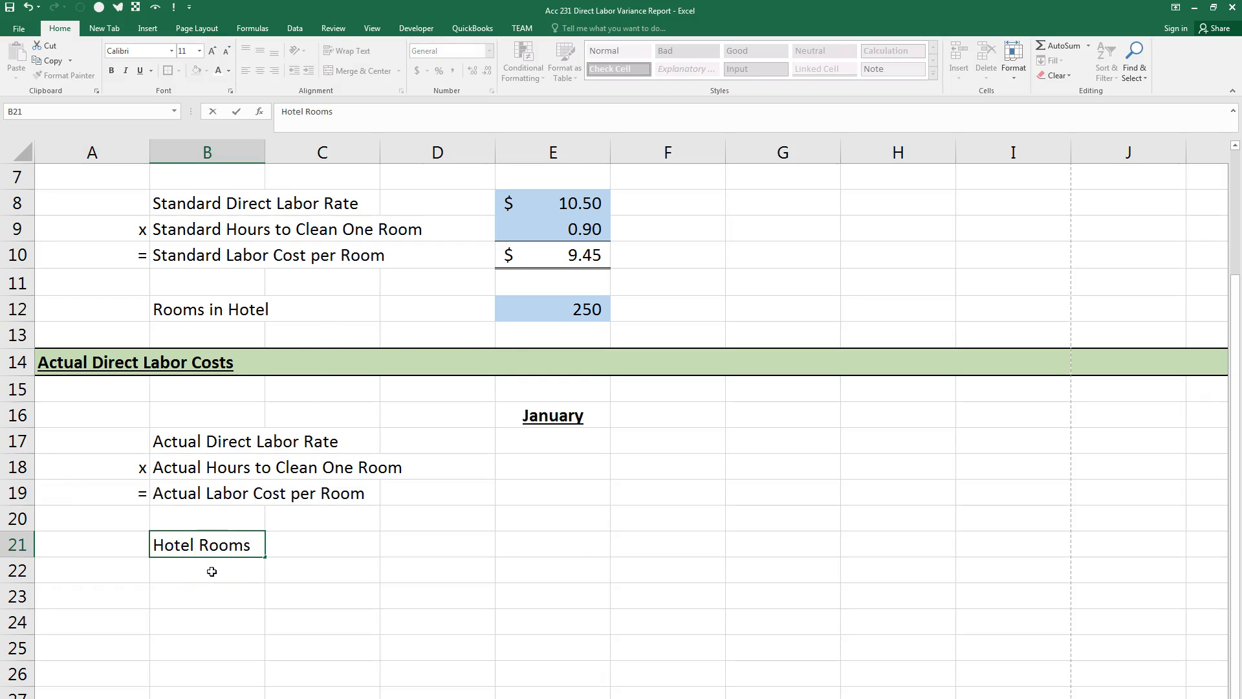
click(244, 574)
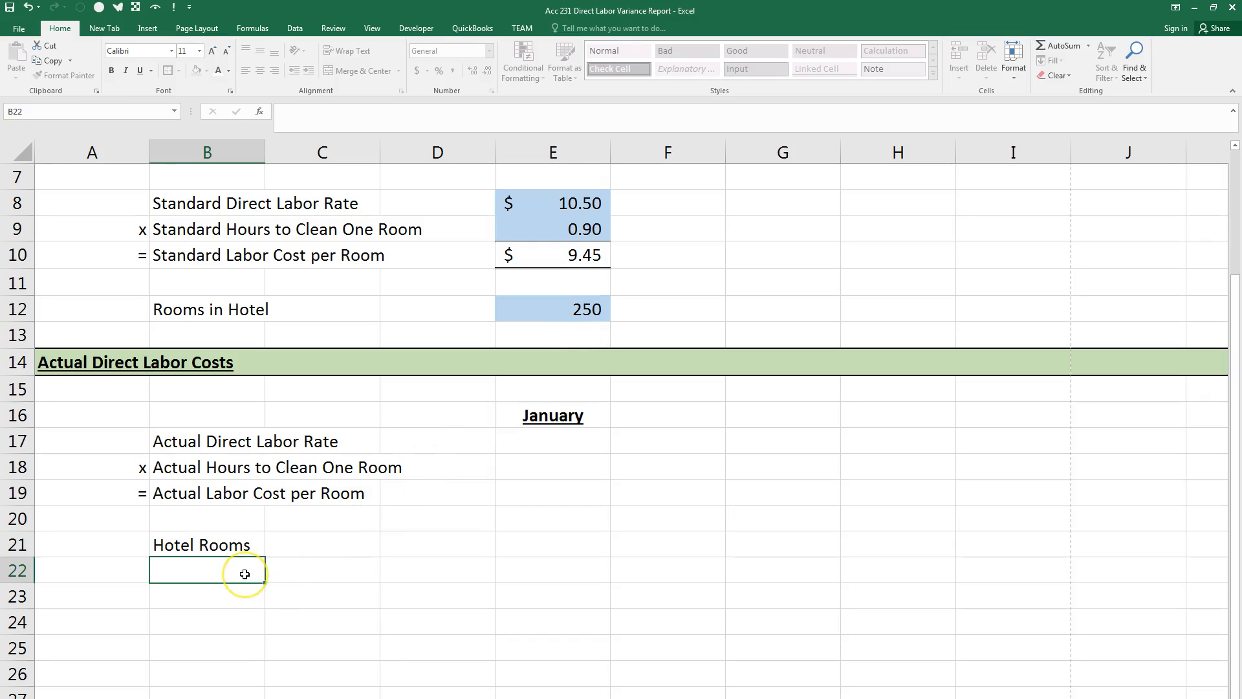
text(Occupancy Percentage)
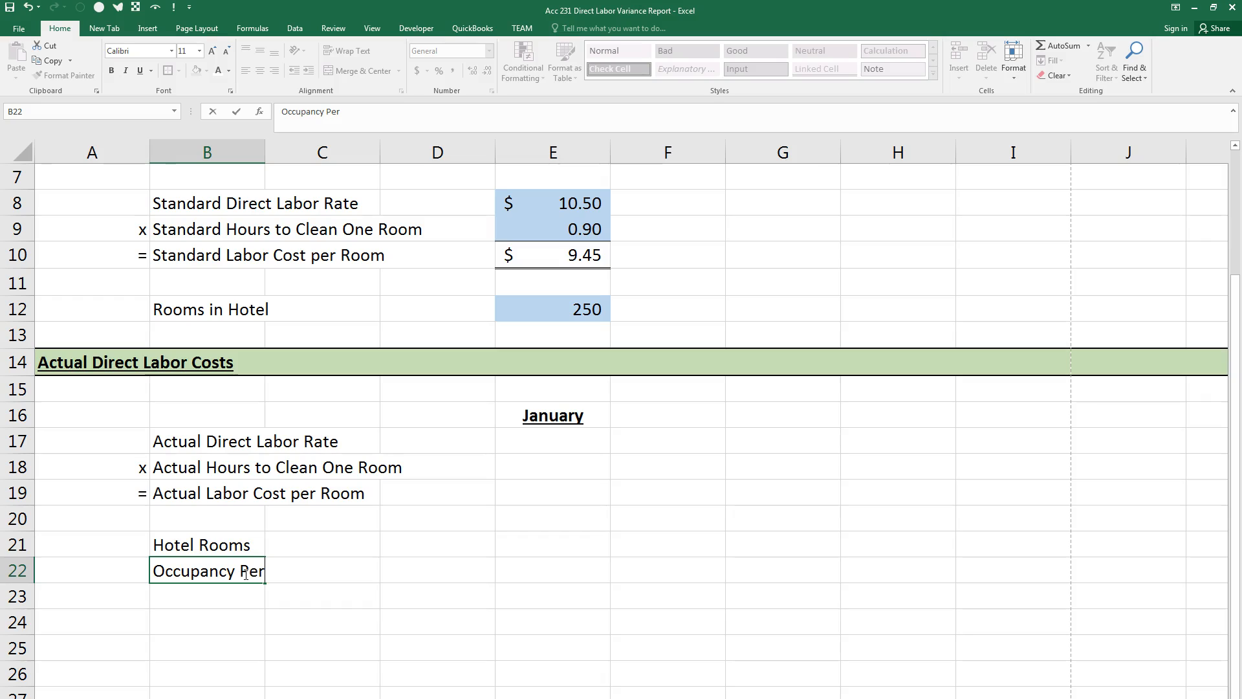
key(Return)
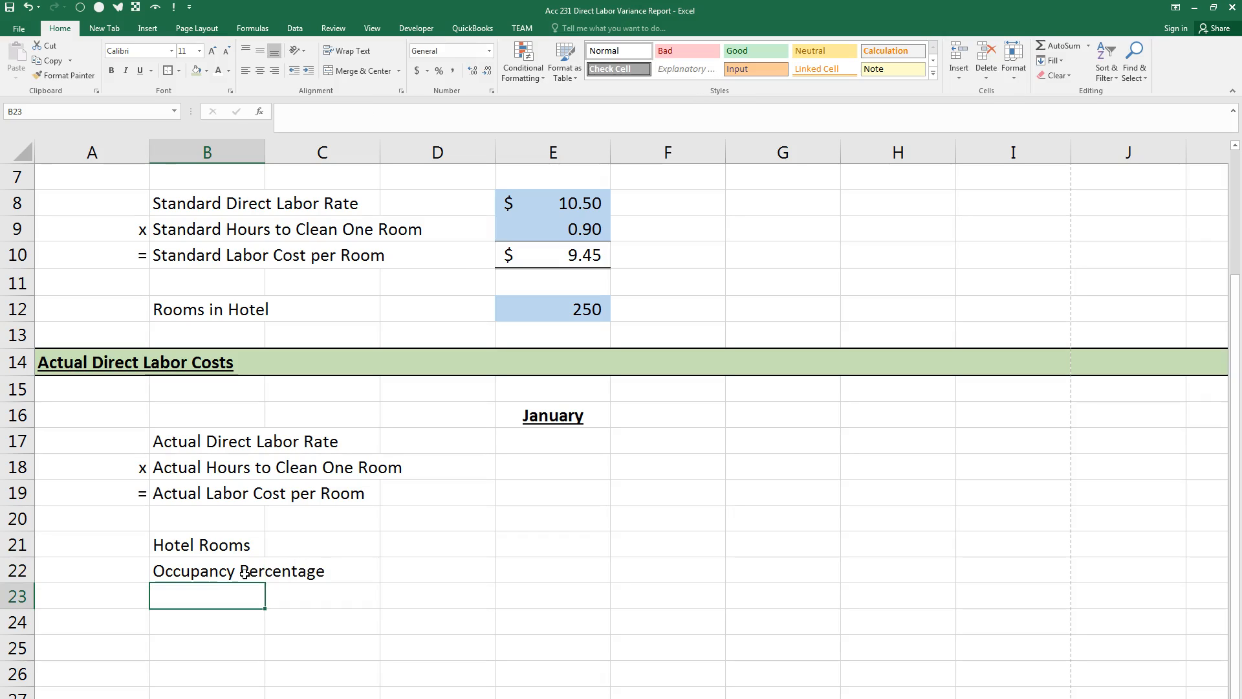
text(Days in Momtn)
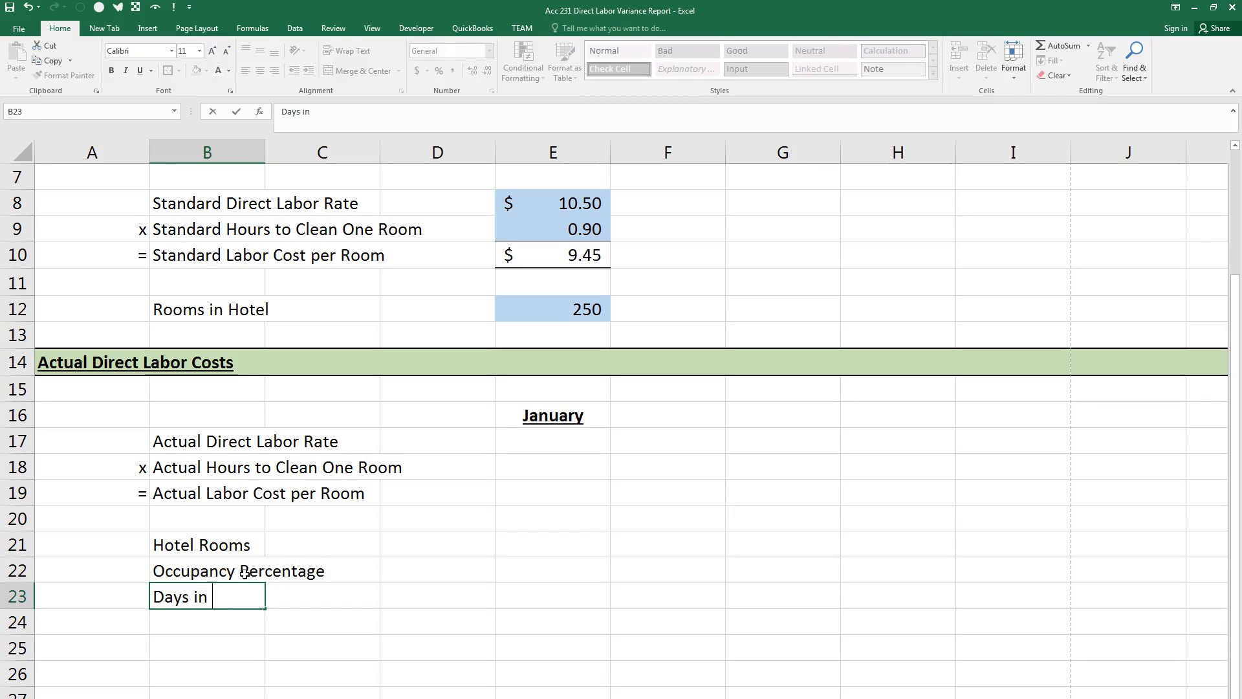
key(BackSpace)
key(BackSpace)
key(BackSpace)
text(nth)
key(Return)
text(TOTAL )
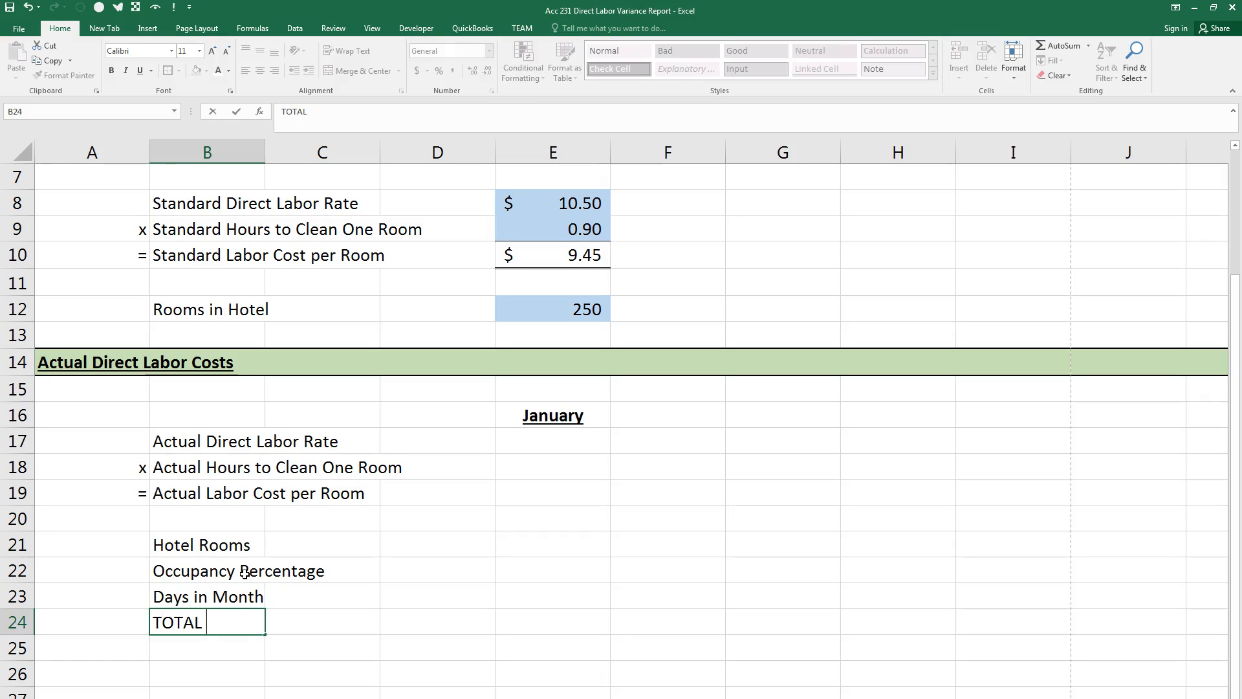
text(ROOMS CLEANED)
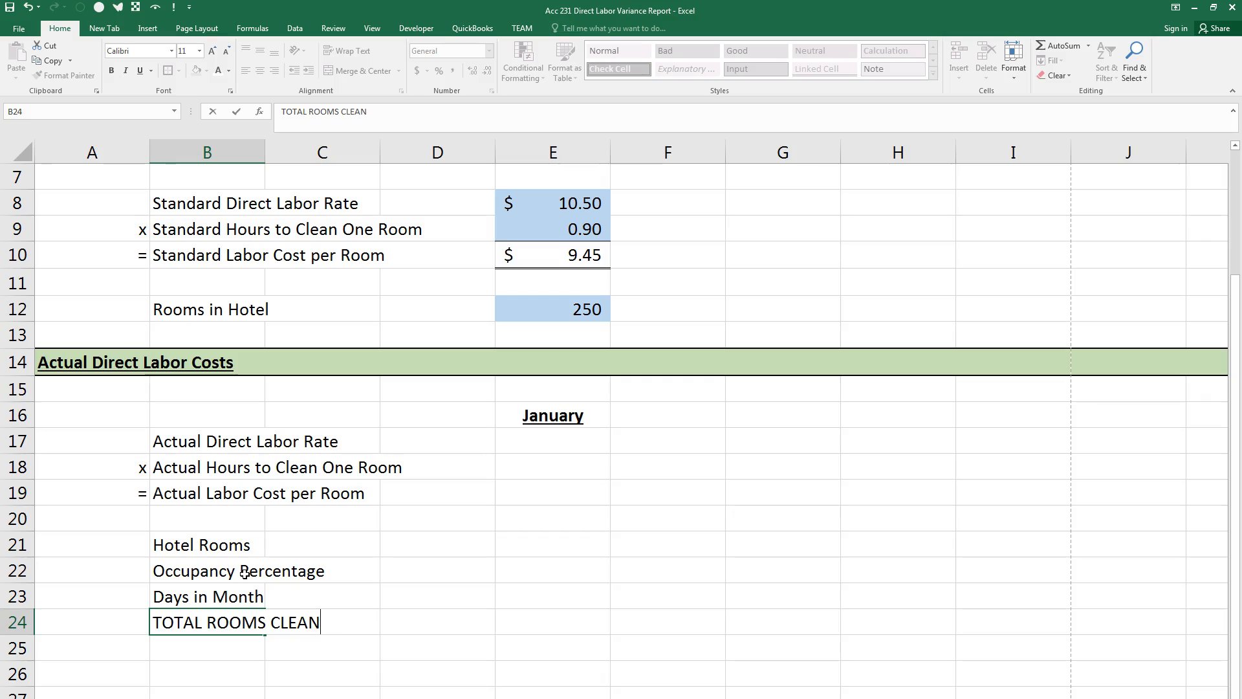
Enter the operator signs x in A22, x in A23 and = in A24 beside the room calculation labels
key(Left)
key(Up)
key(Up)
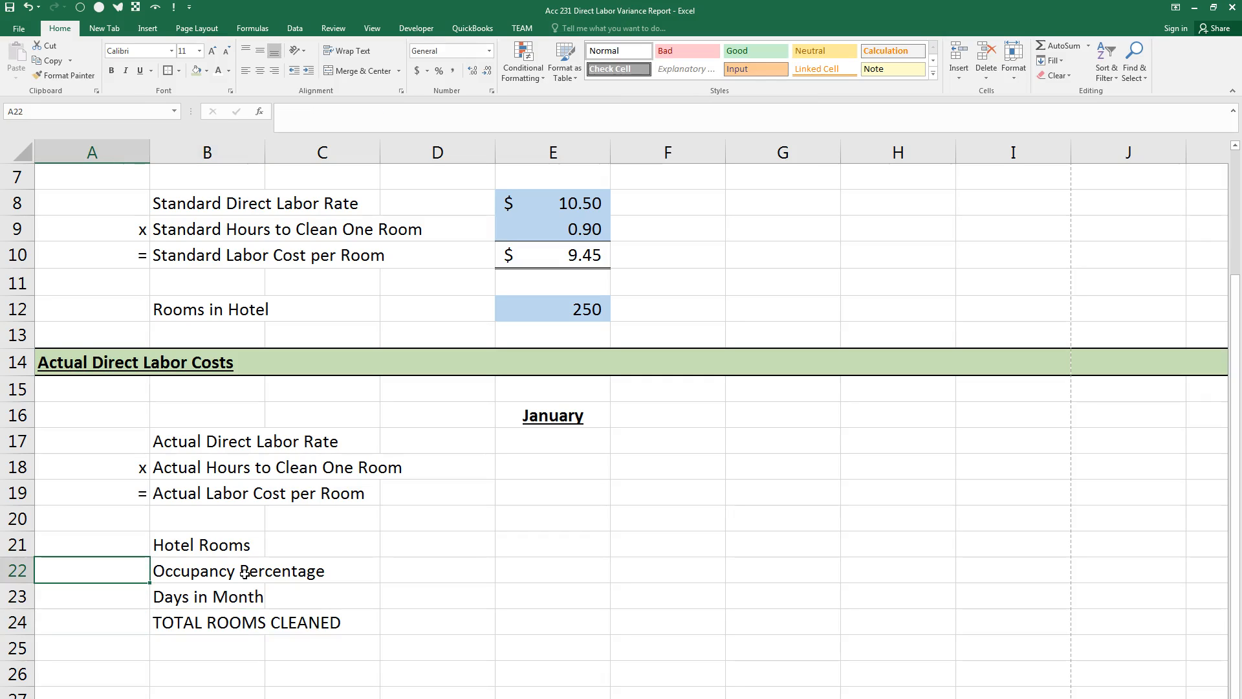
text(X)
key(Return)
key(Up)
text(x)
key(Return)
text(x)
key(Return)
text(=)
key(Return)
Right-align the operator signs in A22:A24
key(Up)
key(Up)
key(Up)
key(shift+Down)
key(shift+Down)
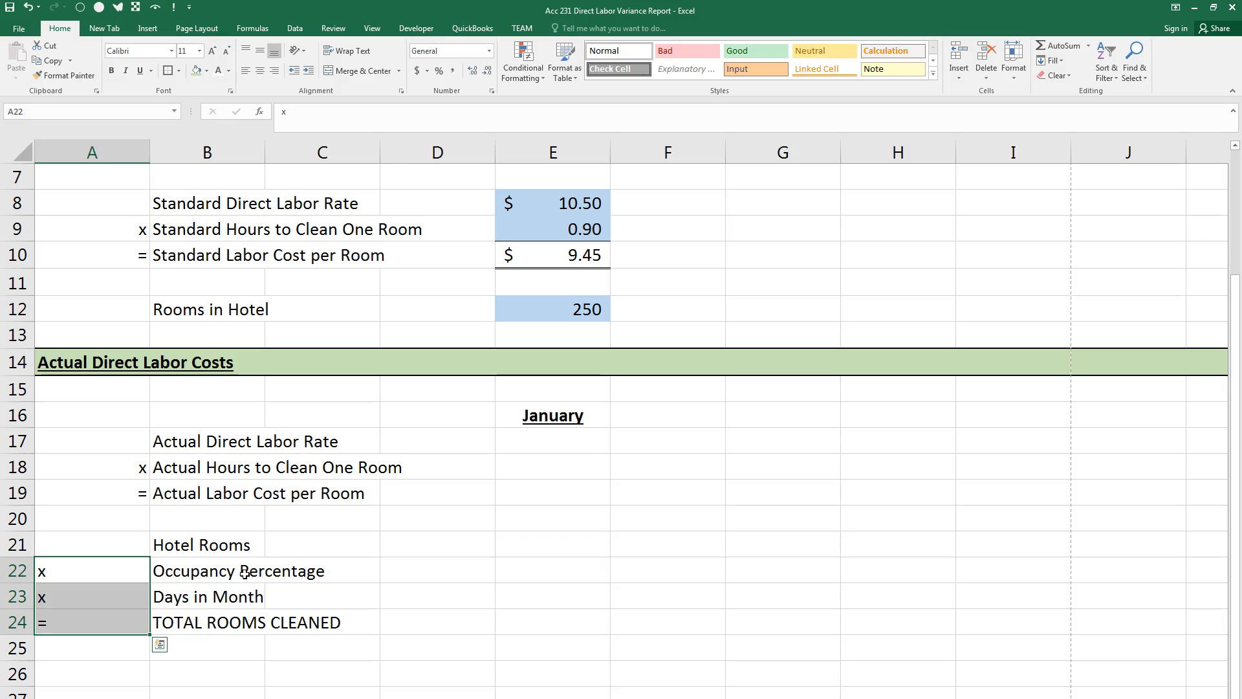
click(276, 70)
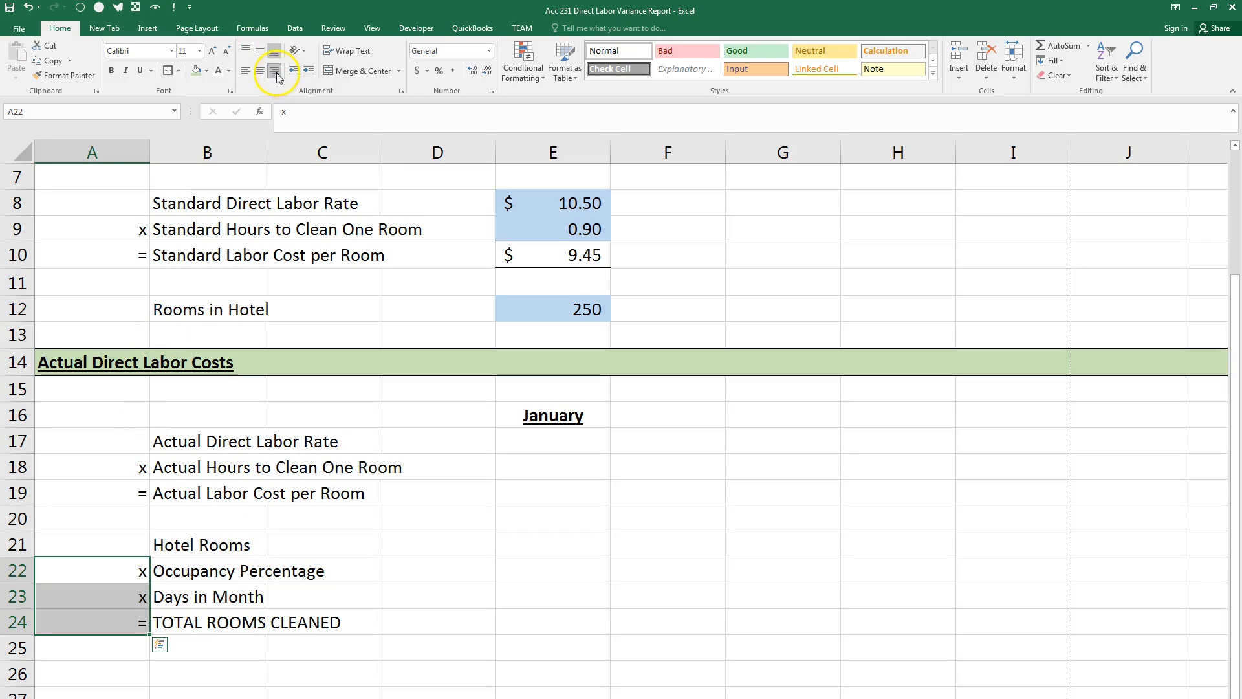
Create range names for B17:C24 from the left column labels, and move the named cells C17:C24 to E17:E24
drag(222, 445, 323, 631)
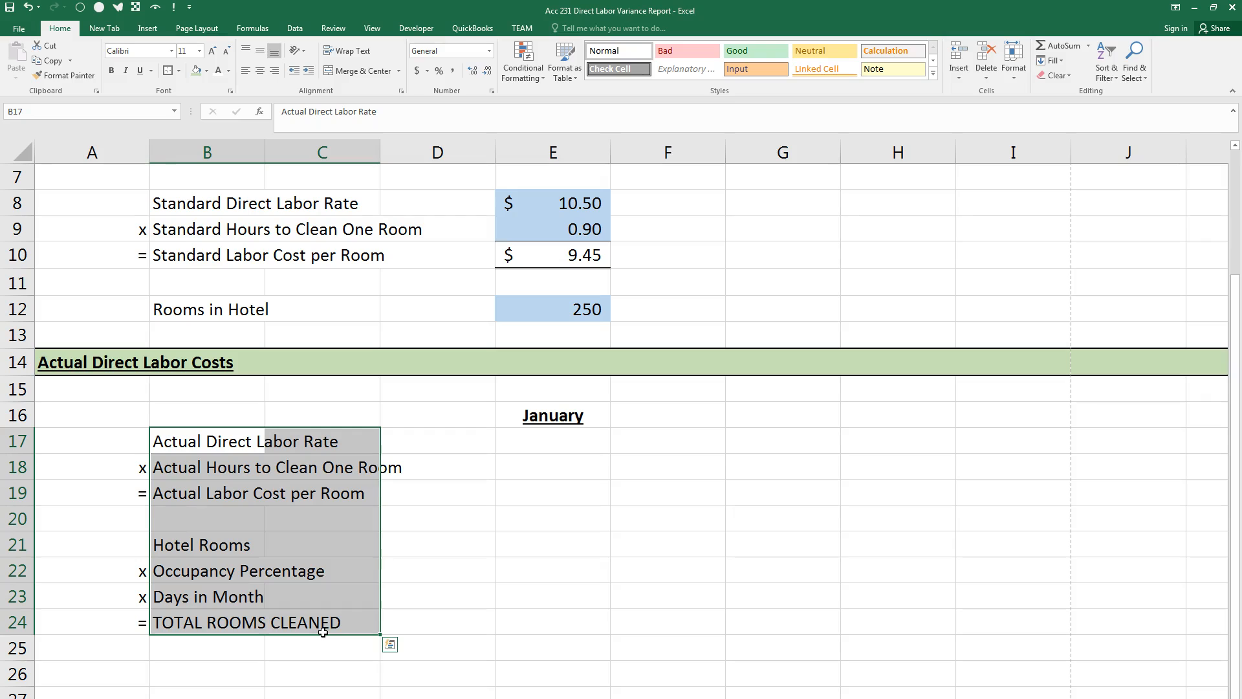
key(ctrl+shift+F3)
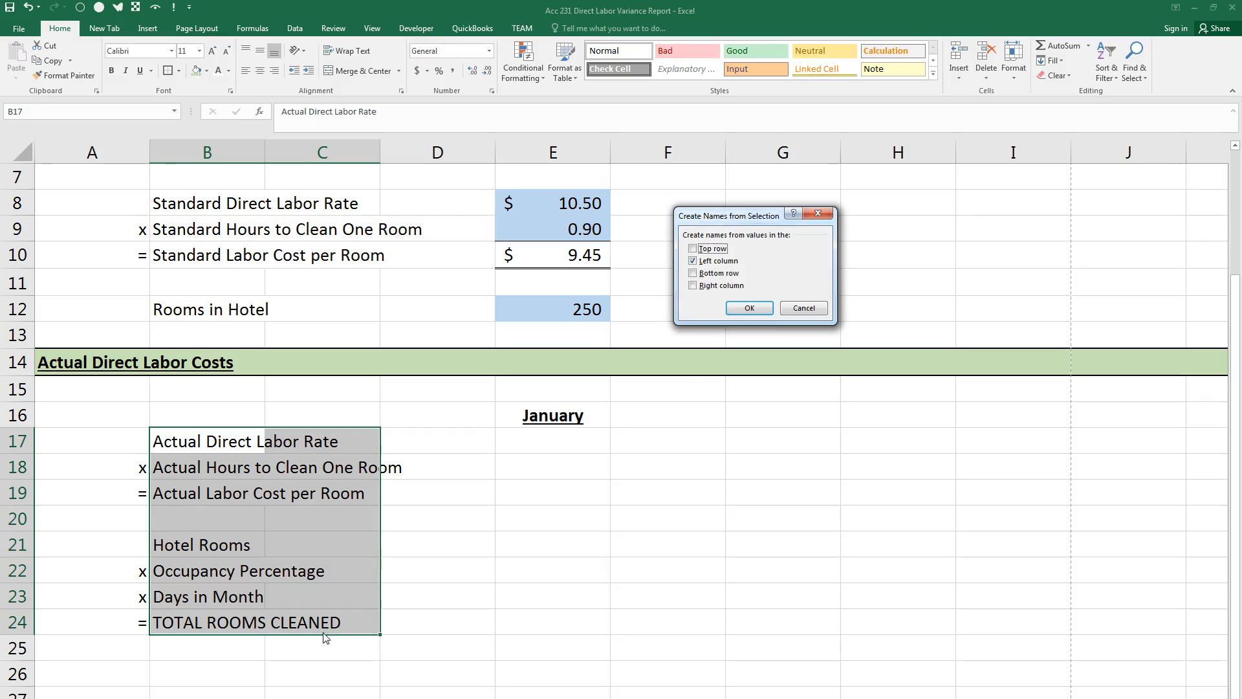
click(749, 308)
drag(319, 442, 316, 633)
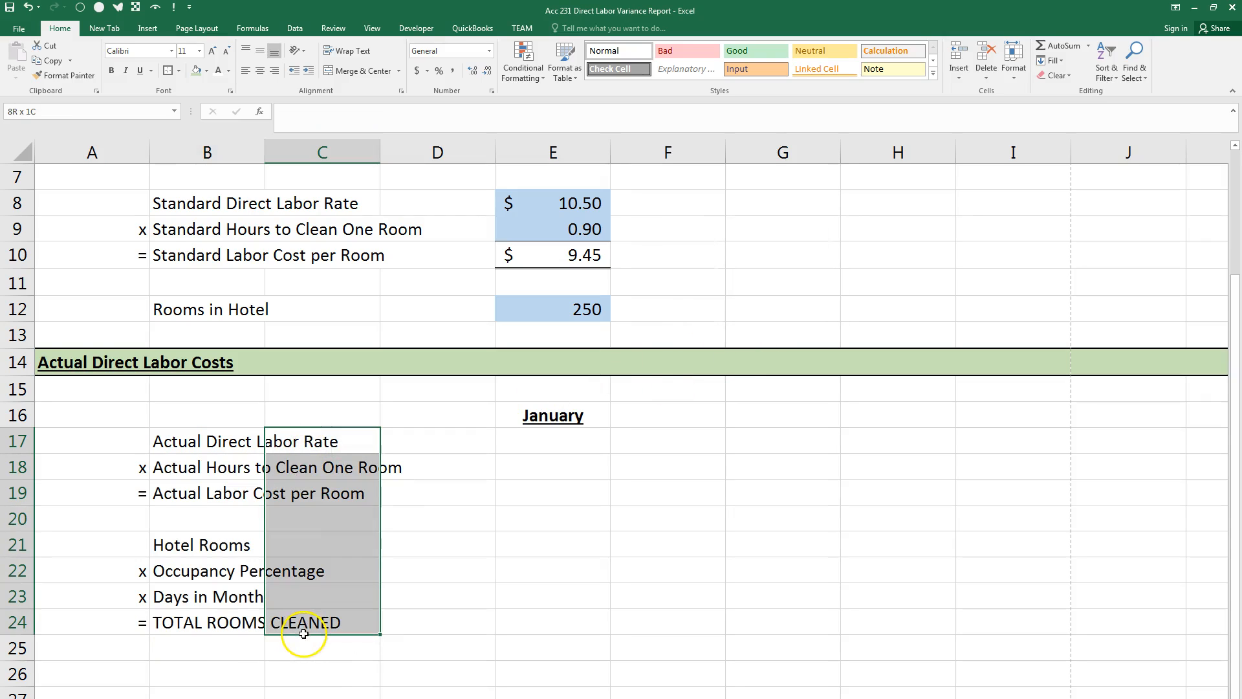
key(ctrl+c)
click(556, 440)
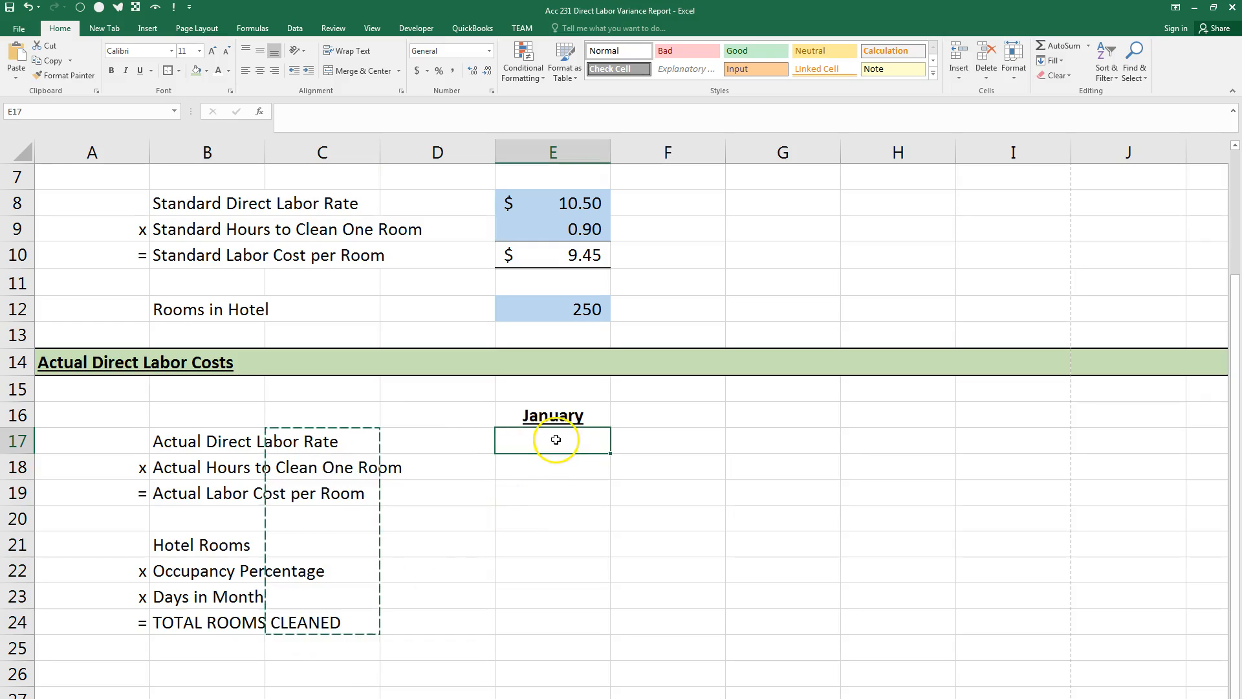
key(Return)
click(584, 449)
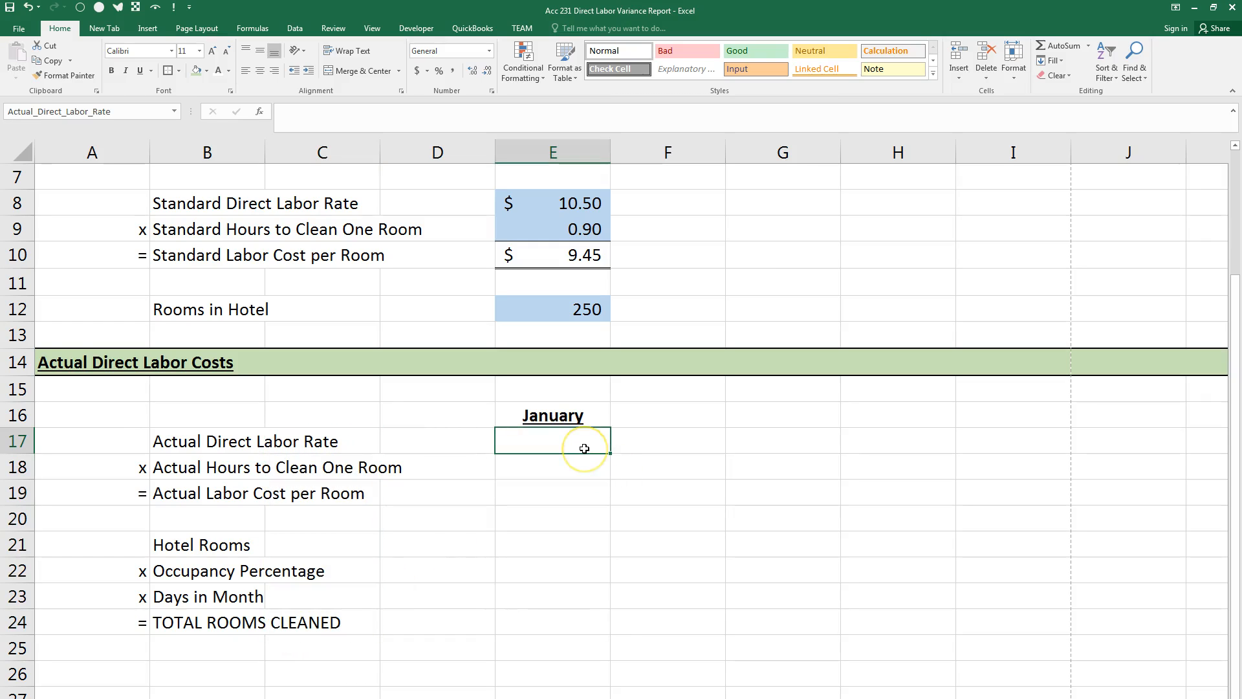
Fill the January input cells E17:E18 and E22 with light green
drag(584, 448, 582, 467)
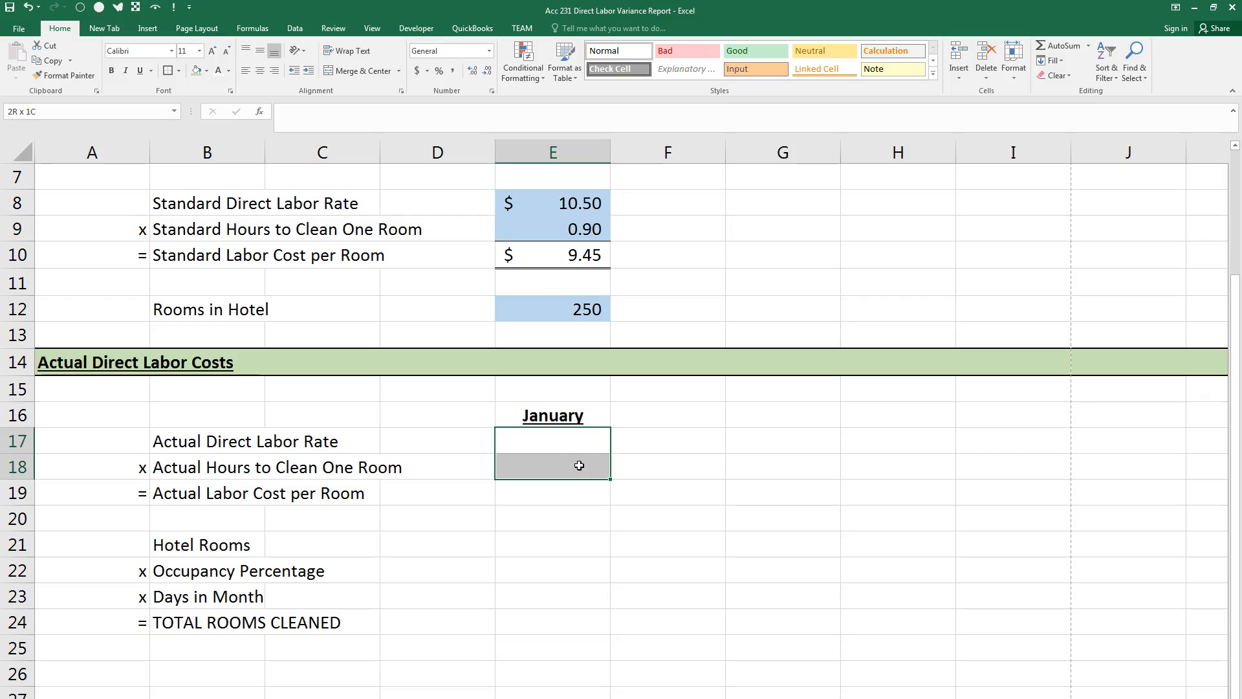
click(199, 70)
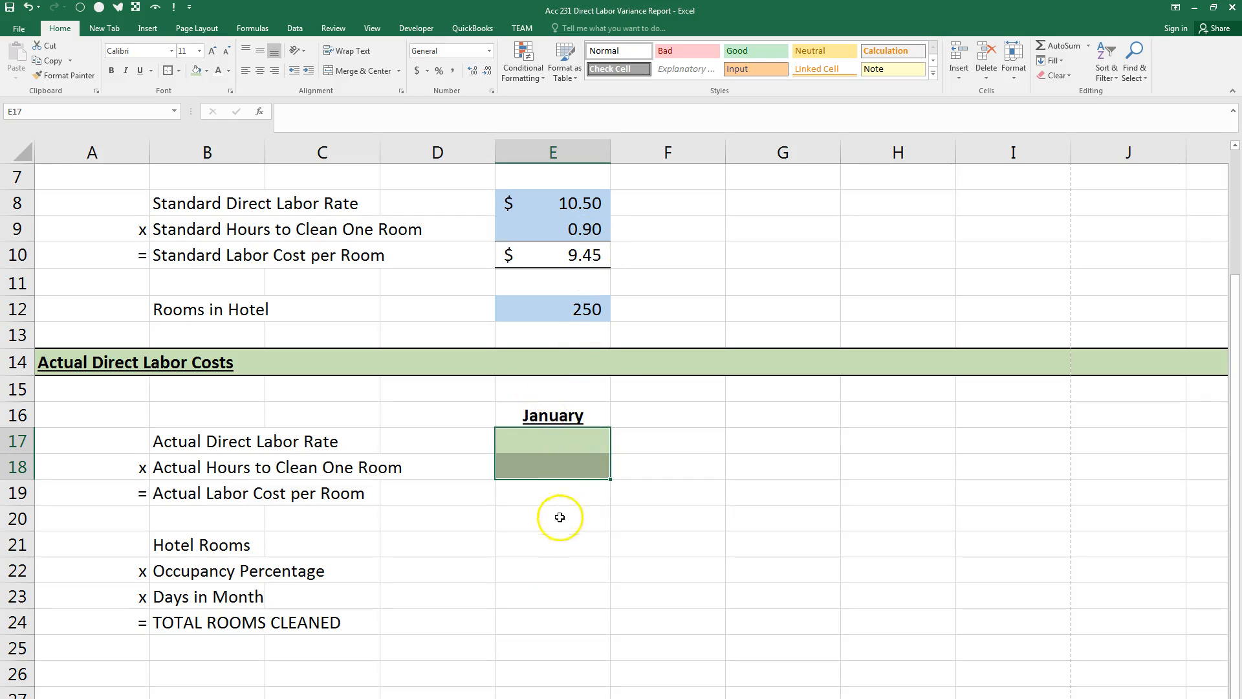
click(554, 570)
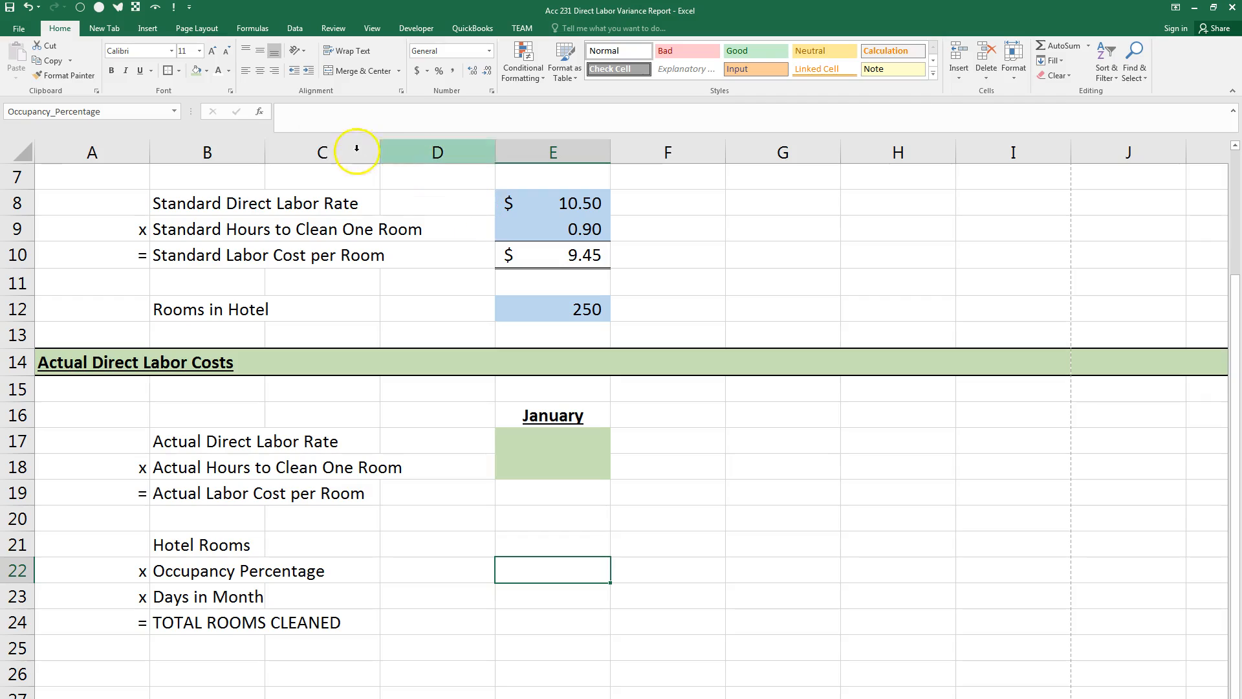
click(195, 69)
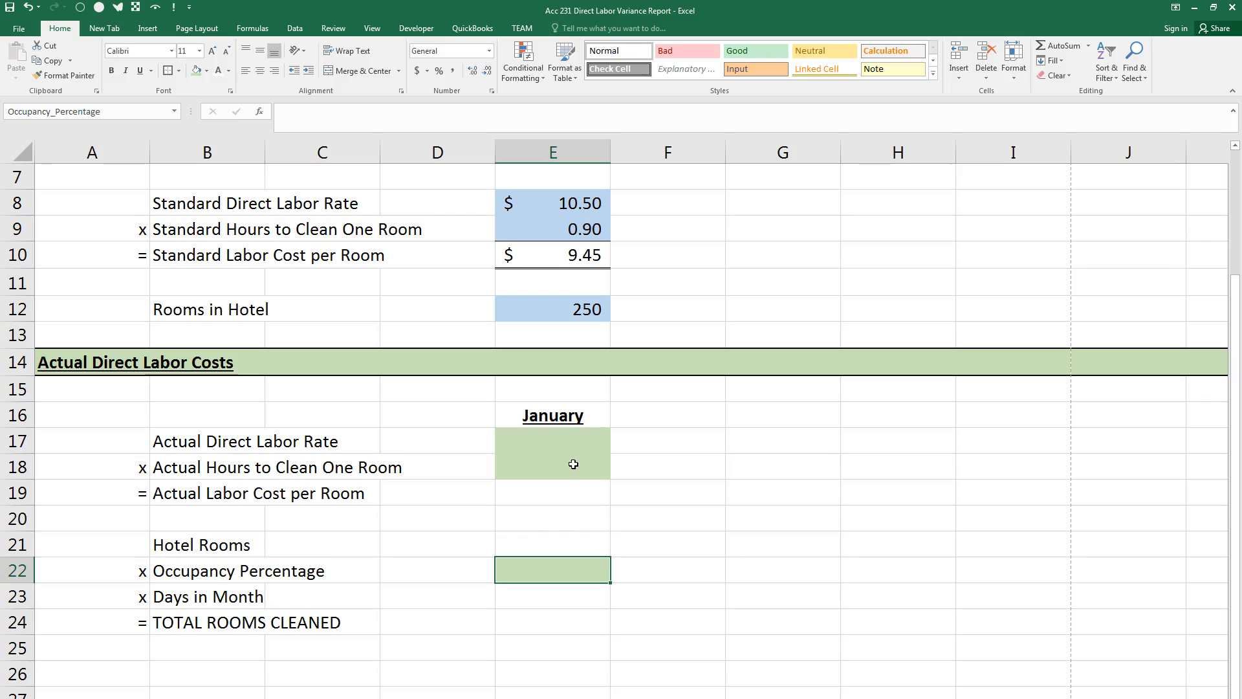
Enter =RANDBETWEEN(850,1250)*.01 in E17 as January's actual direct labor rate and apply the dollar Accounting format
click(576, 441)
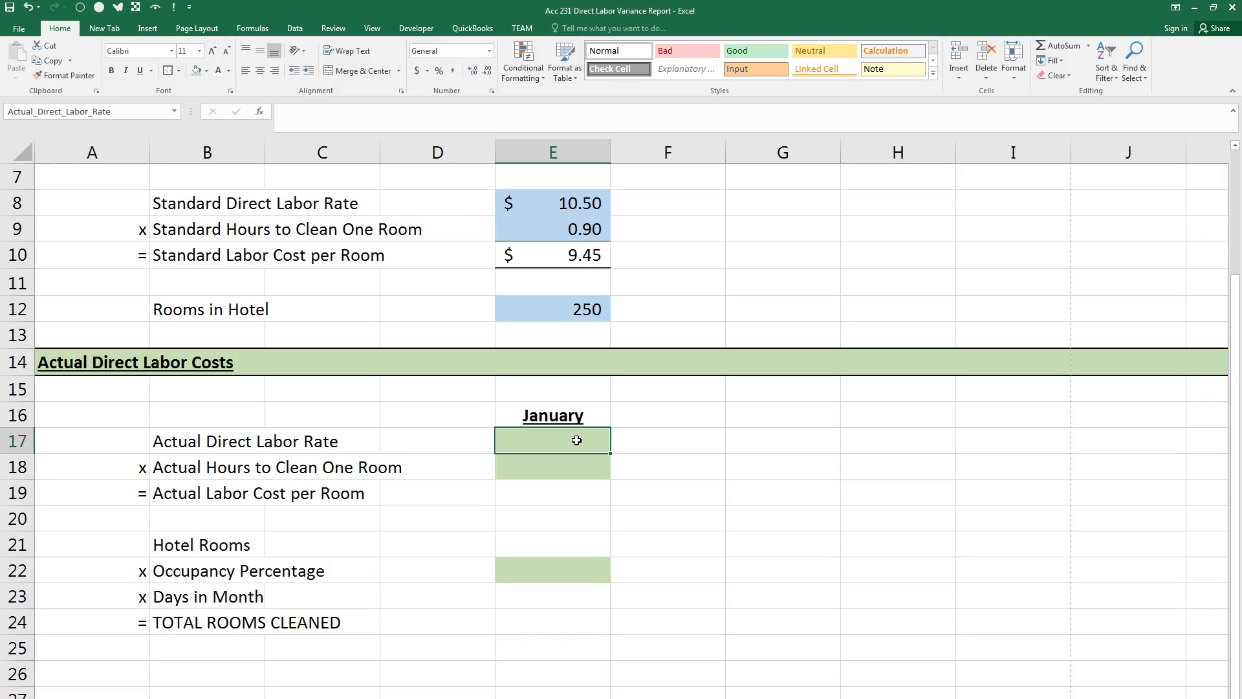
text(=)
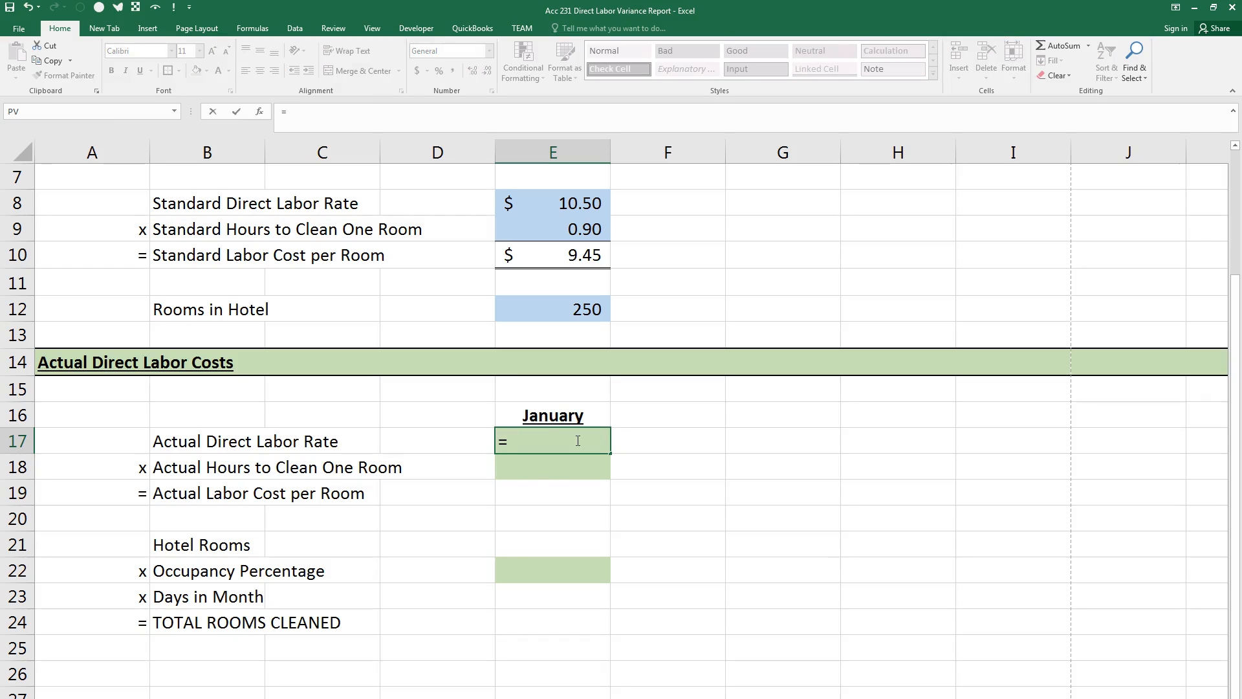
text(RANDBETWEEN)
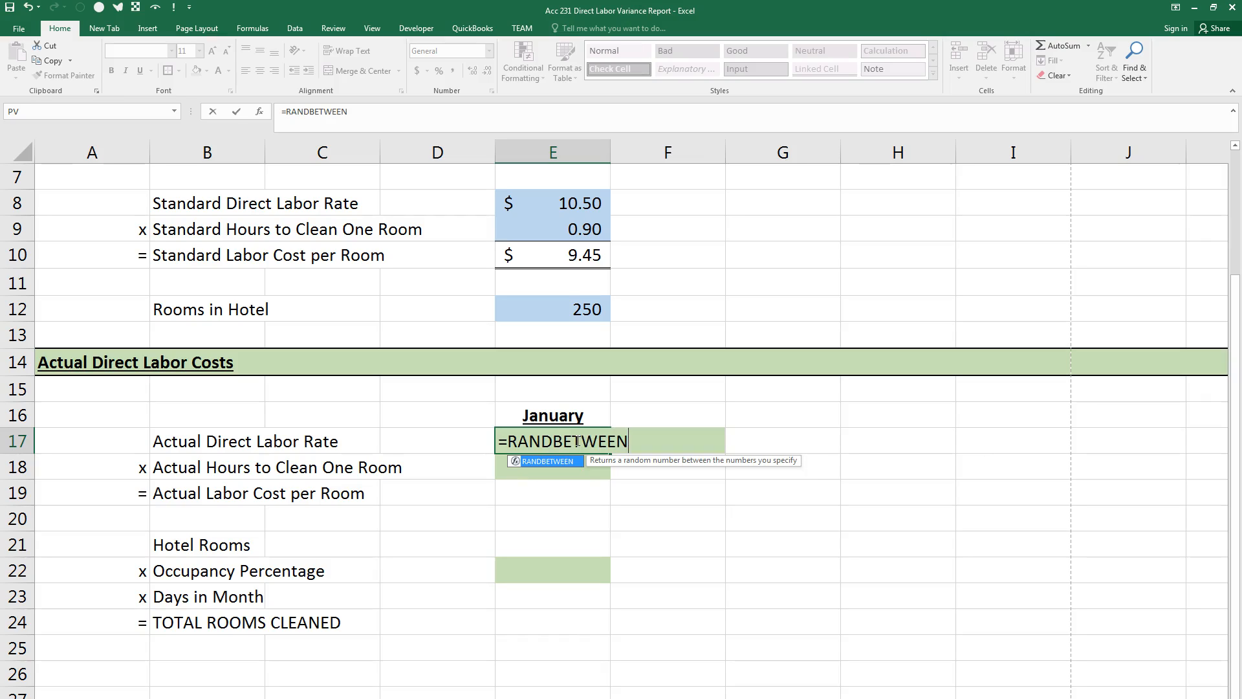
text(()
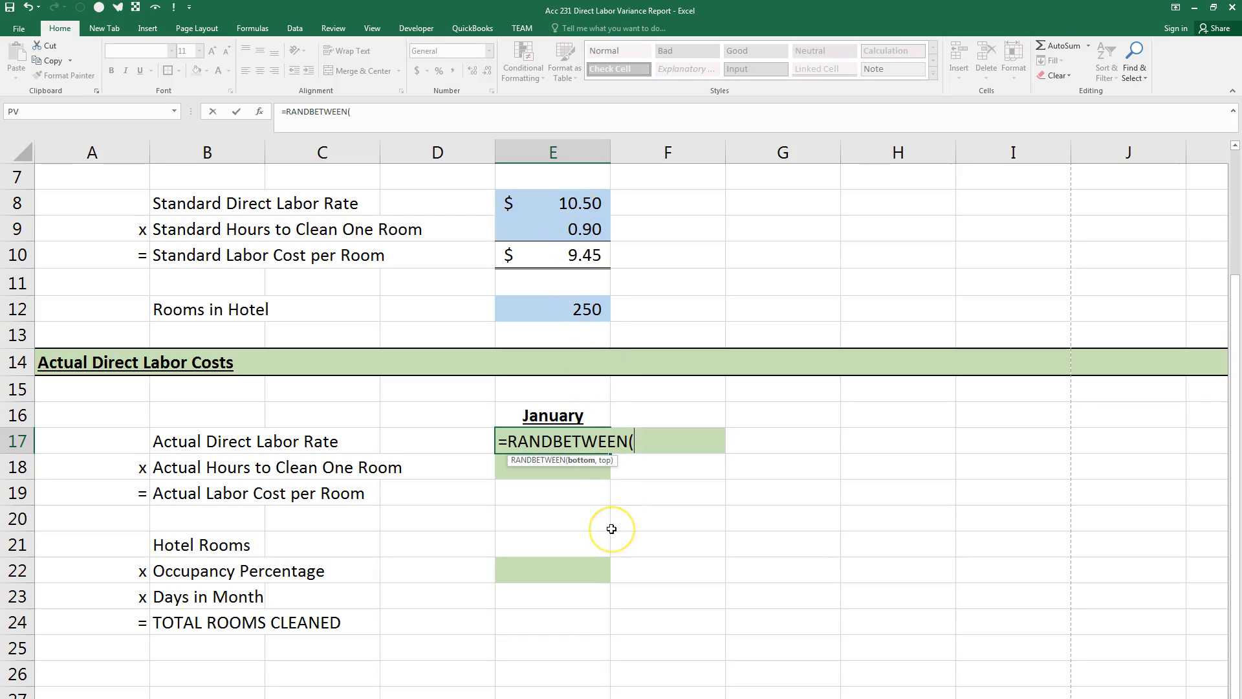
text(850)
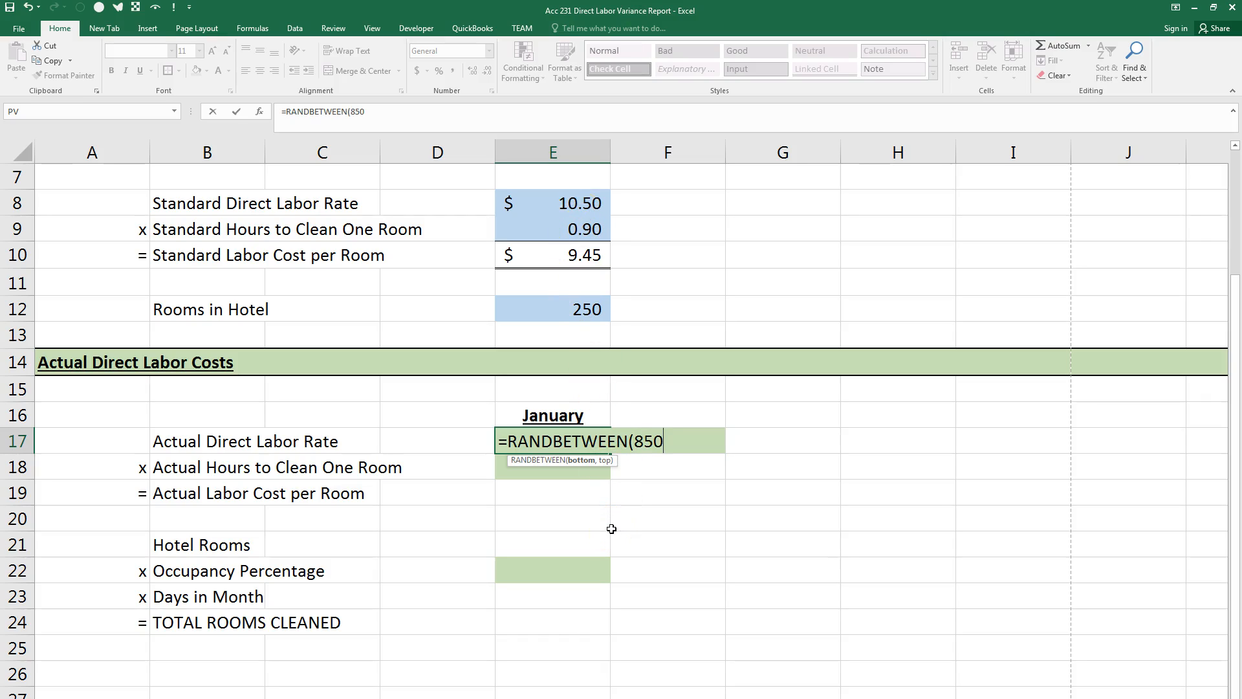
text(,)
text(12.50)
key(BackSpace)
key(BackSpace)
key(BackSpace)
text(50))
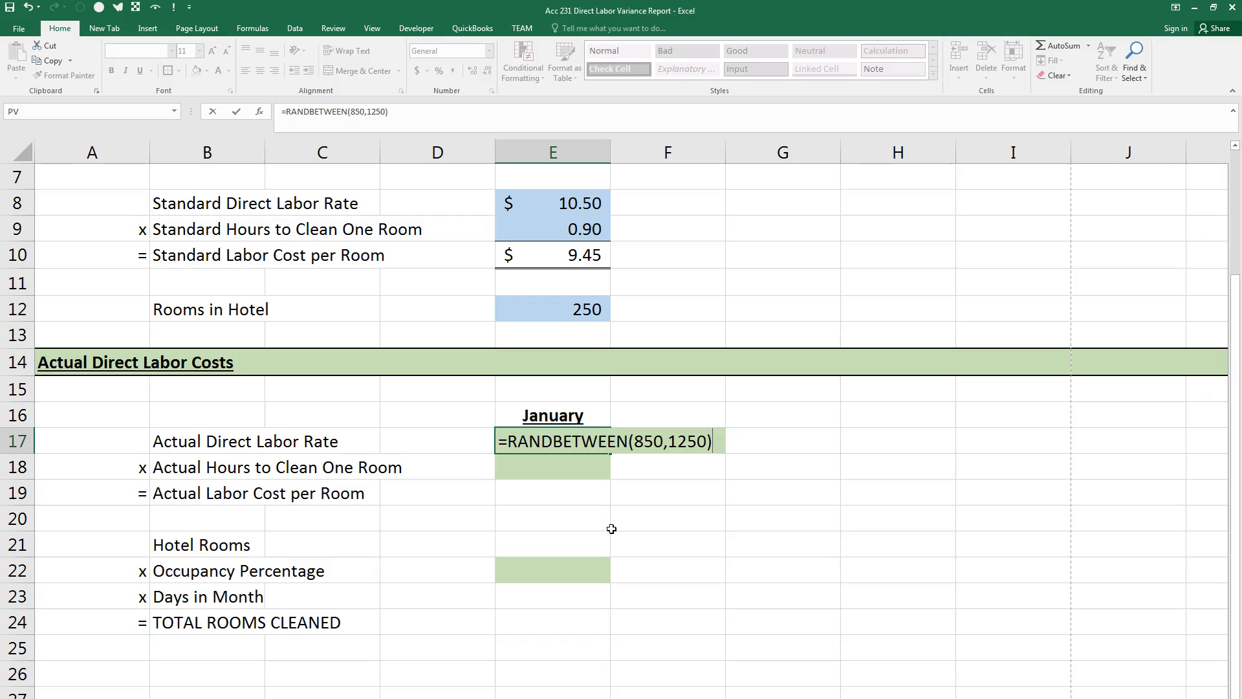
text(*.01)
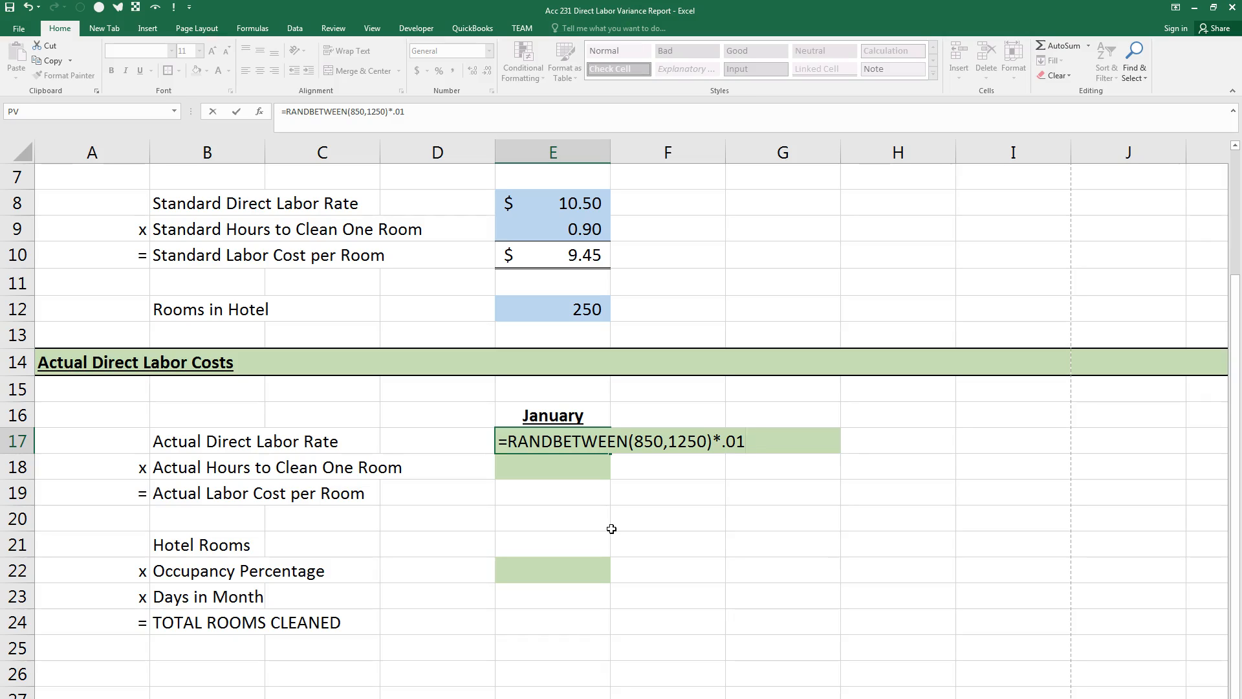
key(Return)
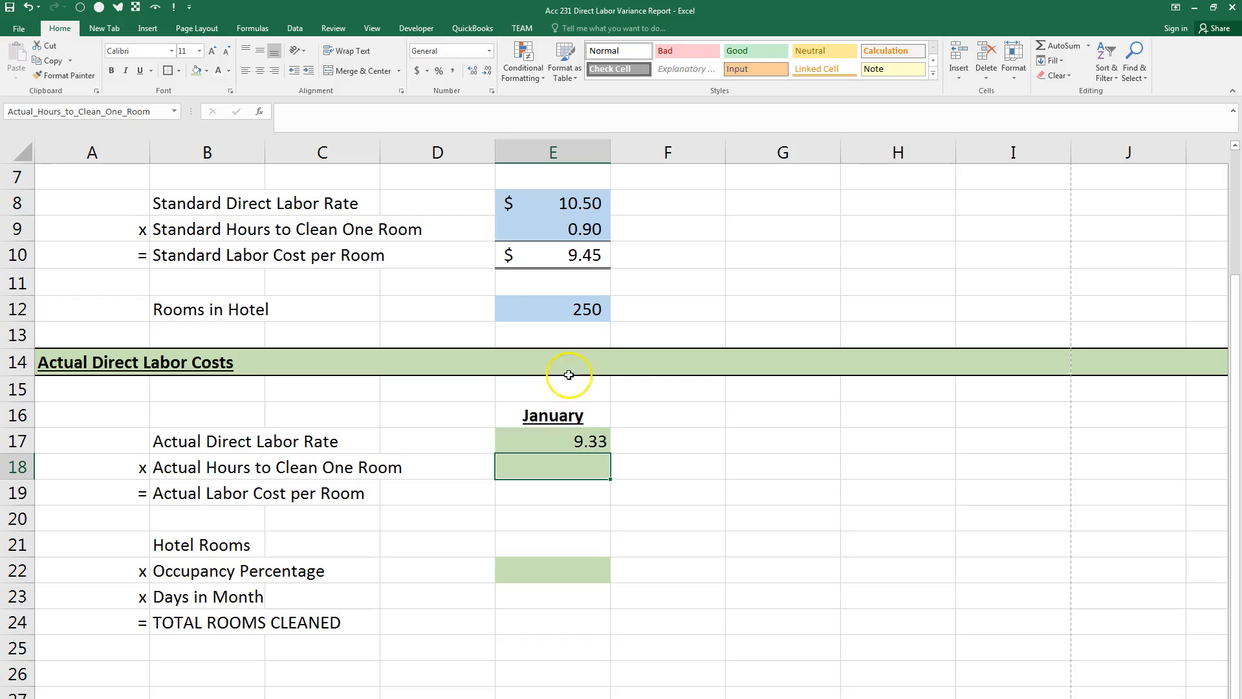
click(576, 441)
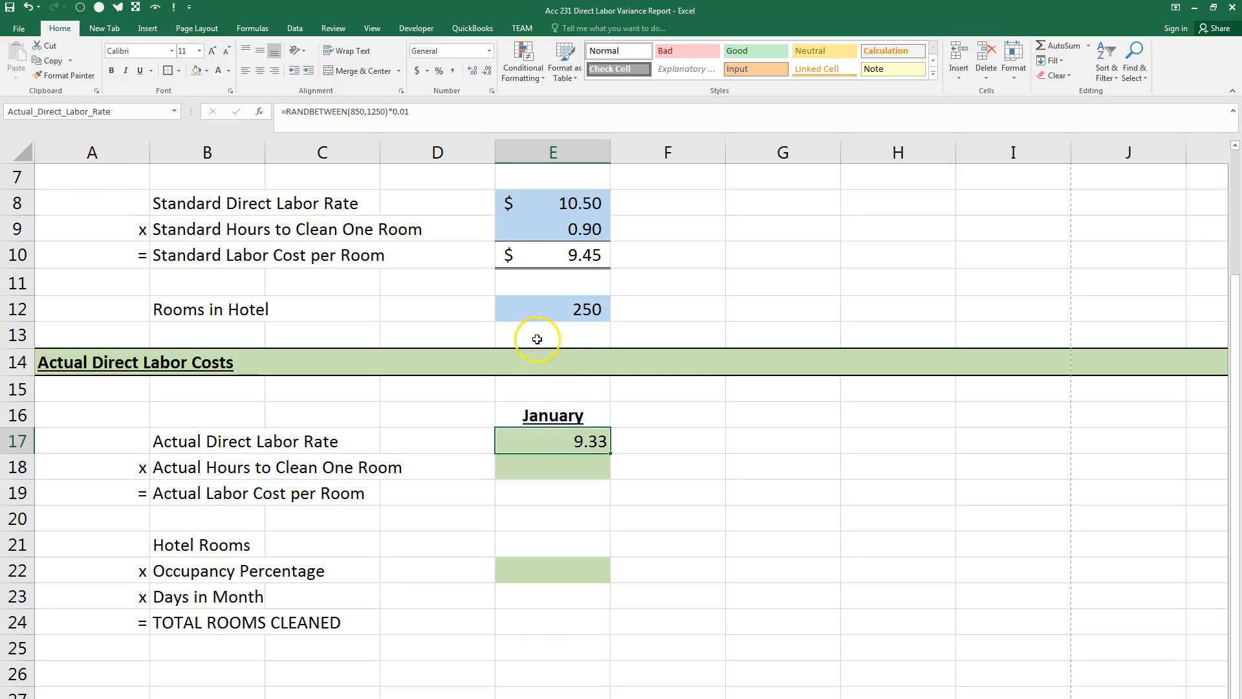
click(419, 72)
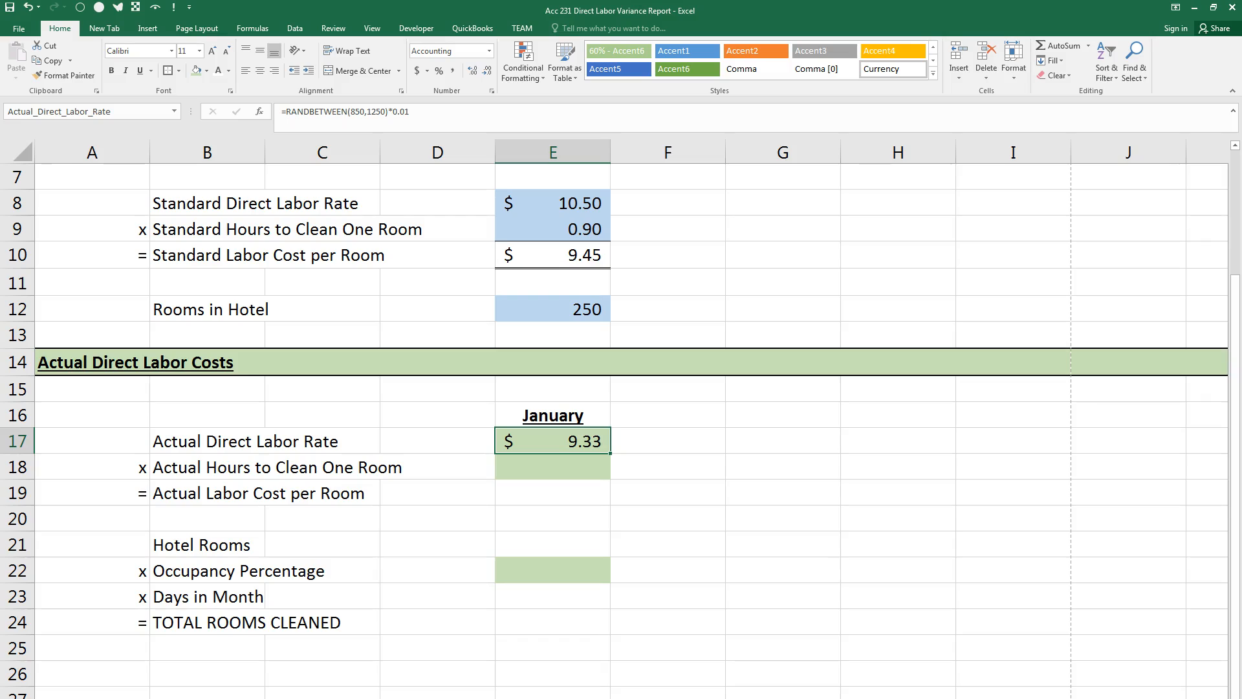
Recalculate the sheet repeatedly to test the random labor rate in E17
key(F9)
key(F9)
key(F9)
key(F9)
key(F9)
key(F9)
key(F9)
key(F9)
key(F9)
key(F9)
key(F9)
Enter =RANDBETWEEN(60,120)*.01 in E18 as January's actual hours to clean one room and apply the Comma style
click(553, 466)
text(=R)
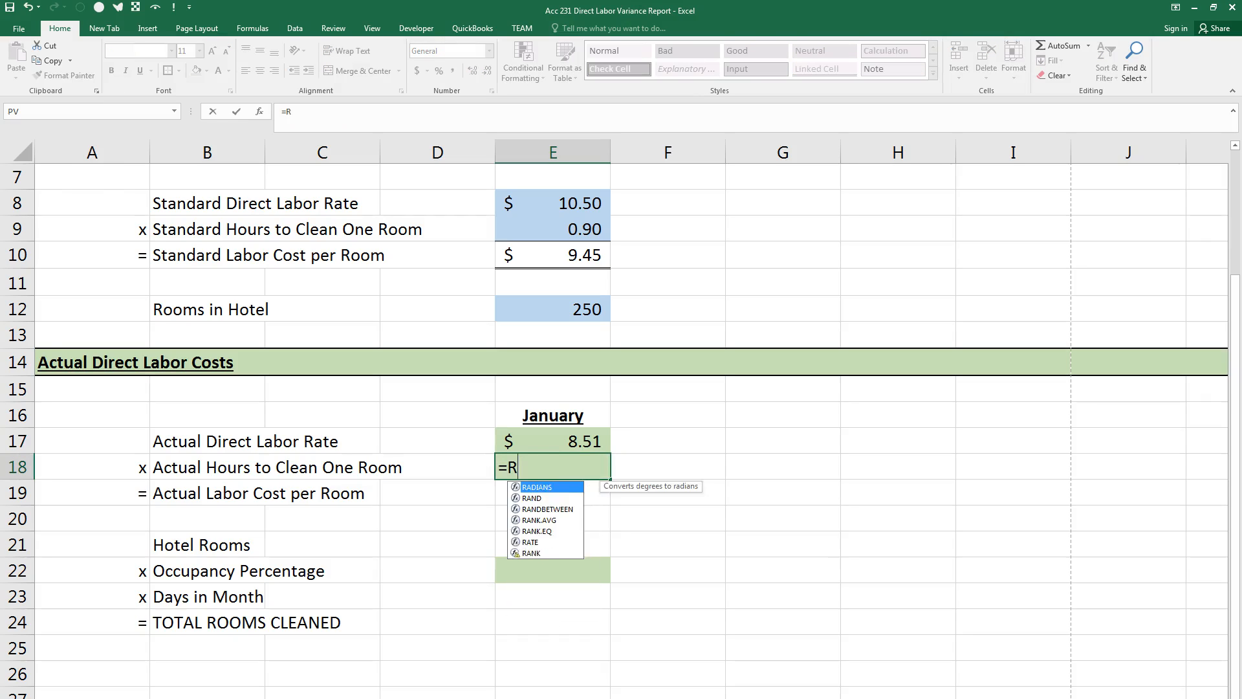
text(ANDBETWE)
key(Tab)
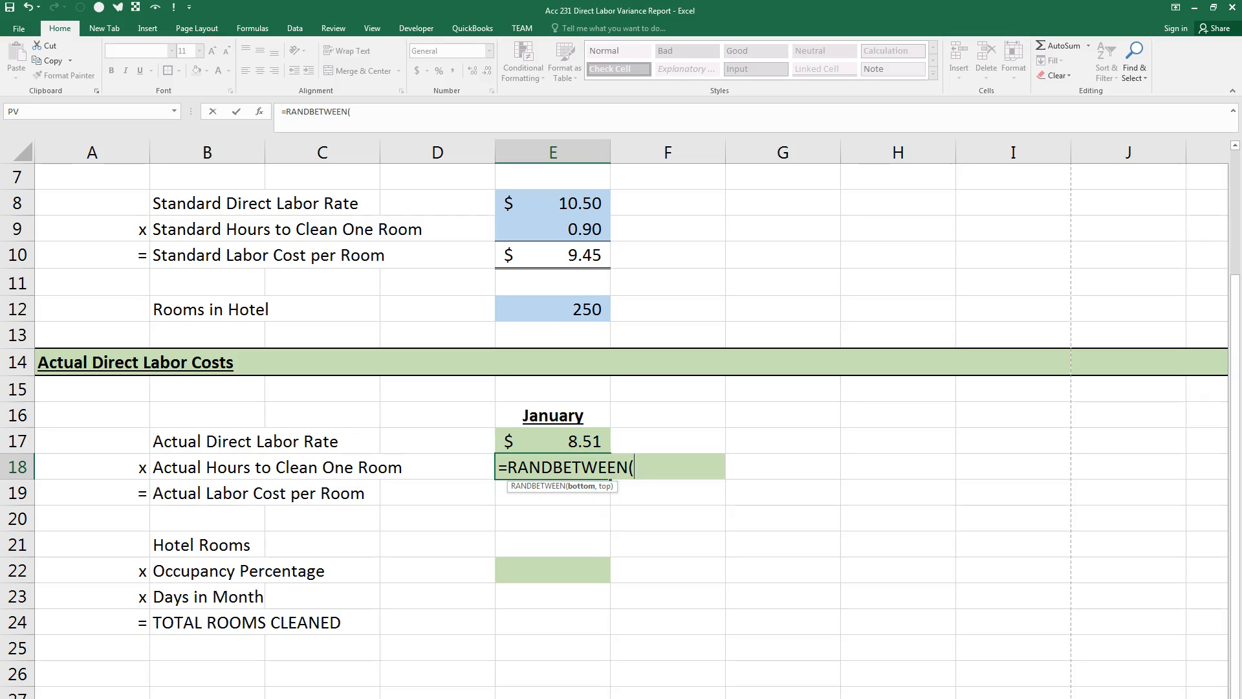
text(60,120)
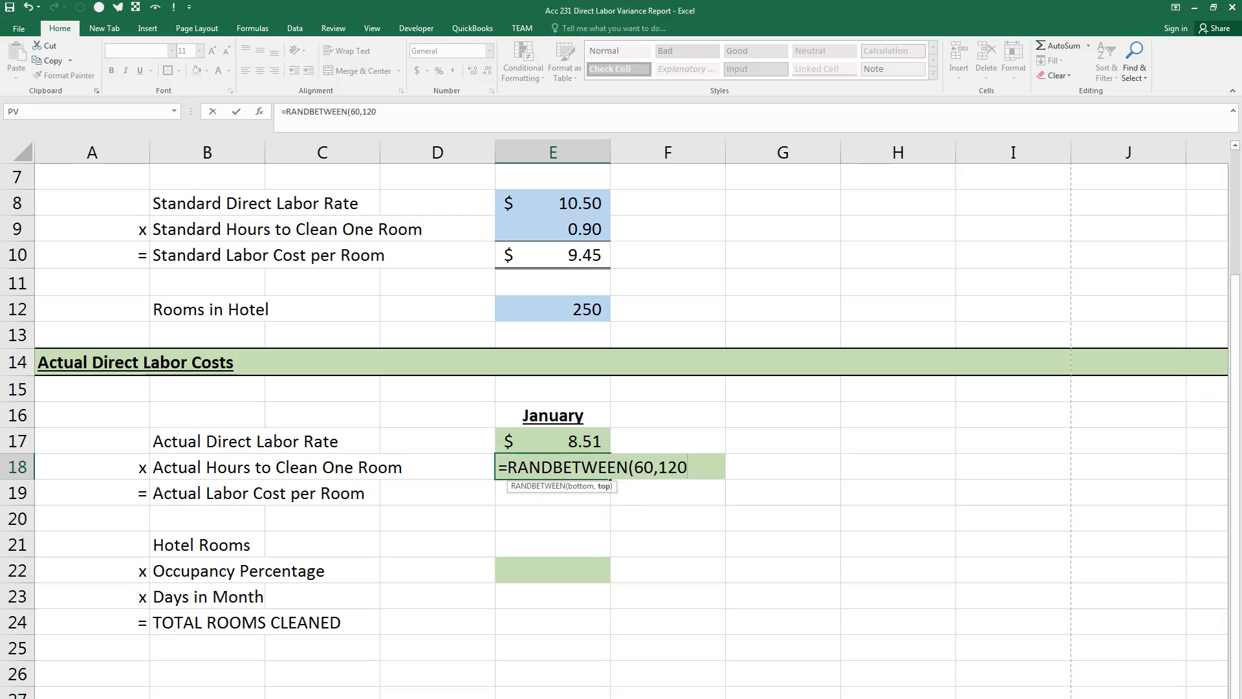
text())
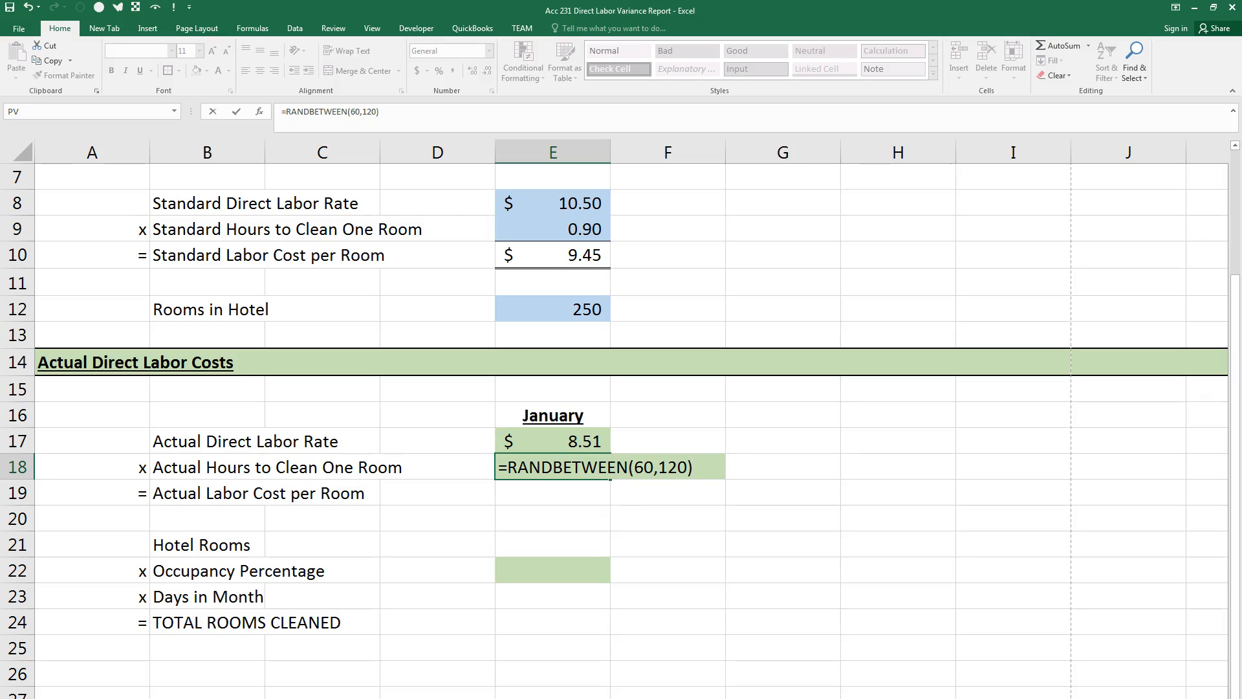
text(*.01)
key(Return)
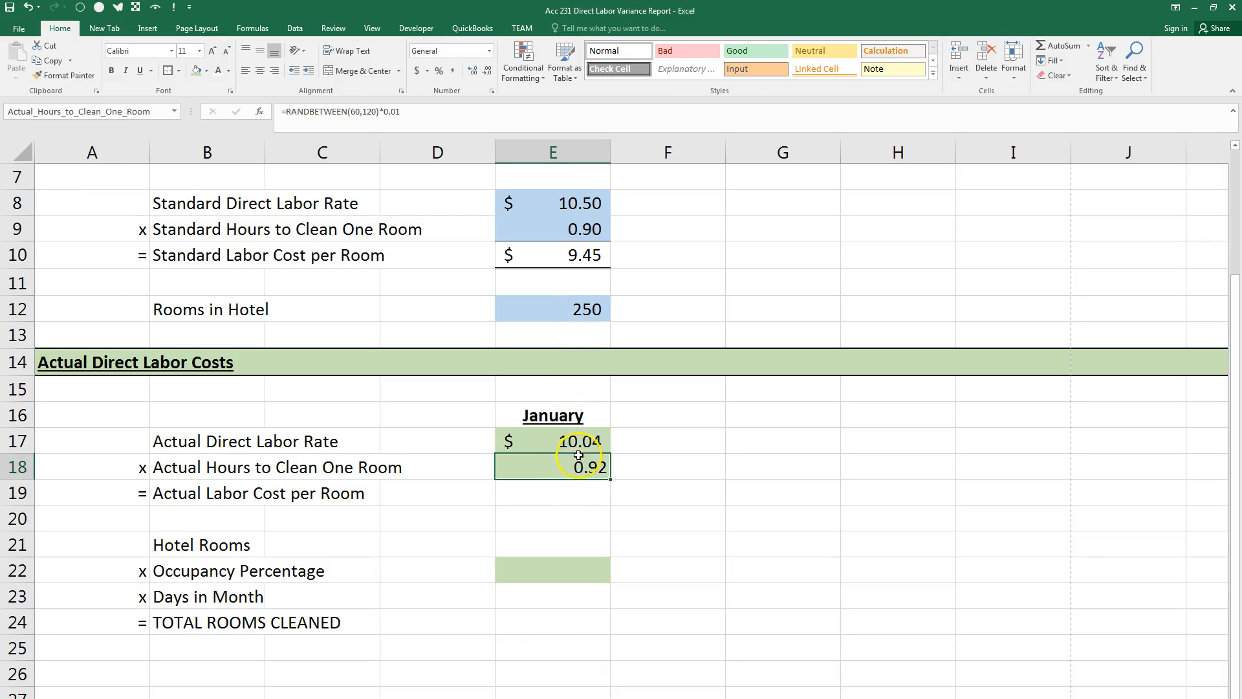
click(454, 71)
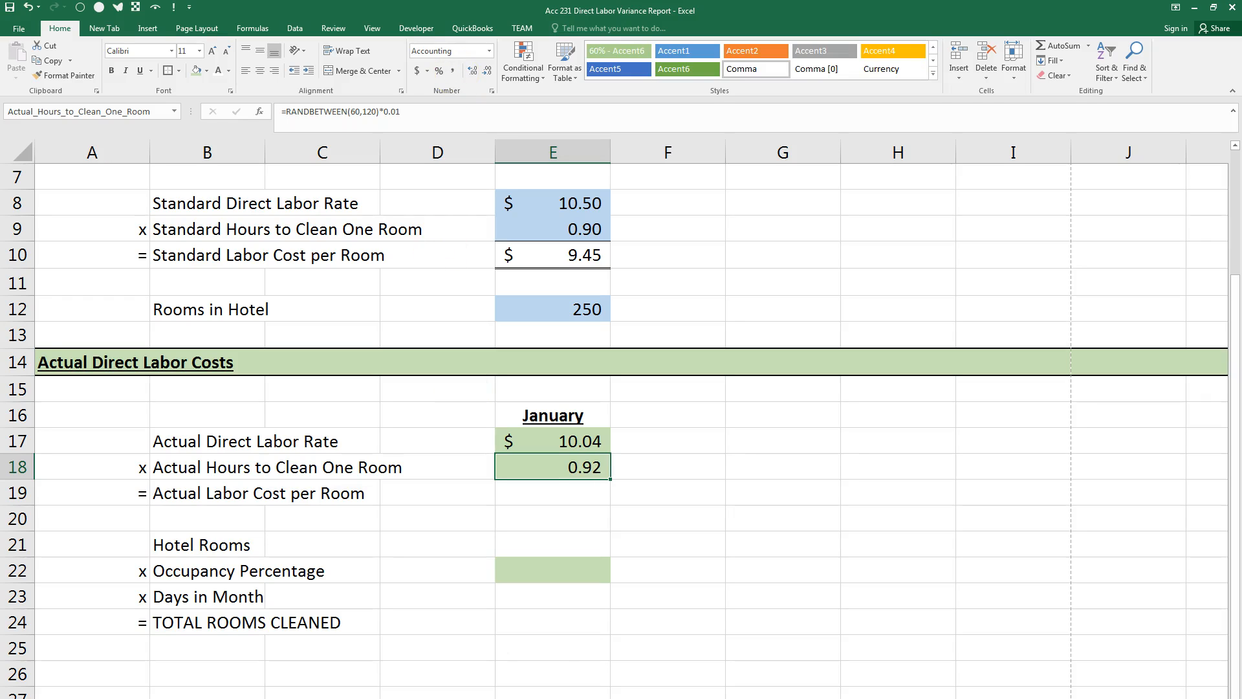
Apply a top and double bottom border to E19, January's actual labor cost per room
click(576, 496)
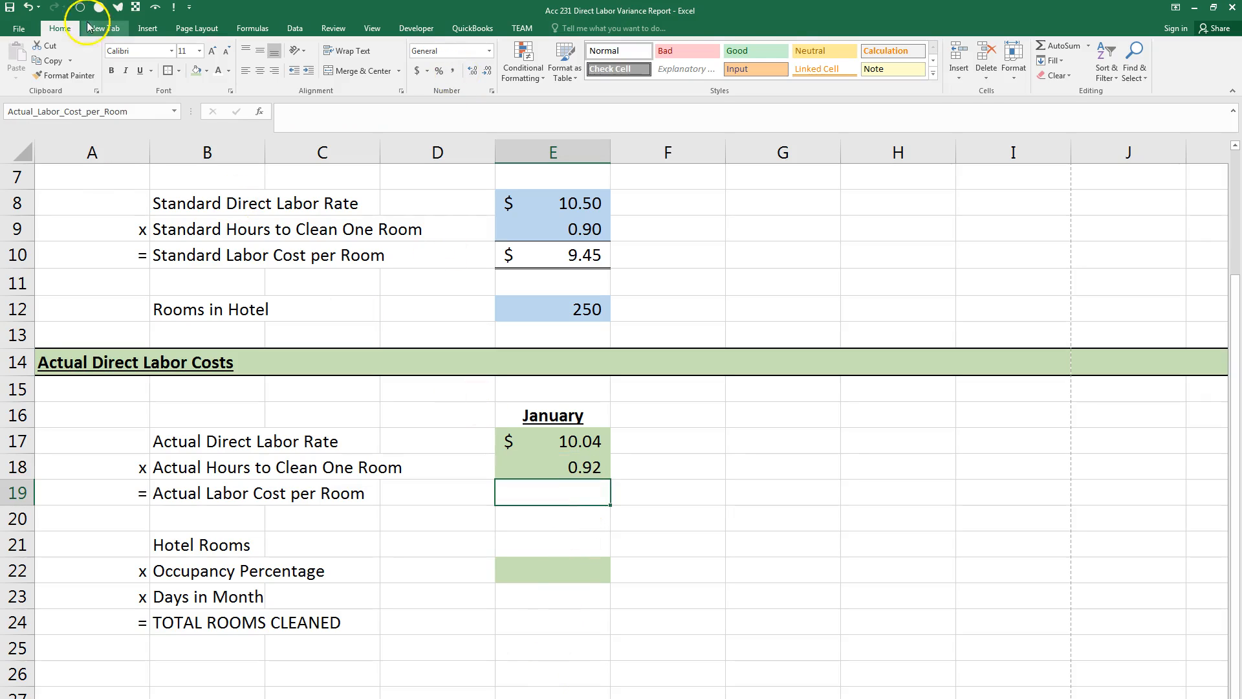
click(178, 71)
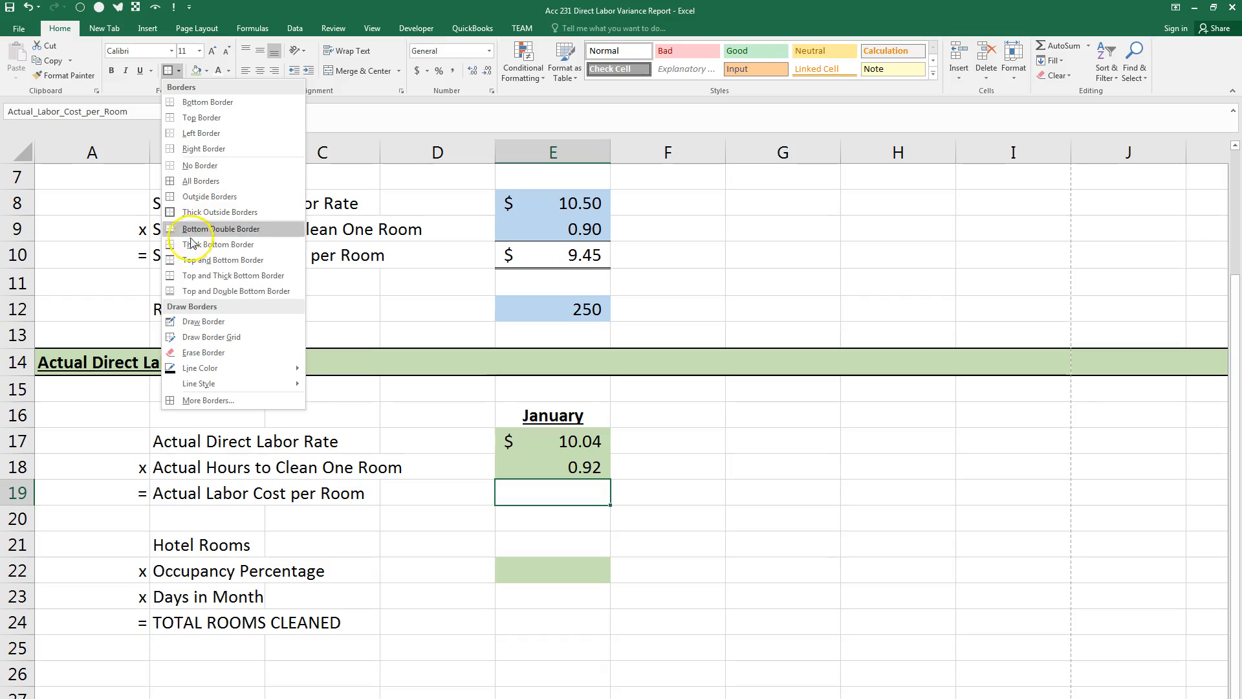
click(201, 293)
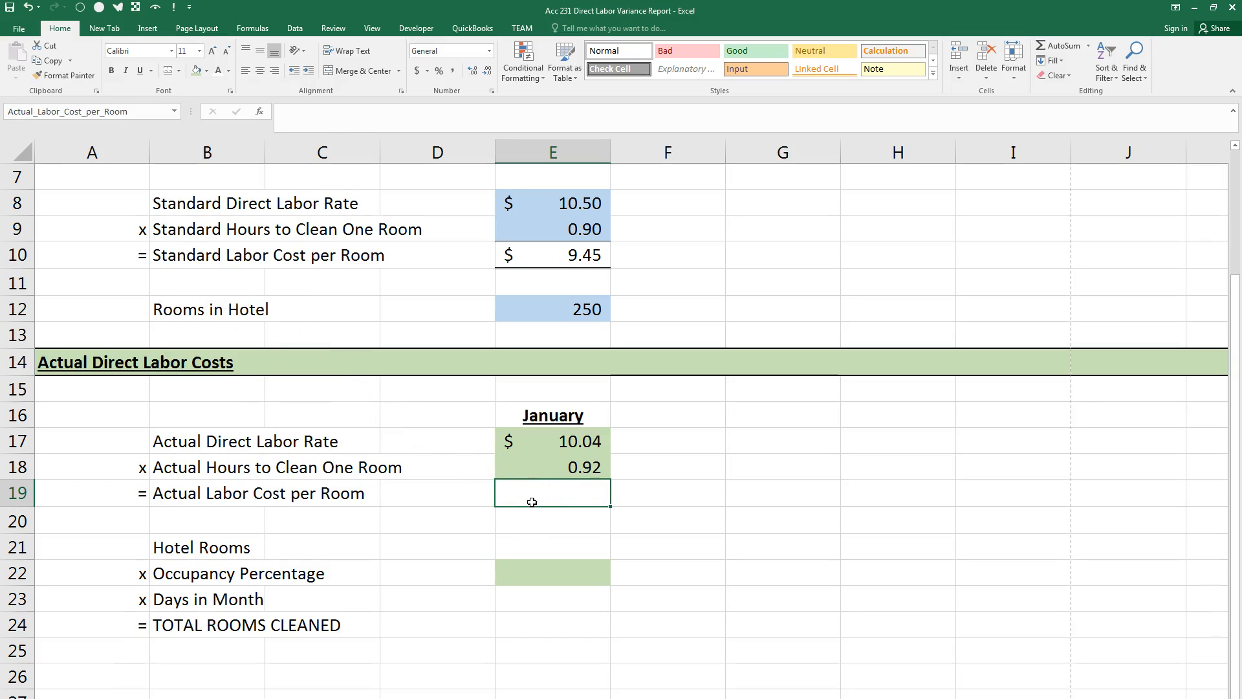
Enter =RANDBETWEEN(50,100)*0.01 in E22 as January's occupancy percentage and apply the Percent style
click(567, 444)
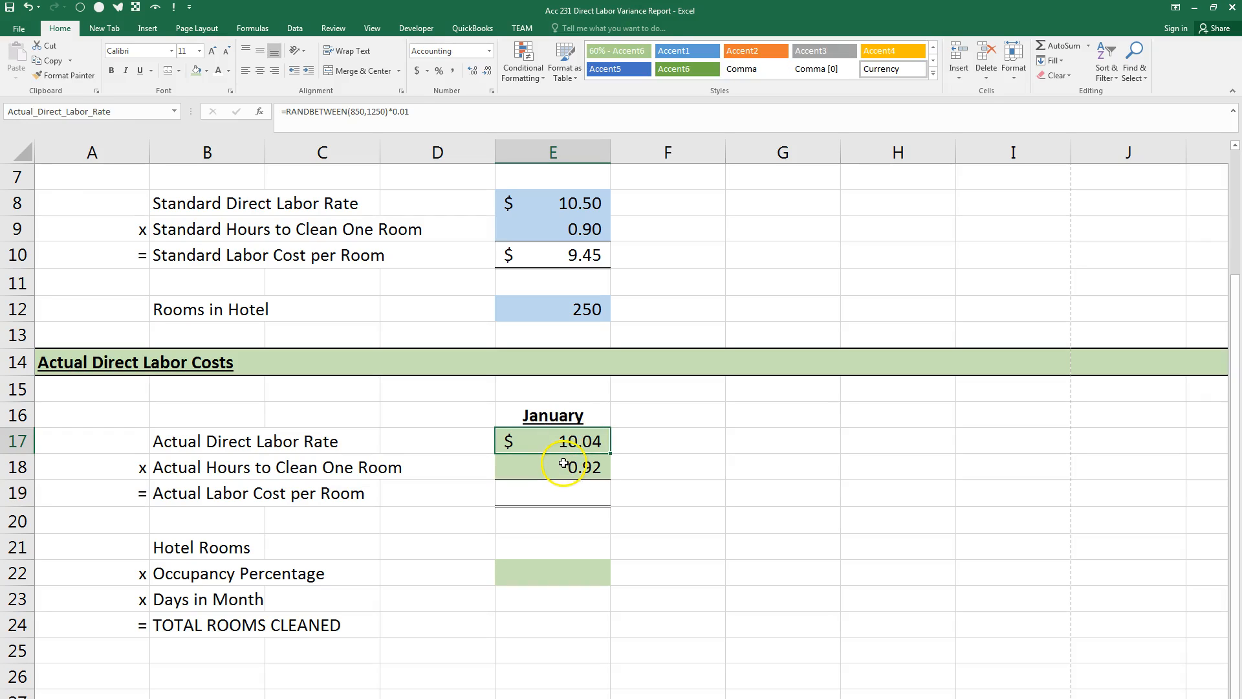
click(565, 469)
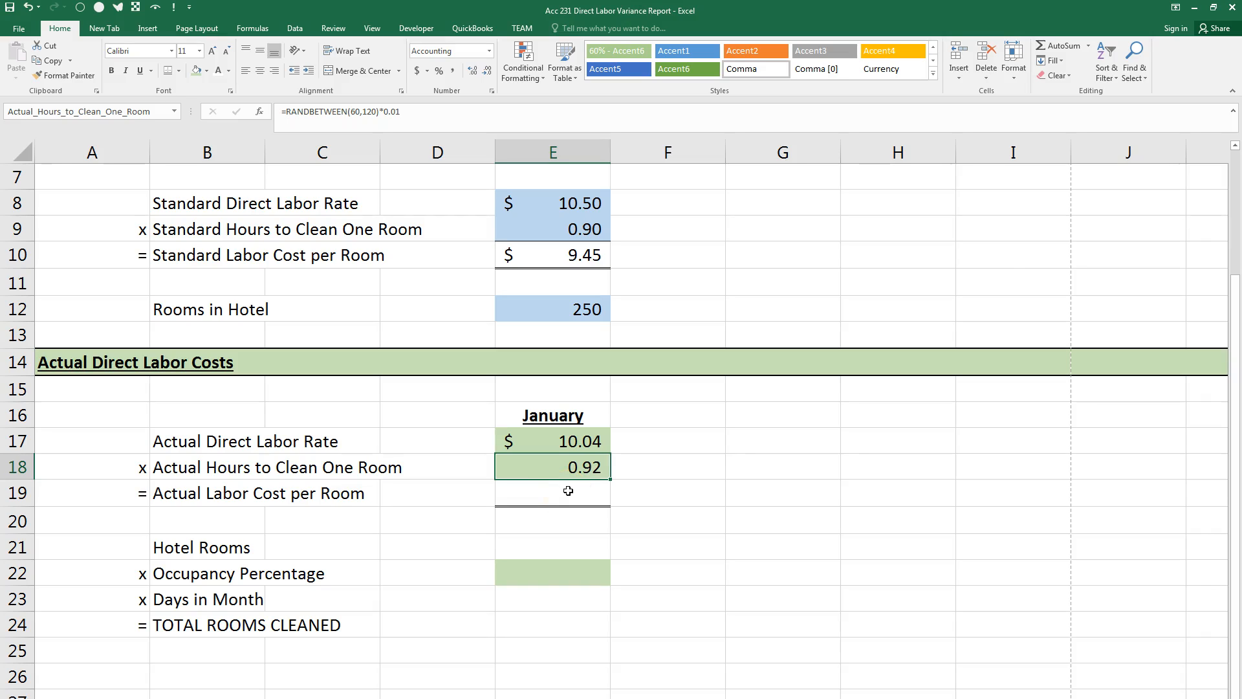
click(548, 571)
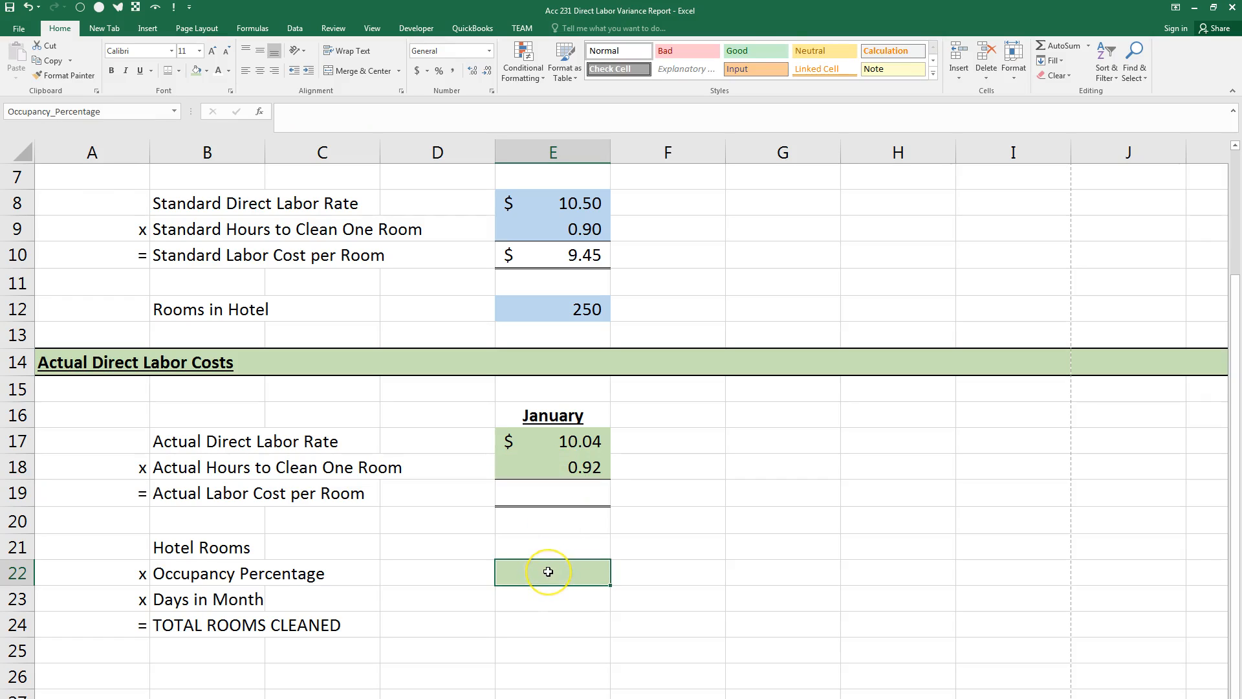
text(=RANDBETWEEN(50,100)*)
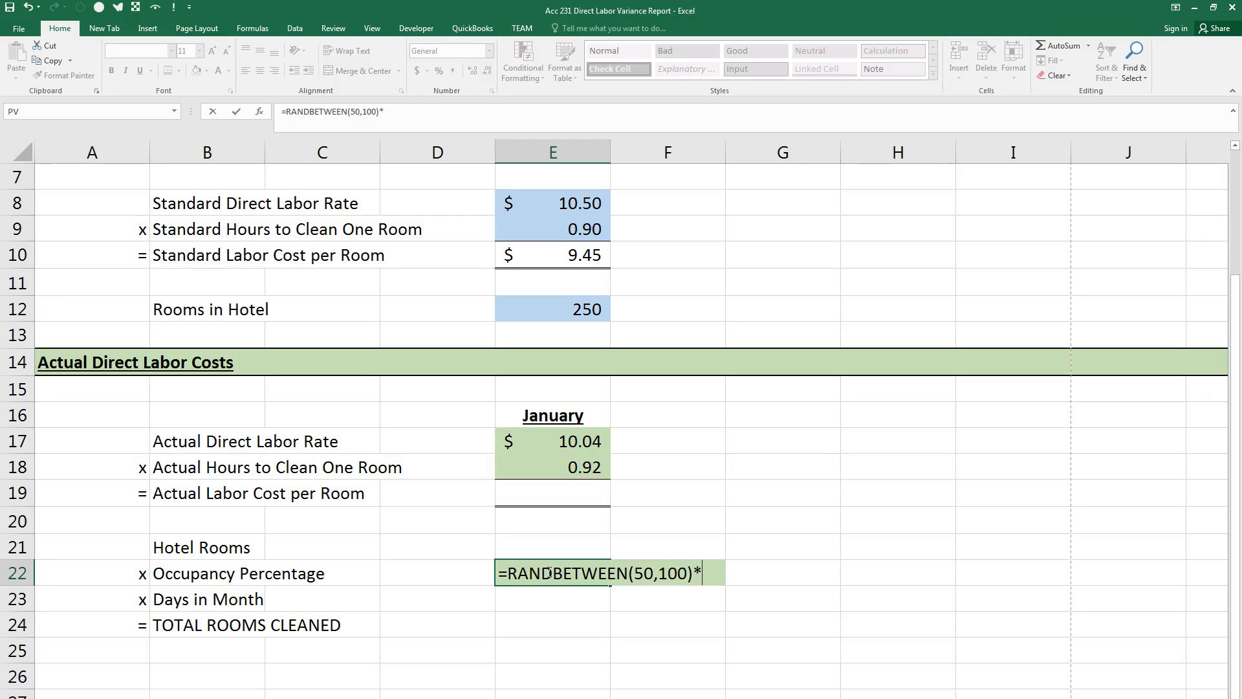
text(0.01)
key(Return)
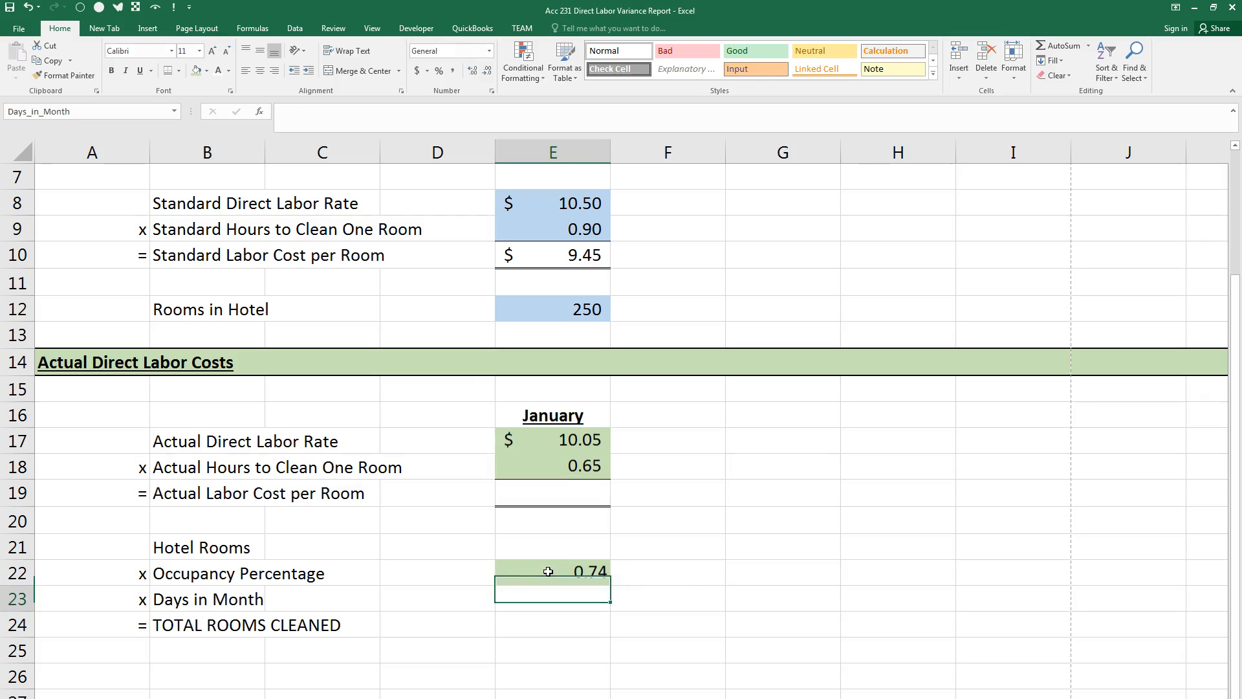
click(542, 570)
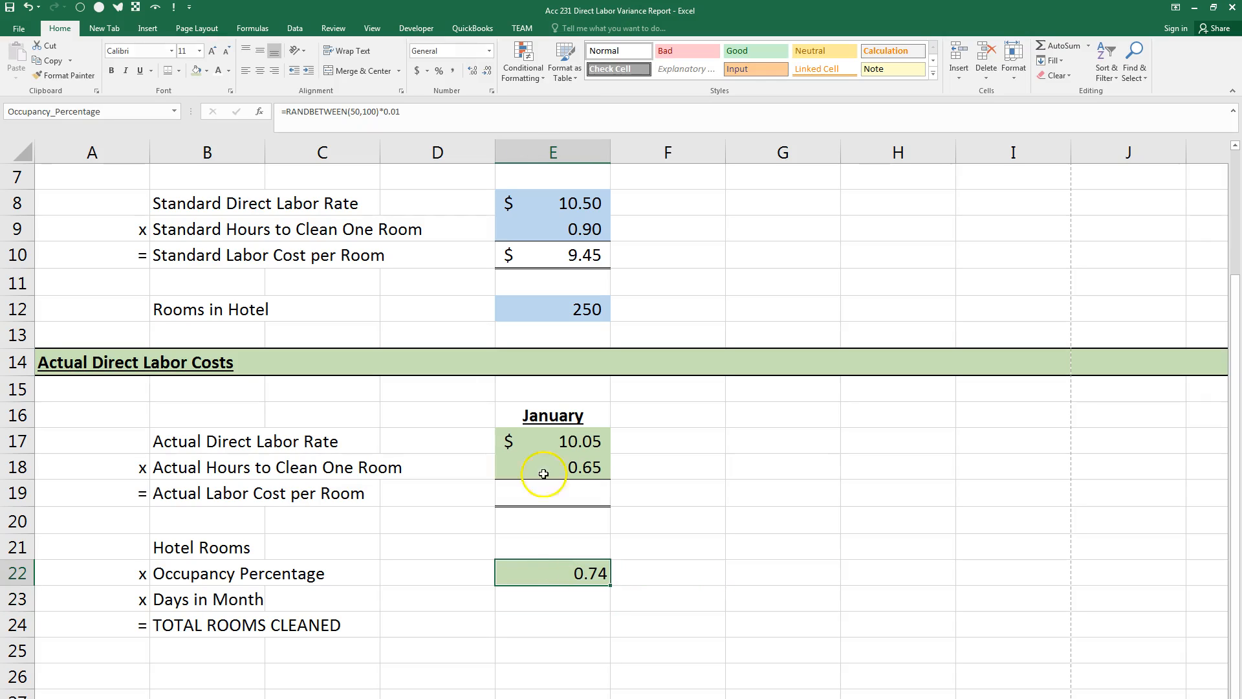
click(439, 70)
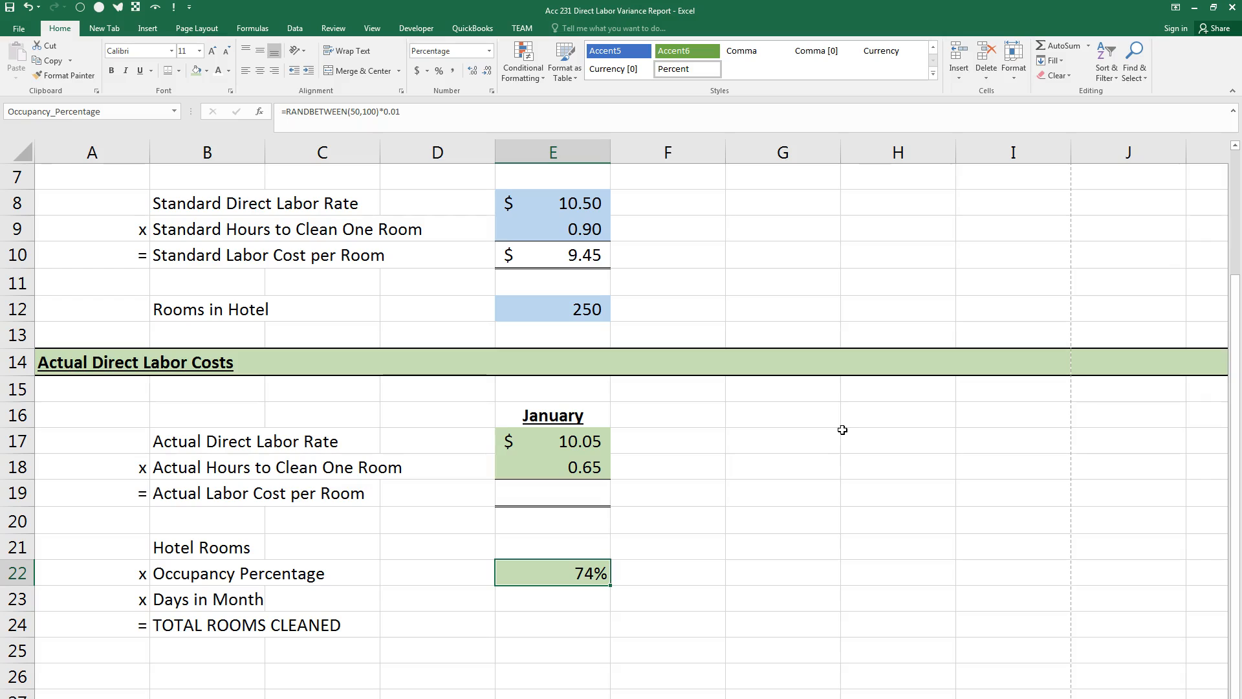
click(558, 206)
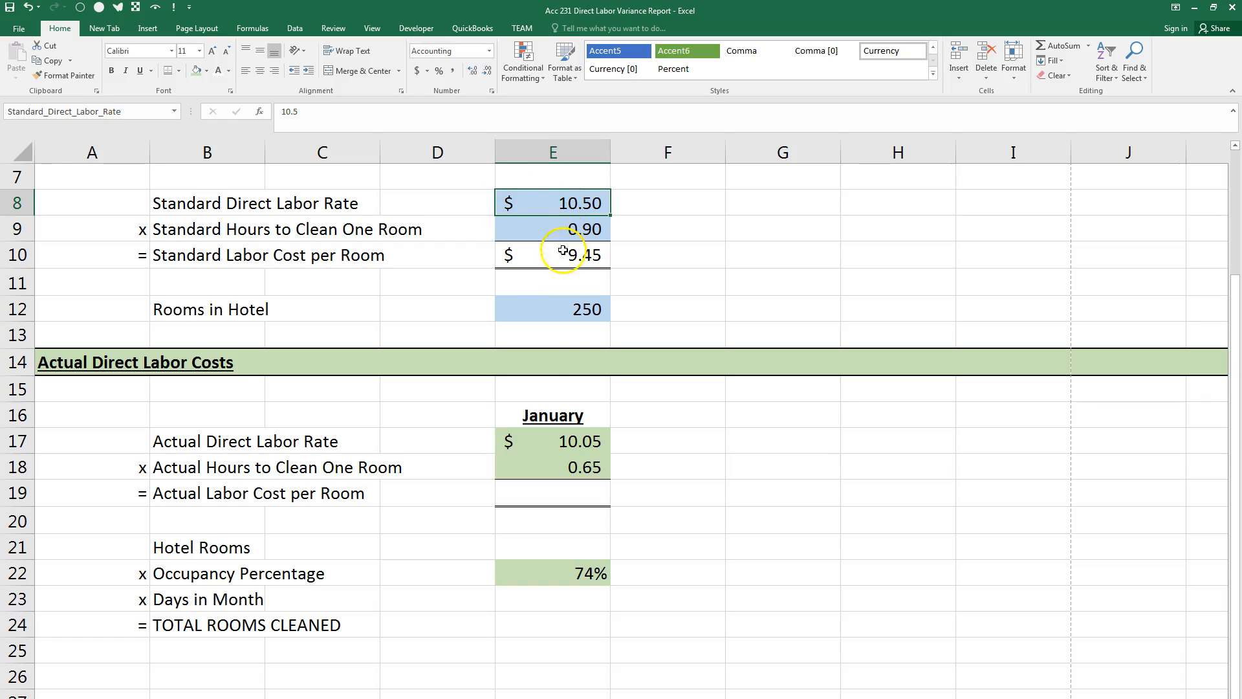
click(543, 441)
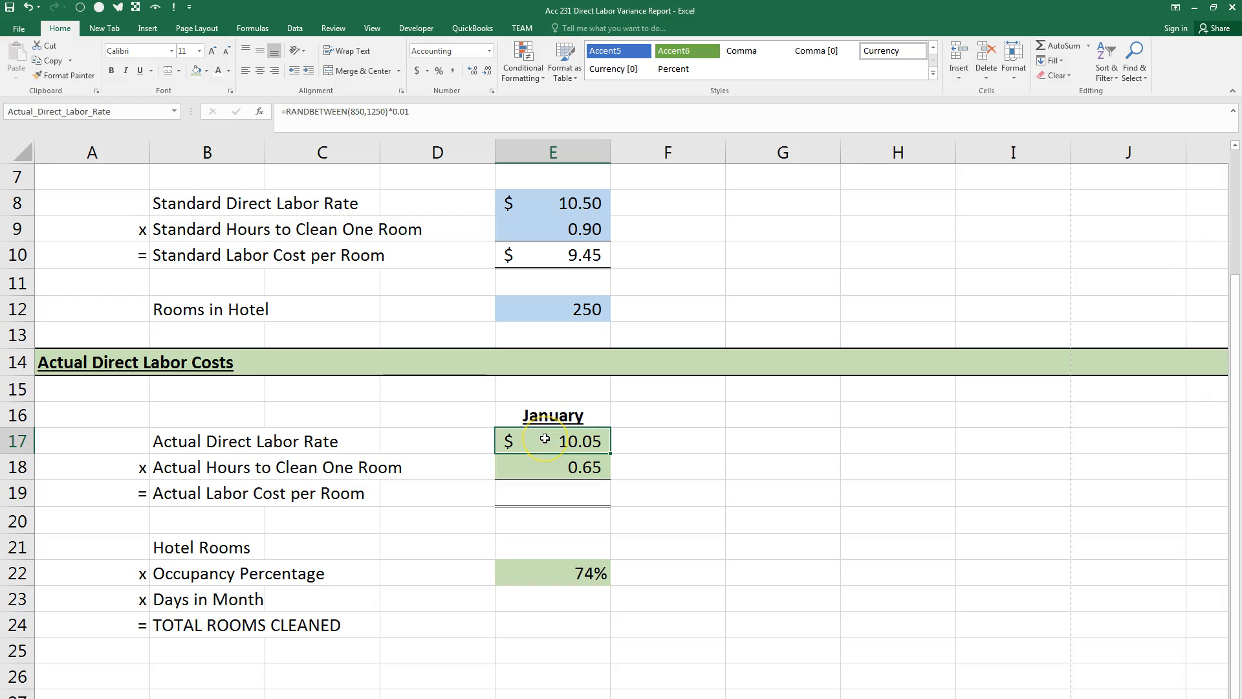
click(631, 439)
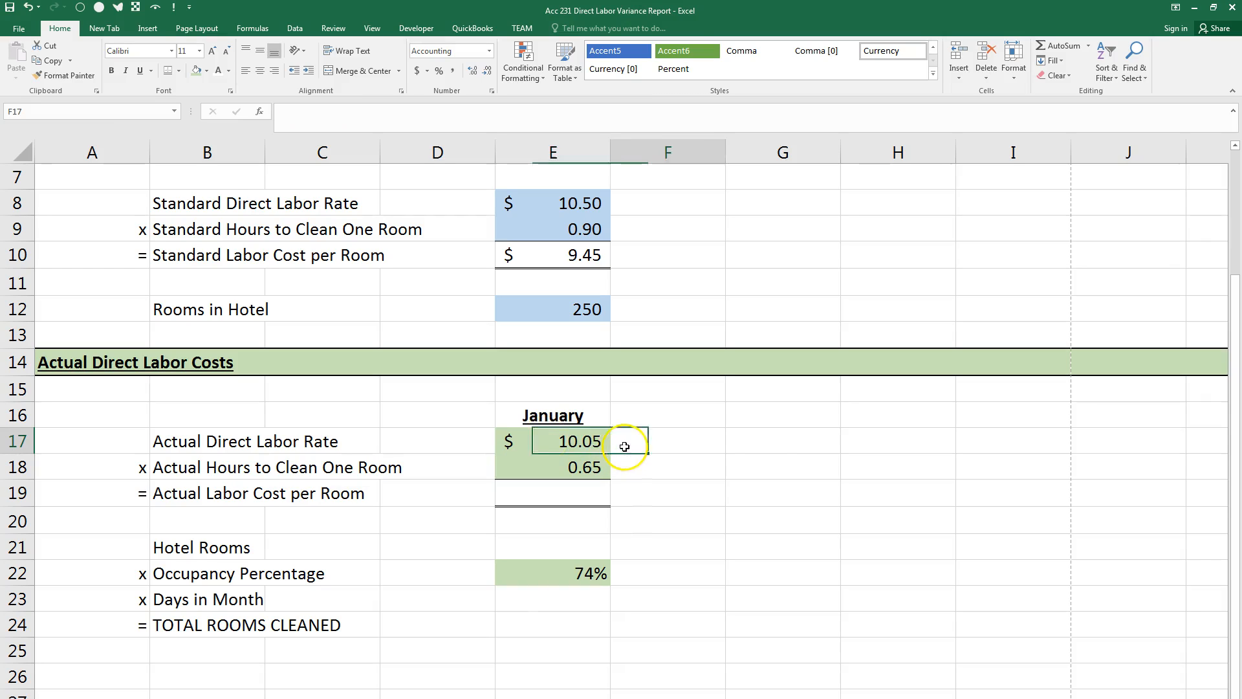
click(747, 443)
click(865, 450)
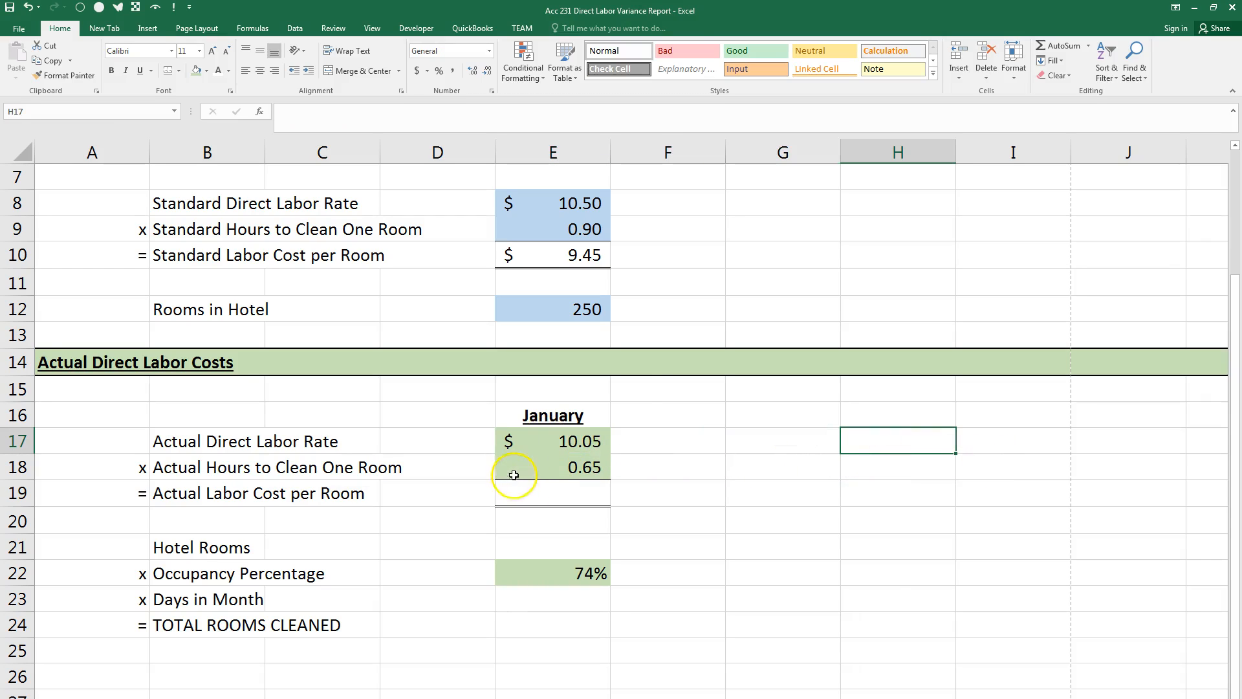
click(534, 451)
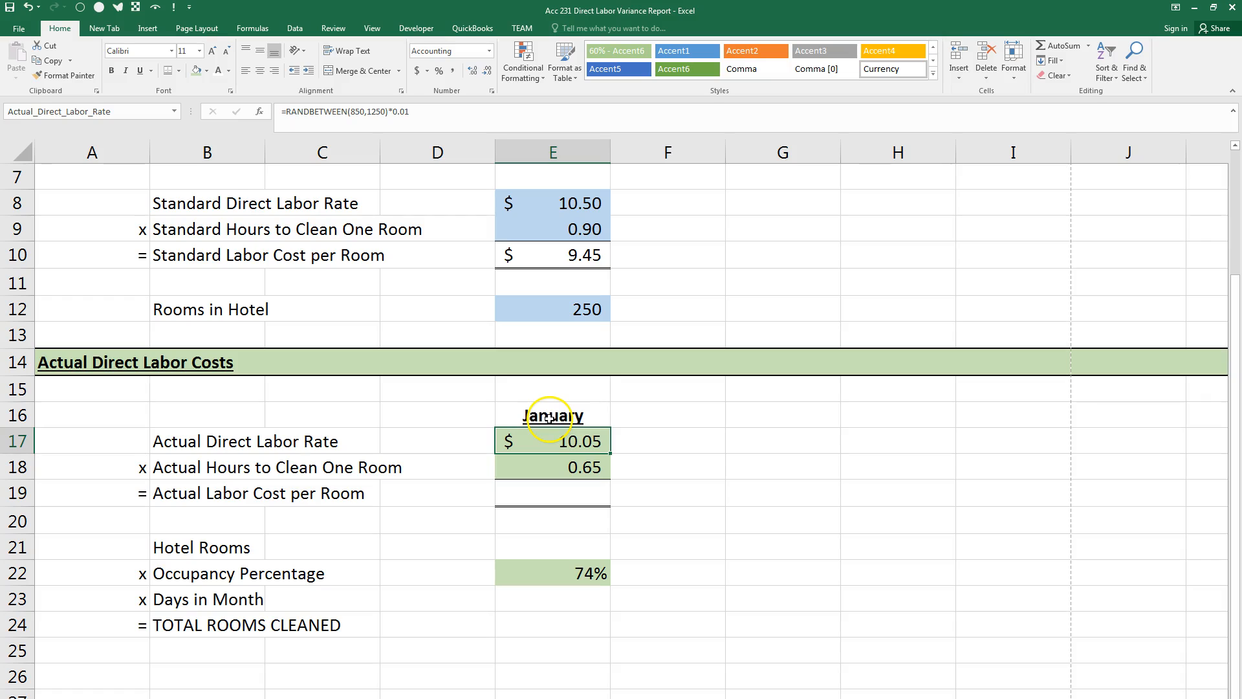
click(546, 419)
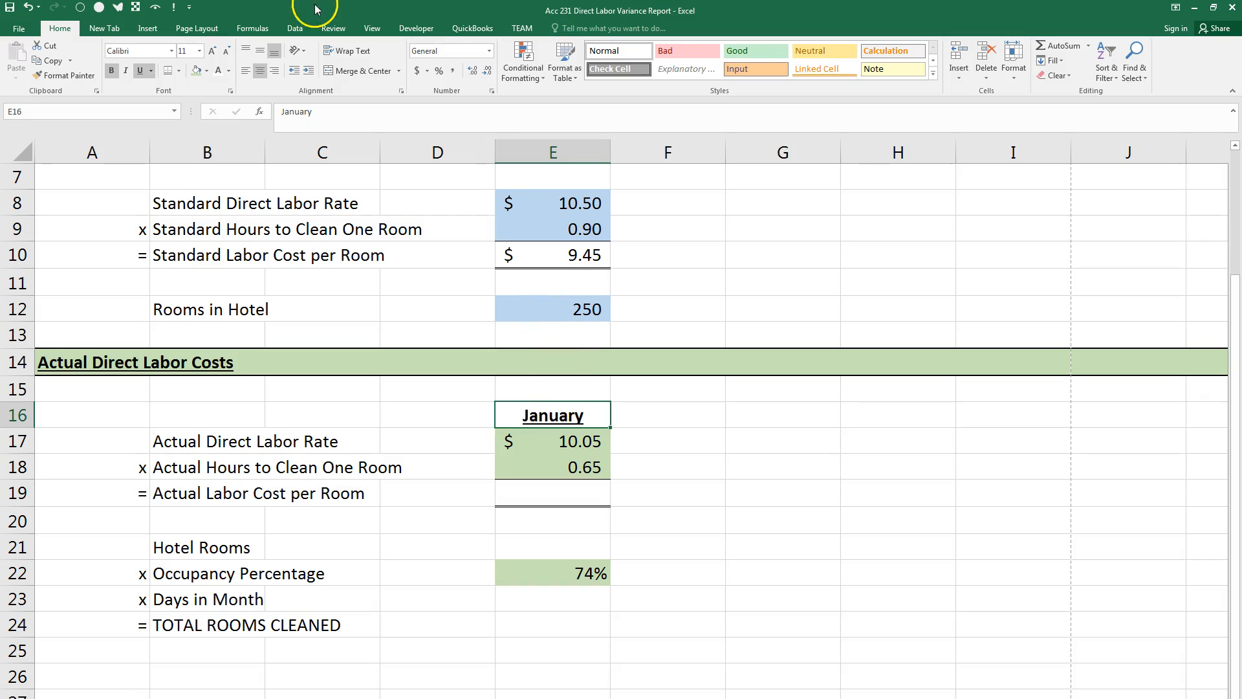
Open the Name Manager, sort the defined names by their cell references, and widen the Name column to show the full names
click(253, 28)
click(371, 60)
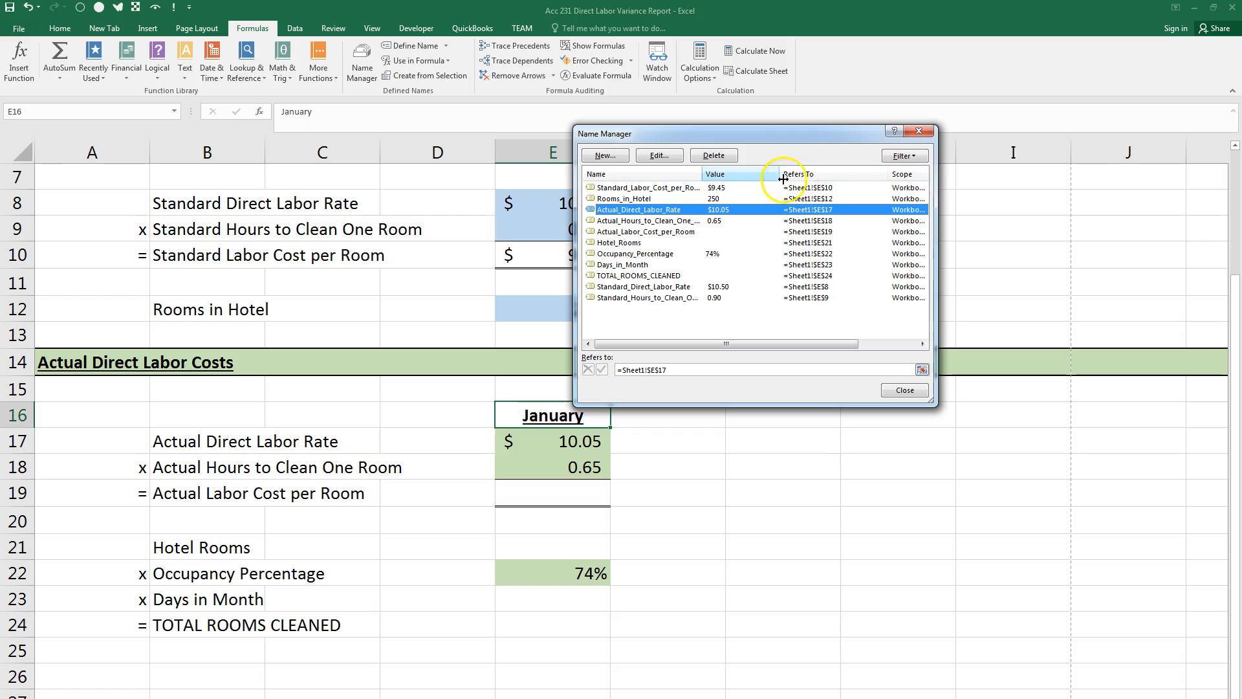
click(807, 176)
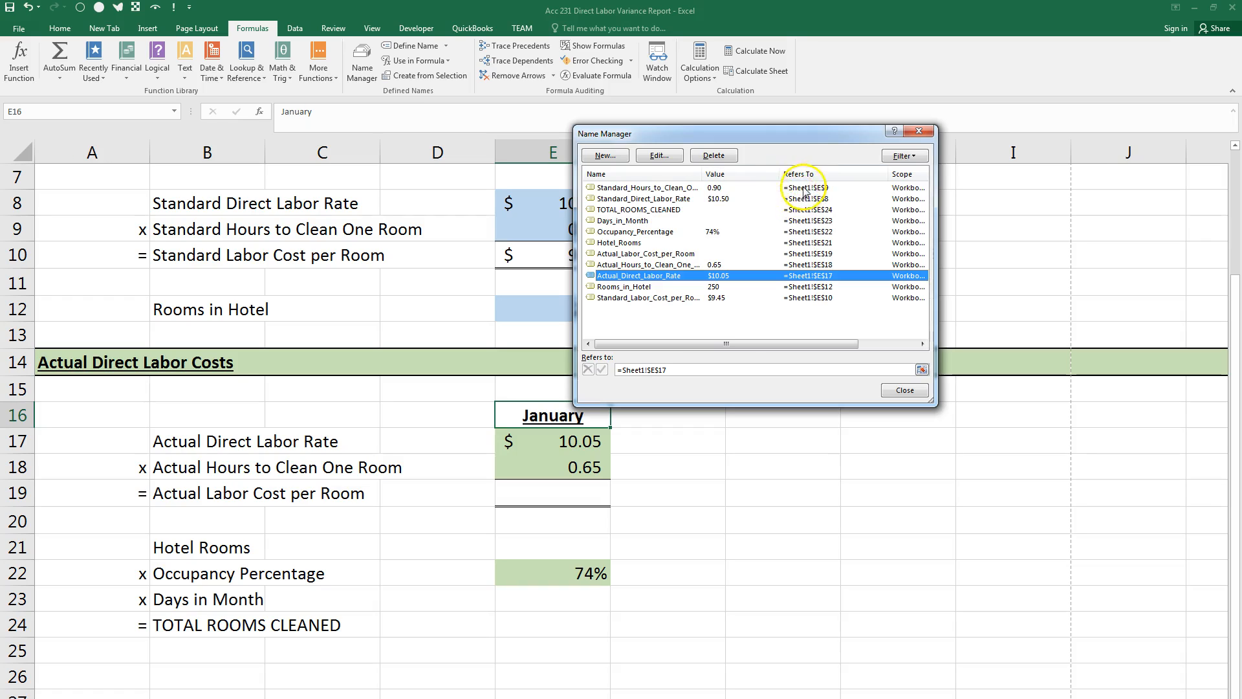
click(810, 177)
click(811, 177)
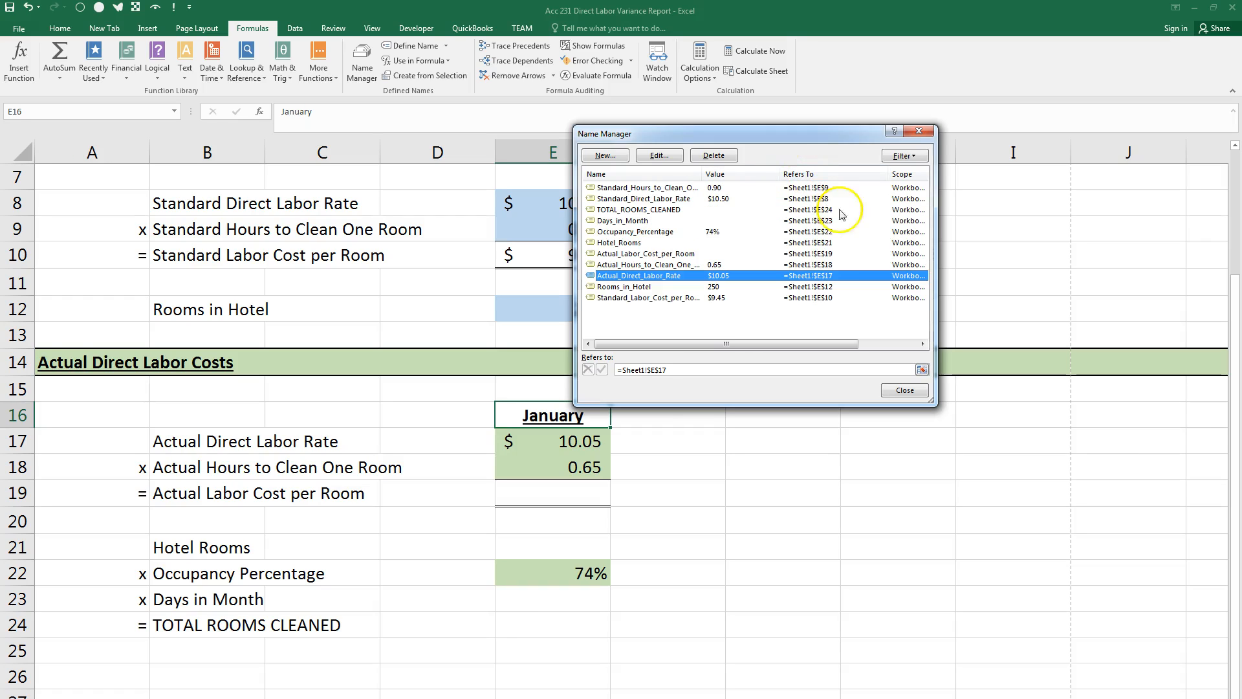
drag(703, 173, 732, 173)
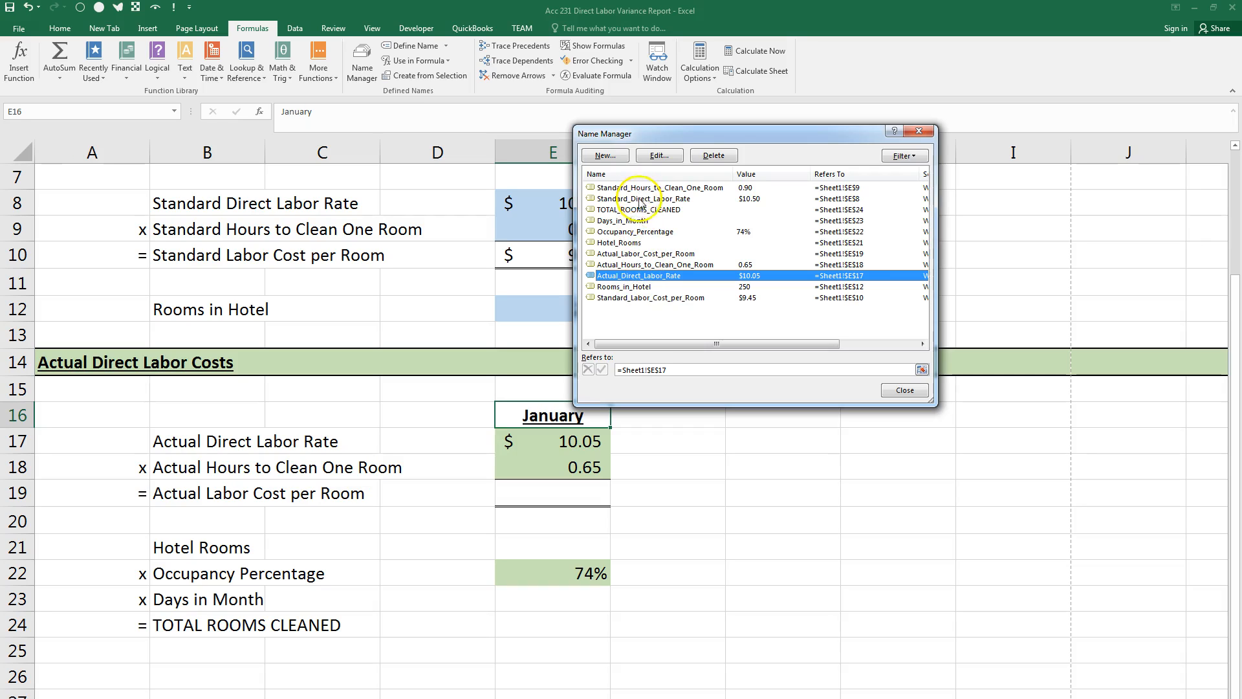
click(837, 297)
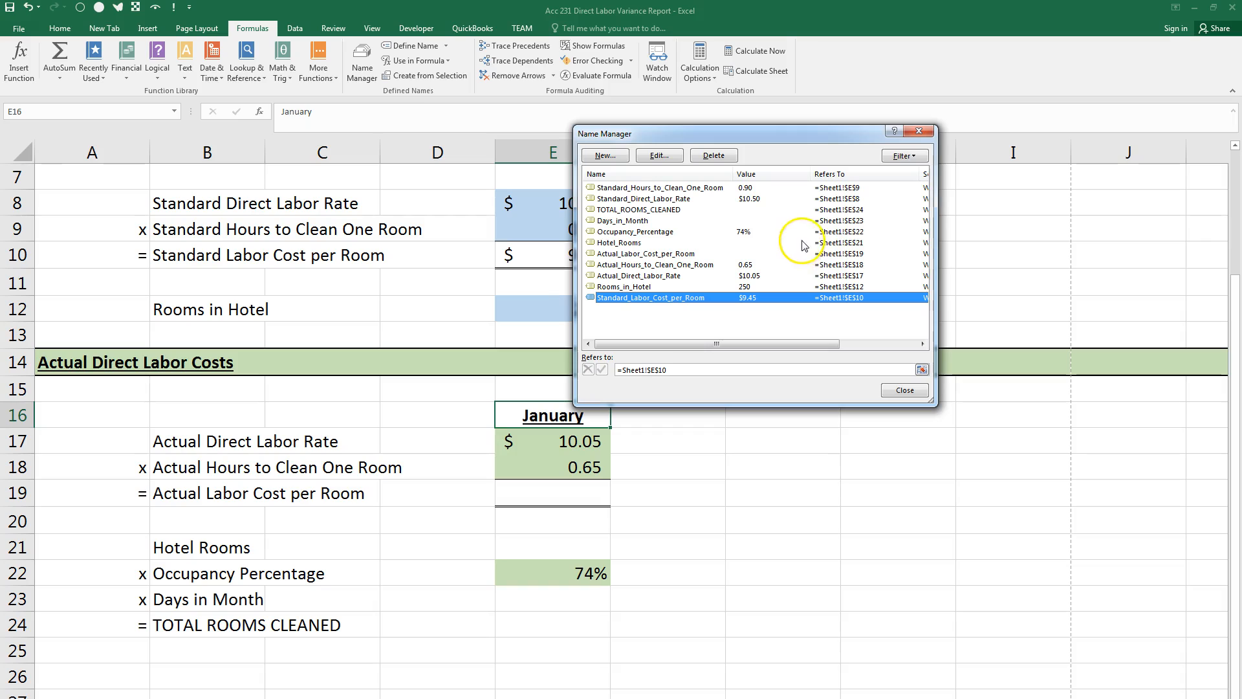
click(838, 175)
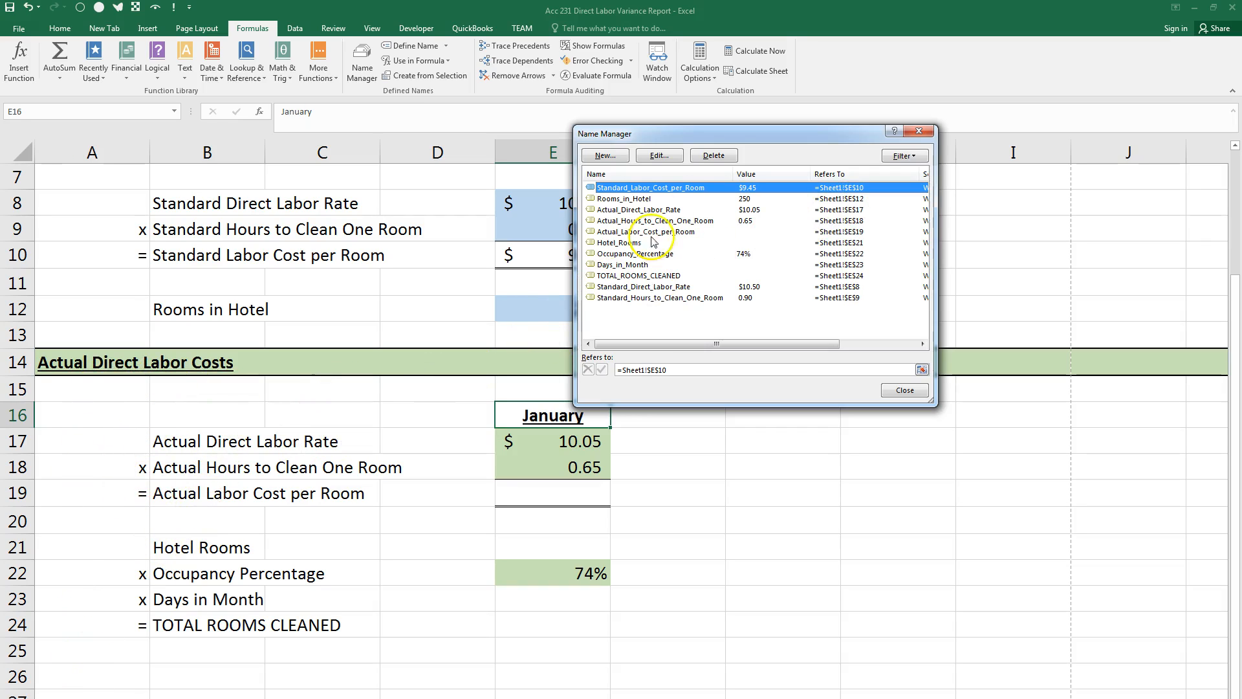
click(841, 175)
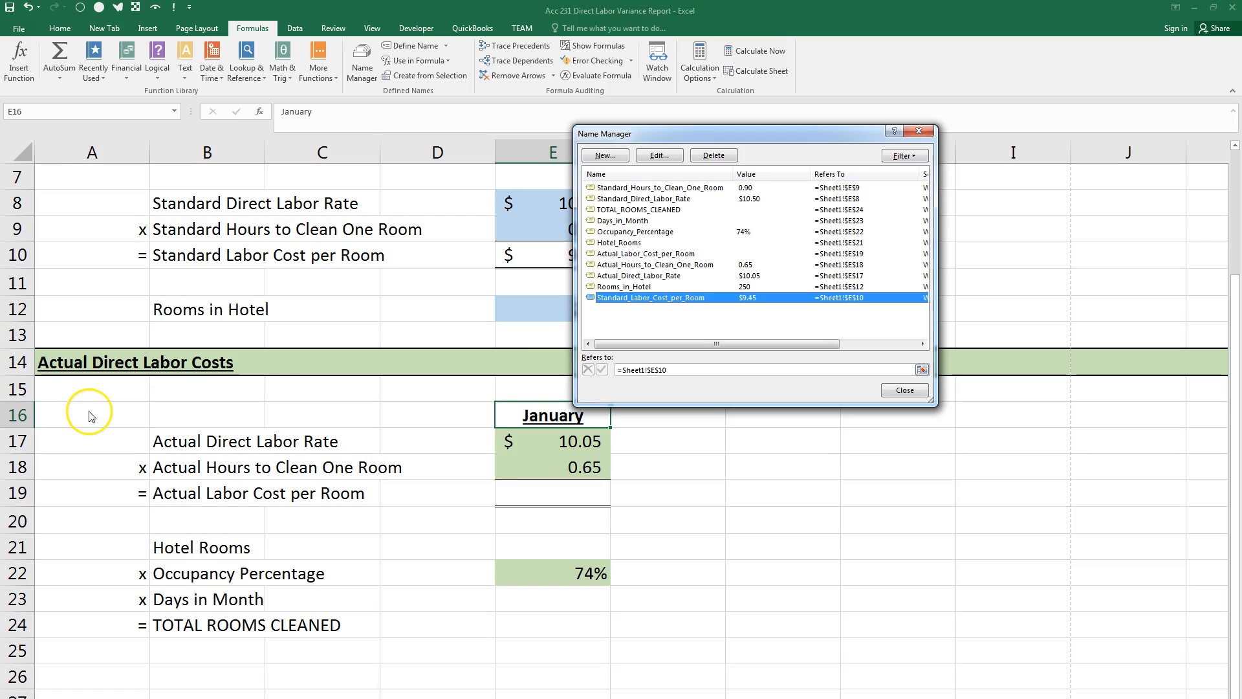
Make the column relative in the Actual_Labor_Cost_per_Room name by setting its reference to =Sheet1!E$19
click(850, 254)
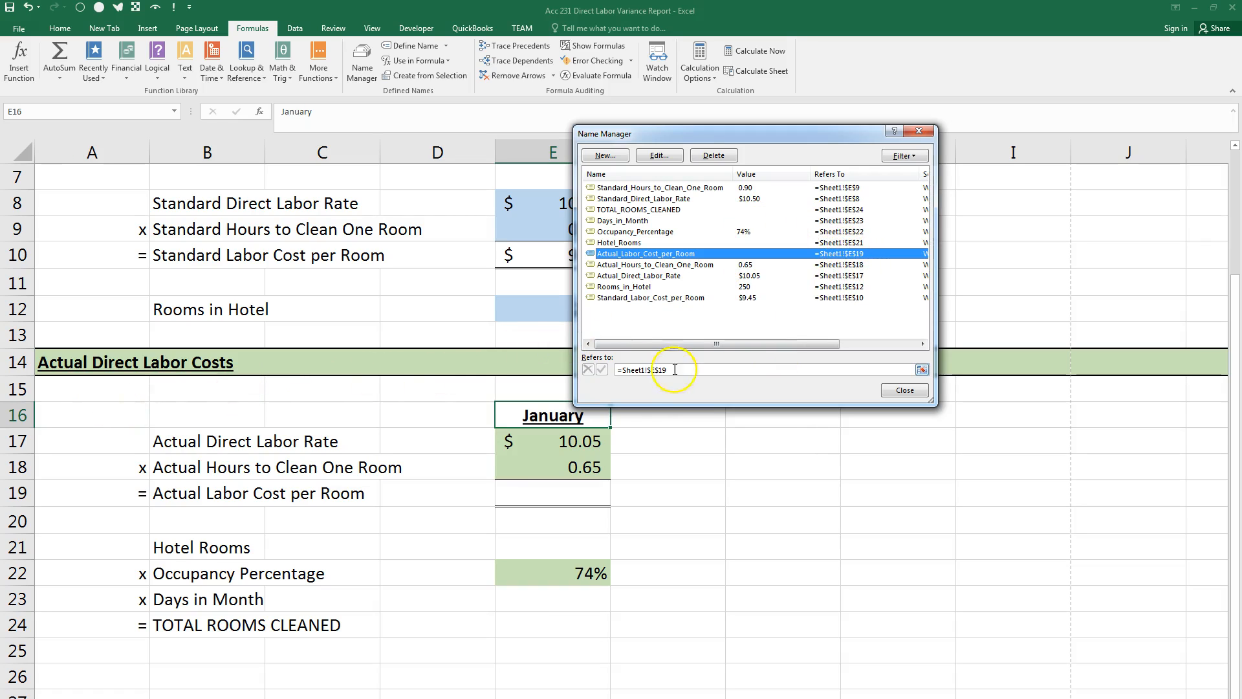
click(650, 369)
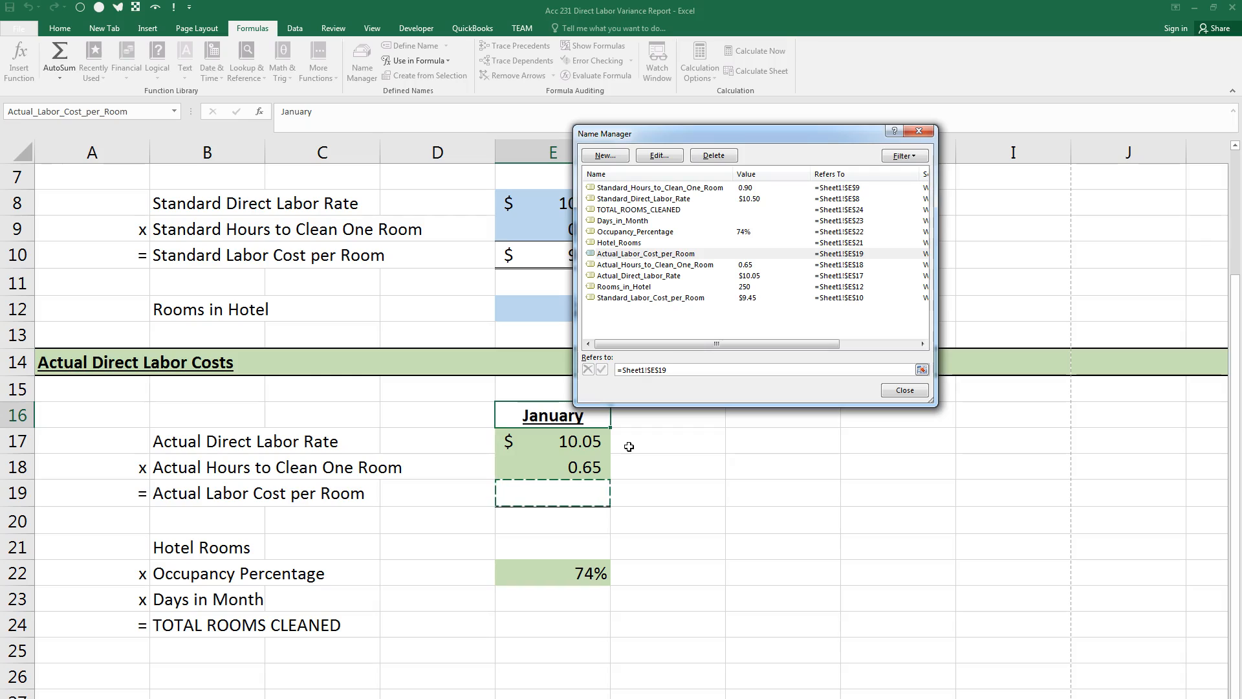
key(BackSpace)
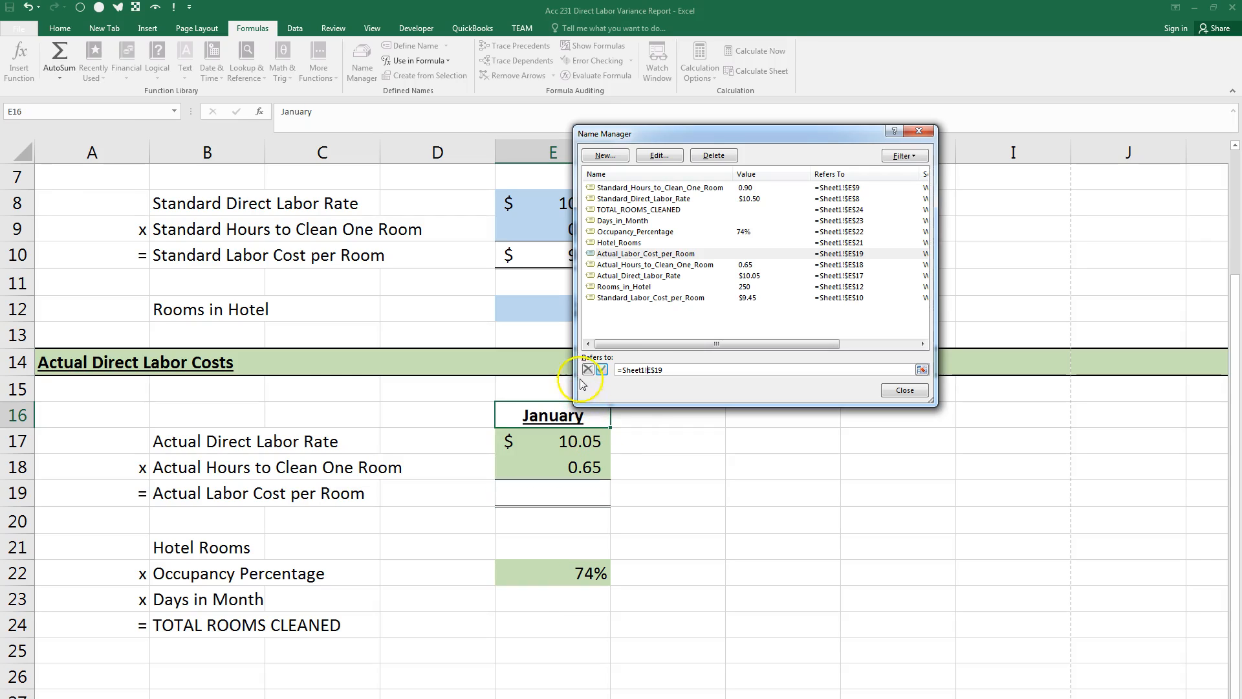
click(601, 371)
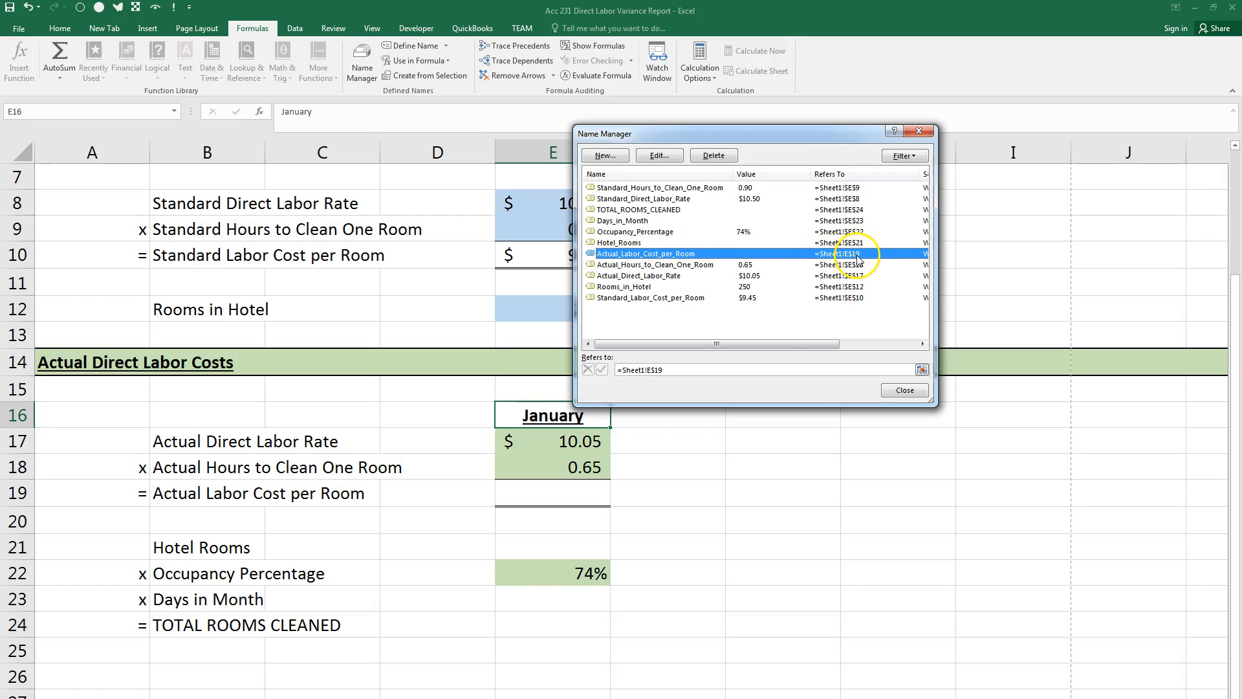
Make the column relative in the Actual_Hours_to_Clean_One_Room name by setting its reference to =Sheet1!E$18
click(678, 266)
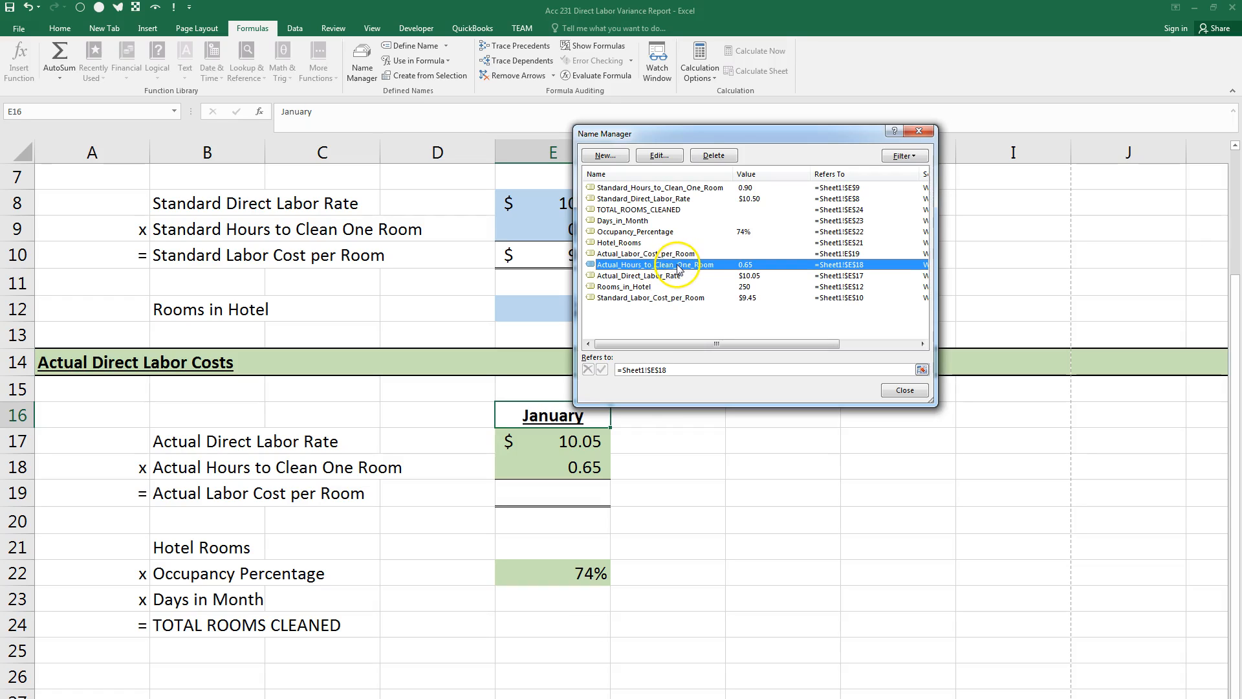
click(651, 370)
key(BackSpace)
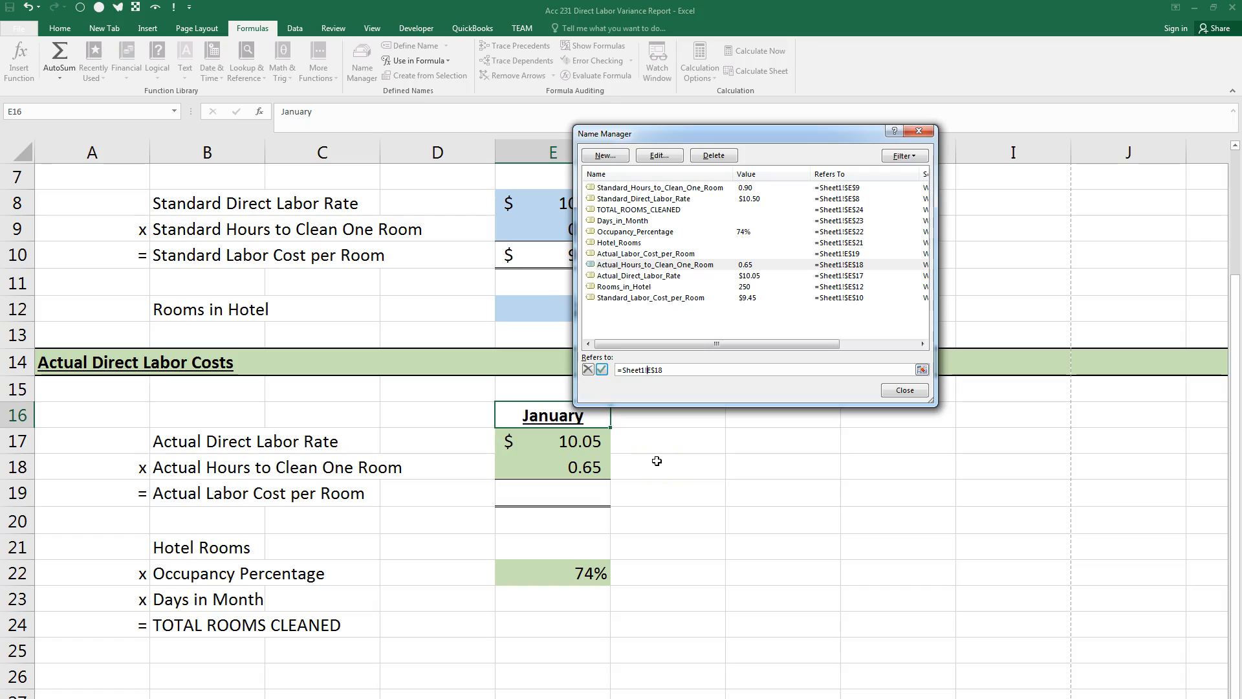
click(602, 369)
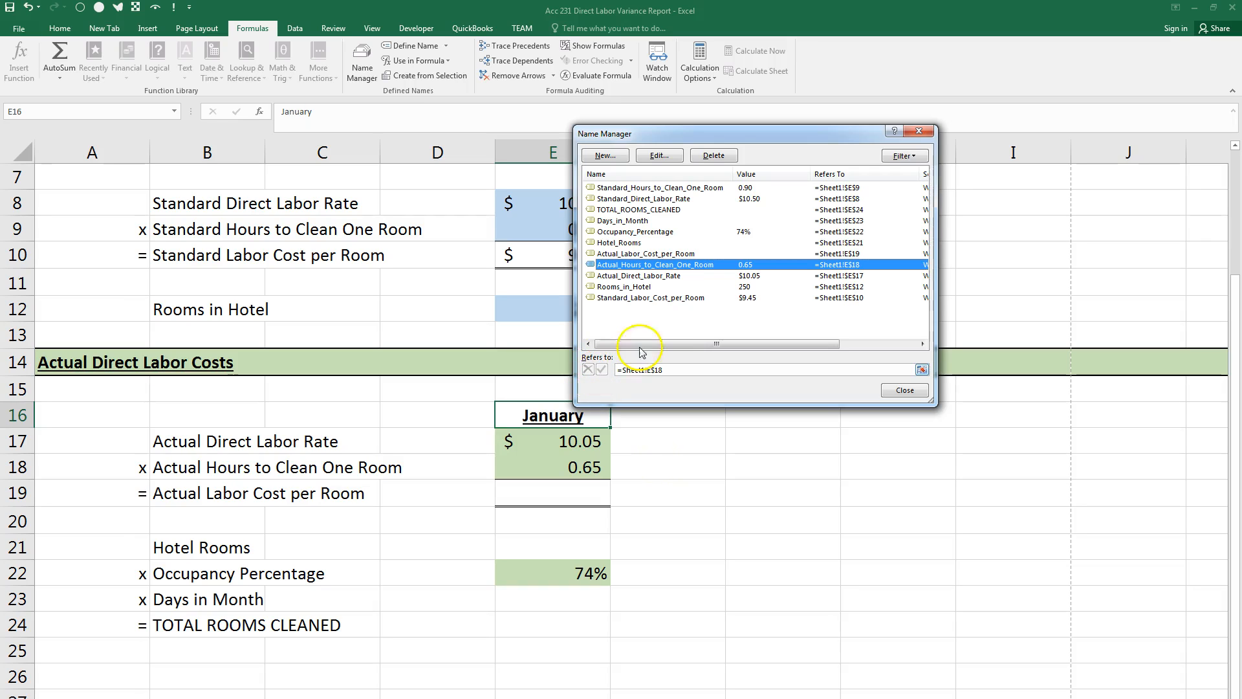
Make the column relative in the Actual_Direct_Labor_Rate name by setting its reference to =Sheet1!E$17
click(659, 277)
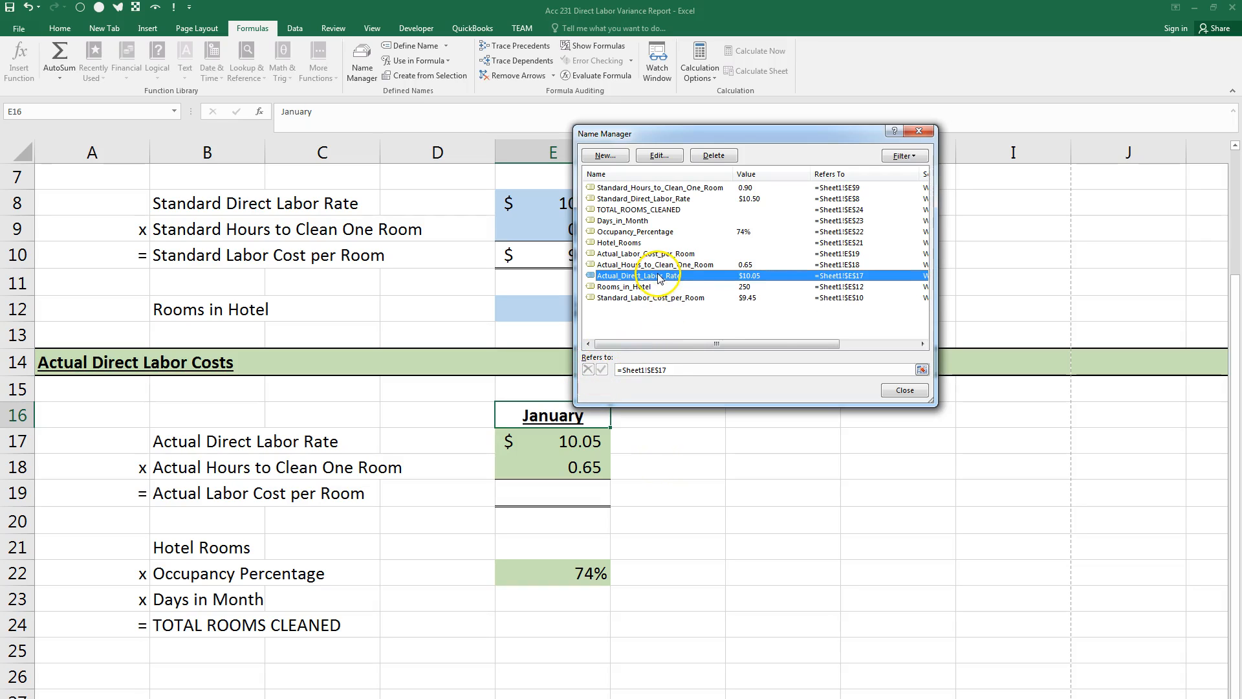
click(652, 370)
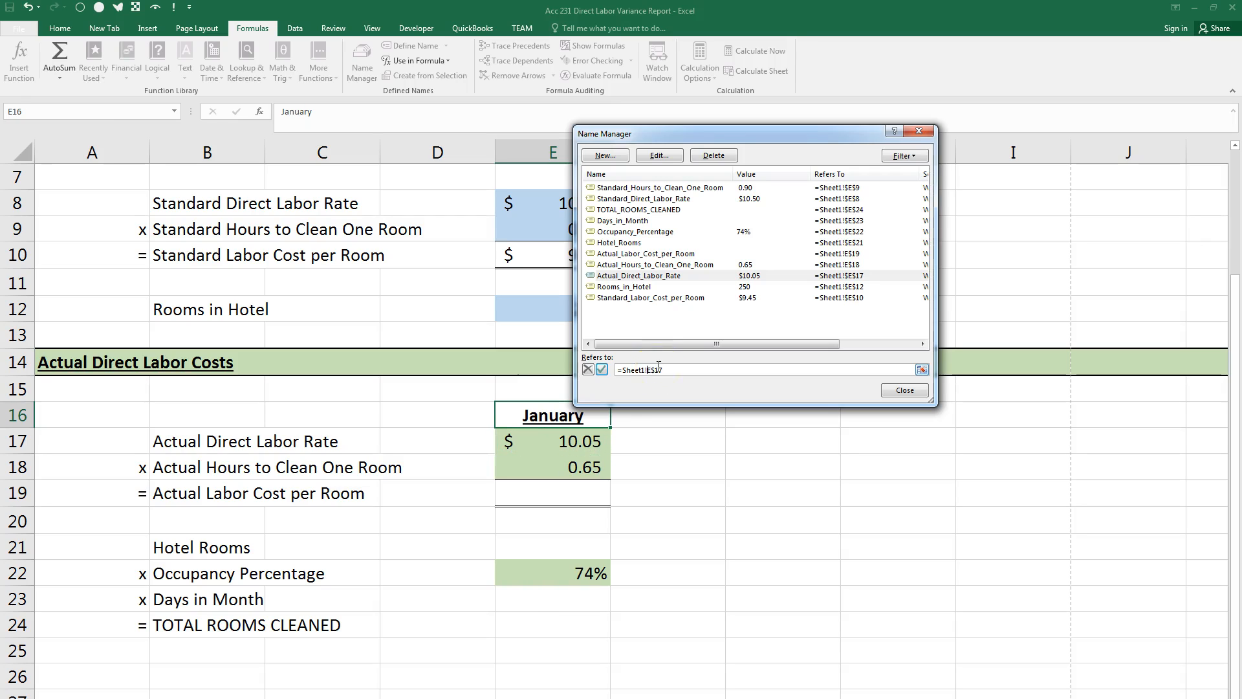
click(602, 369)
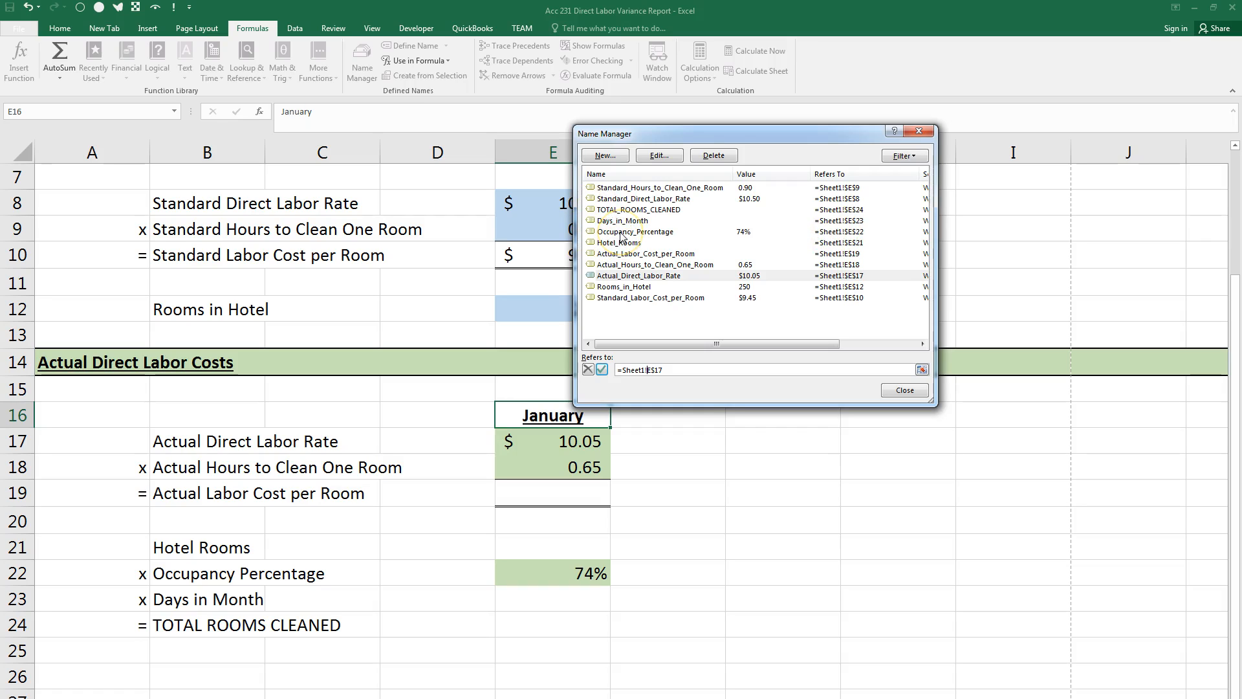
click(602, 370)
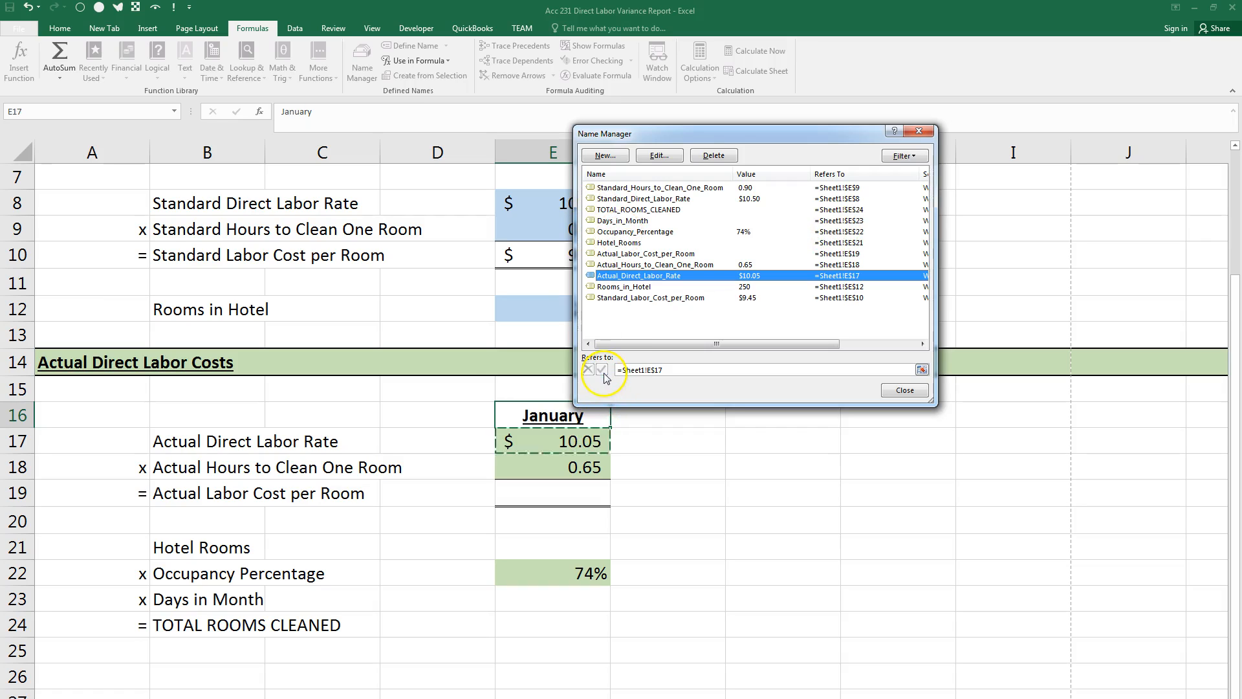
Make the column relative in the Occupancy_Percentage name by setting its reference to =Sheet1!E$22
click(627, 232)
click(652, 370)
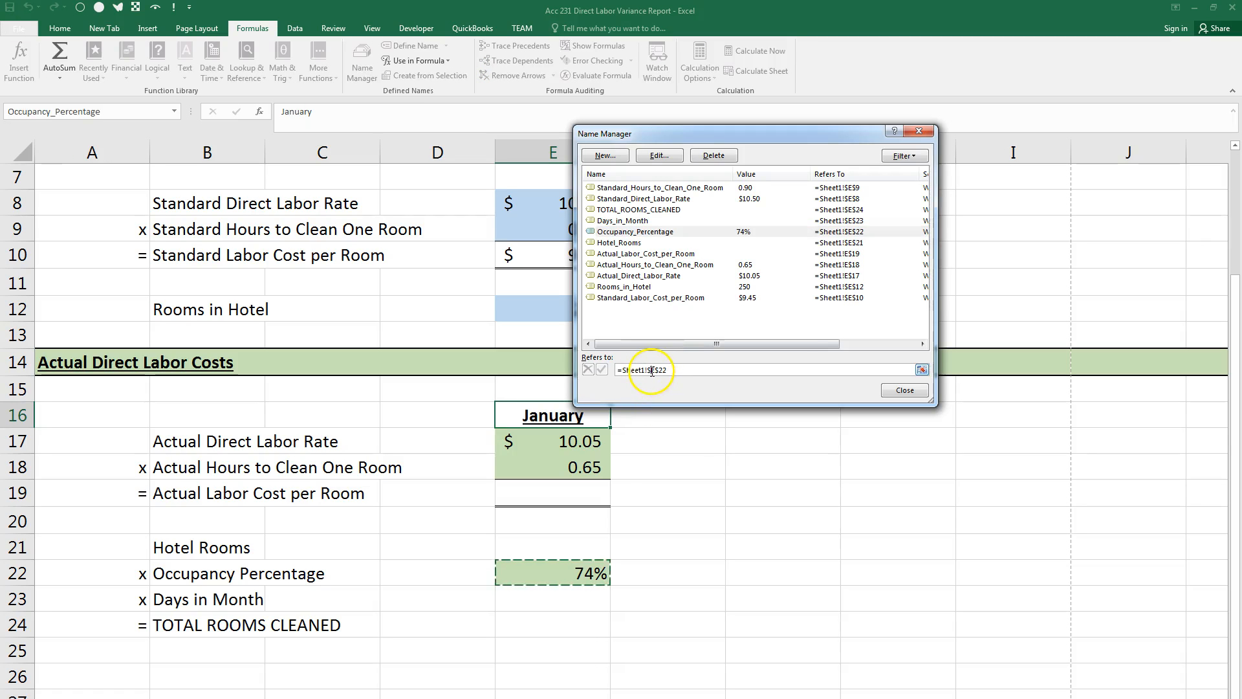
key(BackSpace)
click(602, 370)
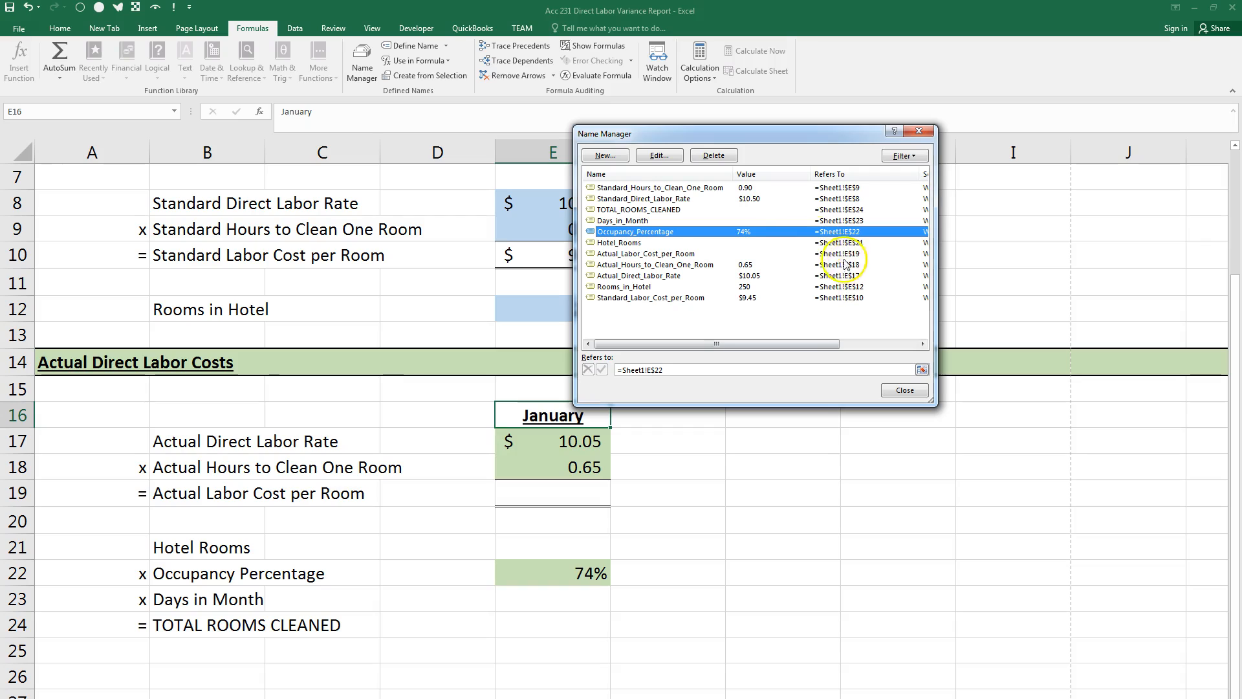
Delete the Hotel_Rooms defined name from the workbook
click(668, 246)
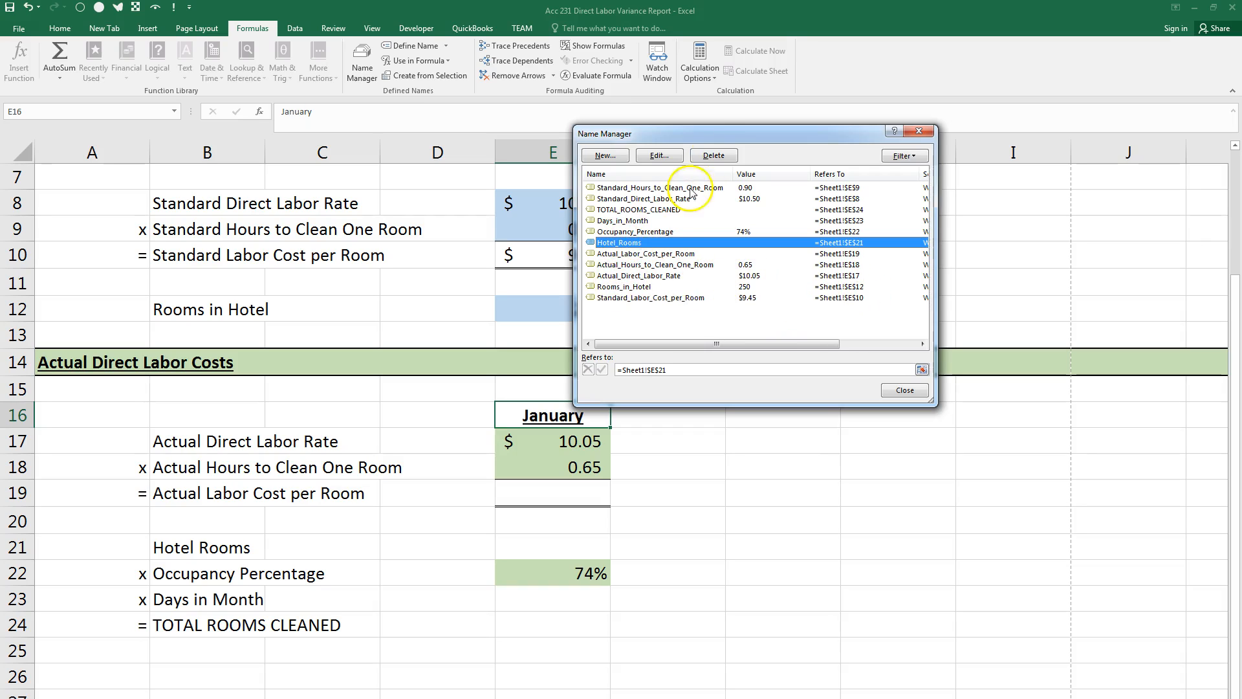
click(715, 155)
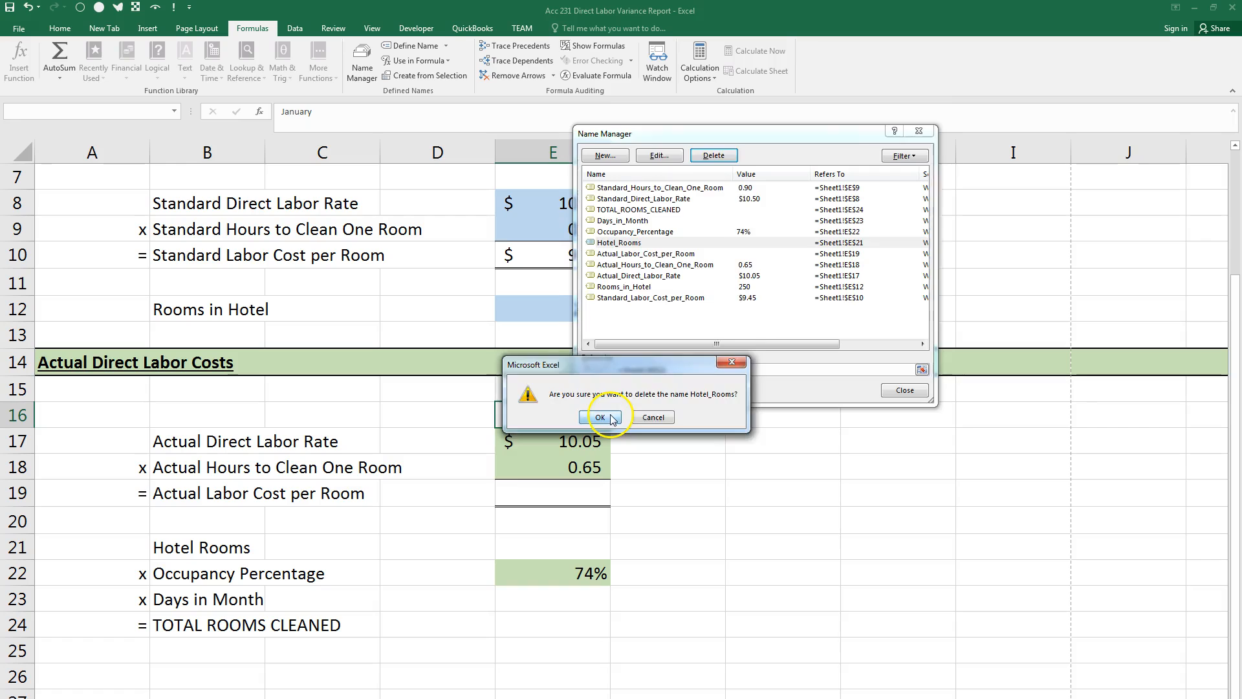
click(615, 420)
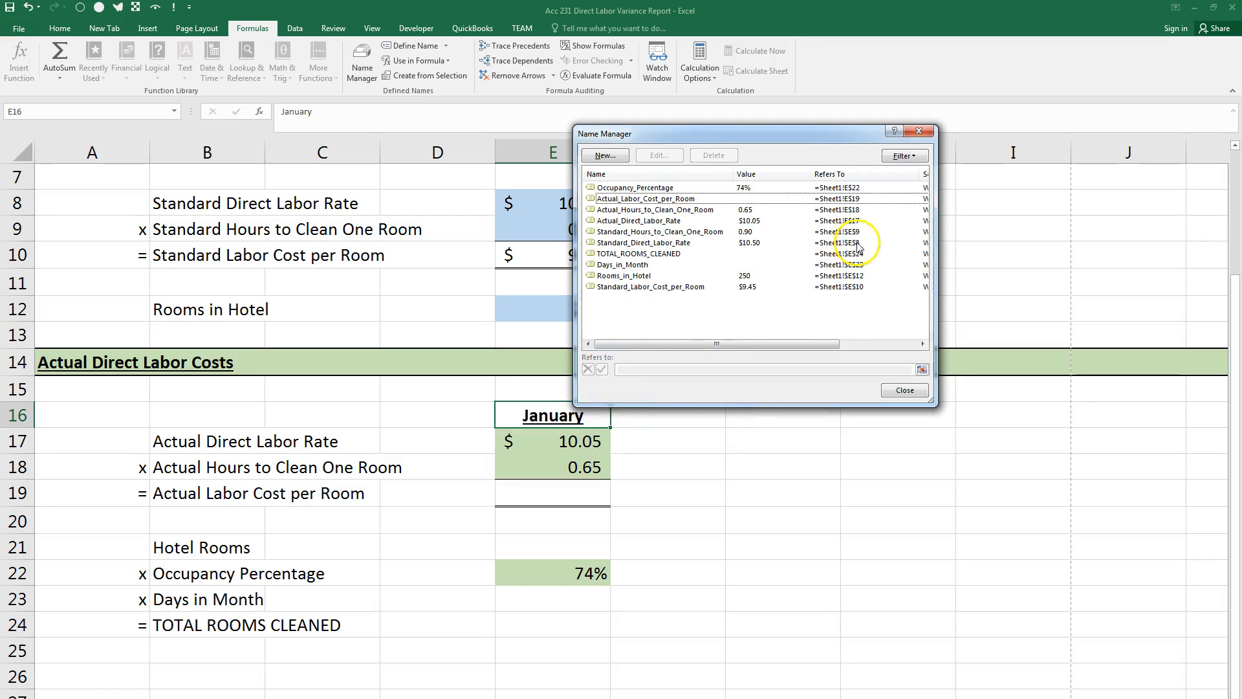
Sort the defined names by their cell references and check the references of the three Actual names and Occupancy_Percentage
click(835, 176)
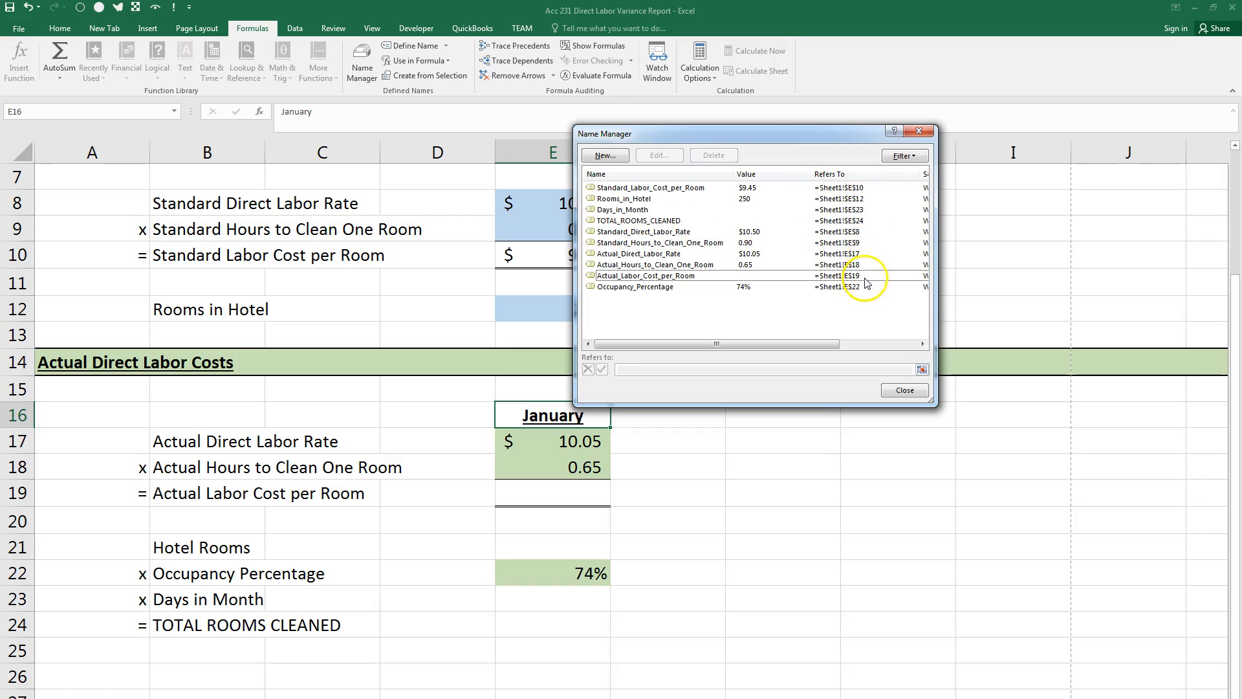
click(850, 256)
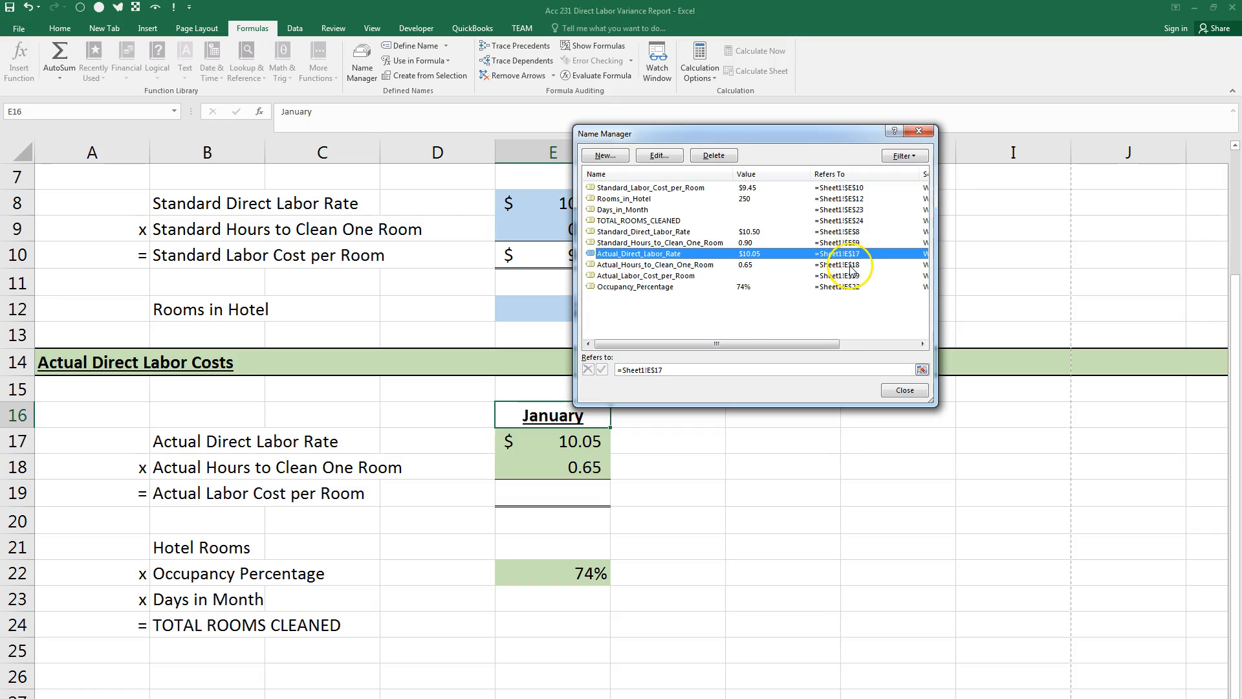
click(851, 266)
click(849, 276)
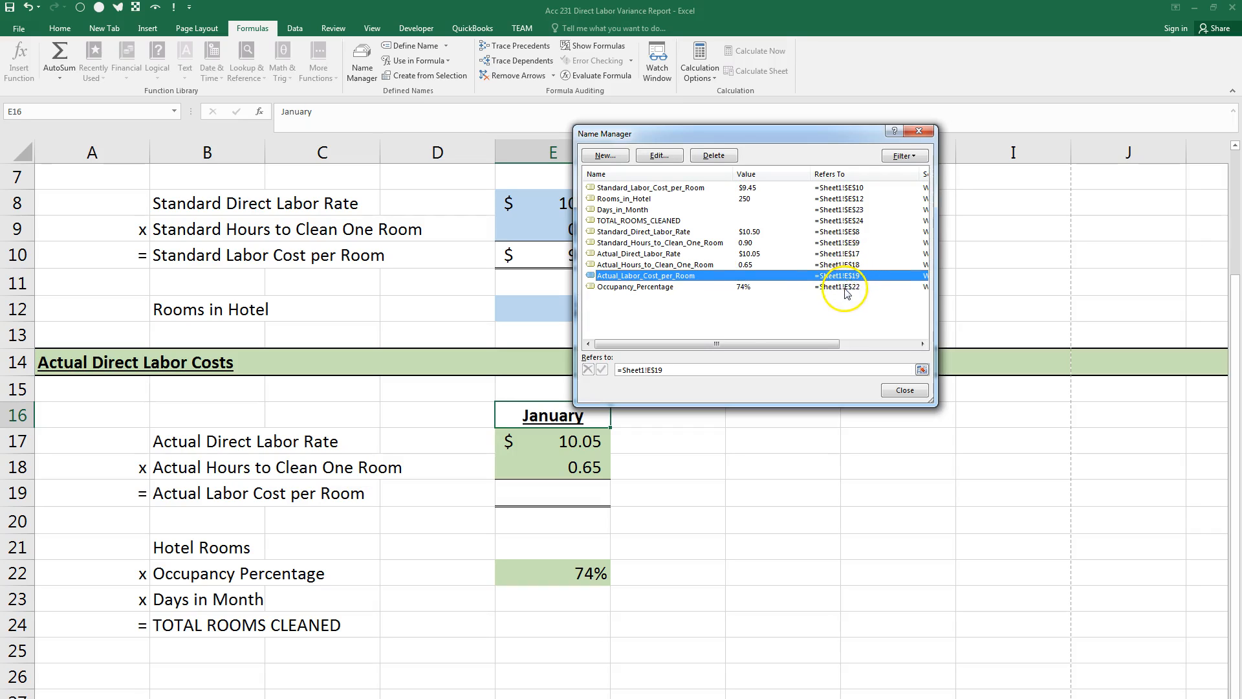
click(848, 289)
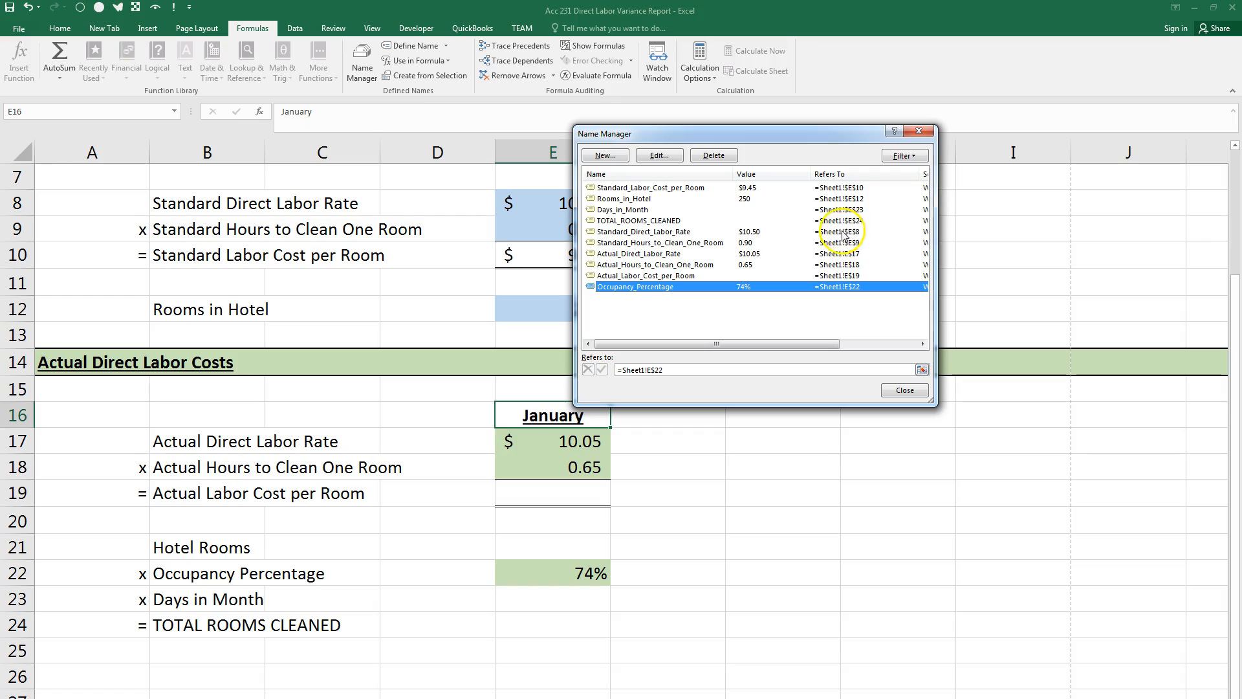
Make the column relative in the TOTAL_ROOMS_CLEANED name by setting its reference to =Sheet1!E$24
click(659, 221)
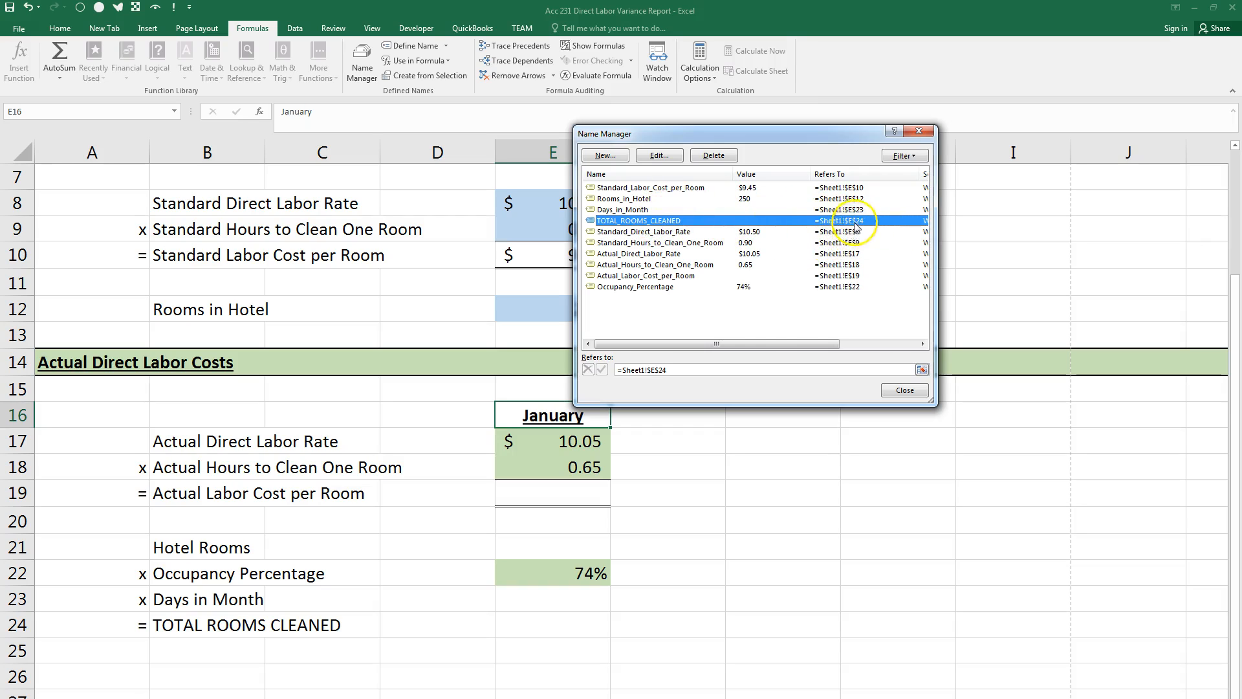
click(648, 369)
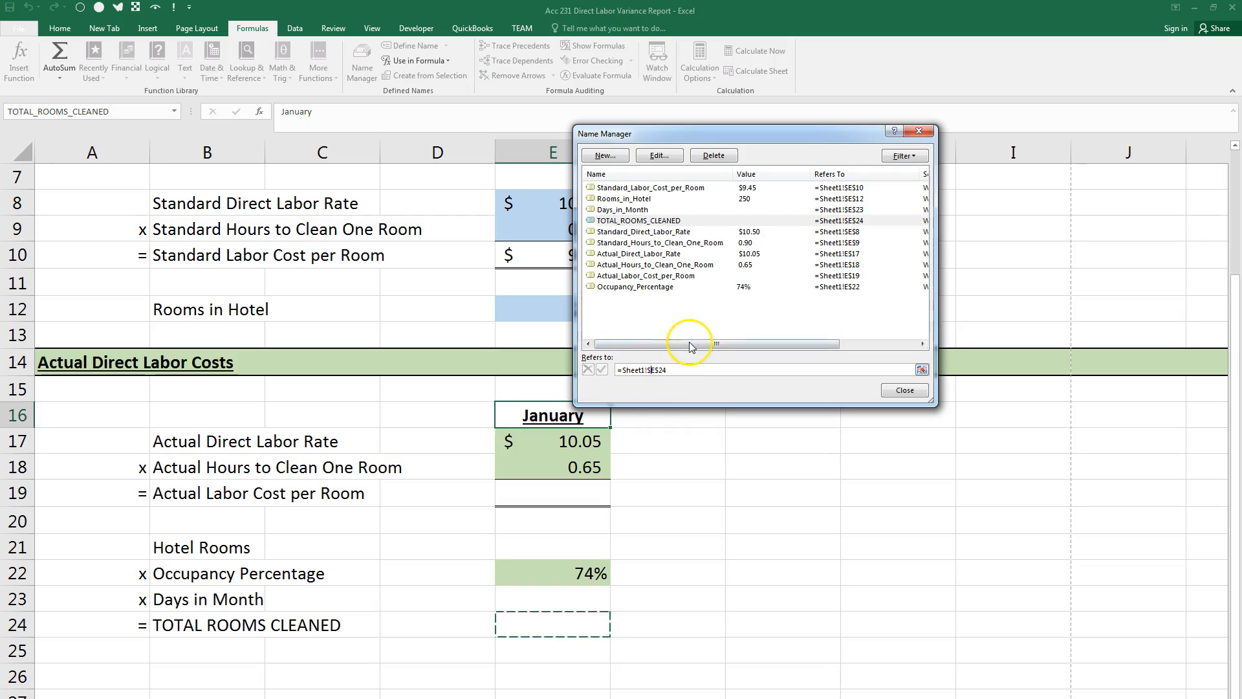
key(BackSpace)
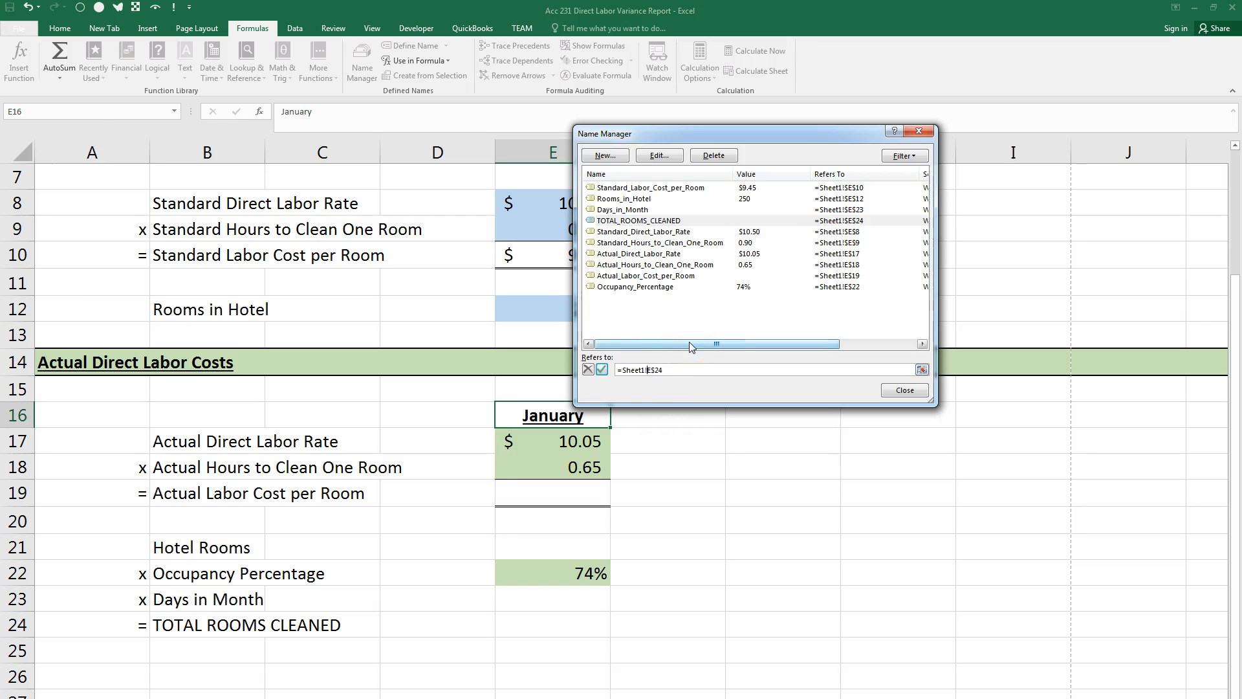
click(601, 370)
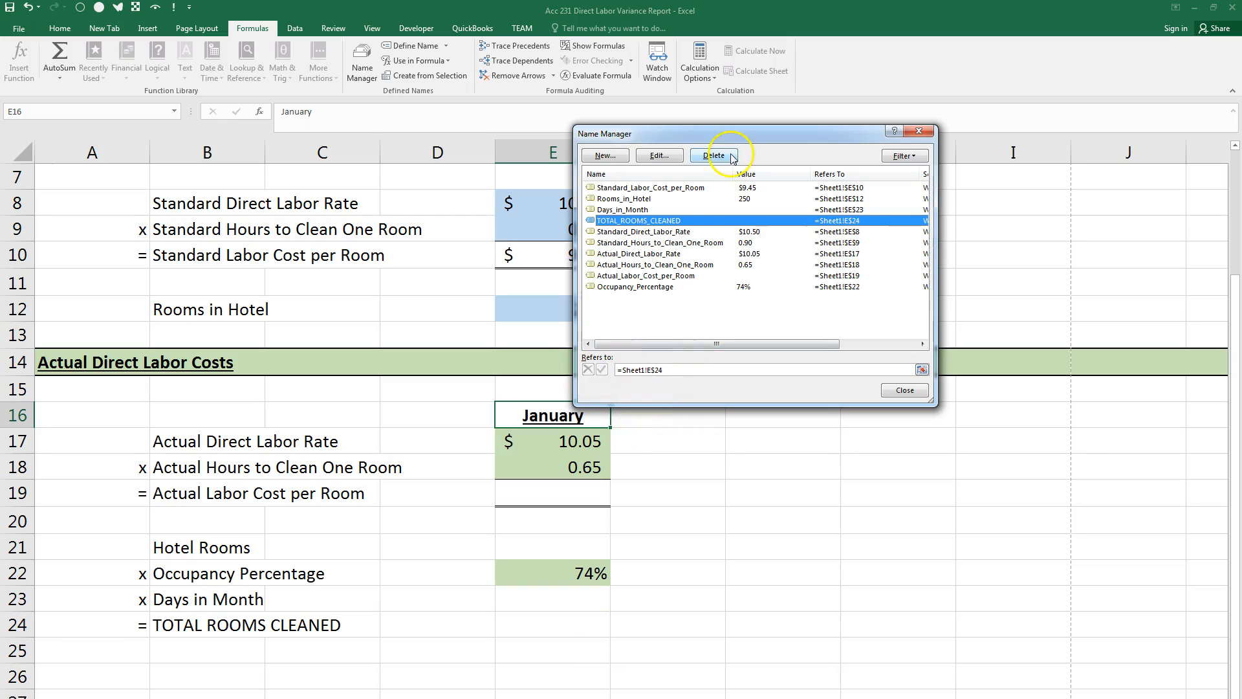
Make the column relative in the Days_in_Month name by setting its reference to =Sheet1!E$23
click(844, 209)
click(651, 369)
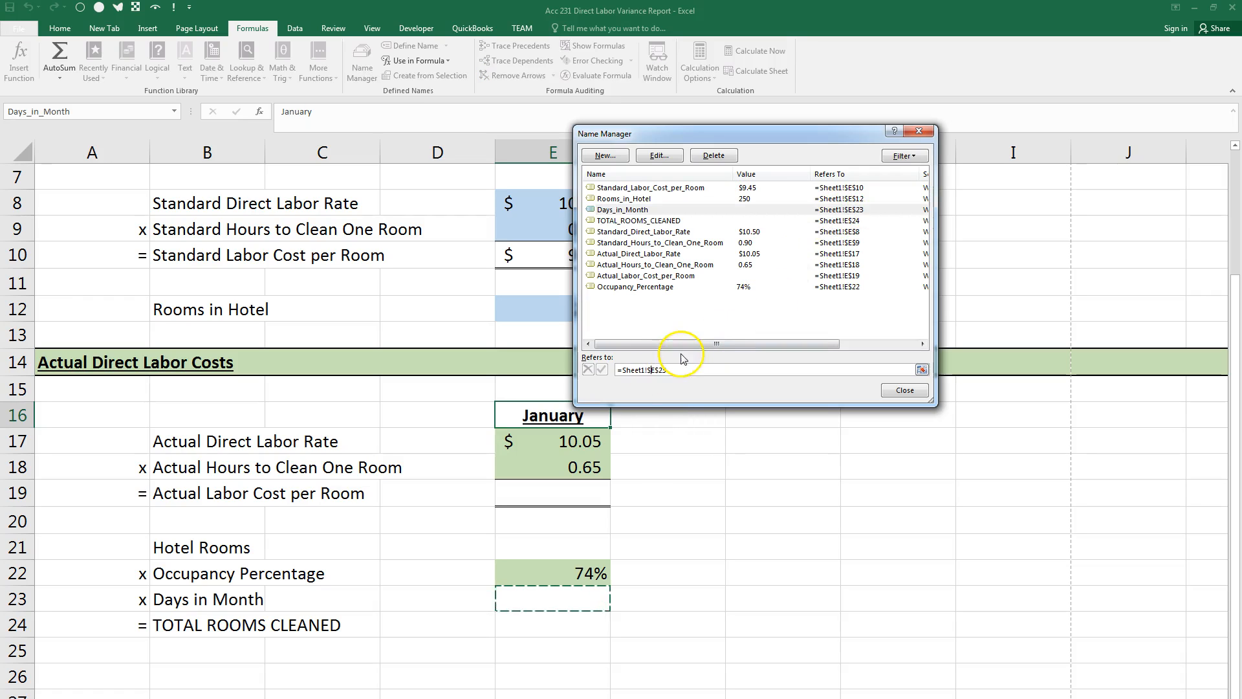
key(F4)
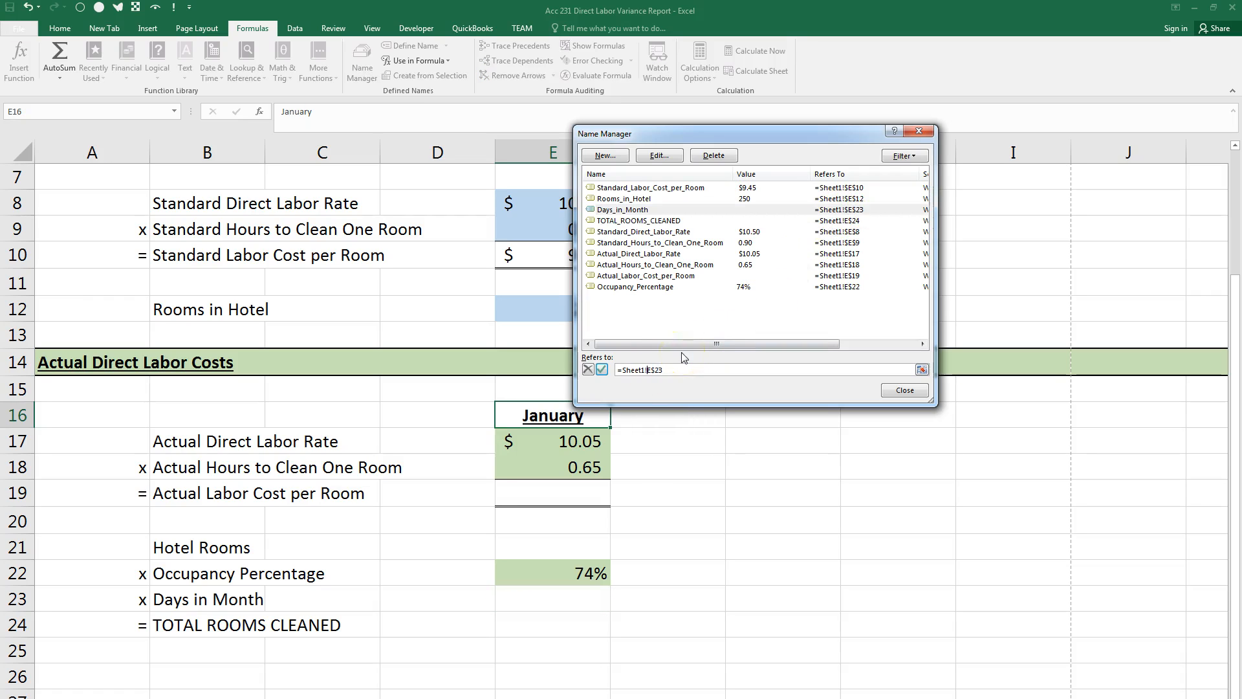
click(601, 370)
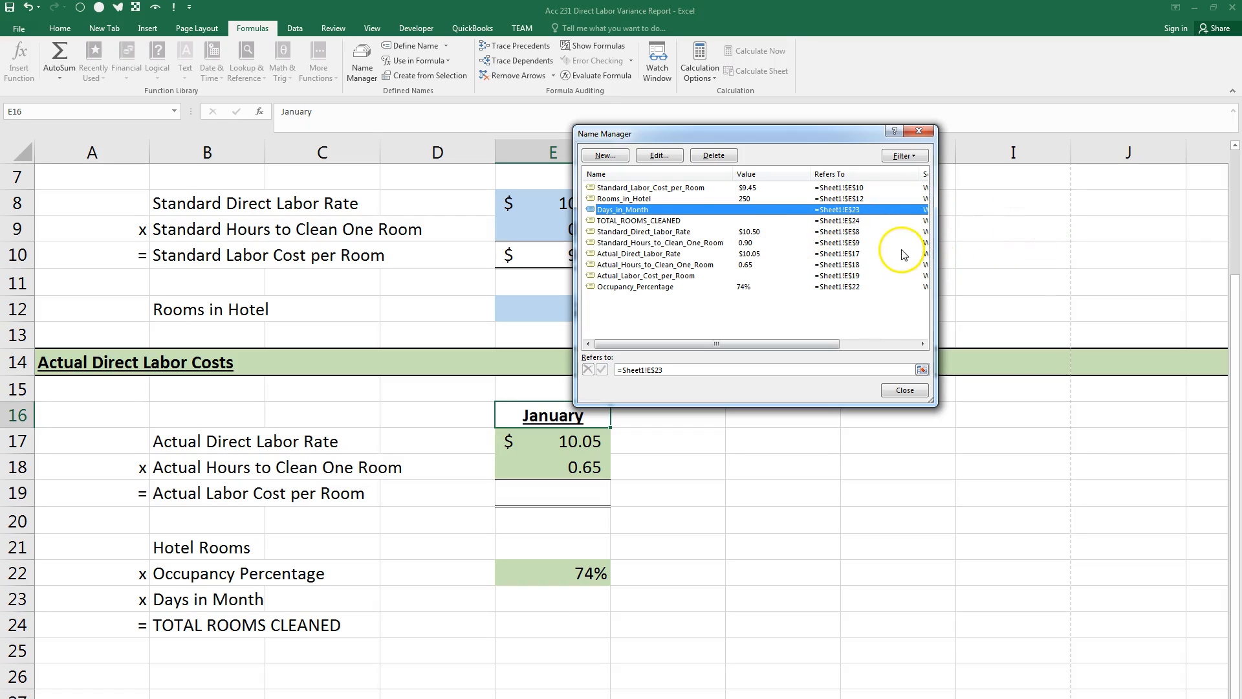
Check the references of the three Standard names and Rooms_in_Hotel, and close the Name Manager
click(878, 233)
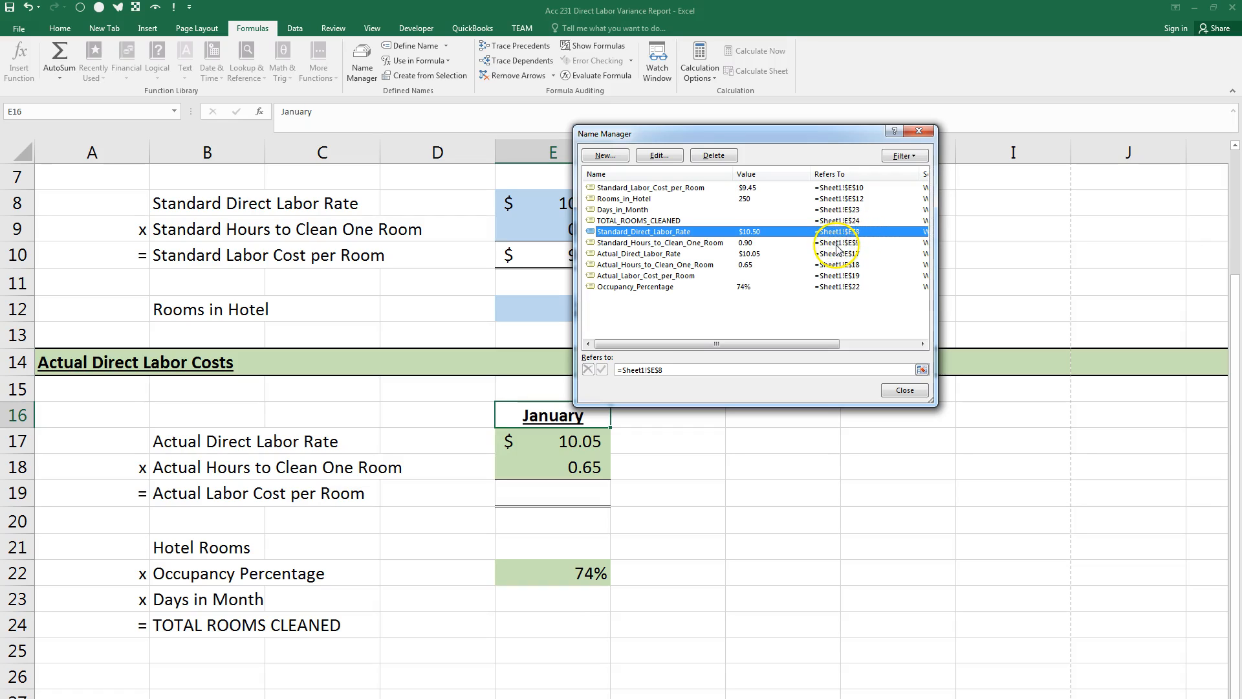
click(838, 243)
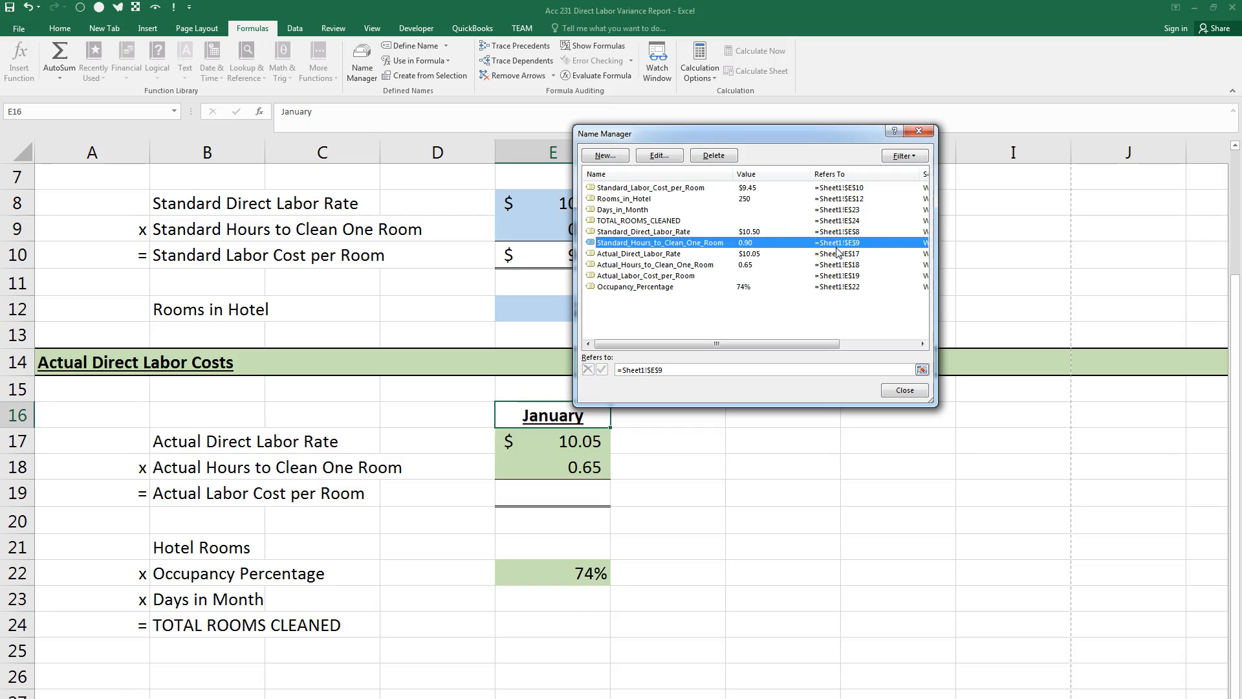
click(841, 188)
click(834, 199)
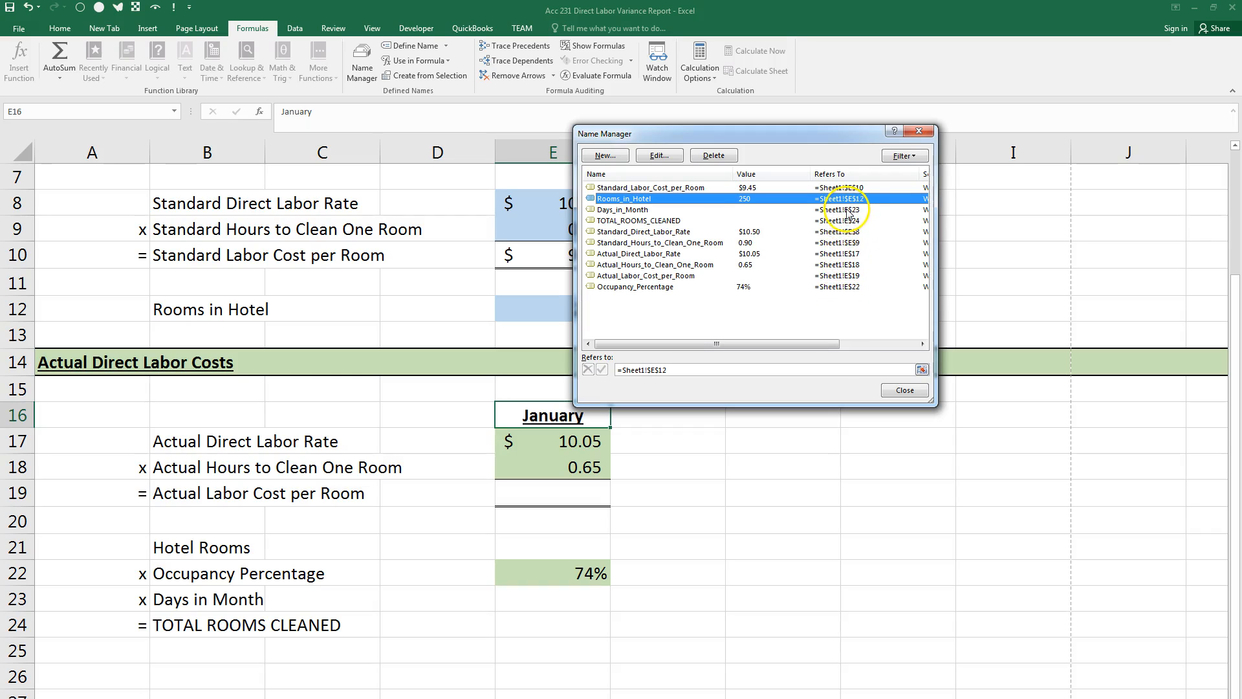
click(906, 389)
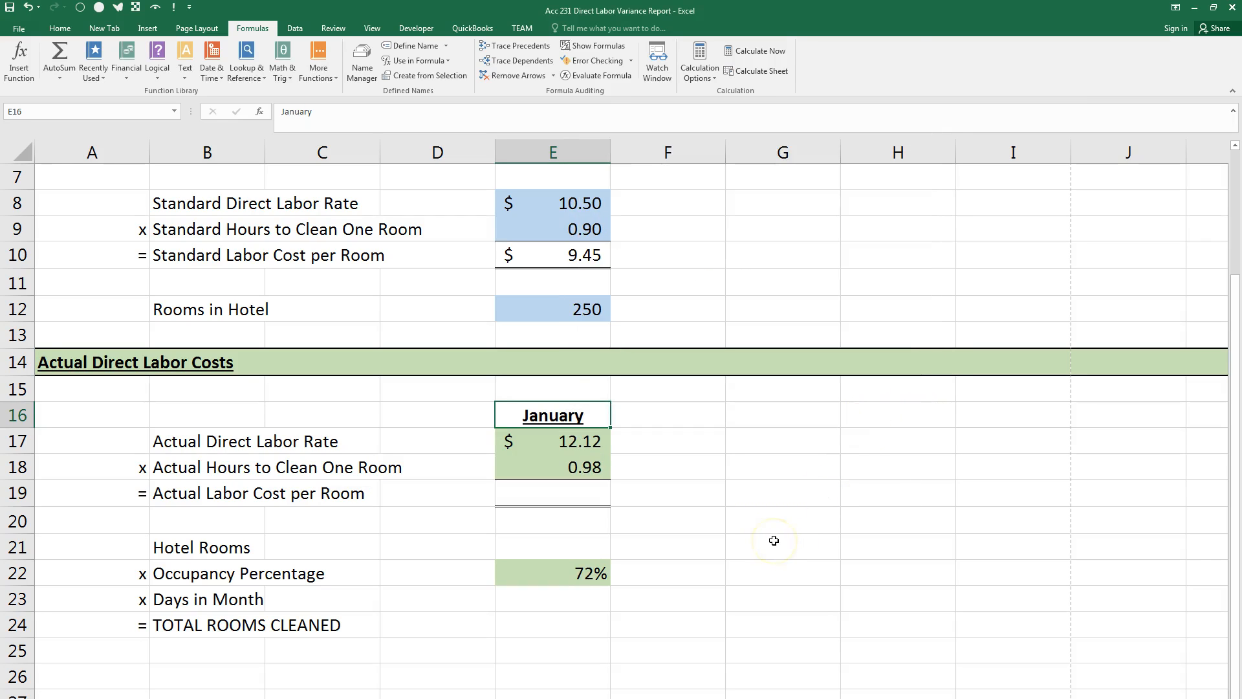
Calculate January's Actual Labor Cost per Room in E19 with pasted names as =Actual_Direct_Labor_Rate*Actual_Hours_to_Clean_One_Room
click(546, 492)
text(=)
click(565, 441)
key(BackSpace)
key(BackSpace)
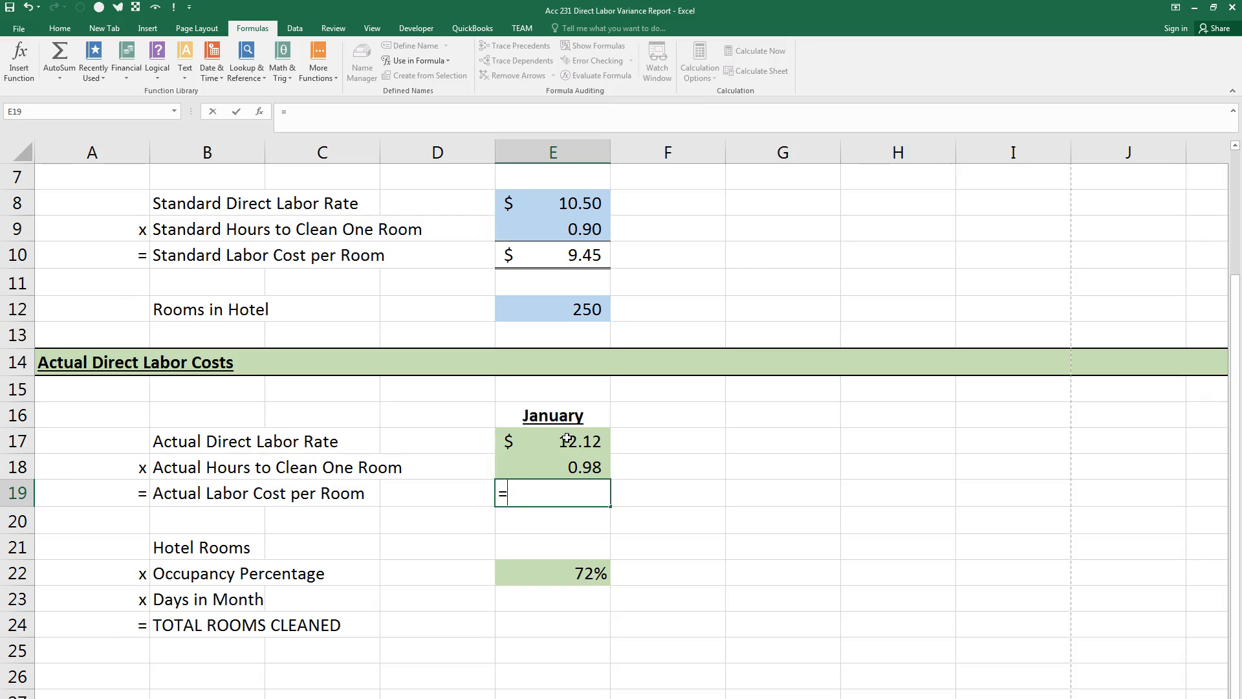
key(F3)
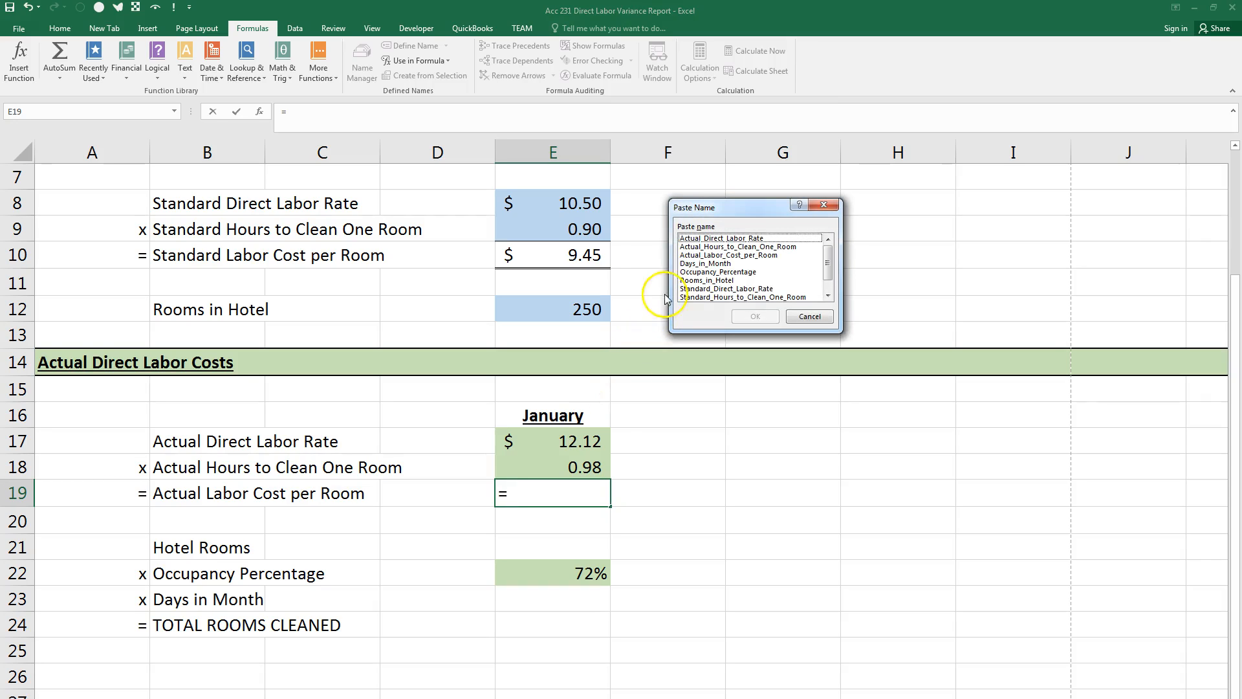
click(703, 238)
double_click(704, 239)
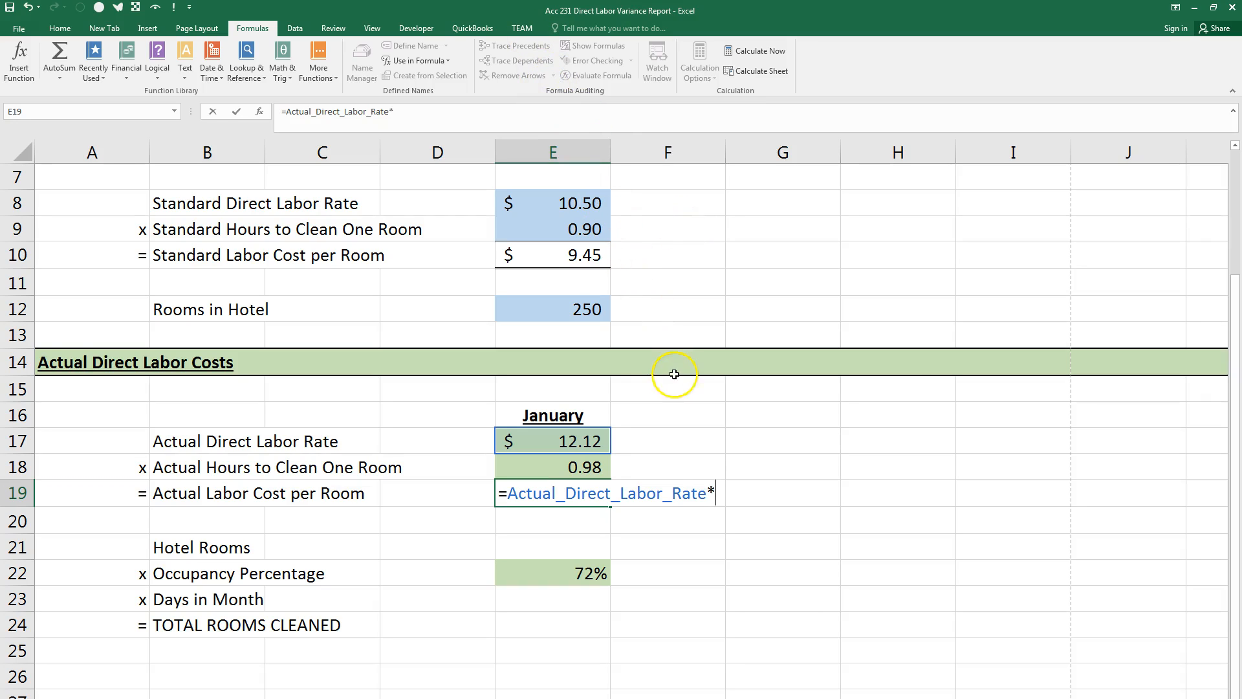
key(F3)
double_click(735, 246)
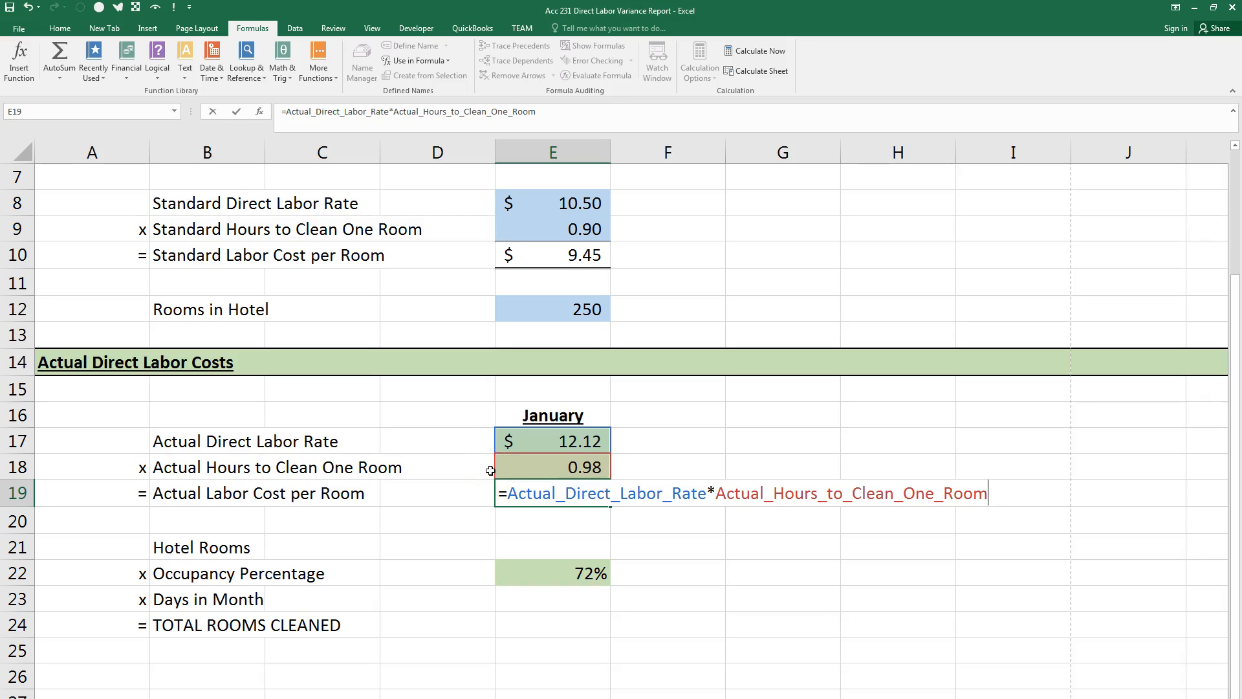
key(Return)
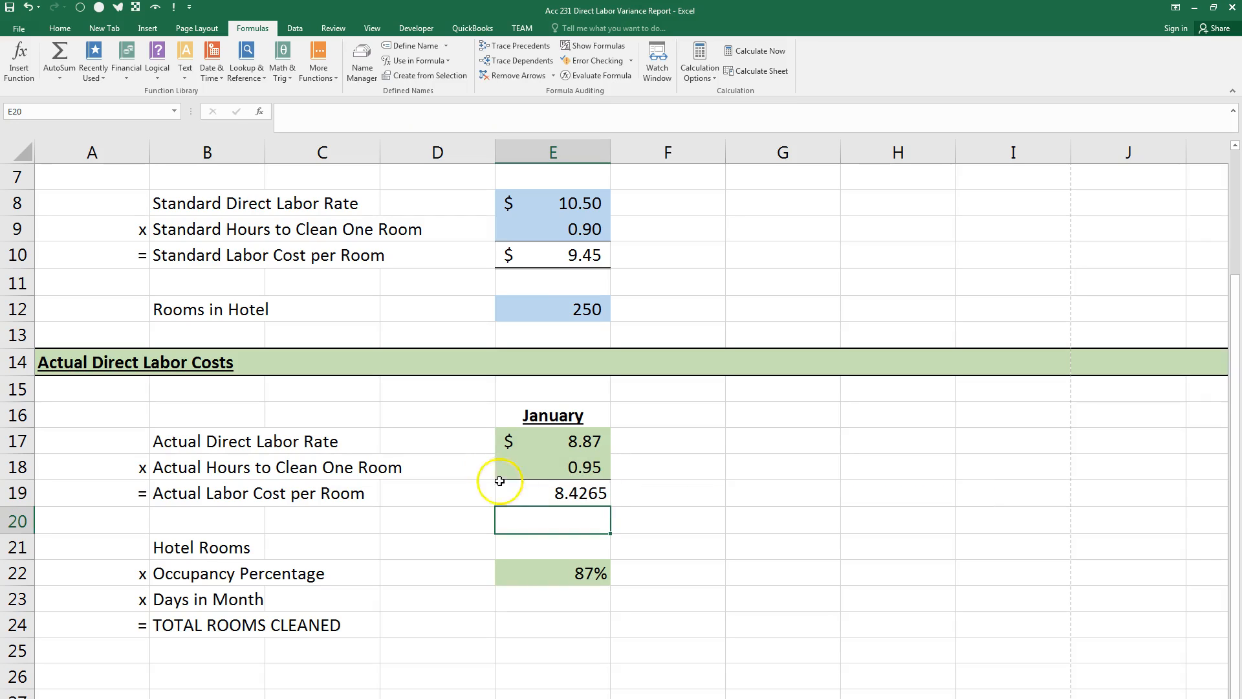
Apply the Accounting number format to January's Actual Labor Cost per Room in E19
click(532, 494)
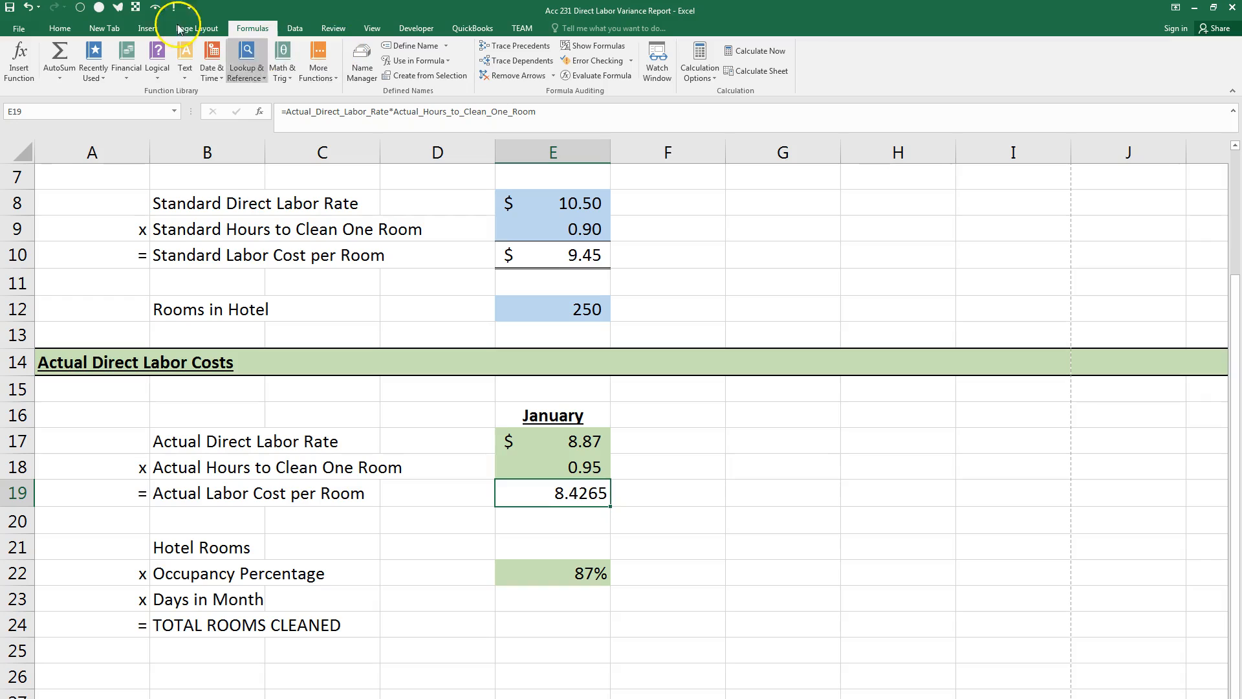
click(60, 29)
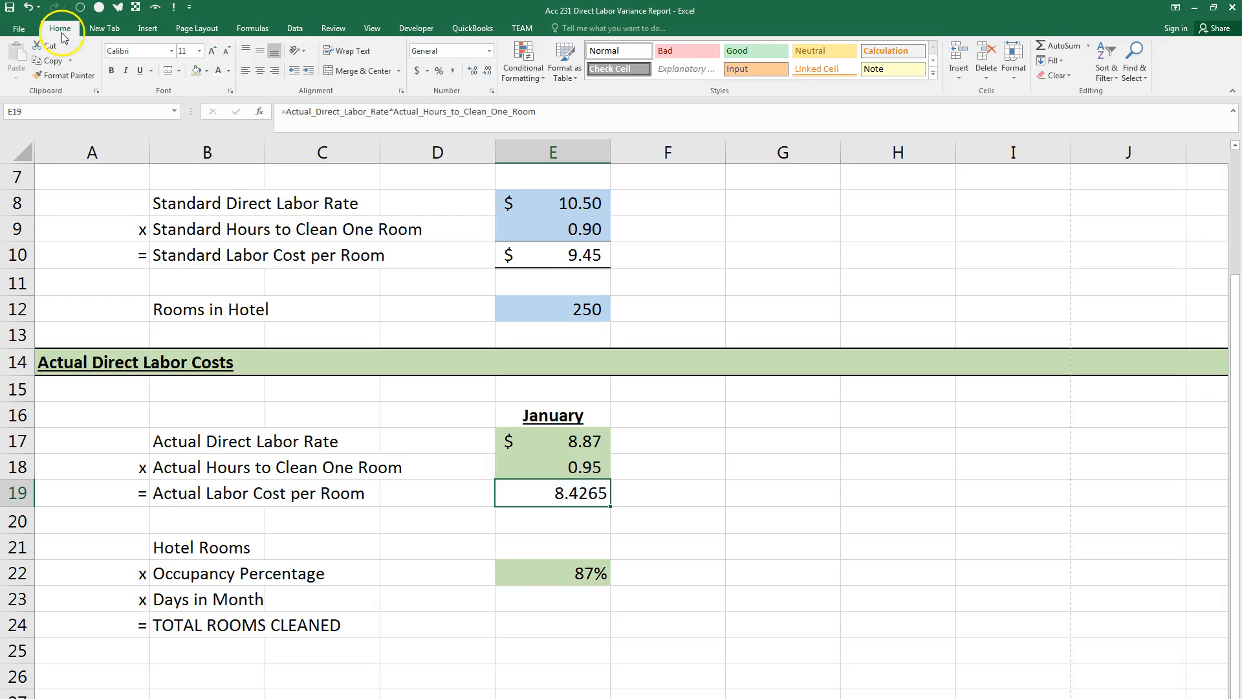
click(418, 72)
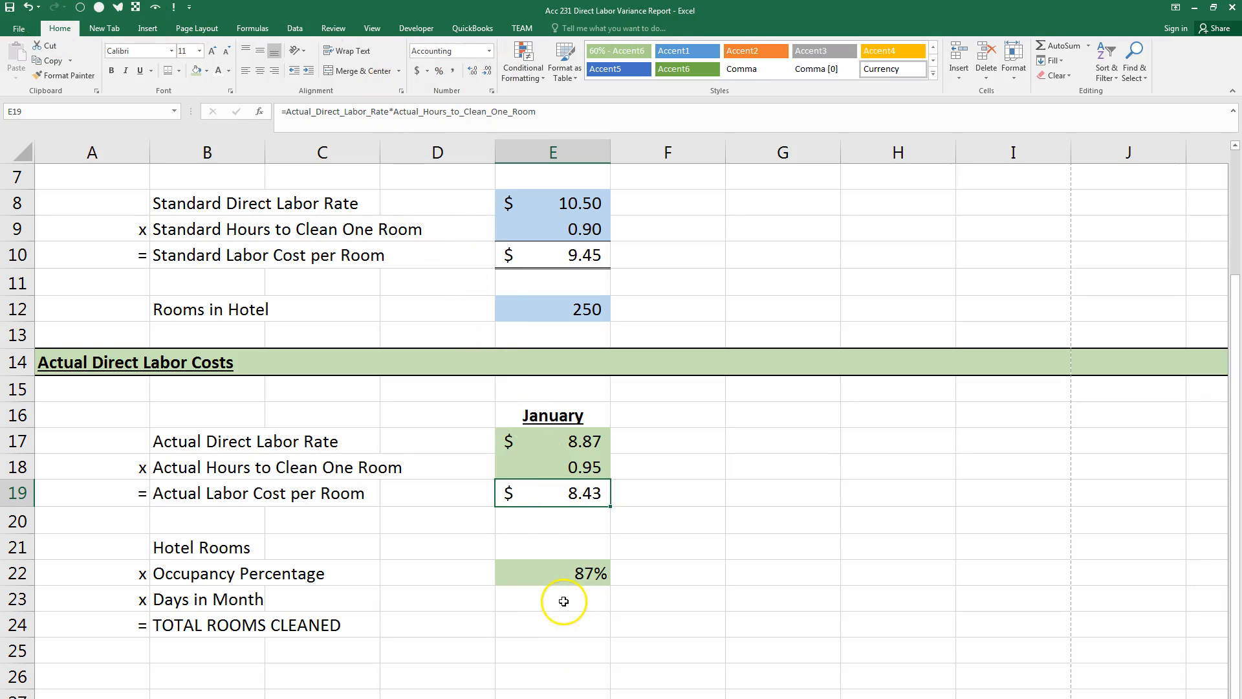
Try to fill January's Hotel Rooms cell E21 with a formula referencing the Rooms in Hotel cell E12, and clear the entry
click(569, 545)
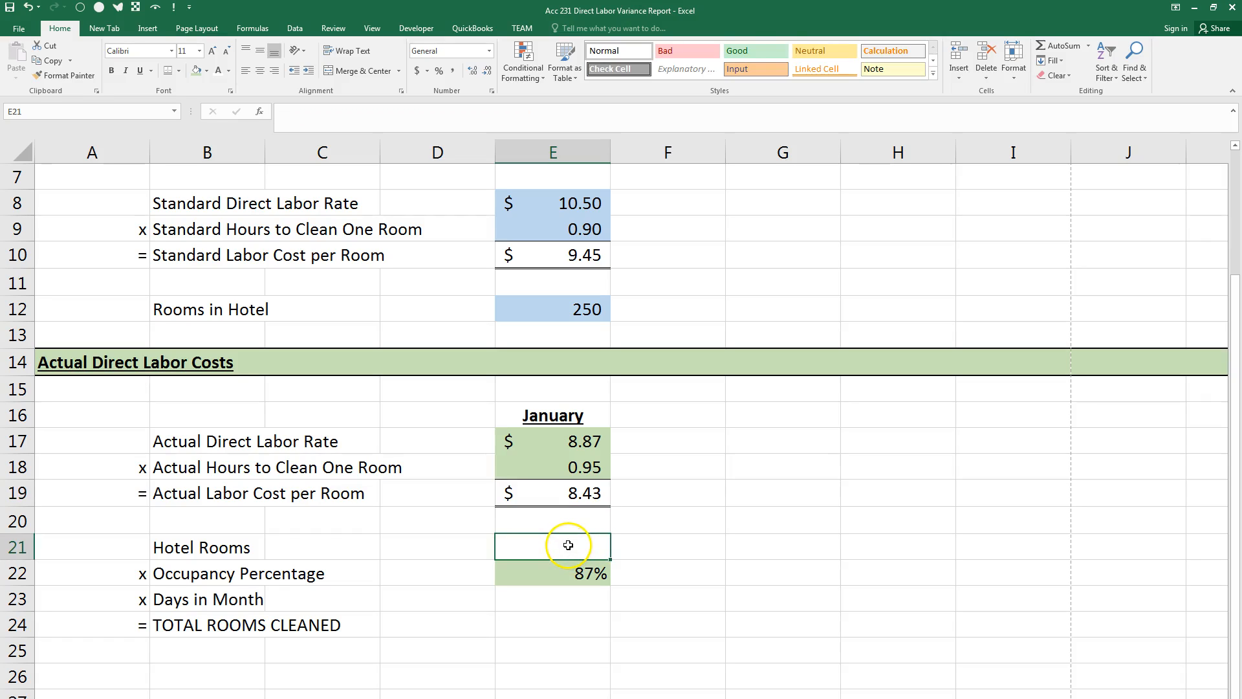
text(=-)
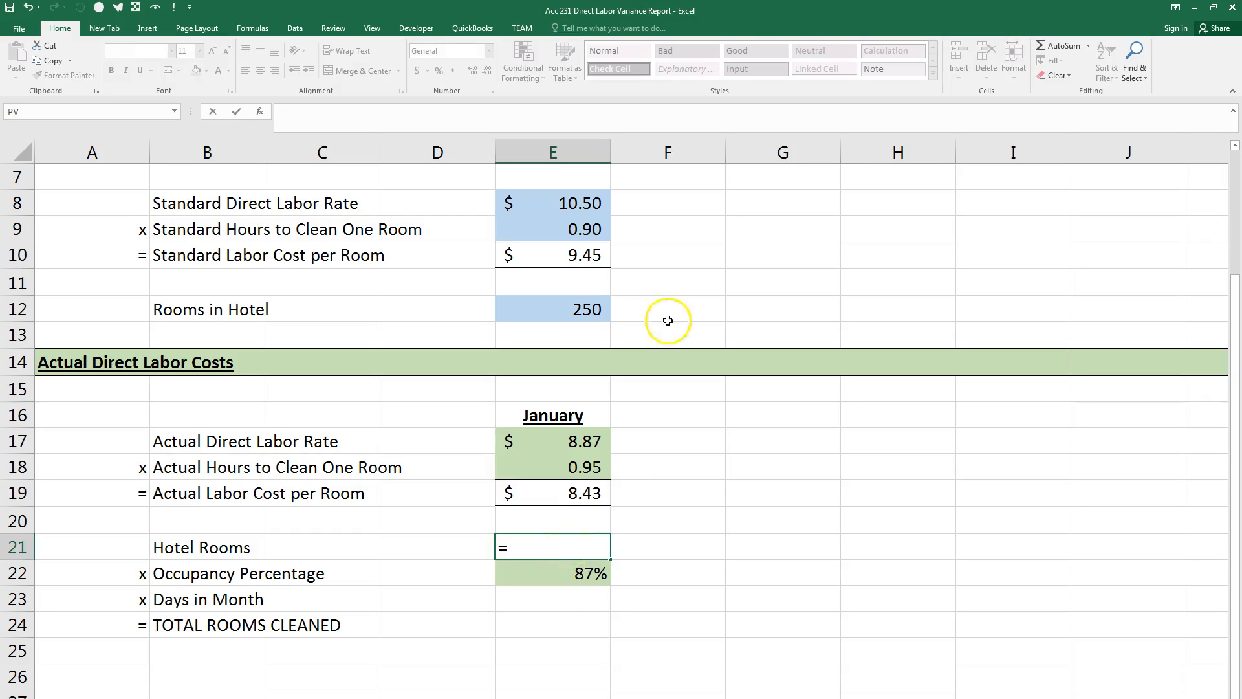
click(578, 310)
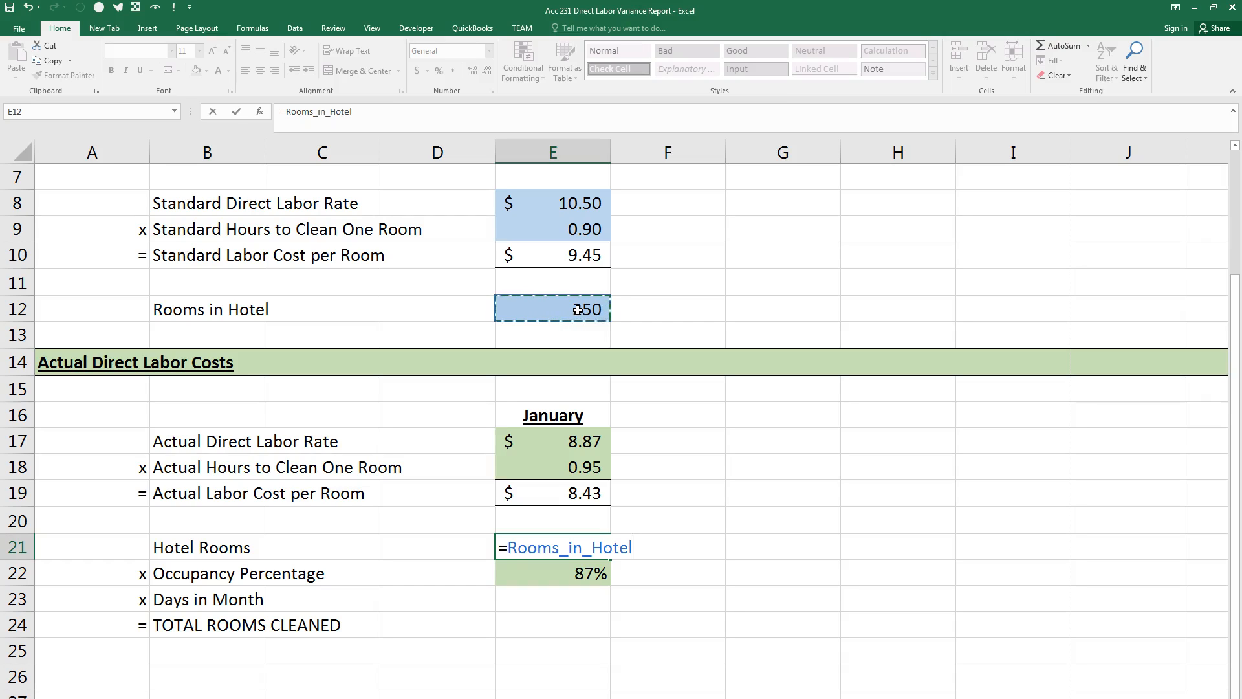
key(BackSpace)
key(BackSpace)
key(BackSpace)
key(BackSpace)
key(BackSpace)
key(BackSpace)
key(BackSpace)
key(BackSpace)
key(BackSpace)
key(BackSpace)
key(BackSpace)
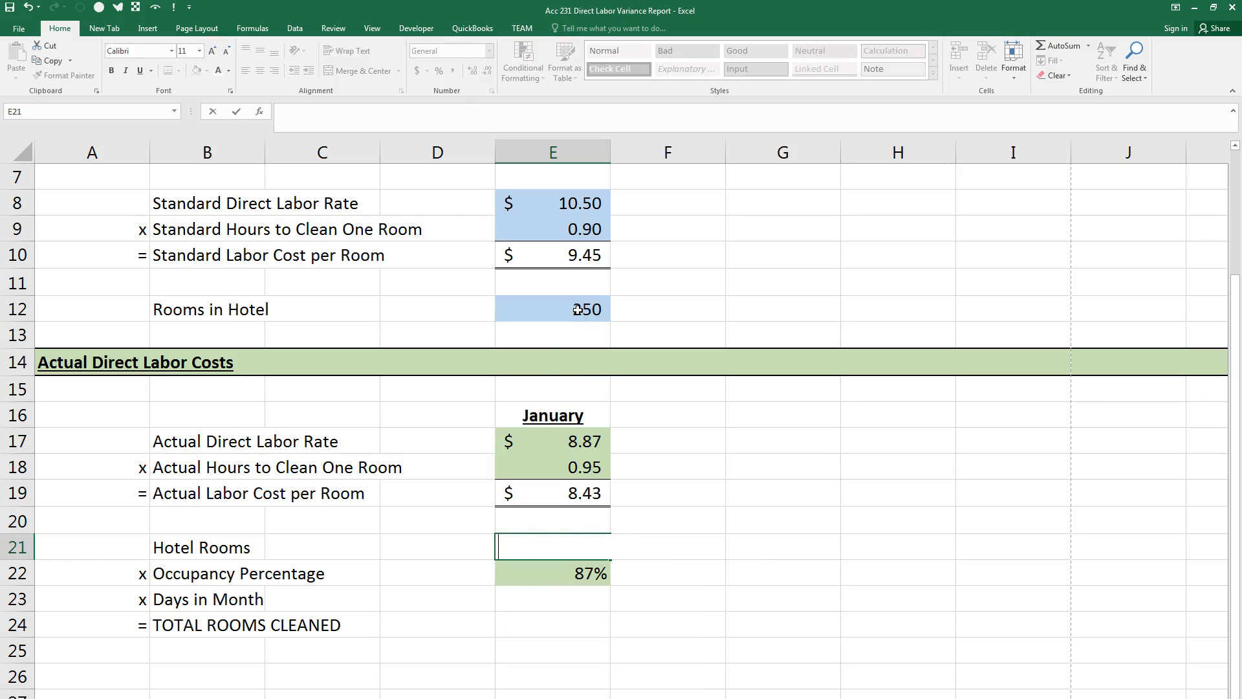
Try to enter =Rooms_in_Hotel in E21 by autocompleting the name from "ROOM", and erase it
text(=ROOM)
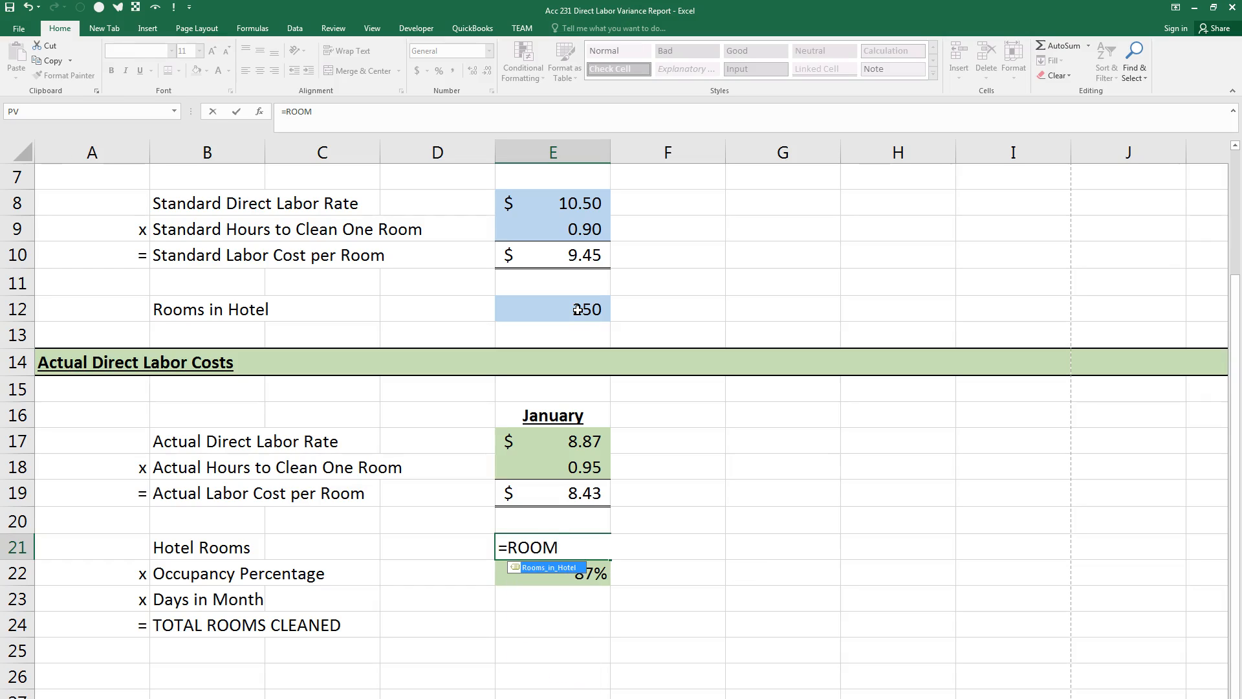
key(Tab)
key(BackSpace)
key(BackSpace)
key(BackSpace)
key(BackSpace)
key(BackSpace)
key(BackSpace)
key(BackSpace)
key(BackSpace)
key(BackSpace)
key(BackSpace)
key(BackSpace)
key(BackSpace)
key(BackSpace)
key(BackSpace)
key(BackSpace)
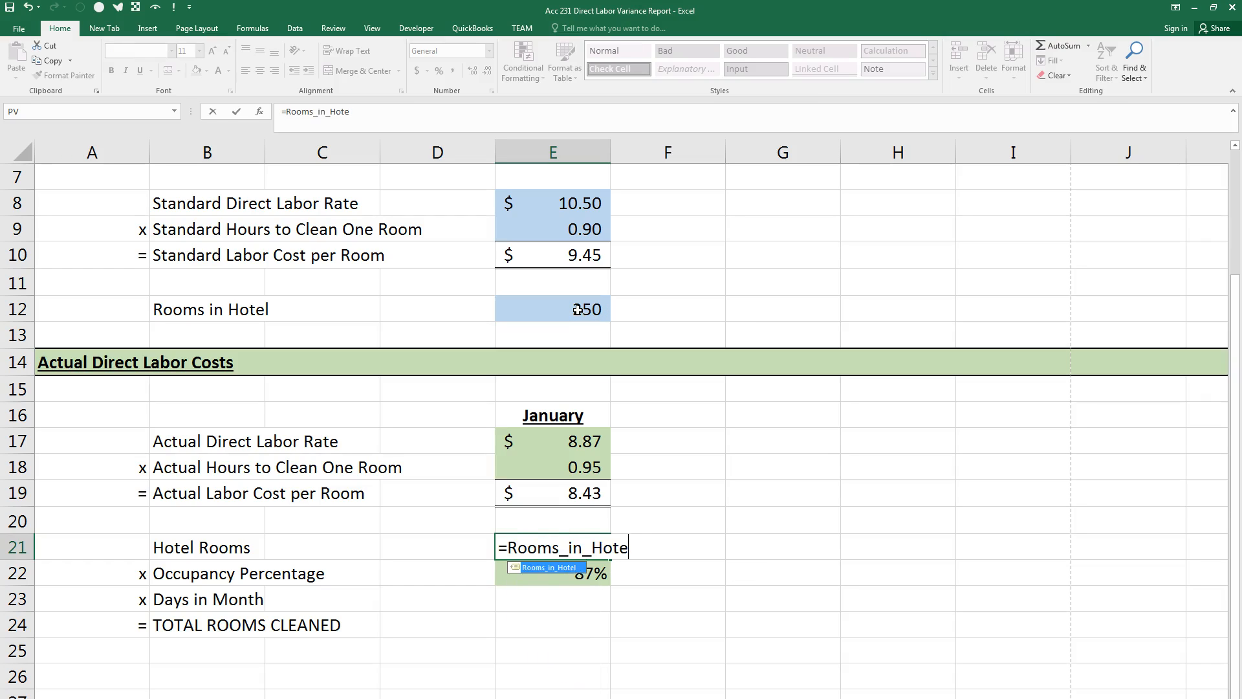
Fill January's Hotel Rooms cell E21 with =Rooms_in_Hotel by pasting the defined name
text(=)
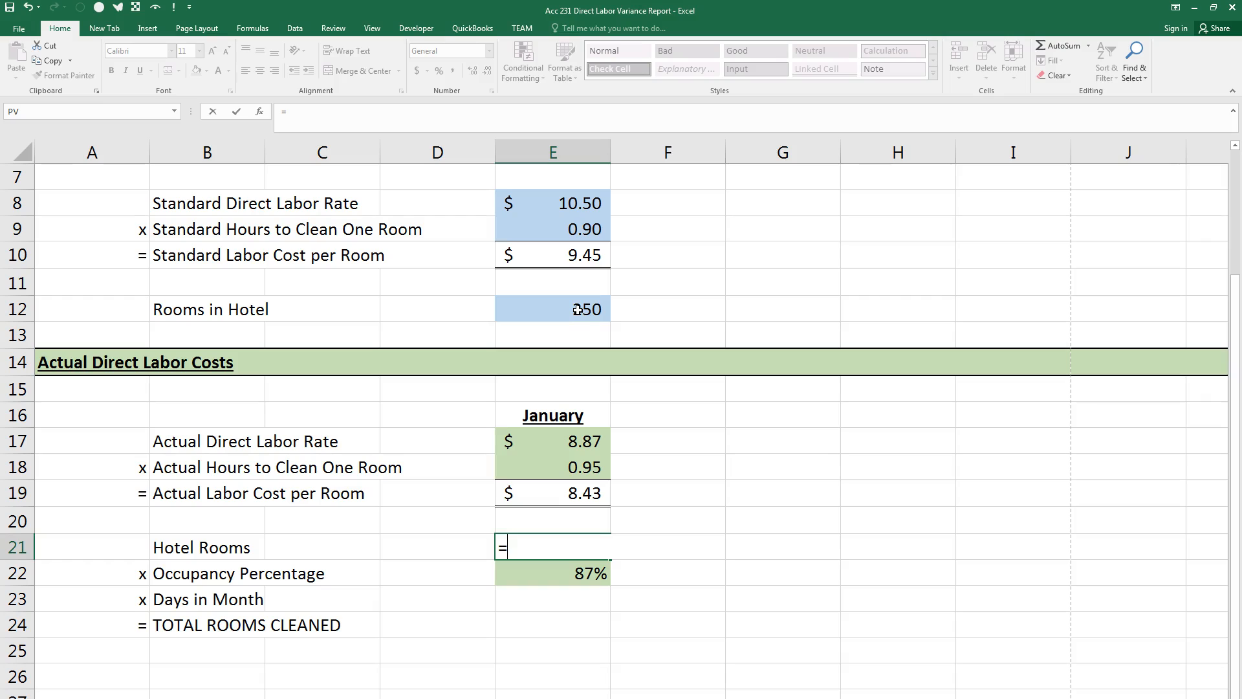
key(F3)
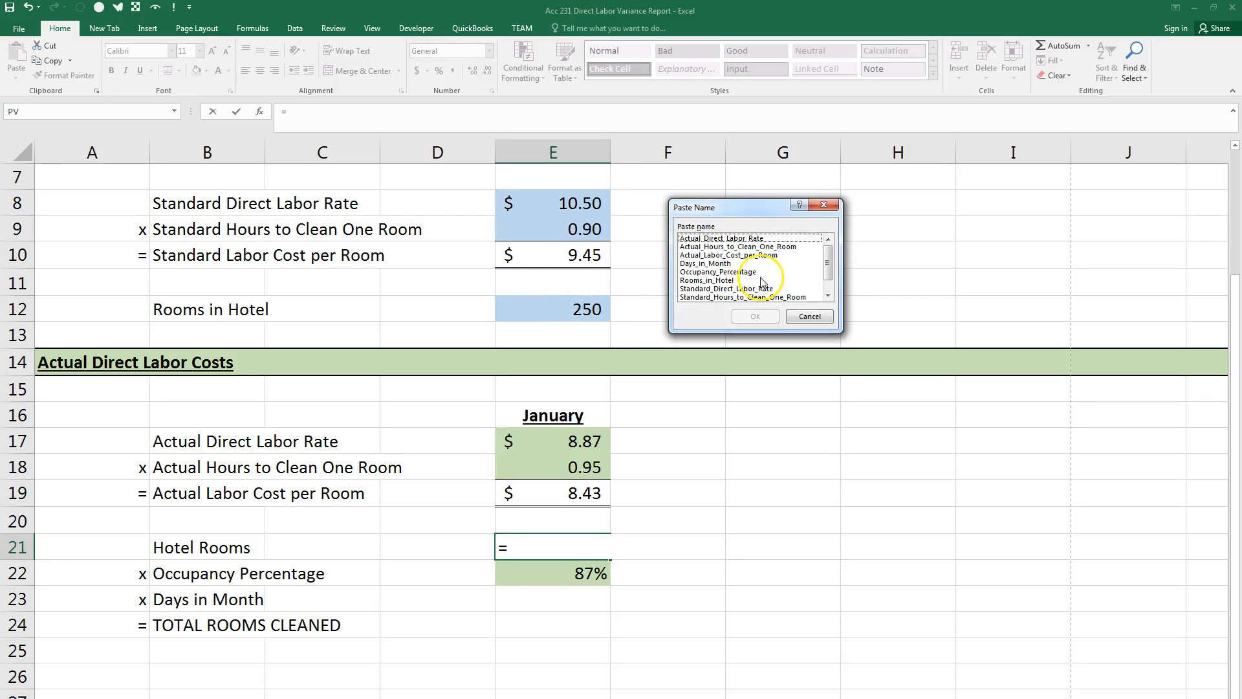
double_click(727, 280)
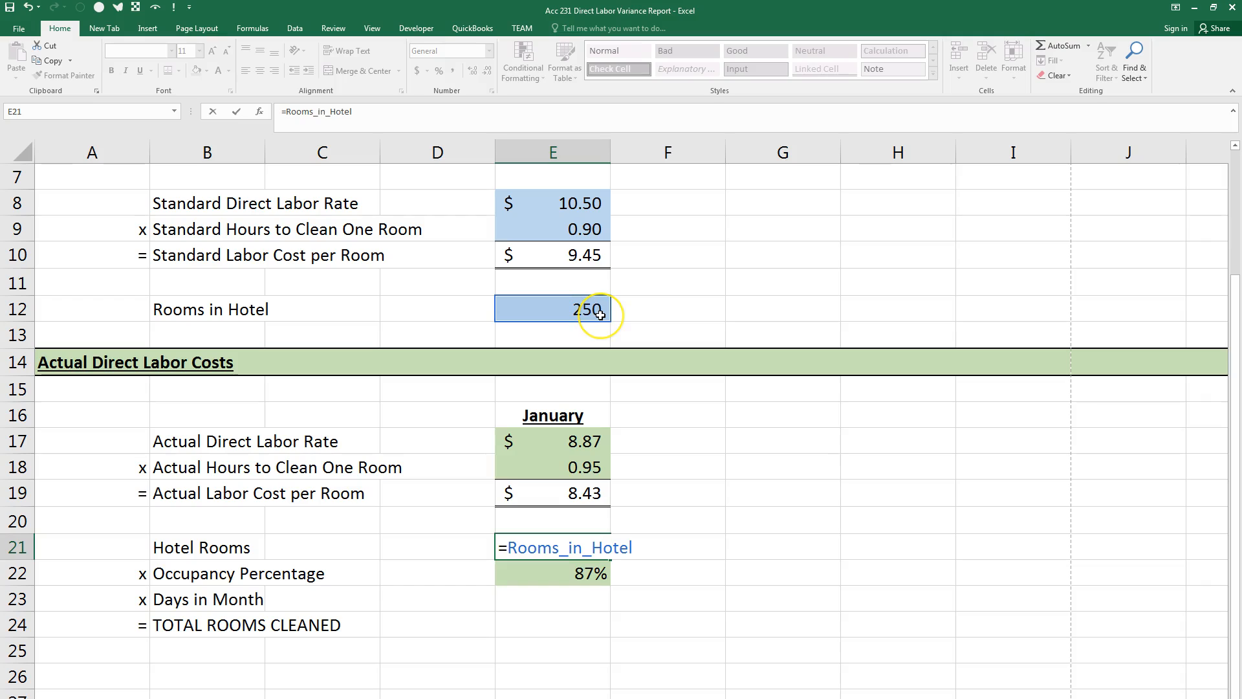
key(Return)
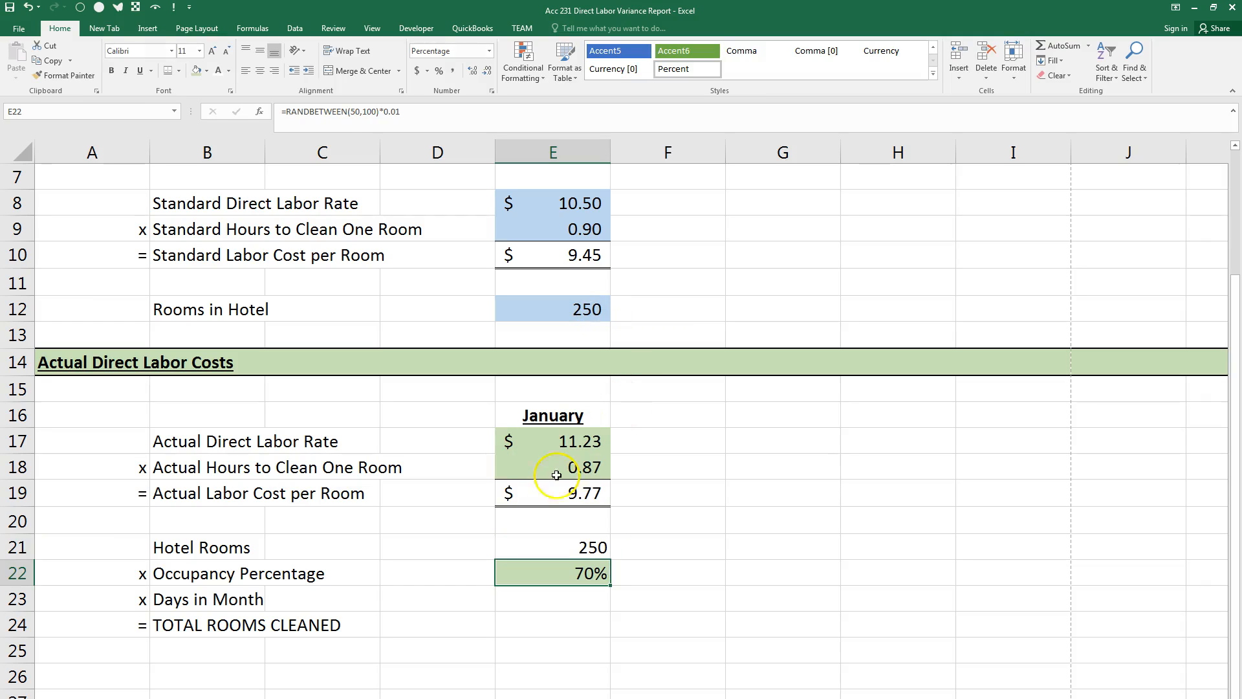
Format January's Hotel Rooms in E21 with the comma style and no decimal places
click(546, 541)
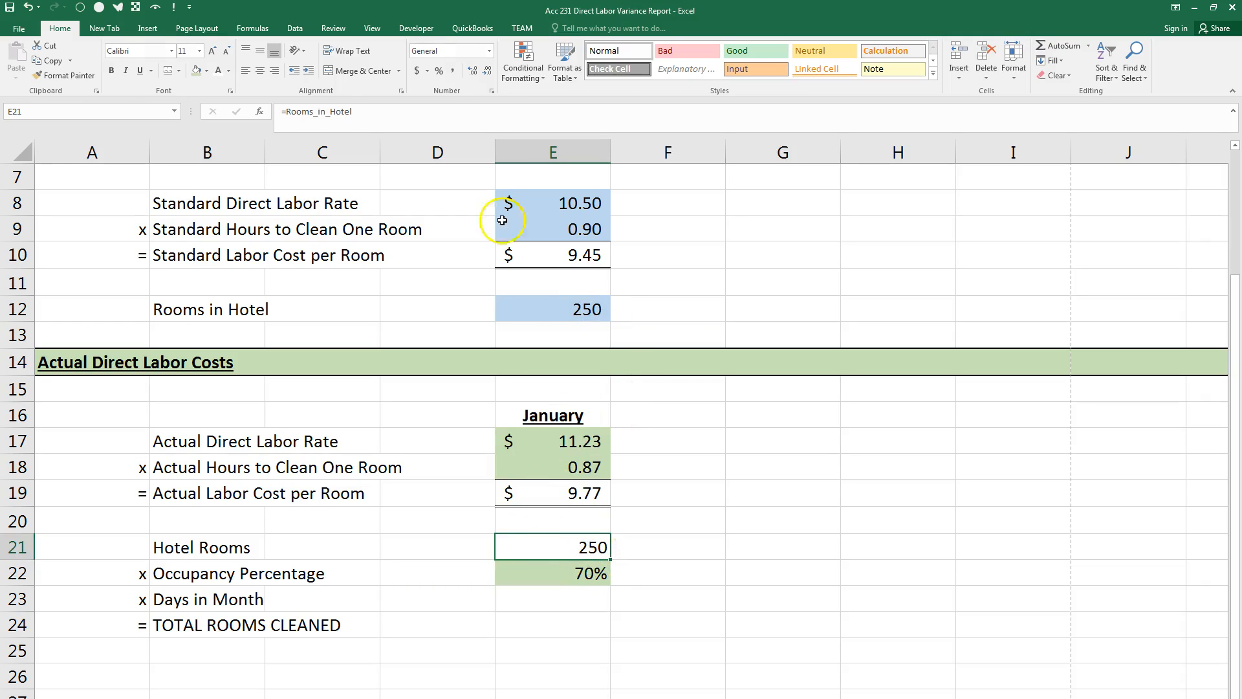
click(452, 71)
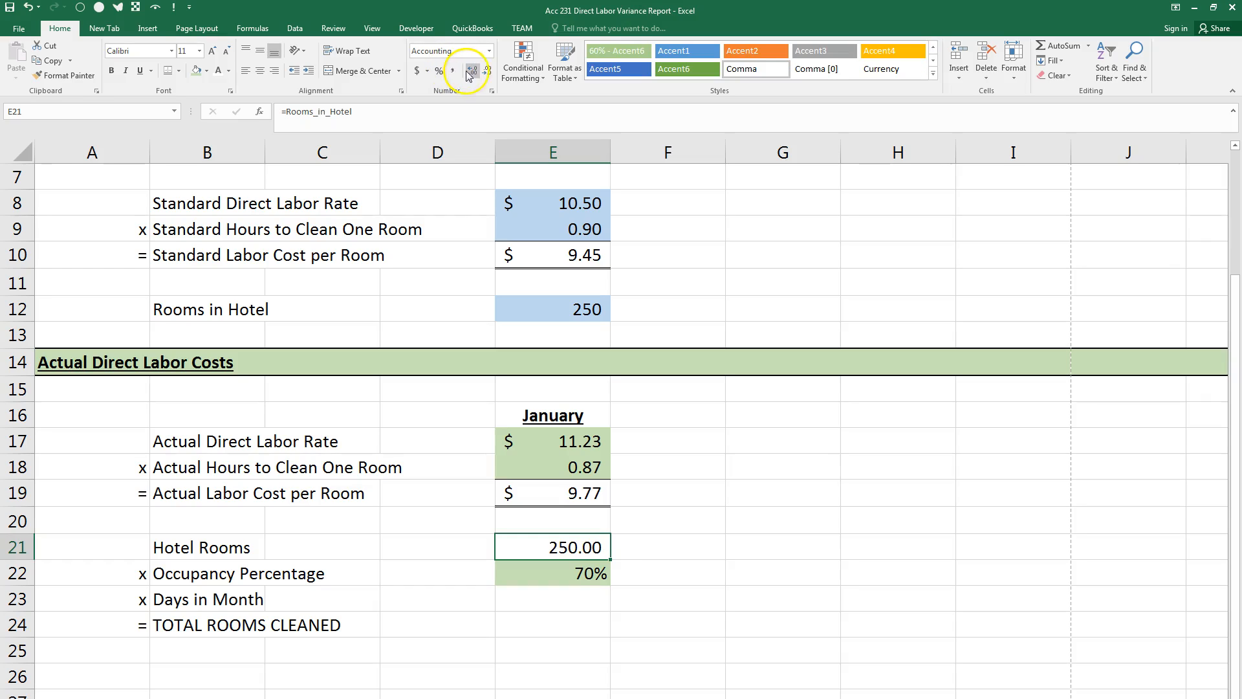
click(475, 71)
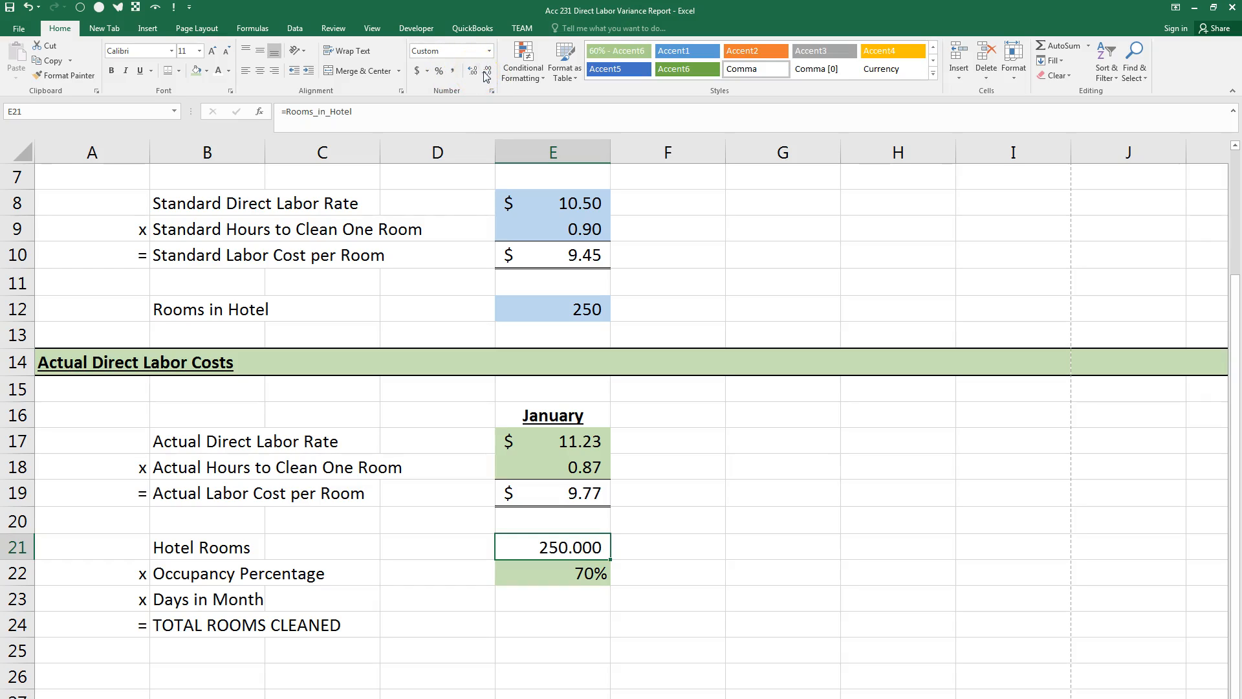
click(488, 76)
click(488, 76)
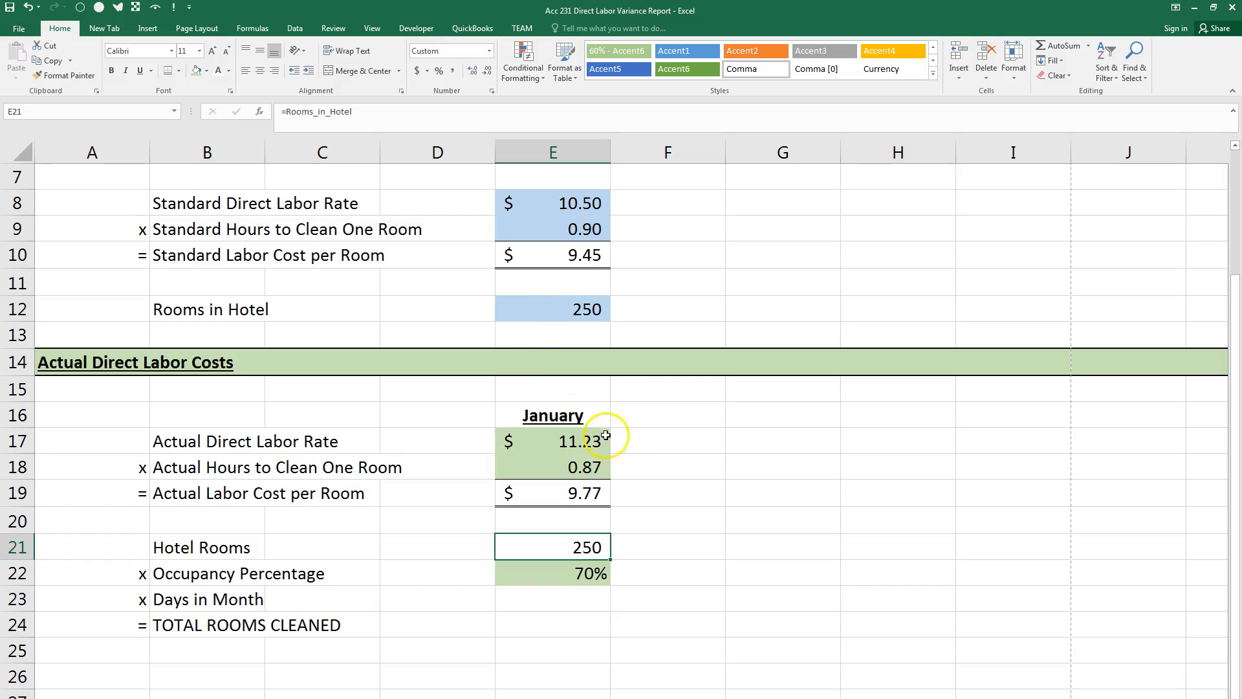
Enter 31 as January's Days in Month in E23 and format it with the comma style and no decimals
click(552, 597)
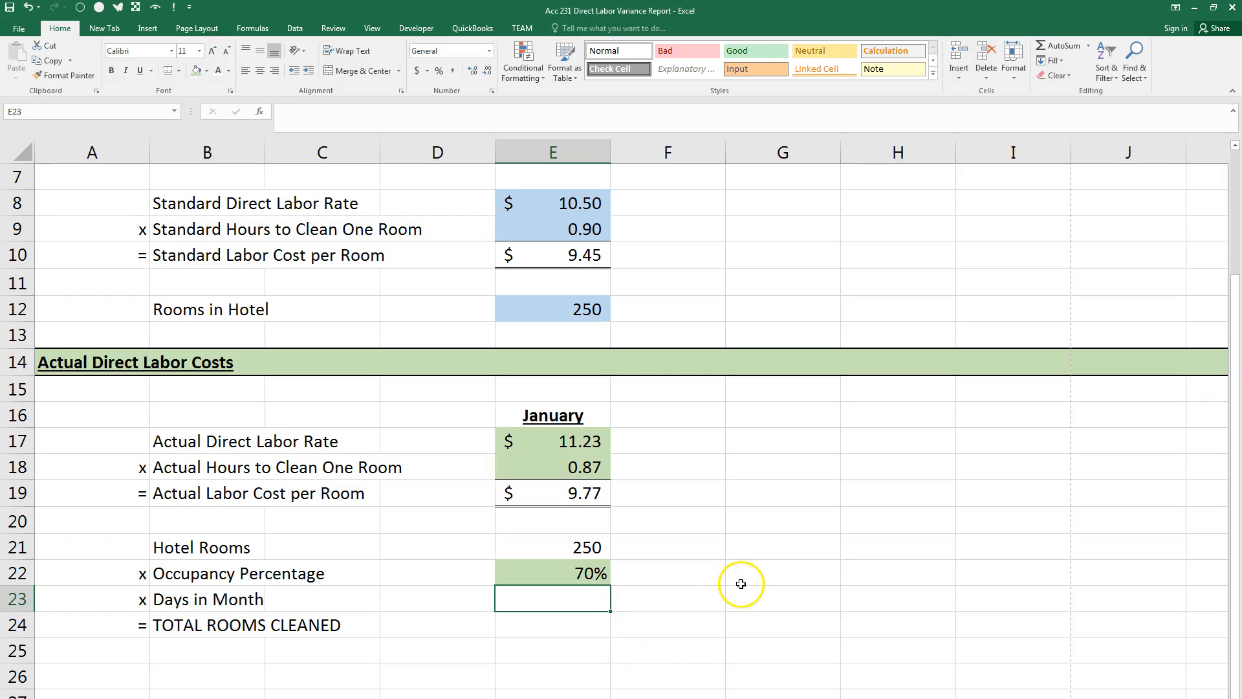
text(31)
key(Return)
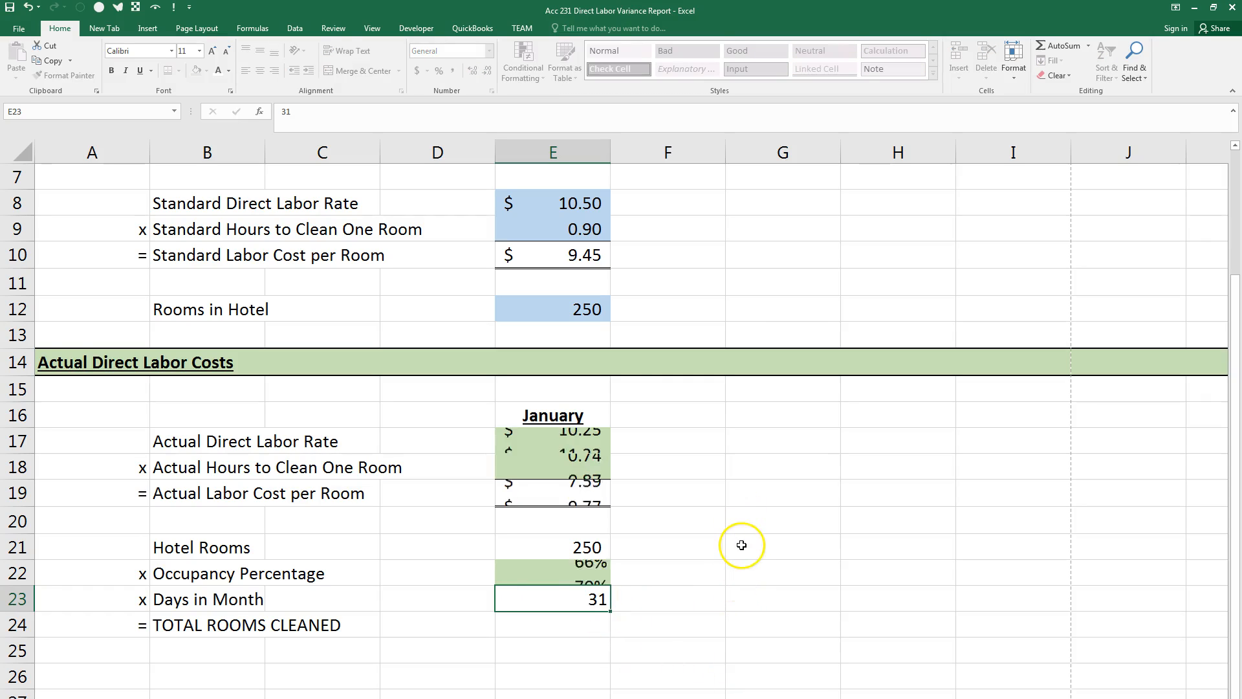
click(601, 598)
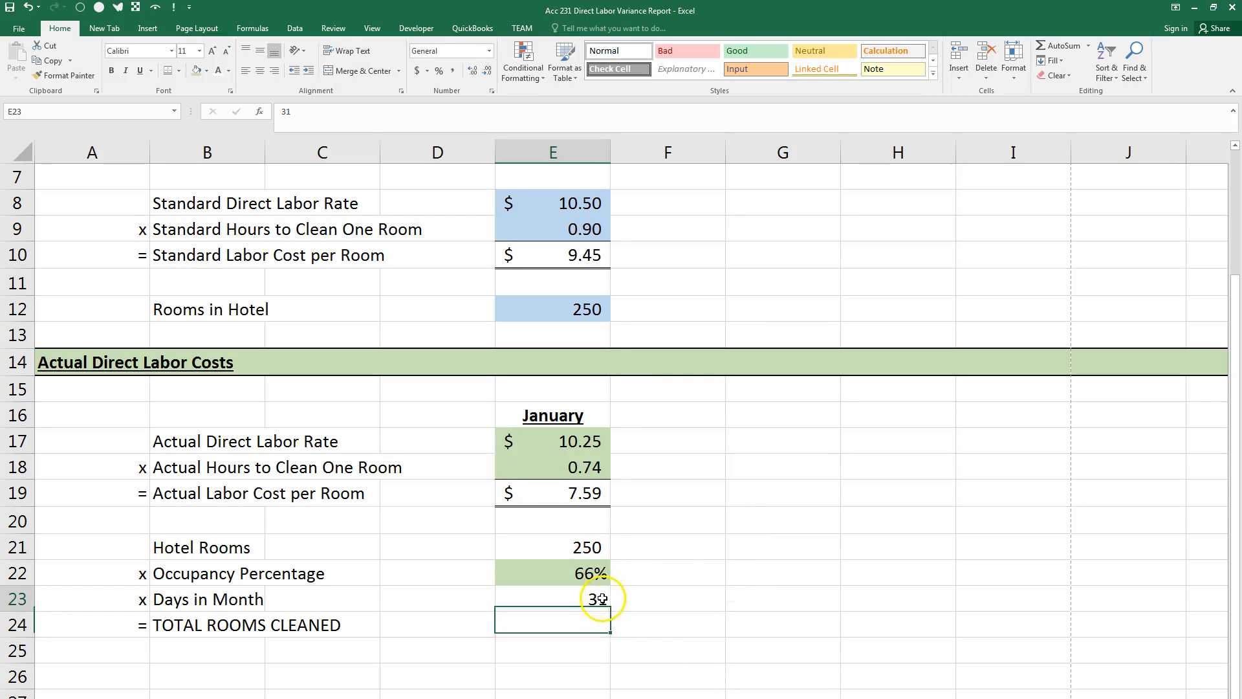
click(455, 71)
click(488, 71)
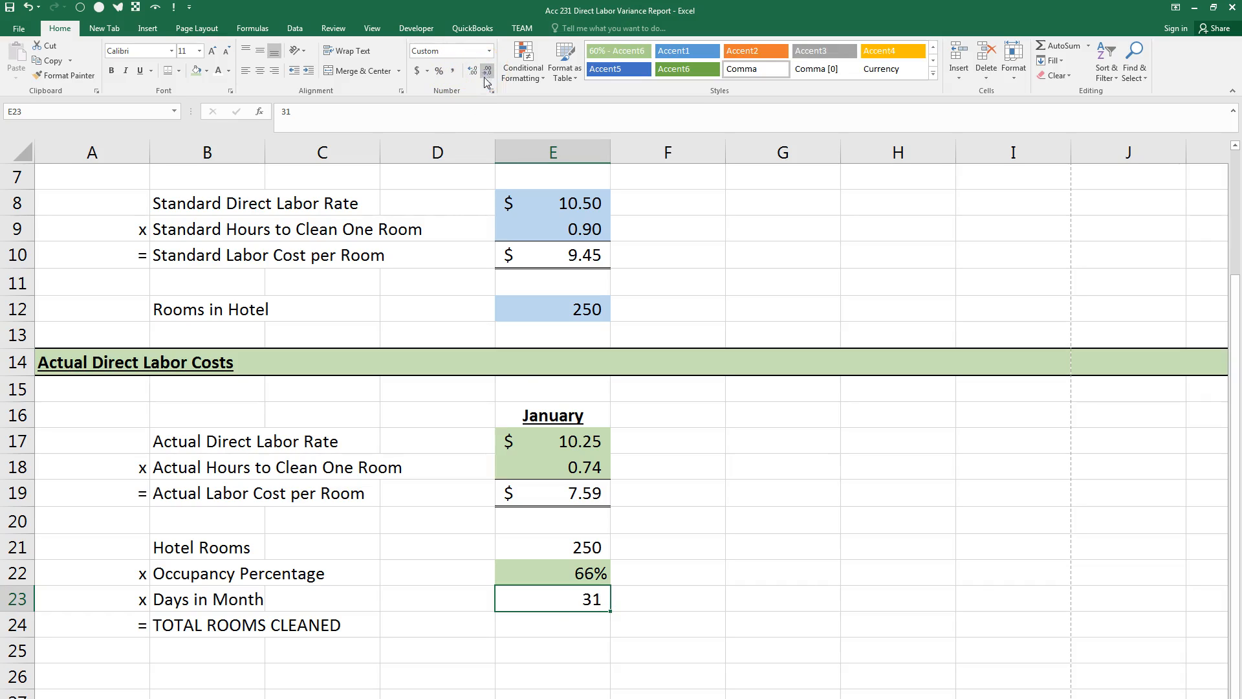
Apply a top and double bottom border to January's Total Rooms Cleaned cell E24
click(526, 631)
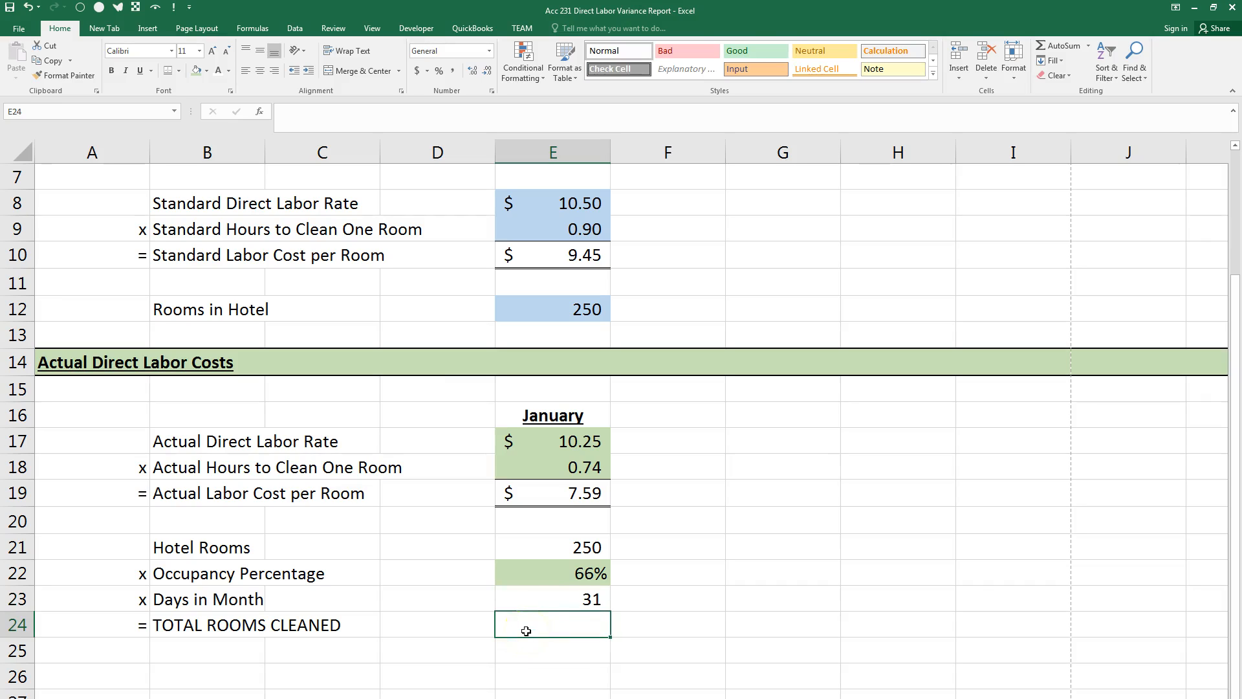
click(170, 71)
click(567, 652)
click(566, 628)
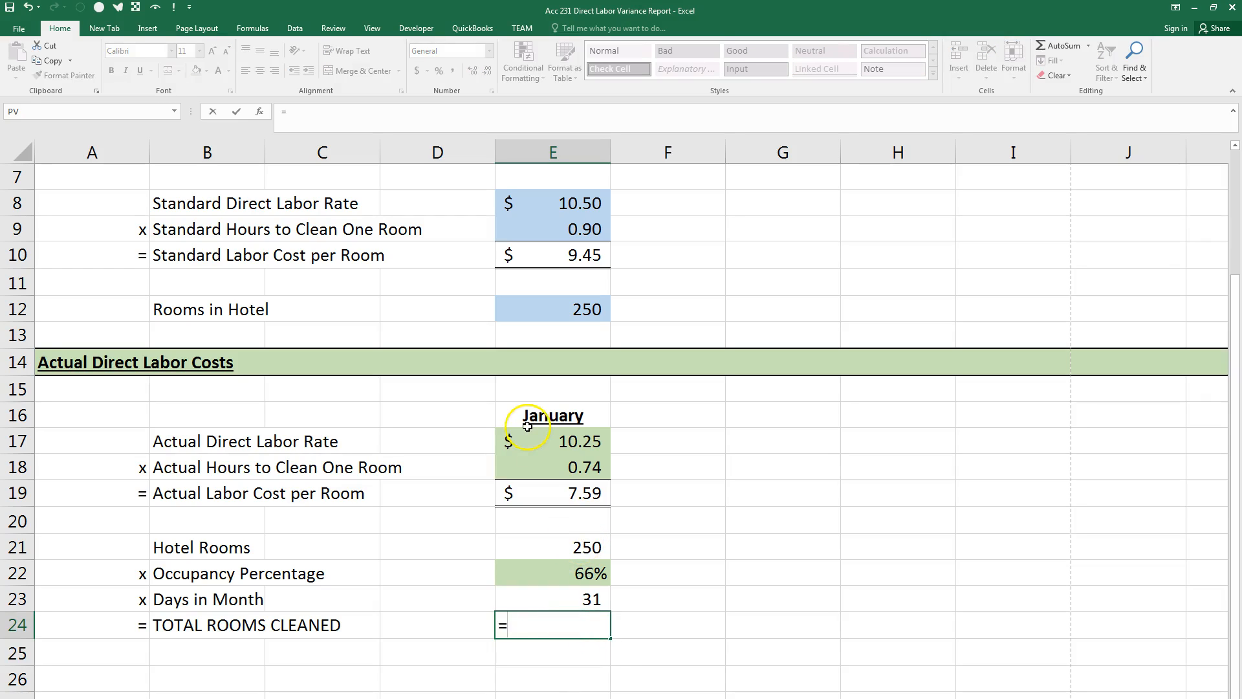
Calculate January's Total Rooms Cleaned in E24 with named cells as =Rooms_in_Hotel*Occupancy_Percentage*Days_in_Month
click(551, 320)
text(*)
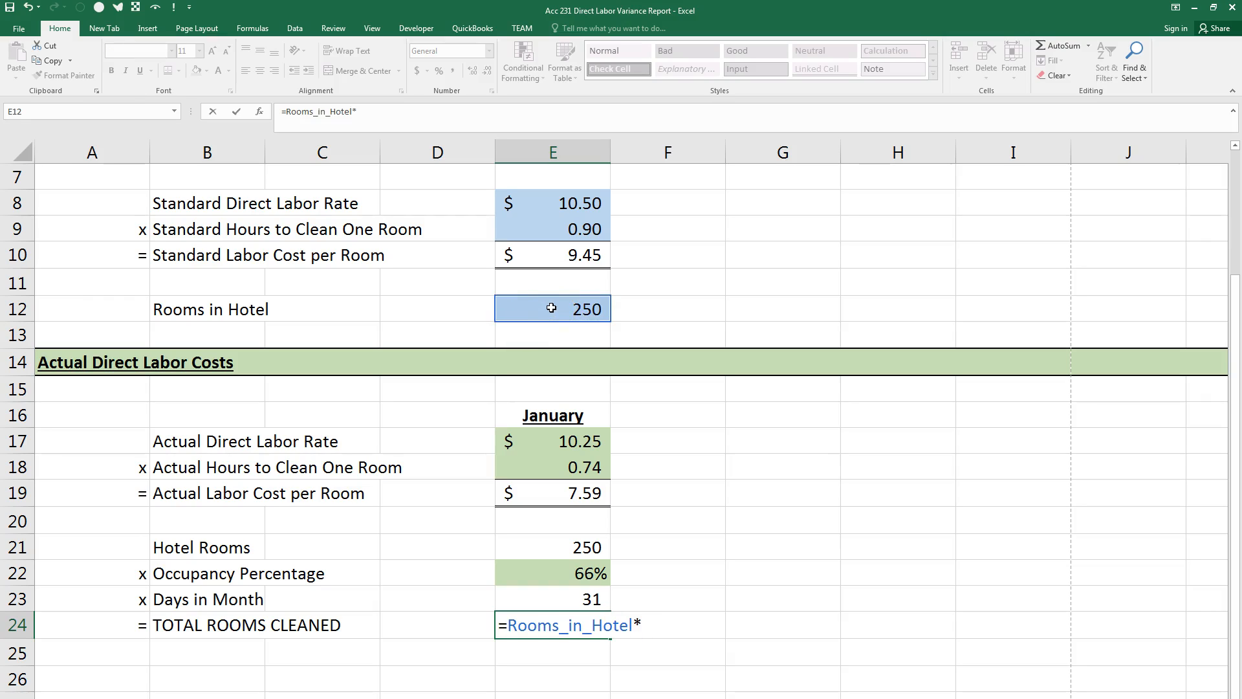
key(F3)
double_click(759, 271)
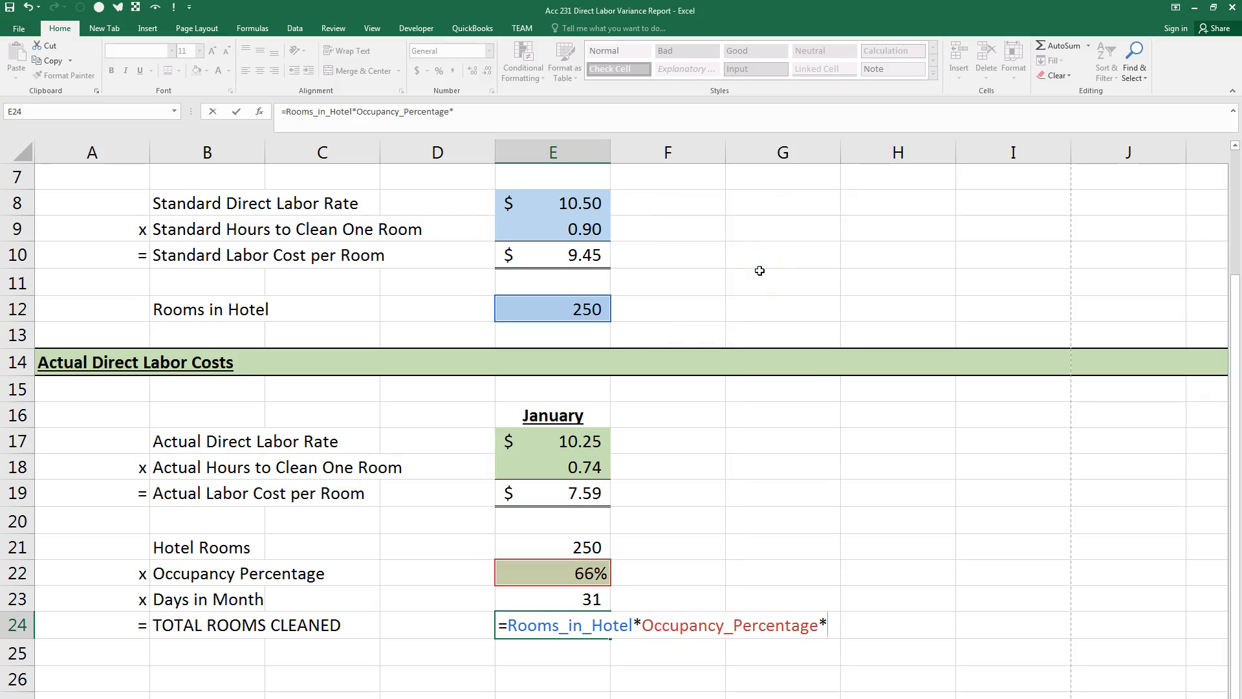
key(F3)
double_click(732, 263)
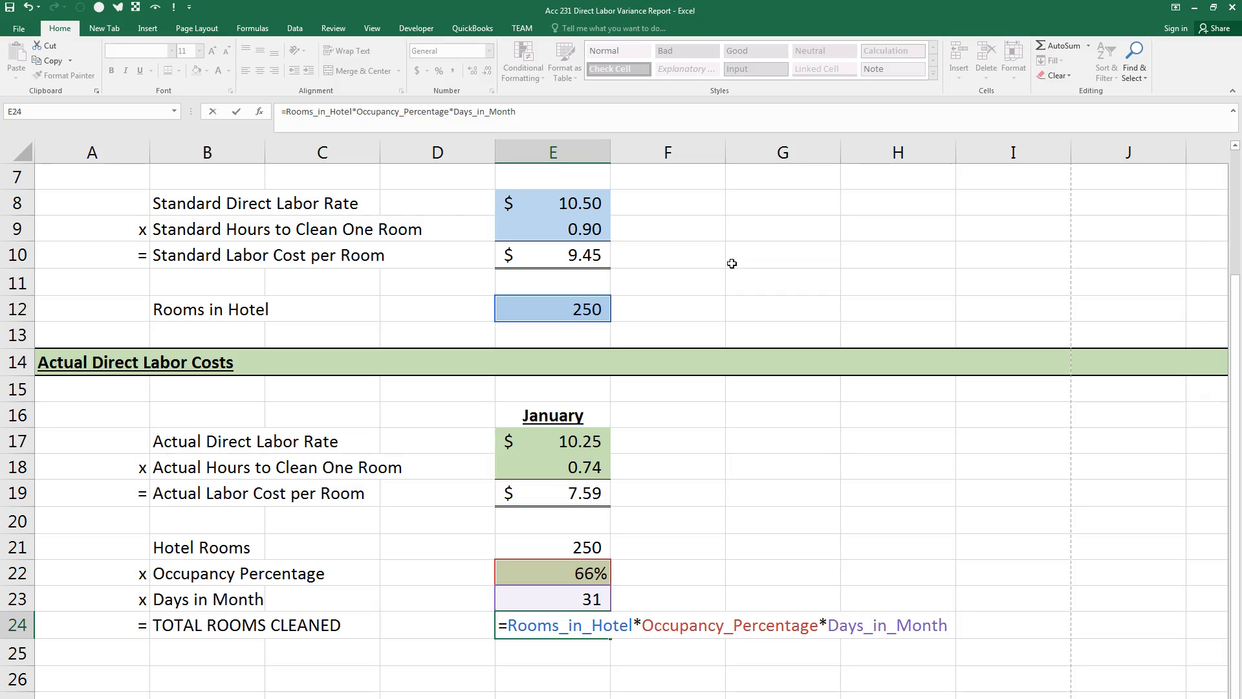
key(Return)
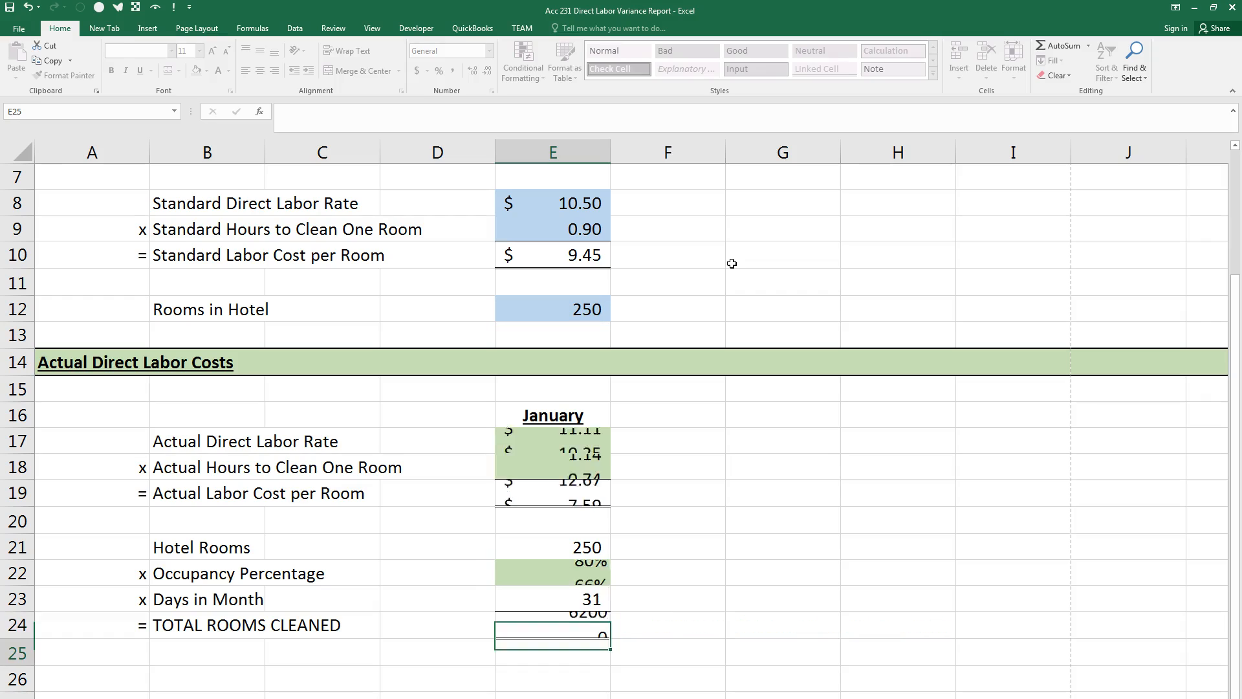
Format January's Total Rooms Cleaned in E24 with the comma style and no decimal places
click(585, 625)
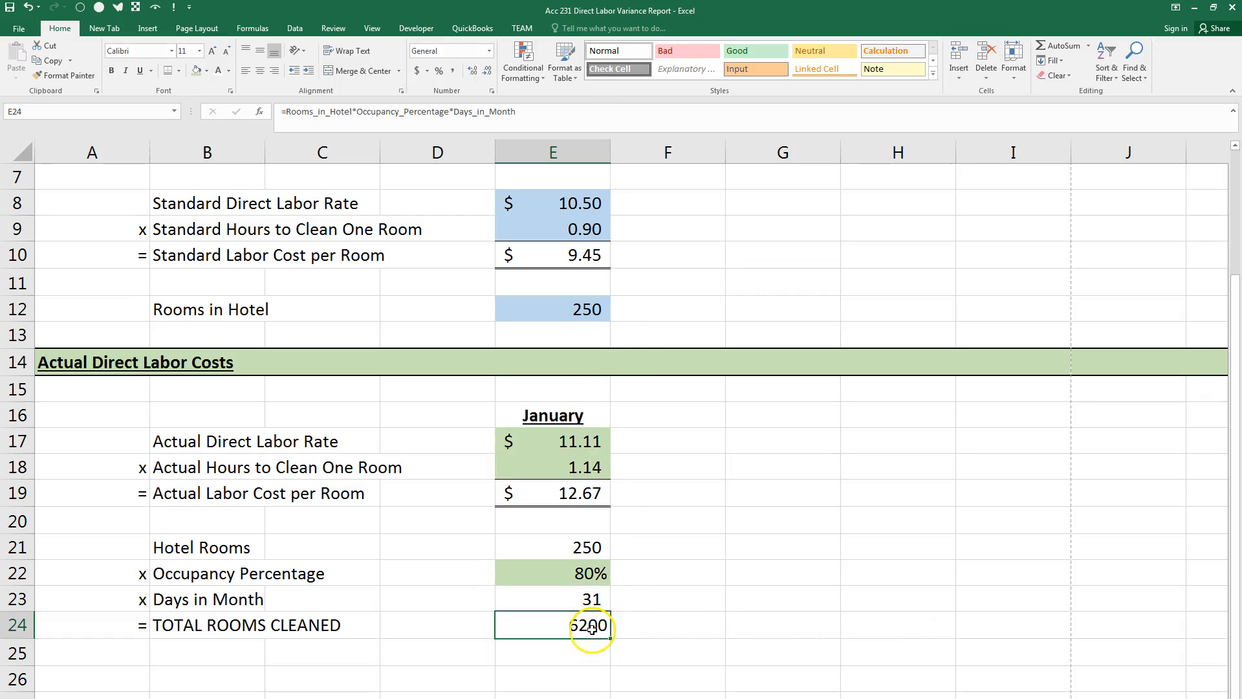
click(452, 72)
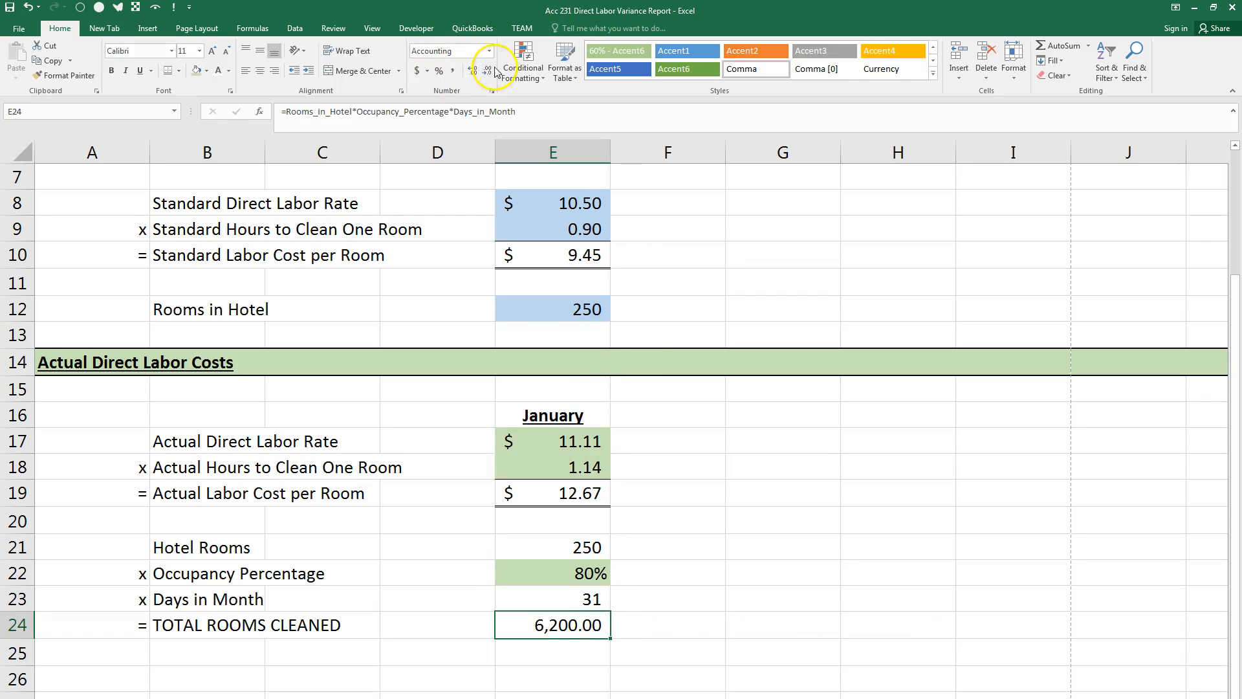
click(488, 71)
click(490, 72)
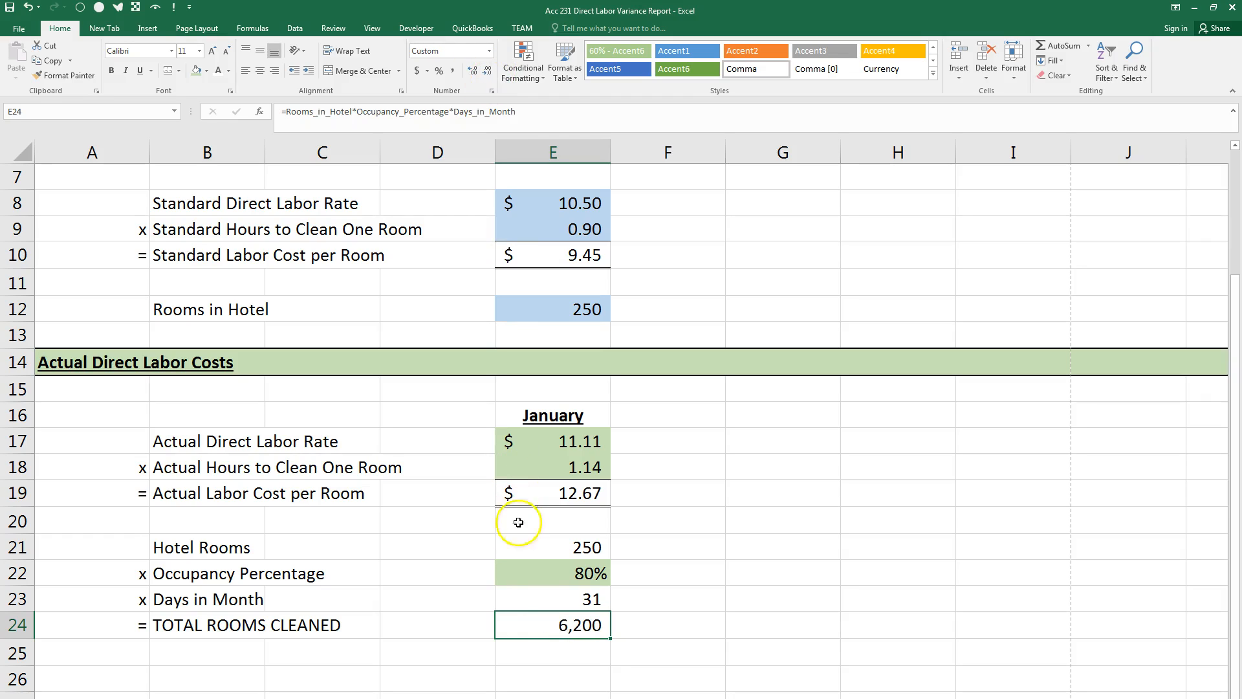
Fill the January column E16:E24 across to column P so that it covers every month through December
click(533, 672)
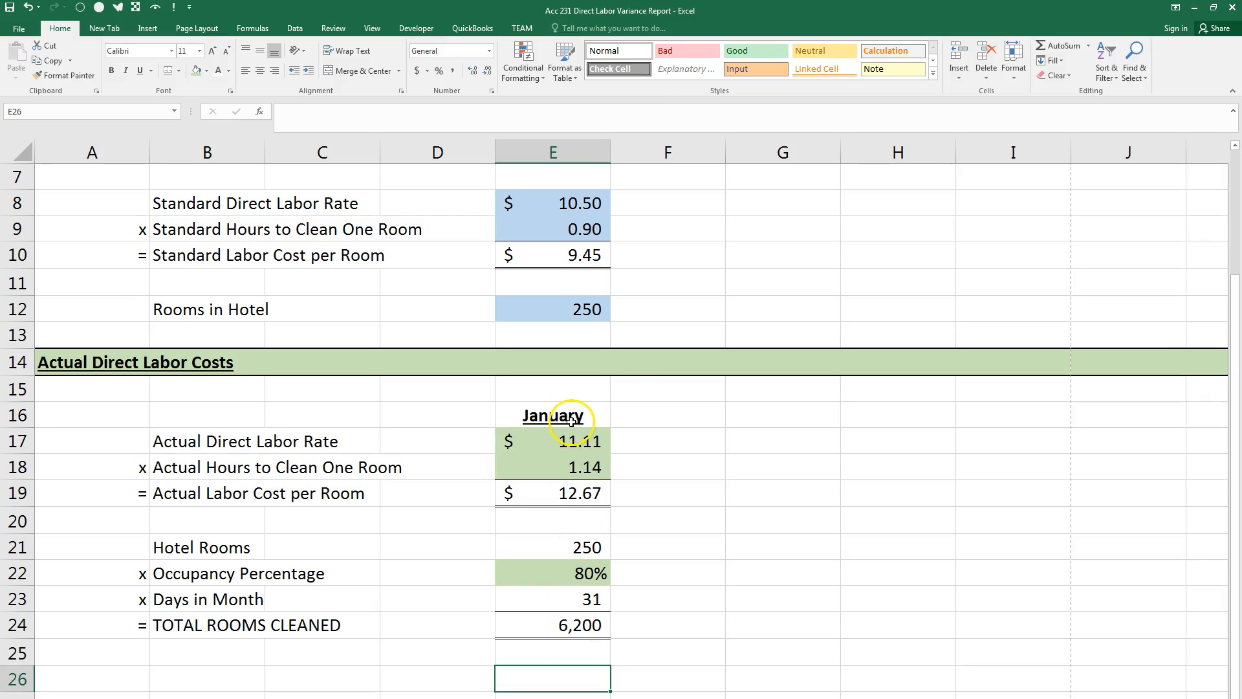
drag(571, 422, 996, 640)
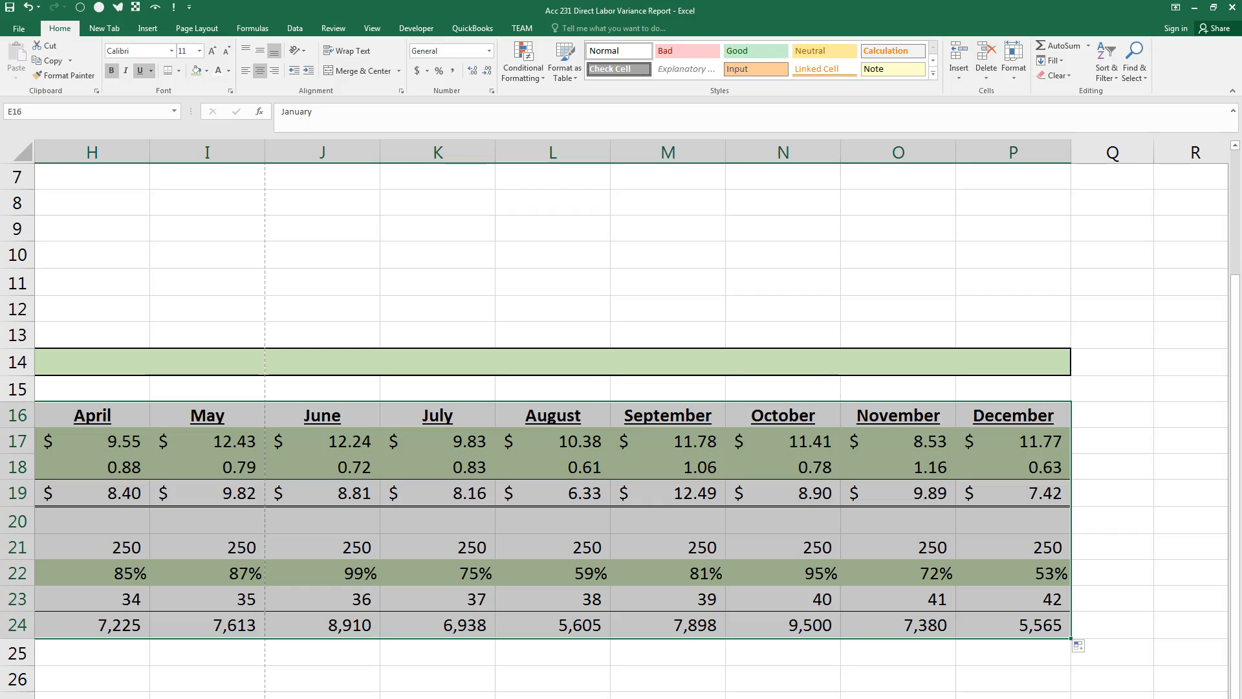
scroll(707, 555, left, 6)
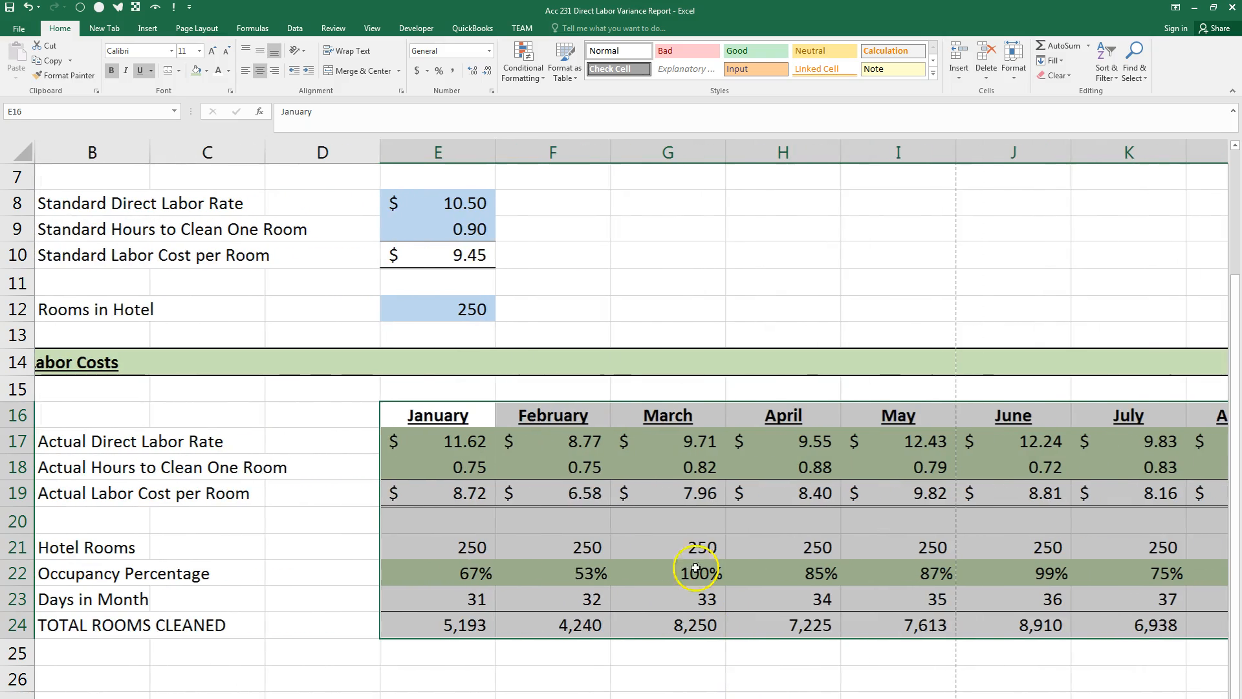
Examine the filled formulas in F17 and in the Actual Labor Cost per Room cells for January, February and March
click(527, 441)
key(F2)
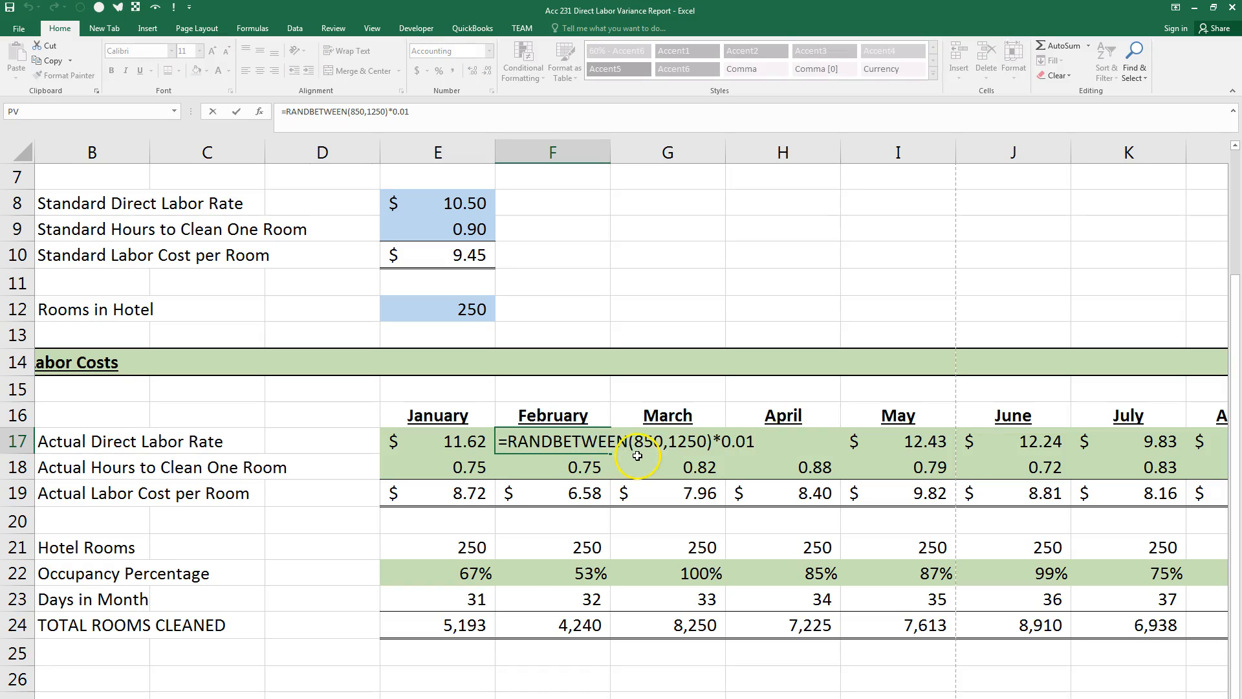
key(Escape)
click(570, 497)
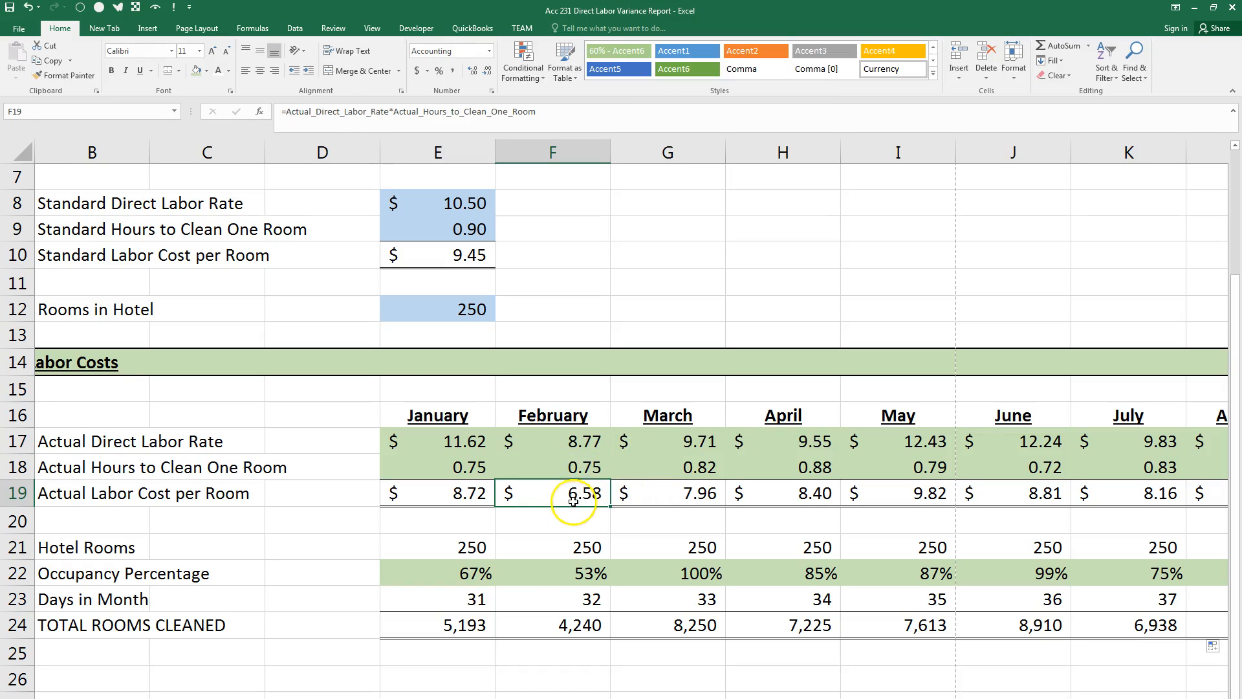
double_click(576, 496)
click(609, 499)
key(Escape)
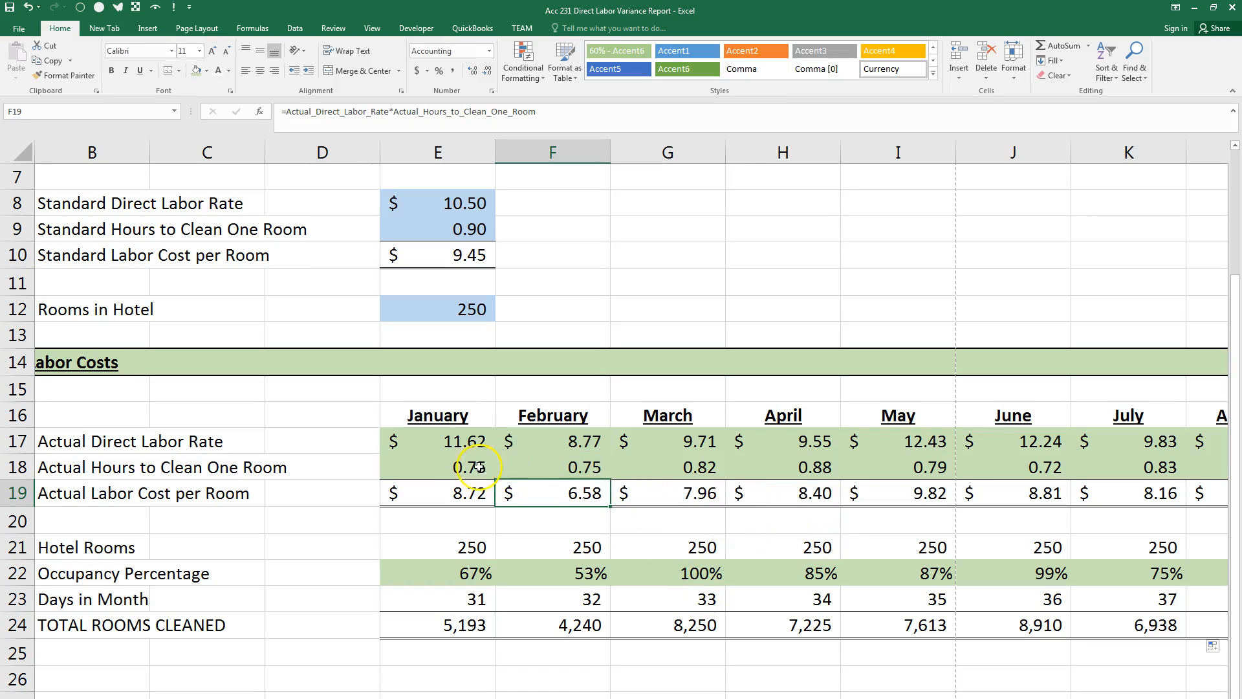
click(447, 497)
double_click(458, 504)
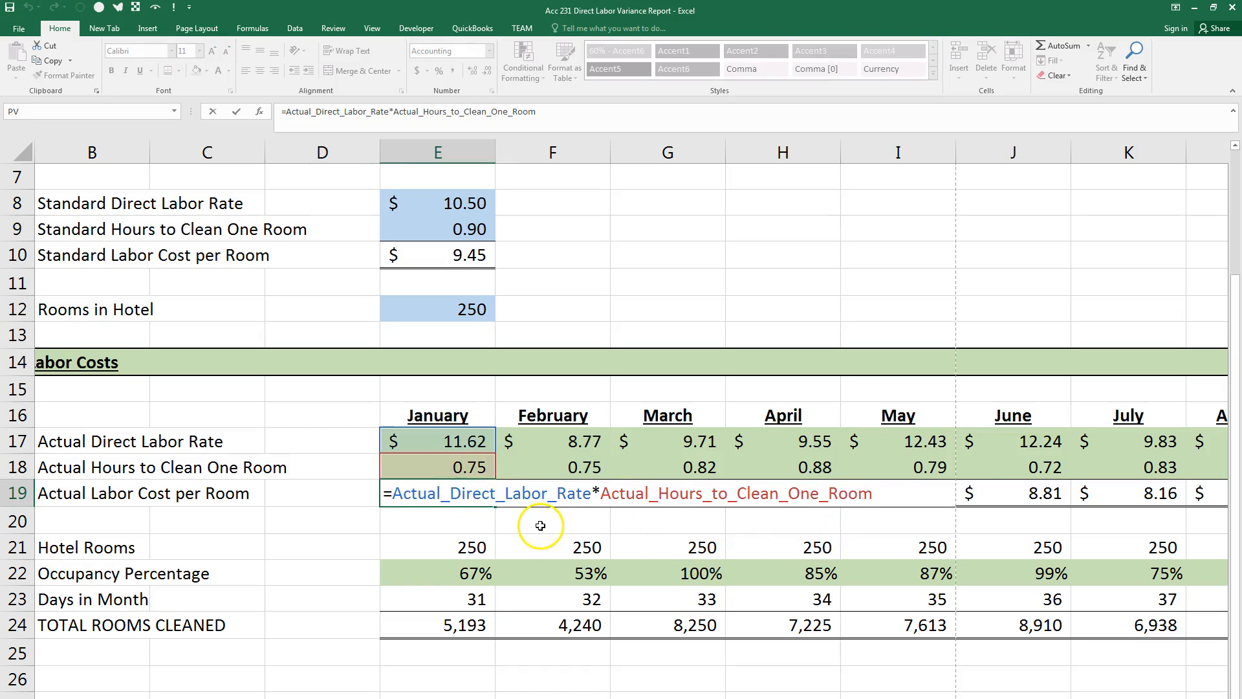
key(Escape)
click(706, 497)
key(F2)
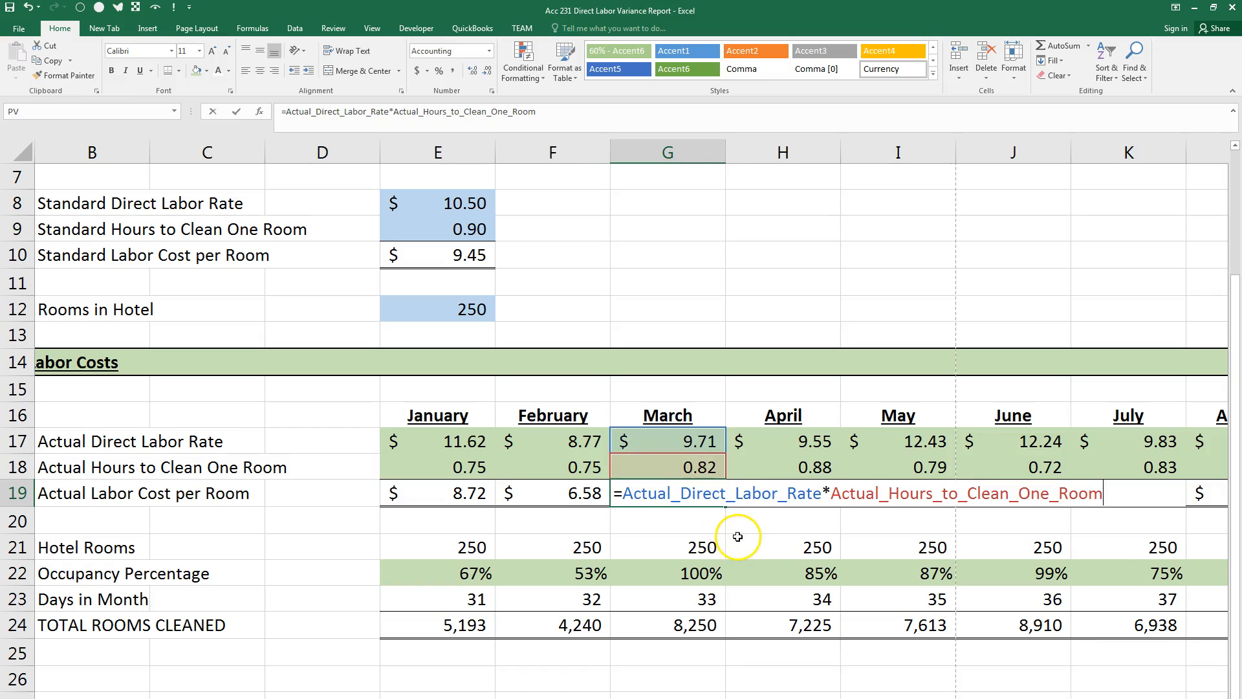
key(Escape)
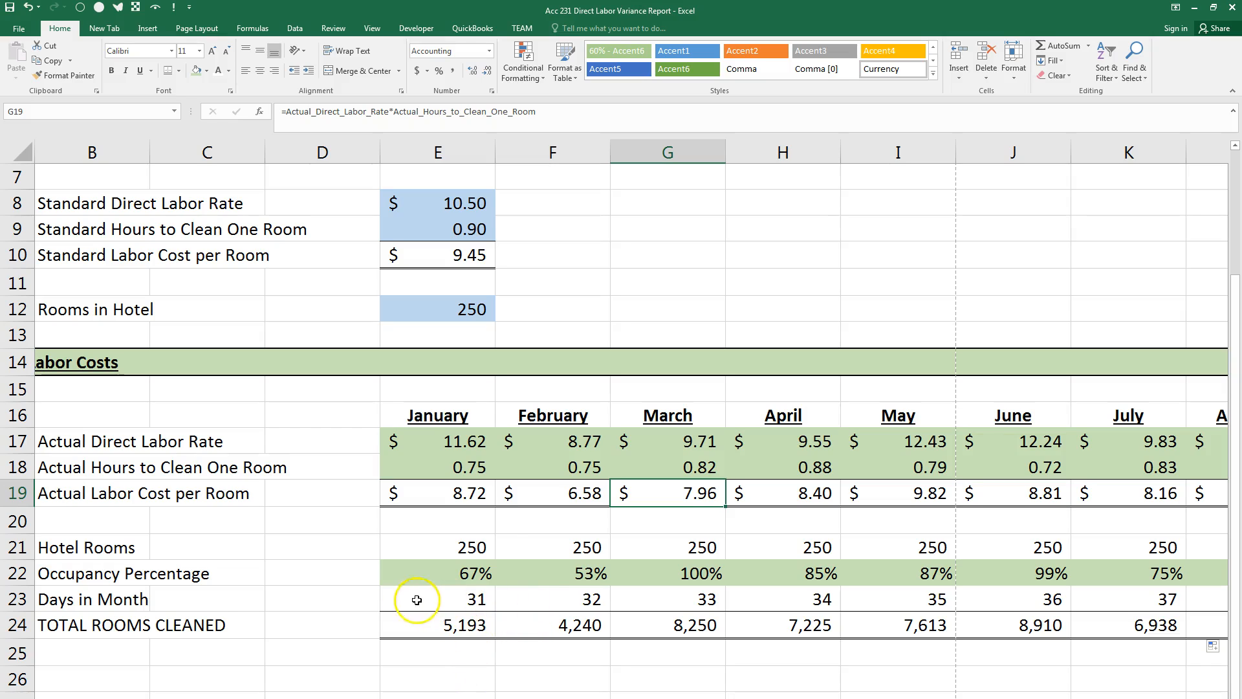
Correct the Days in Month in row 23 to 28 for February, 31 for March, 30 for April and 31 for May
click(565, 602)
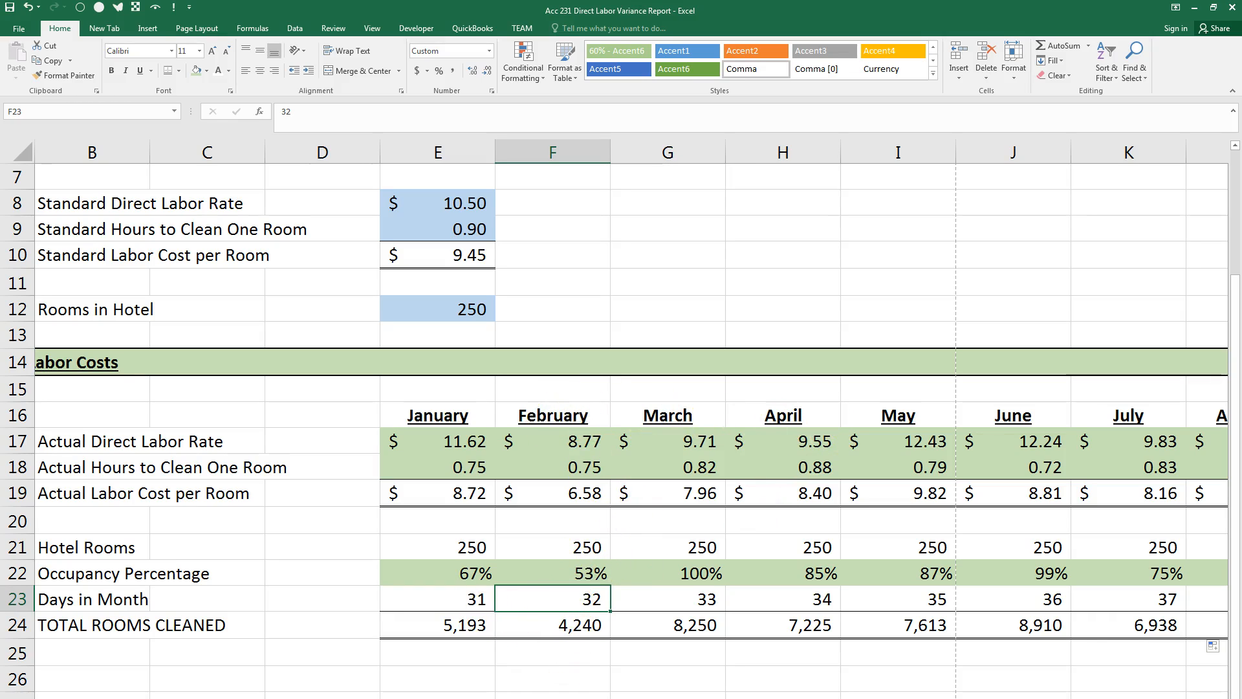
text(28)
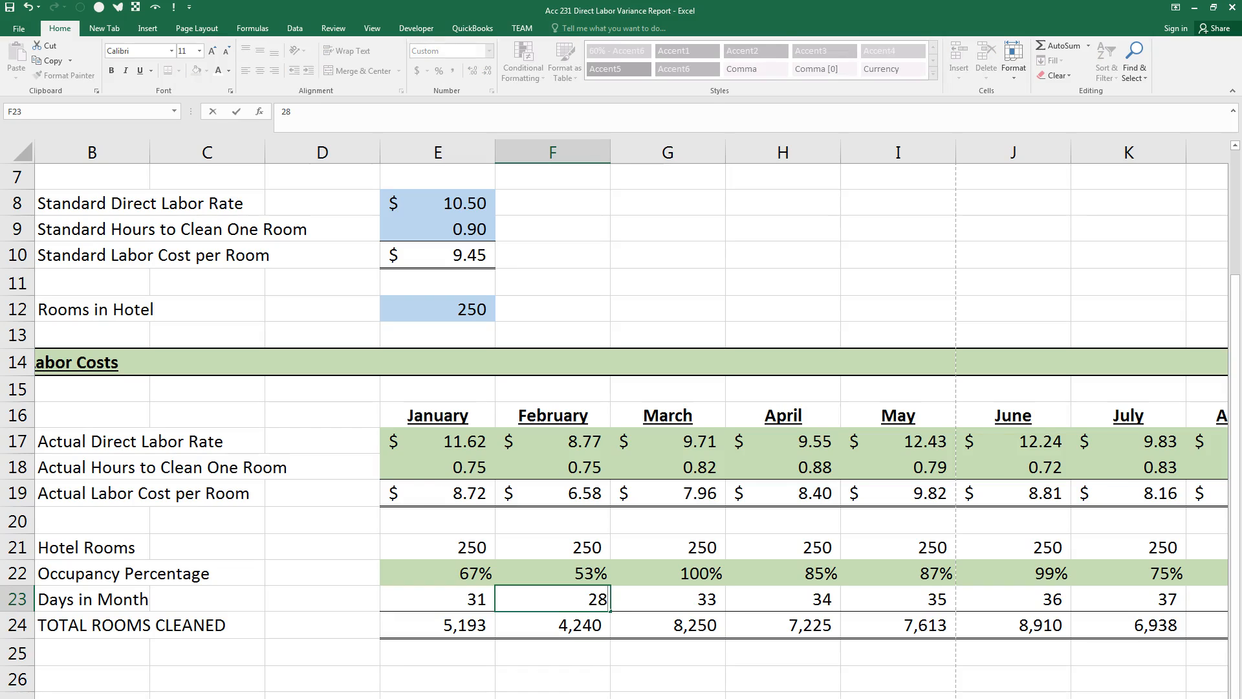
key(Tab)
text(30)
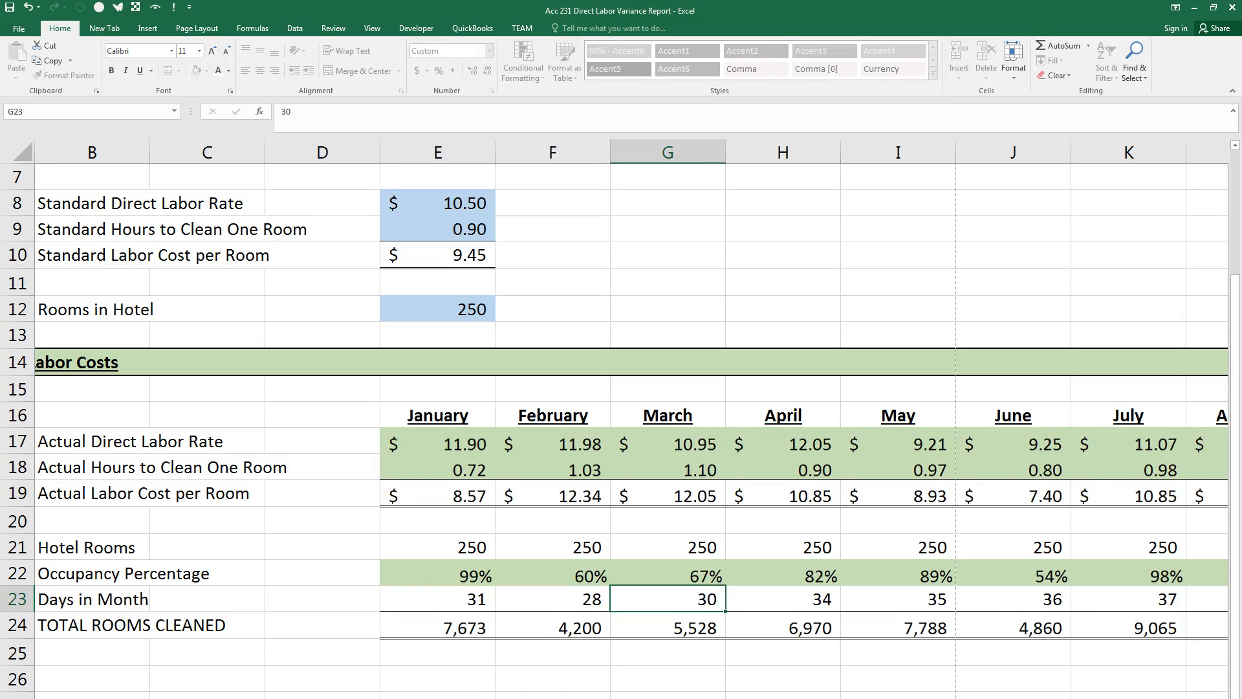
key(Tab)
key(shift+Tab)
key(shift+Tab)
key(Tab)
text(31)
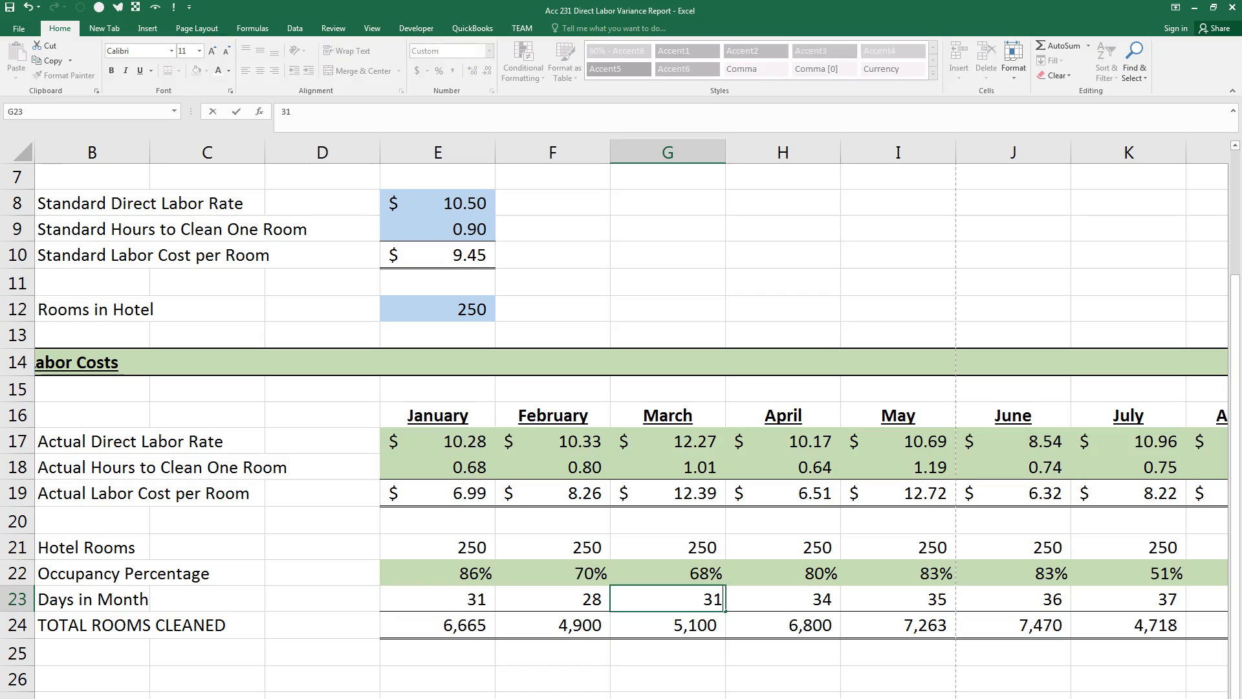
key(Tab)
text(30)
key(Tab)
text(31)
key(Tab)
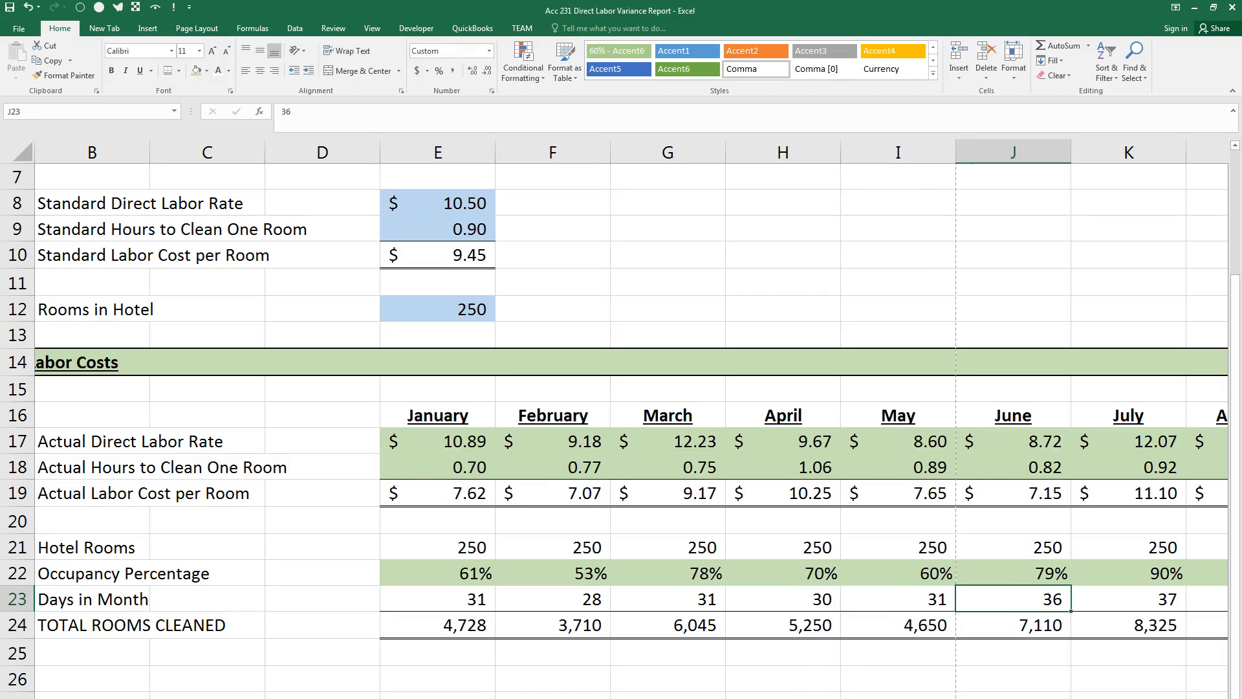
Correct the Days in Month for June through December in row 23 to 30, 31, 31, 30, 31, 30 and 31
text(30)
key(Tab)
text(31)
key(Tab)
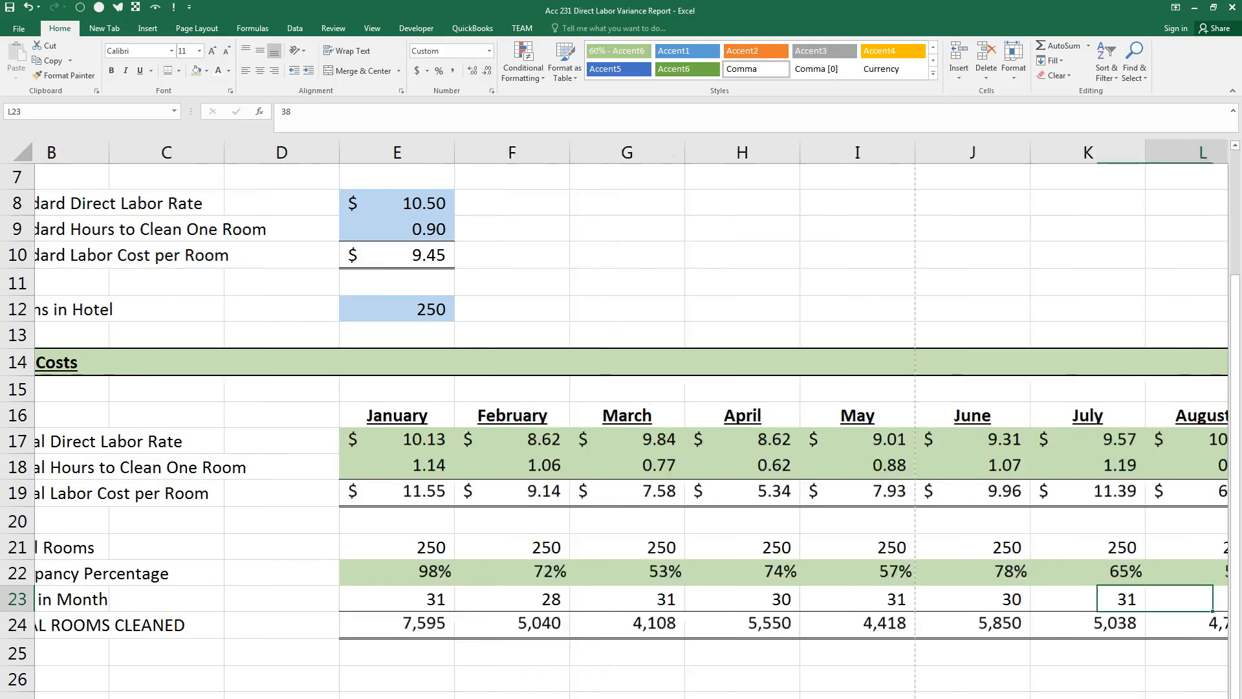
text(31)
key(Tab)
text(30)
key(Tab)
text(31)
key(Tab)
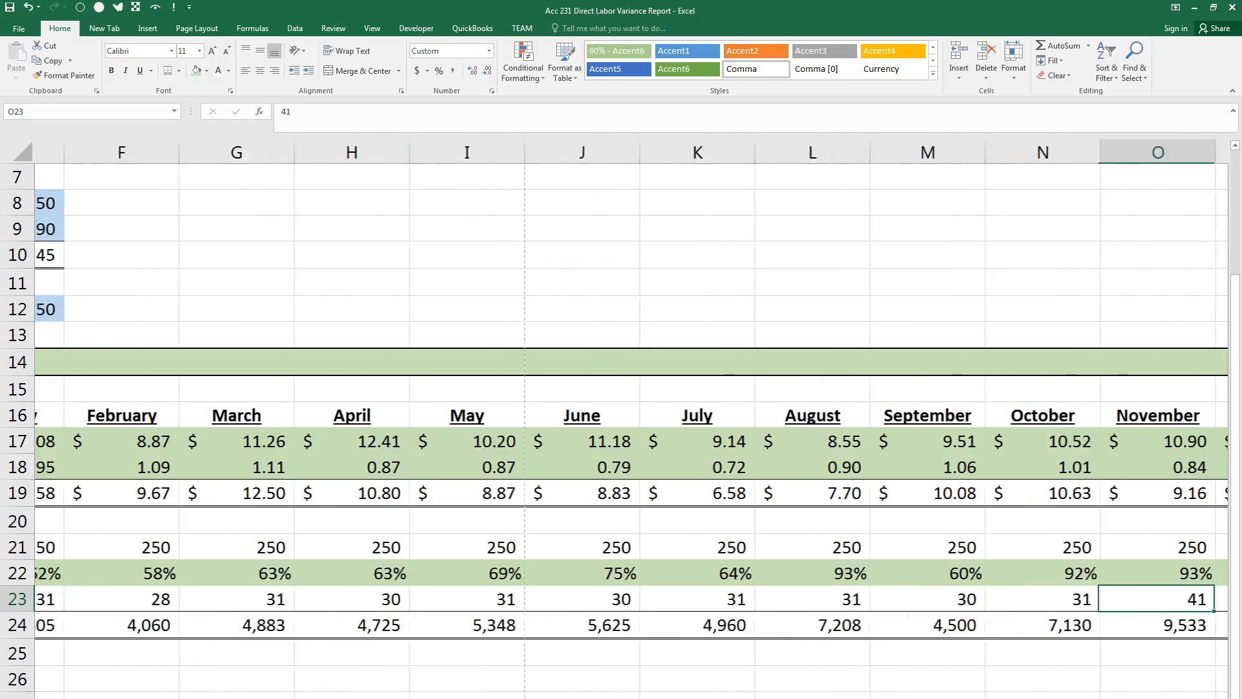
text(30)
key(Tab)
text(31)
key(Return)
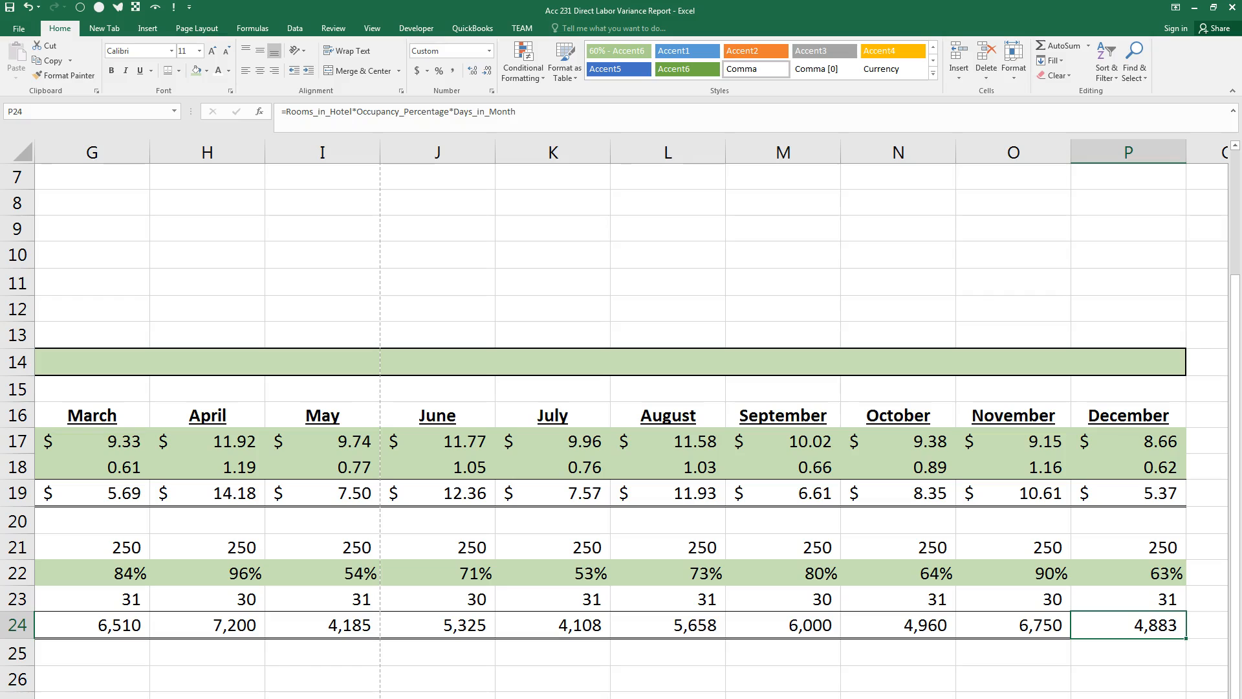
Return to column A and review the report from its title and standard costs to the monthly actual costs
key(Left)
key(Left)
key(Left)
key(Left)
key(Left)
key(Left)
key(Left)
key(Left)
key(Left)
key(Left)
key(Left)
key(Left)
key(Left)
key(Left)
key(Left)
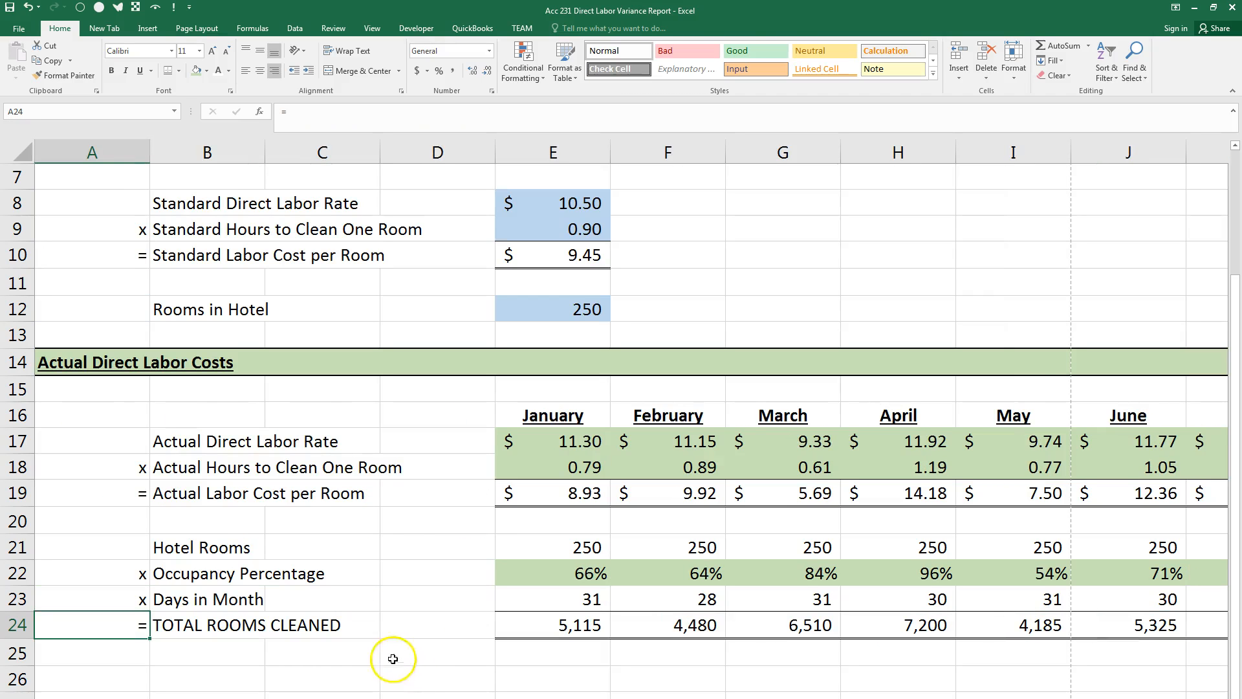
scroll(68, 414, up, 2)
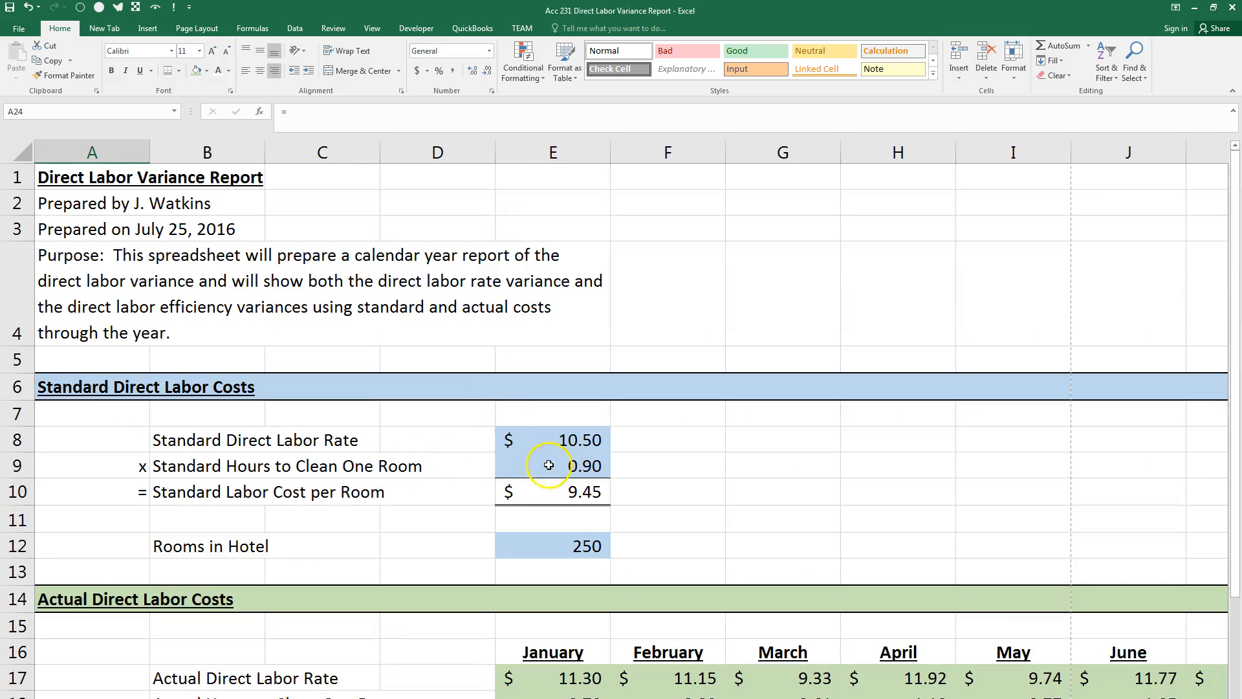
Review the standard direct labor rate in E8 and the actual direct labor rates for January and February
click(558, 443)
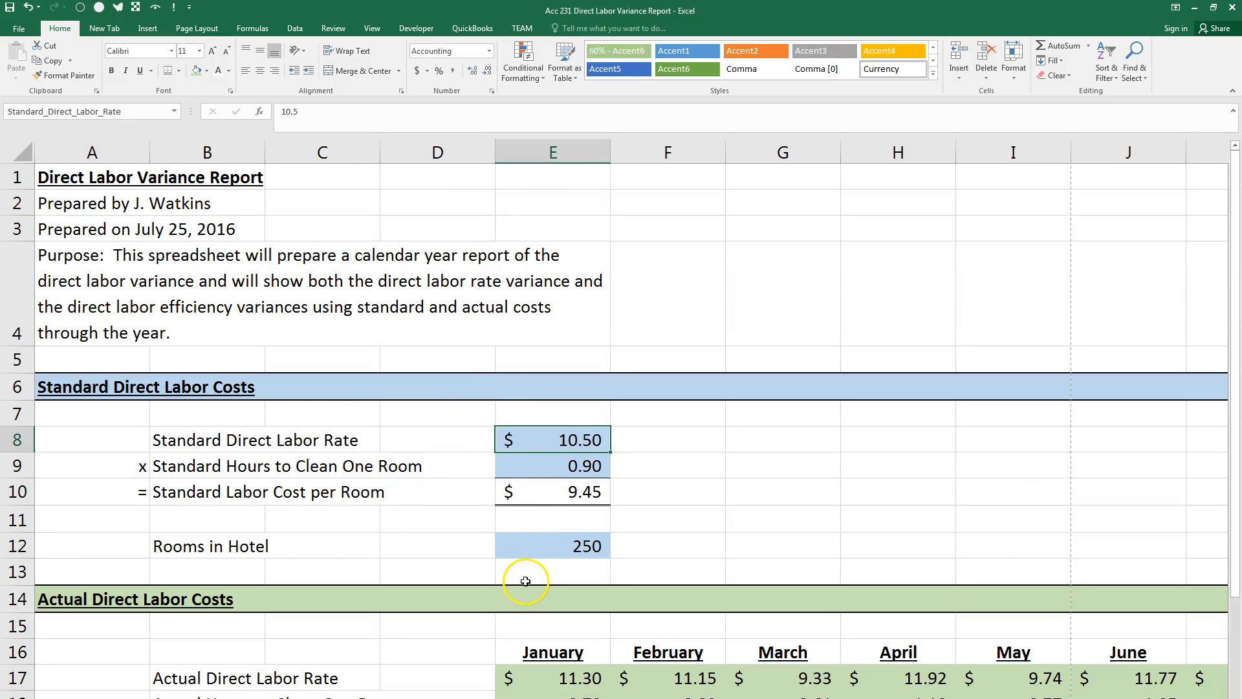
scroll(528, 583, down, 2)
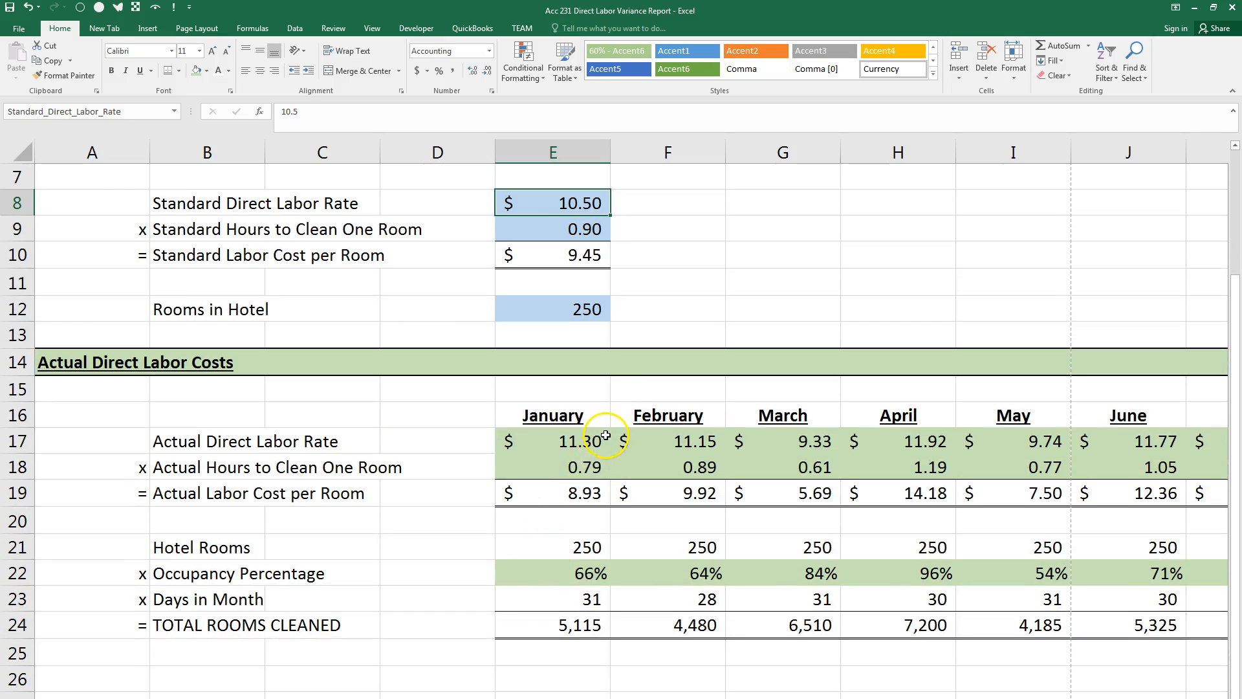
click(555, 435)
click(667, 439)
scroll(589, 376, up, 1)
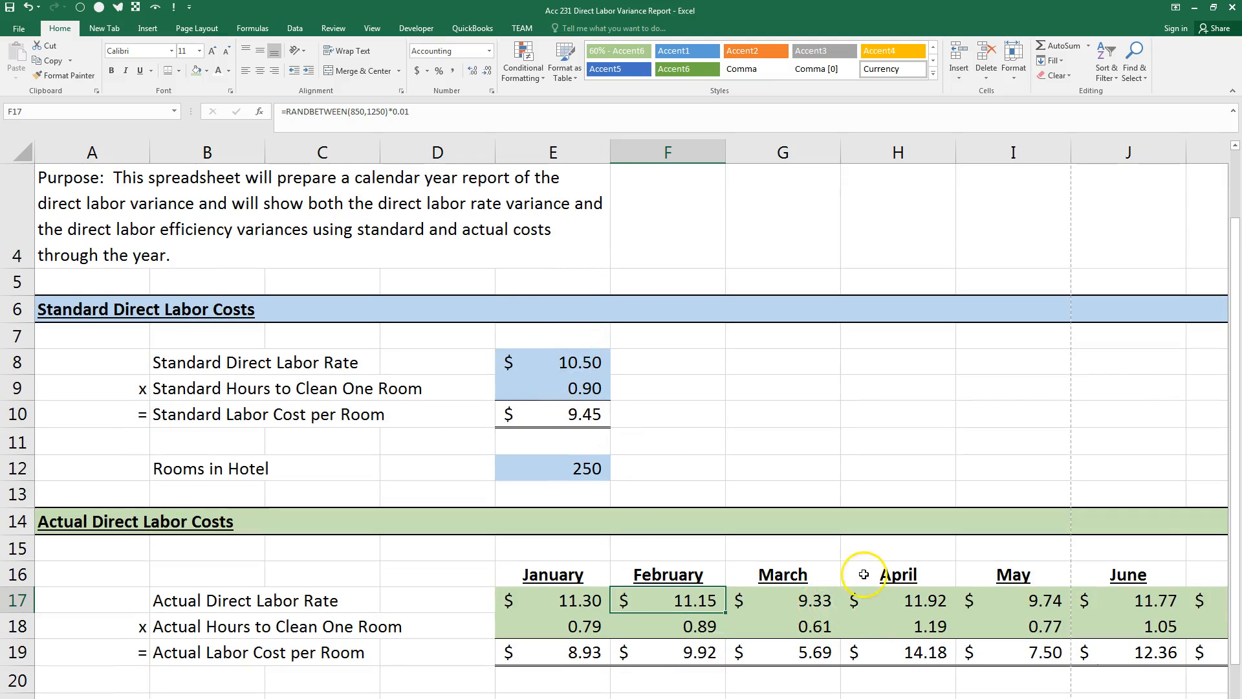
scroll(803, 602, down, 2)
Enter the bold, underlined section heading "Variance Summary Report--Favorable/(Unfavorable)" in cell A26
click(114, 611)
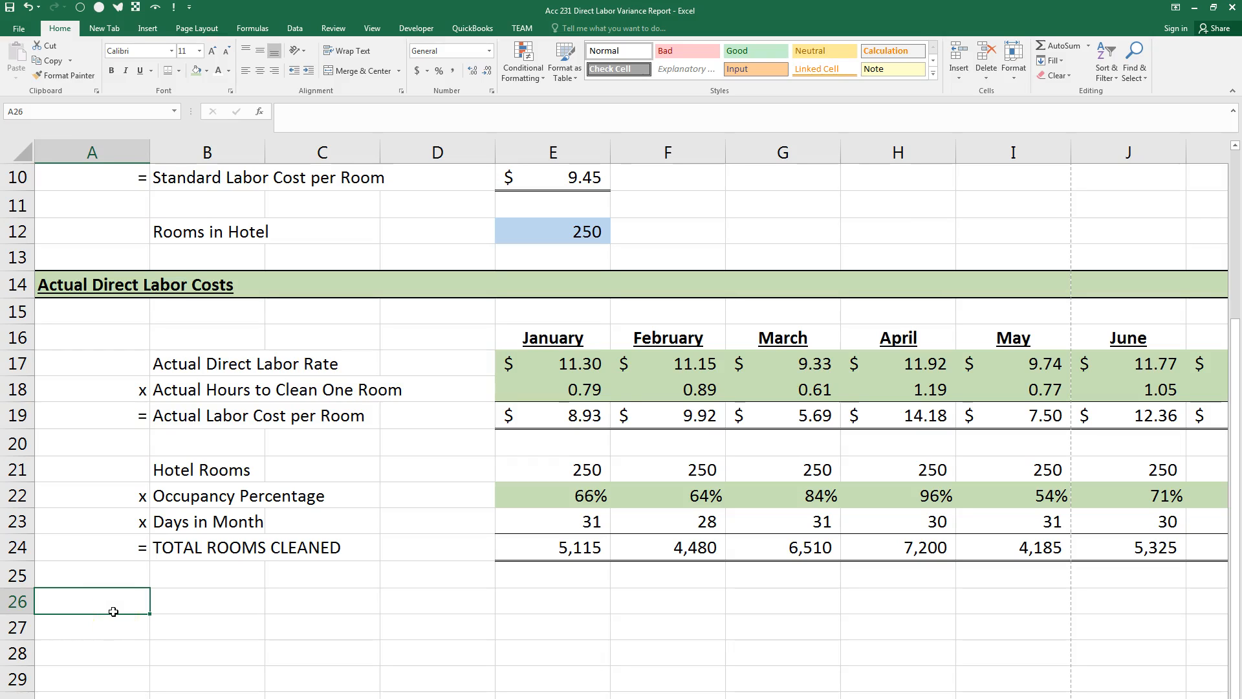
text(v)
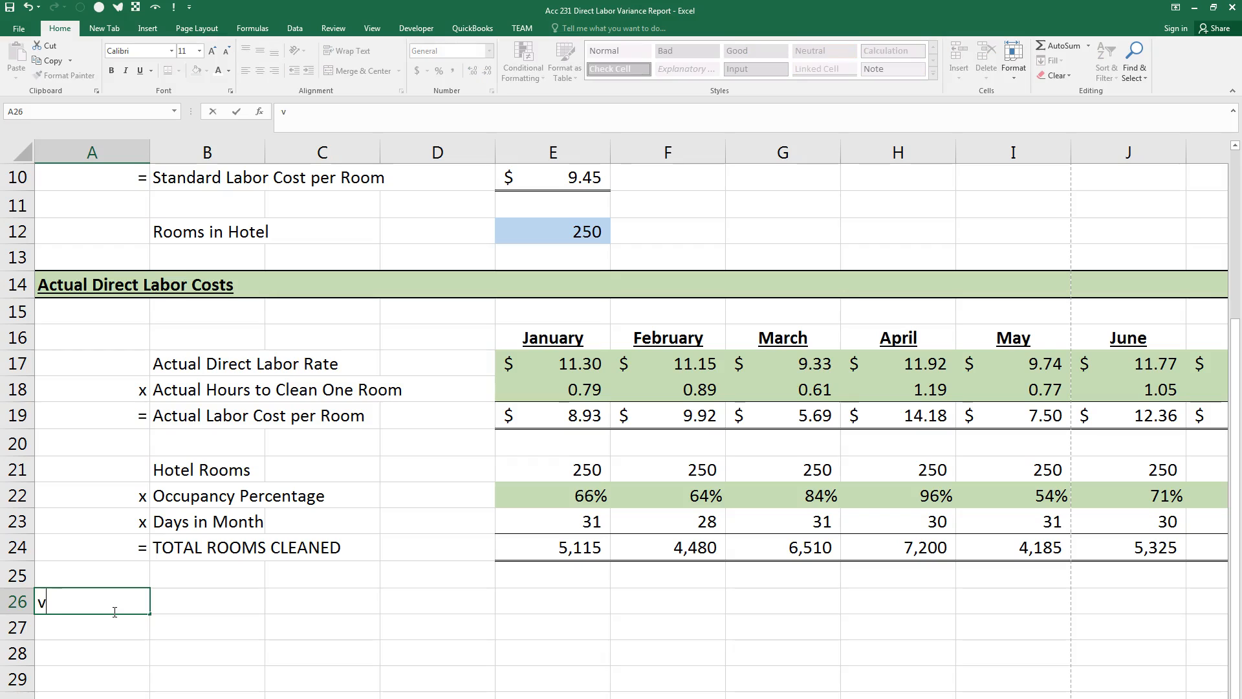
key(ctrl+u)
key(ctrl+b)
text(Variance Cu)
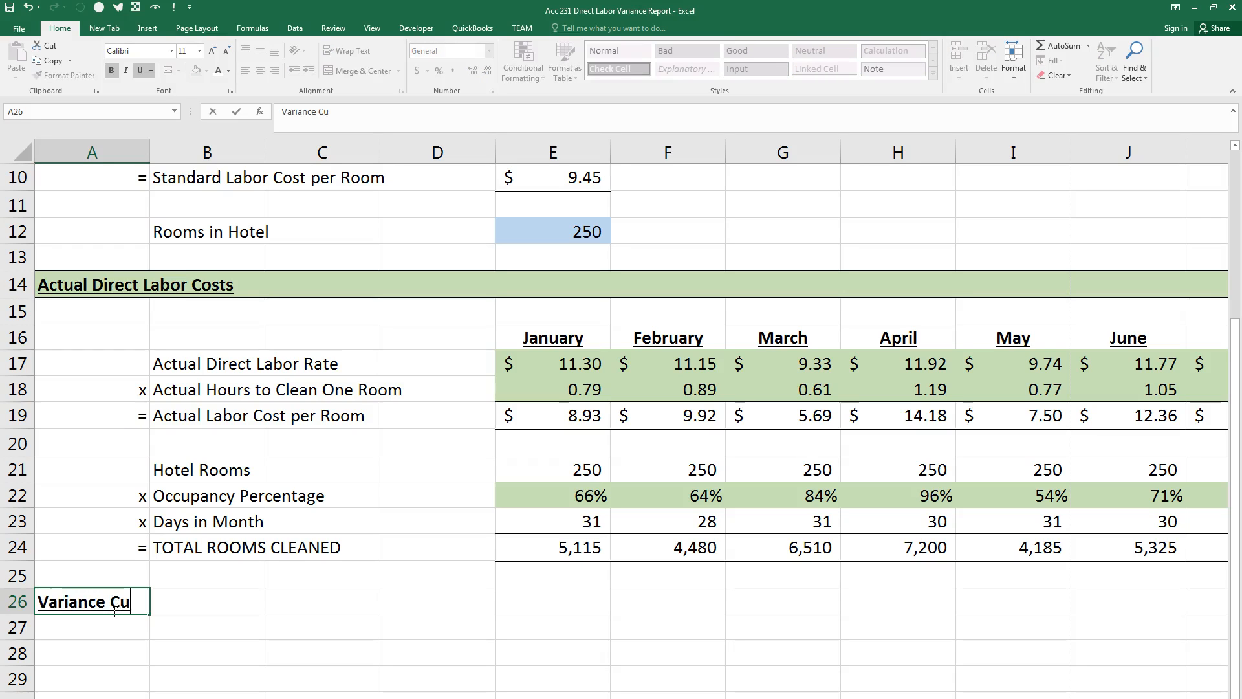
key(BackSpace)
key(BackSpace)
text(Summary Report--)
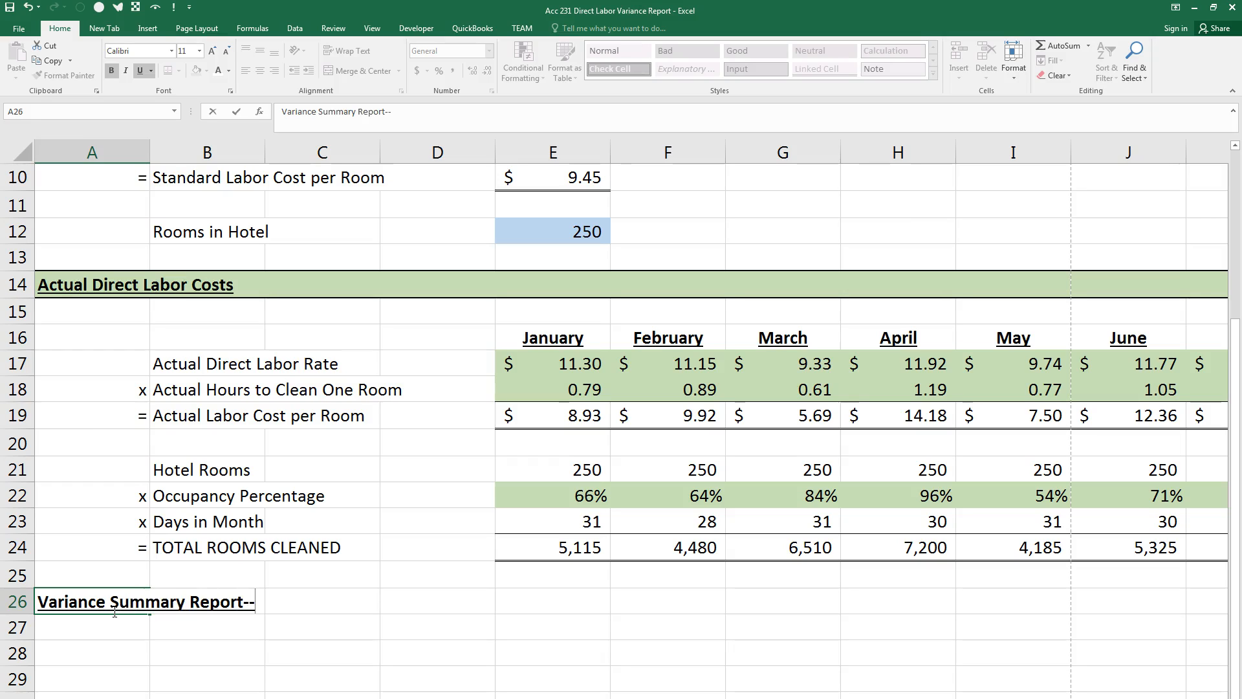
text(Favorable)
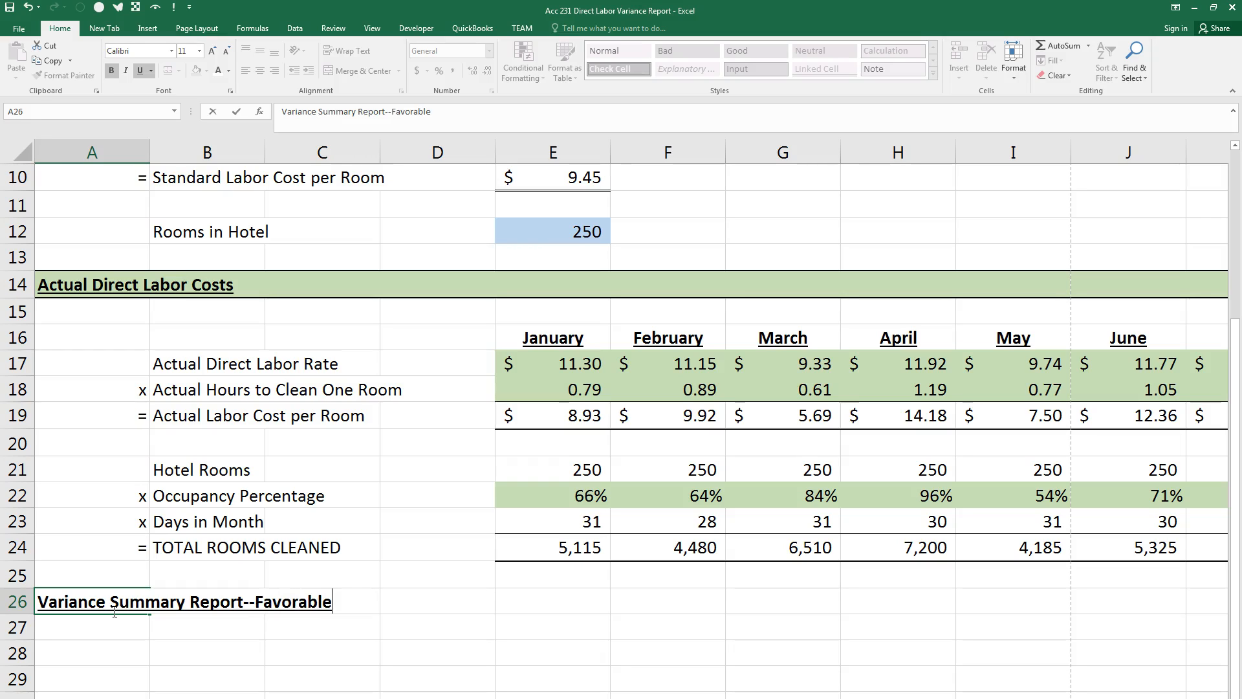
text(/(Unfavorable)
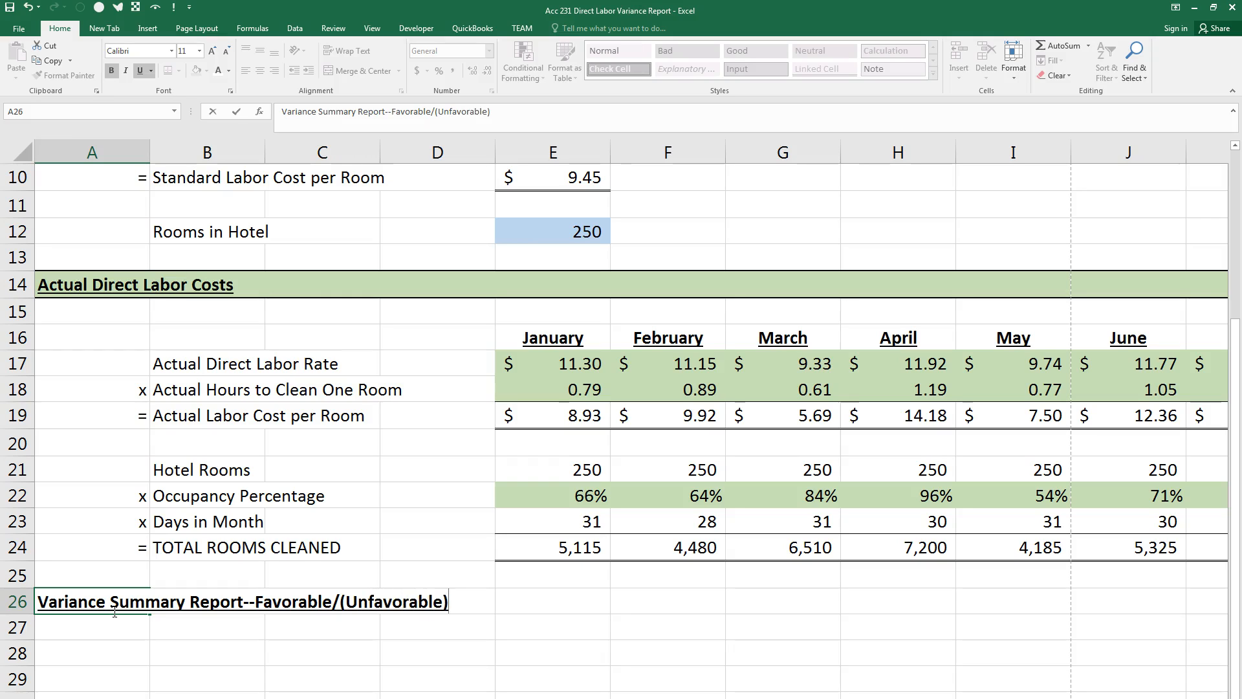
key(Return)
Give the heading row A26:P26 a light gold fill and thick outside borders
click(114, 611)
key(shift+Right)
key(shift+Right)
key(shift+Right)
key(shift+Right)
key(shift+Right)
key(shift+Right)
key(shift+Right)
key(shift+Right)
key(shift+Right)
key(shift+Right)
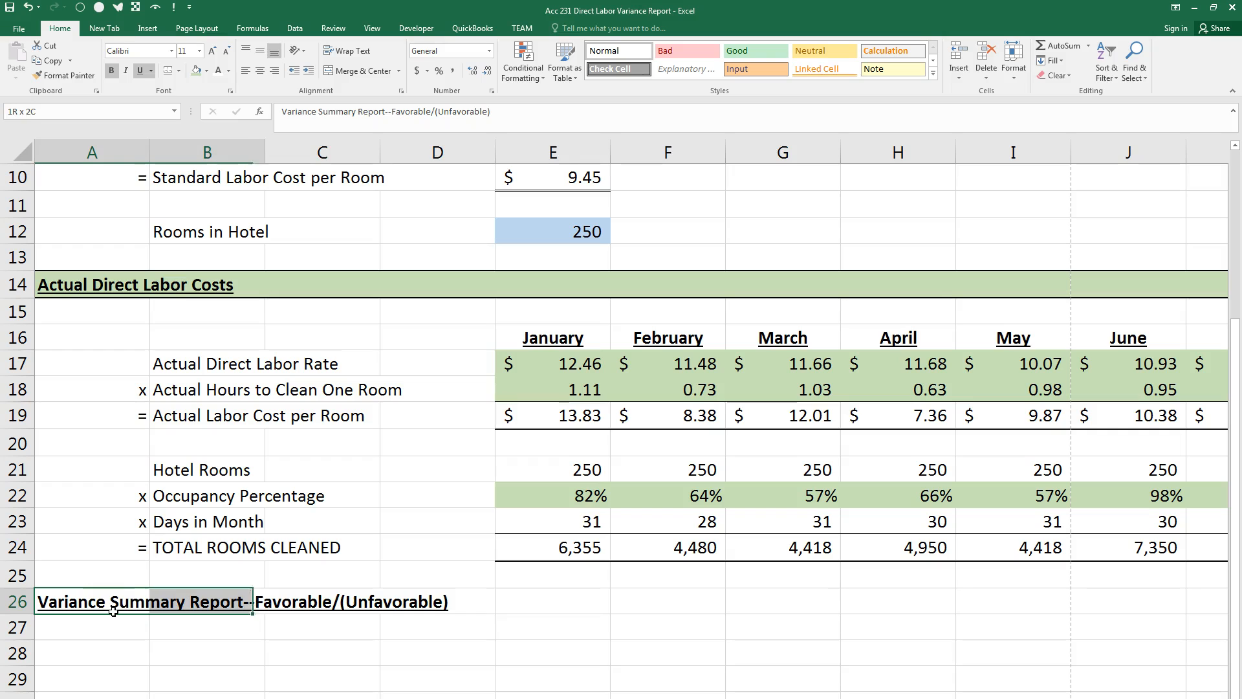
key(shift+Right)
key(shift+Right)
key(shift+Right)
key(shift+Right)
key(shift+Right)
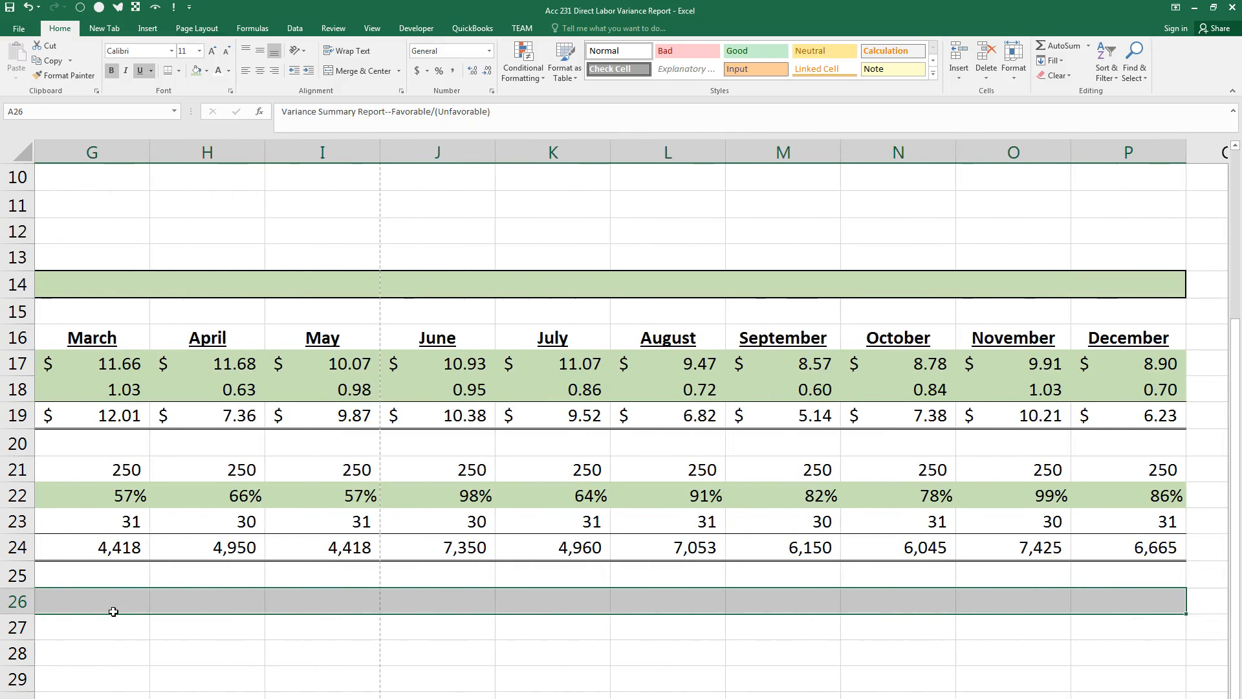
click(207, 71)
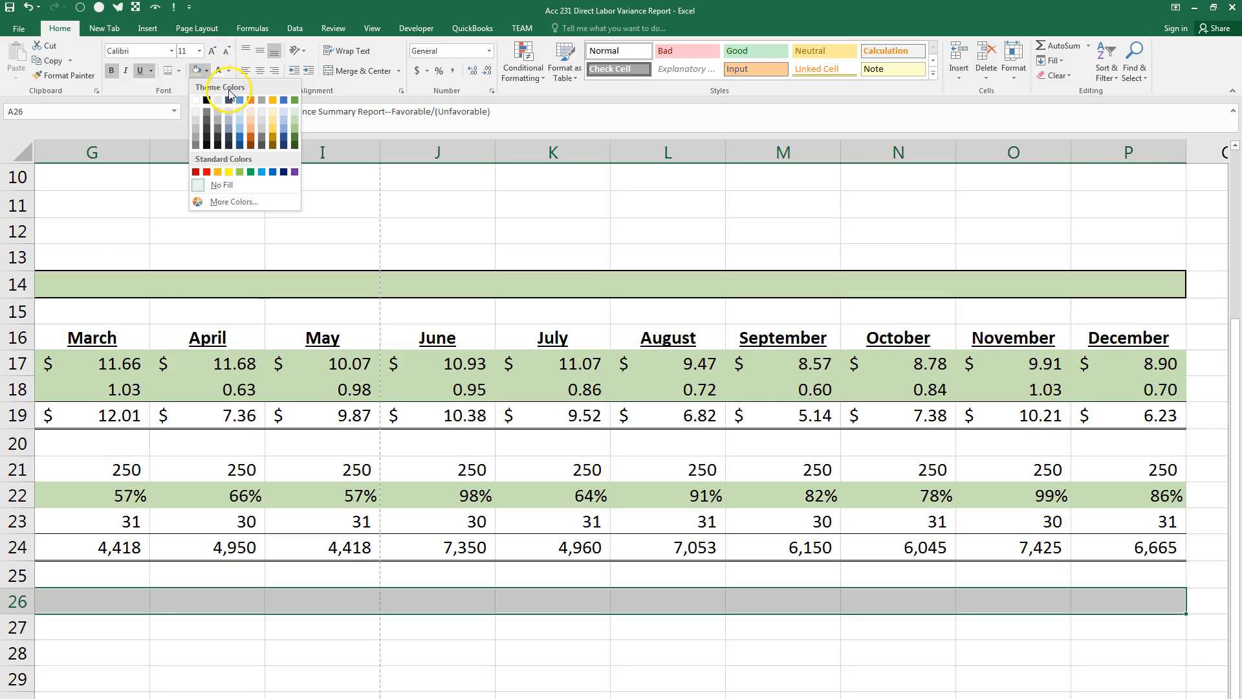
click(274, 121)
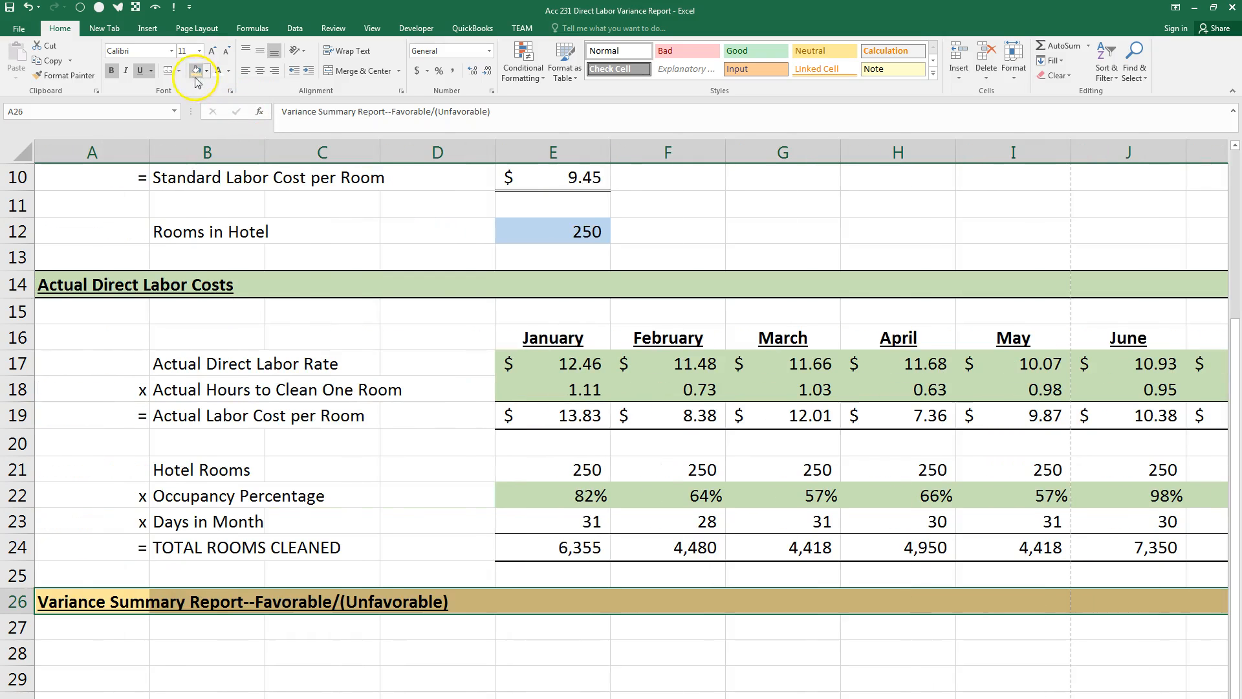
click(179, 71)
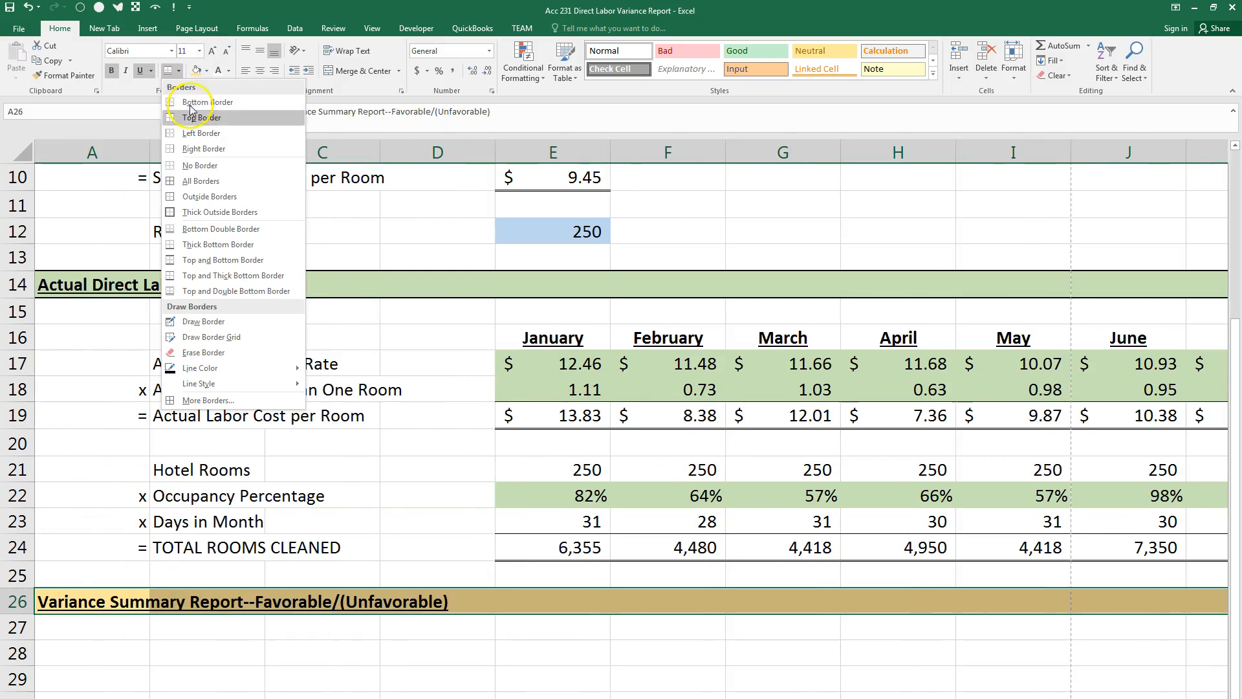
click(220, 212)
Enter "January" as a bold, underlined and centered column header in cell E28
scroll(389, 569, down, 2)
click(578, 499)
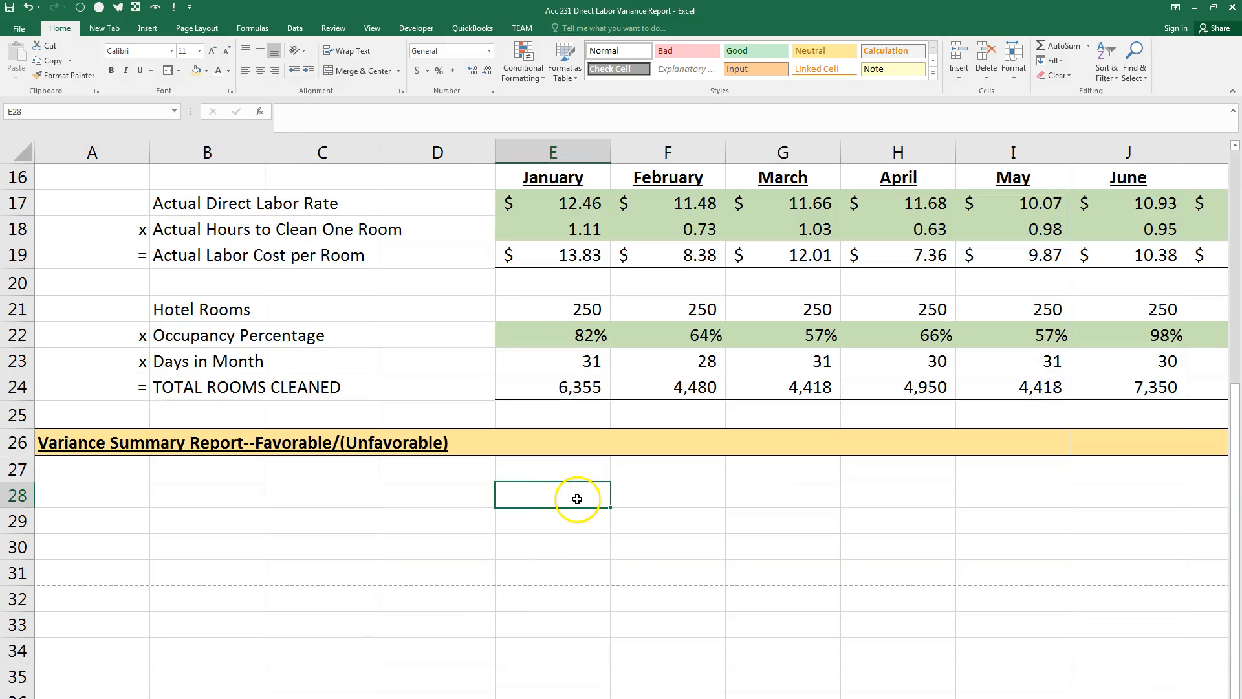
text(January)
key(Up)
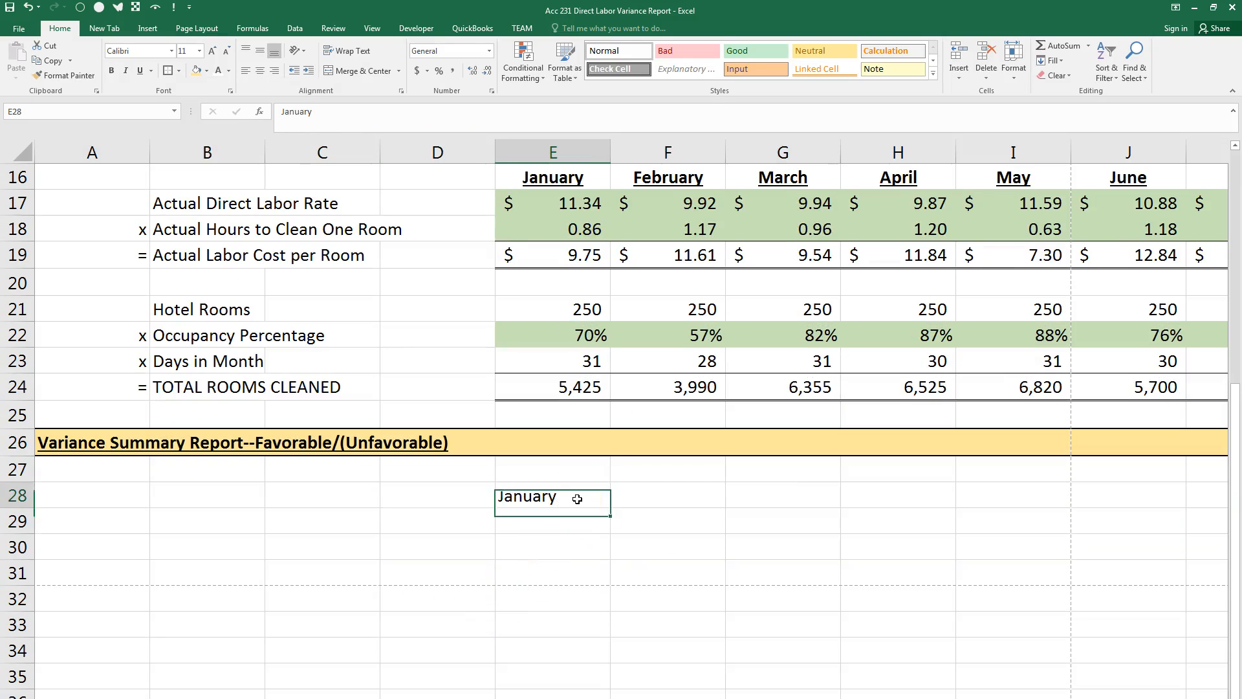
click(577, 499)
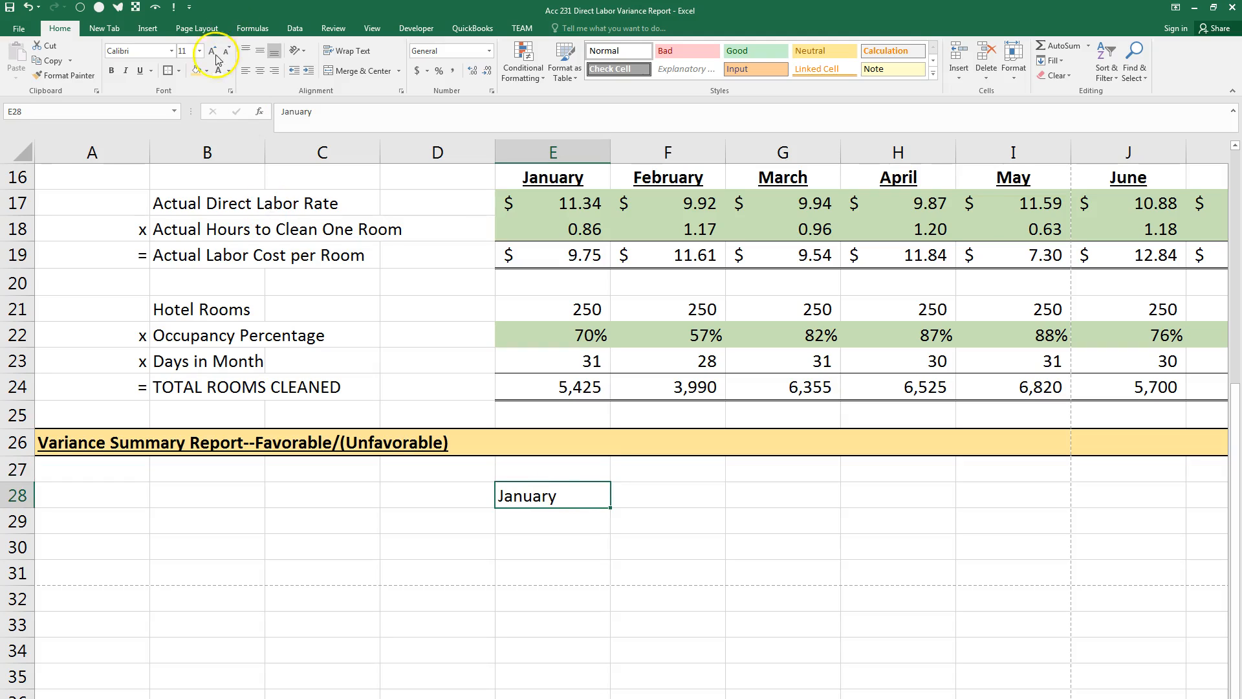
click(112, 70)
click(140, 70)
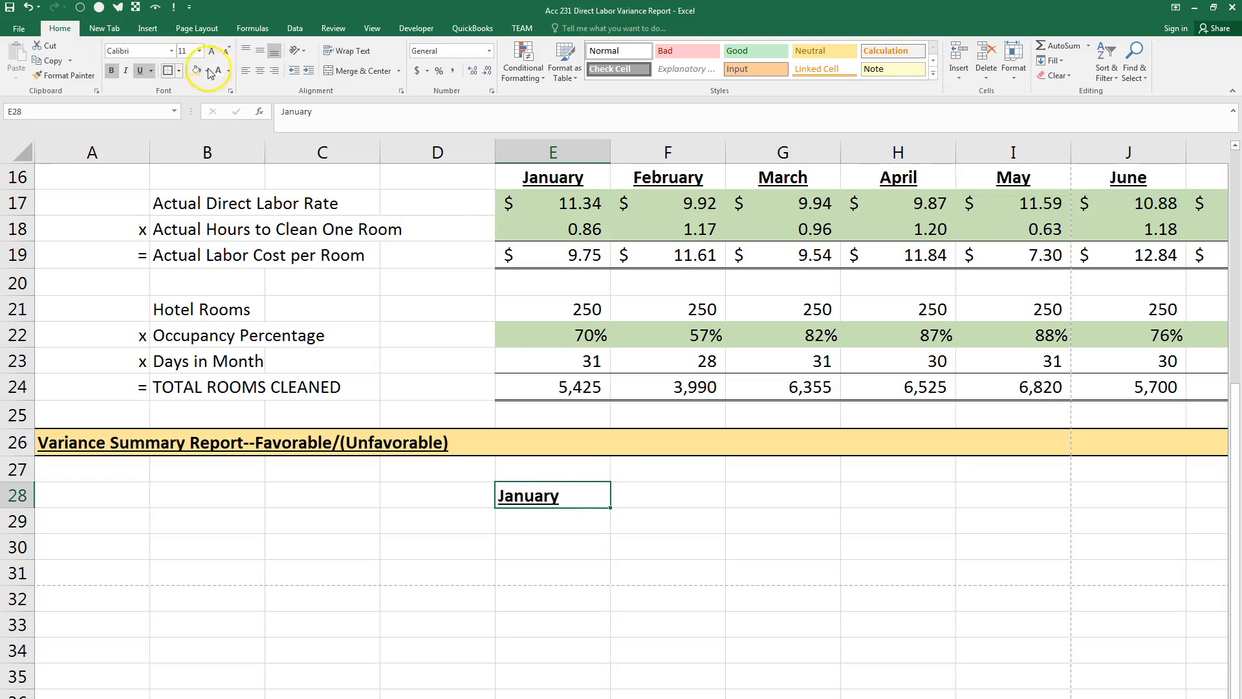
click(259, 71)
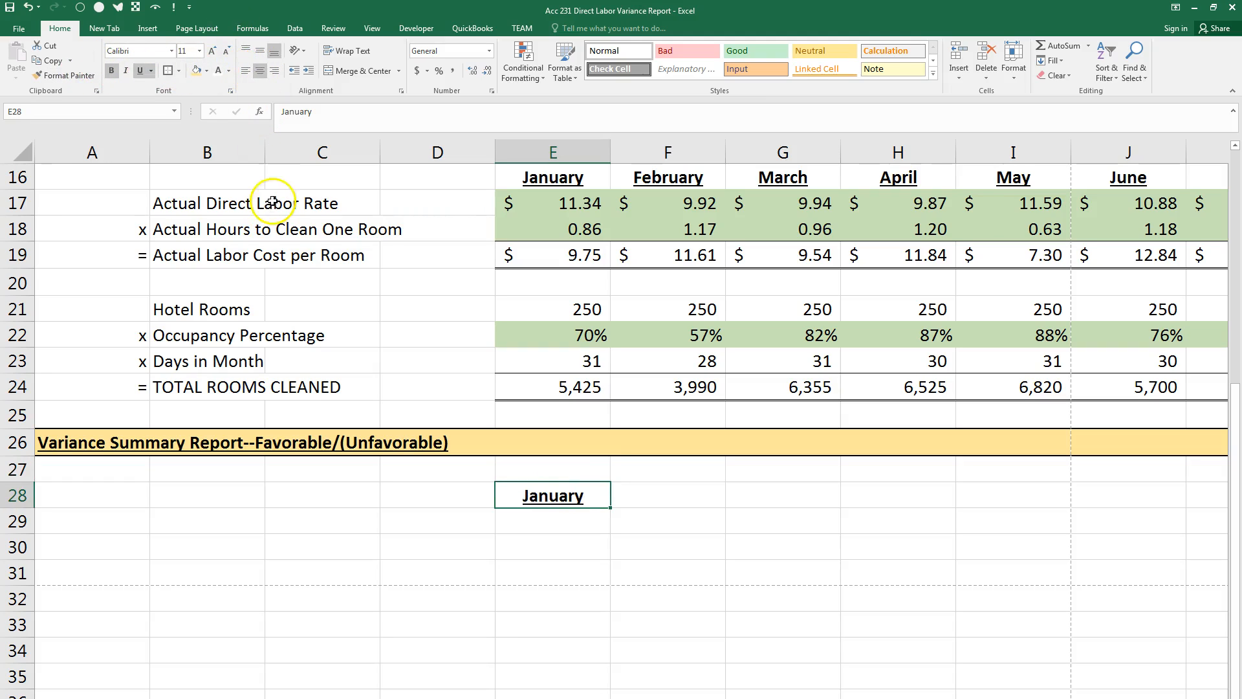
Enter the row labels "Actual Direct Labor Costs" in B29 and "Standard Direct Labor Costs" in B30
click(216, 521)
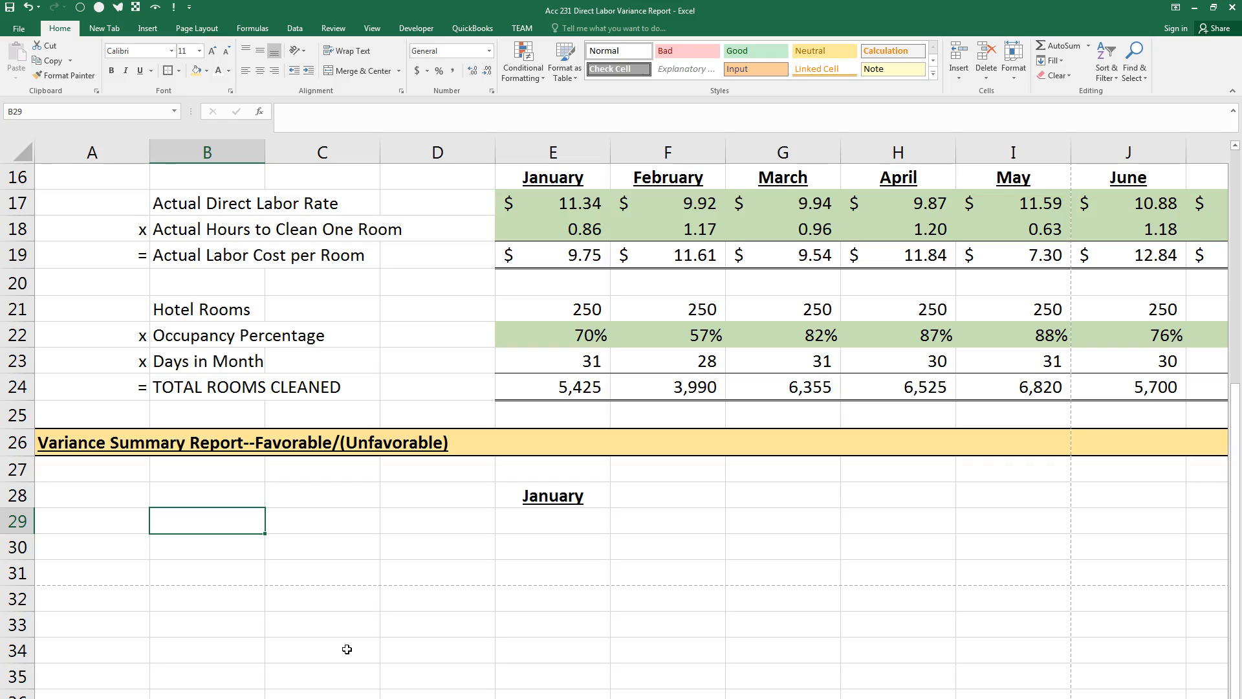
text(Actual)
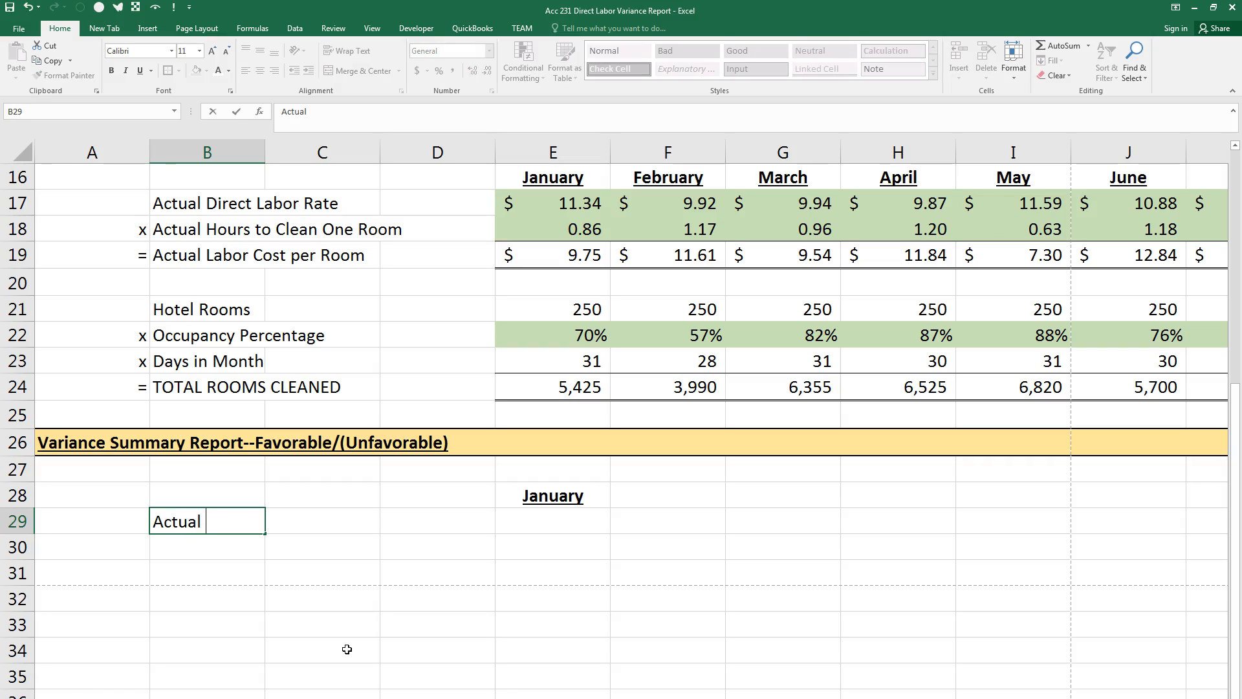
text( Direct Labor Cost)
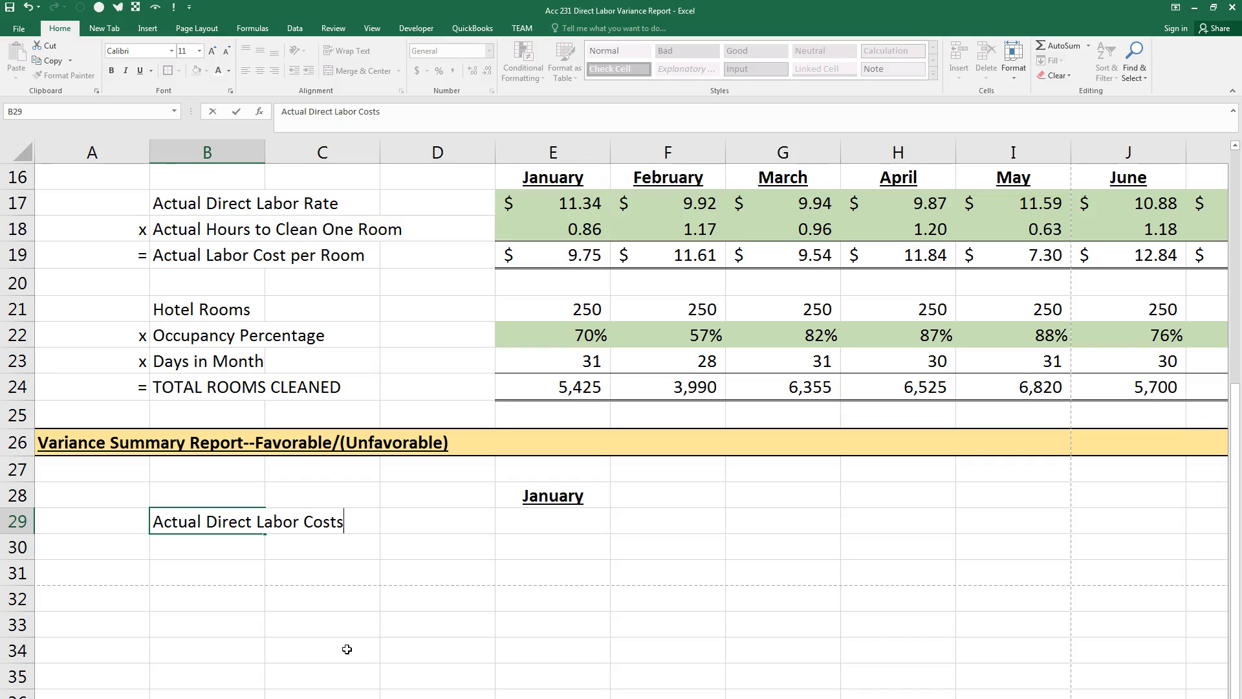
text(s)
key(Tab)
key(Return)
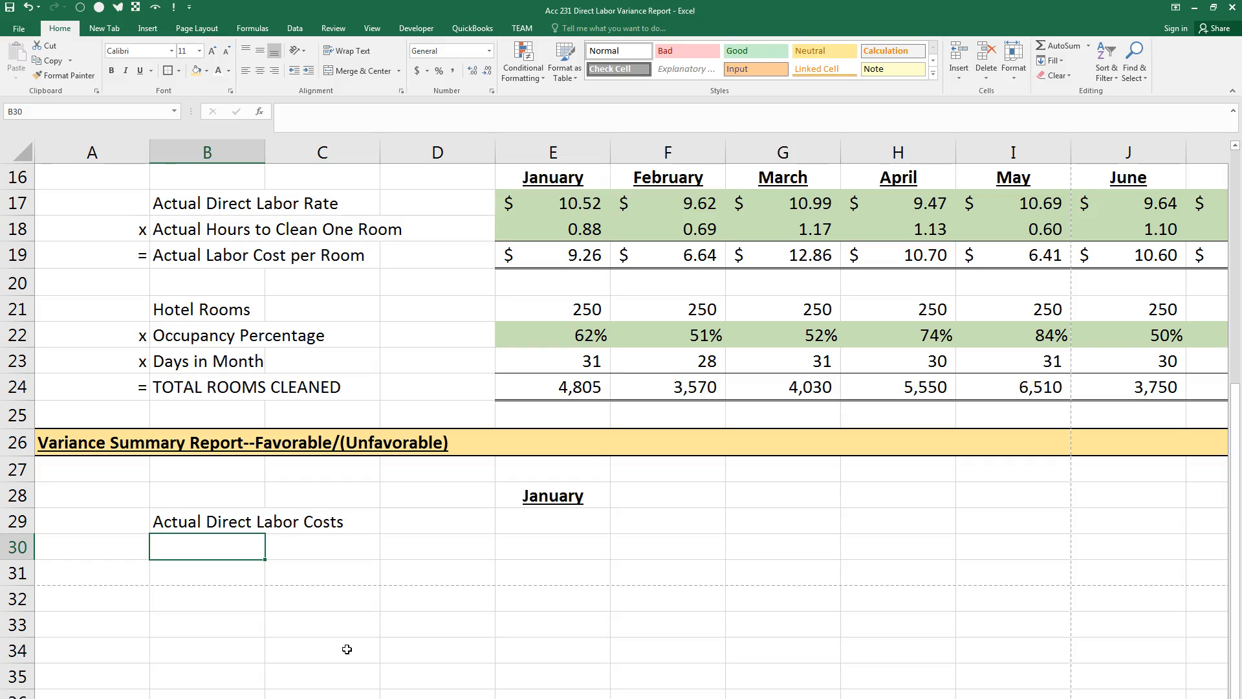
text(Standard Direct Labor Costs)
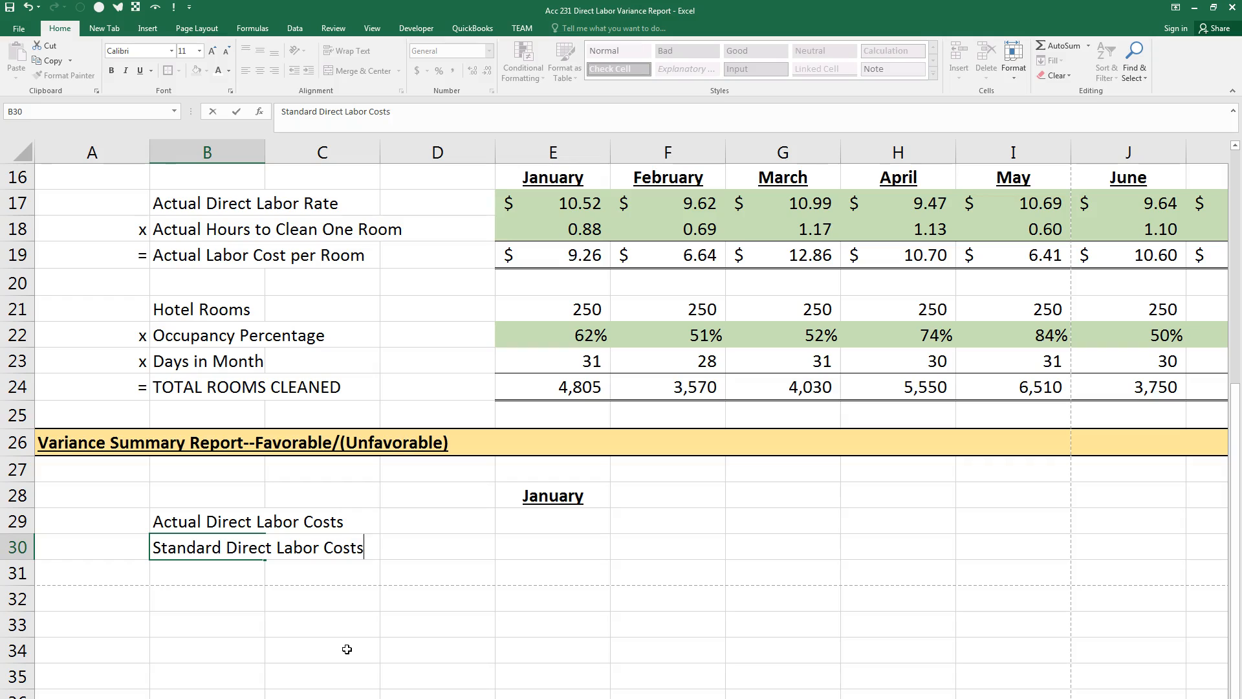
key(Return)
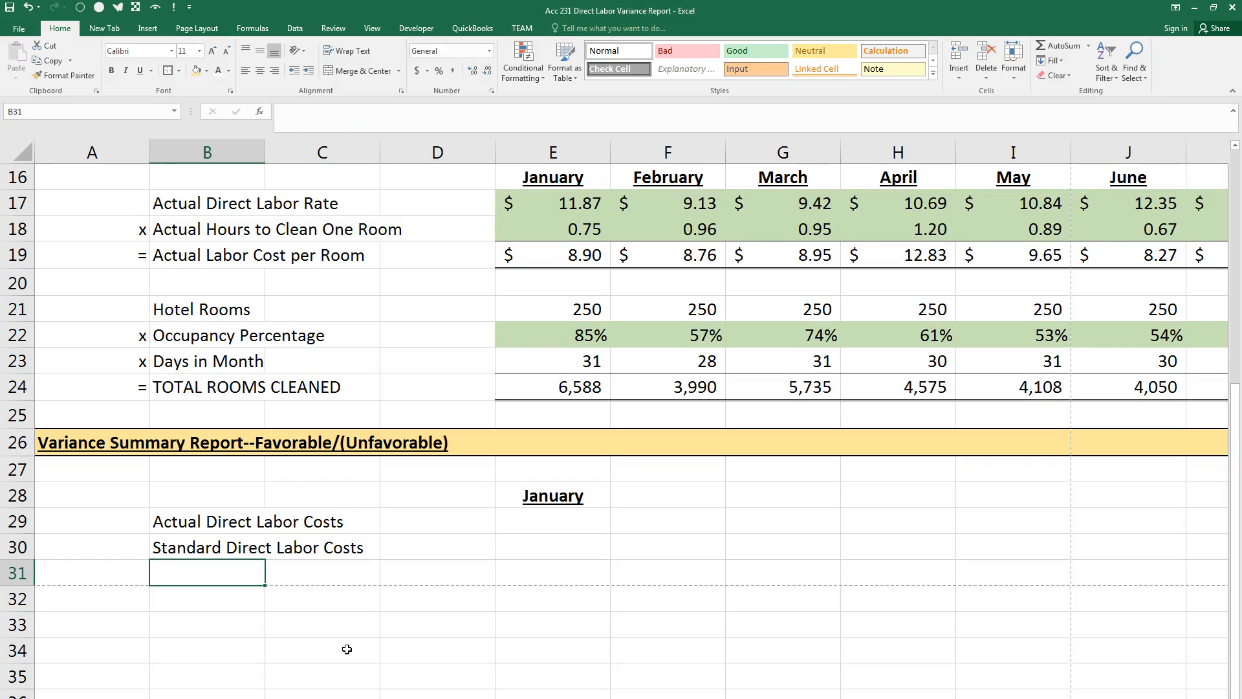
Enter the row label "Total Direct Labor Variance" in cell B31
text(Direct Labor V)
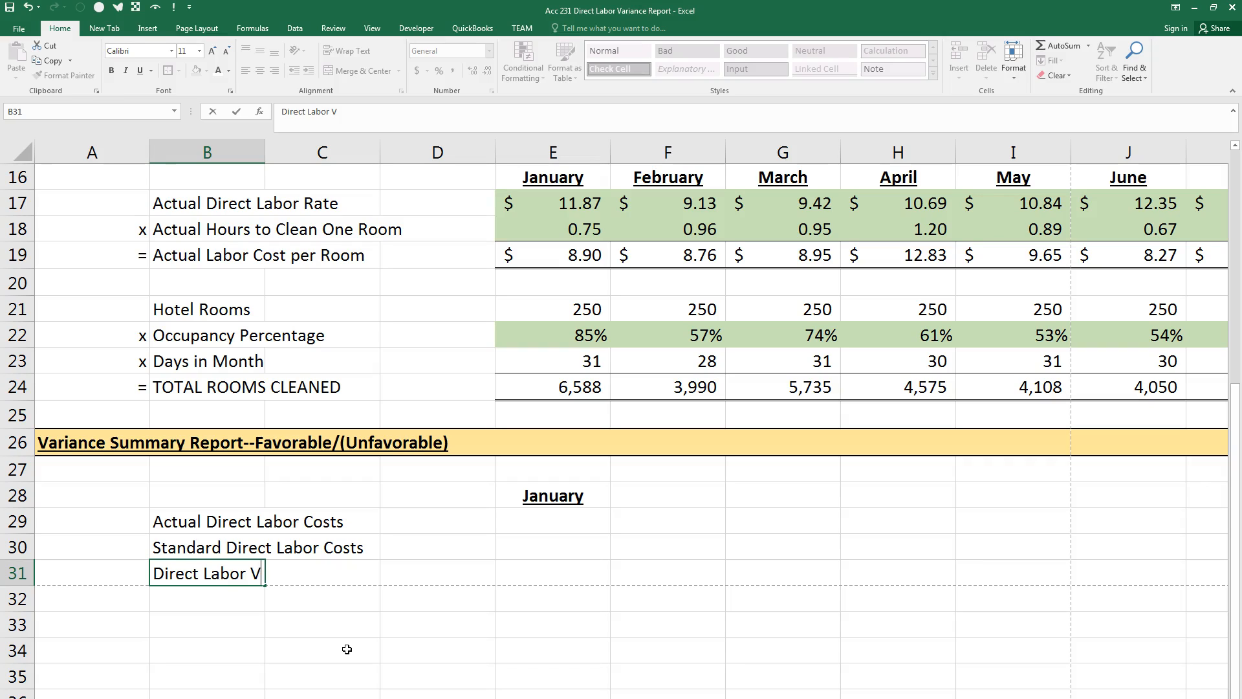
text(ariance)
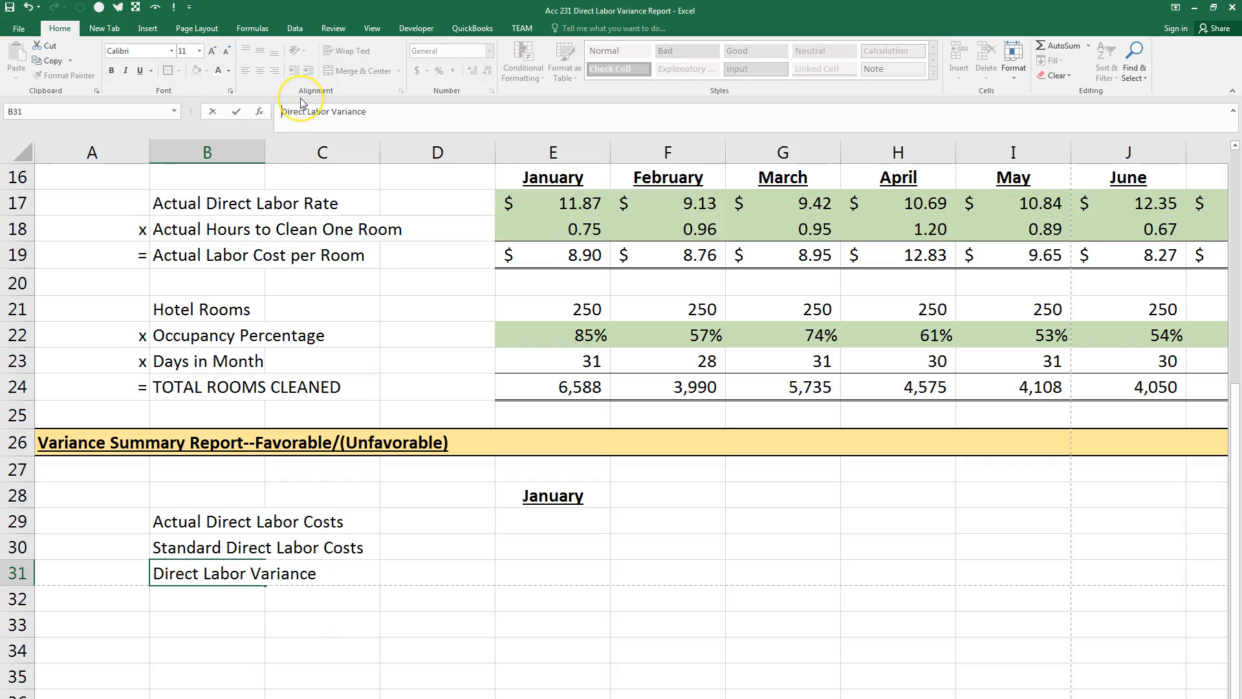
text(Total)
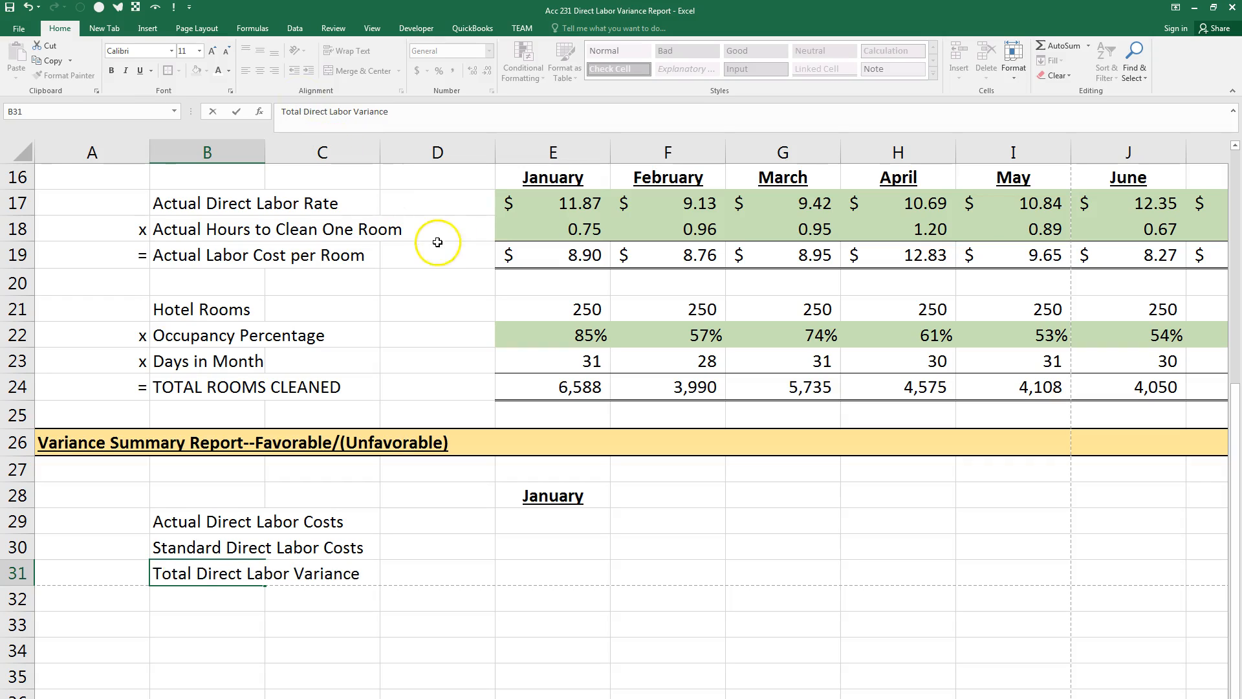
click(525, 578)
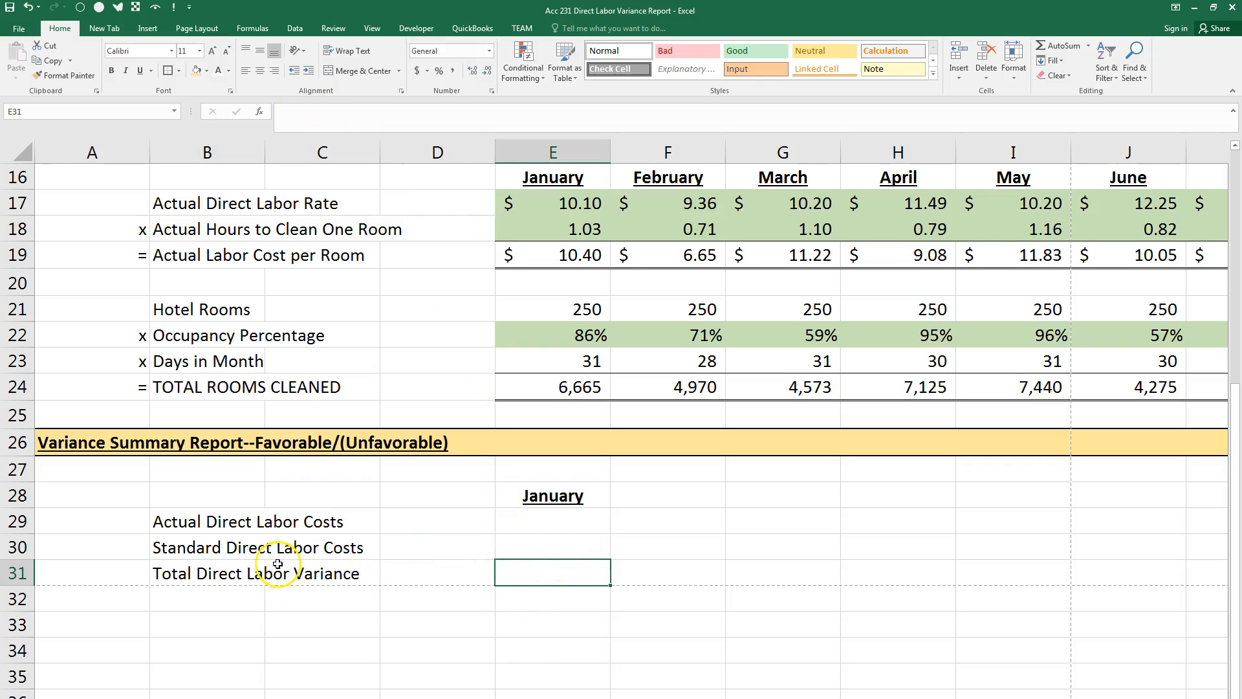
Select the labels in B29:B31 and check the workbook's defined names and their references in the Name Manager
drag(246, 524, 239, 599)
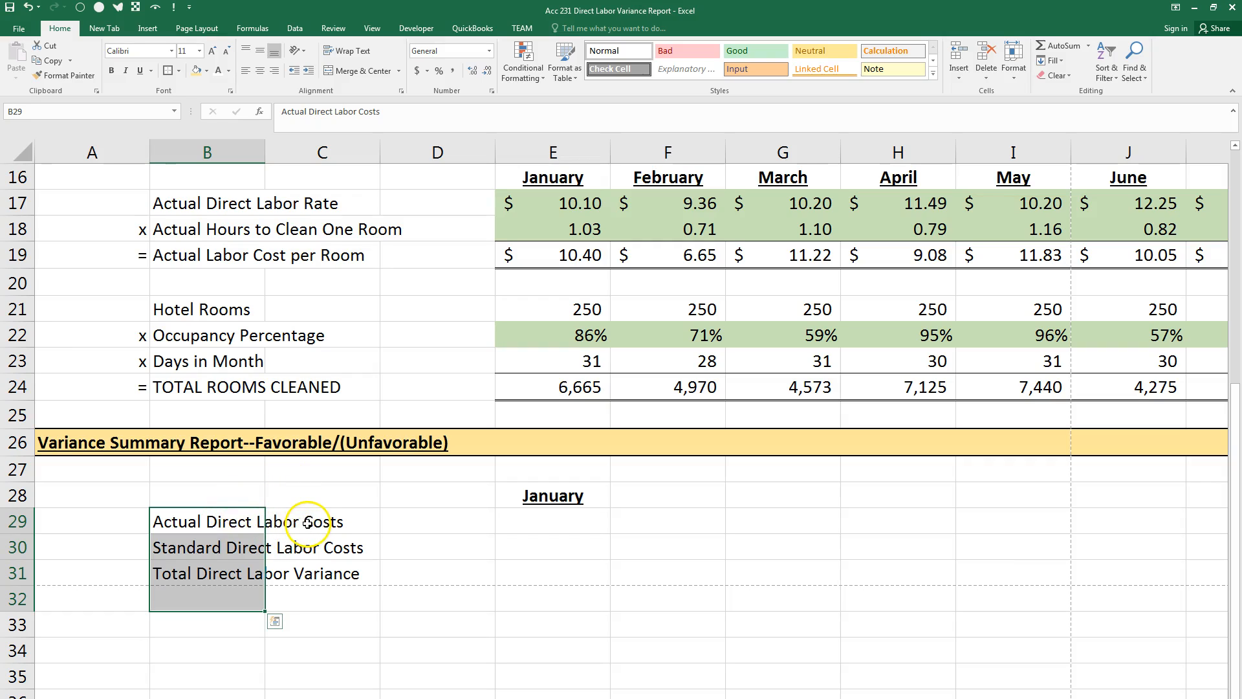
drag(249, 517, 250, 575)
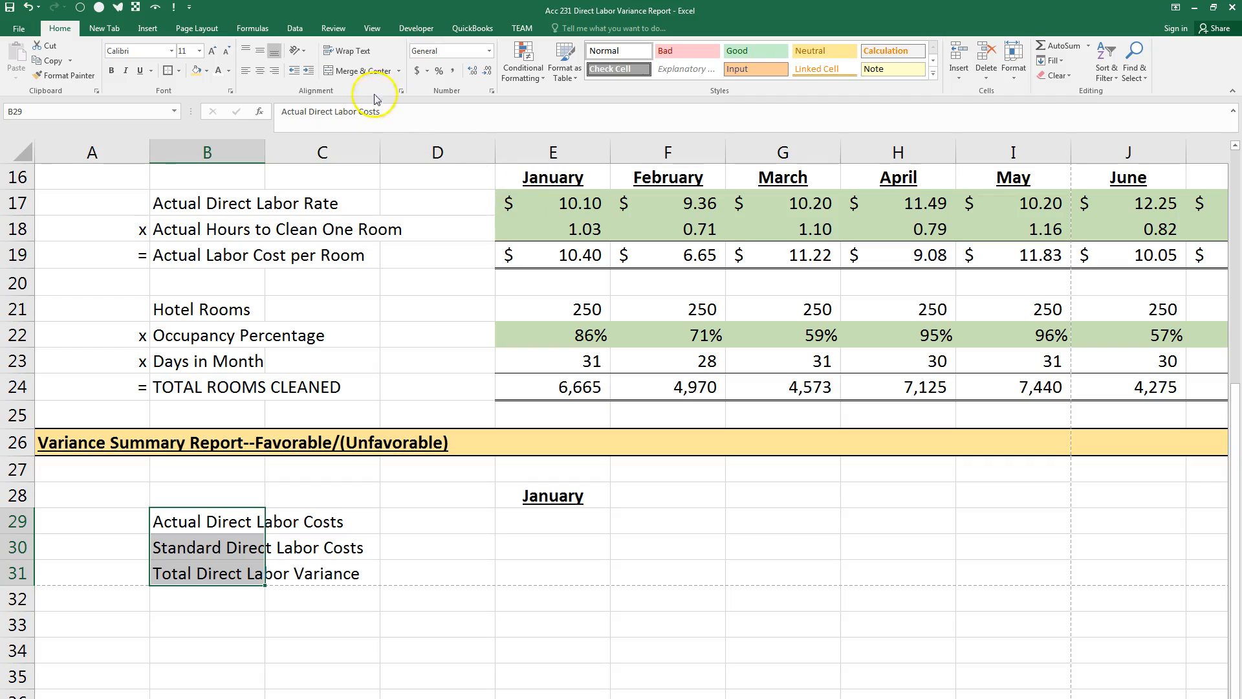
click(253, 28)
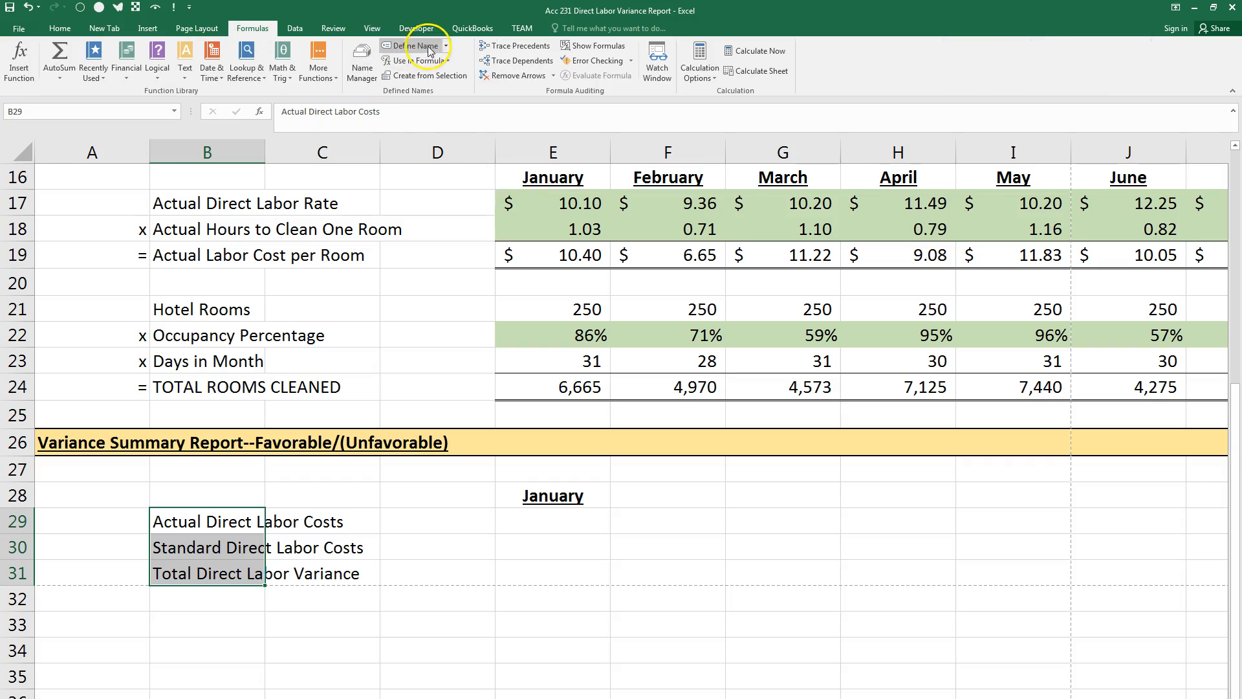
click(359, 65)
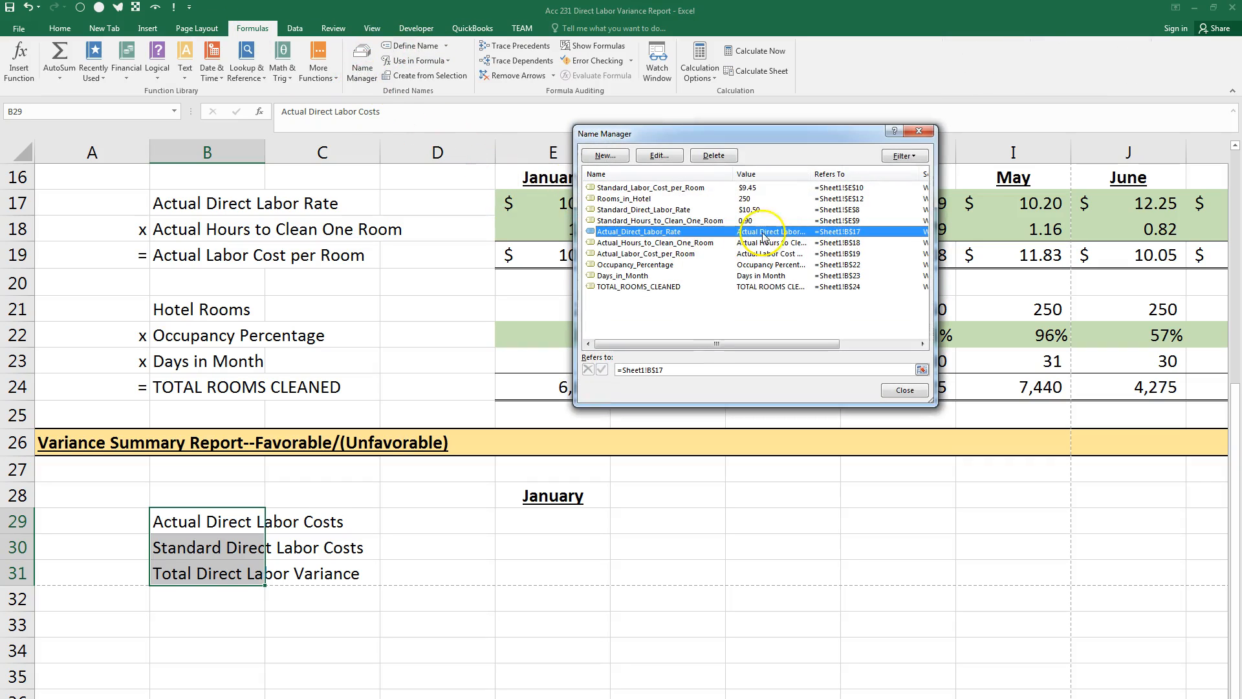
click(838, 173)
click(838, 173)
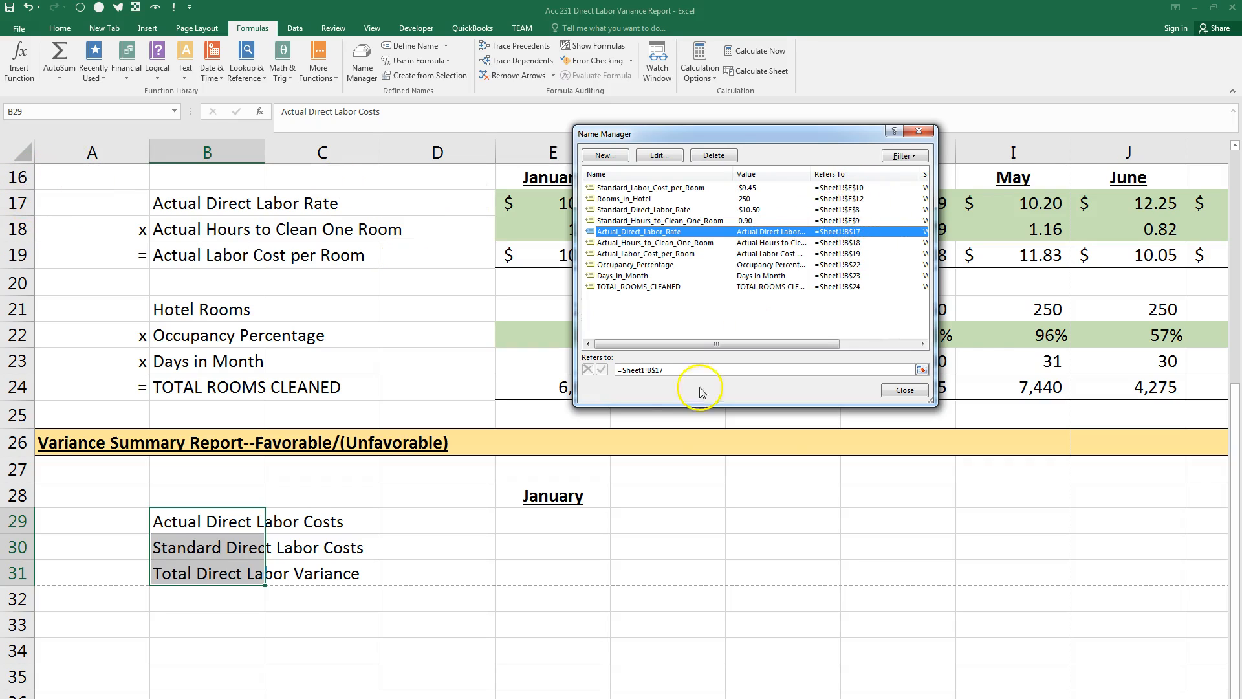
click(915, 396)
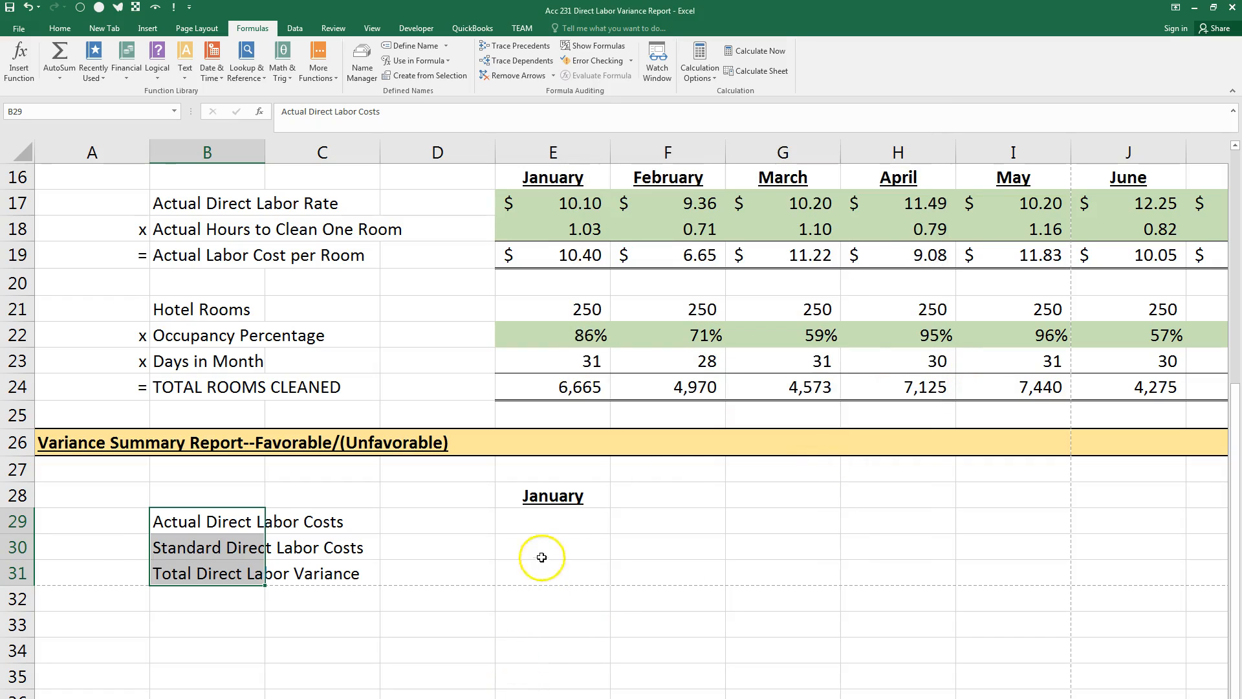
Calculate January's actual direct labor costs in E29 with the formula =Actual_Labor_Cost_per_Room*TOTAL_ROOMS_CLEANED, using the defined names
click(558, 501)
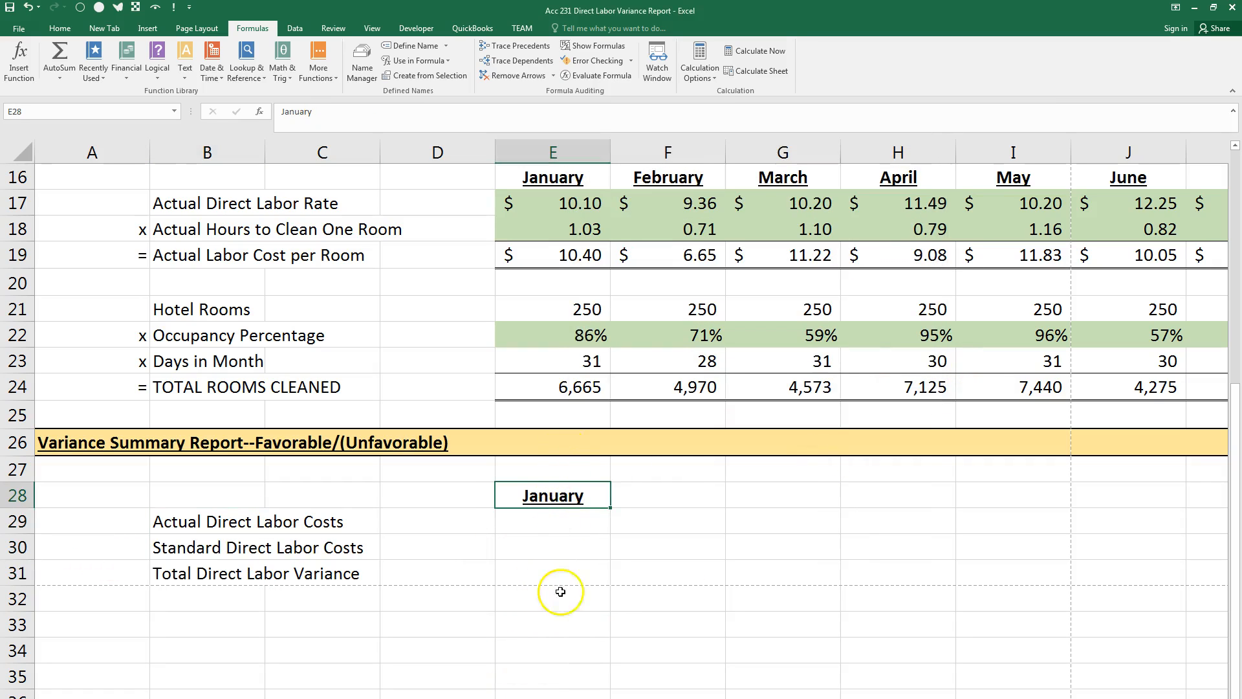
click(547, 528)
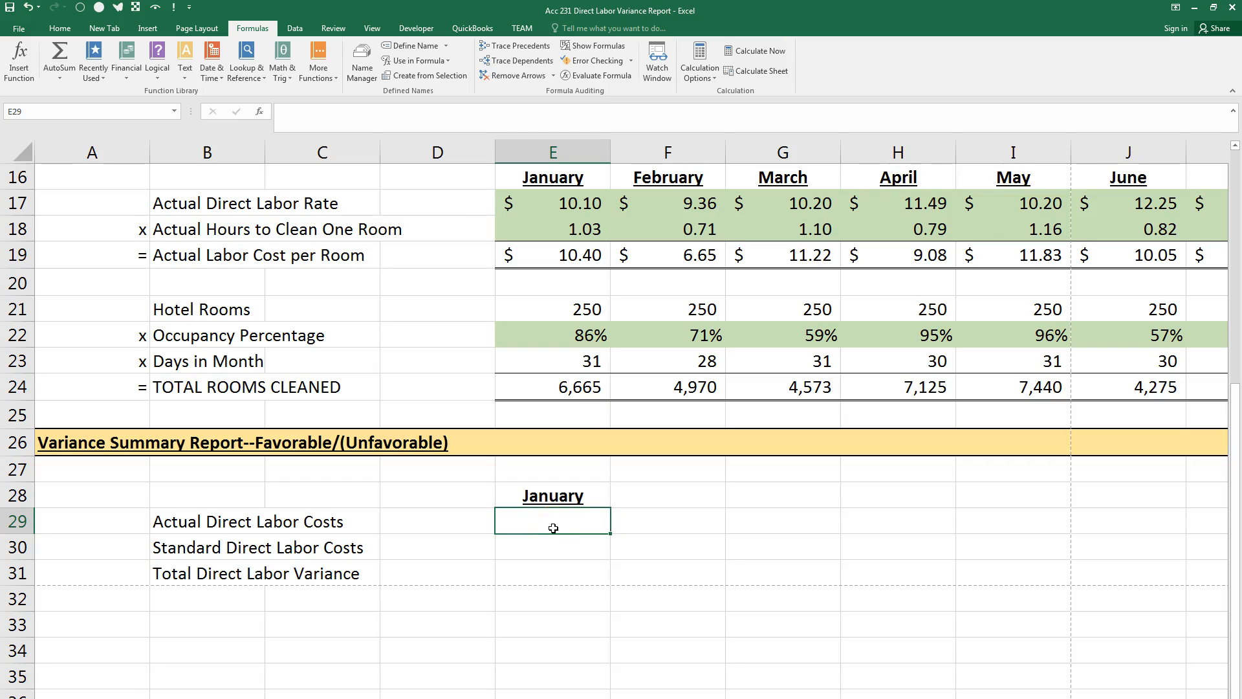
text(=)
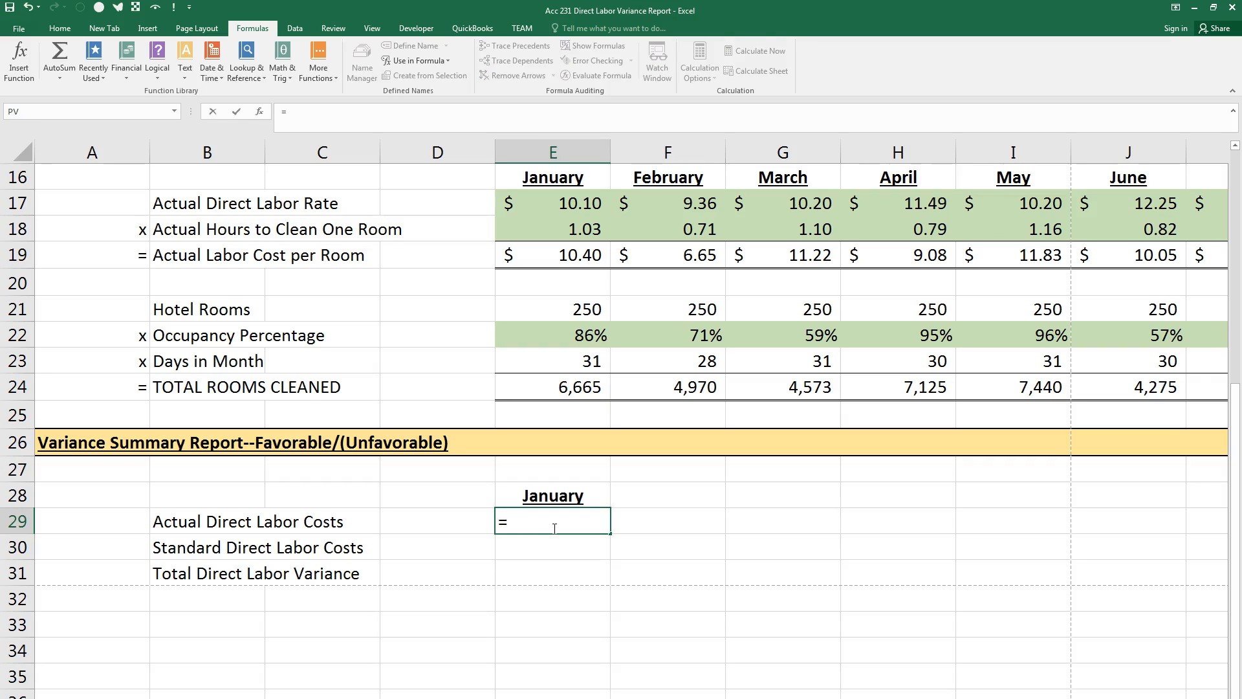
key(F3)
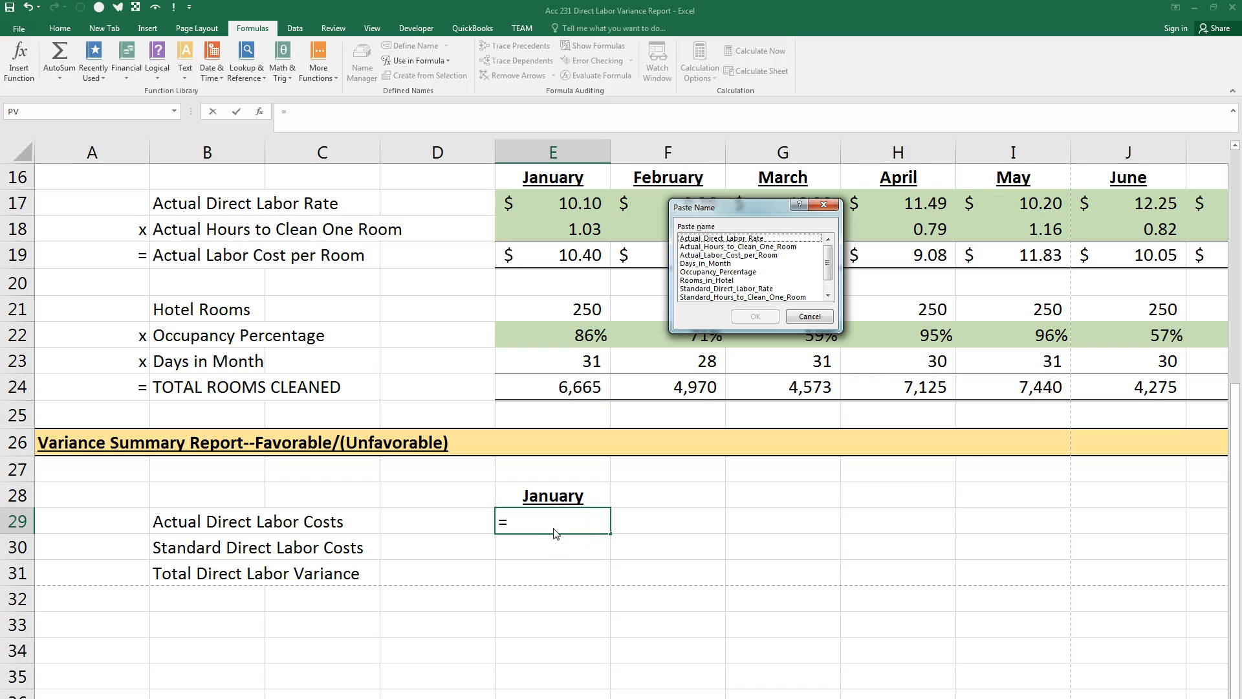
double_click(731, 255)
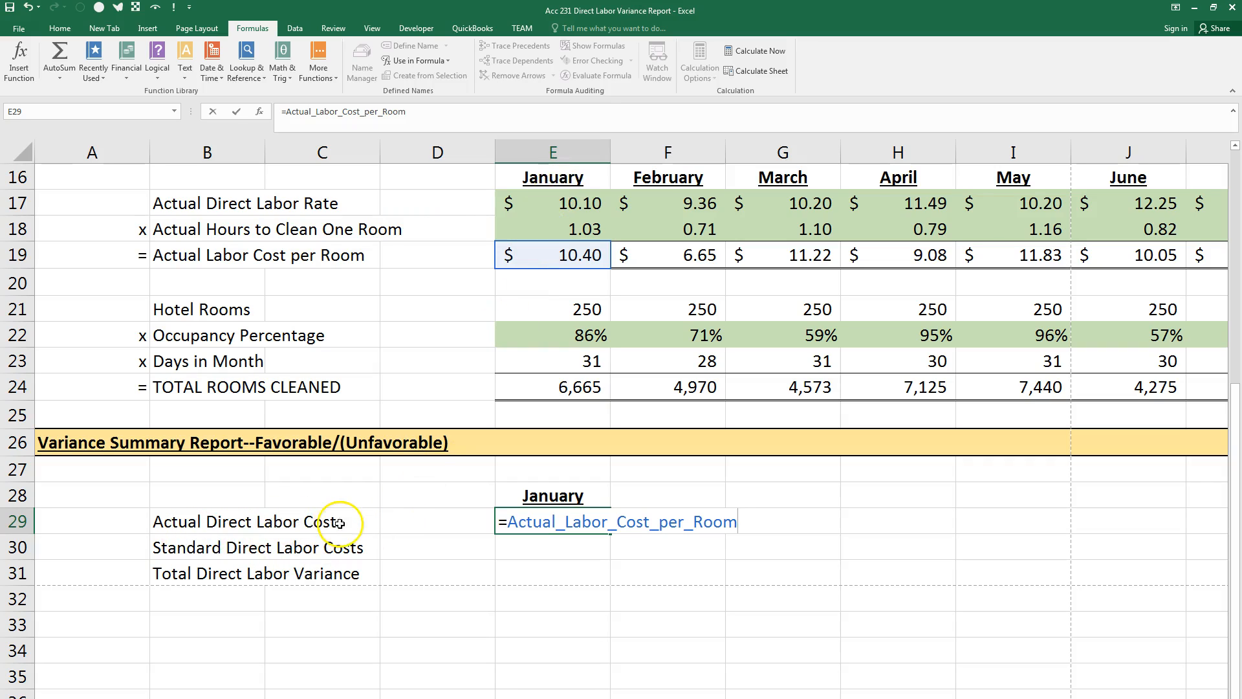
text(*)
key(F3)
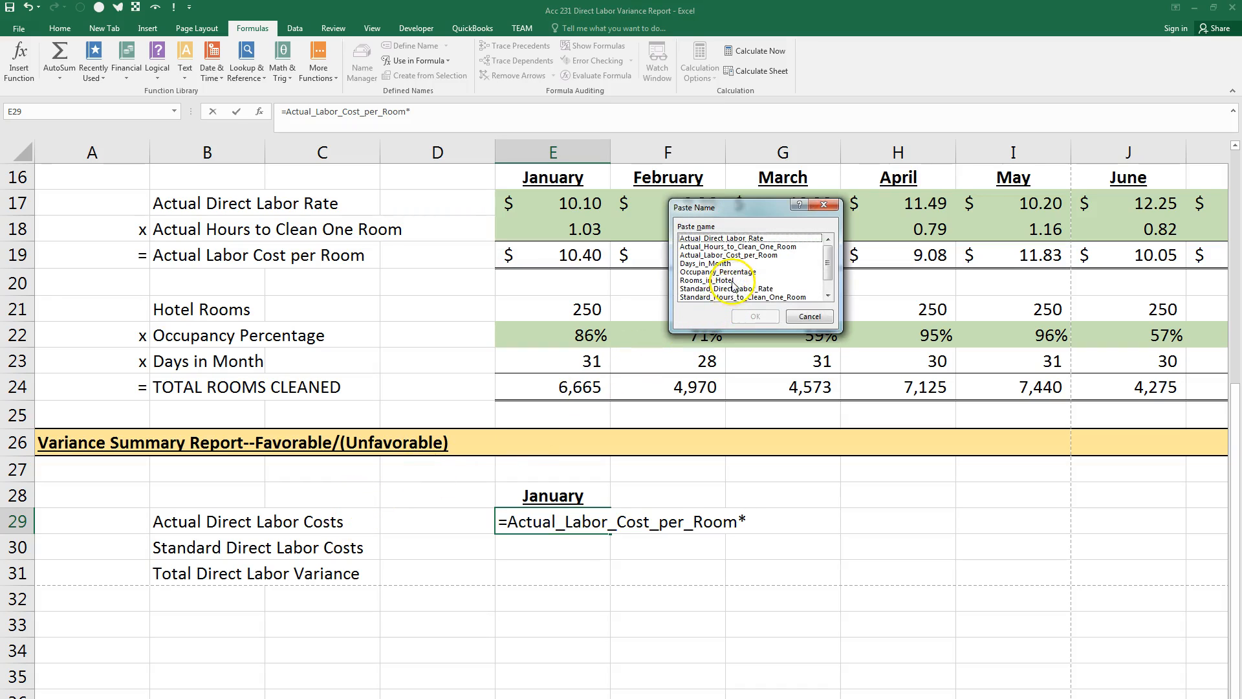
scroll(735, 266, down, 1)
double_click(732, 298)
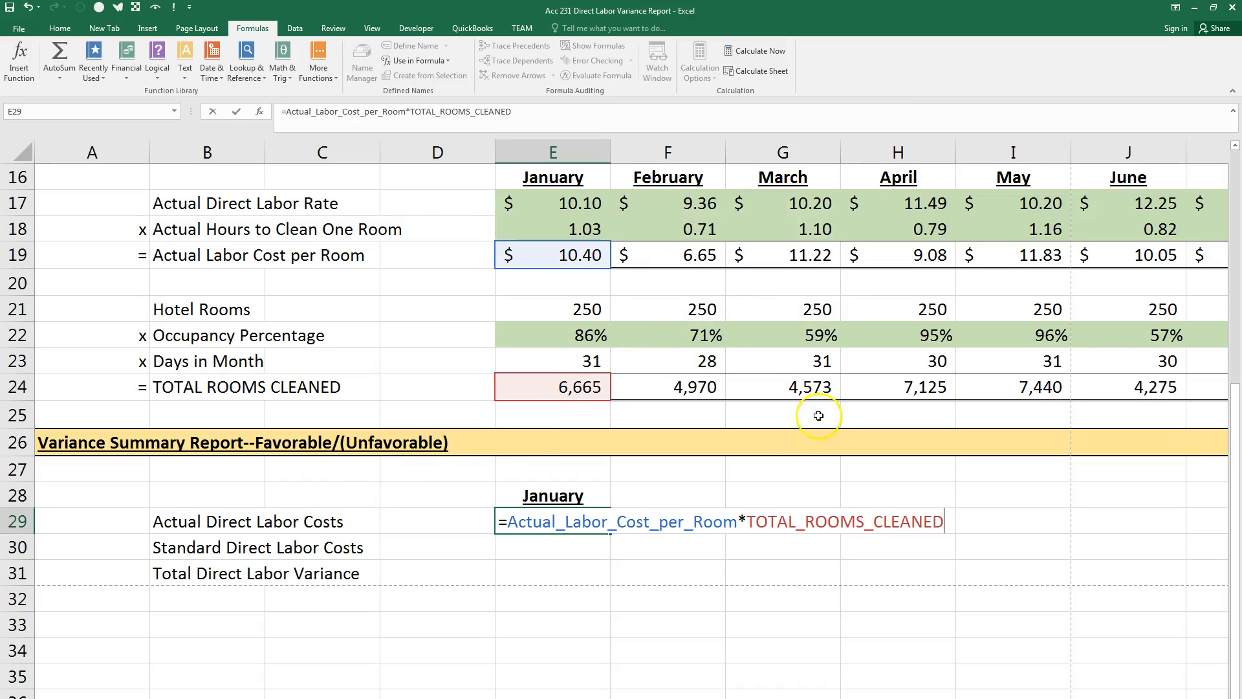
key(Return)
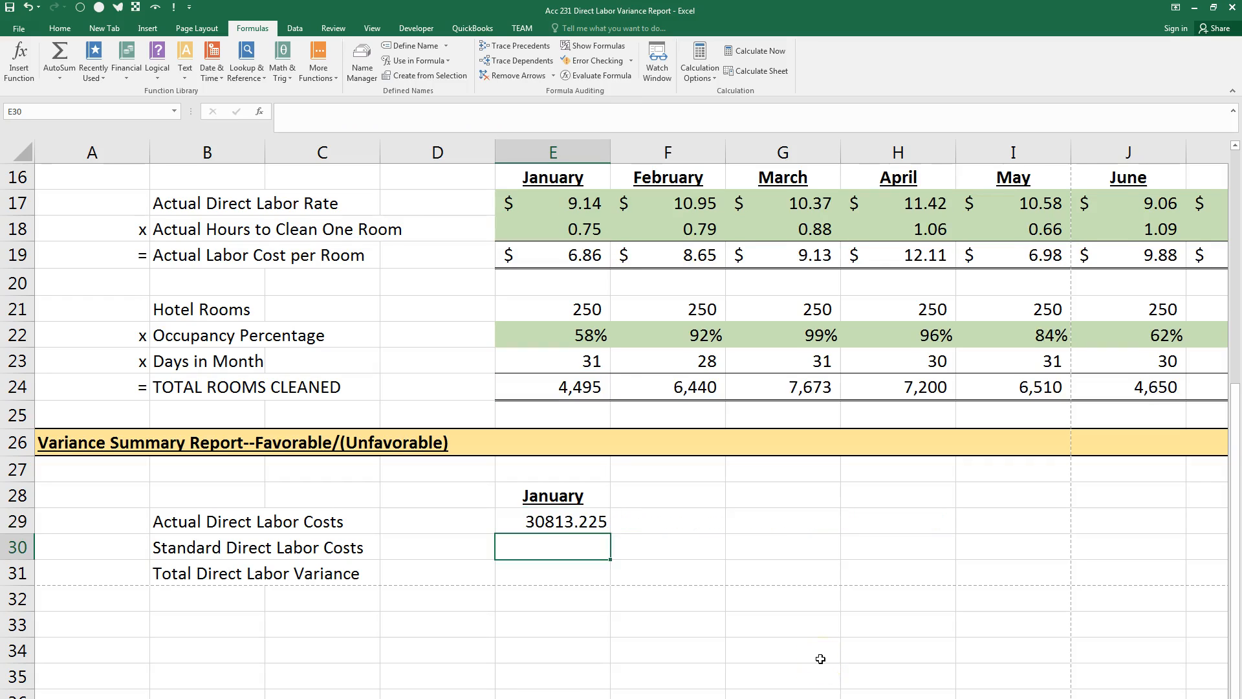
Apply the Accounting number format to January's actual direct labor cost in E29
click(582, 525)
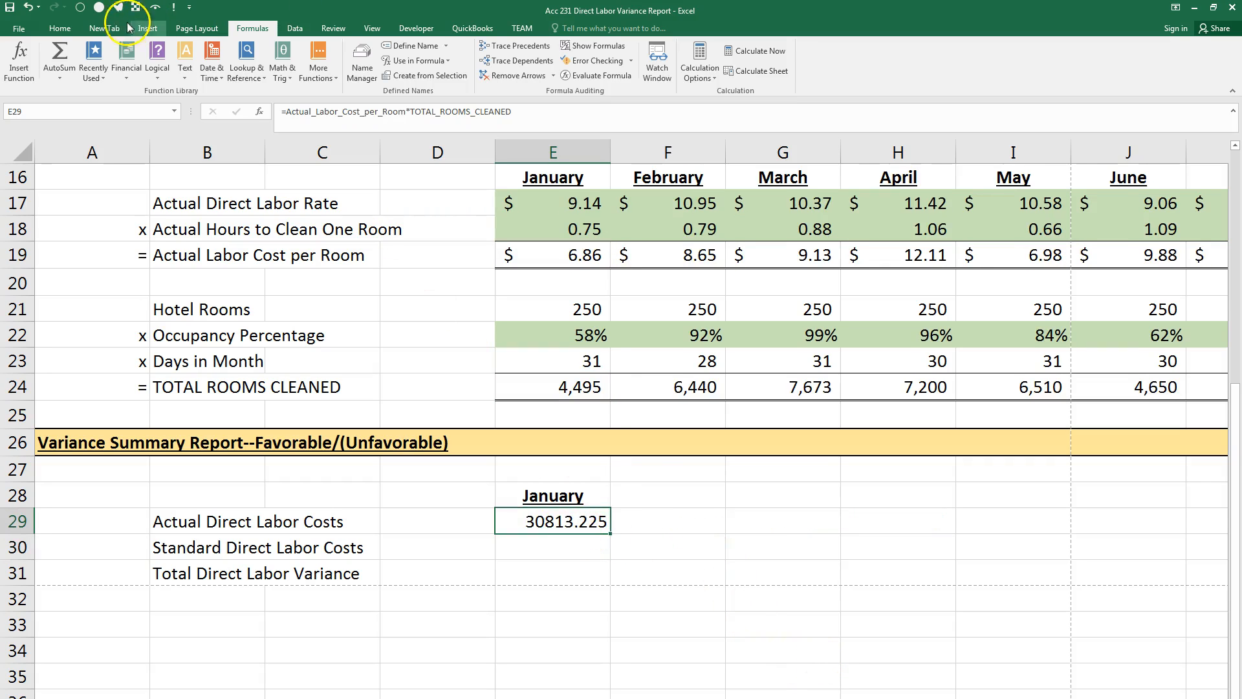
click(57, 28)
click(417, 71)
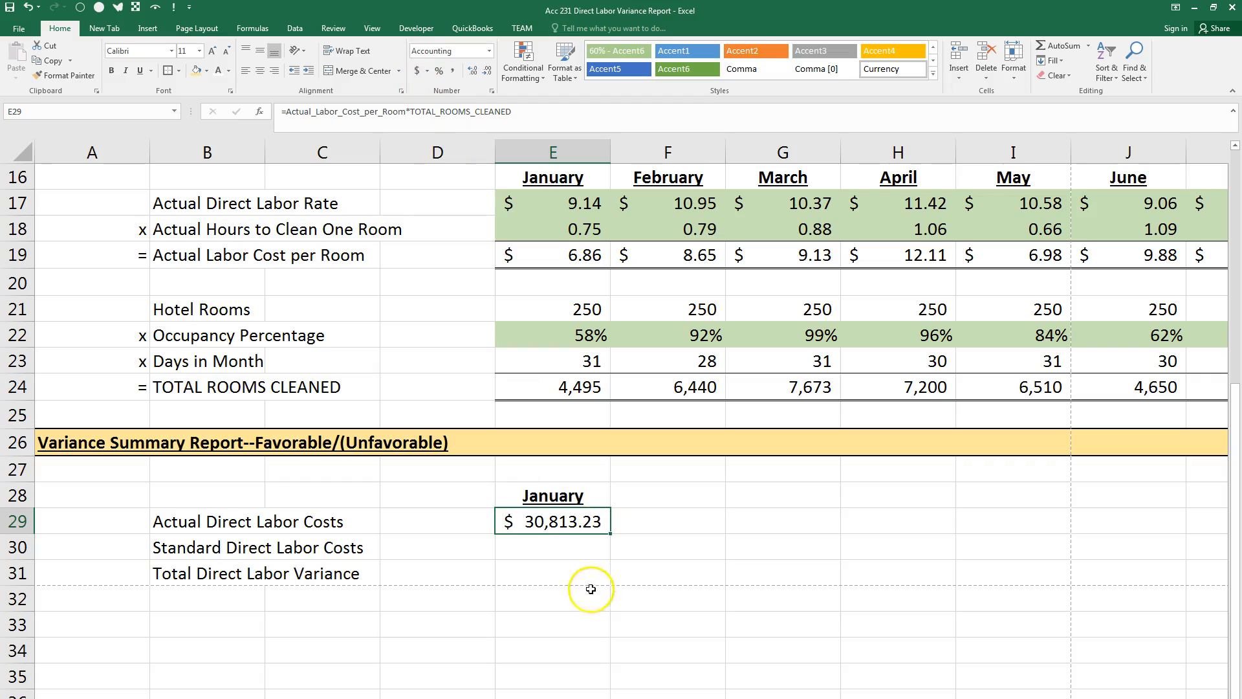
Calculate January's standard direct labor costs in E30 as =Standard_Labor_Cost_per_Room*TOTAL_ROOMS_CLEANED and apply the Accounting number format
click(562, 549)
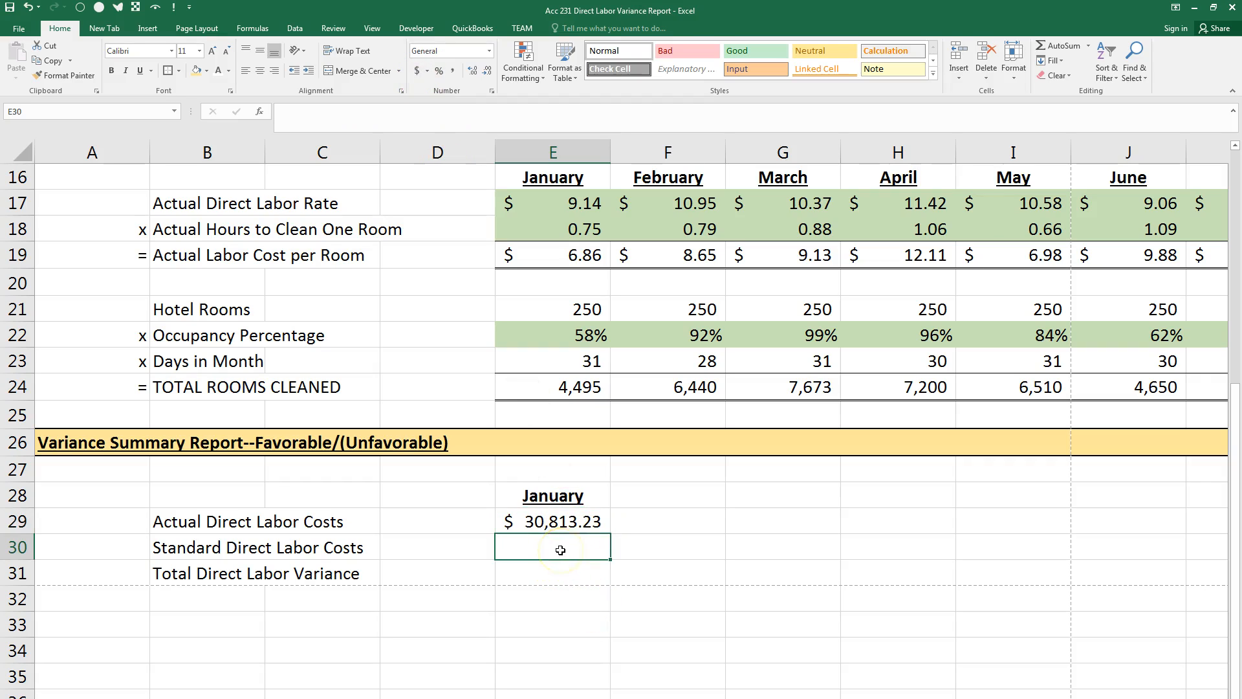
text(=)
scroll(522, 444, up, 3)
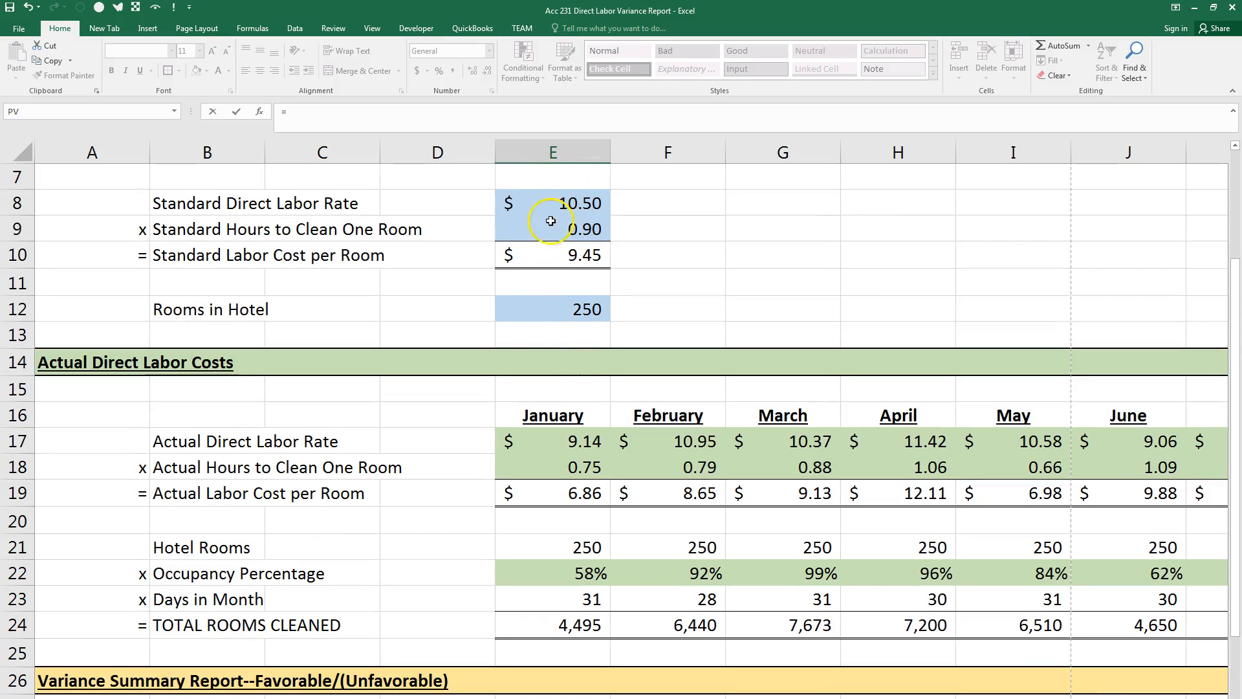
click(550, 255)
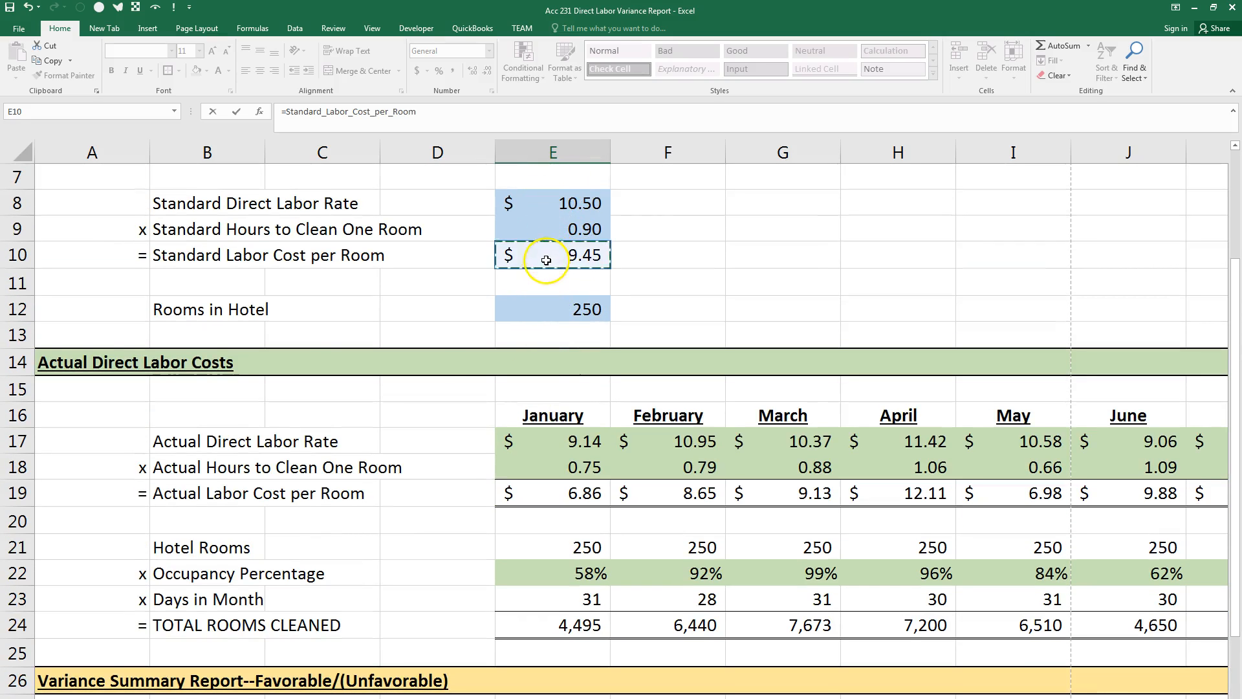
scroll(547, 265, down, 4)
text(*)
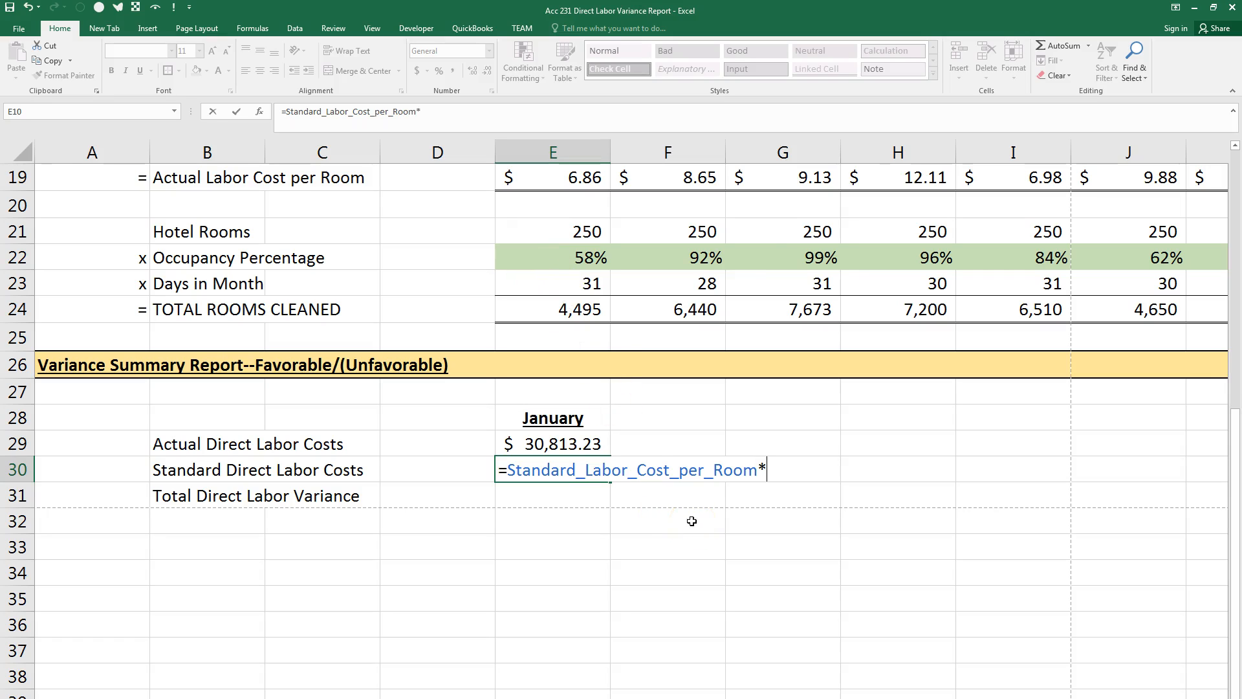
key(F3)
scroll(718, 266, down, 2)
click(721, 297)
click(754, 315)
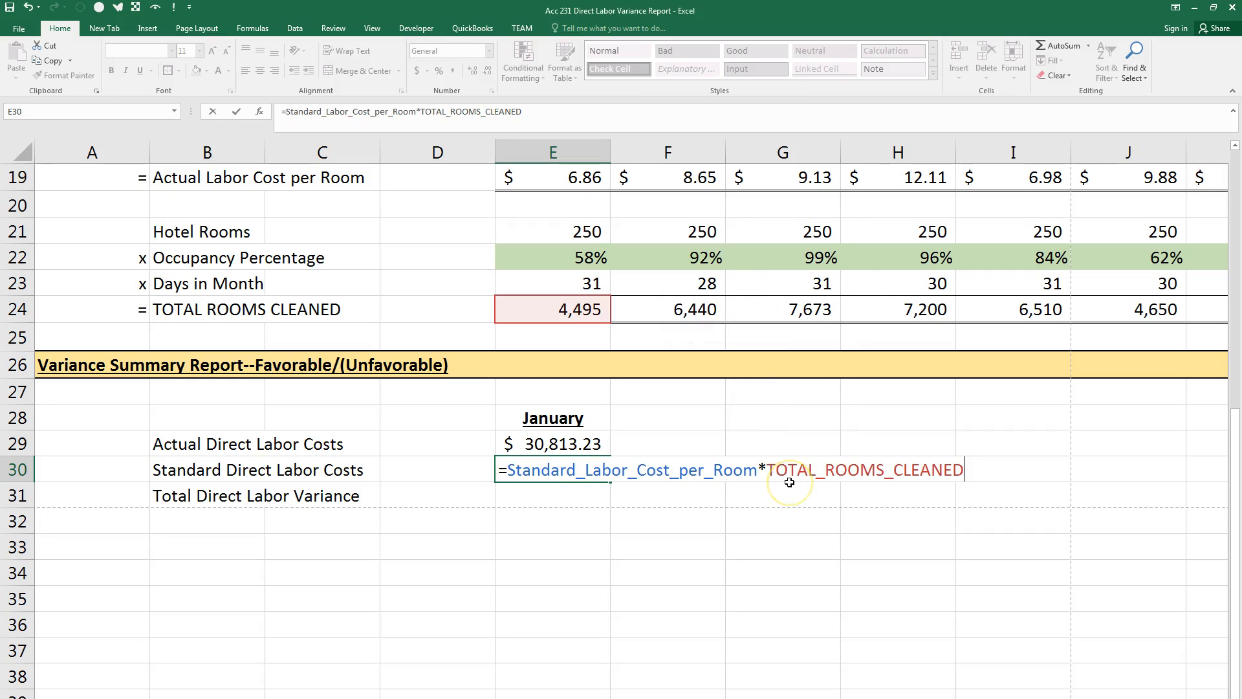
key(Return)
key(Up)
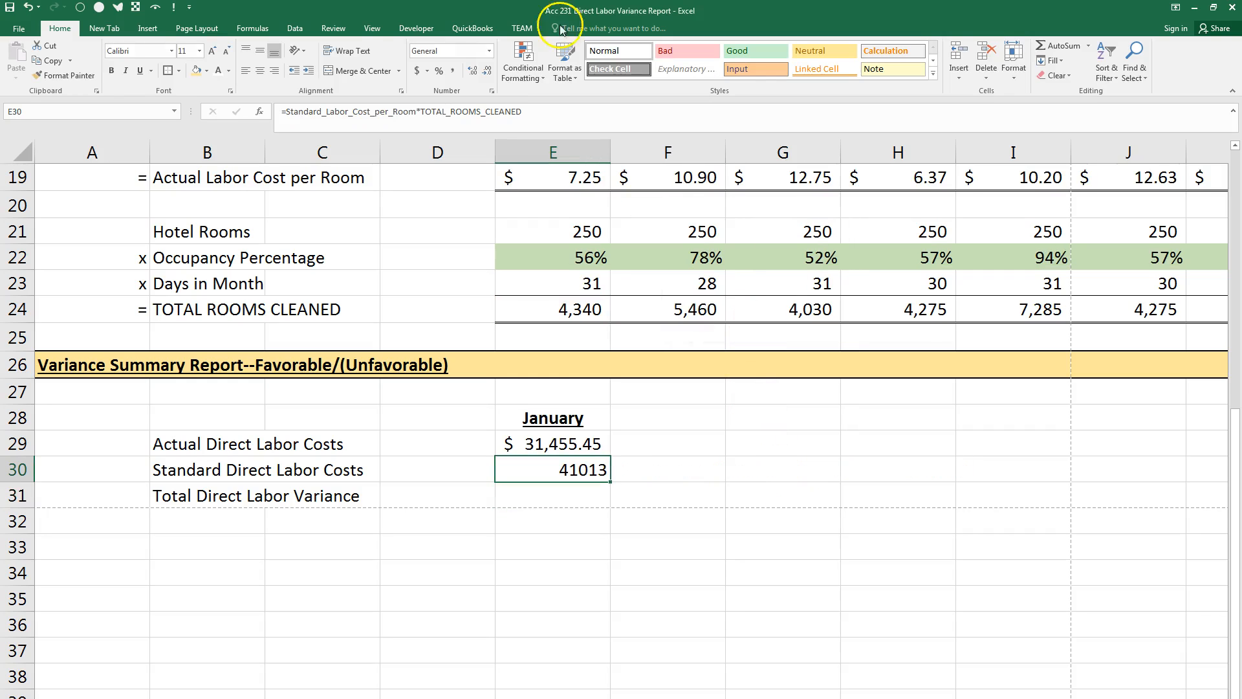
click(418, 71)
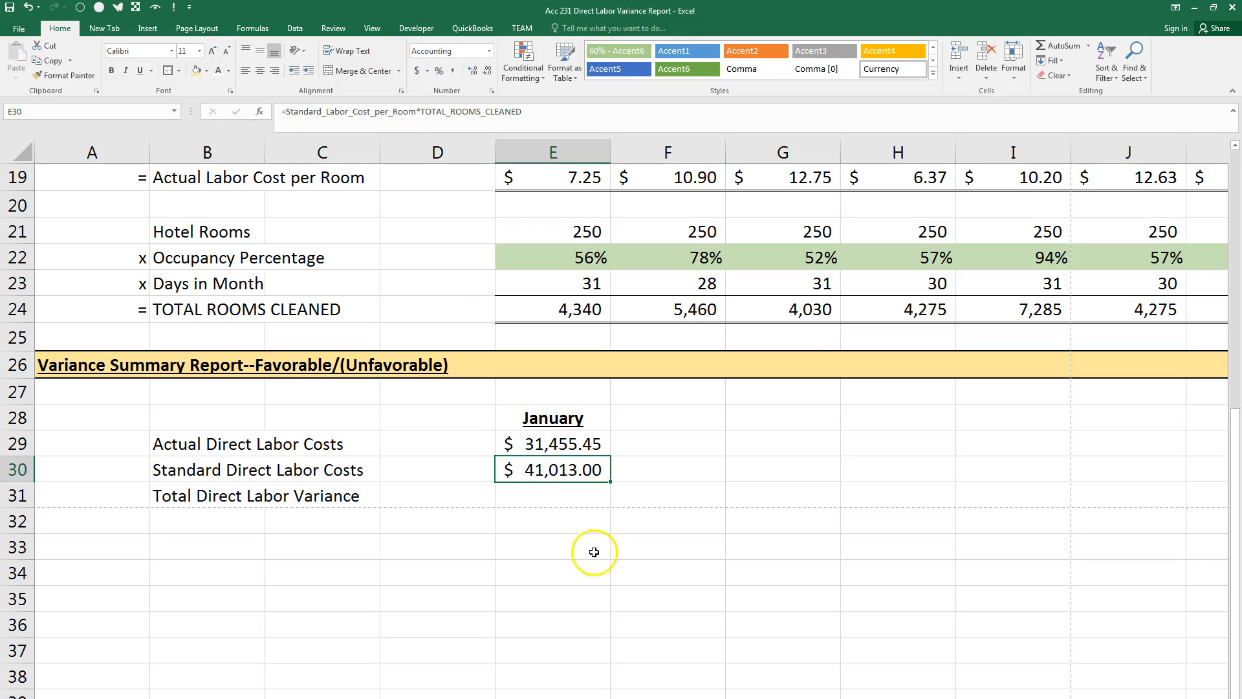
Apply a Top and Double Bottom Border to the January total variance cell E31
click(576, 501)
click(179, 71)
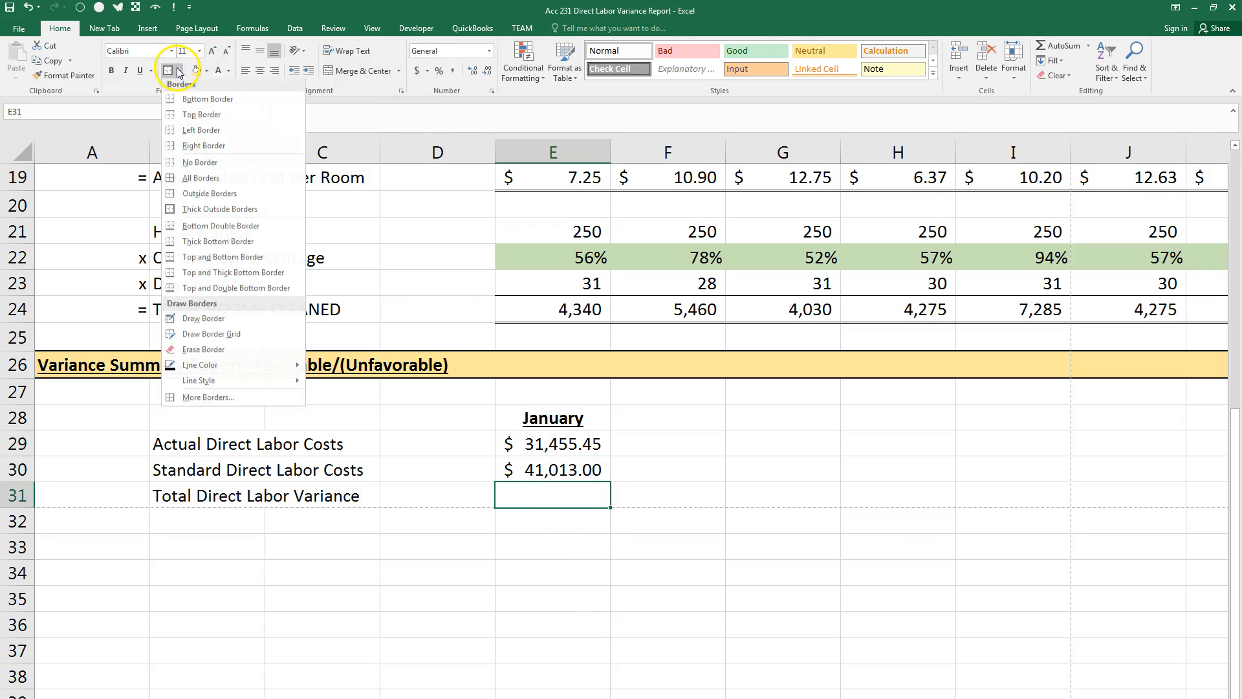
click(207, 291)
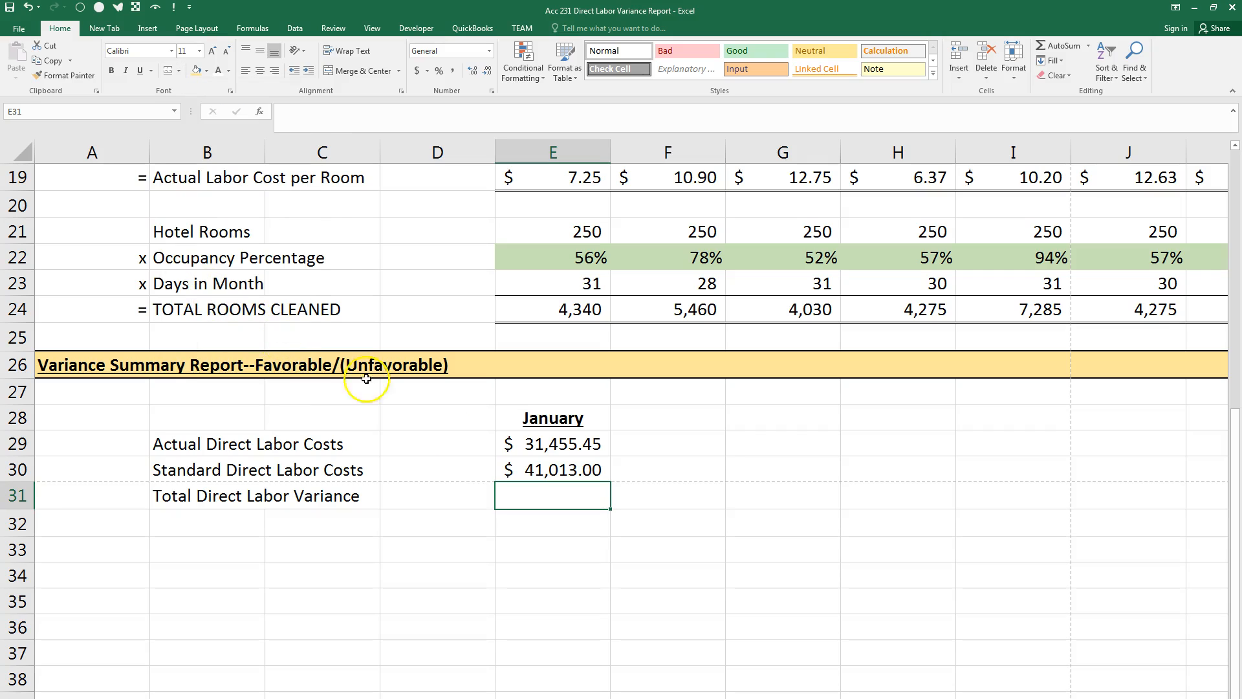
Calculate January's total direct labor variance in E31 as standard minus actual costs with the formula =E30-E29
text(=)
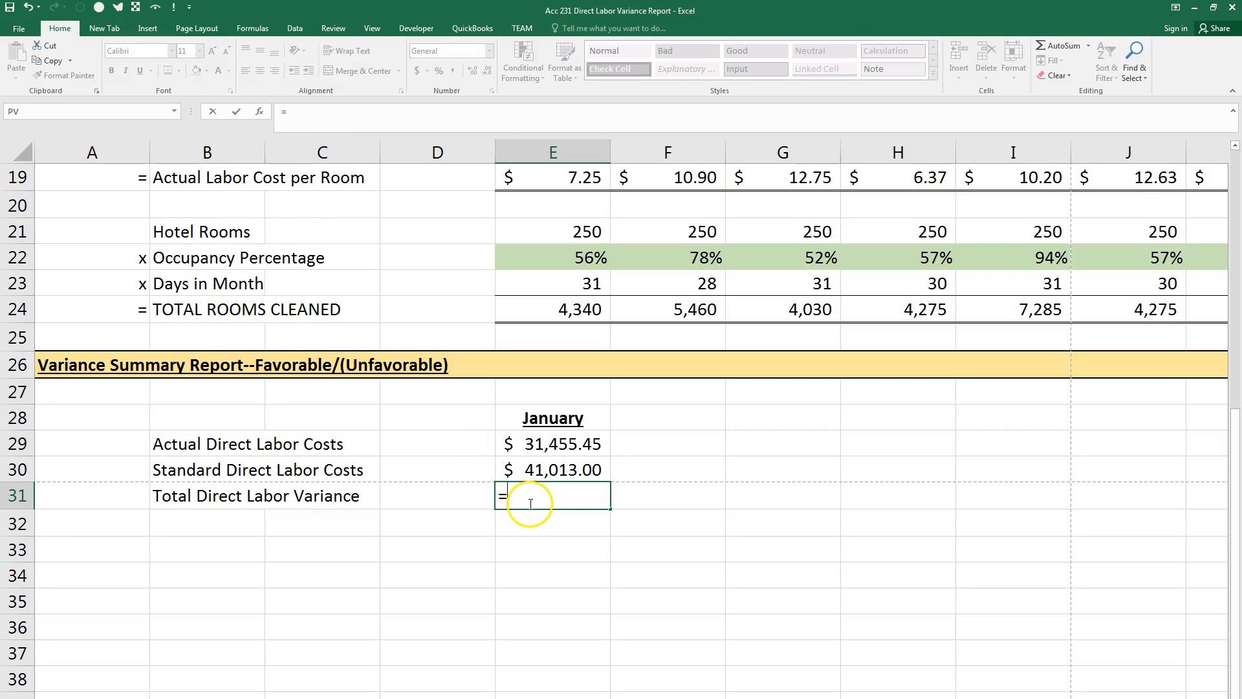
click(549, 470)
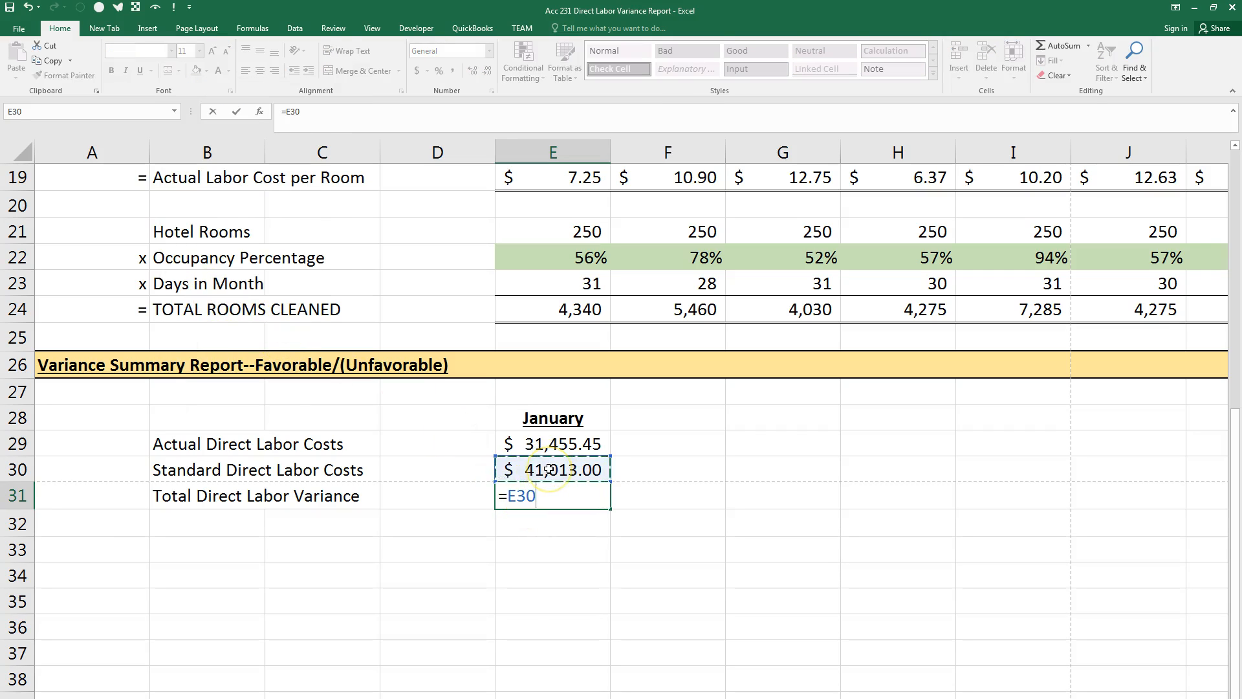
text(-)
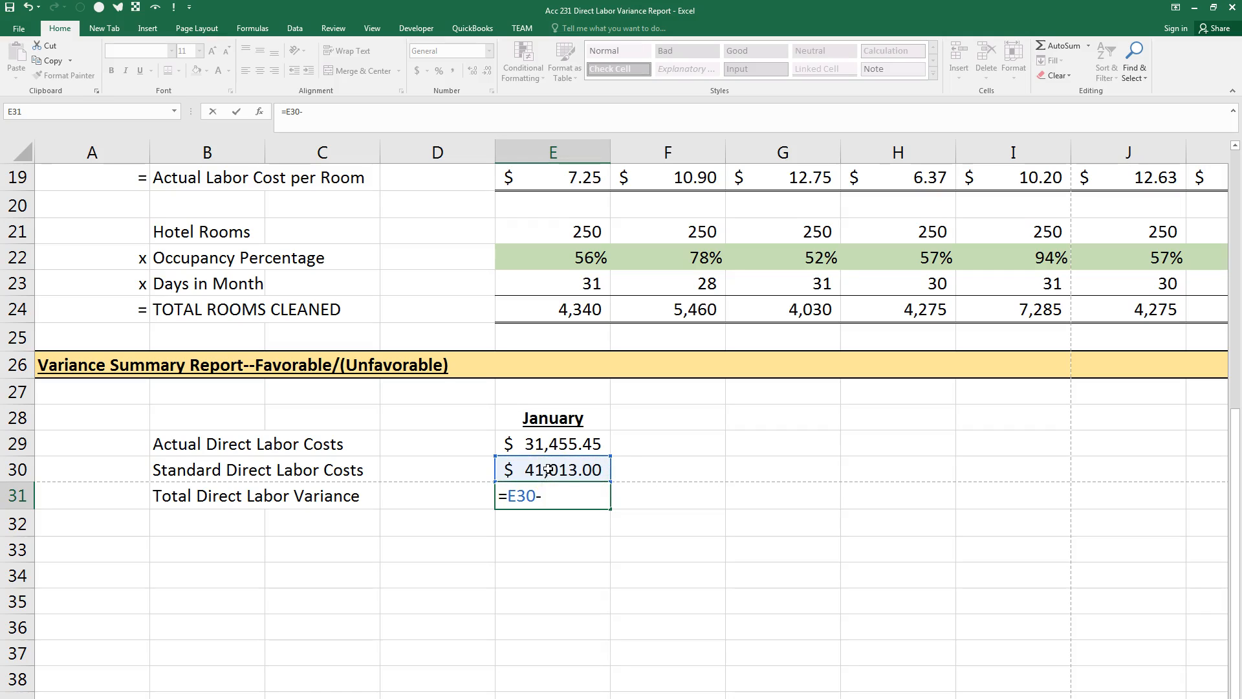
click(568, 444)
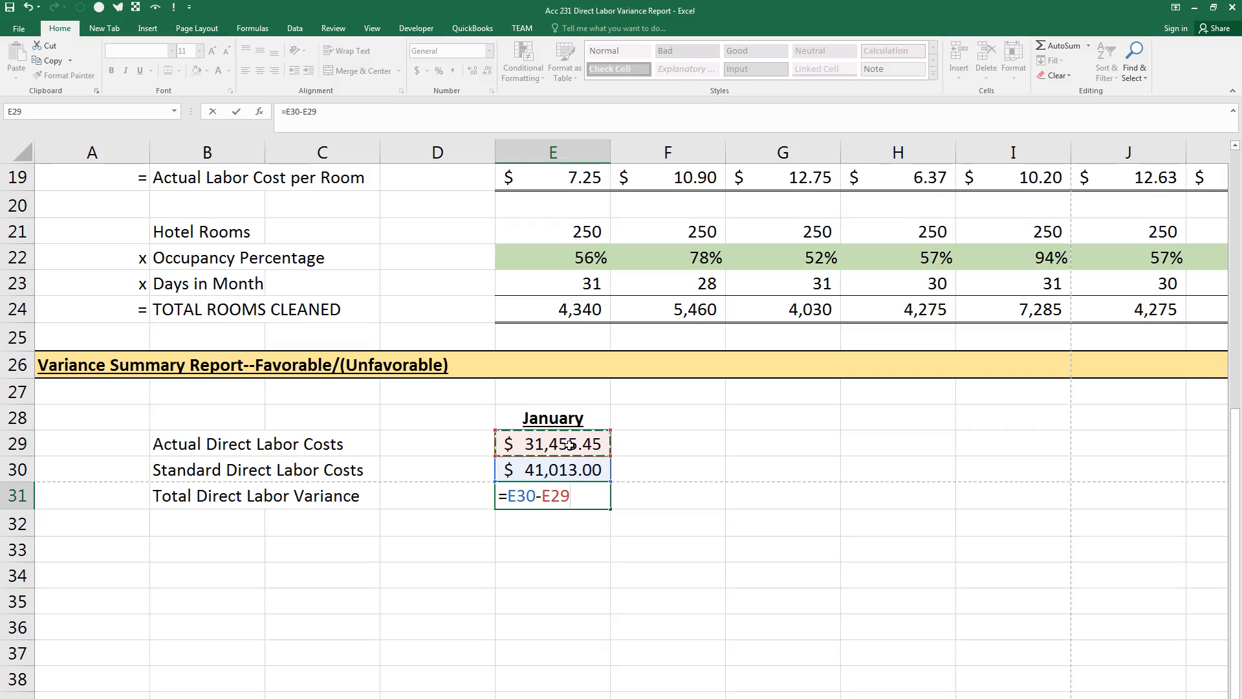
key(Return)
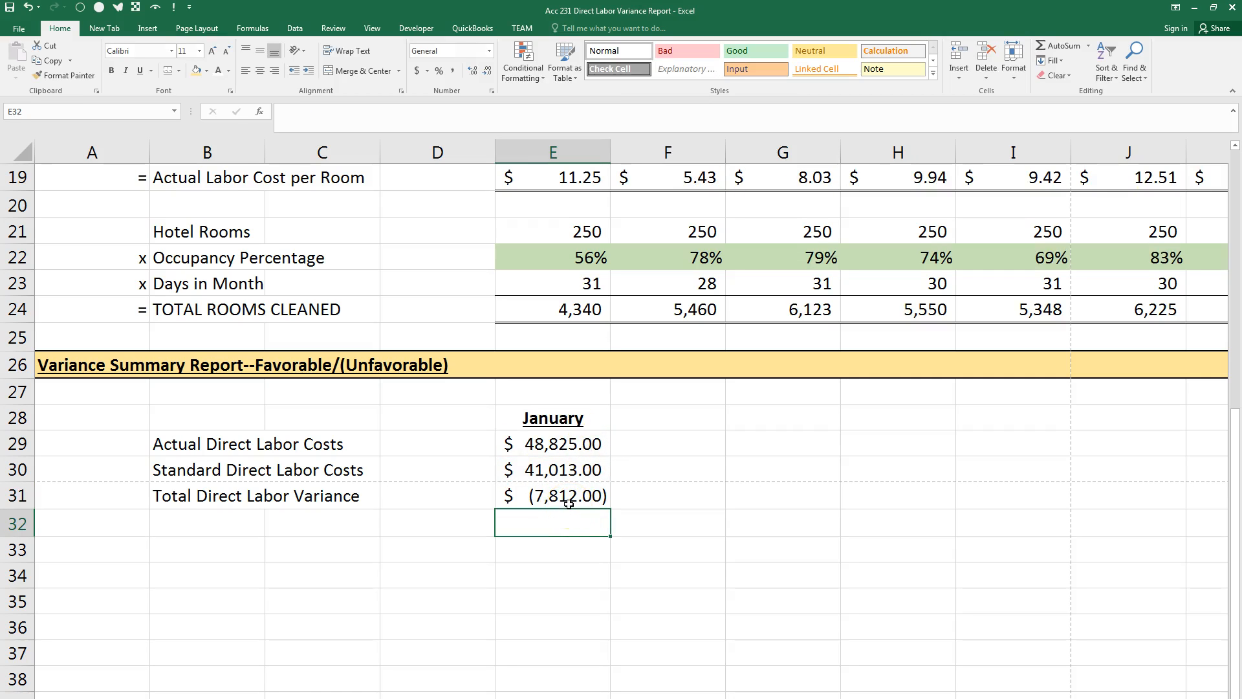
drag(600, 535, 589, 557)
click(588, 573)
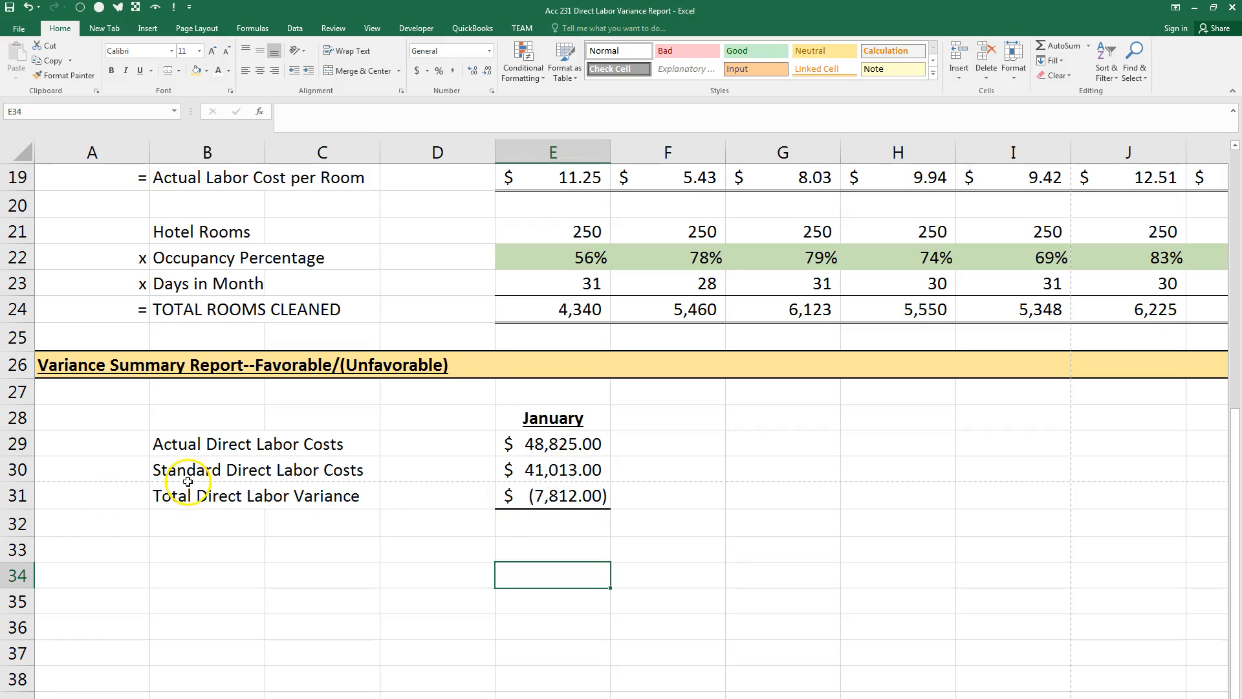
Select cell B33 below the Total Direct Labor Variance row
scroll(195, 476, up, 1)
scroll(194, 476, up, 4)
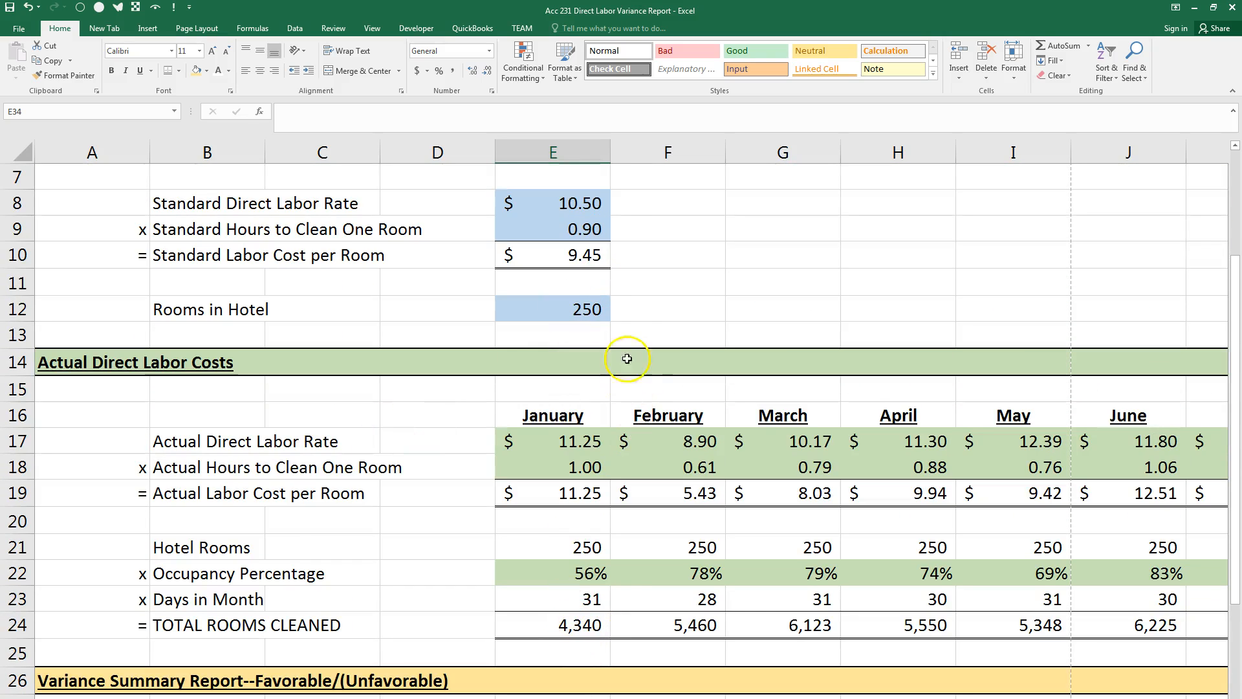
scroll(621, 359, down, 2)
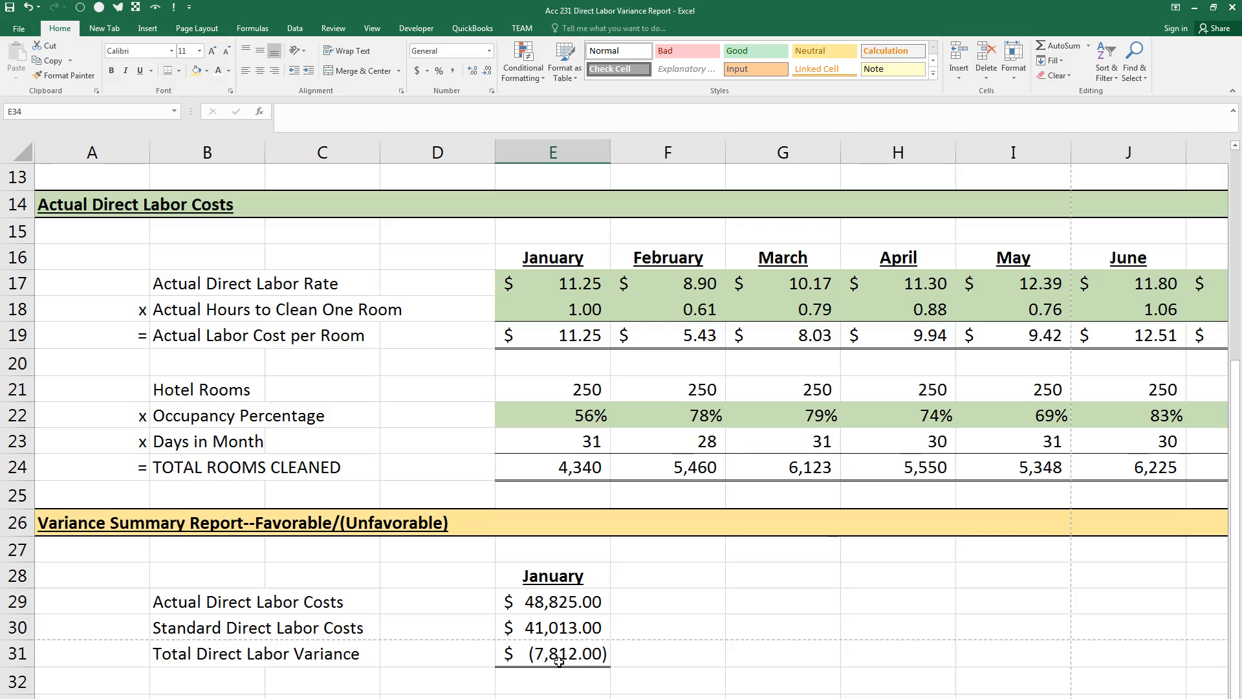
scroll(559, 660, down, 1)
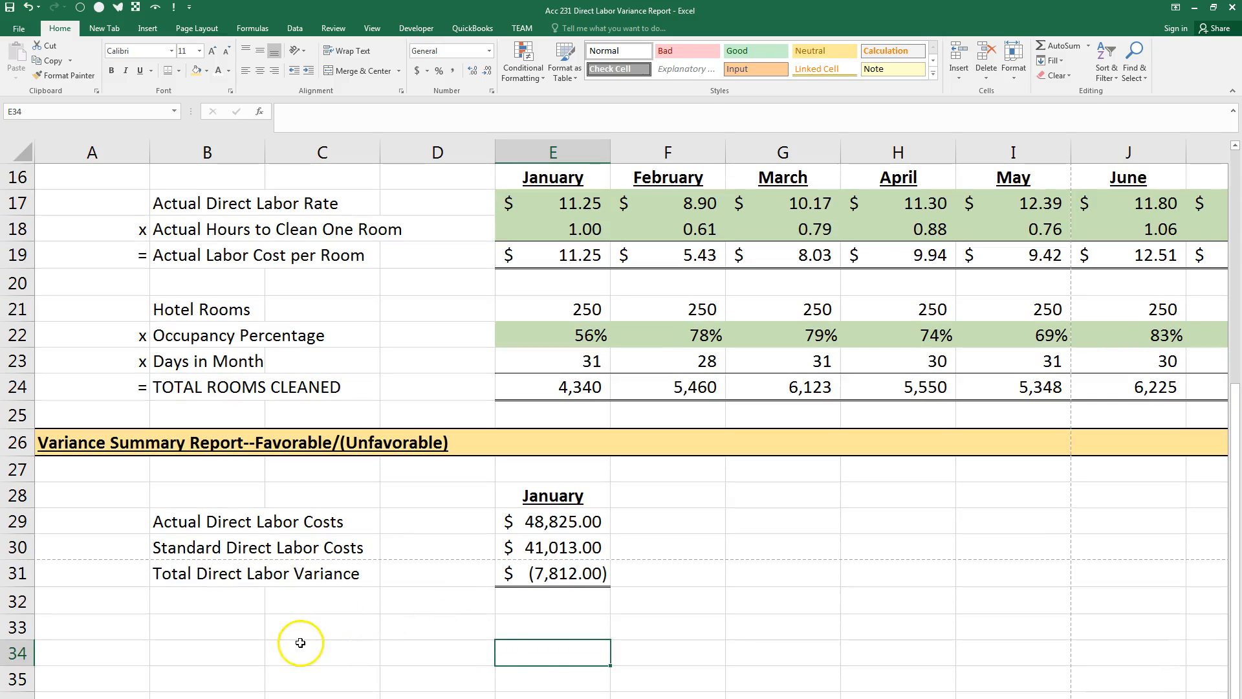
click(197, 629)
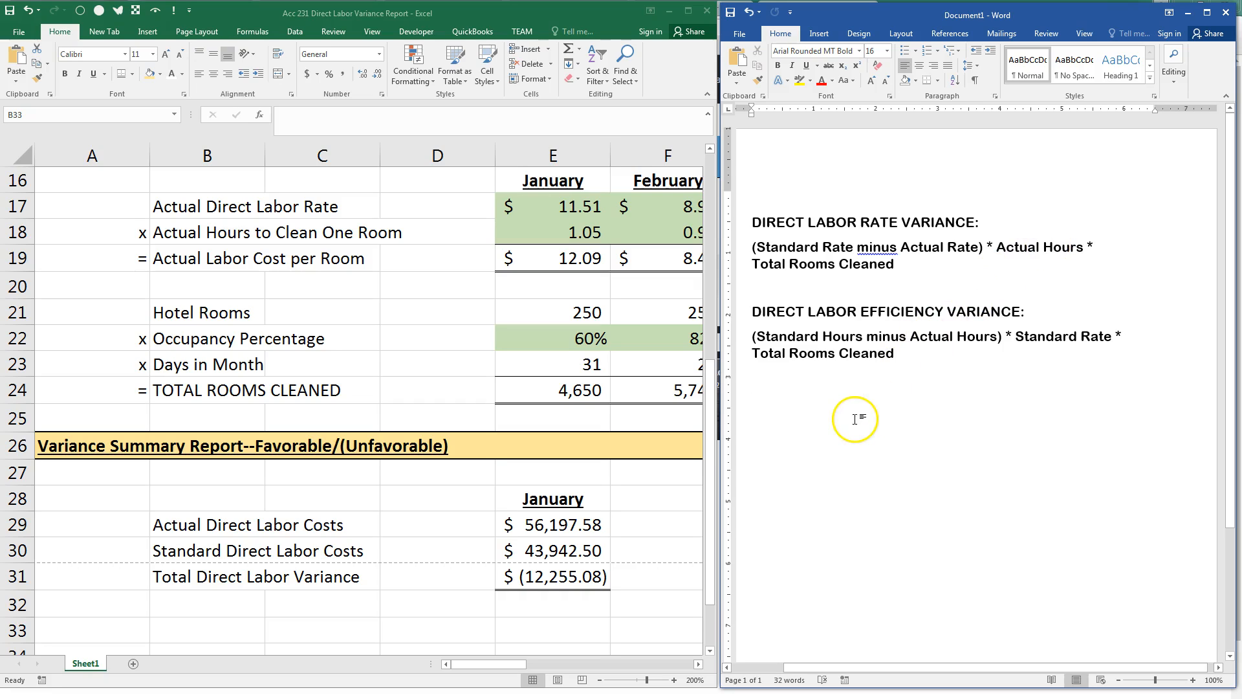
In the Word document, paste the mnemonic "ALWAYS HAVE SEVERAL REASONS" with AH and SR beneath the efficiency variance formula
key(ctrl+v)
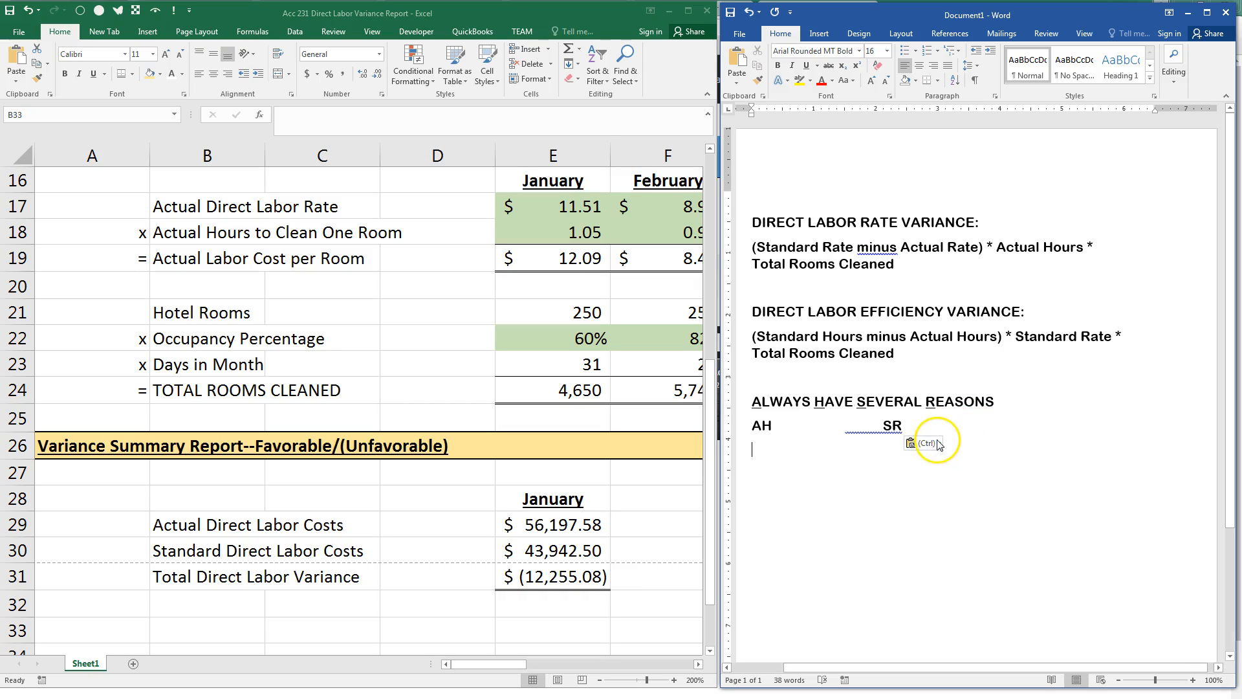
click(940, 444)
click(990, 424)
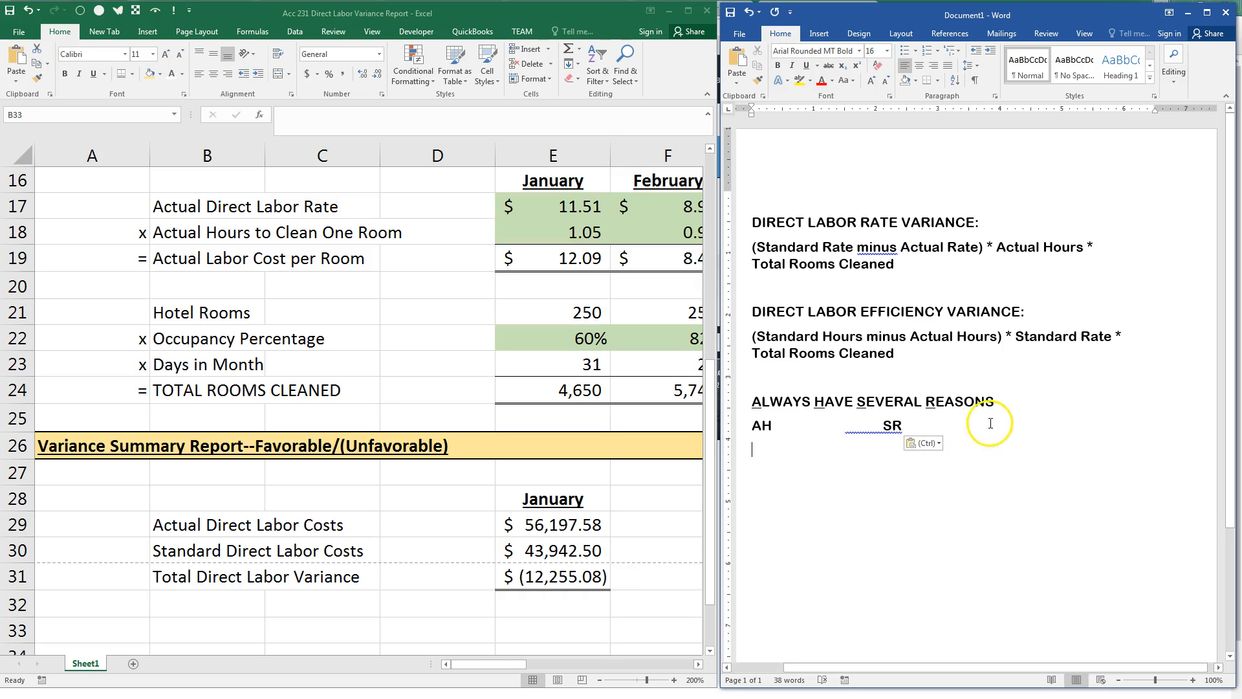
key(Return)
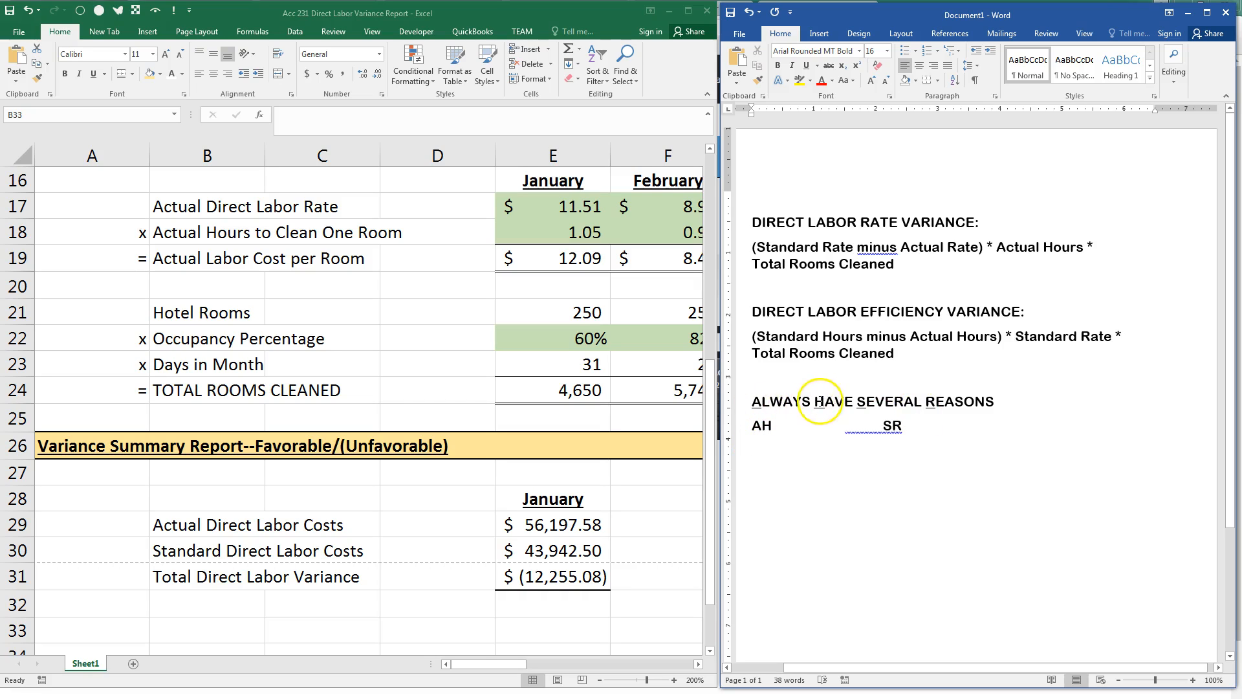
Match the mnemonic's initials to "Actual Hours" in the rate variance formula and "Standard Rate" in the efficiency variance formula by selecting the phrases
drag(998, 247, 1084, 248)
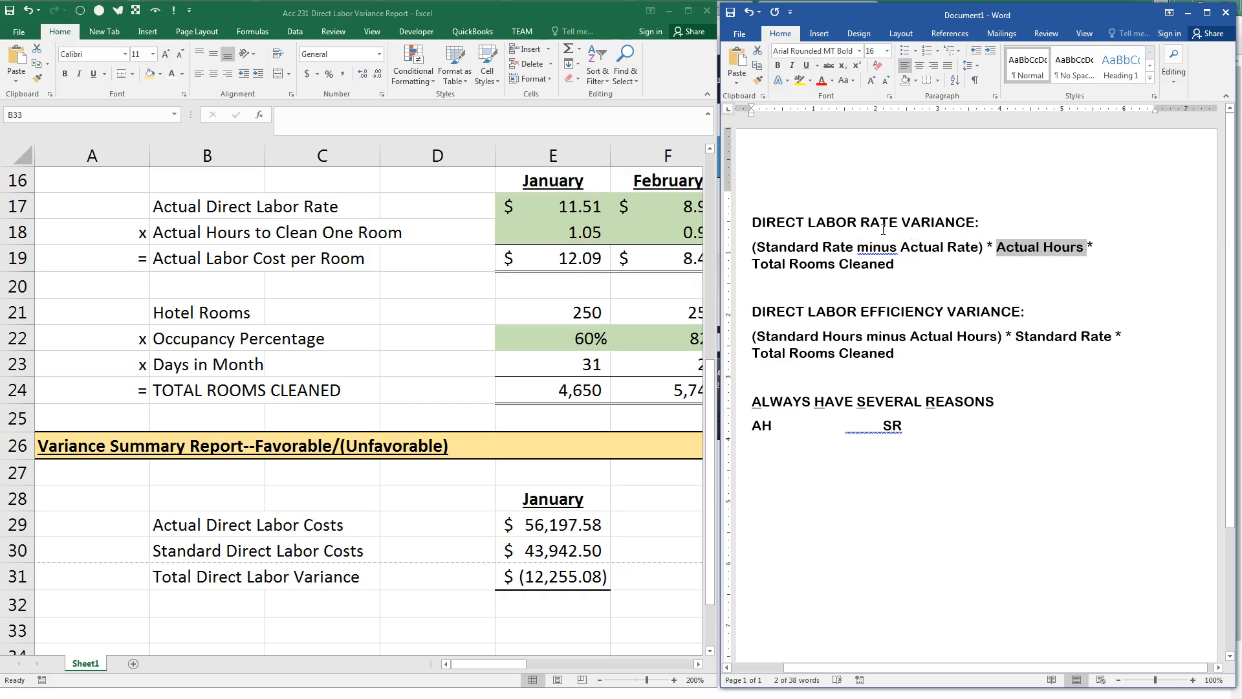
drag(858, 406, 998, 399)
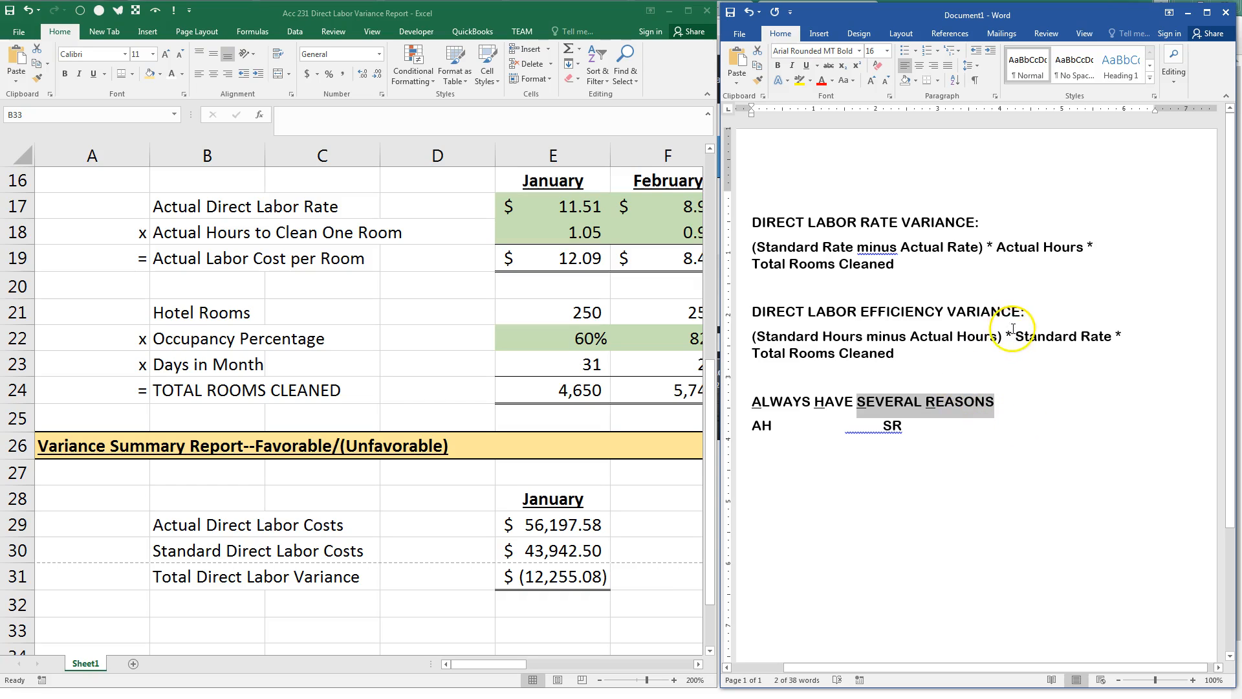
drag(1014, 328, 1111, 331)
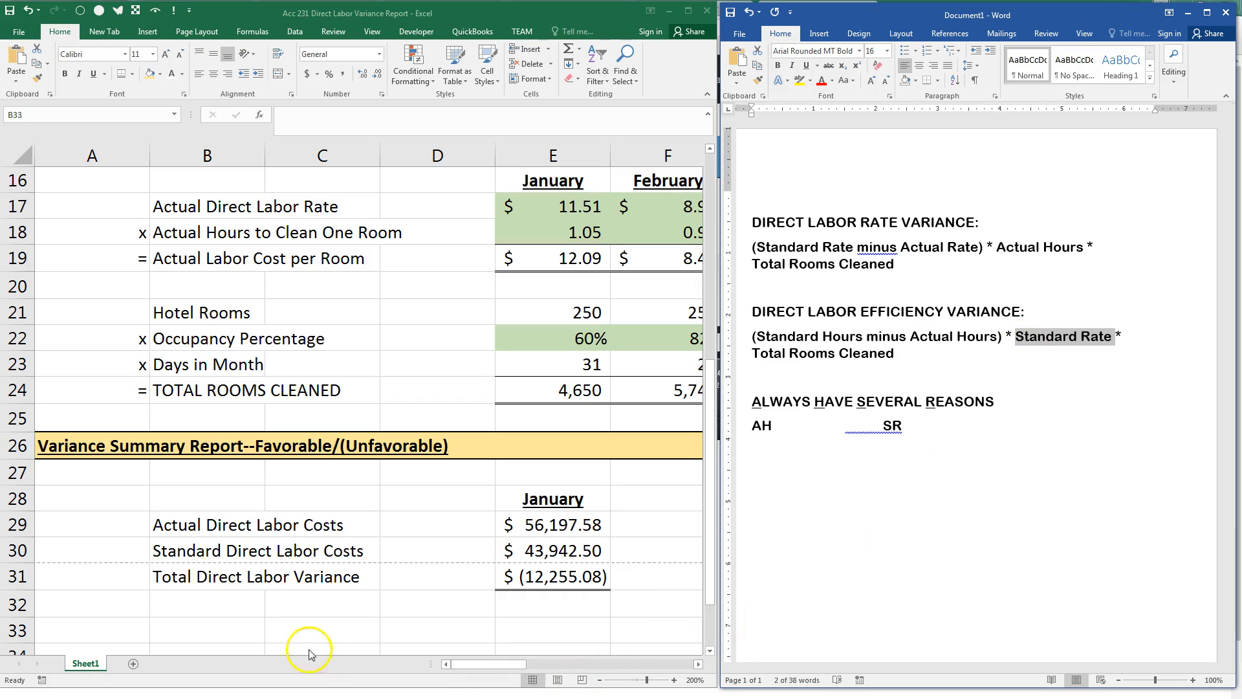
Enter the labels "Direct Labor Rate Variance" in B33 and "Direct Labor Efficiency Variance" in B34
click(170, 632)
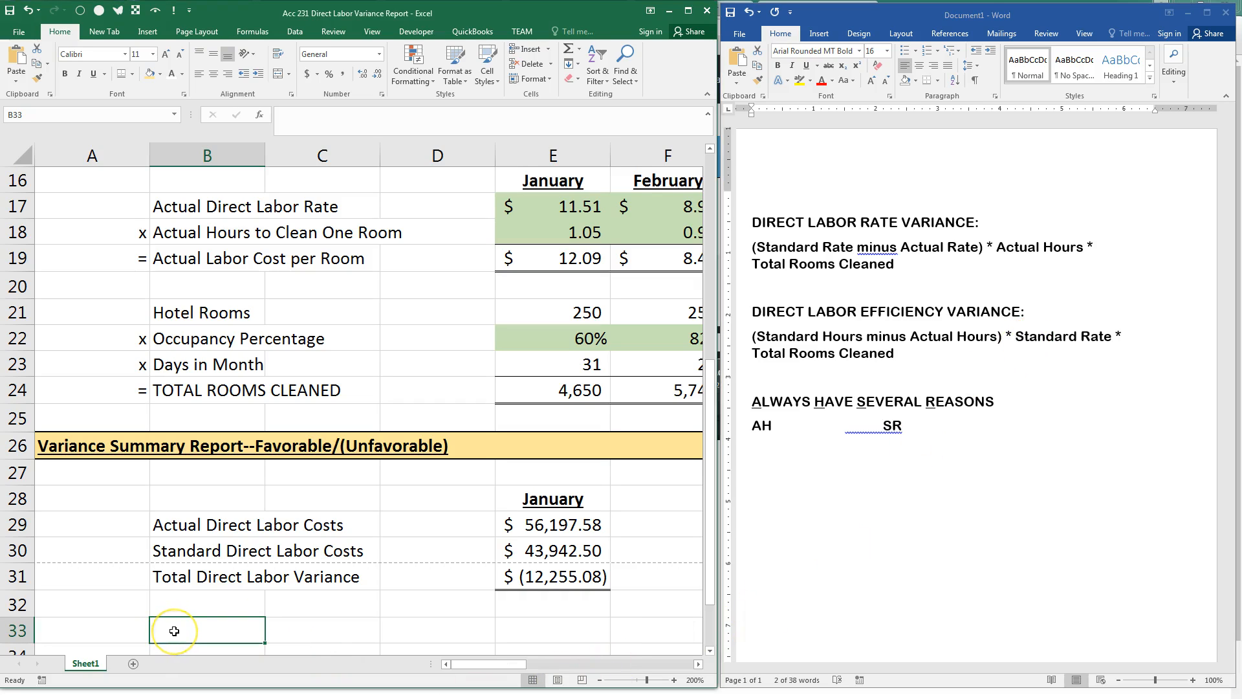
text(Direct)
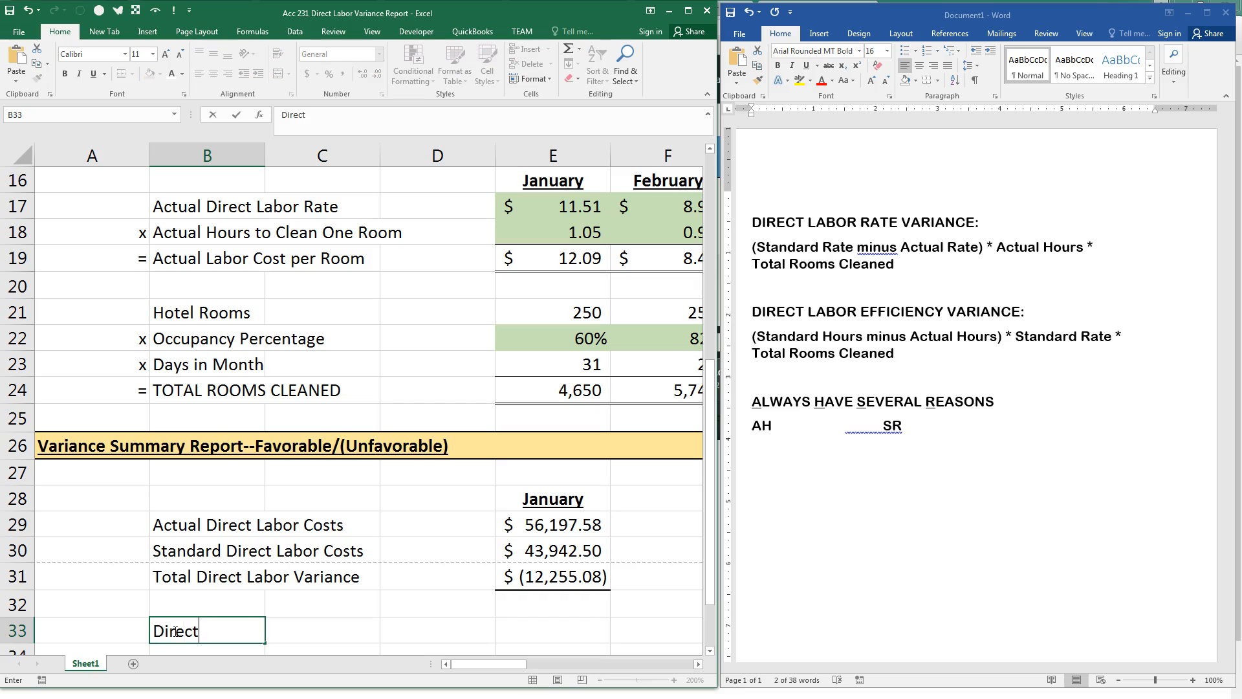
text( Labor Rate Variance)
key(Return)
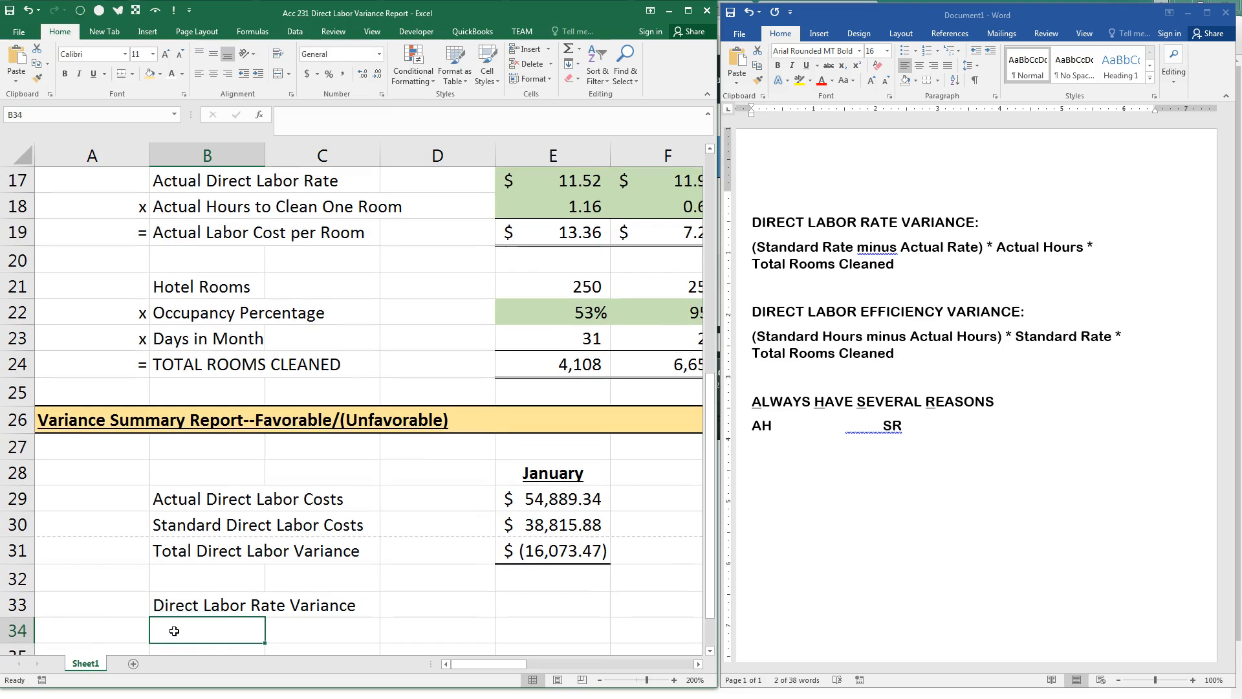
text(Direct Labor )
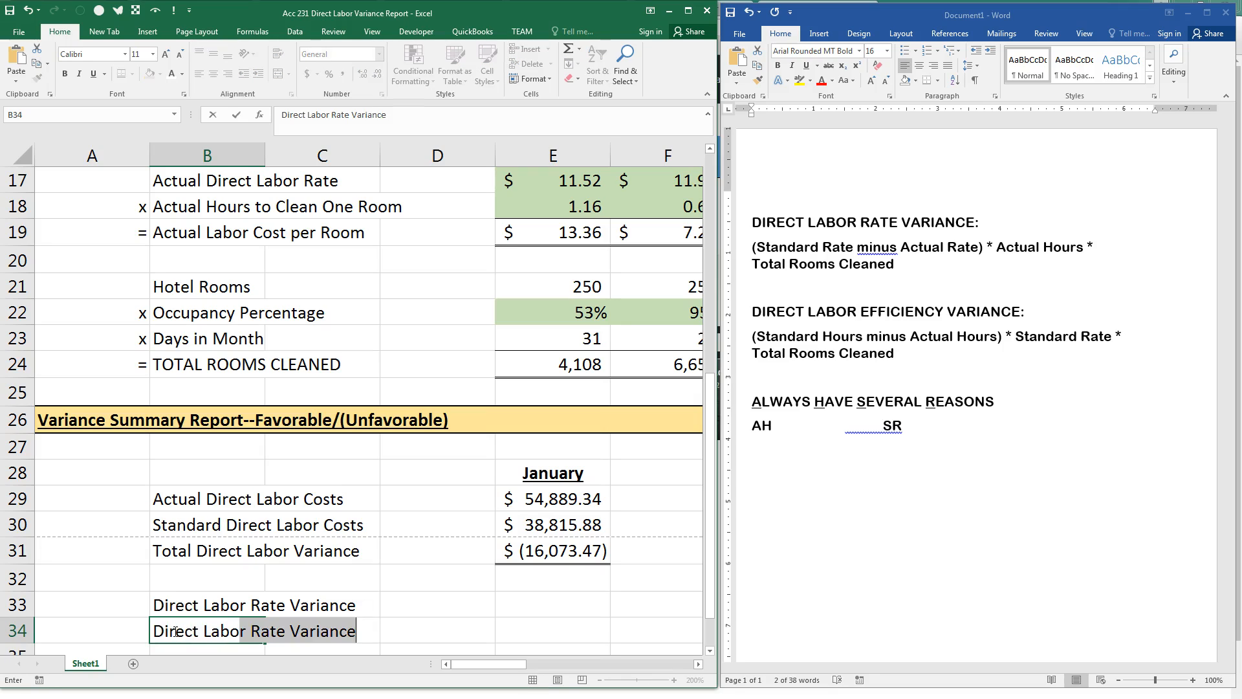
text(Efficiency Variance)
key(Return)
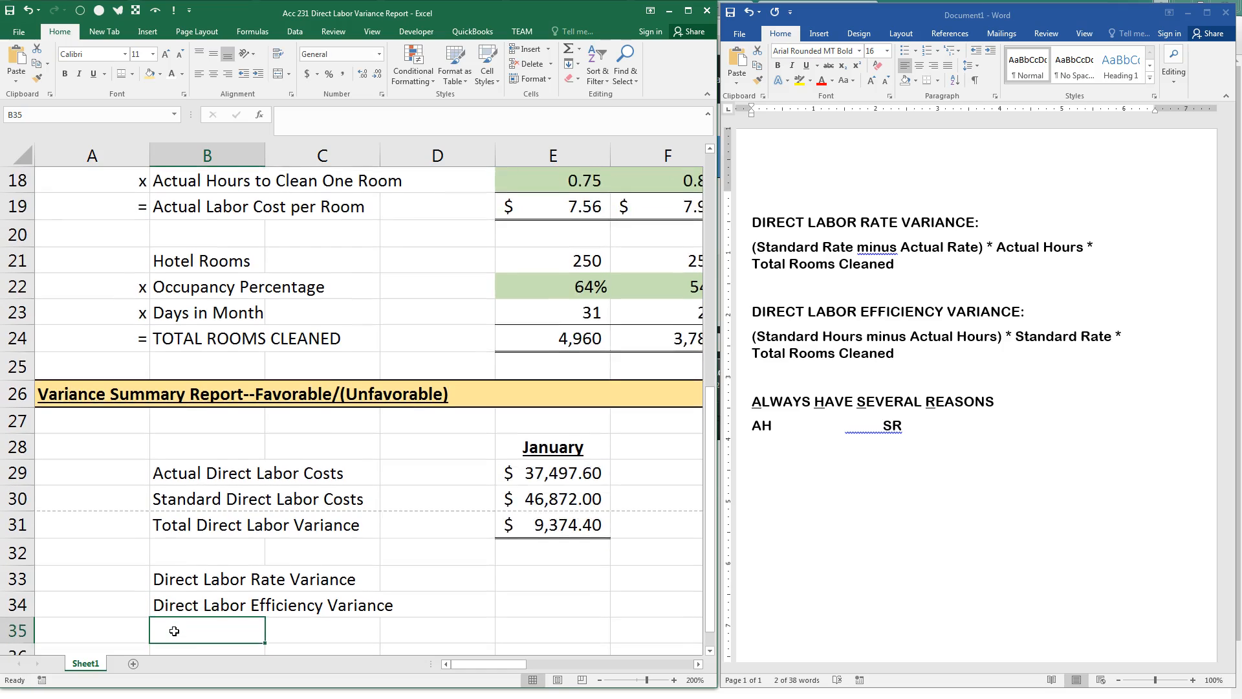
Enter the labels "Total Direct Labor Variance" in B35 and "Check Figure" in B36, and select January's rate variance cell E33
scroll(174, 631, down, 1)
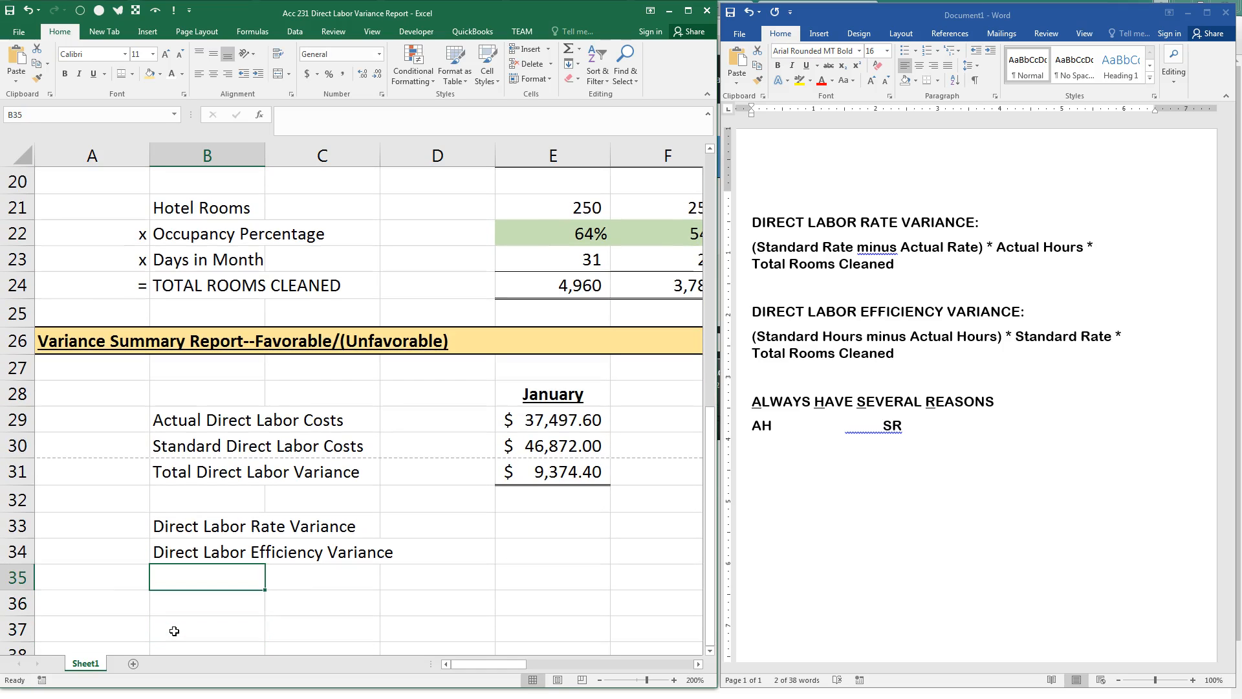
text(Total )
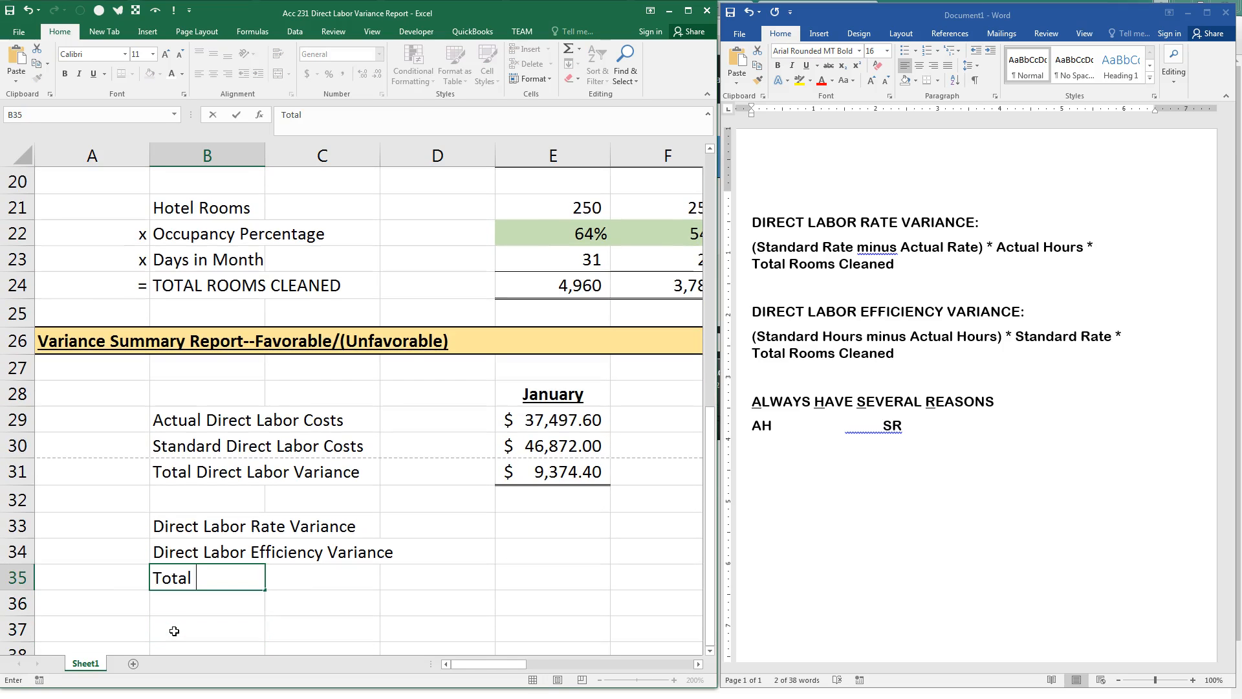
text(Direct Labor Va)
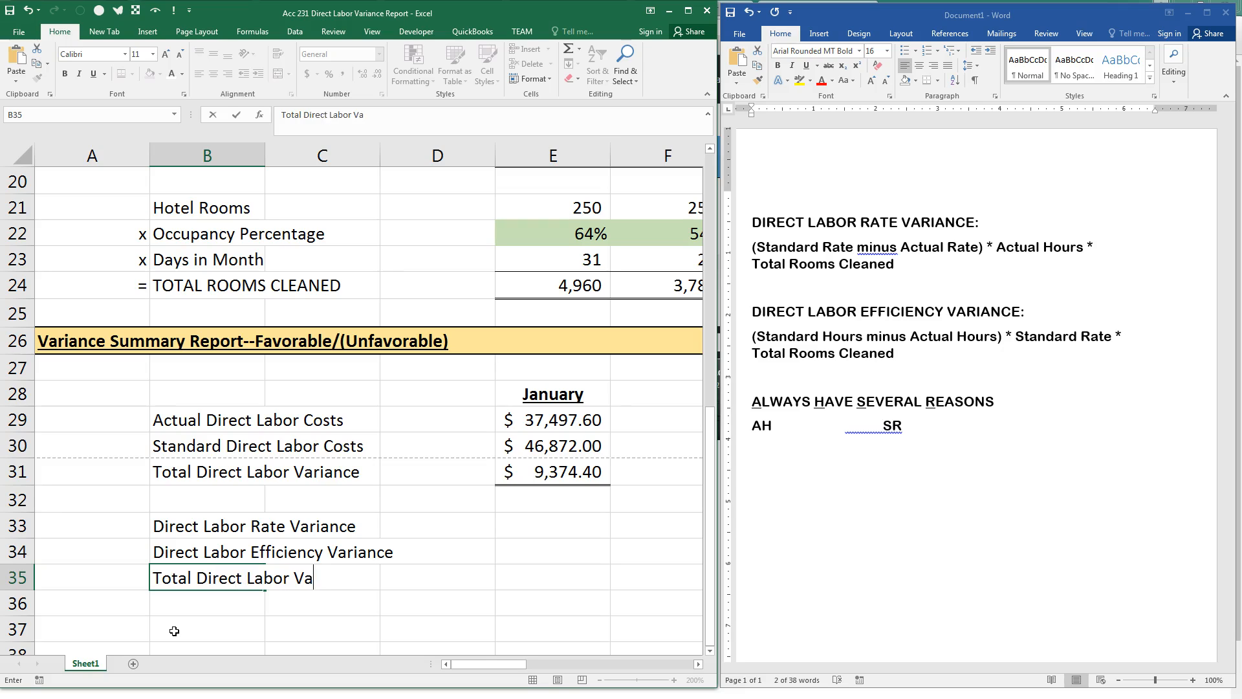
text(riance)
key(Return)
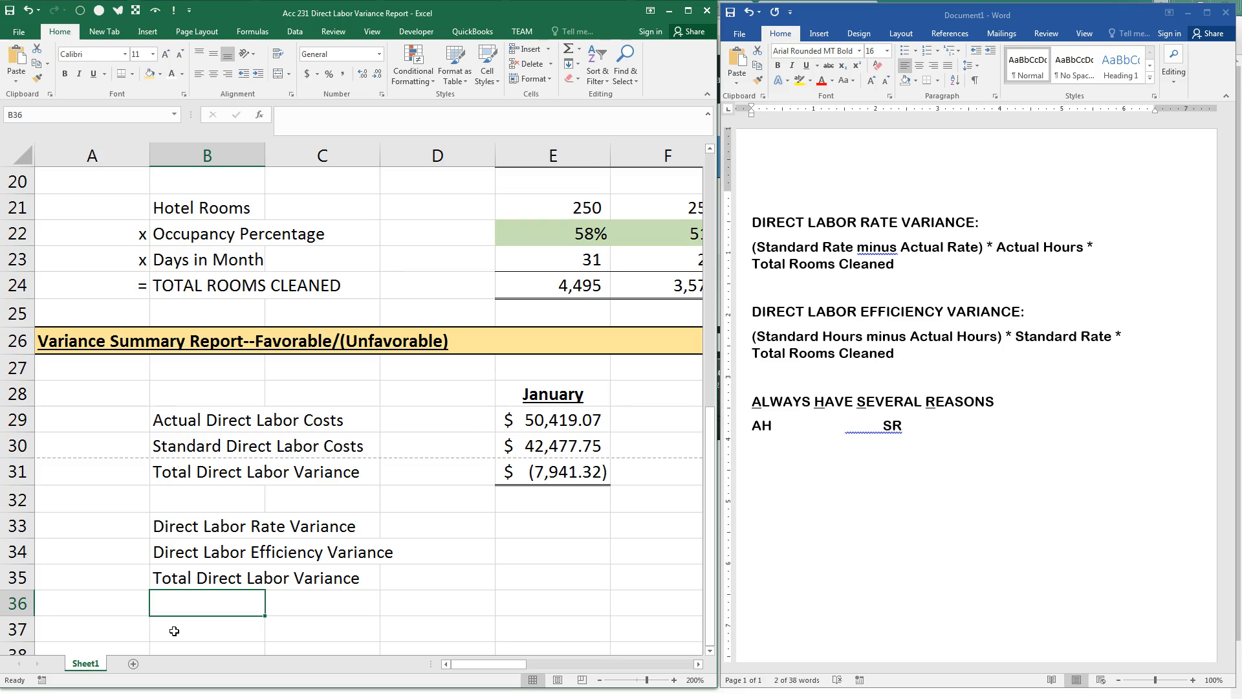
text(Check Figure)
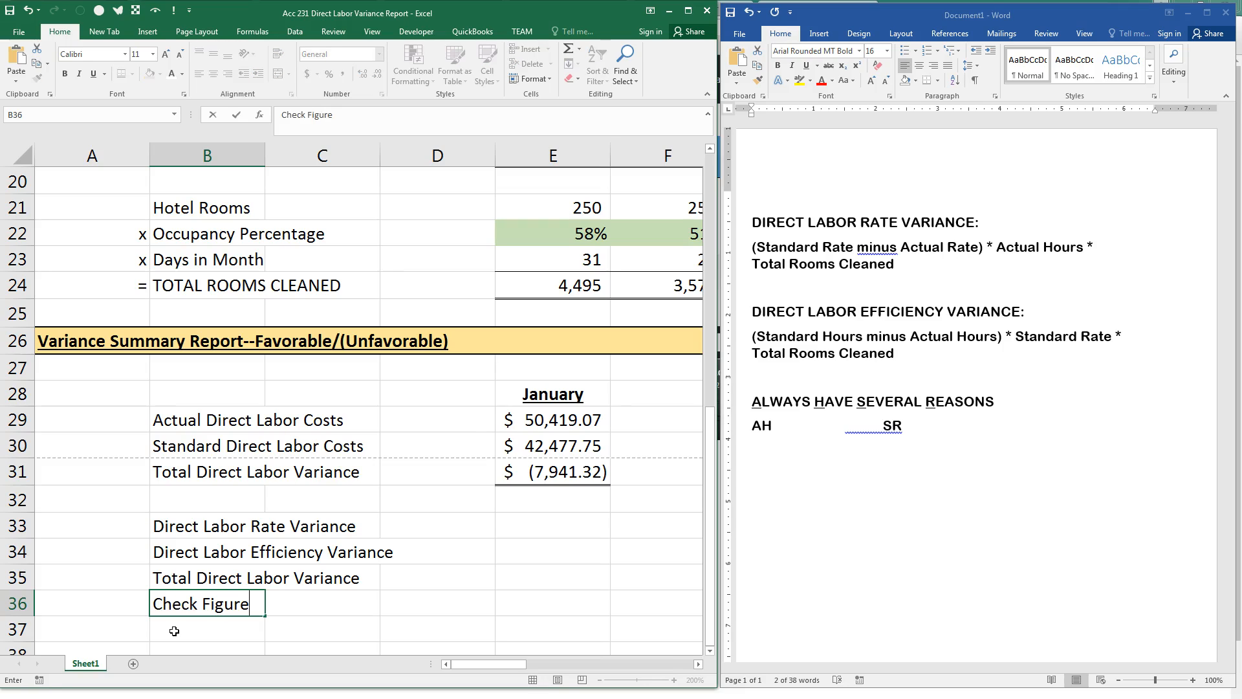
key(Up)
key(Up)
key(Up)
key(Right)
key(Right)
key(Right)
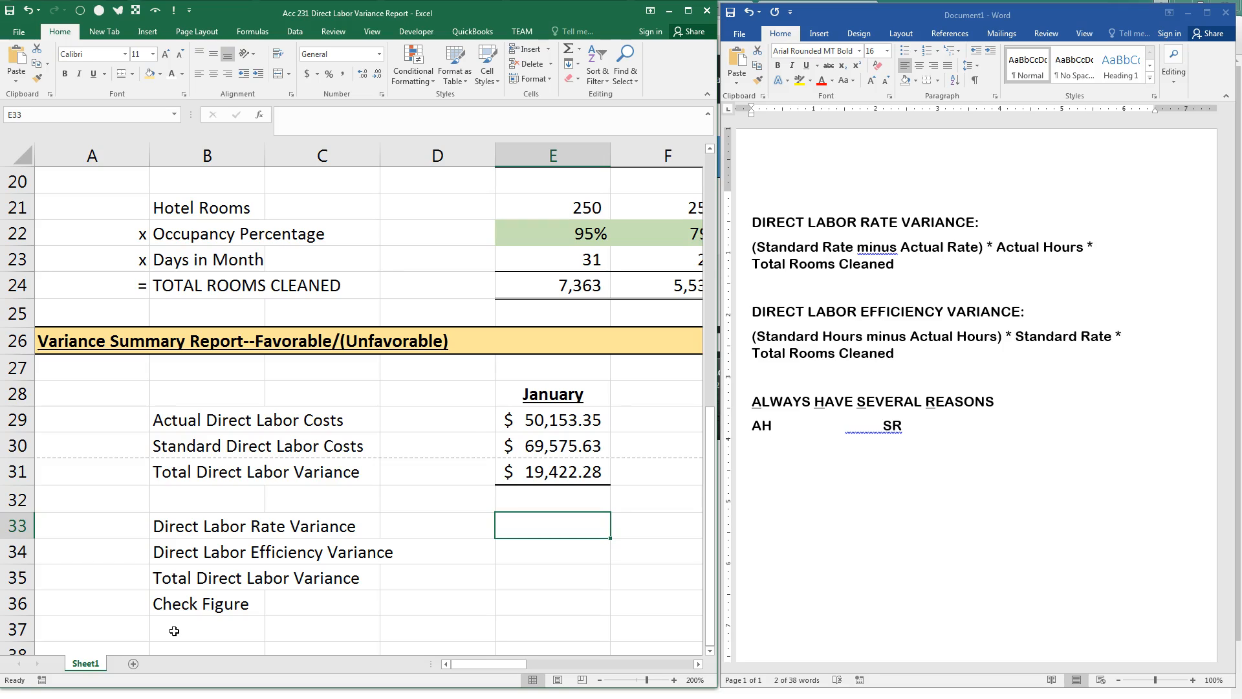
text(=()
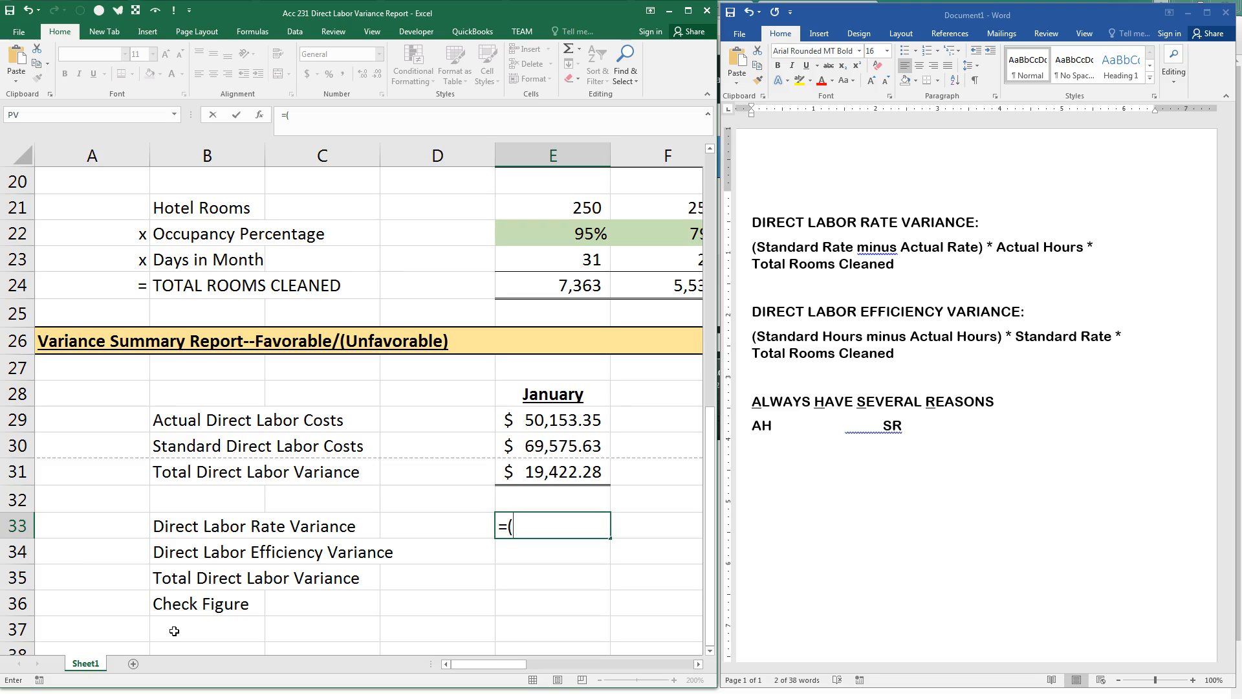
key(F3)
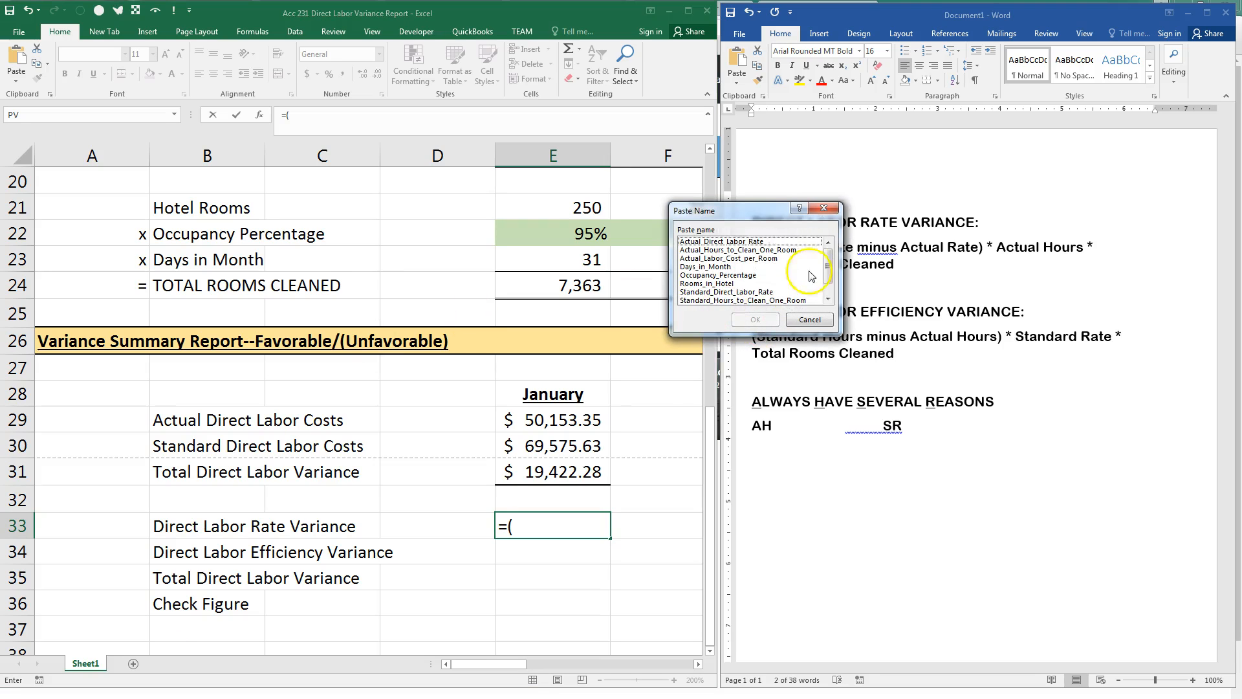
double_click(760, 294)
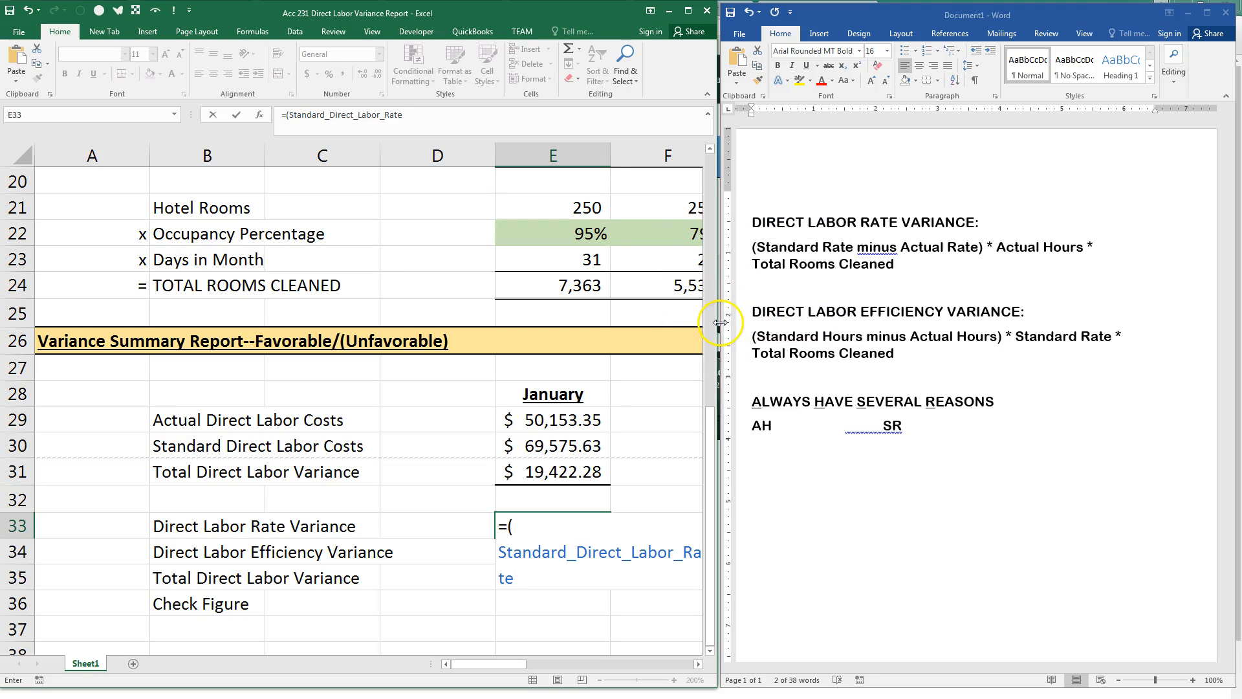
mouse_move(744, 322)
mouse_down()
mouse_move(757, 322)
mouse_move(730, 327)
mouse_up()
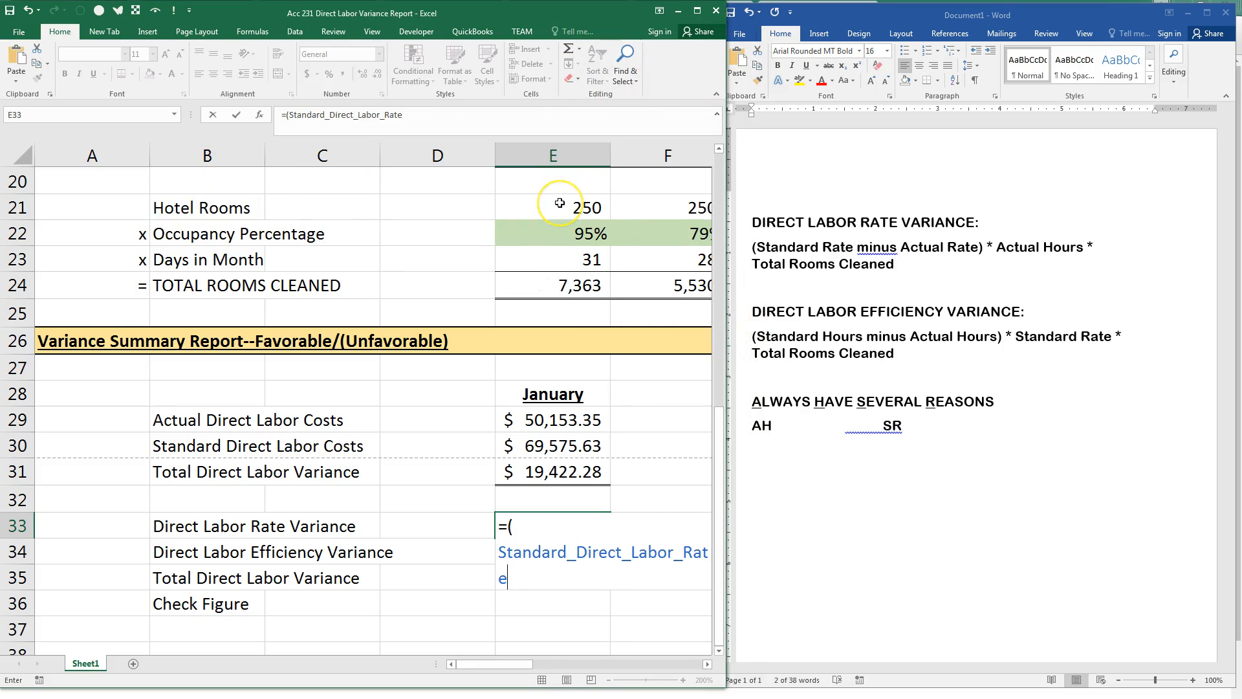
key(Return)
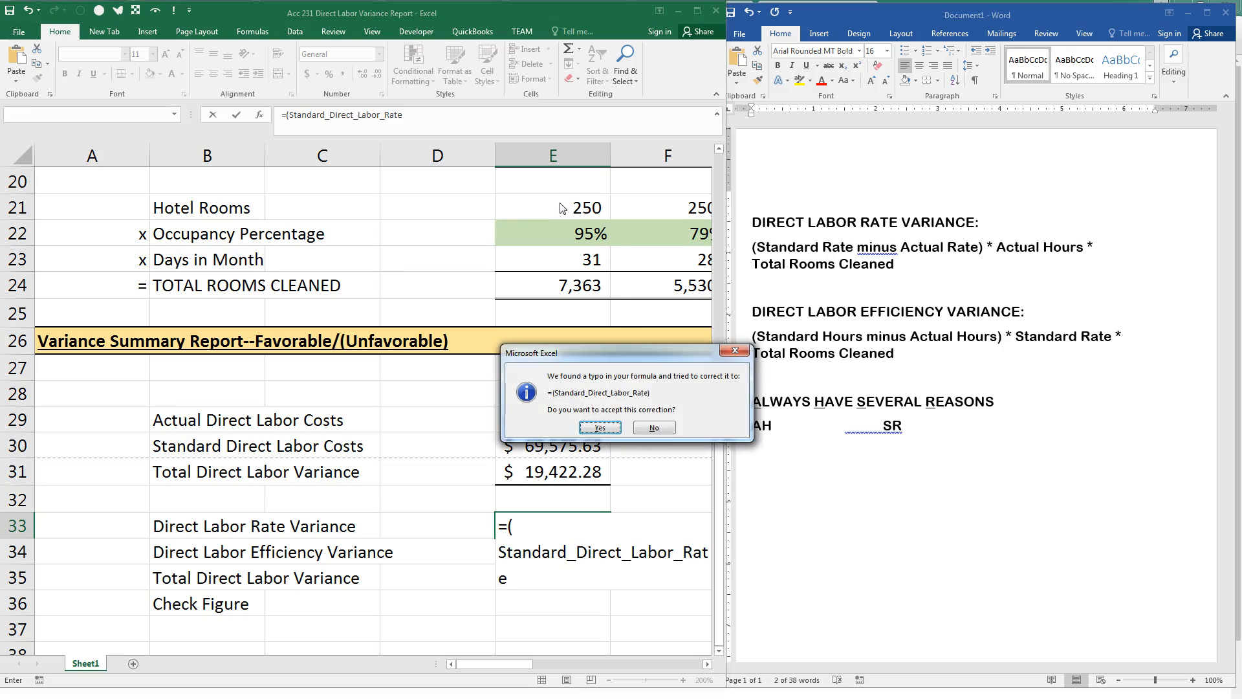
key(Escape)
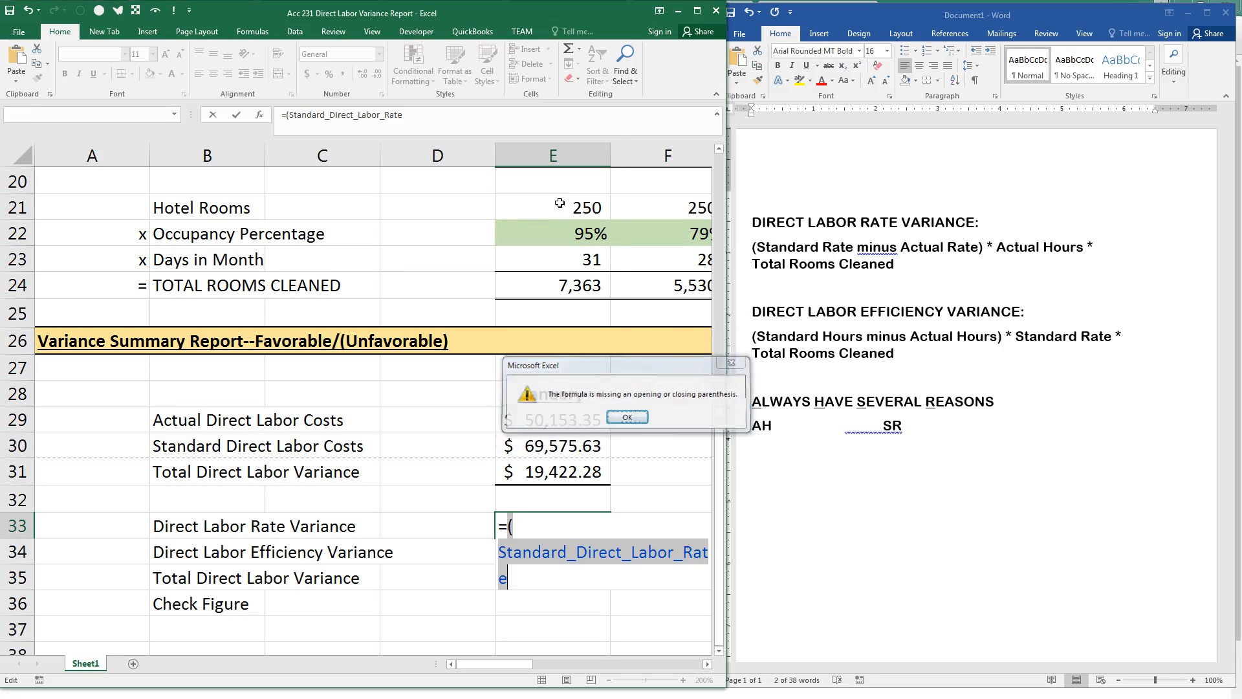
key(Return)
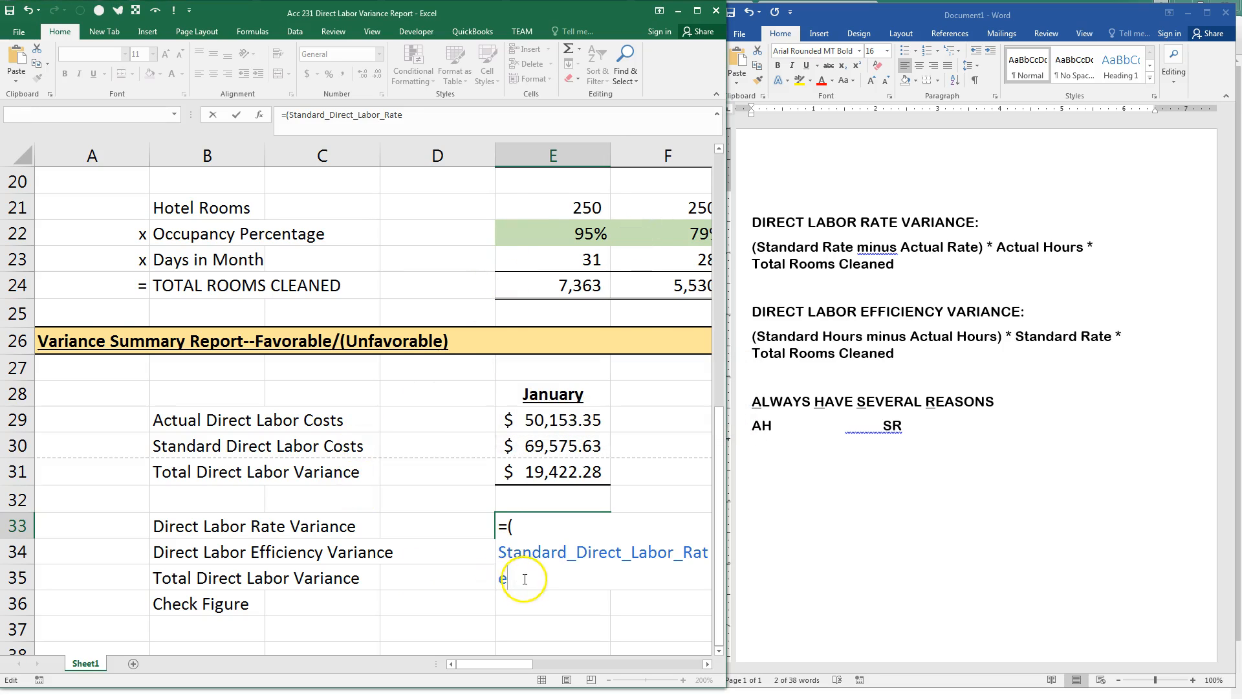
drag(509, 577, 478, 523)
key(BackSpace)
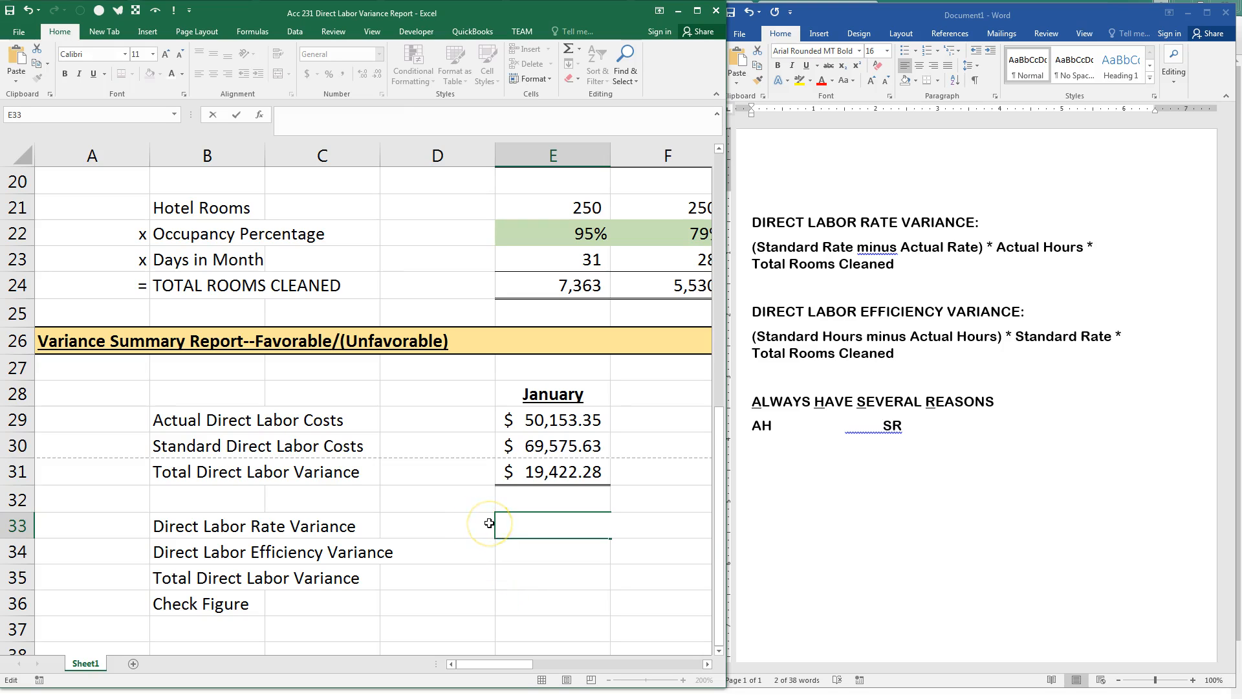
Begin January's rate variance formula in E33 with the named ranges as =(Standard_Direct_Labor_Rate-Actual_Direct_Labor_Rate)*
drag(494, 667, 535, 666)
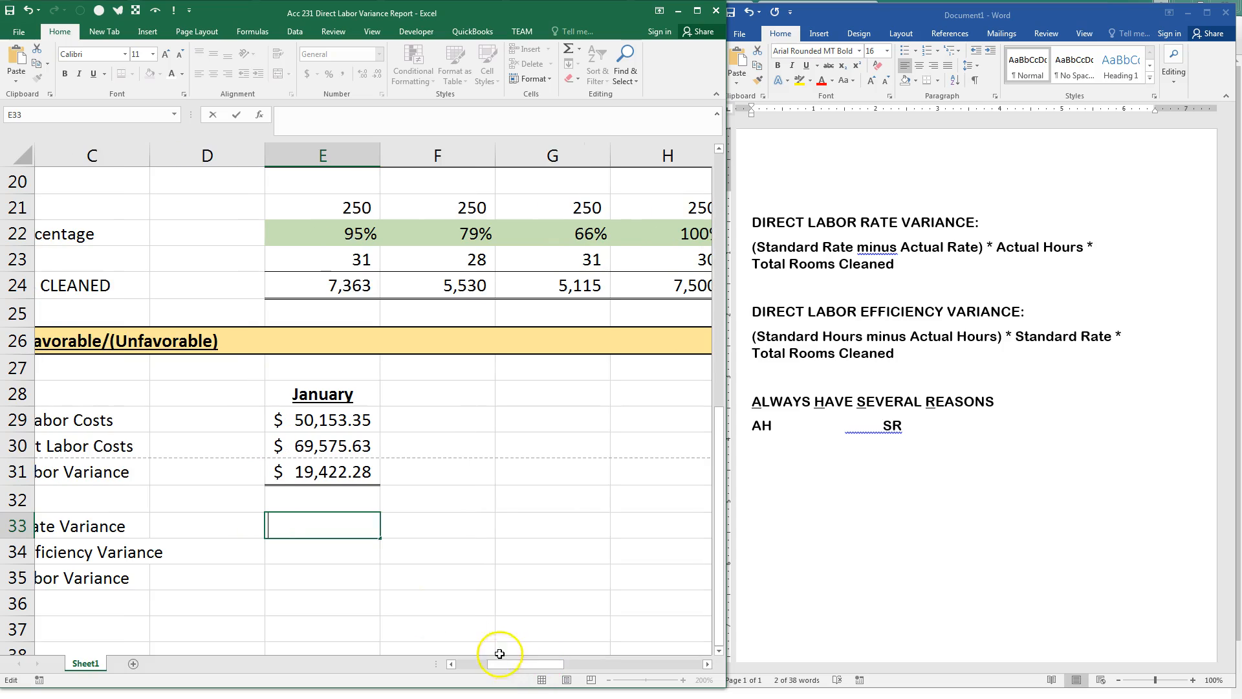
text(=()
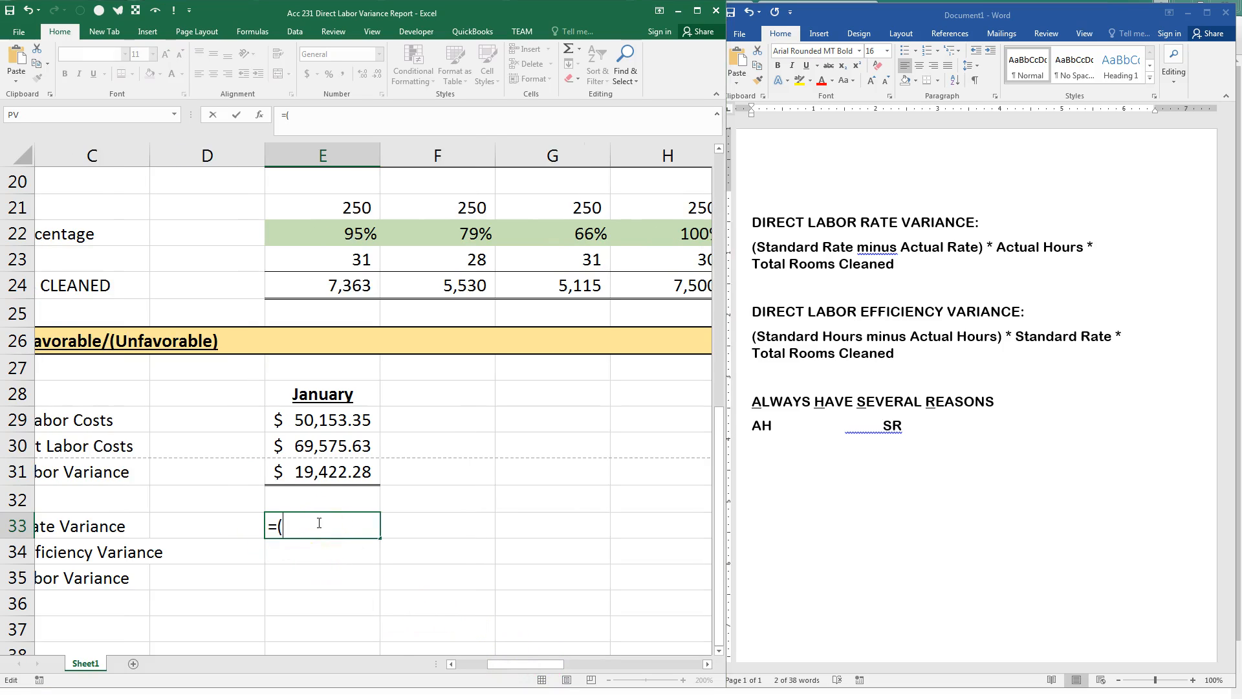
key(F3)
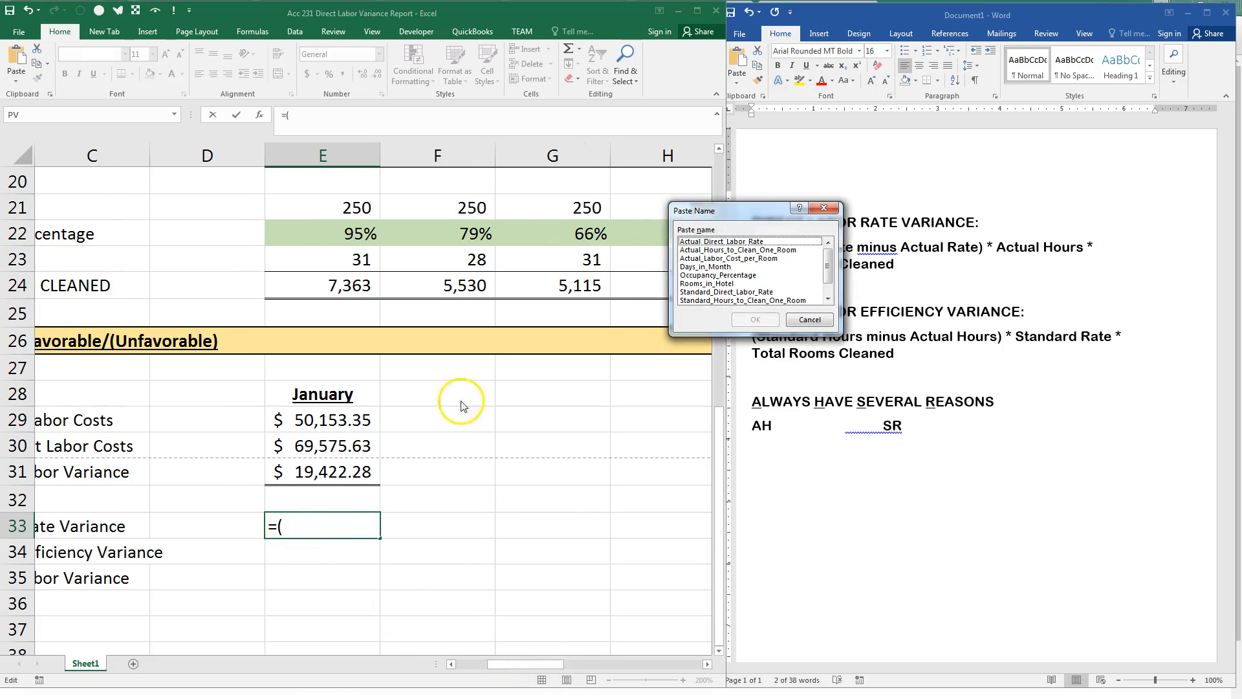
click(717, 292)
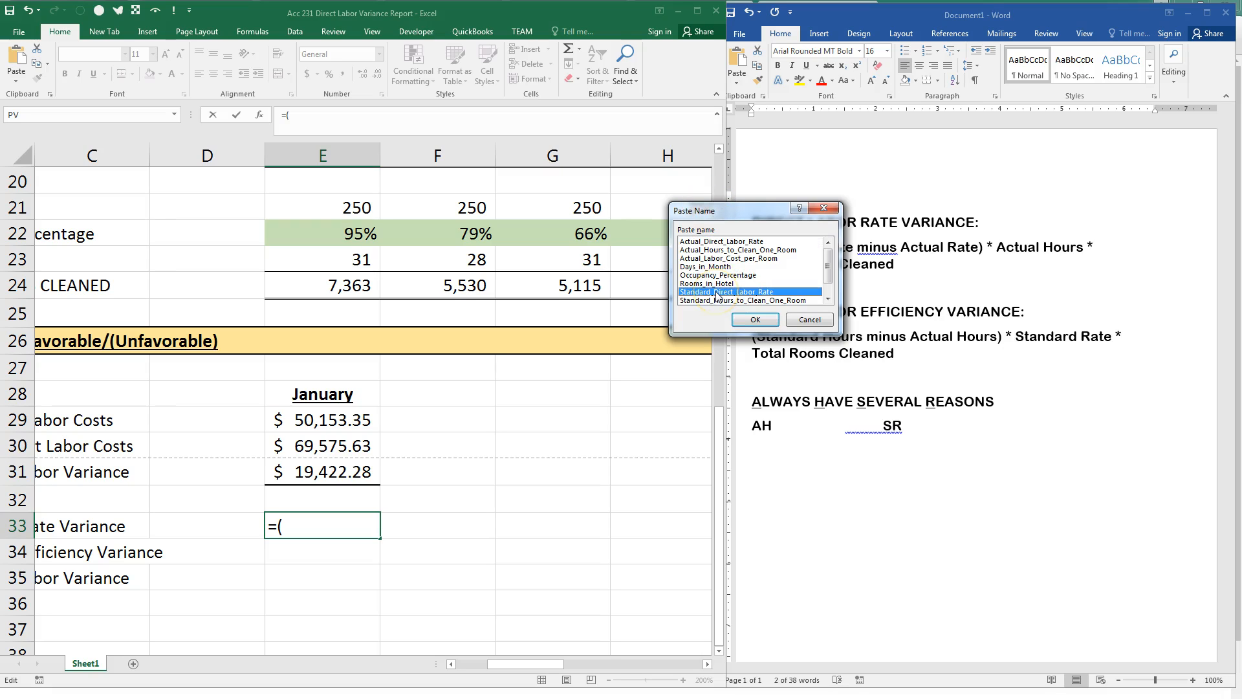
click(760, 321)
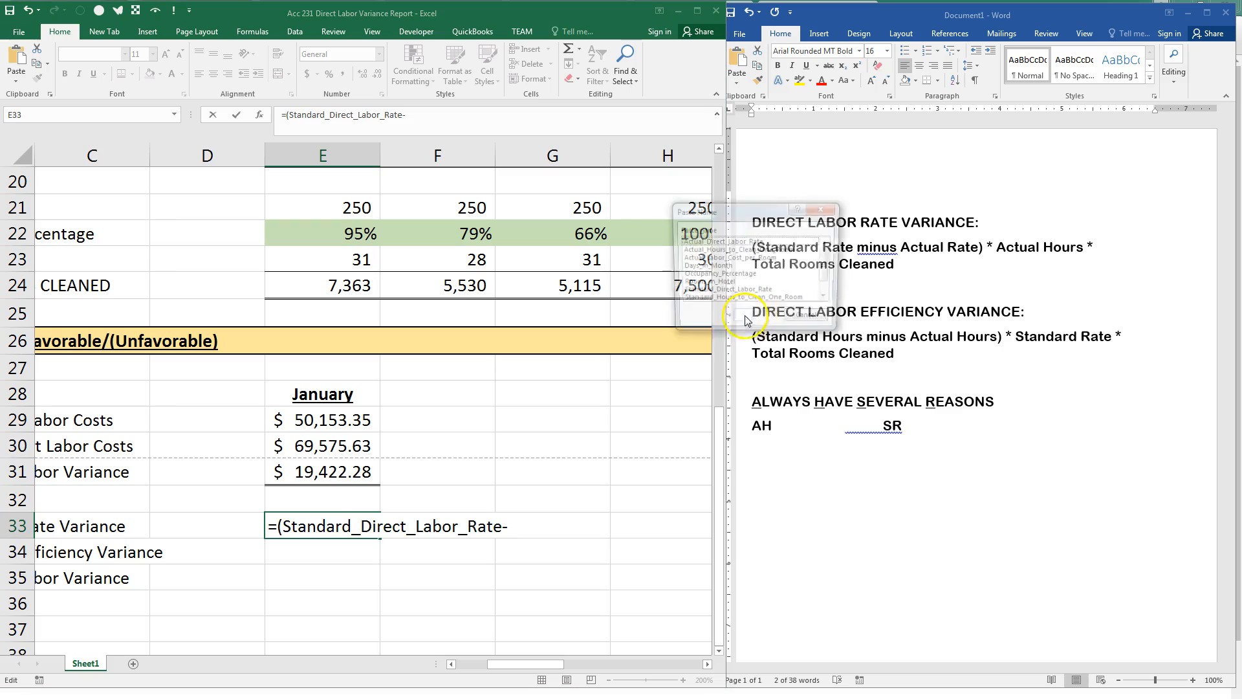
key(F3)
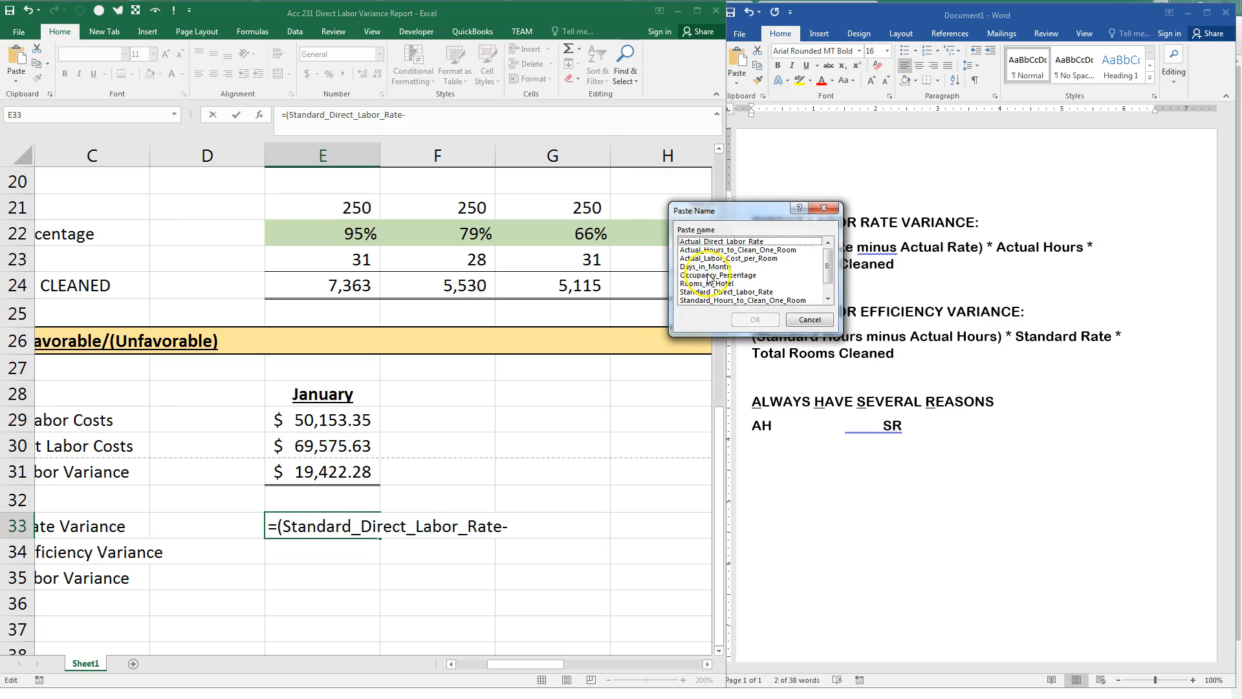
double_click(735, 242)
text()*)
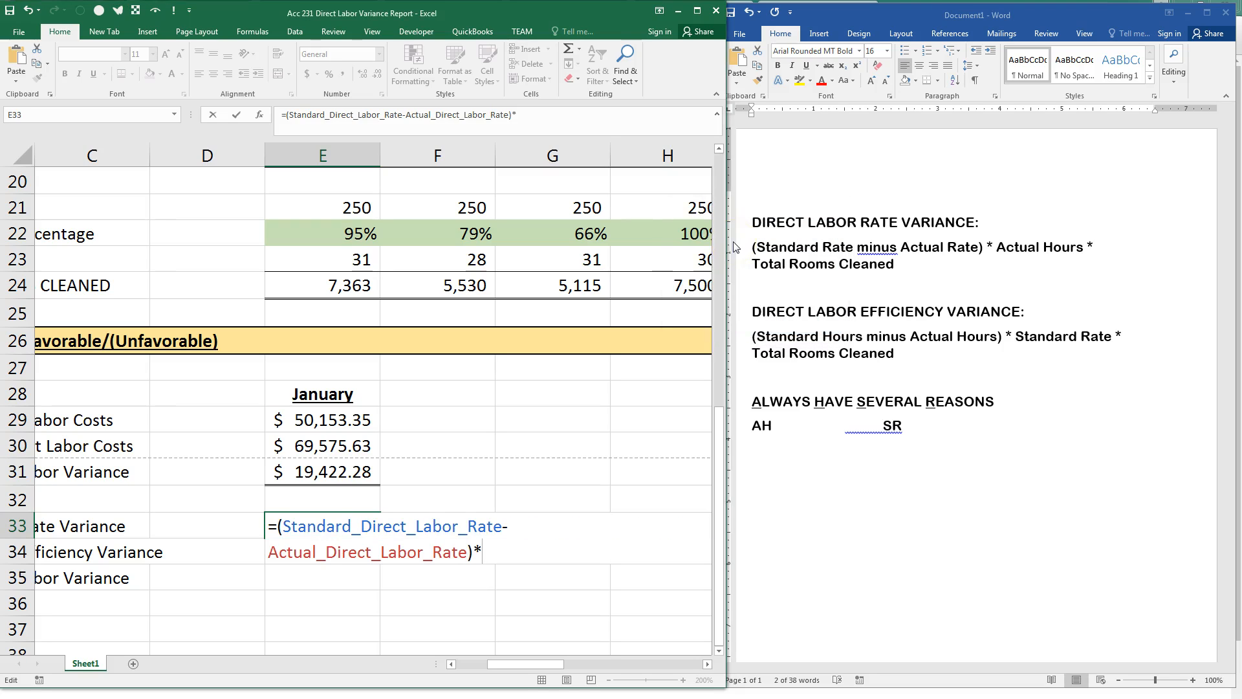
Complete the E33 rate variance formula by multiplying by the named ranges Actual_Hours_to_Clean_One_Room and TOTAL_ROOMS_CLEANED
key(F3)
click(742, 251)
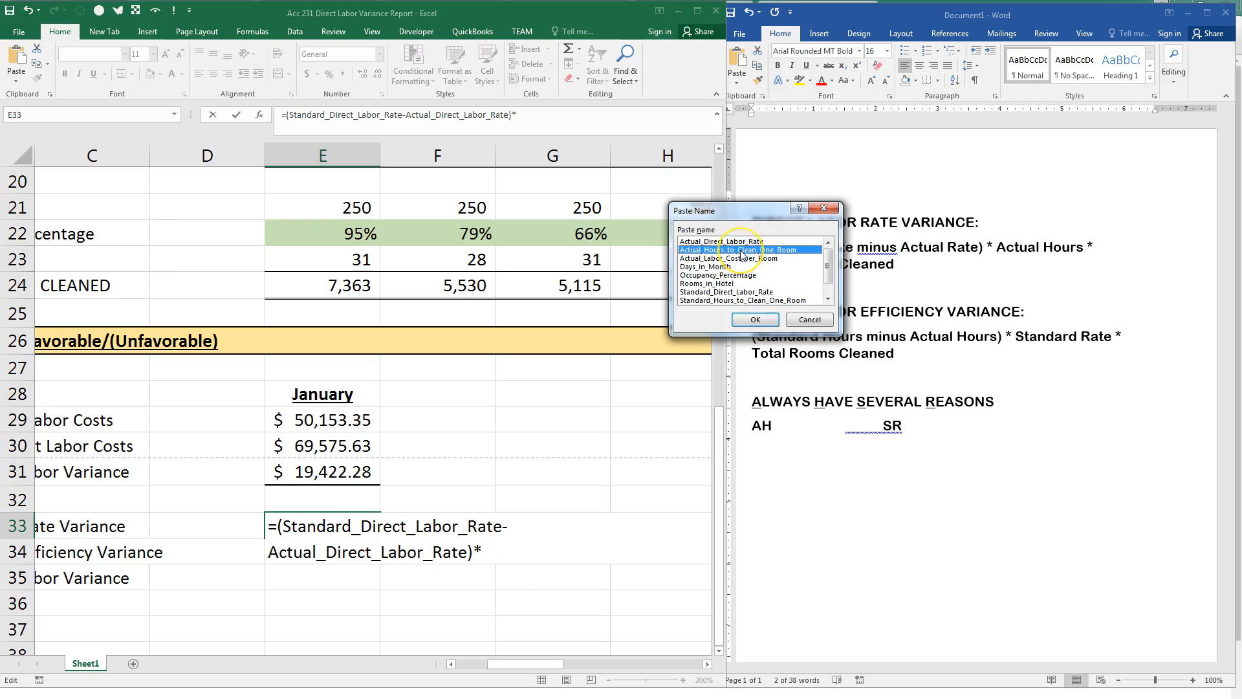
double_click(742, 252)
text(*)
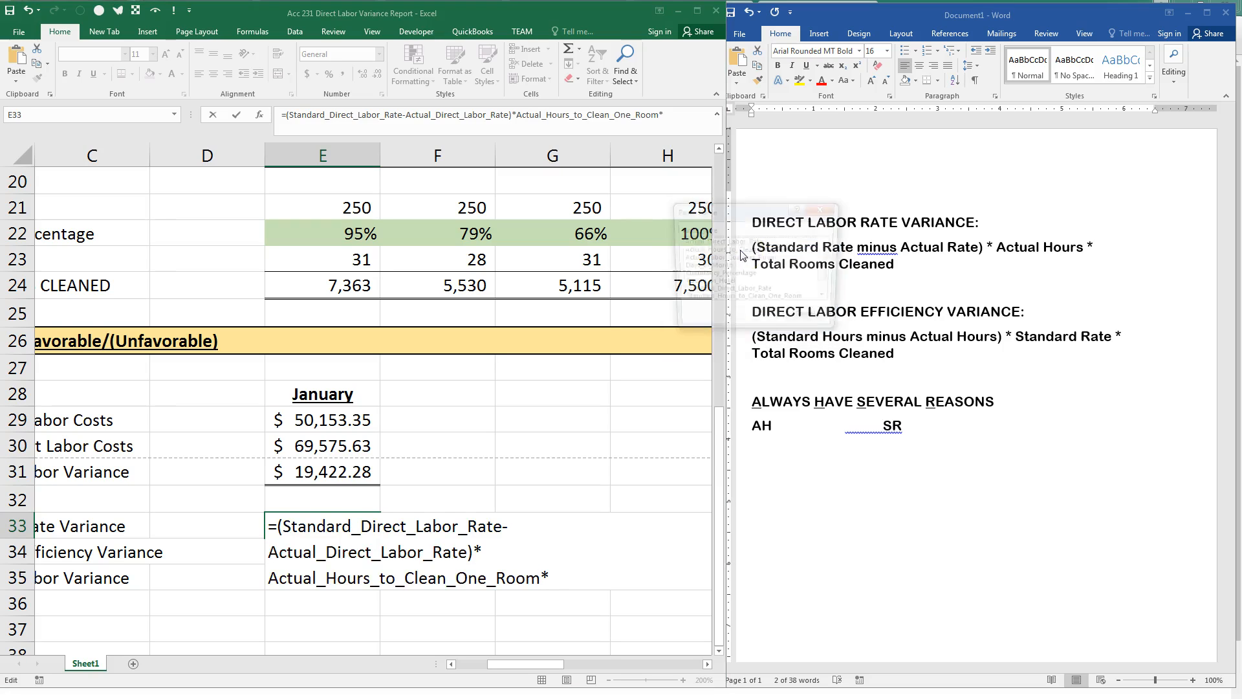
key(F3)
scroll(712, 278, down, 1)
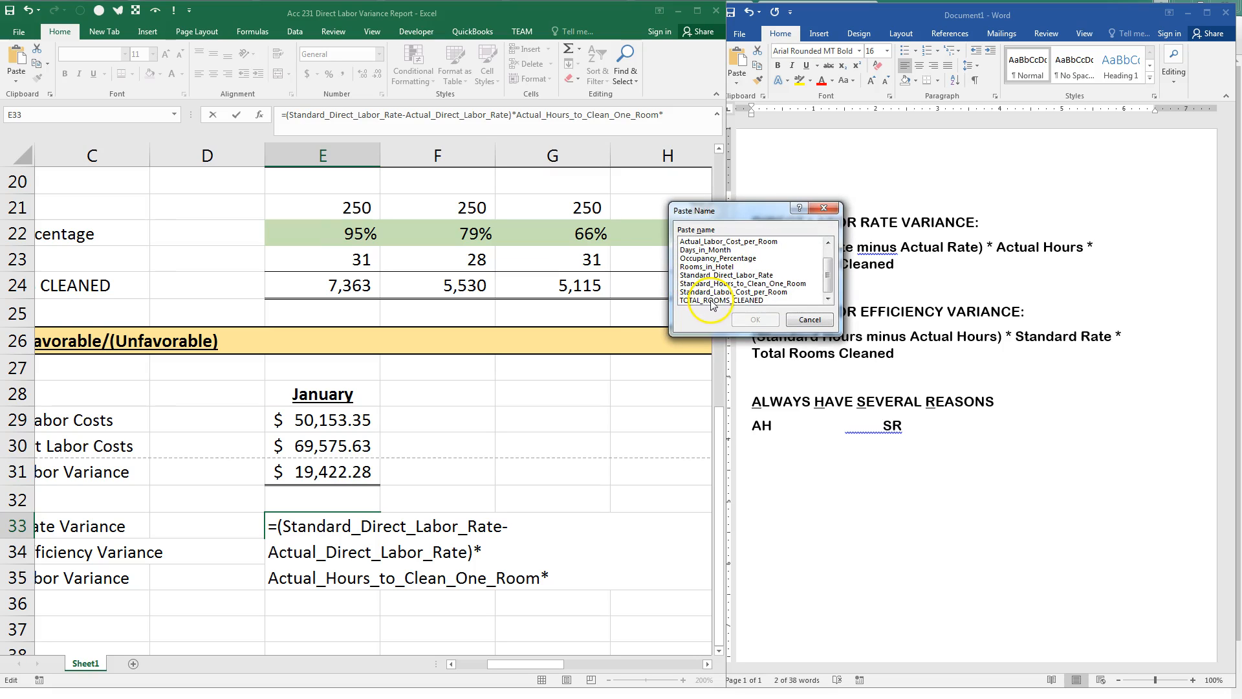
double_click(722, 301)
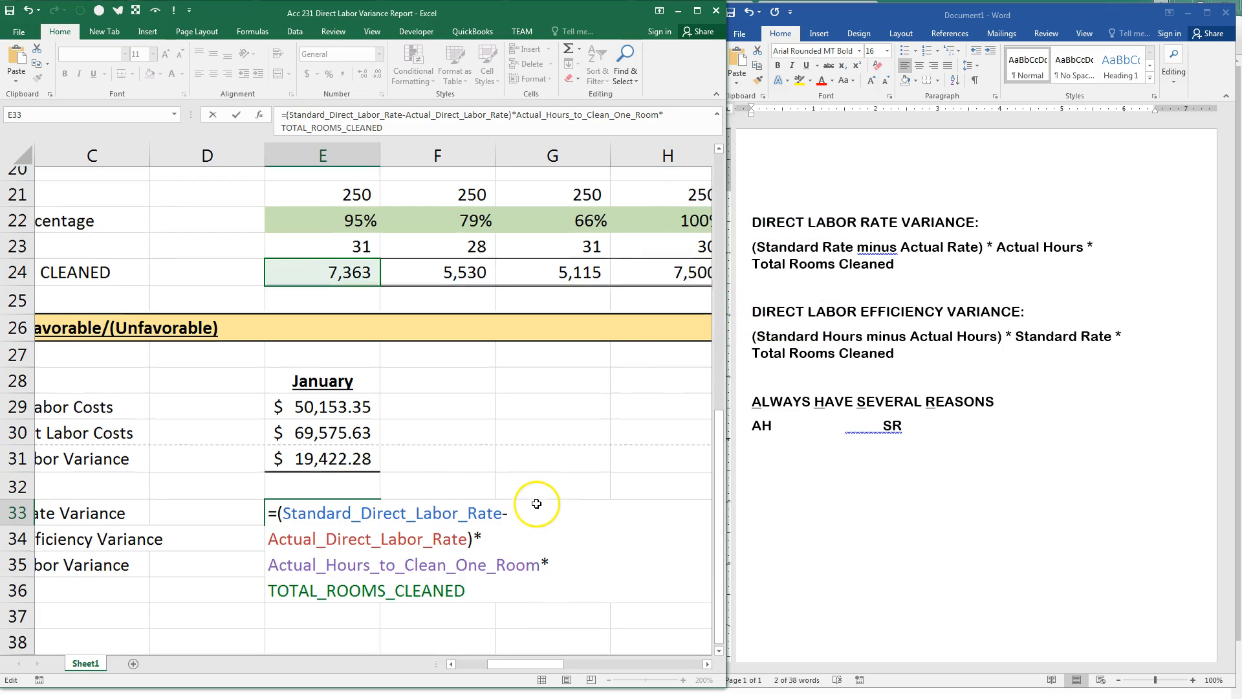
scroll(537, 503, down, 1)
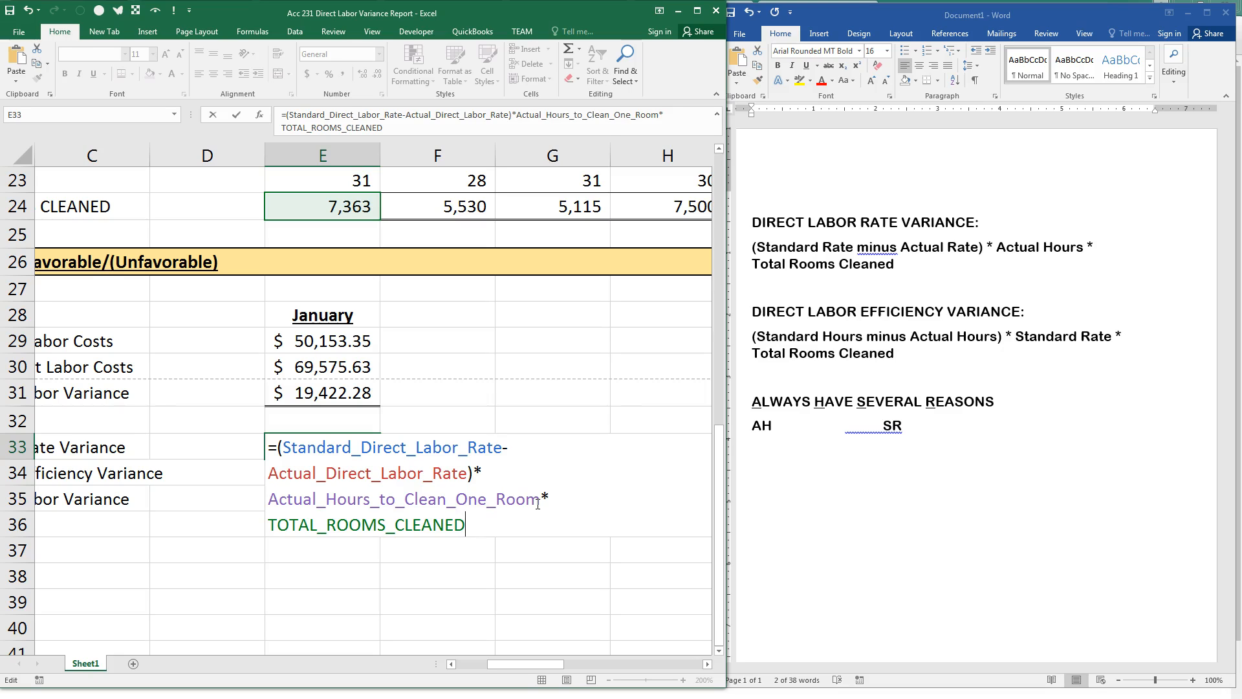
key(Return)
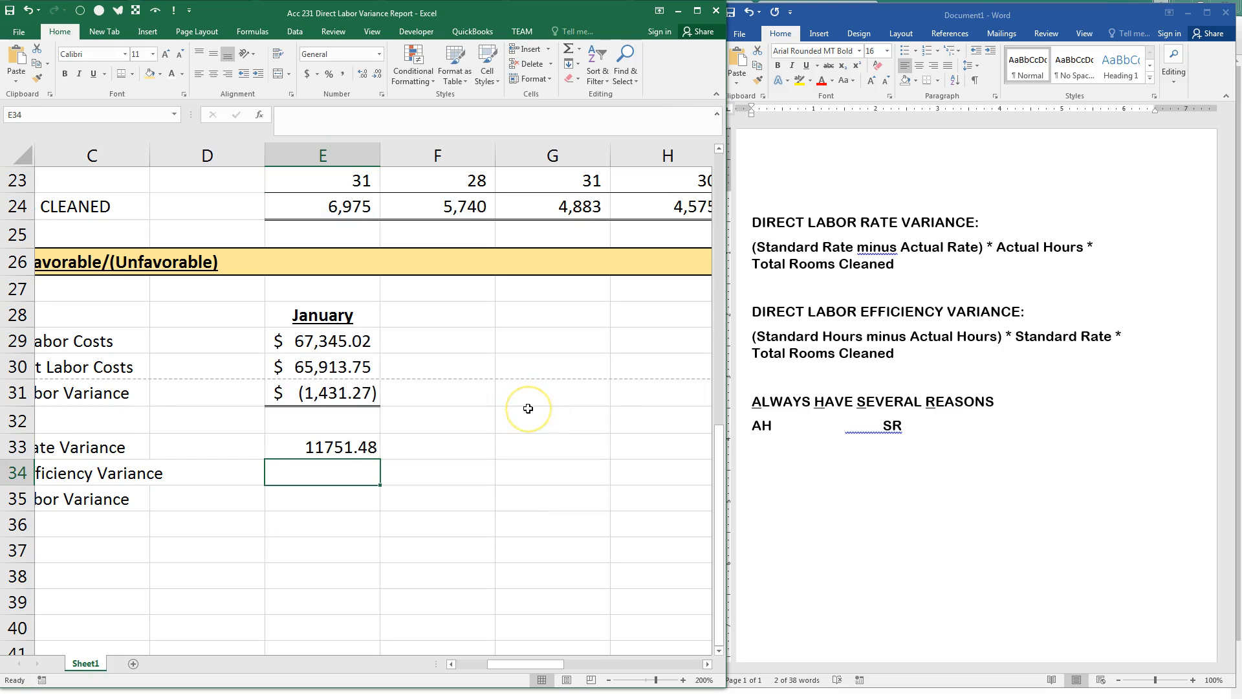
Begin January's efficiency variance formula in E34 with the named ranges as =(Standard_Hours_to_Clean_One_Room-Actual_Hours_to_Clean_One_Room)
text(=()
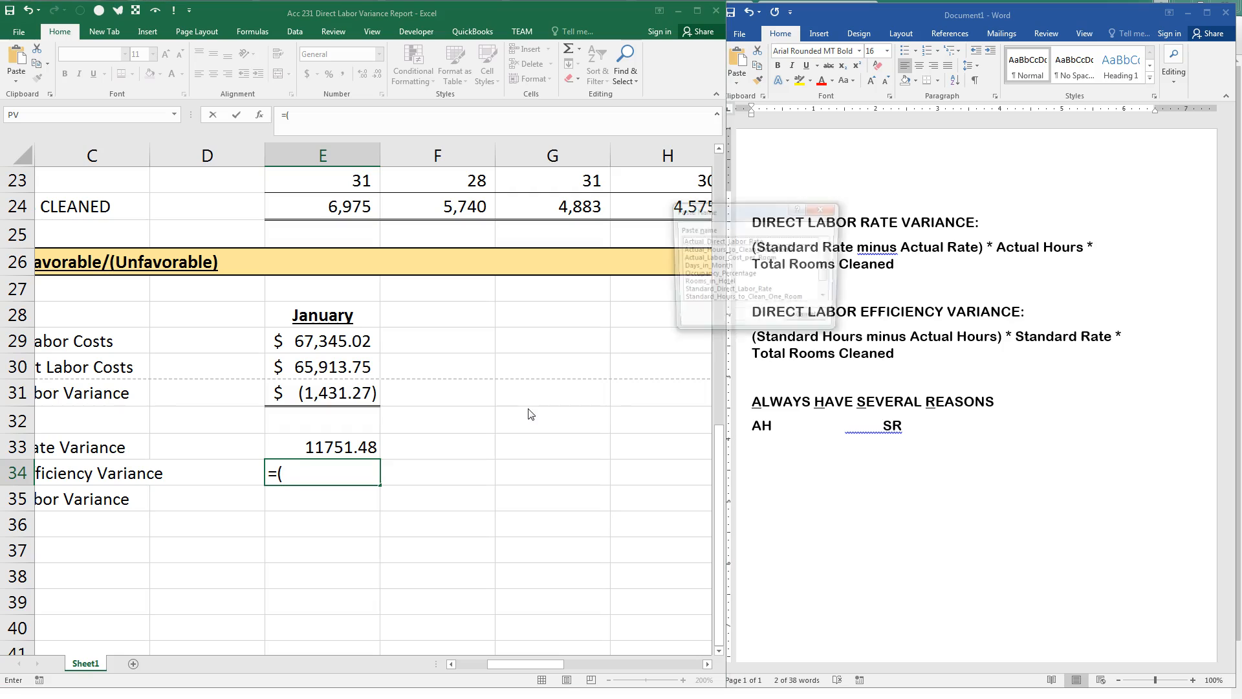
key(F3)
double_click(704, 300)
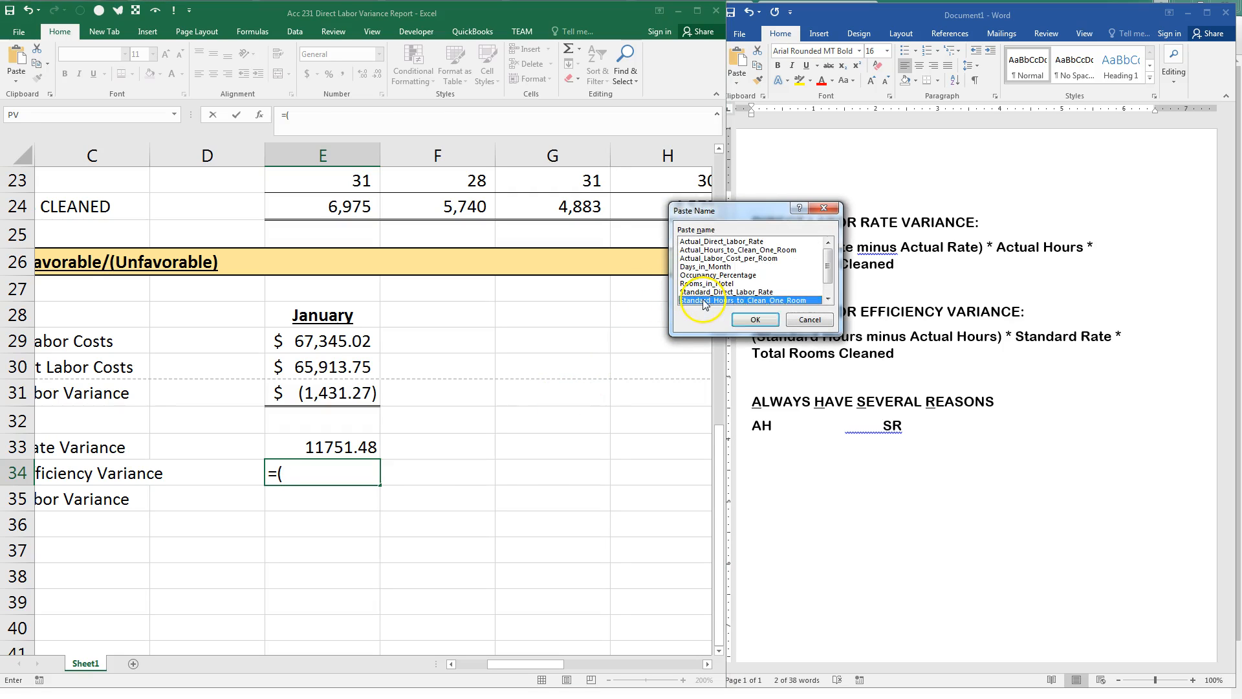
text(-)
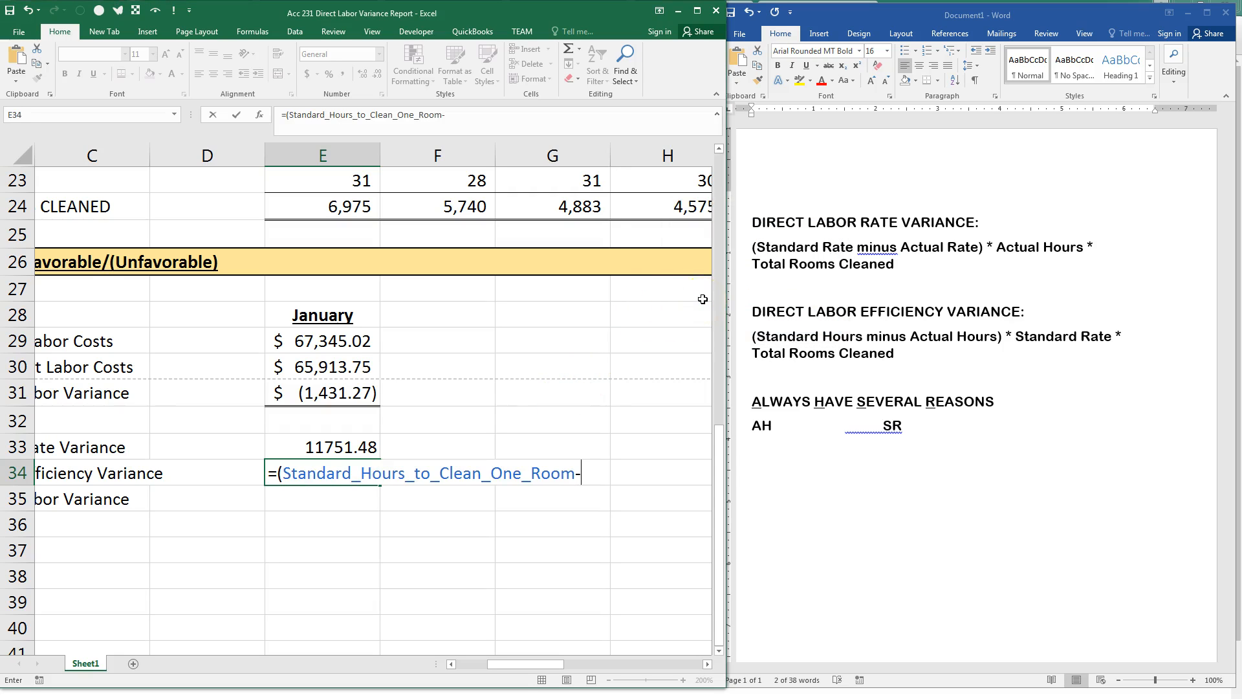
key(F3)
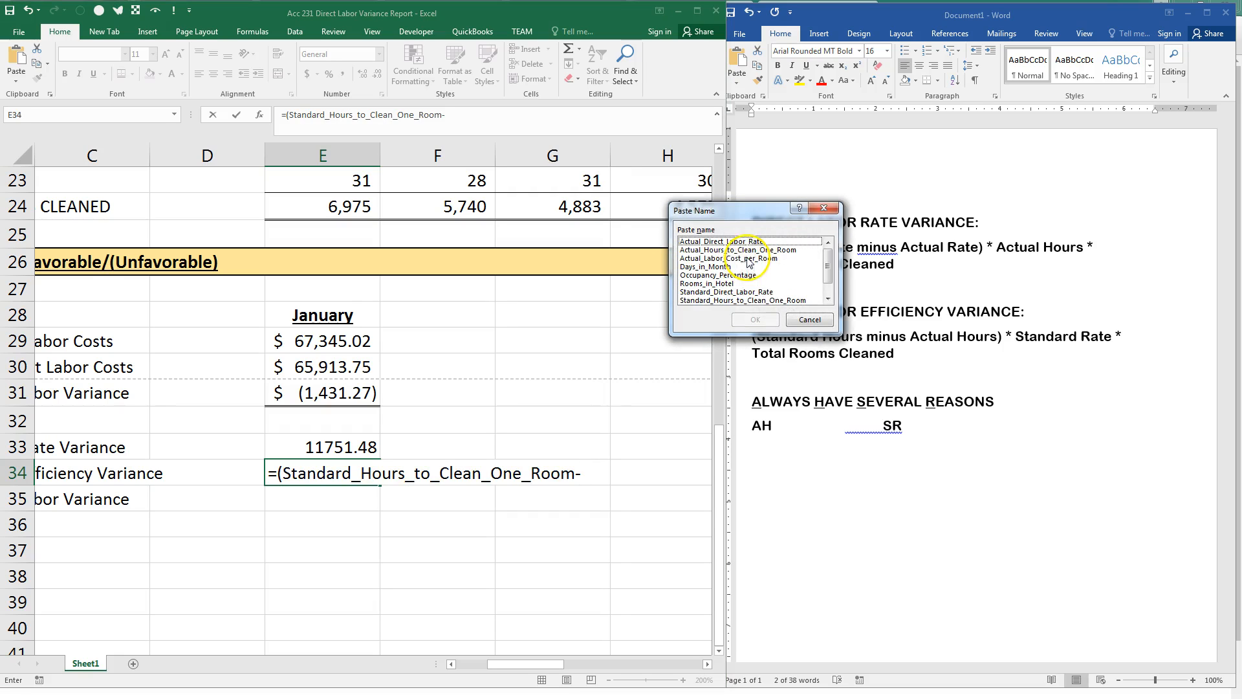
double_click(751, 250)
text())
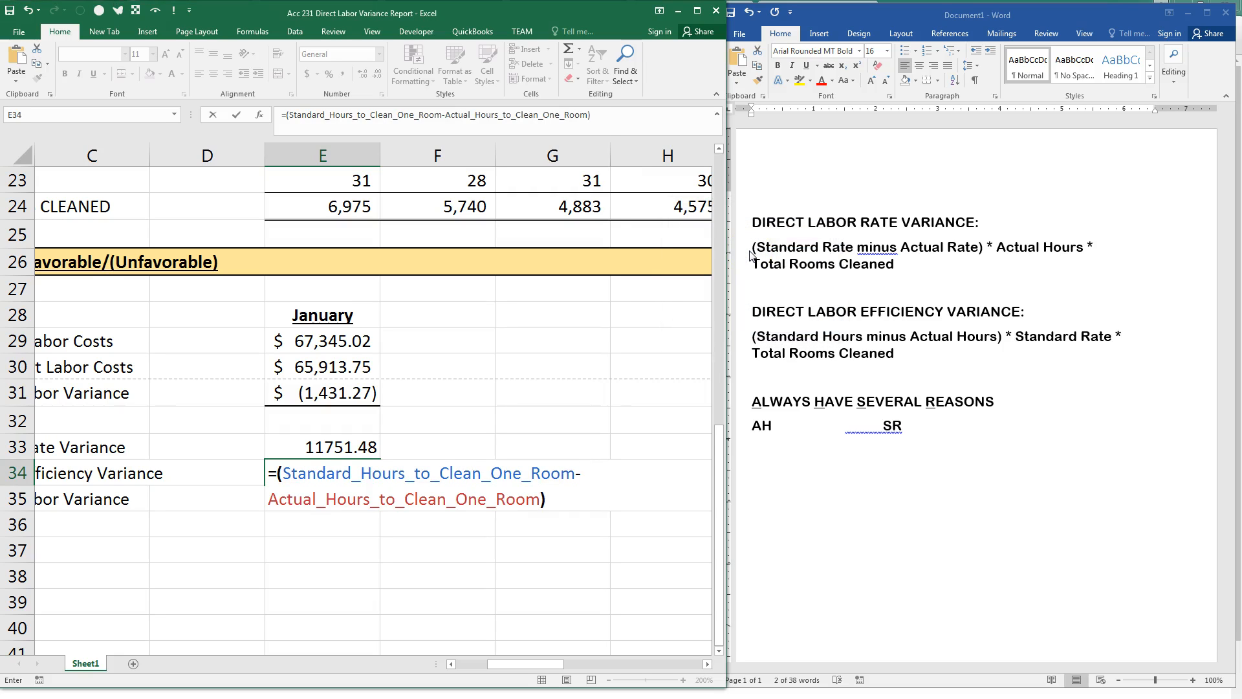
Complete the E34 efficiency variance formula by multiplying by the named ranges Standard_Direct_Labor_Rate and TOTAL_ROOMS_CLEANED
text(*)
key(F3)
click(727, 294)
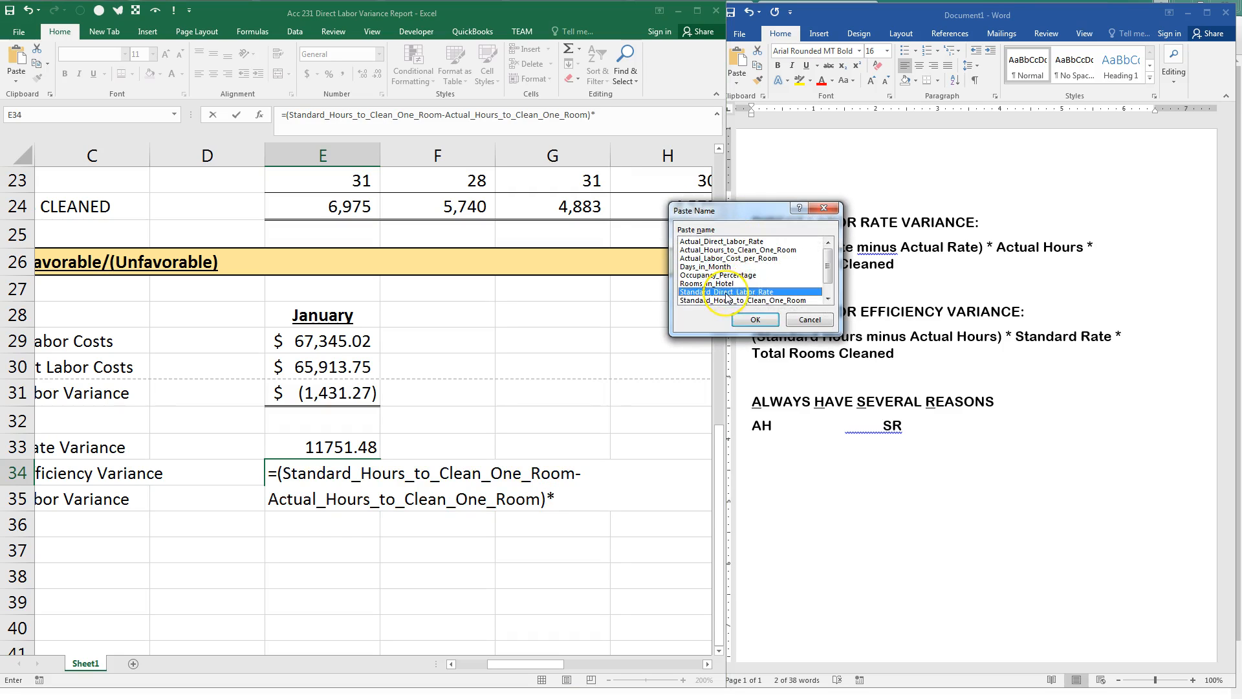
double_click(727, 294)
text(*)
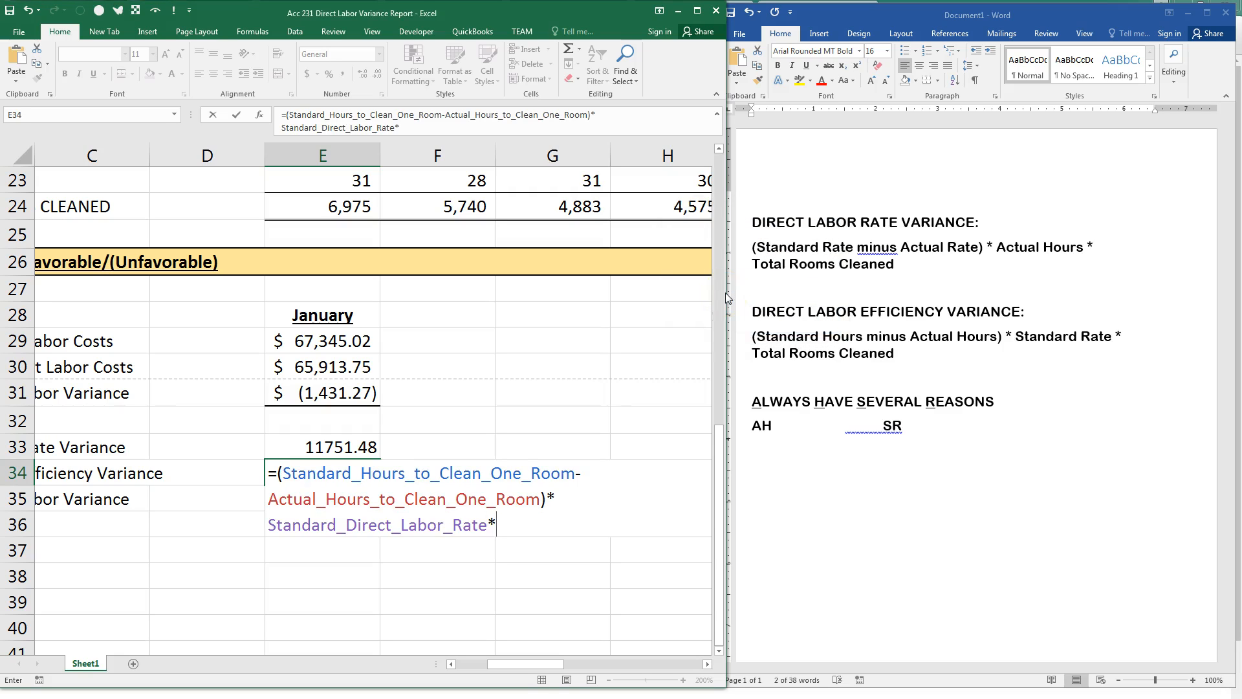
key(F3)
double_click(721, 300)
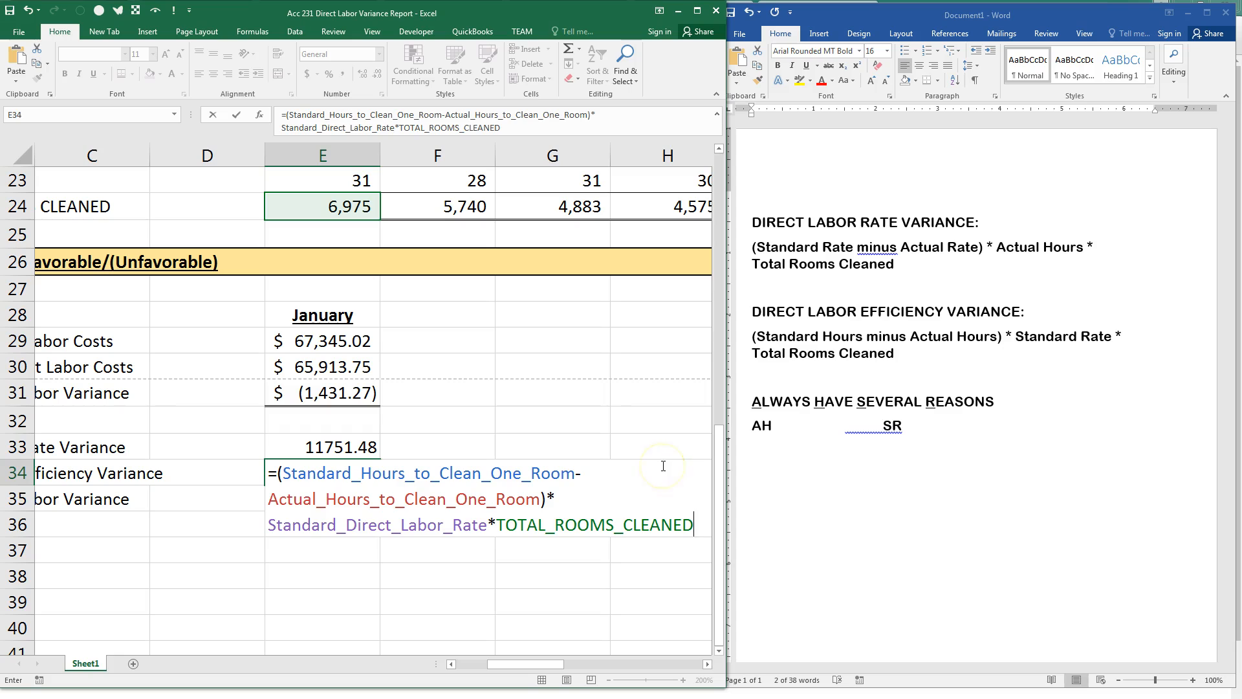
key(Return)
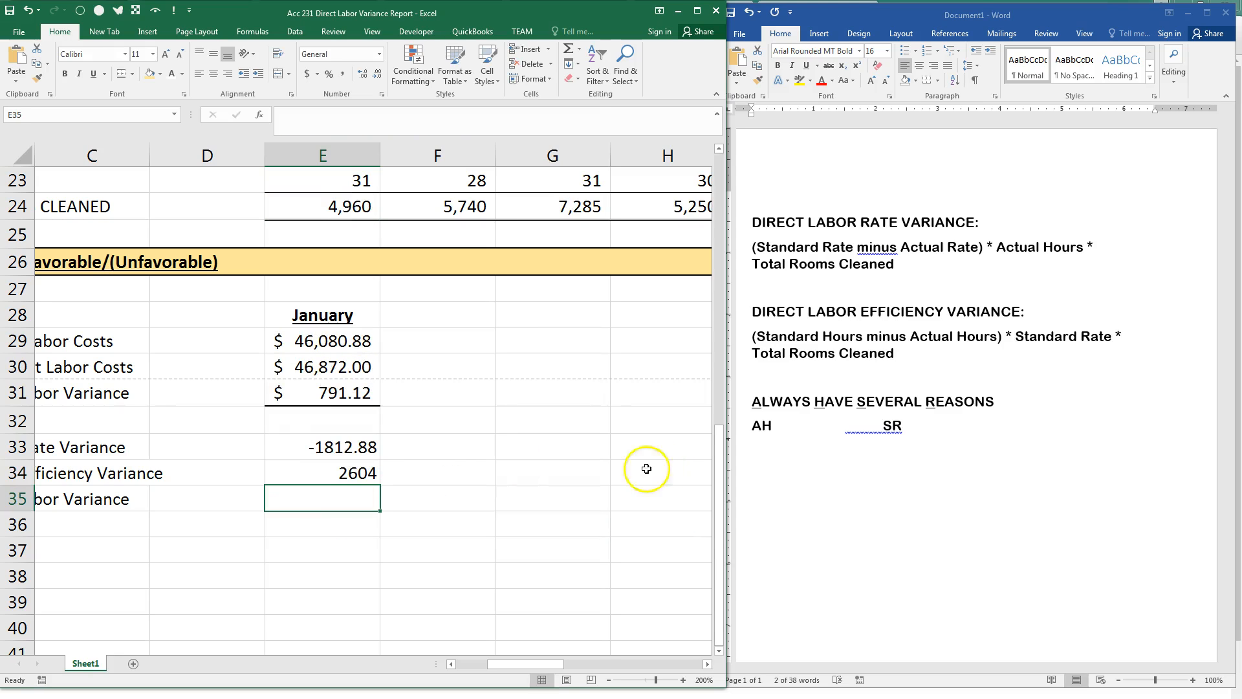
Apply the Accounting number format with dollar signs to E33:E35 and add a top and double bottom border to E35
click(362, 450)
drag(364, 465, 358, 502)
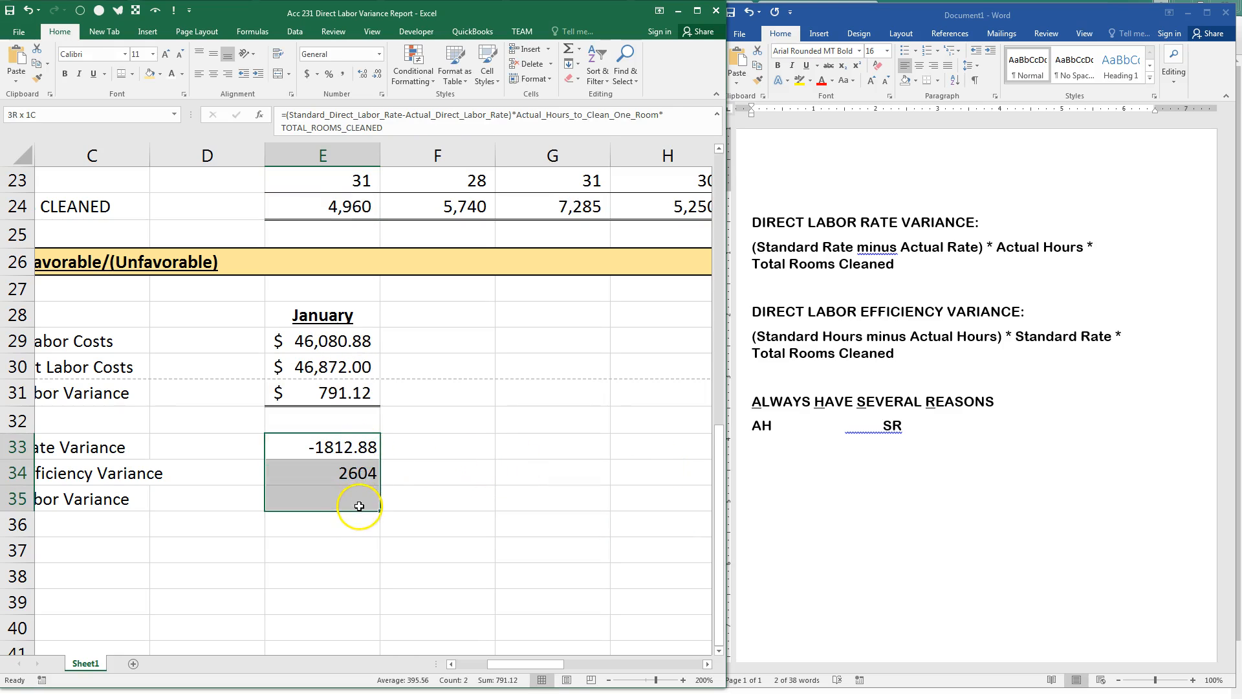
click(308, 75)
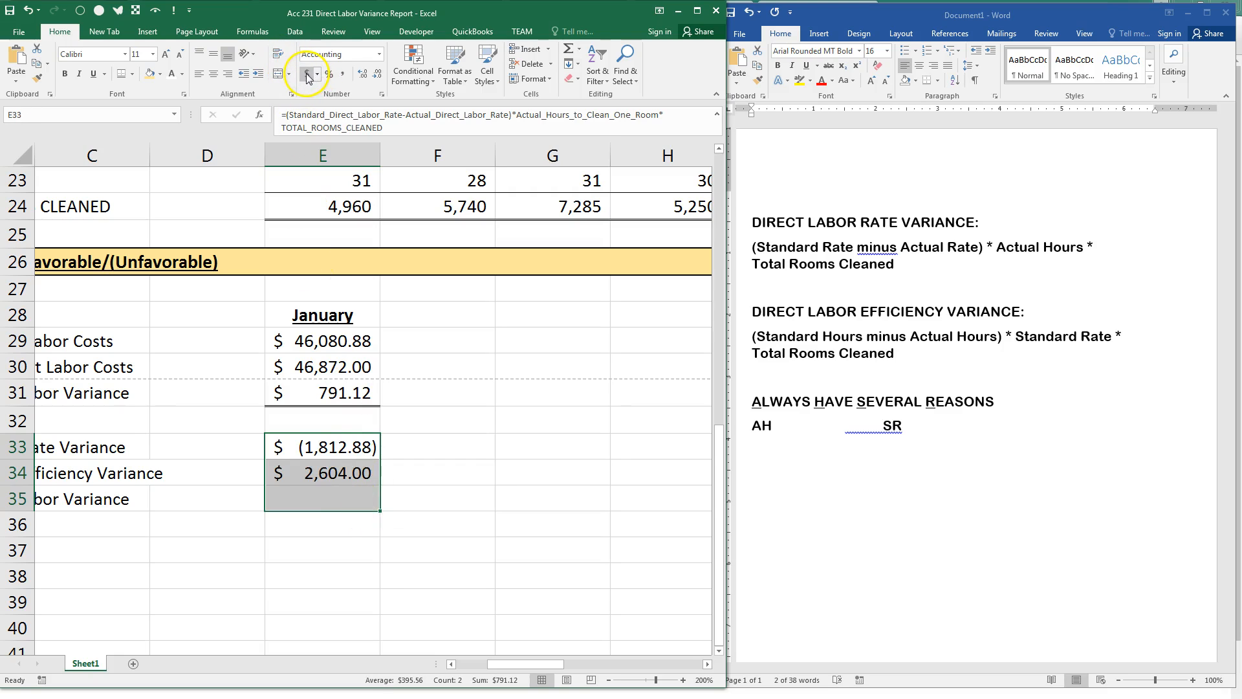
click(317, 500)
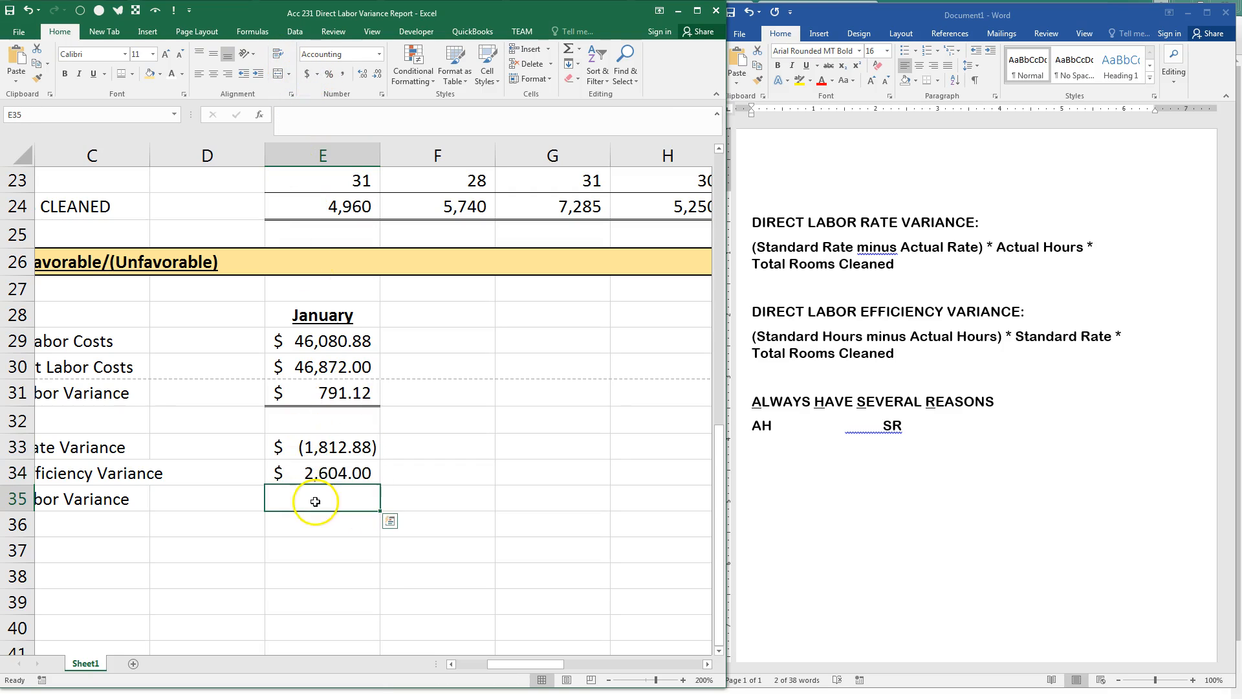
click(121, 75)
click(297, 548)
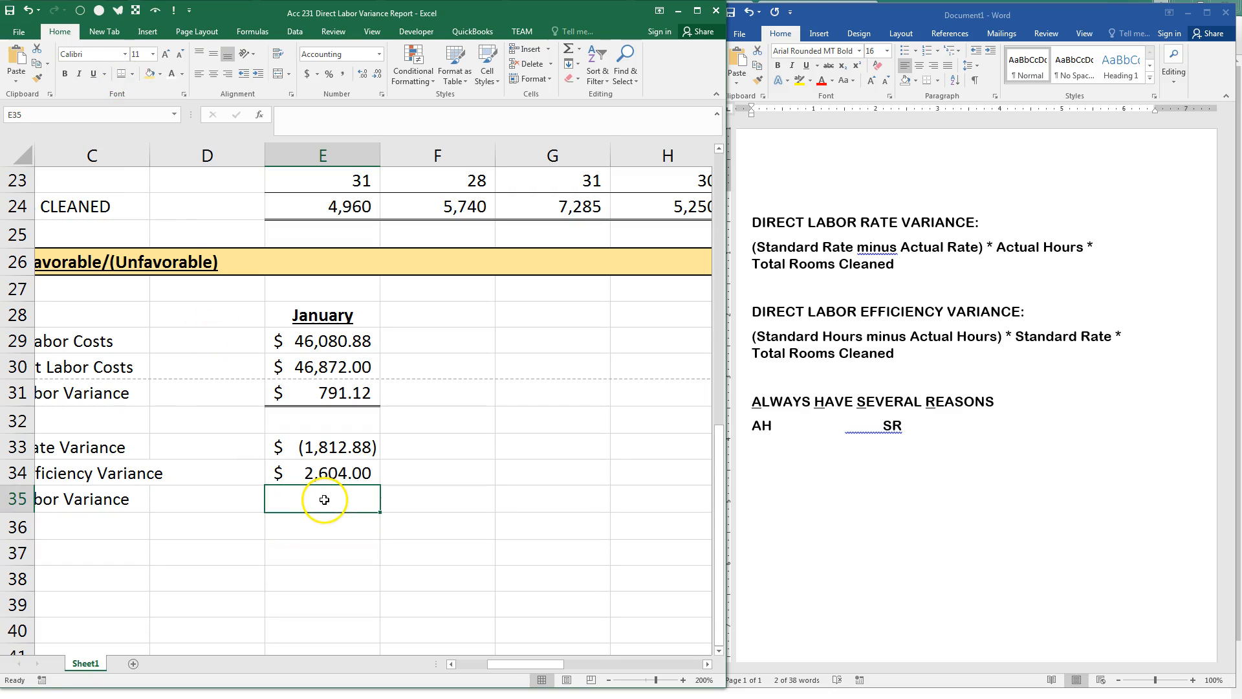
Enter January's total direct labor variance in E35 as =E33+E34 and compare it with the total variance in E31
text(=)
click(348, 446)
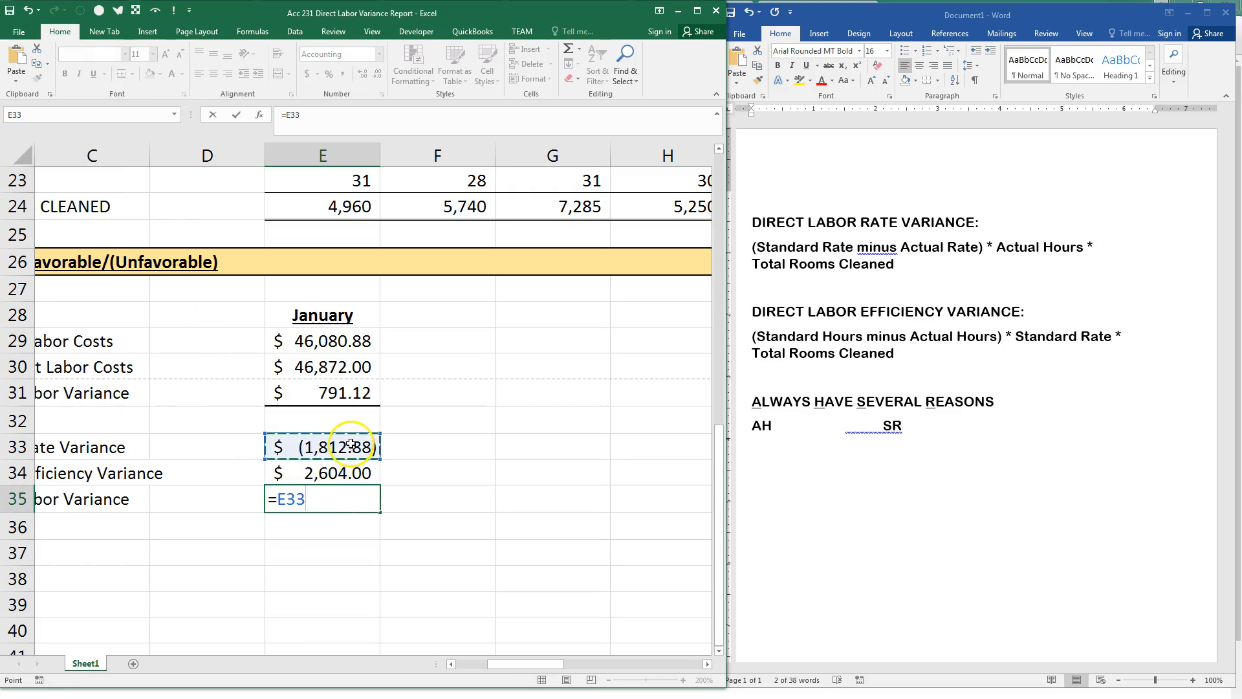
text(+)
click(333, 473)
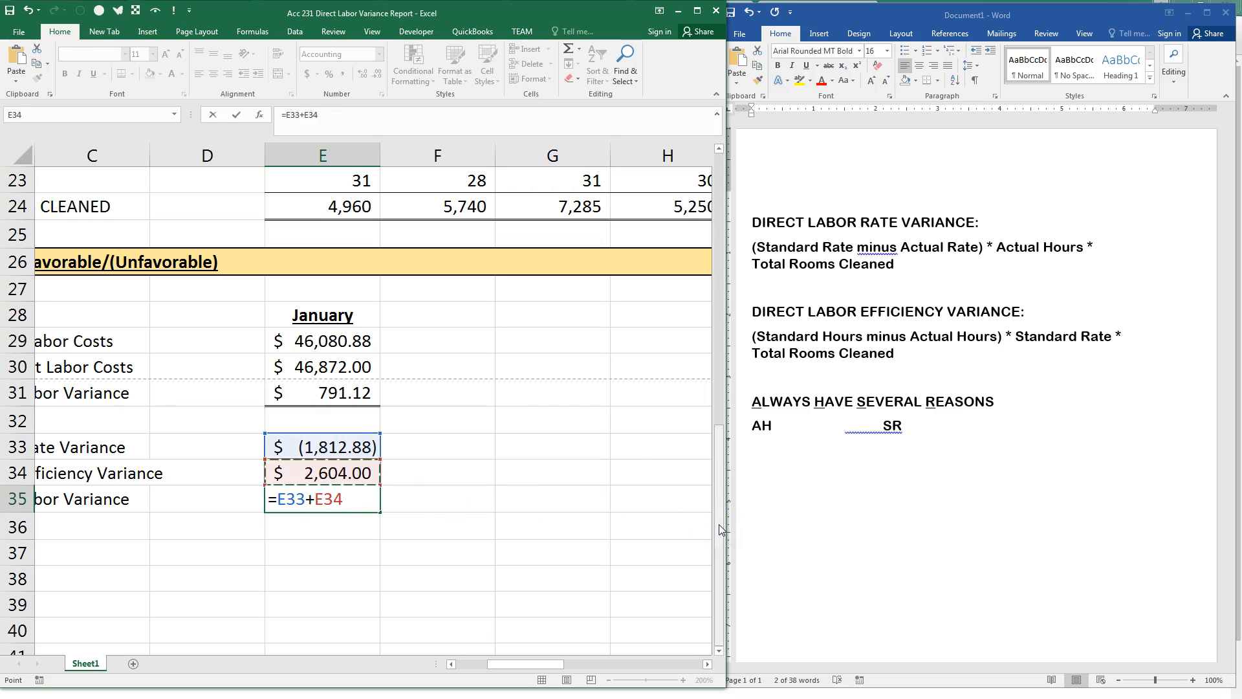
key(Return)
click(320, 393)
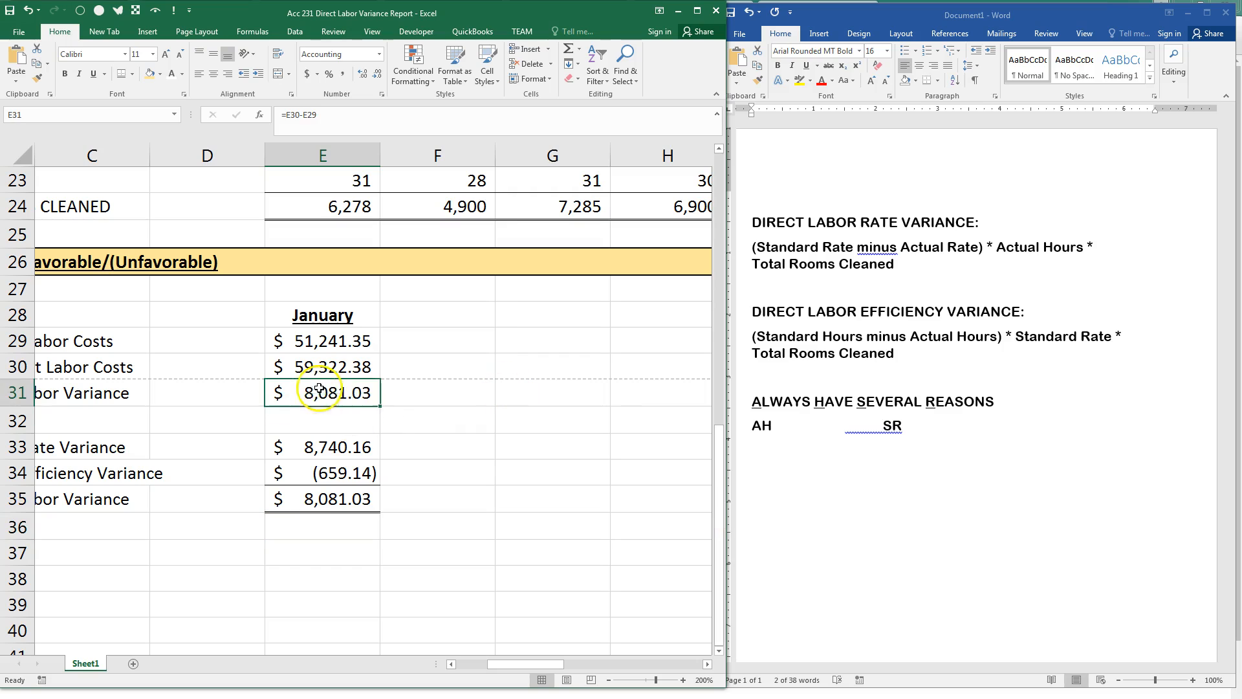
click(324, 499)
Enter the check figure formula =E31-E35 in E36 and format the cell in comma style without a dollar sign
drag(507, 664, 473, 661)
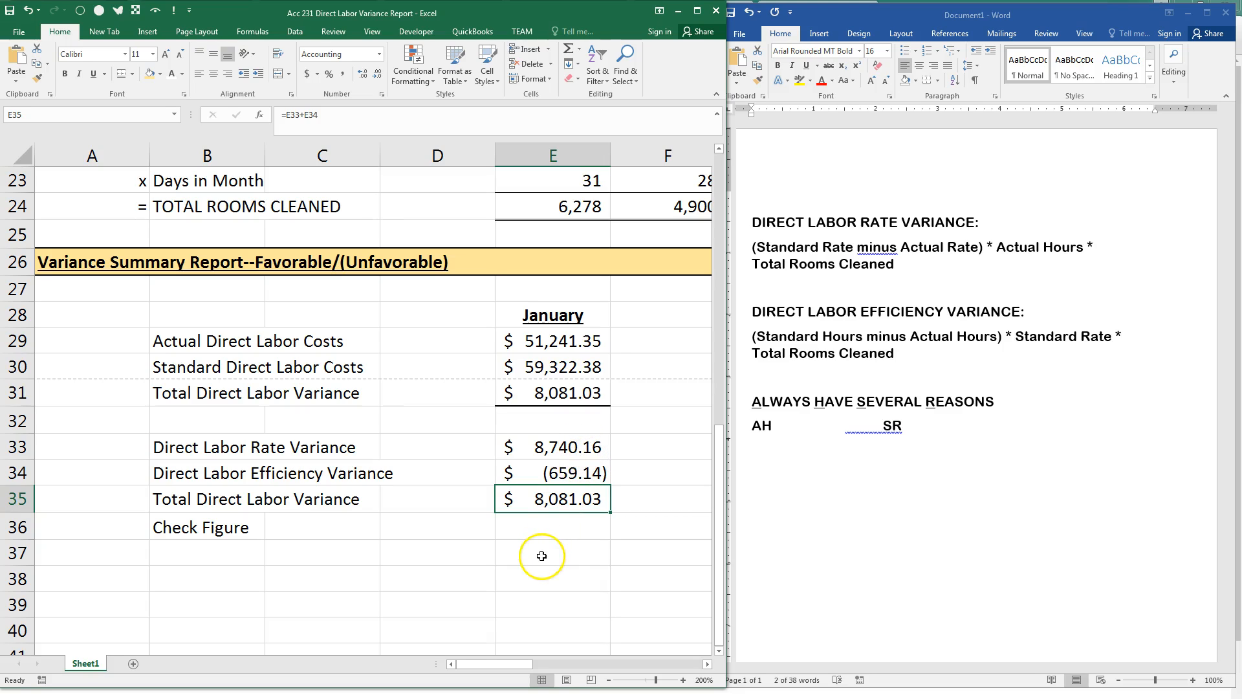
scroll(547, 543, up, 3)
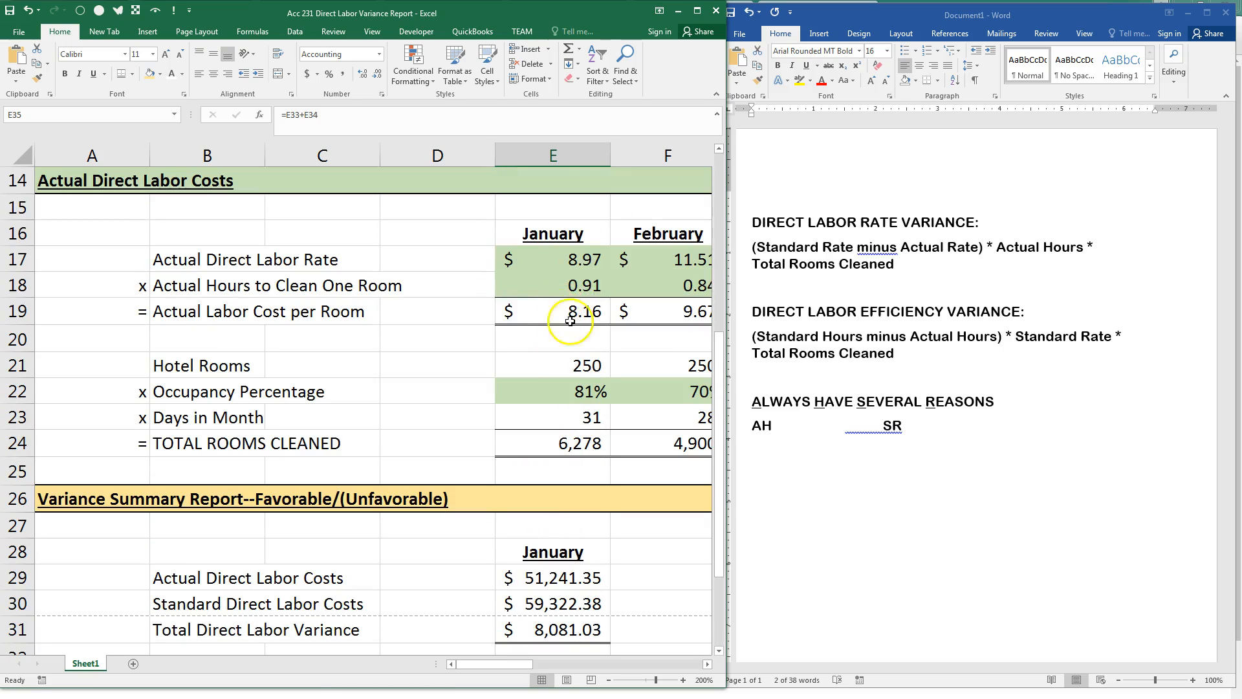
scroll(583, 290, up, 2)
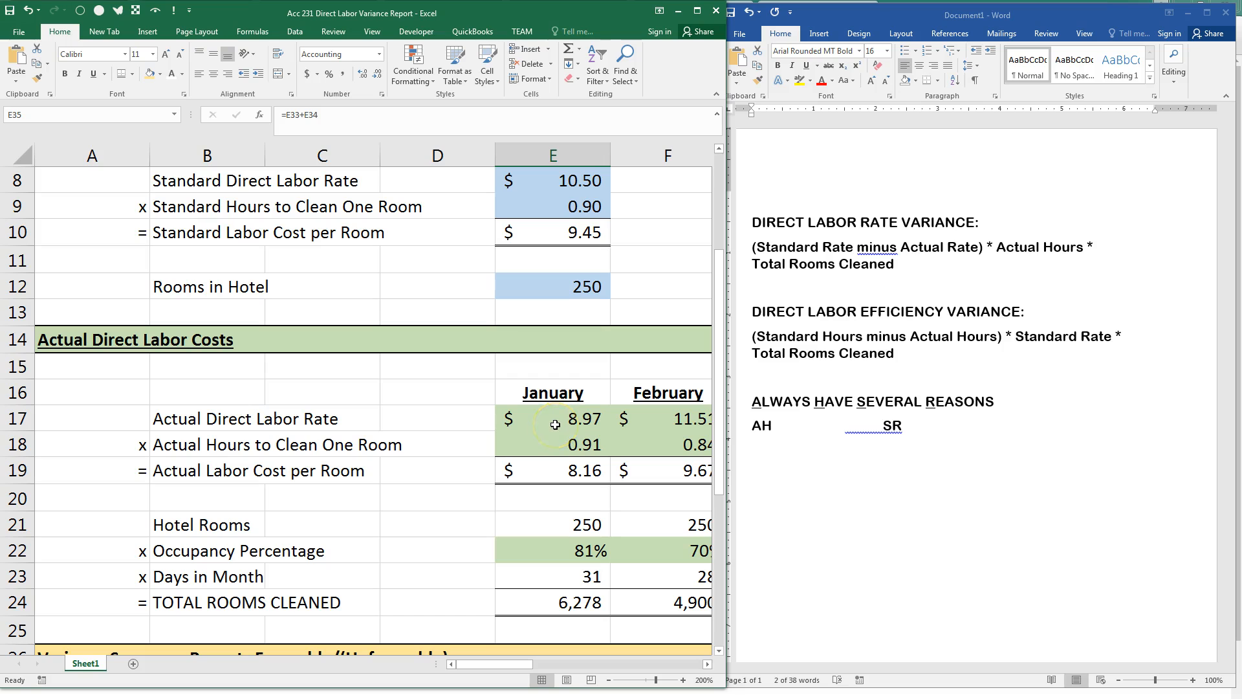
scroll(556, 424, down, 5)
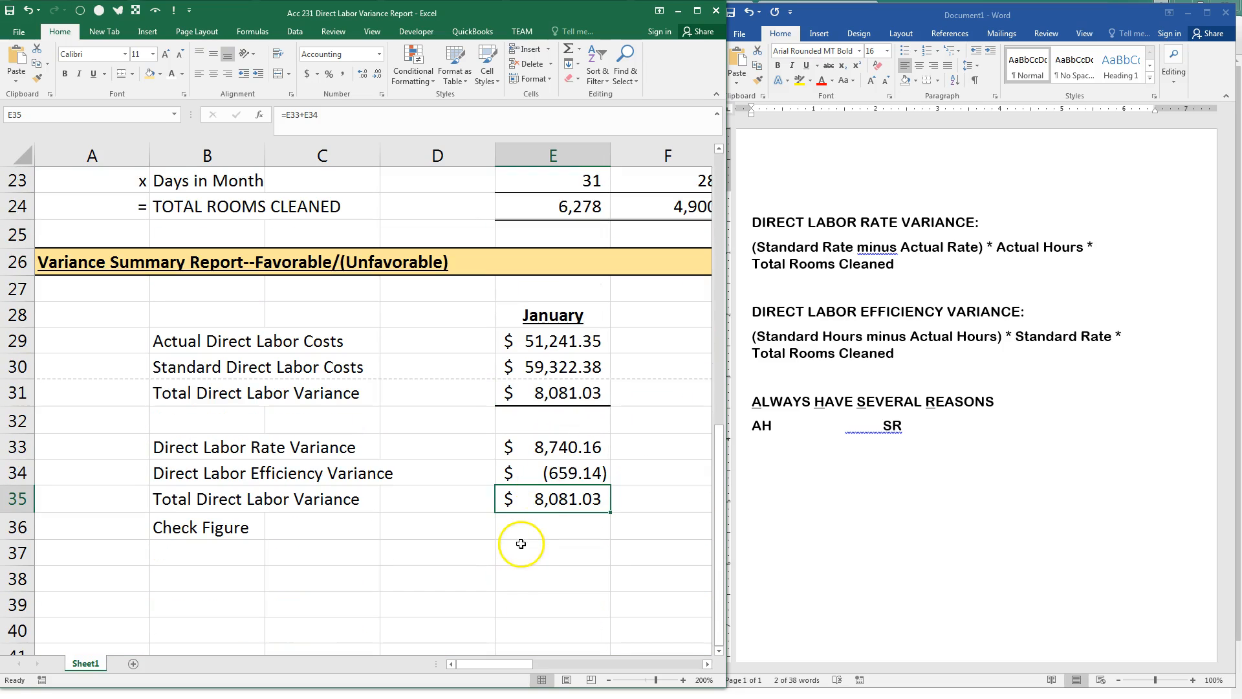
click(528, 531)
text(=)
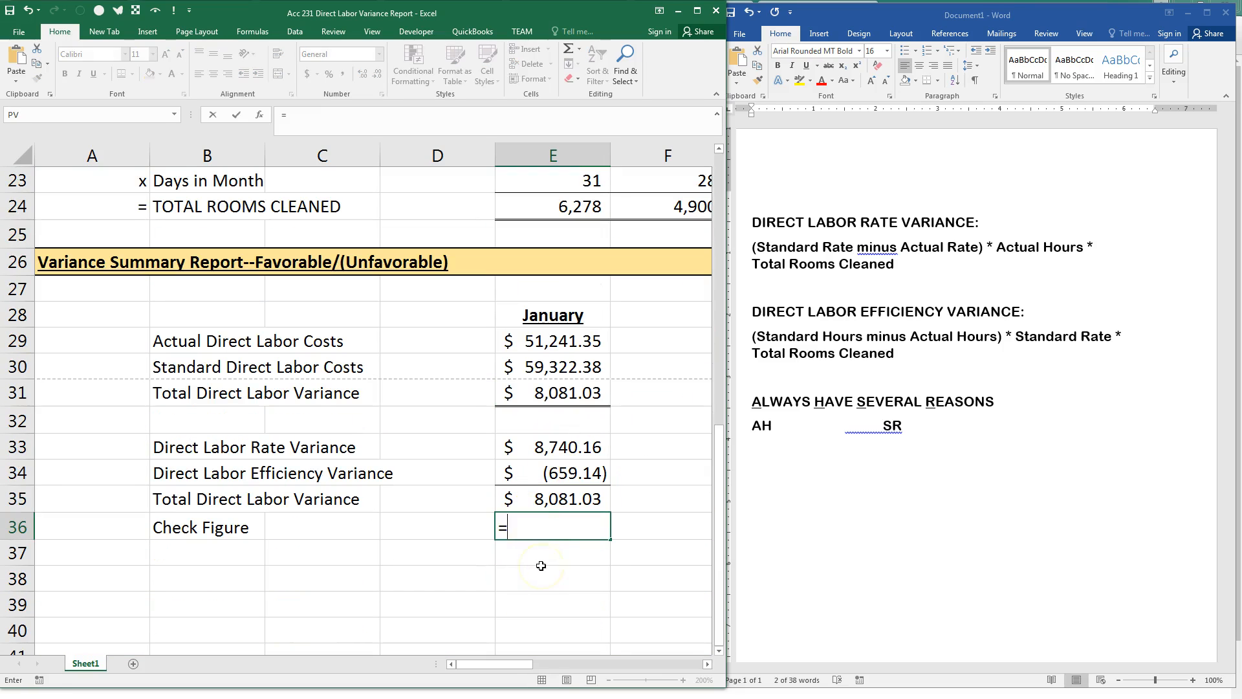
click(582, 392)
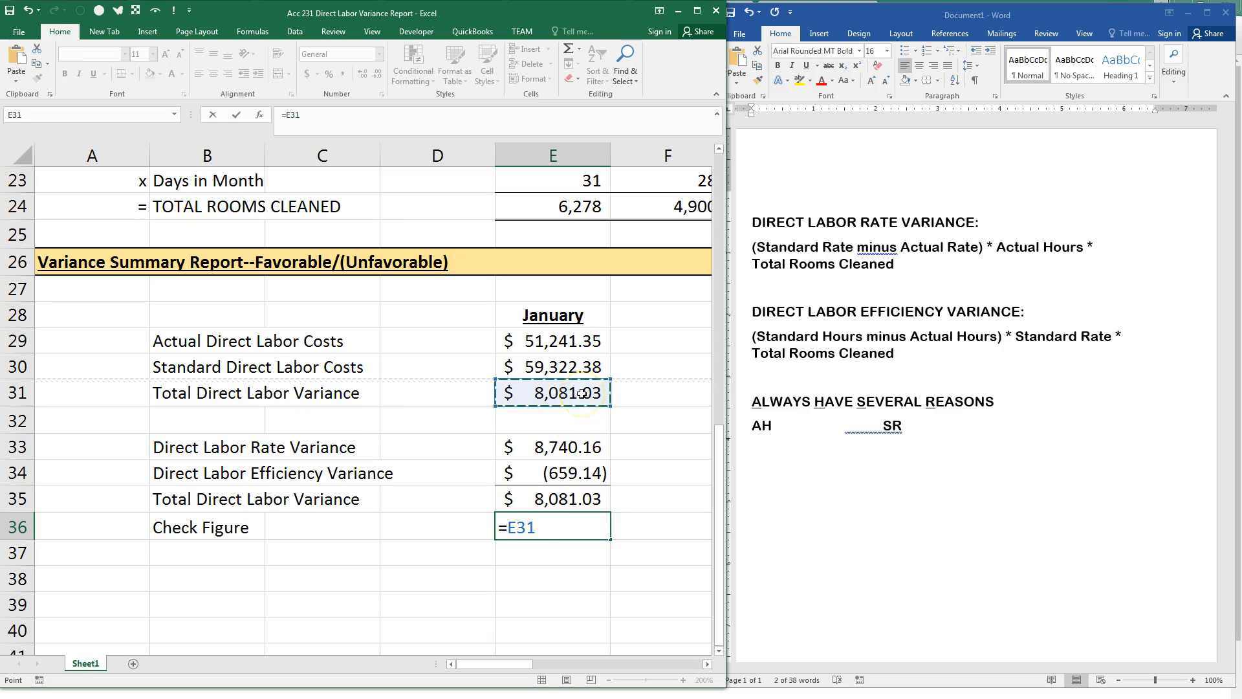
text(-)
click(579, 502)
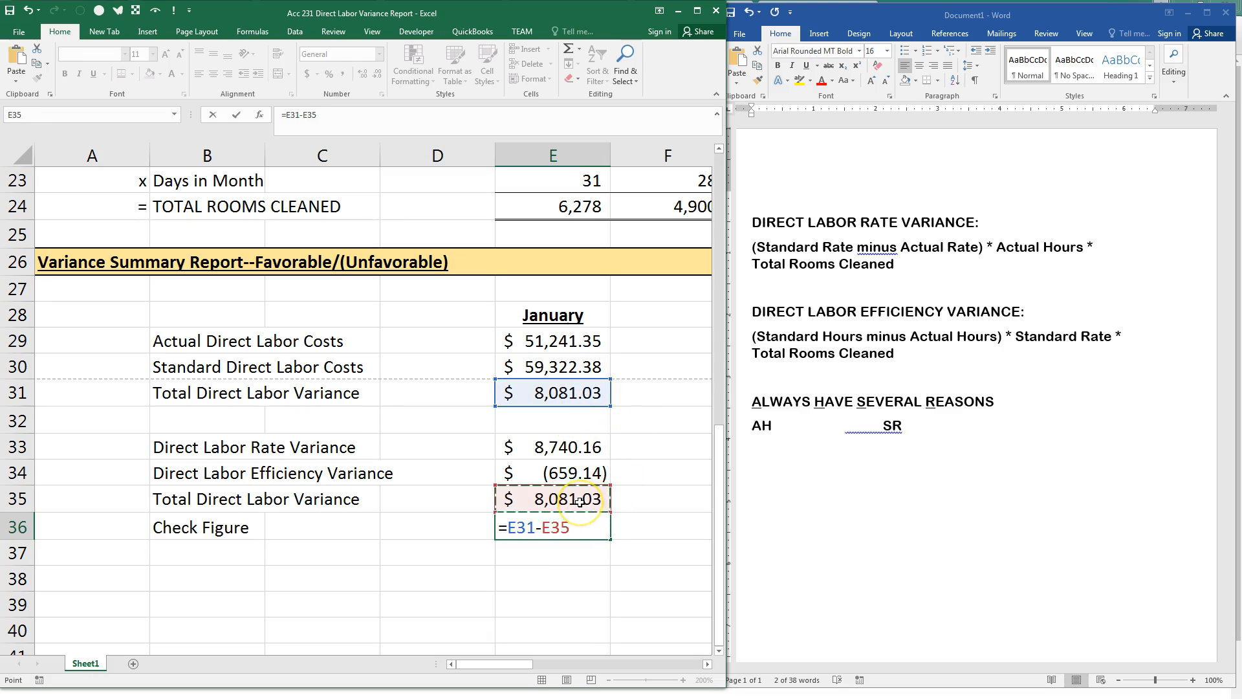
key(Return)
click(566, 525)
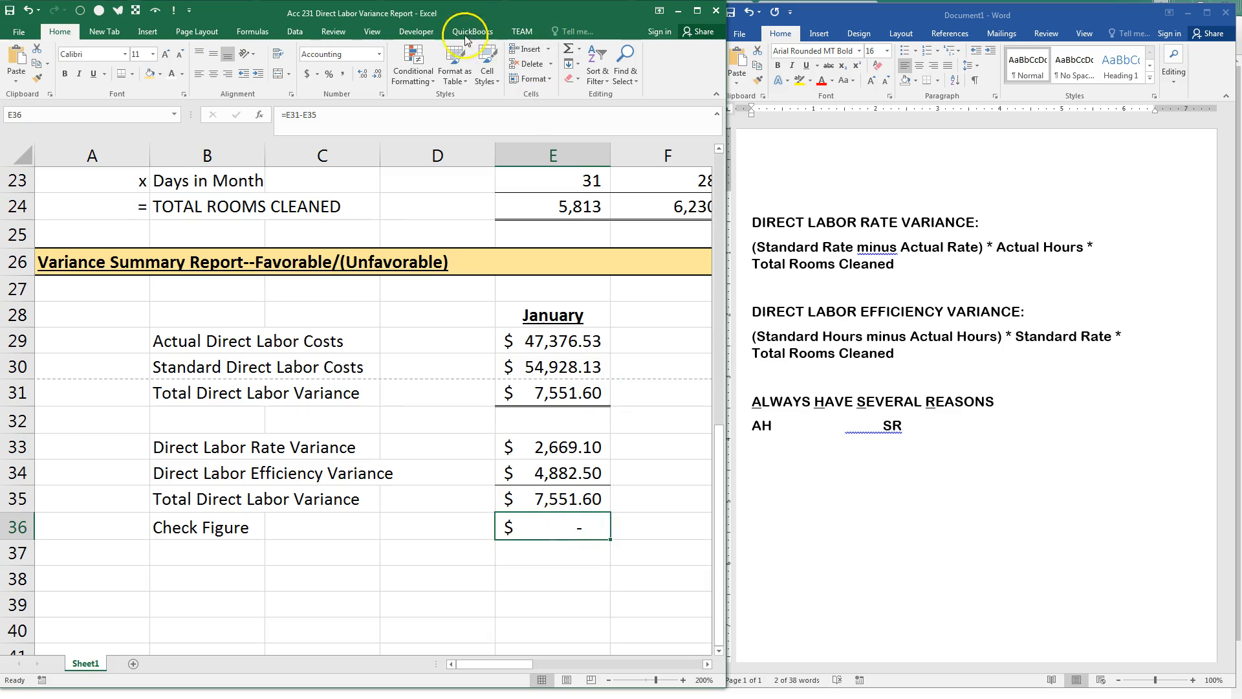
click(342, 74)
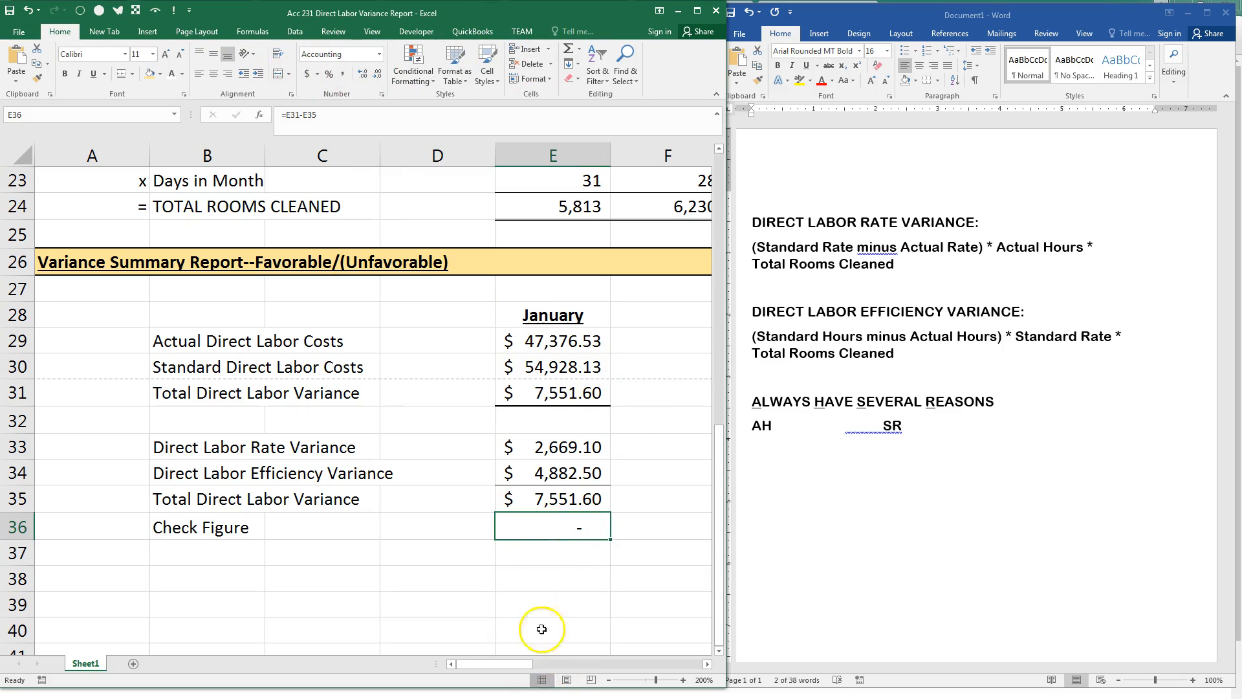
Fill January's summary column E28:E36 across to December in column P and maximize the workbook window
drag(572, 308, 537, 527)
drag(609, 539, 690, 544)
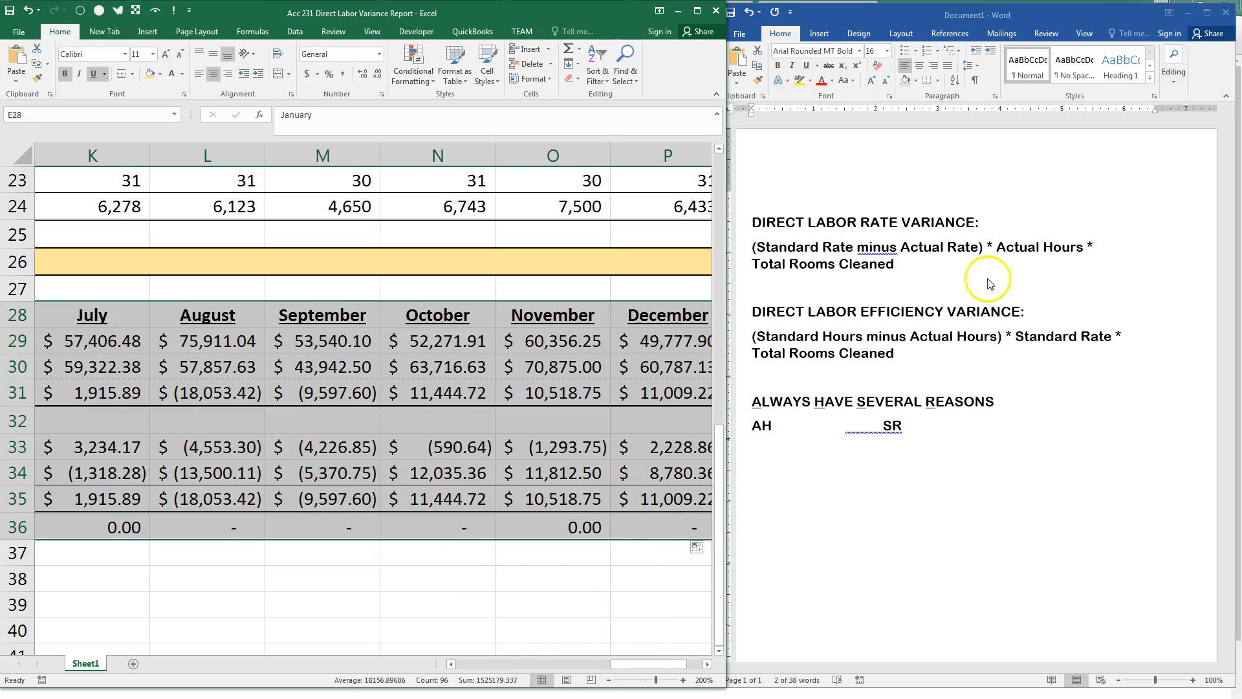
click(698, 13)
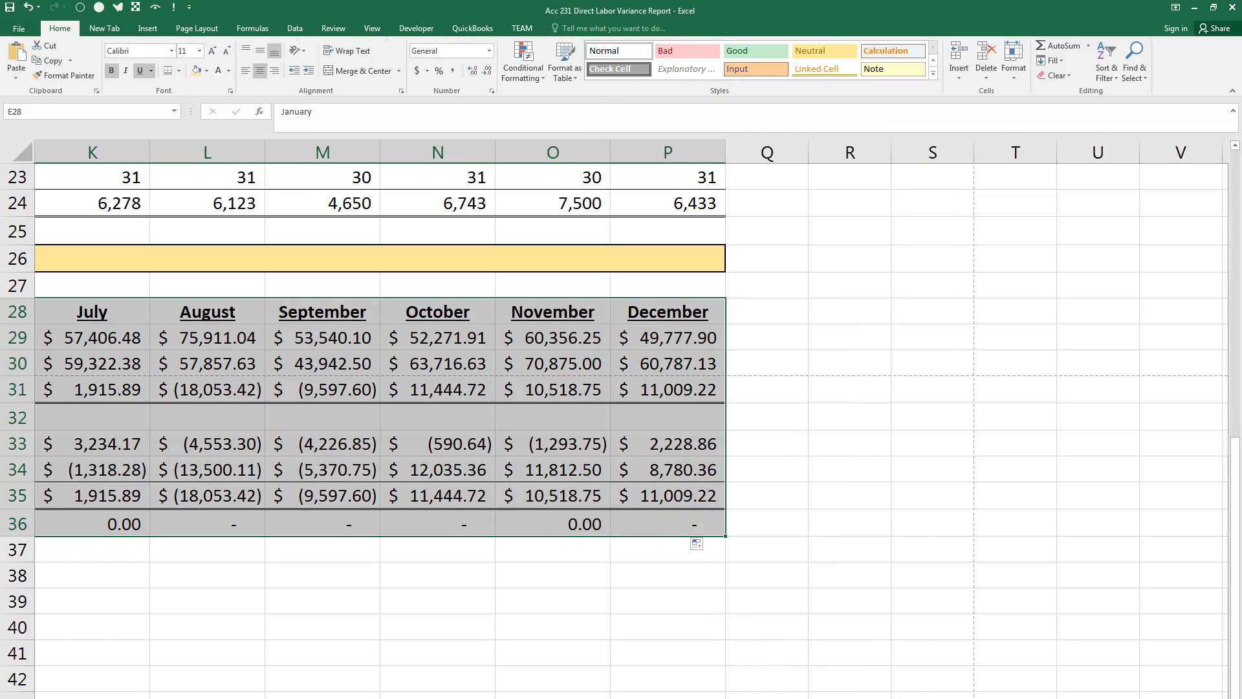
scroll(667, 592, left, 5)
click(647, 592)
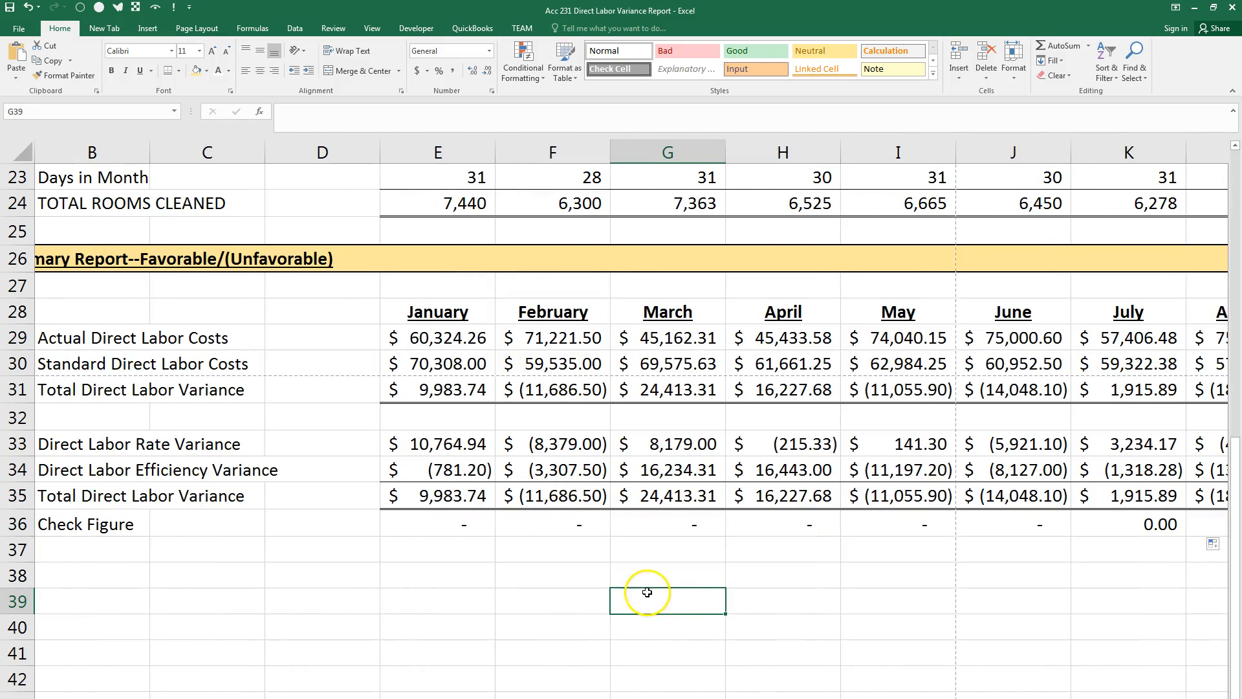
scroll(621, 421, left, 1)
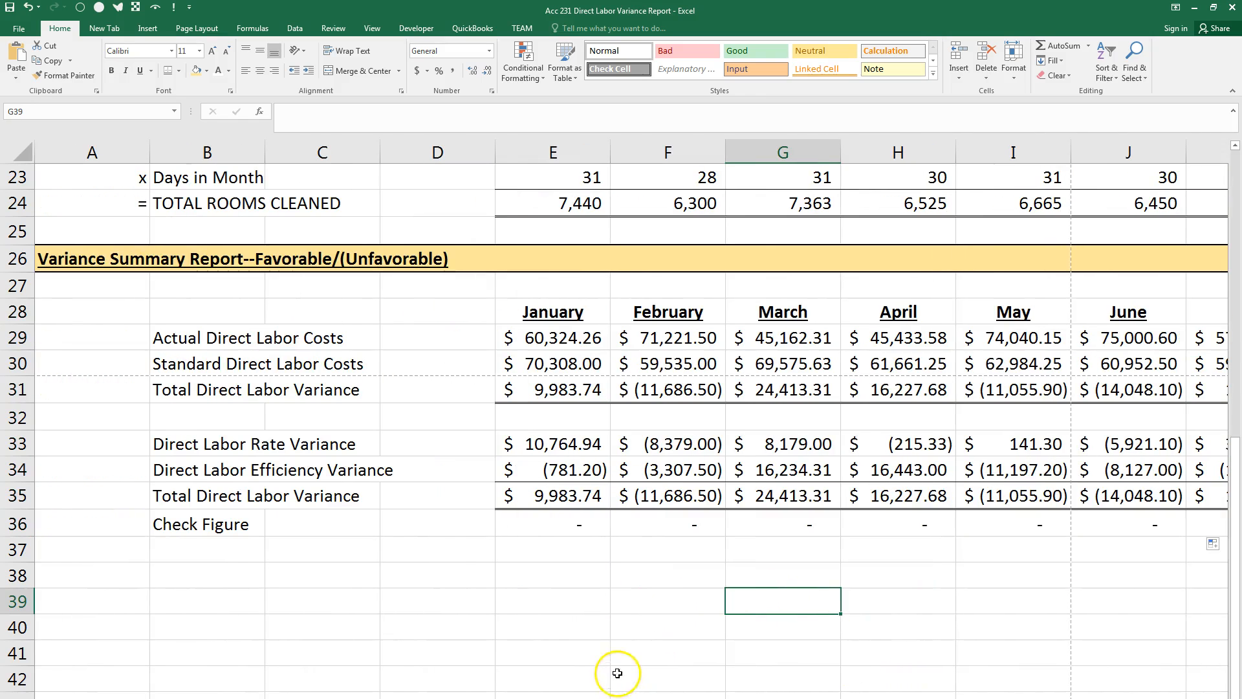
Trace the precedents of January's Actual Direct Labor Costs in E29 and select June's actual cost cell J29
scroll(566, 396, up, 1)
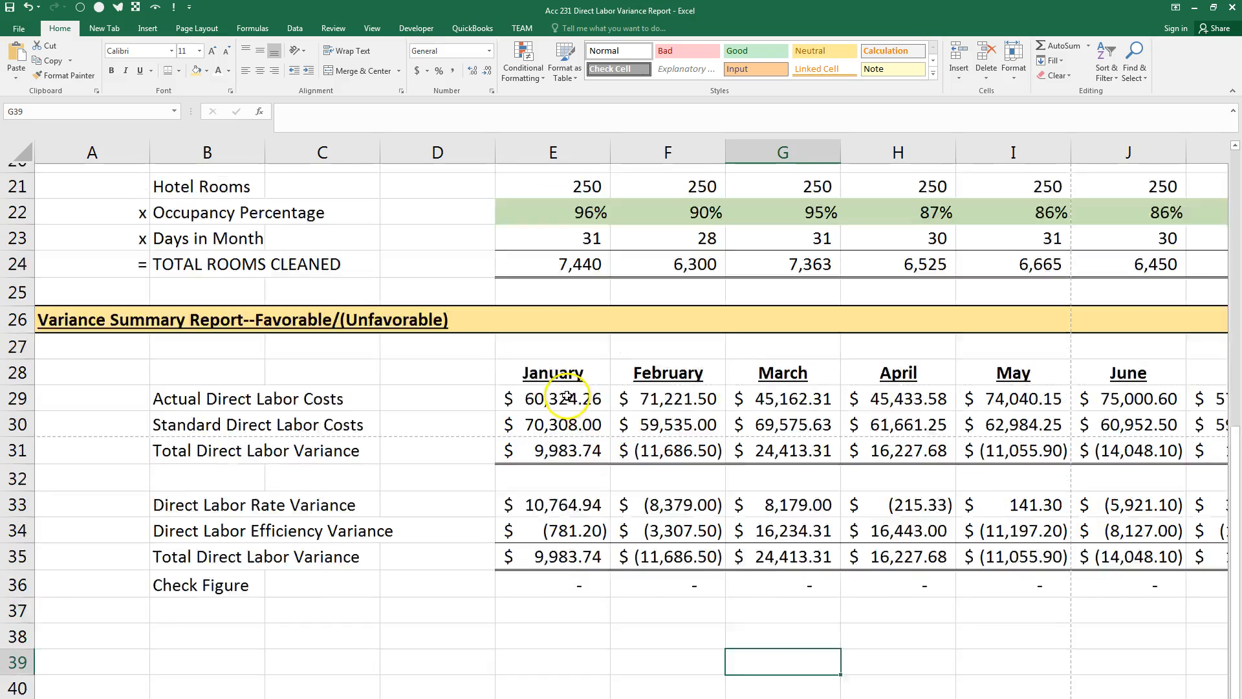
scroll(567, 397, up, 2)
scroll(572, 445, up, 1)
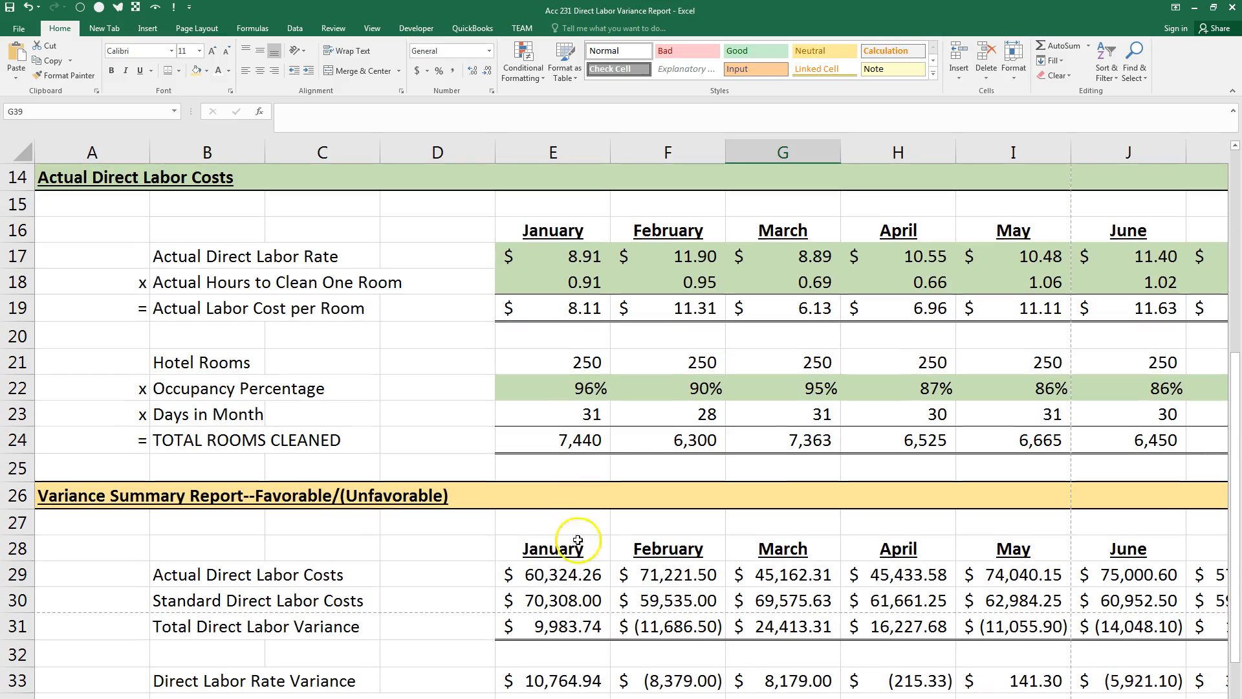
click(556, 575)
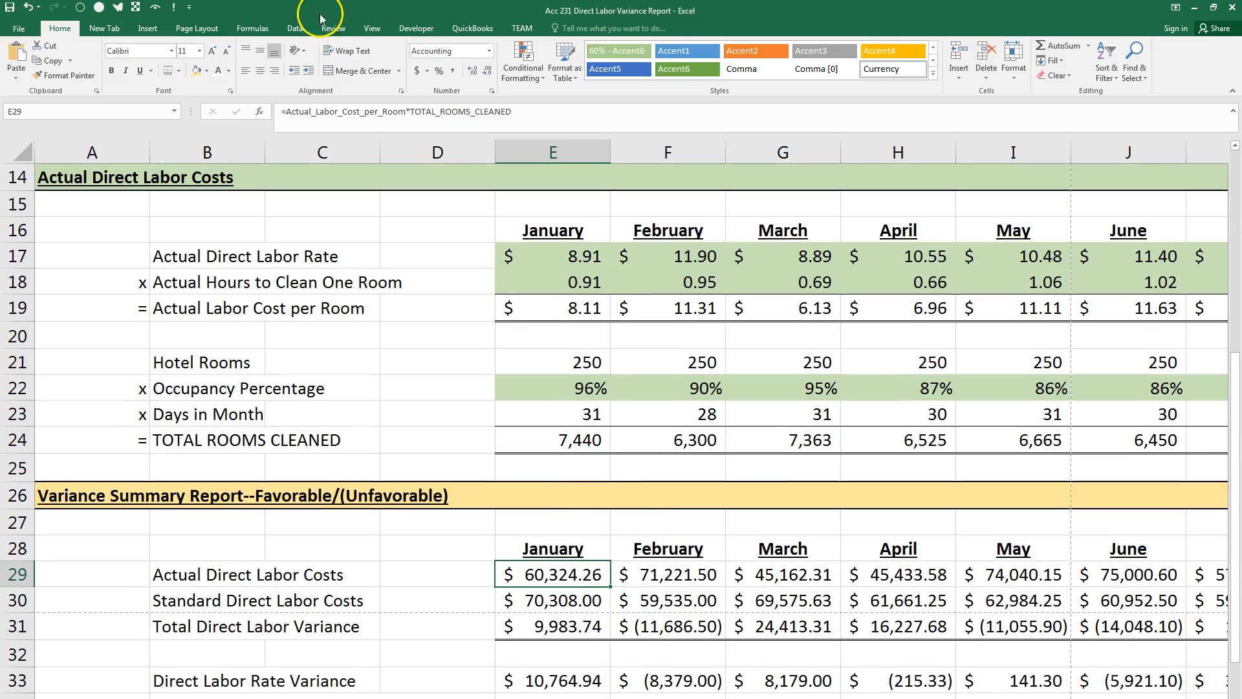
click(252, 29)
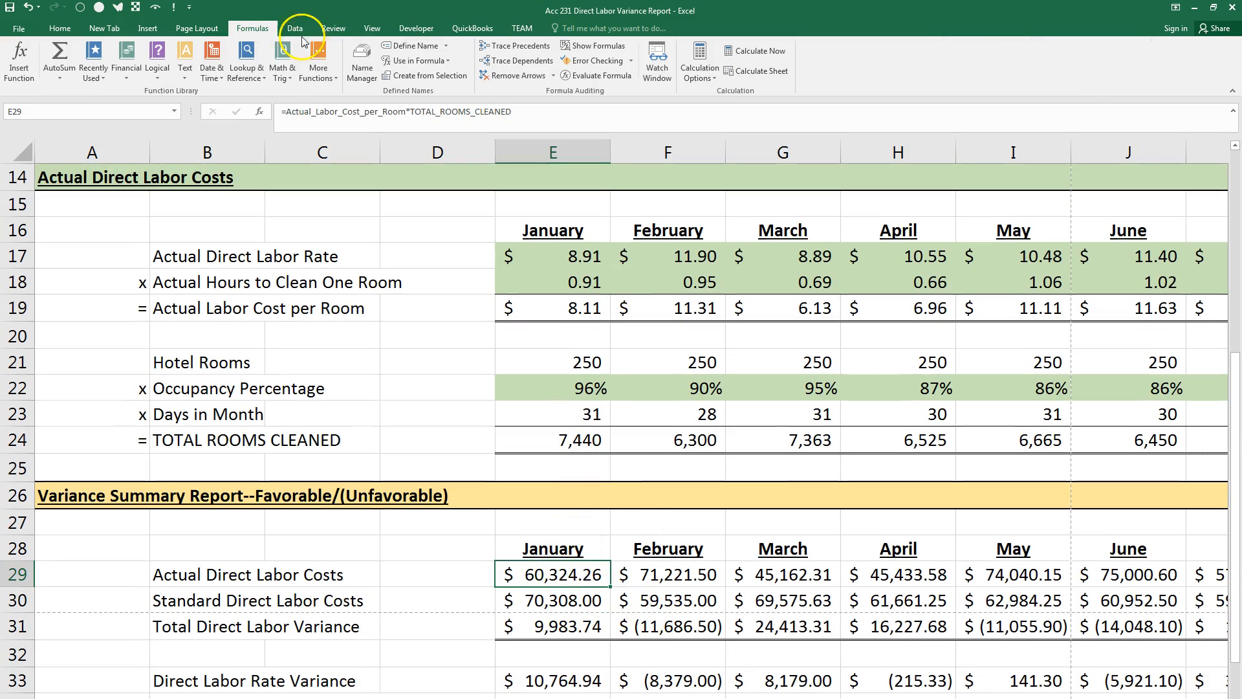
click(508, 52)
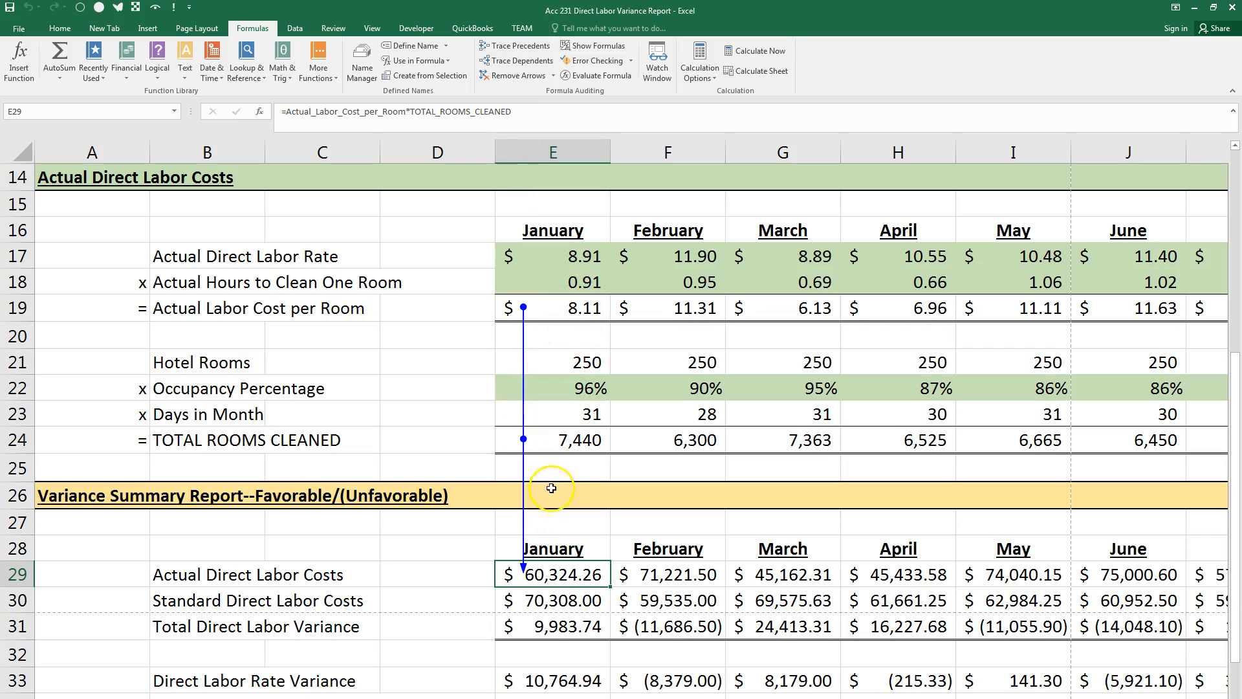
click(1126, 574)
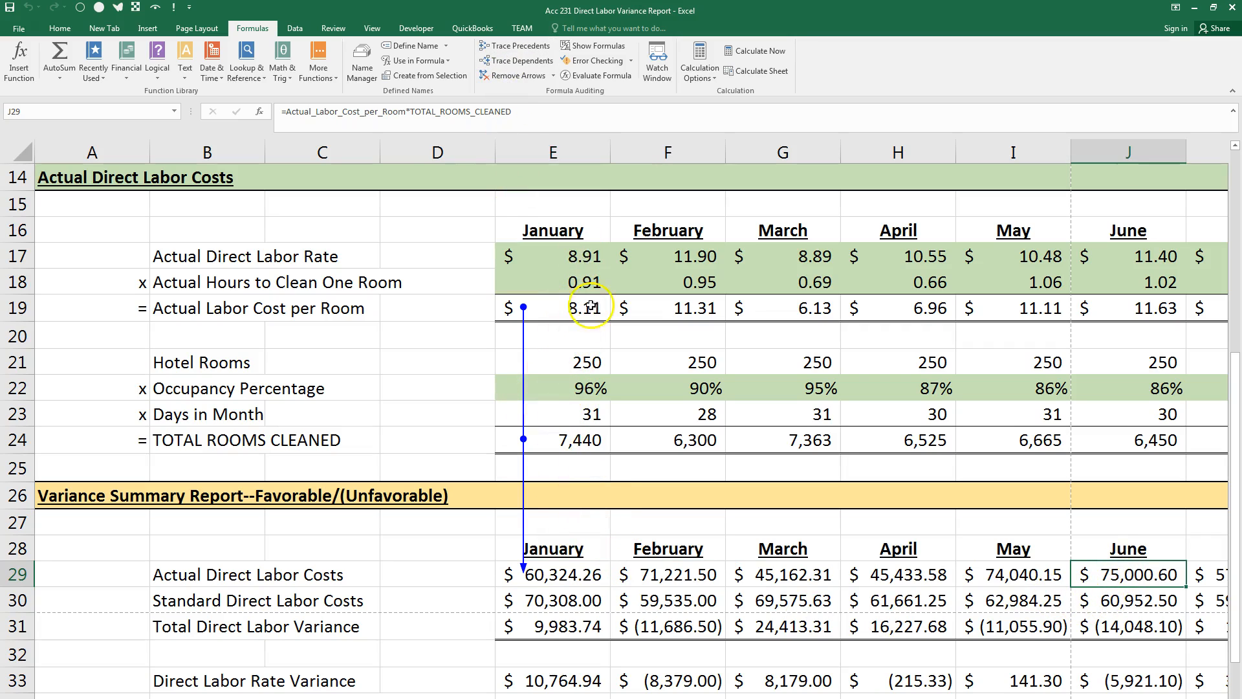
Trace the precedents of June's Actual Direct Labor Costs in J29 and March's Standard Direct Labor Costs in G30
click(511, 46)
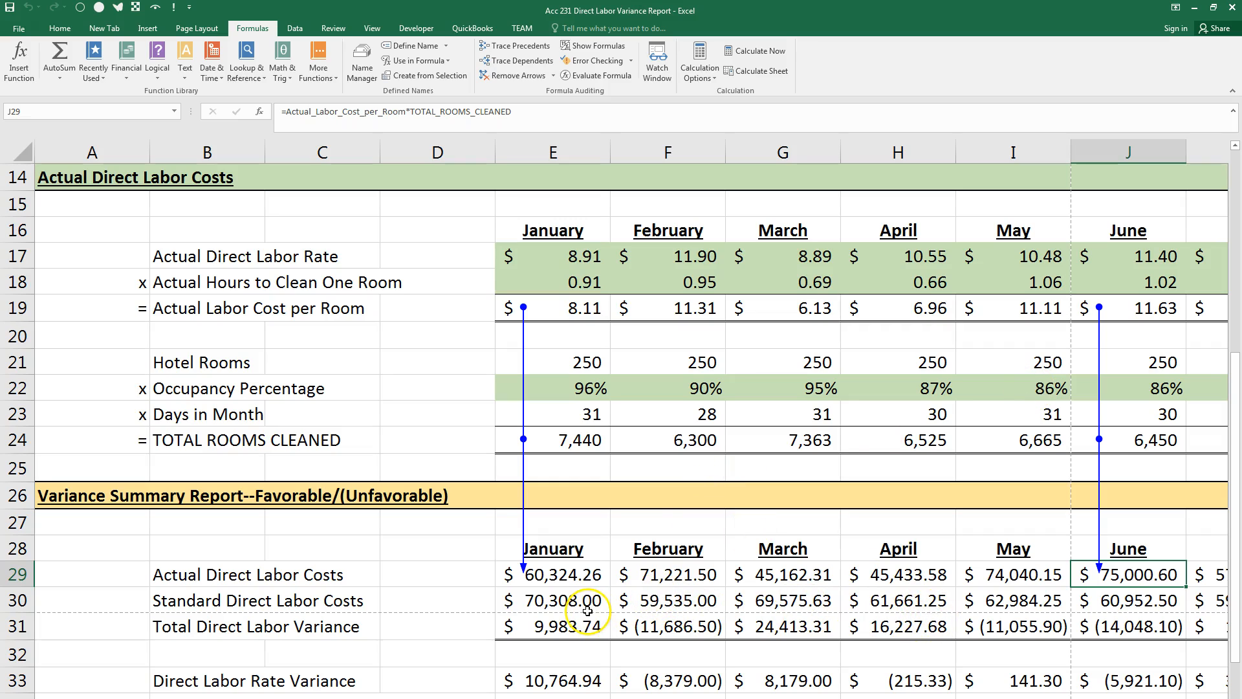
click(771, 601)
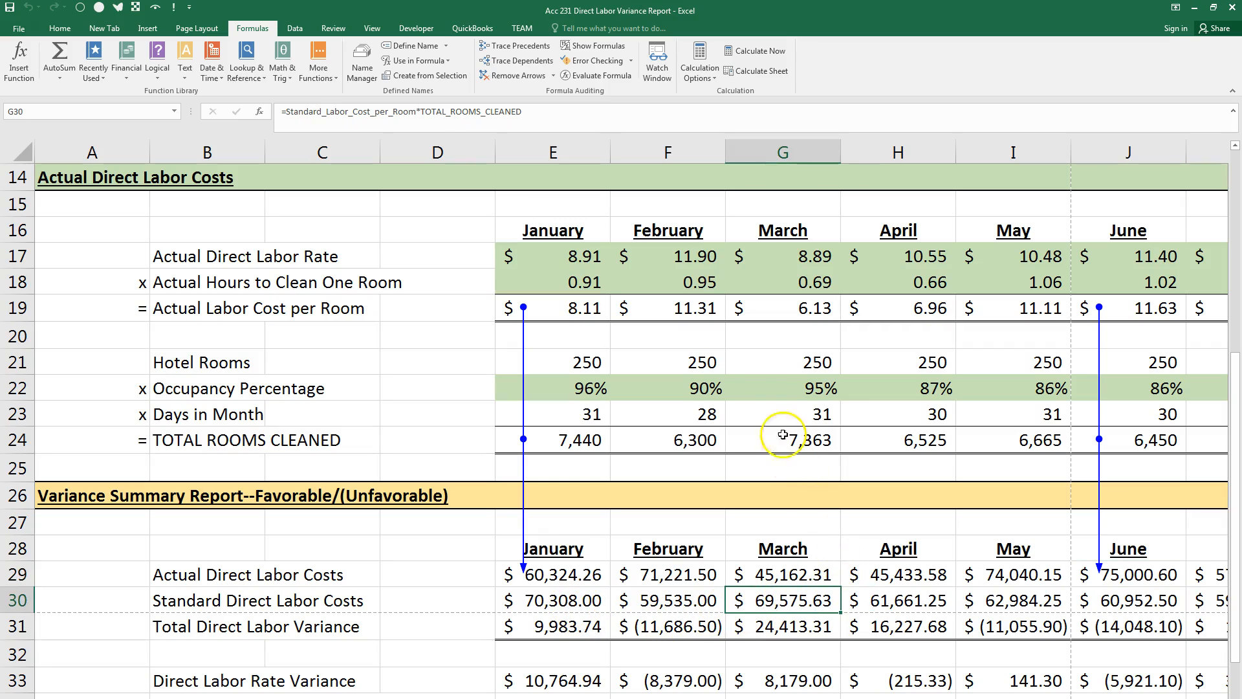
click(501, 47)
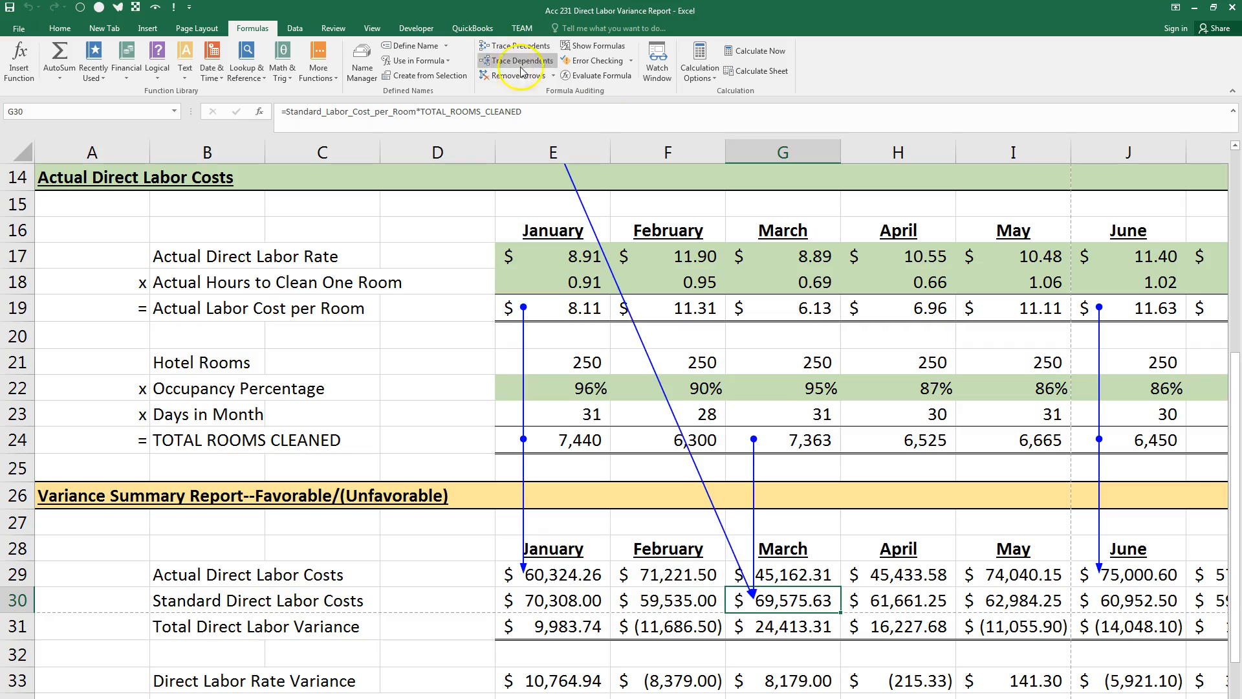
scroll(820, 327, up, 2)
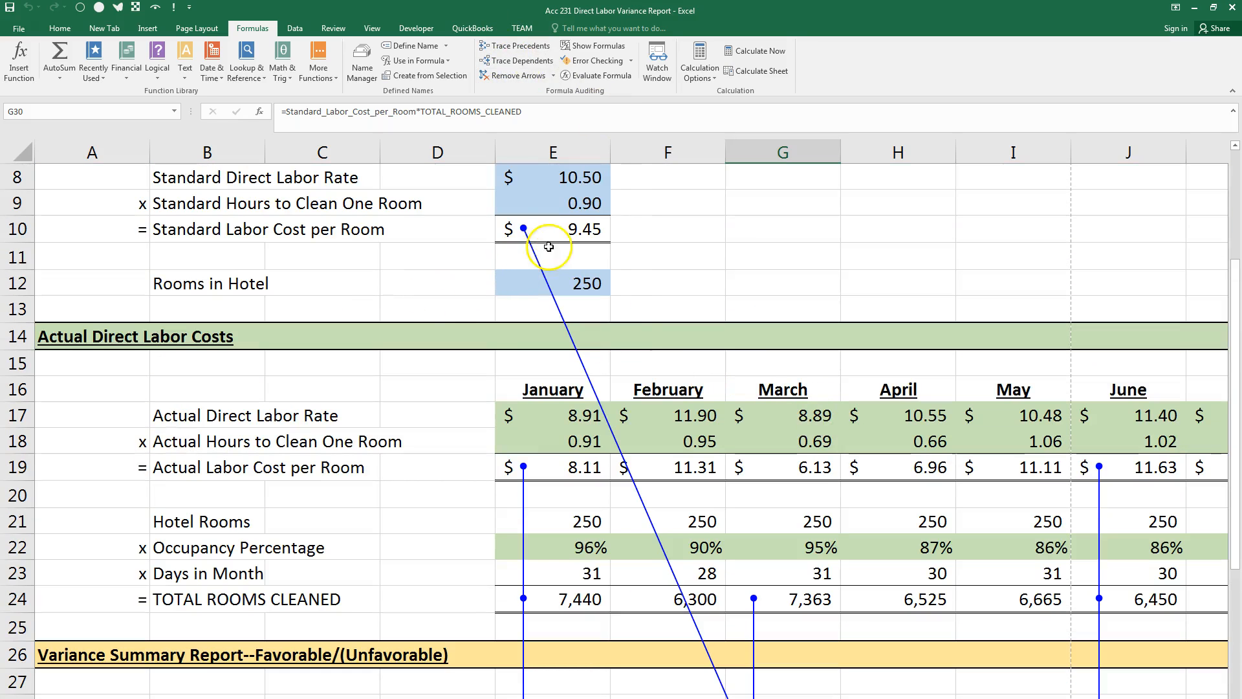
Trace the dependents of Standard Labor Cost per Room in E10 down to the variance summary, and remove all the tracing arrows
click(569, 230)
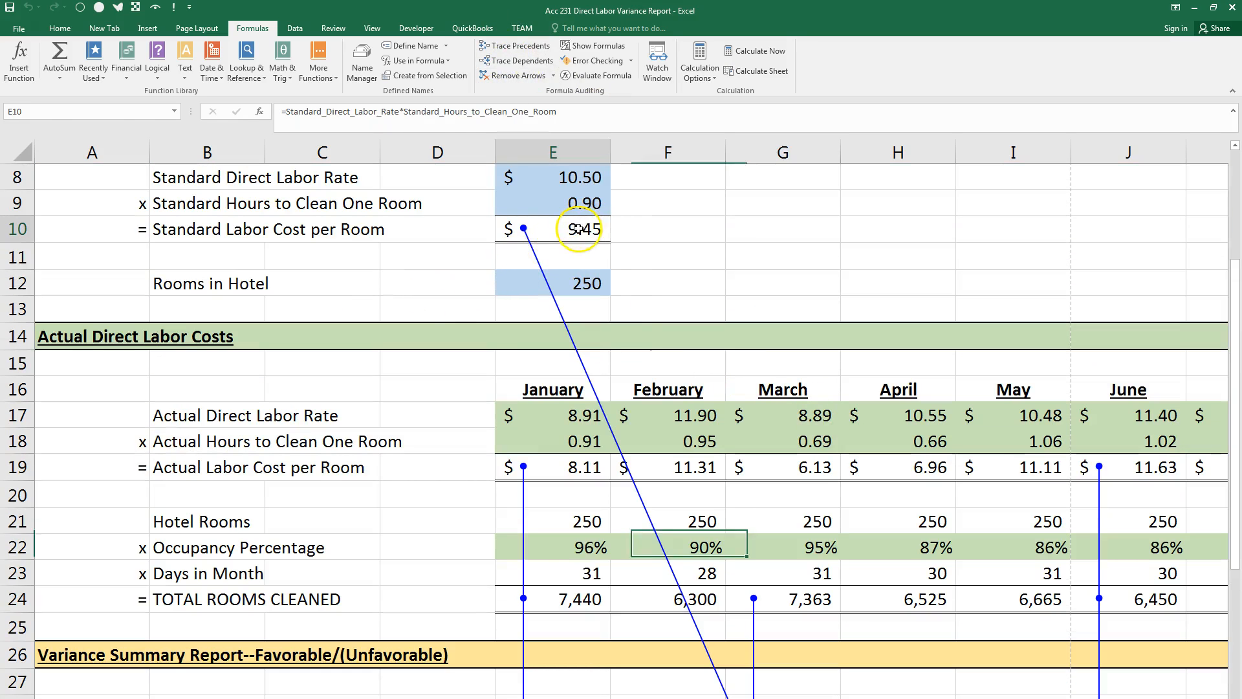
click(544, 65)
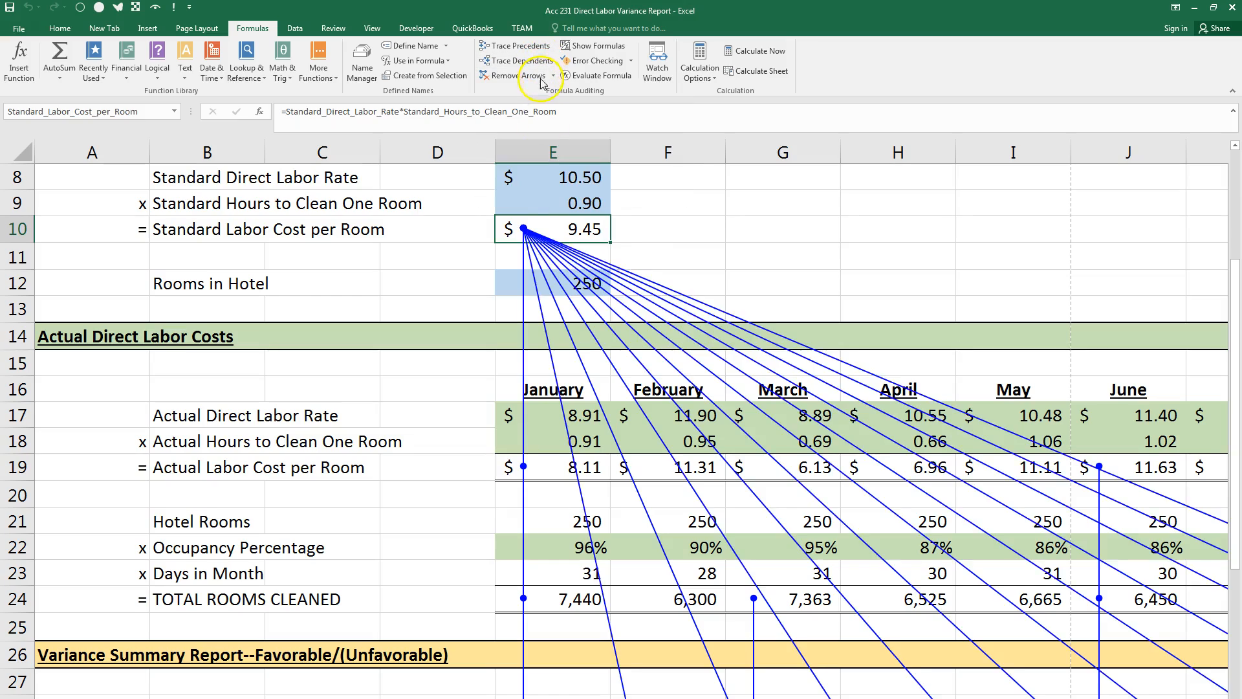
scroll(878, 546, down, 4)
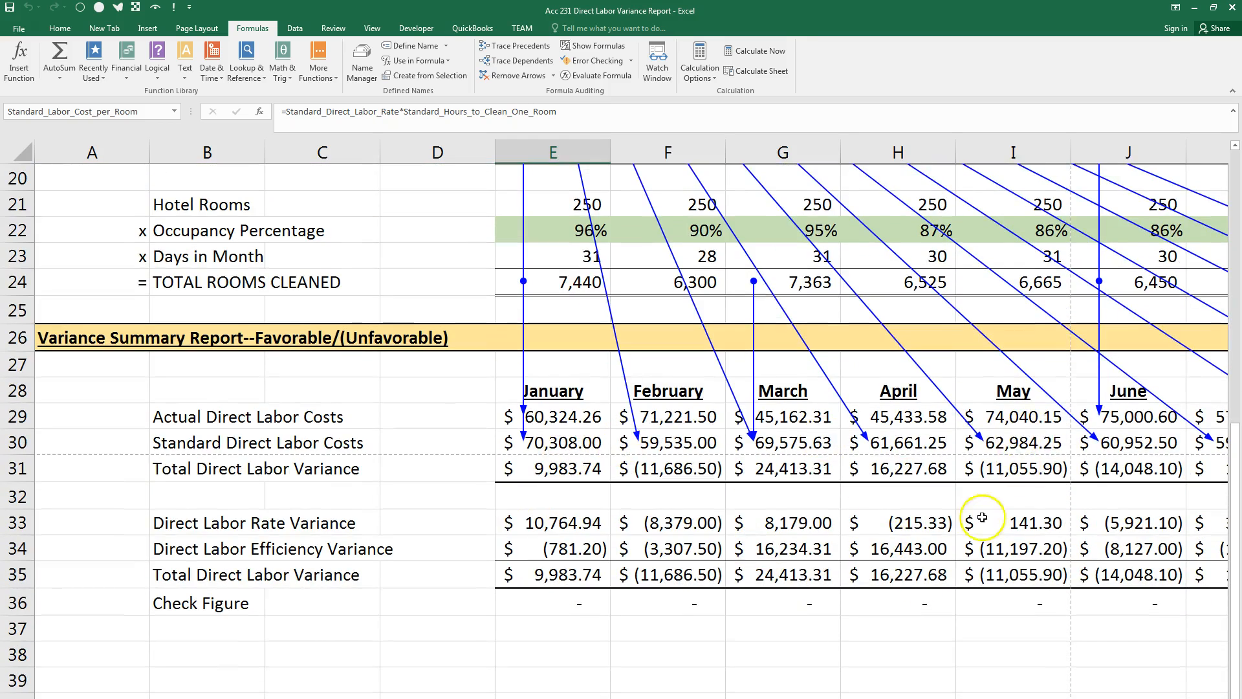
scroll(977, 455, up, 3)
scroll(915, 578, up, 2)
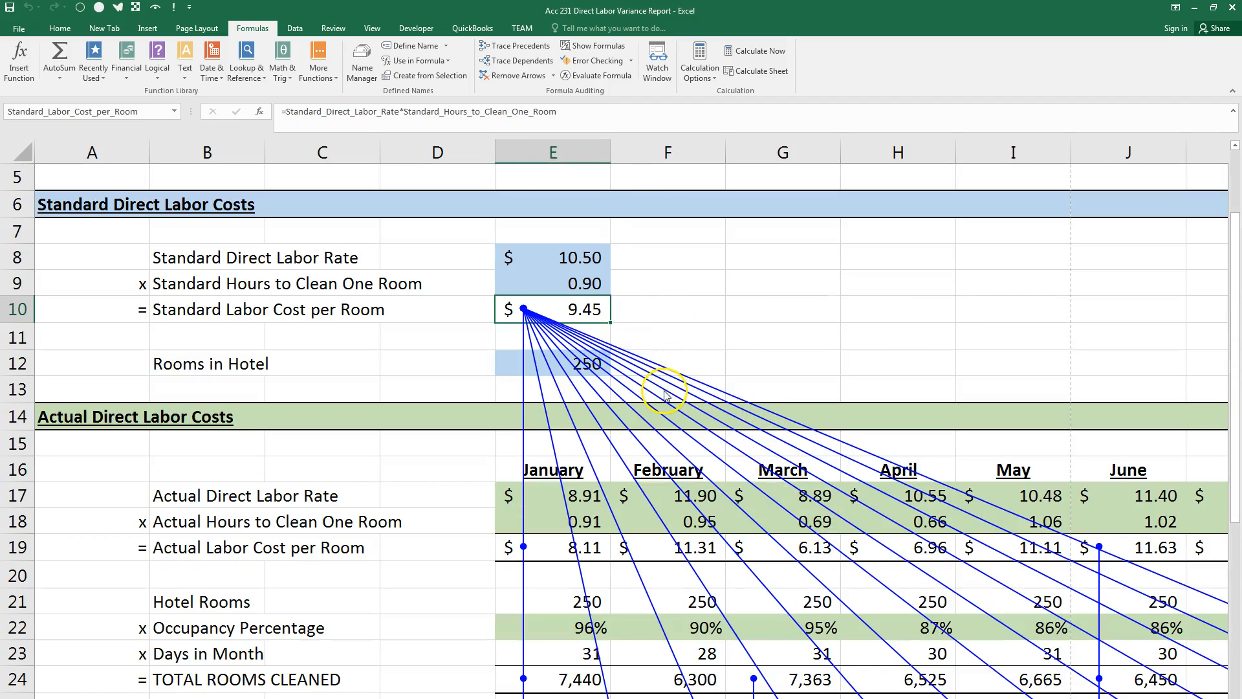
click(515, 75)
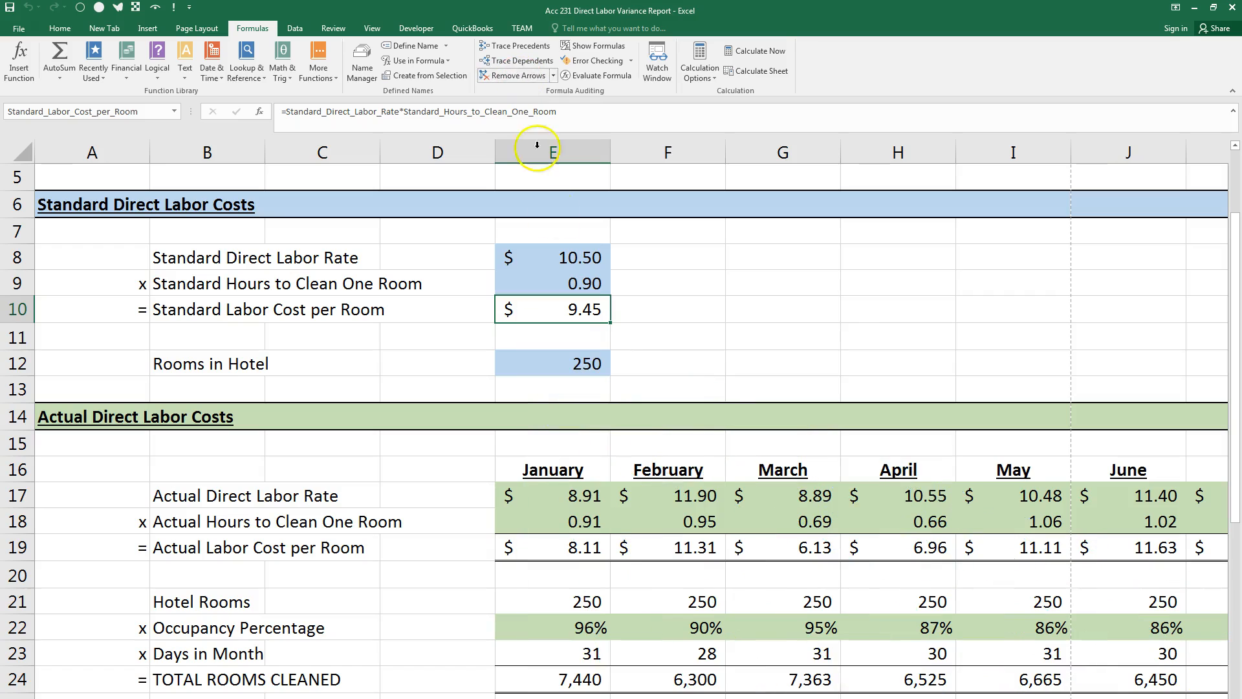
Review the defined names and their cell references in the Name Manager and close it
scroll(675, 581, down, 1)
scroll(675, 581, down, 2)
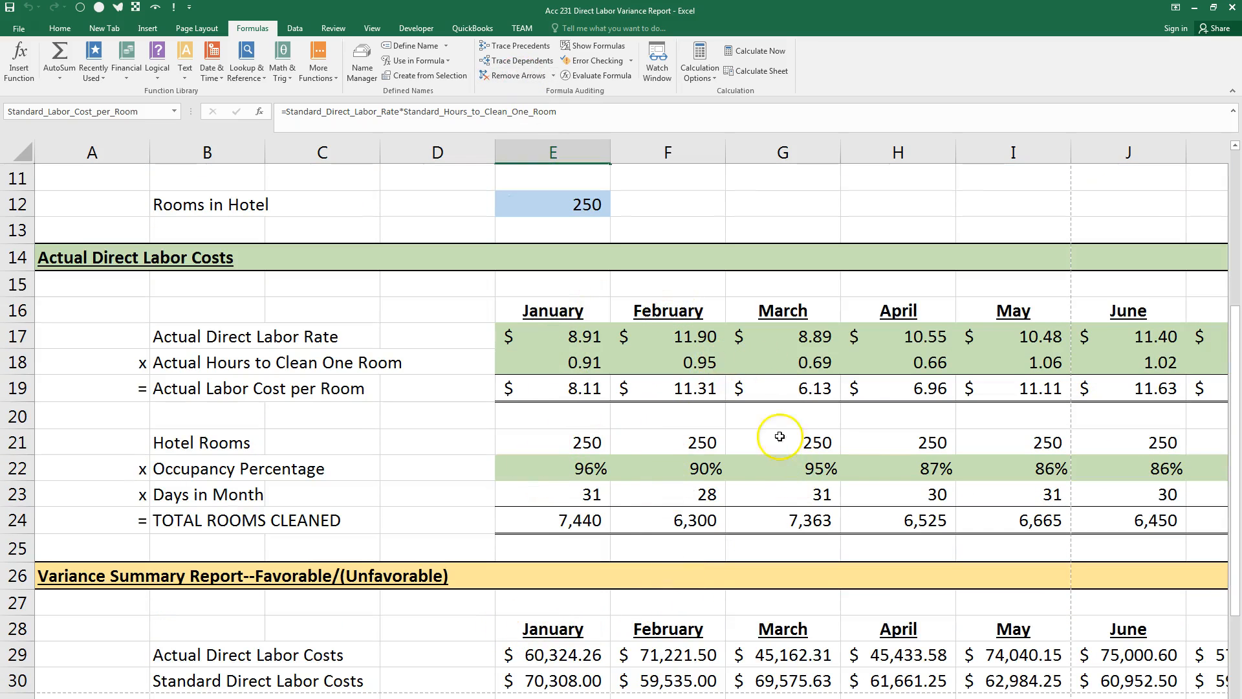
click(362, 64)
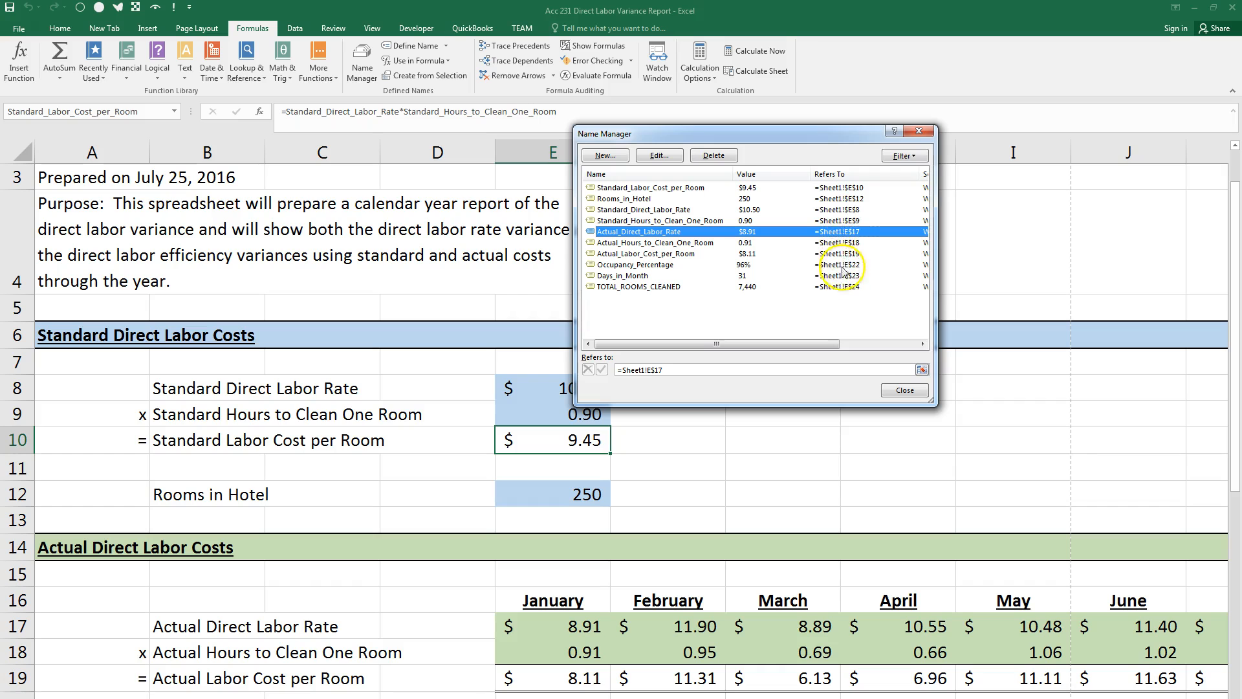
click(904, 390)
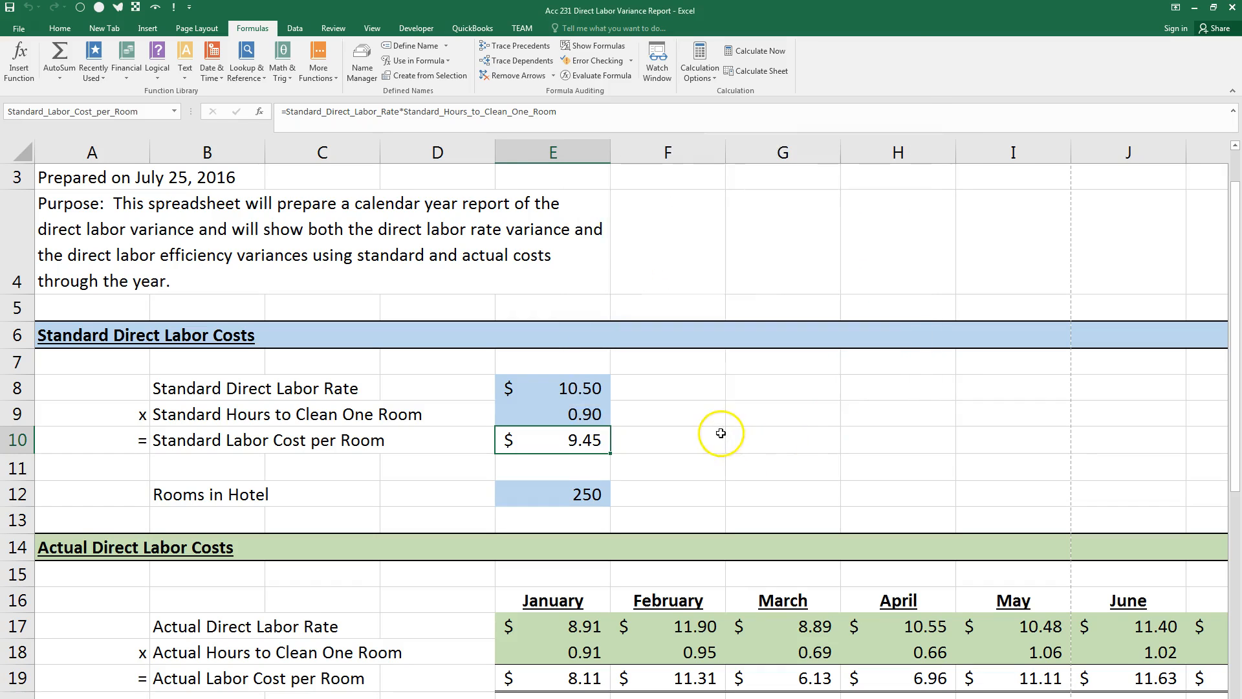
Insert a basic 2-D line chart of the rate, efficiency and total direct labor variances in B33:P35
scroll(717, 440, down, 5)
scroll(717, 447, down, 1)
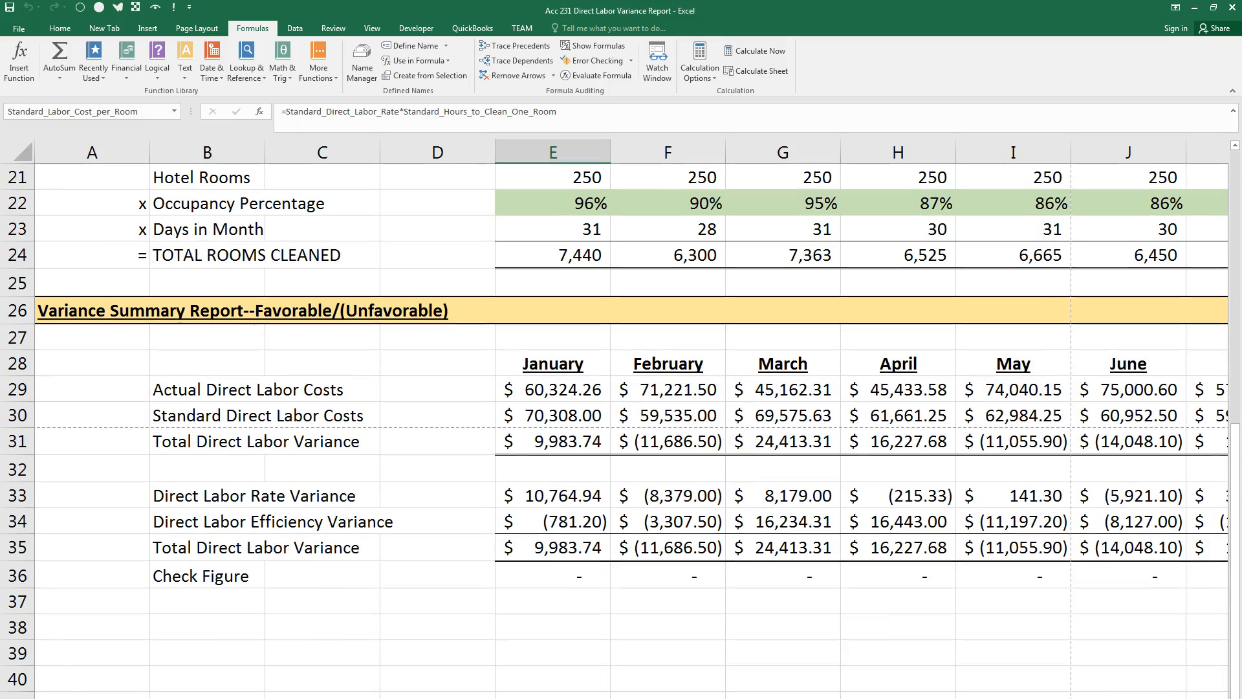
scroll(889, 533, down, 6)
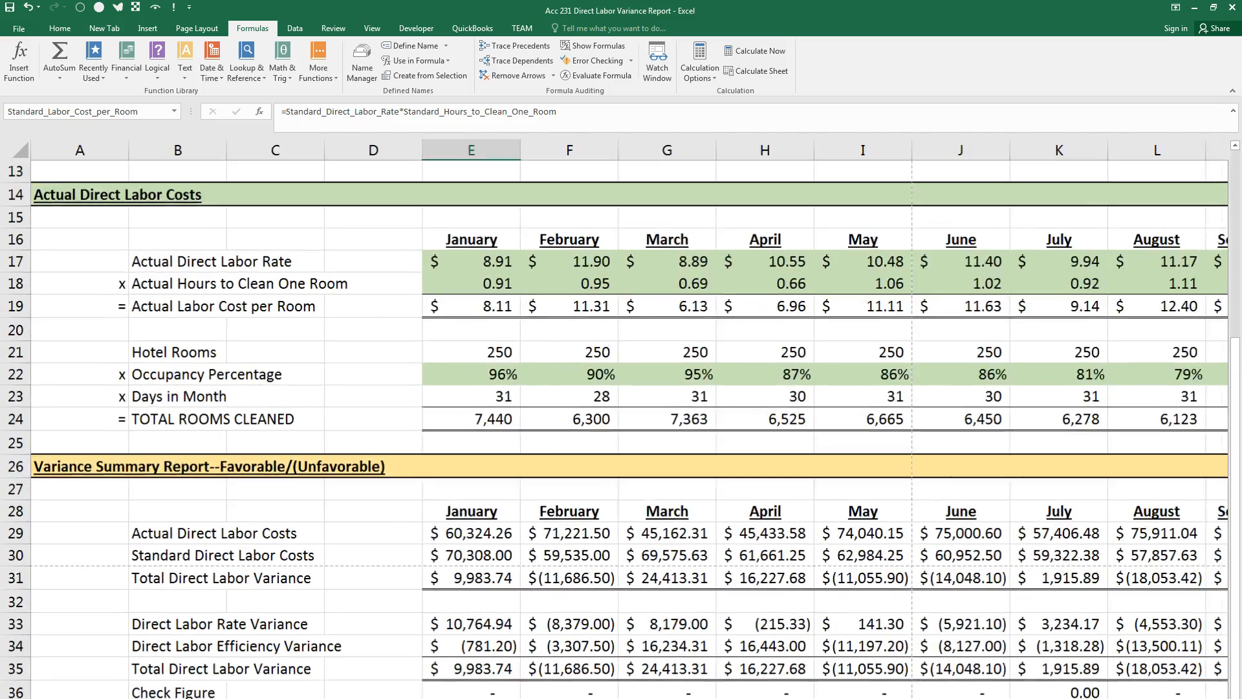
scroll(889, 532, down, 3)
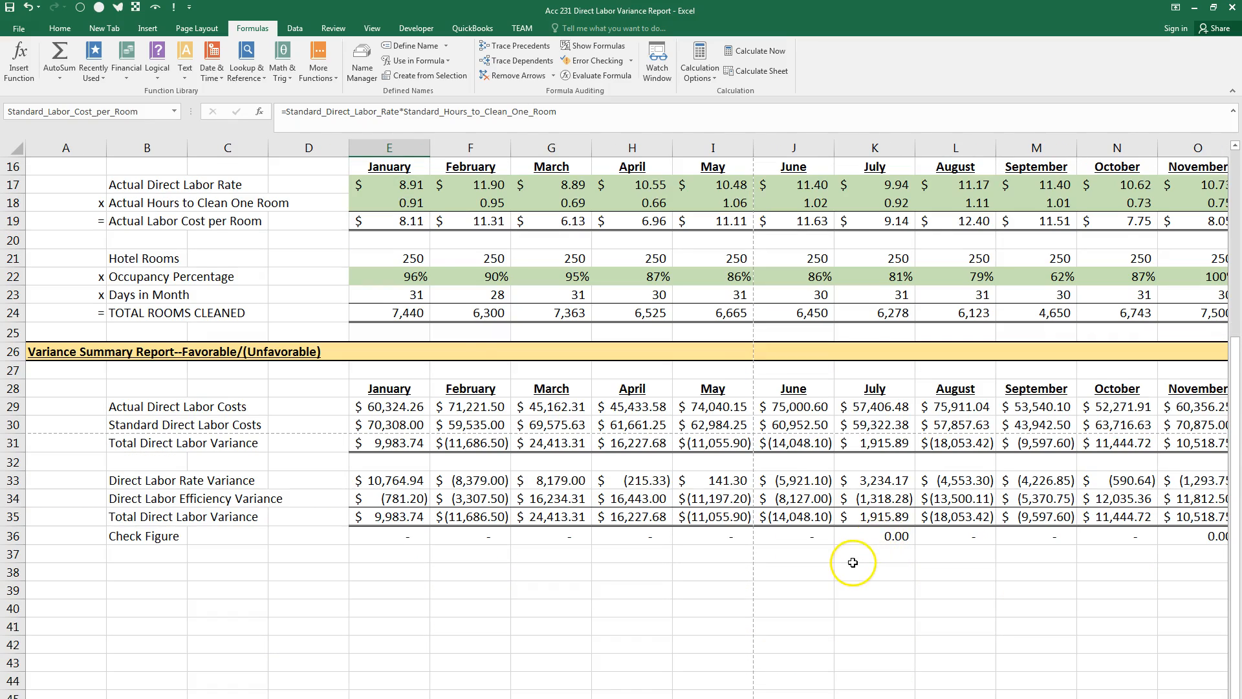
scroll(877, 531, down, 1)
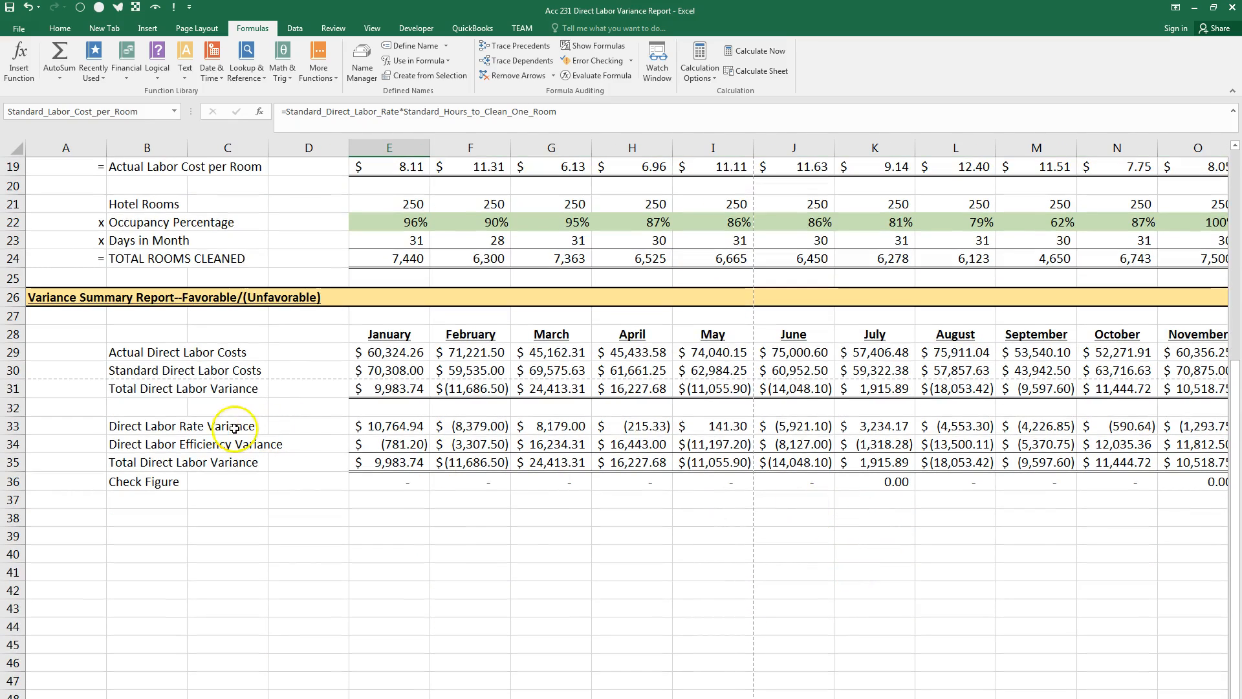
drag(140, 426, 1121, 462)
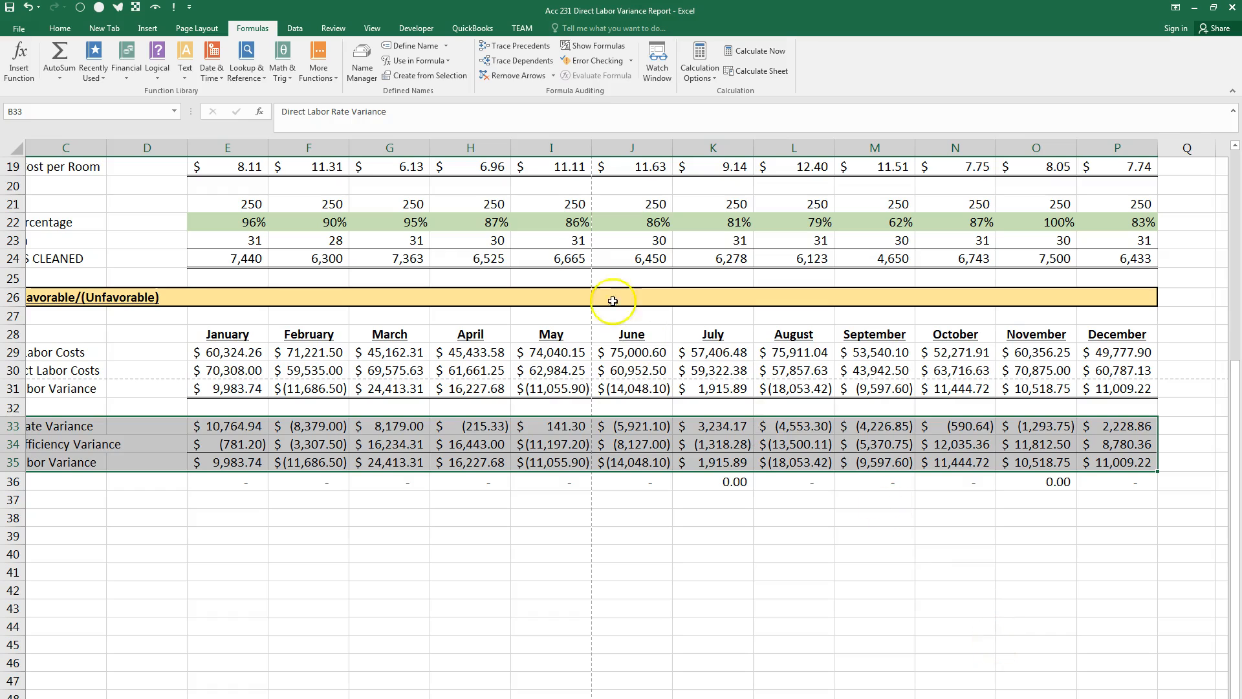
click(149, 28)
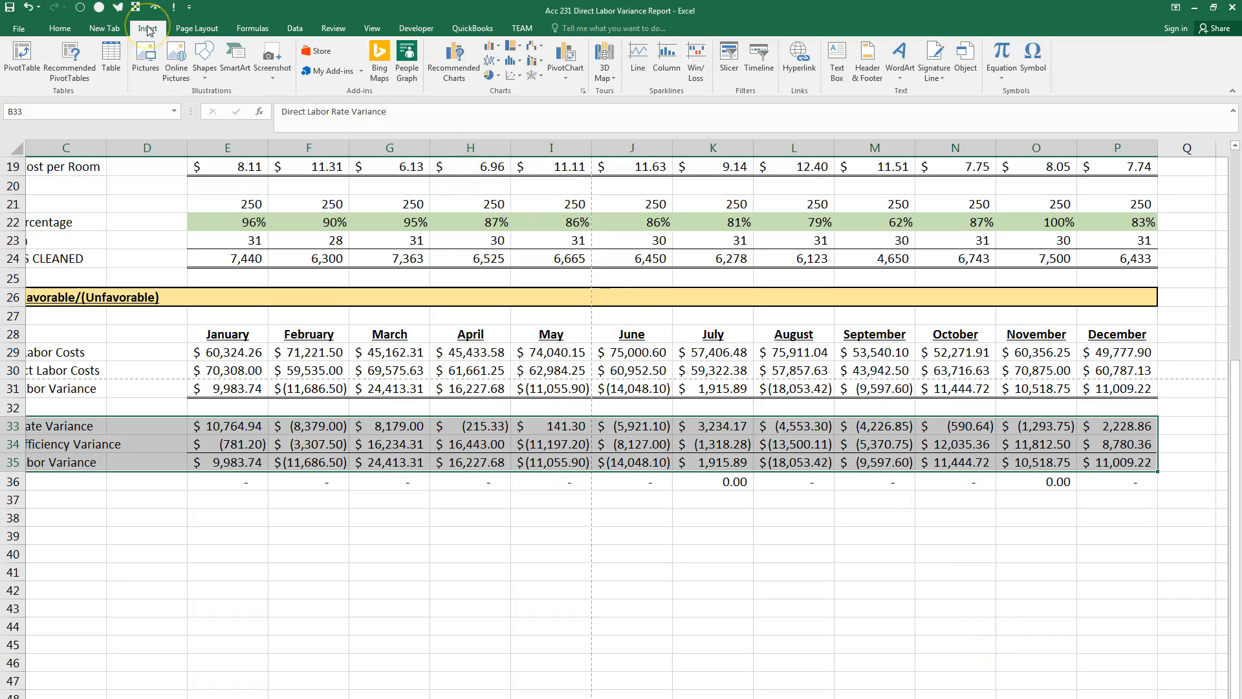
click(492, 64)
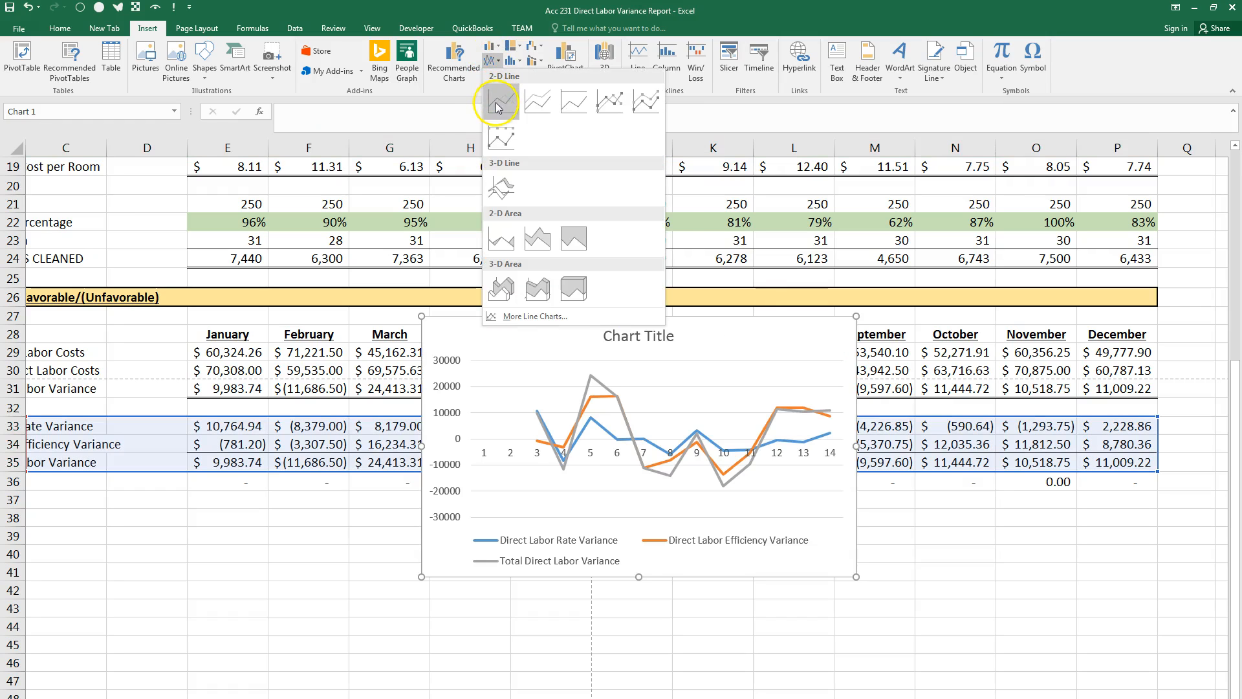
click(499, 102)
Move the line chart below the Check Figure row, starting in column E, and widen it to column P
drag(624, 333, 502, 525)
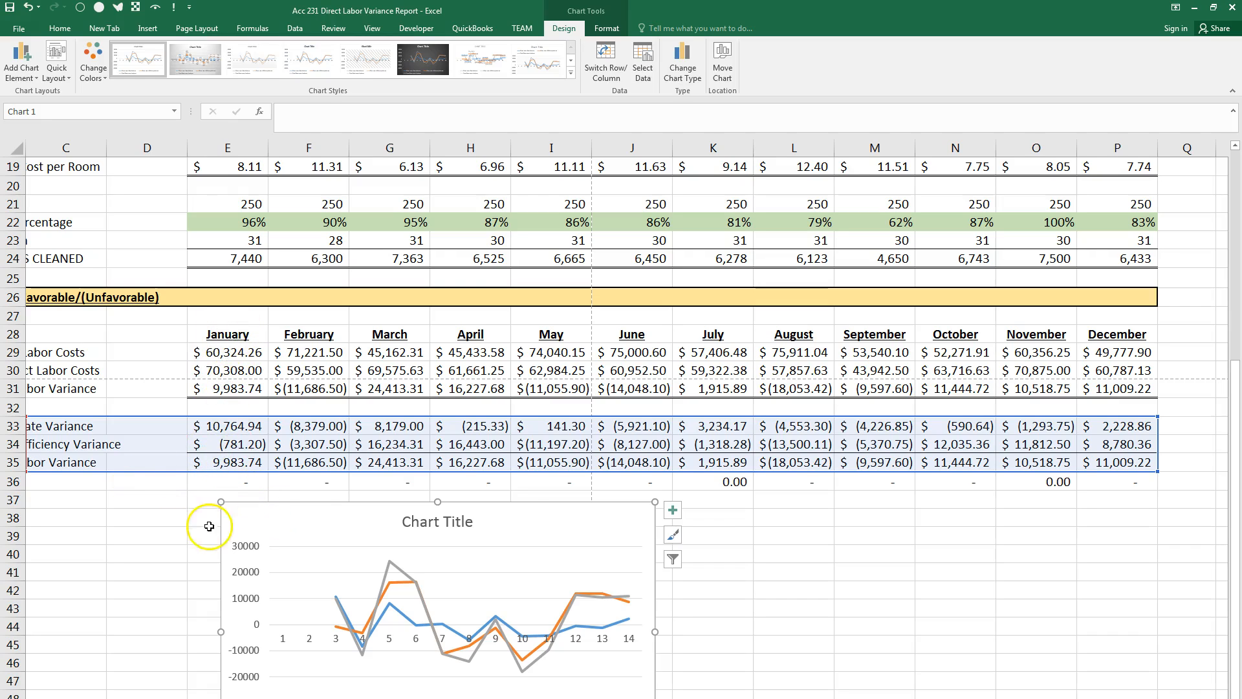
drag(655, 633, 1119, 639)
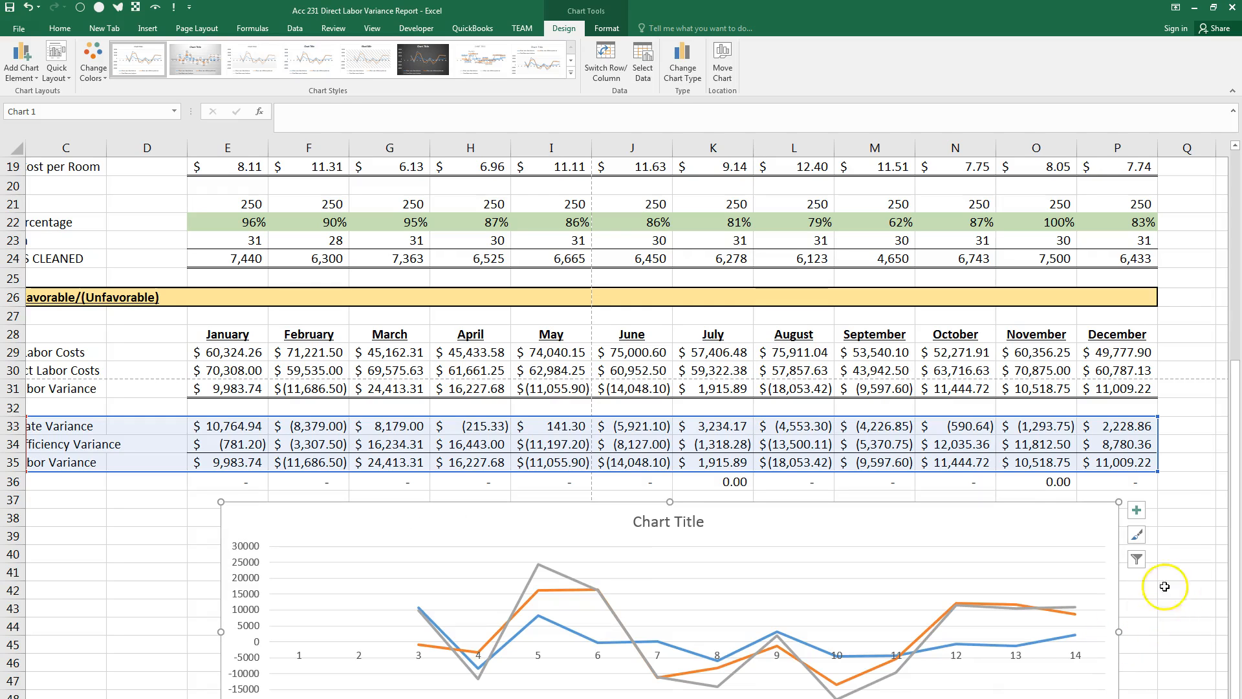
scroll(1123, 446, down, 2)
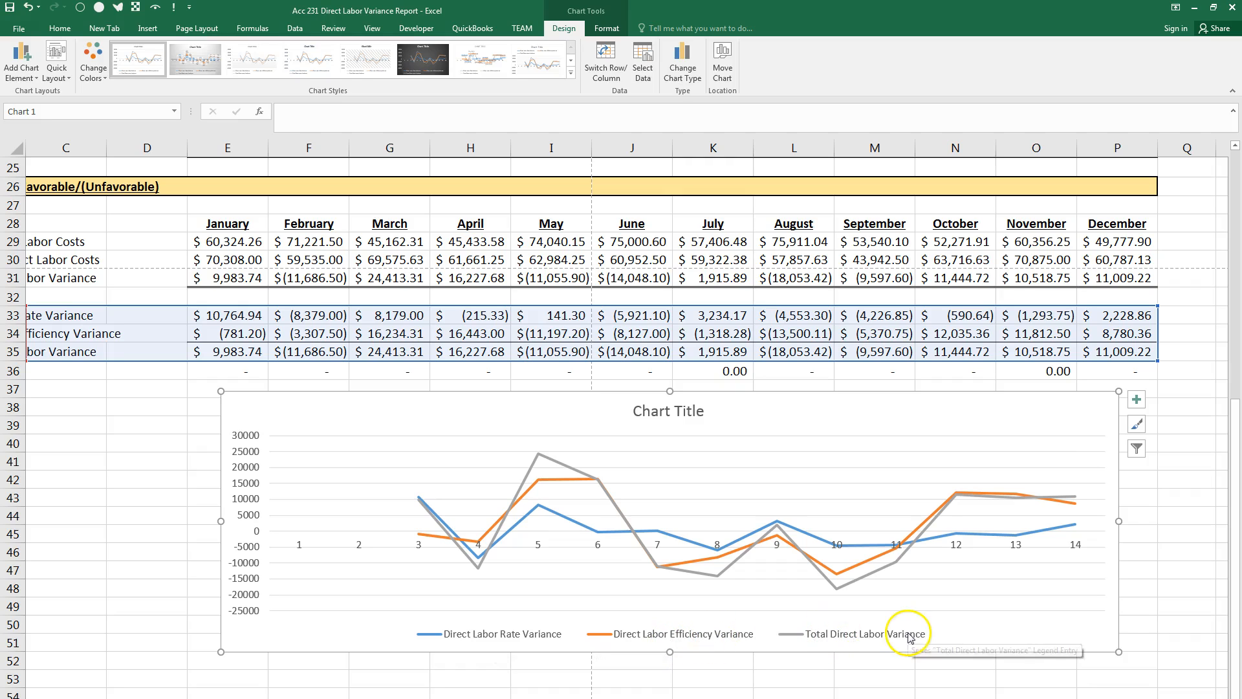
click(312, 464)
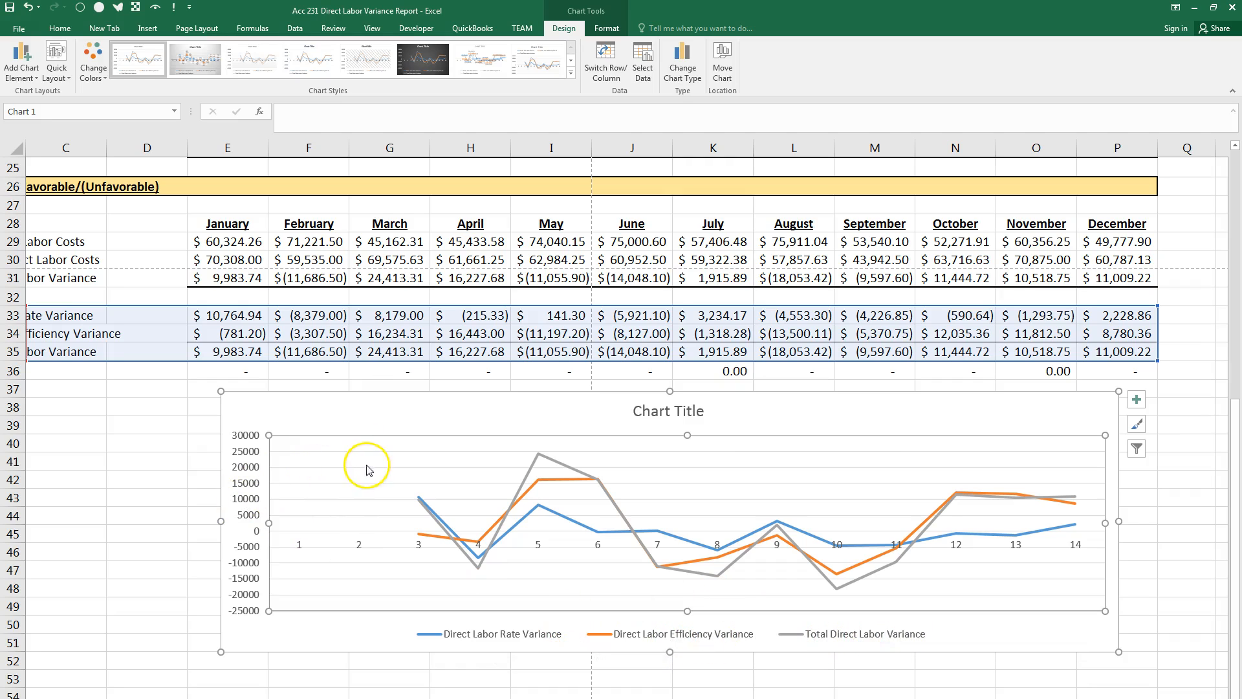
click(131, 569)
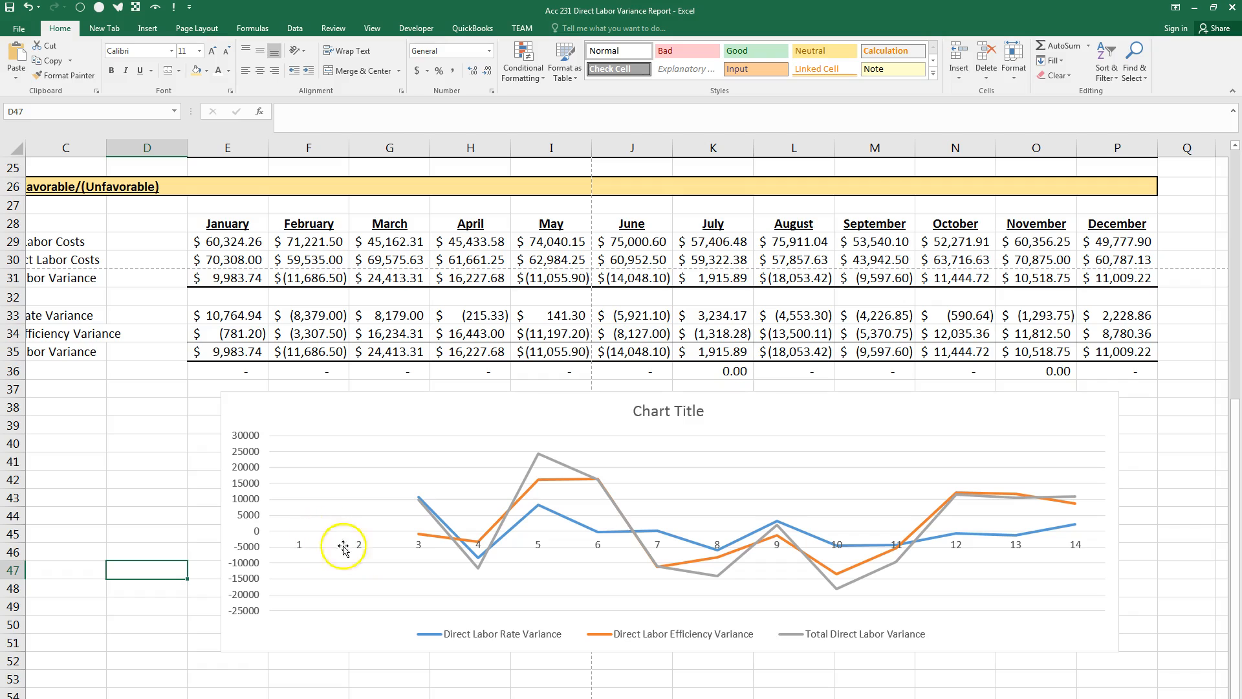
scroll(131, 568, left, 2)
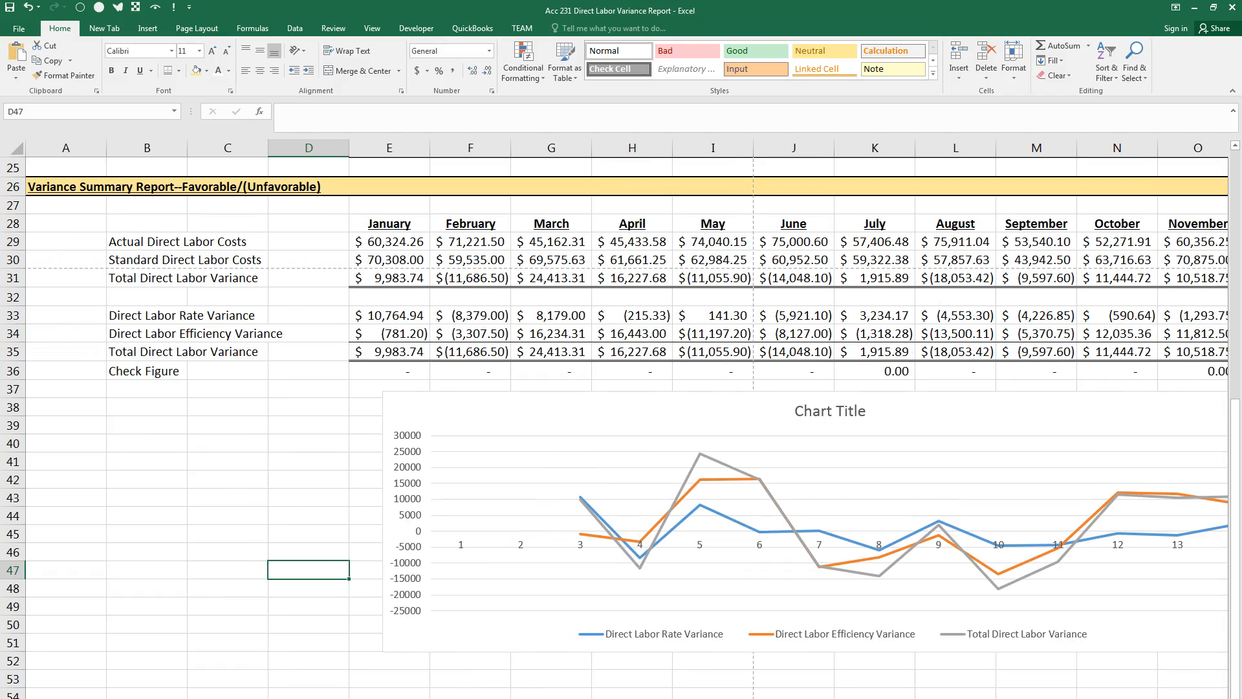
Edit the chart's Direct Labor Rate Variance series so its values cover only January to December, E33:P33
click(542, 504)
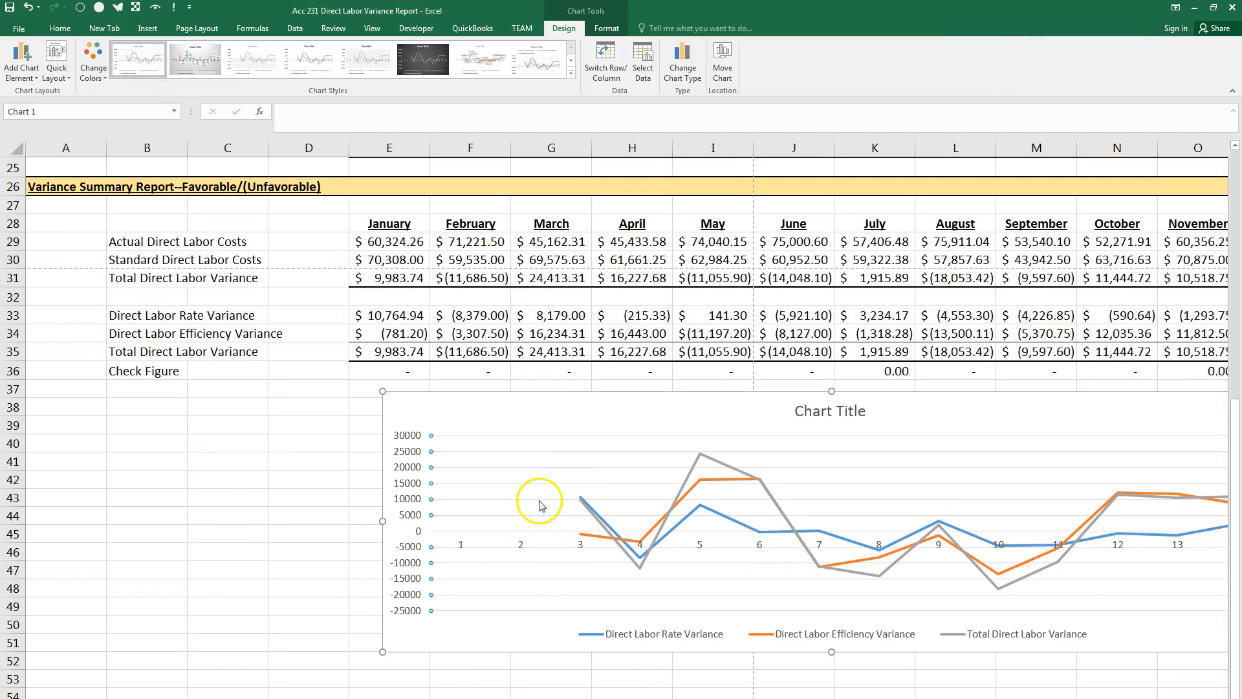
click(608, 528)
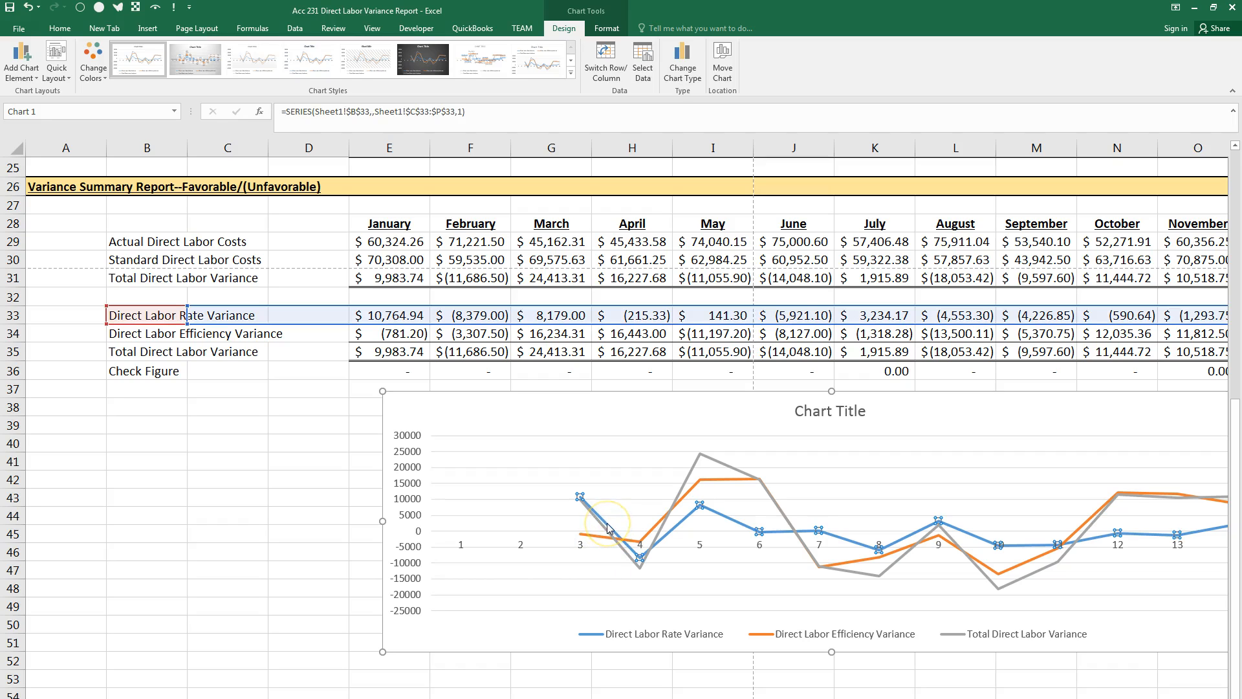
right_click(608, 529)
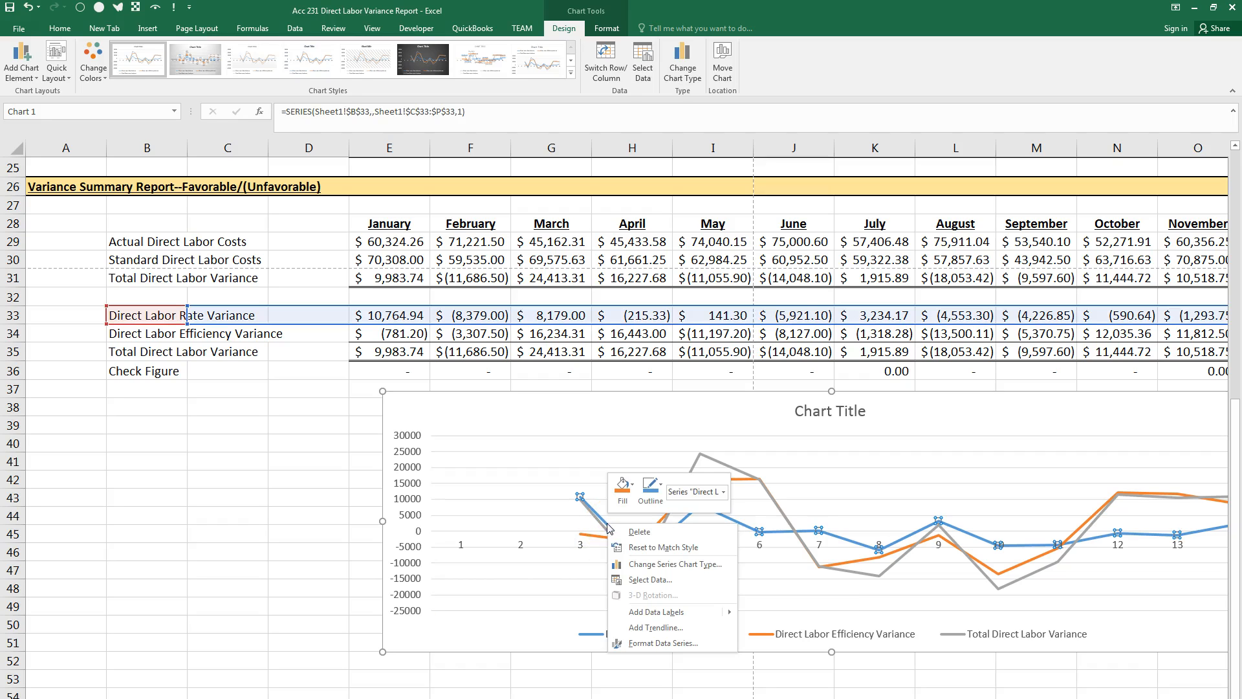
click(641, 580)
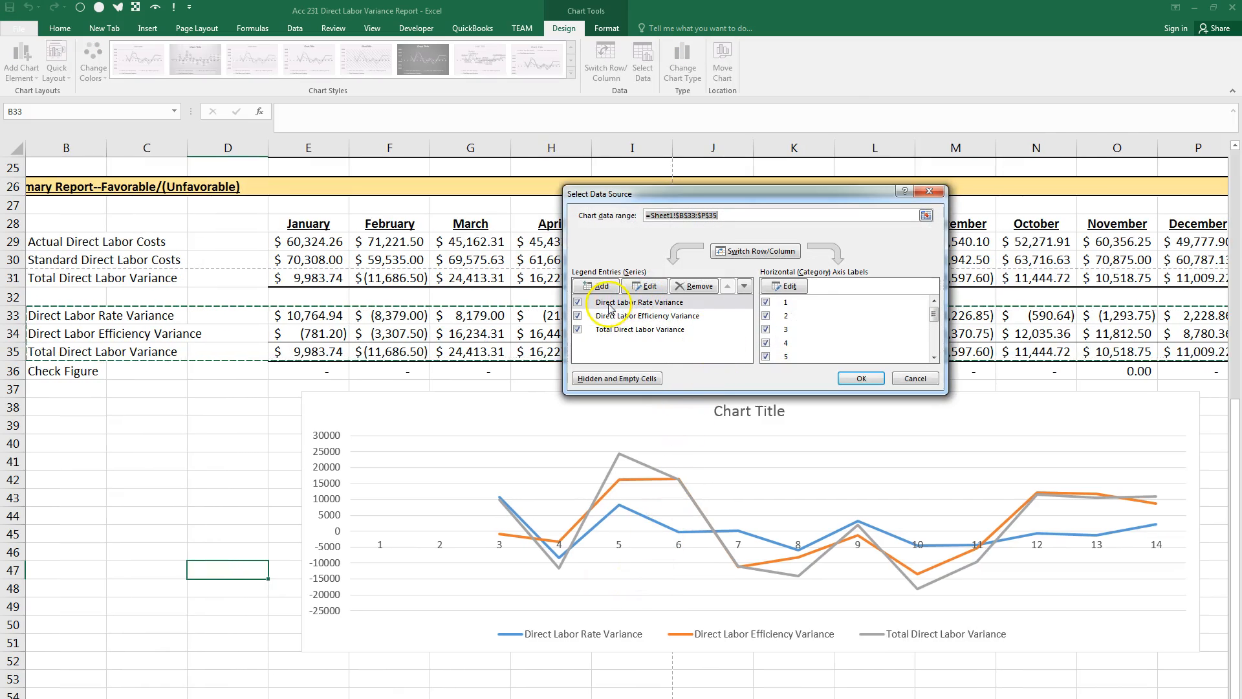
click(649, 287)
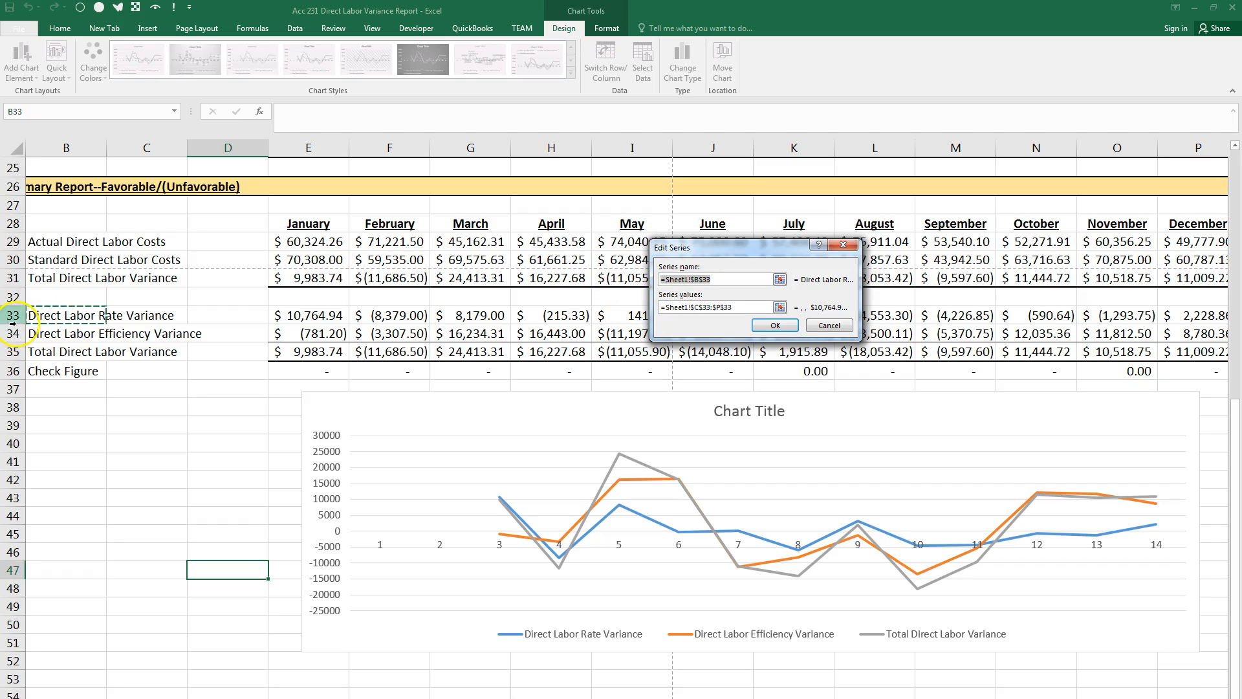
click(744, 307)
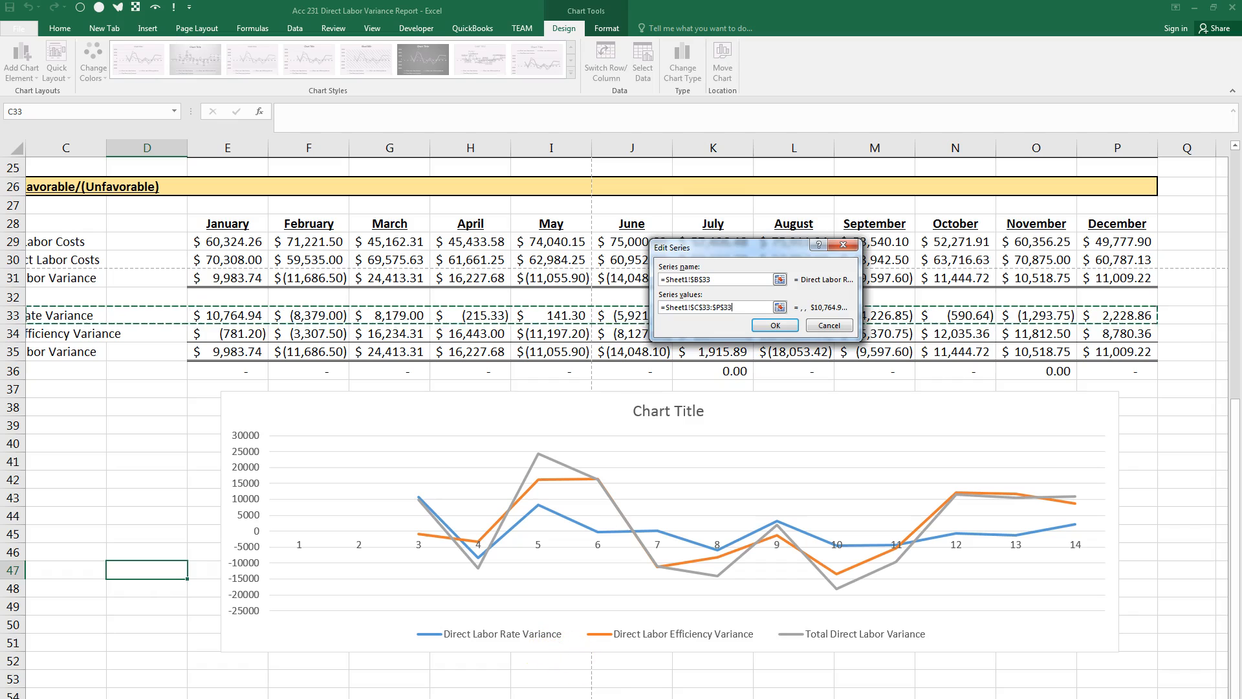
scroll(621, 419, left, 1)
scroll(152, 391, left, 2)
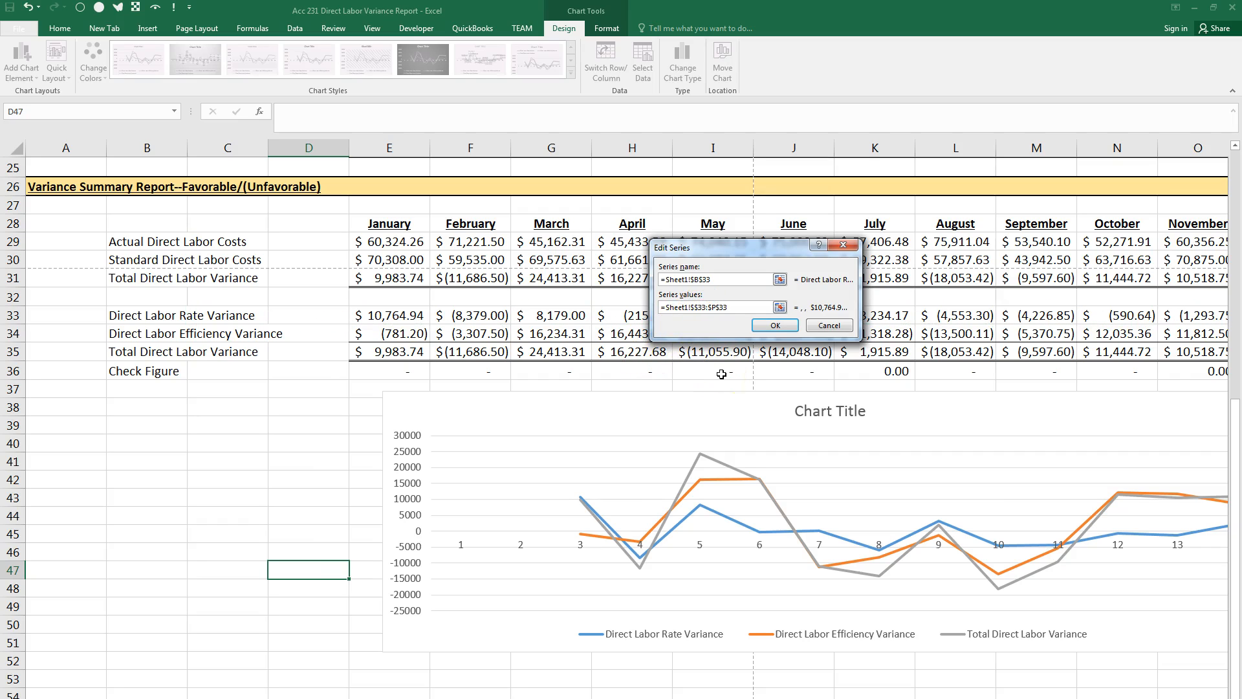
key(Return)
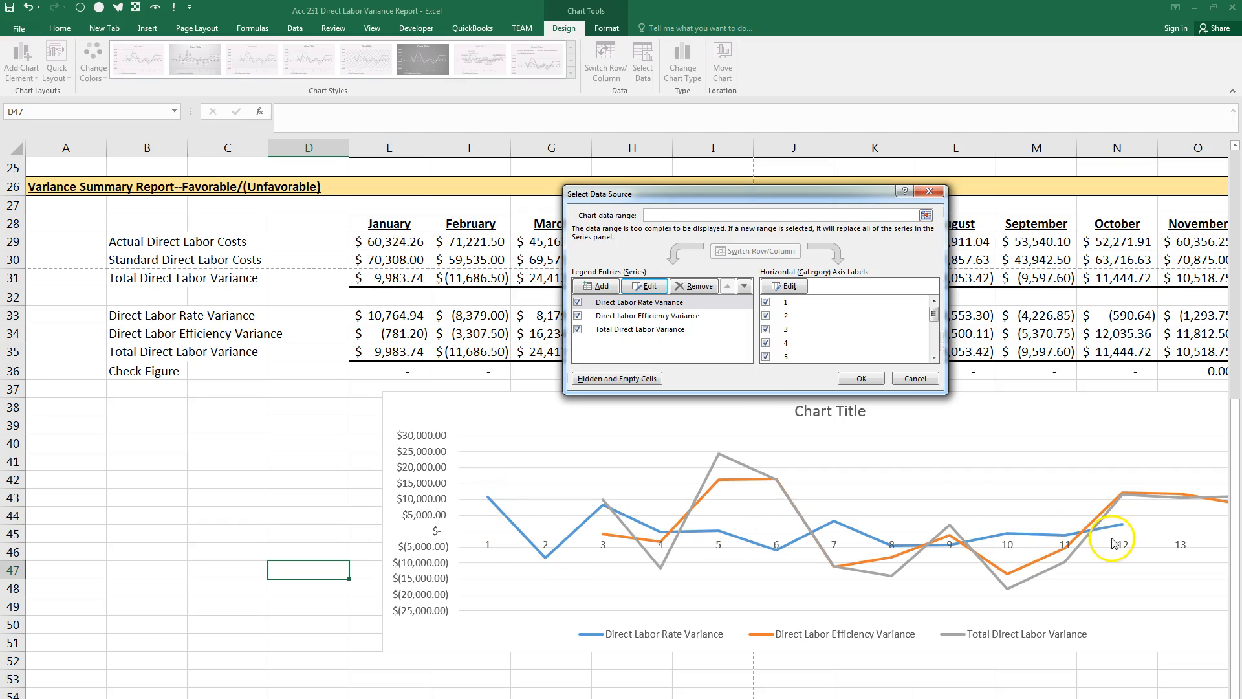
Edit the chart's Direct Labor Efficiency Variance series so its values cover only January to December, E34:P34
click(641, 317)
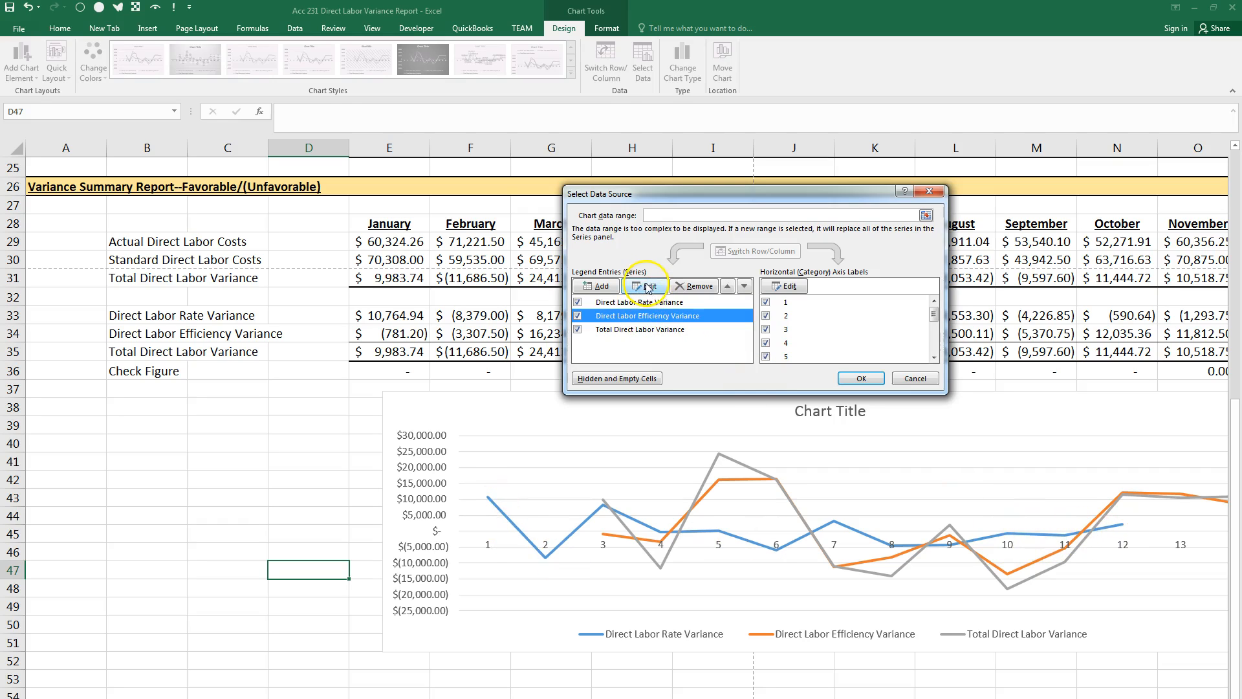
click(646, 287)
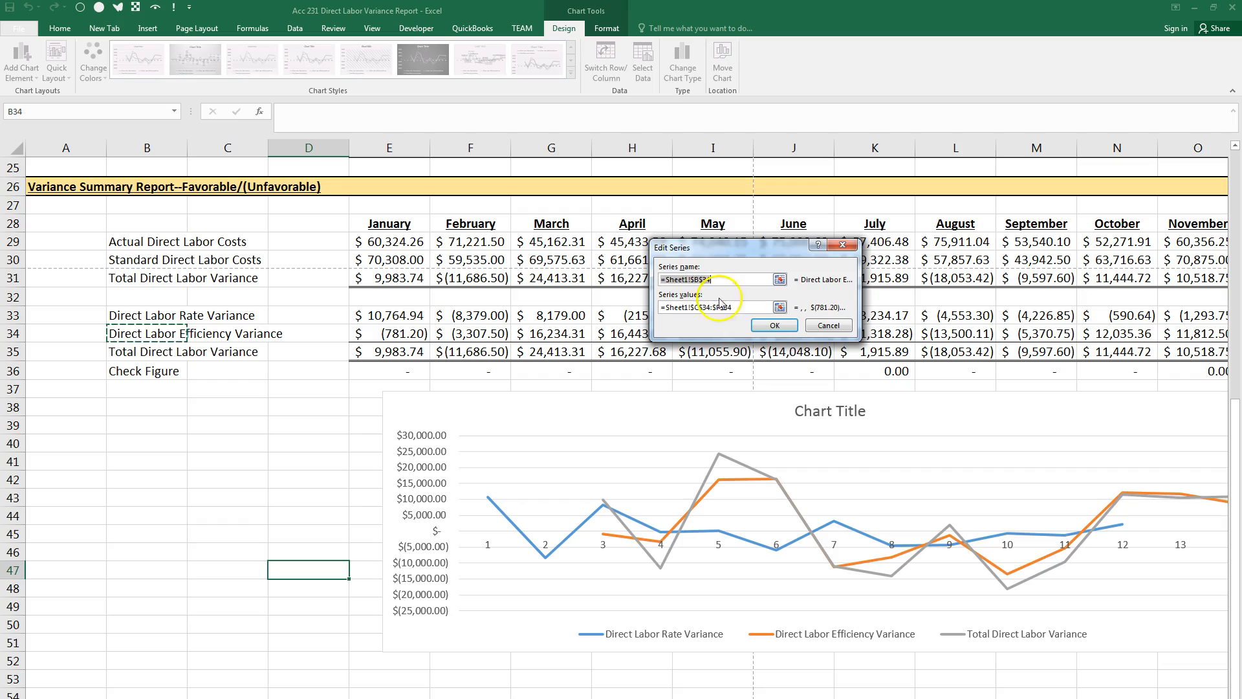
click(749, 308)
click(730, 307)
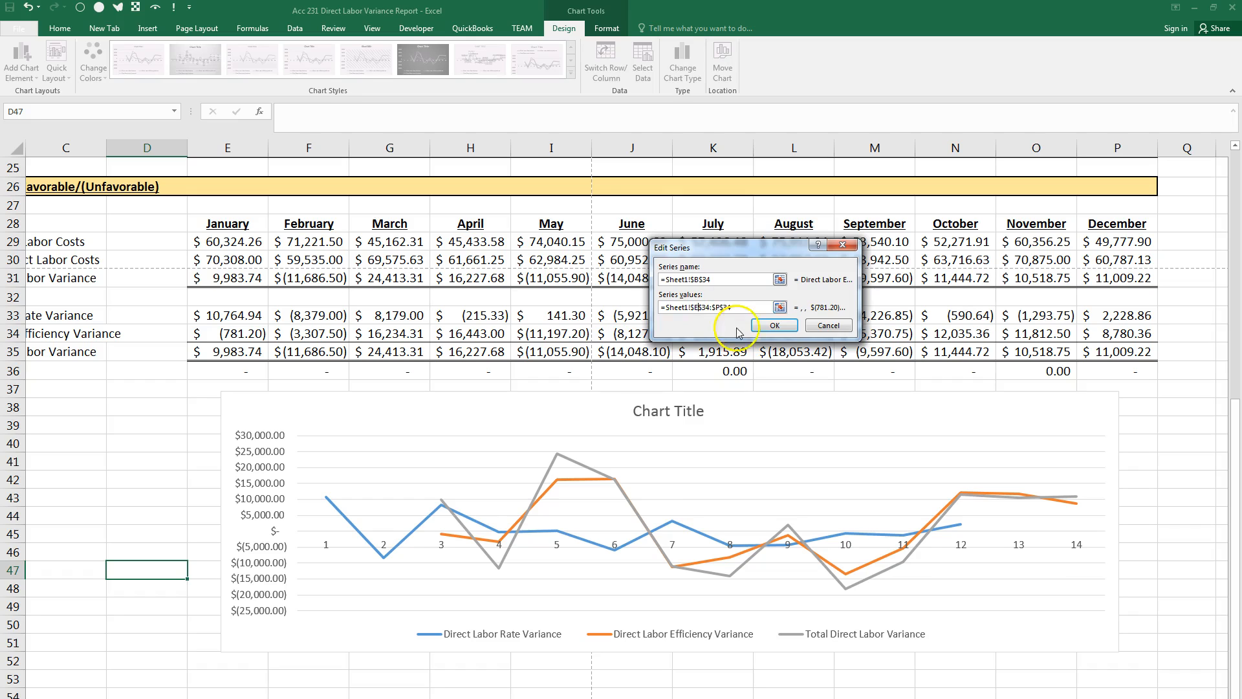
click(776, 328)
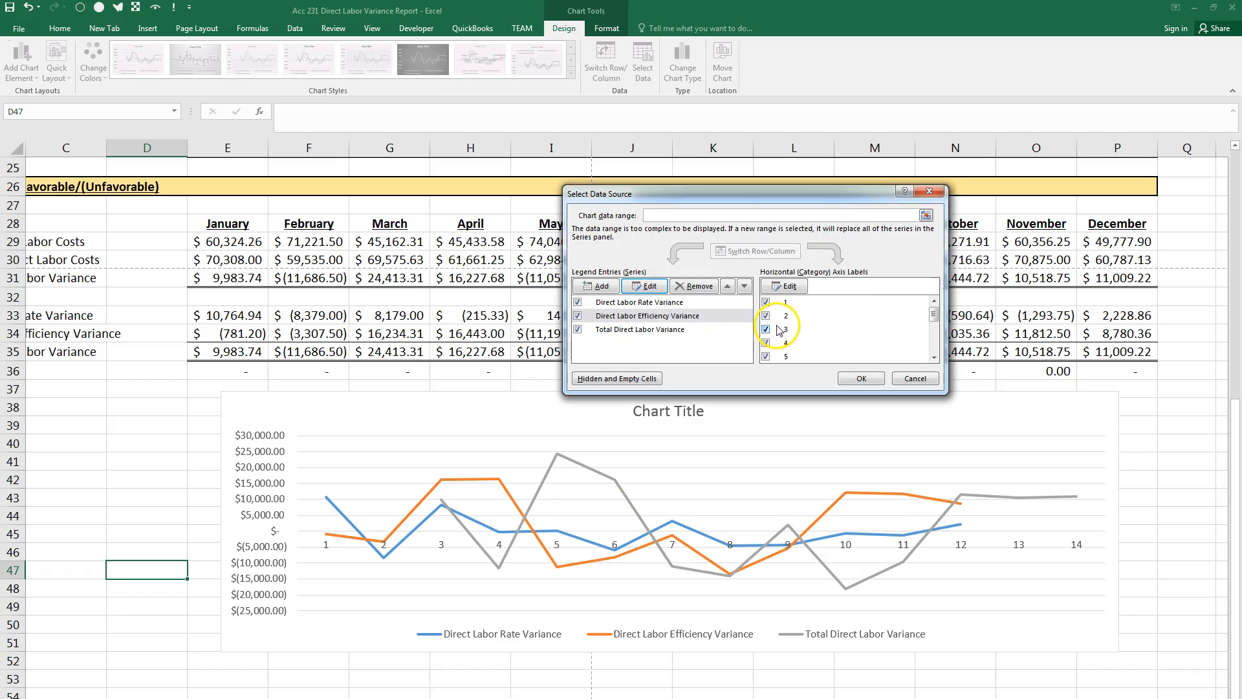
Edit the chart's Total Direct Labor Variance series so its values cover only E35:P35, and apply the data source changes
click(663, 330)
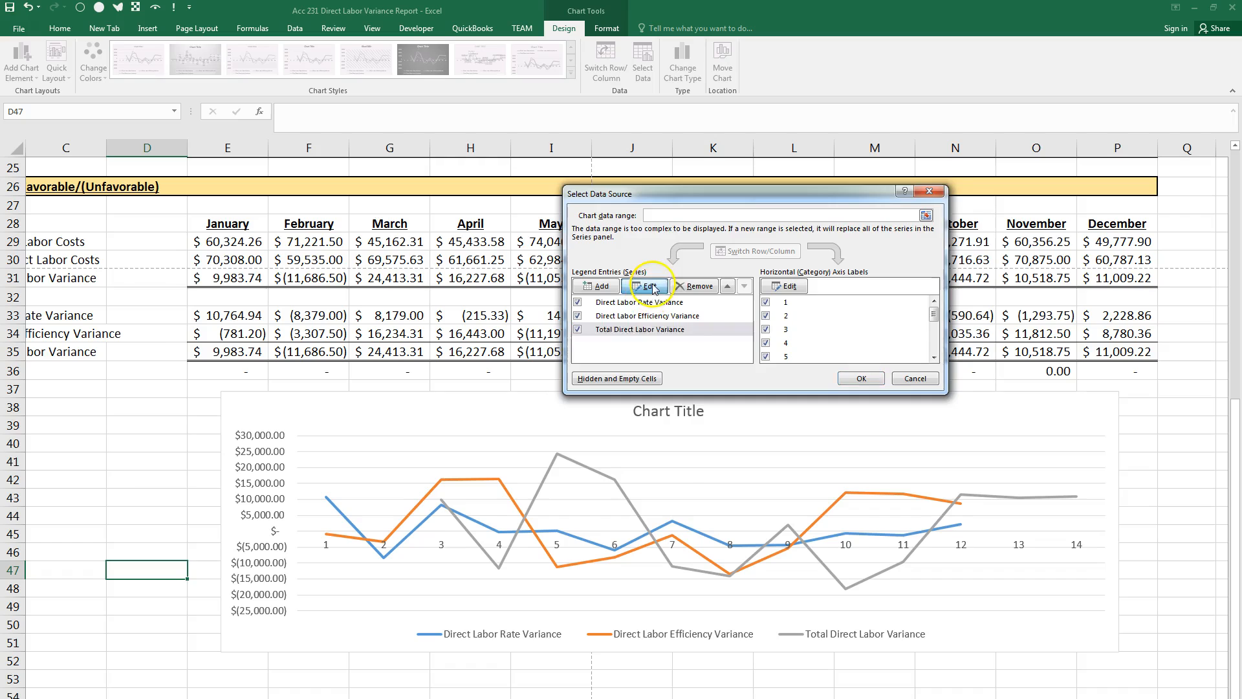
click(645, 286)
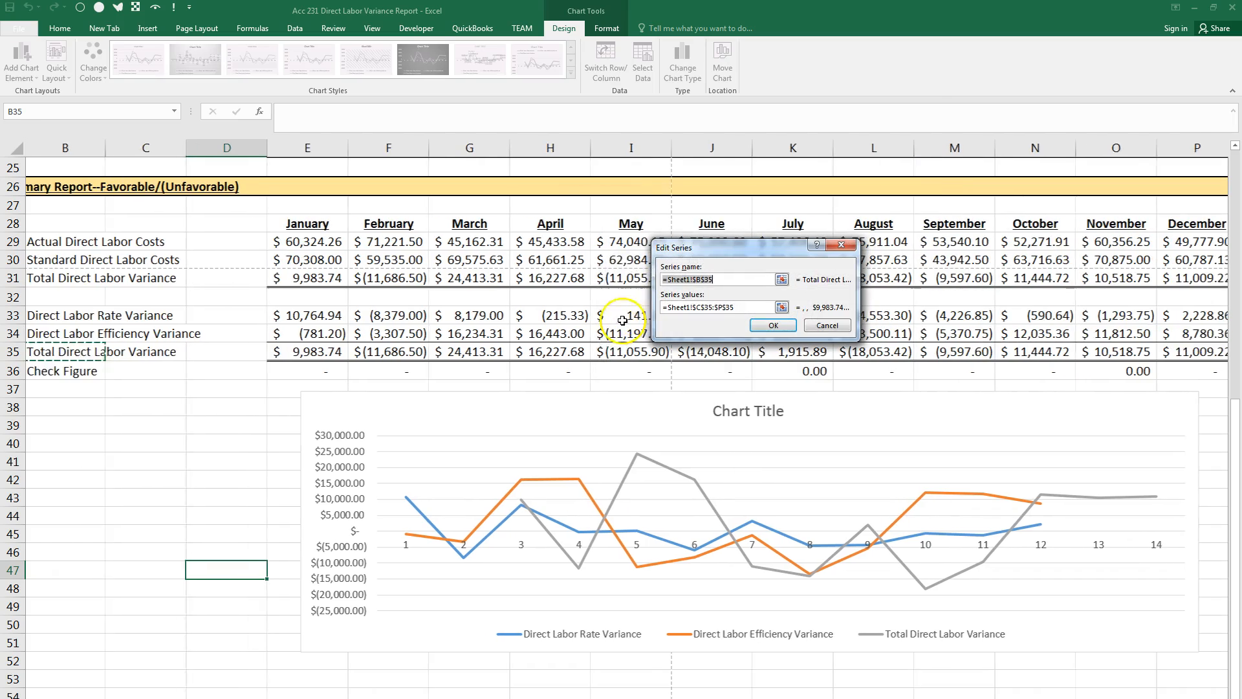
click(700, 308)
key(BackSpace)
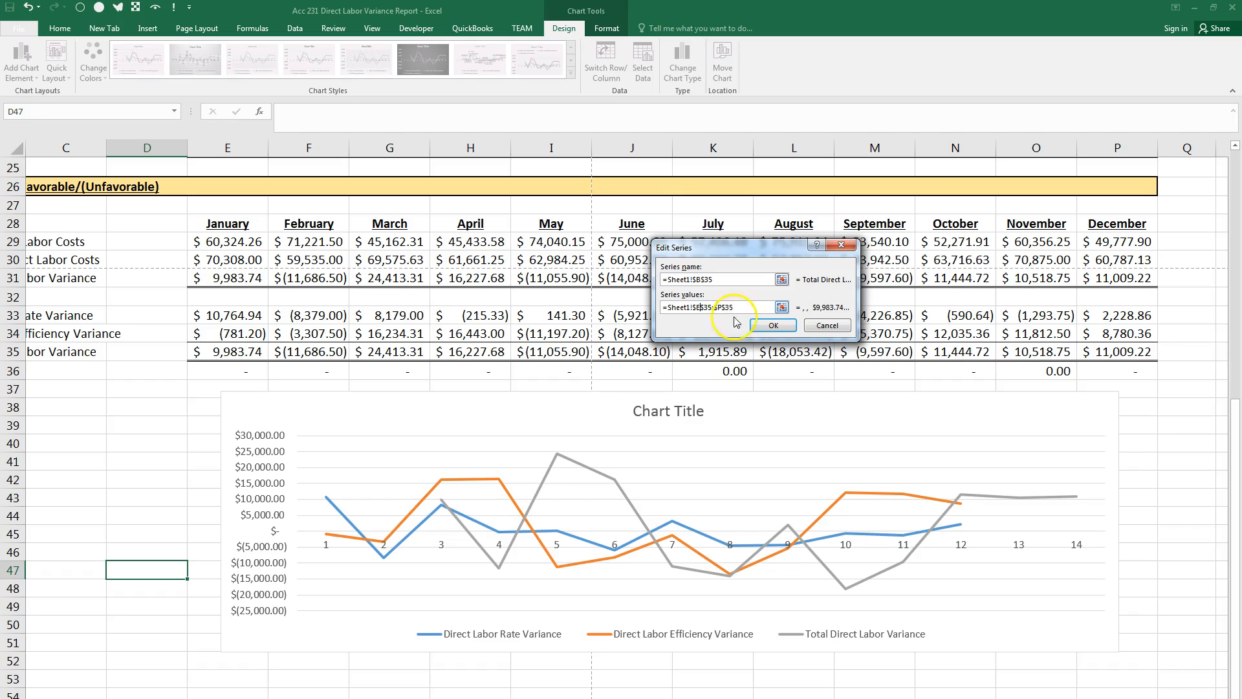
click(762, 328)
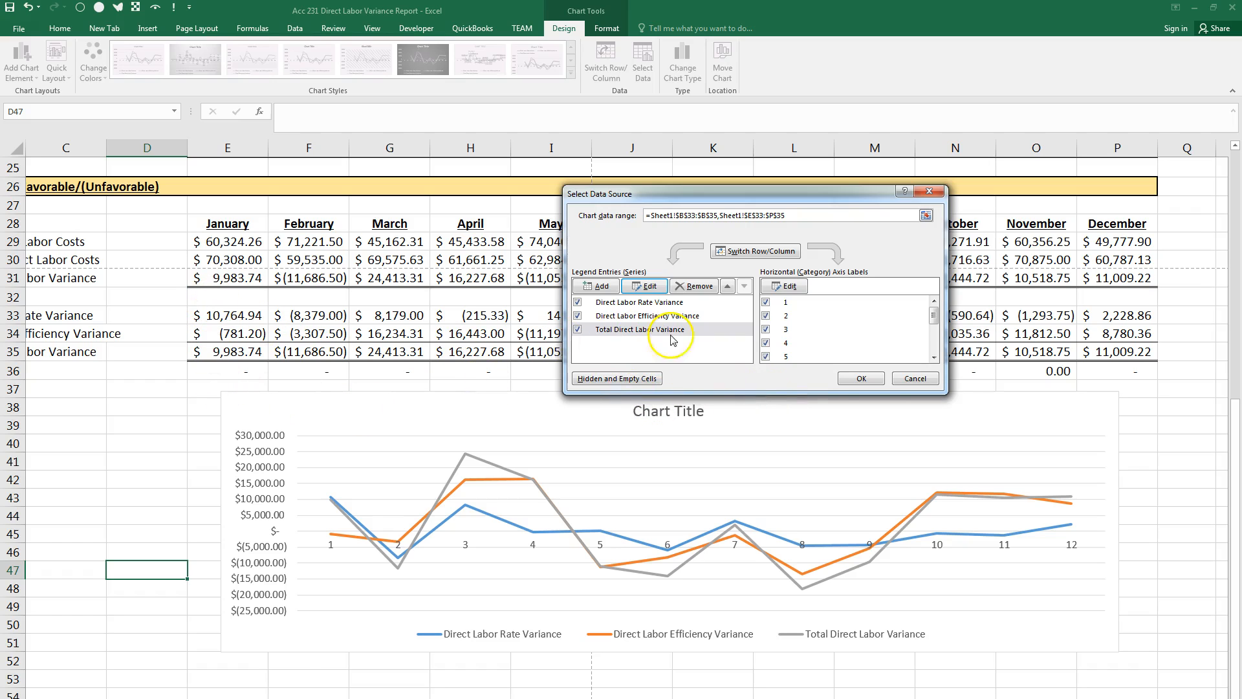
click(862, 378)
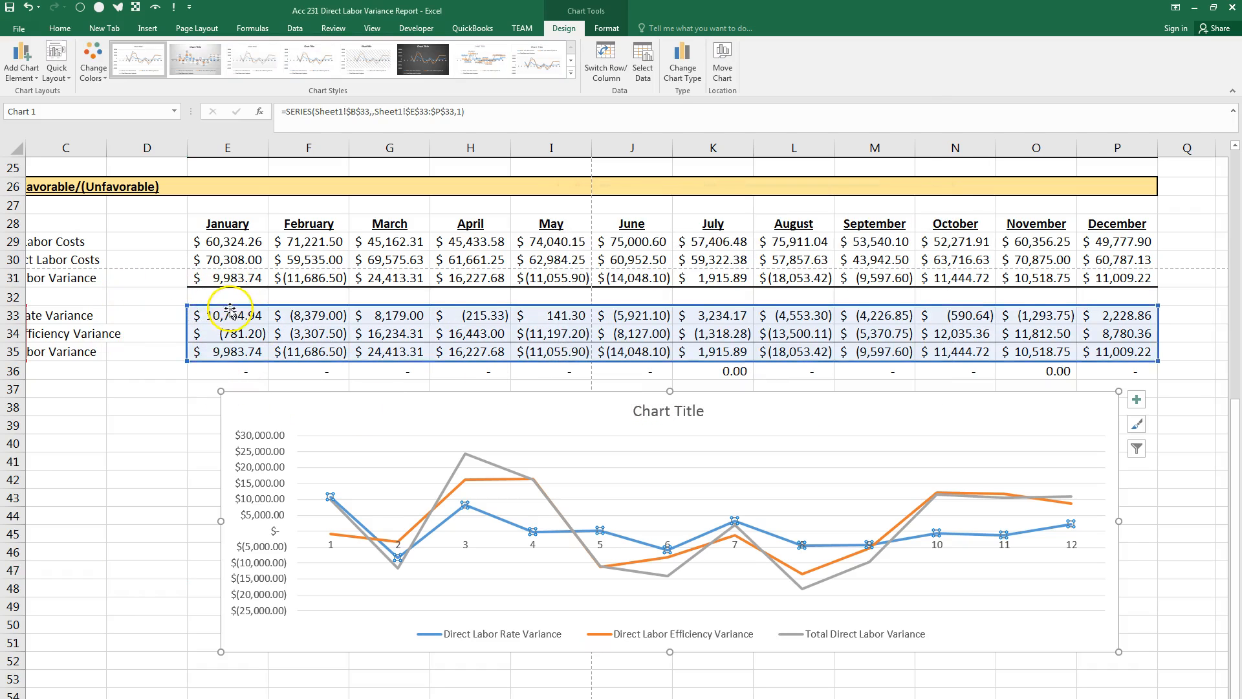
drag(651, 339, 252, 300)
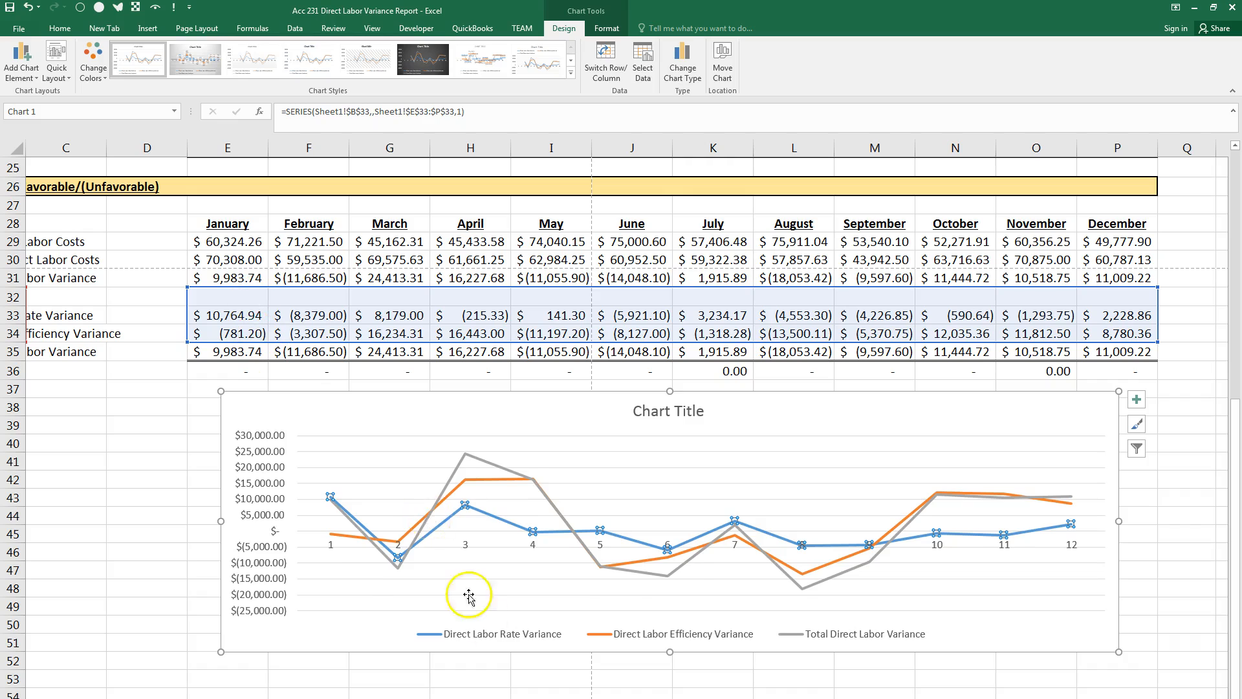
click(29, 7)
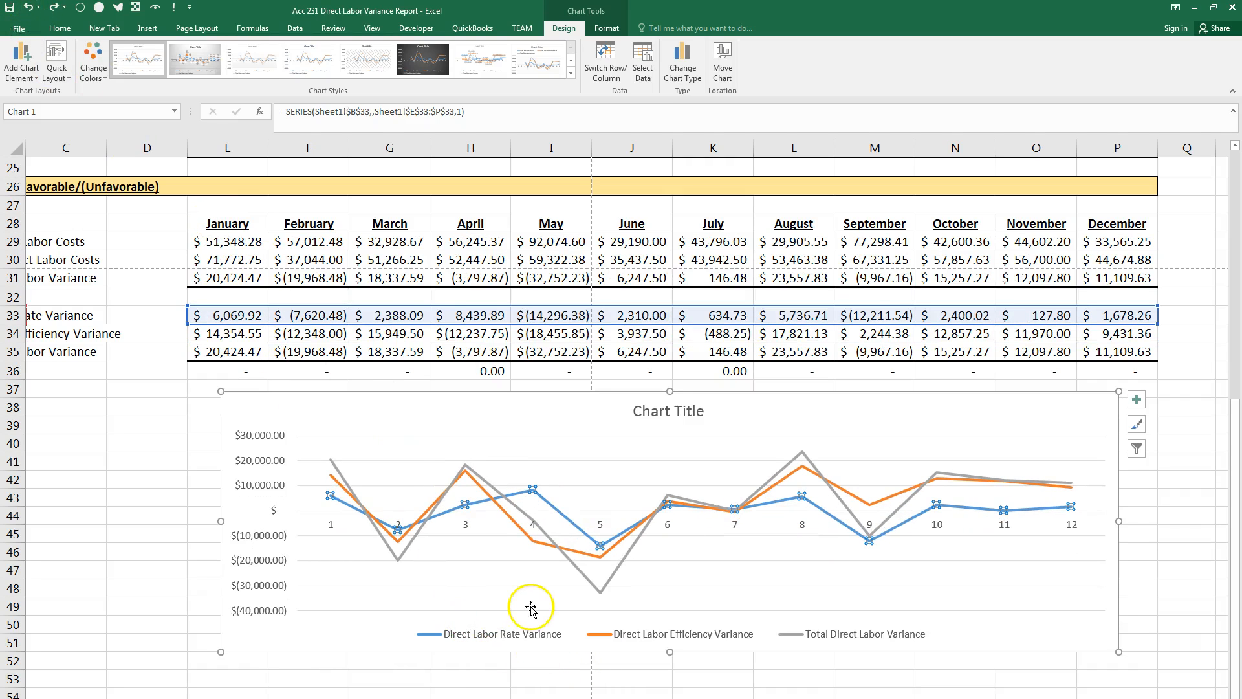
click(511, 607)
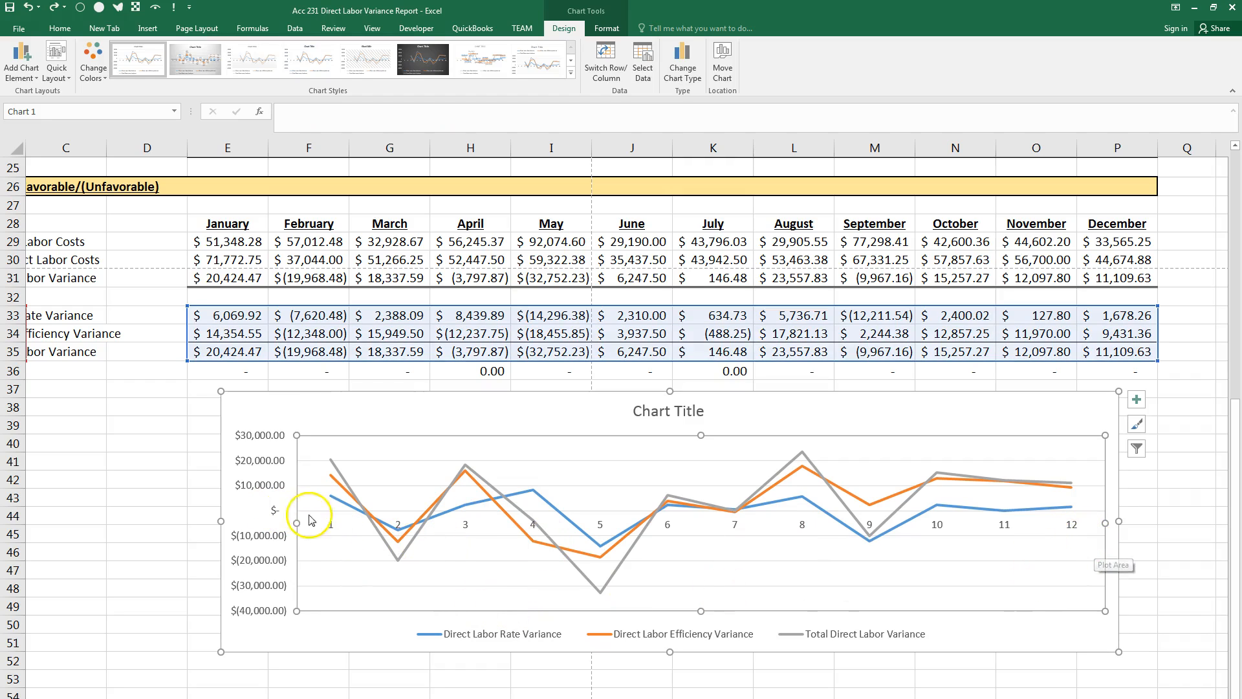
Set the chart's horizontal axis labels to the month names January to December in E28:P28
click(331, 527)
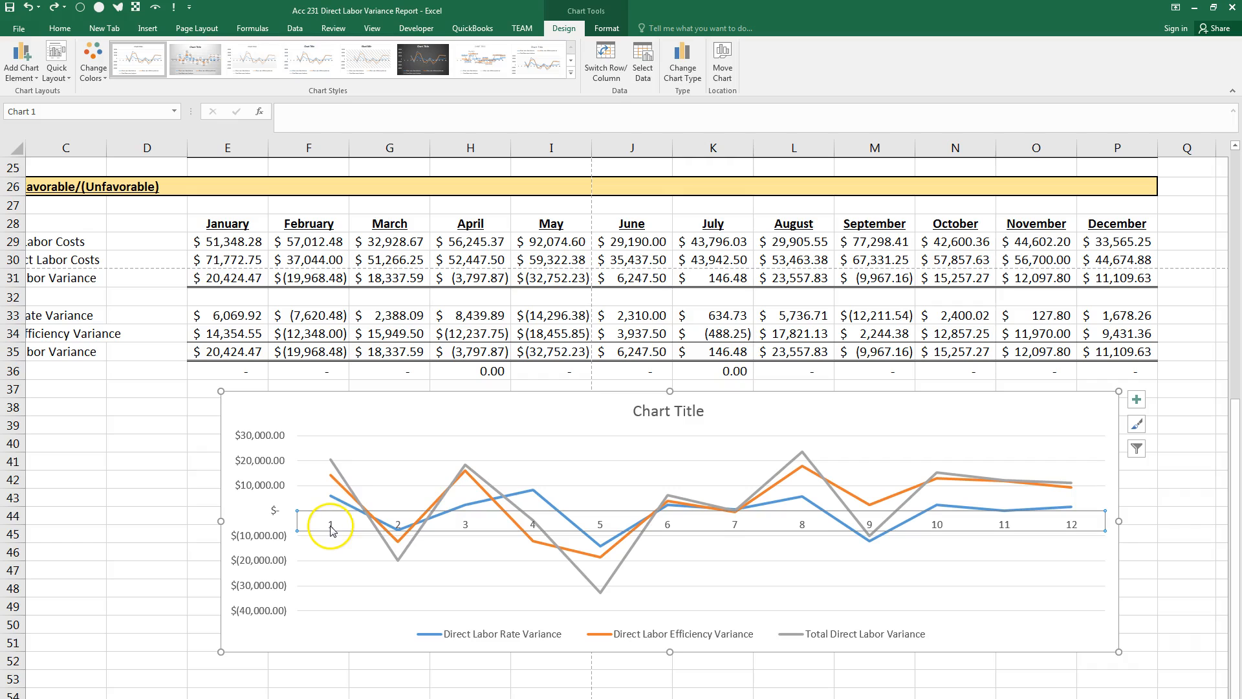
right_click(331, 527)
click(391, 620)
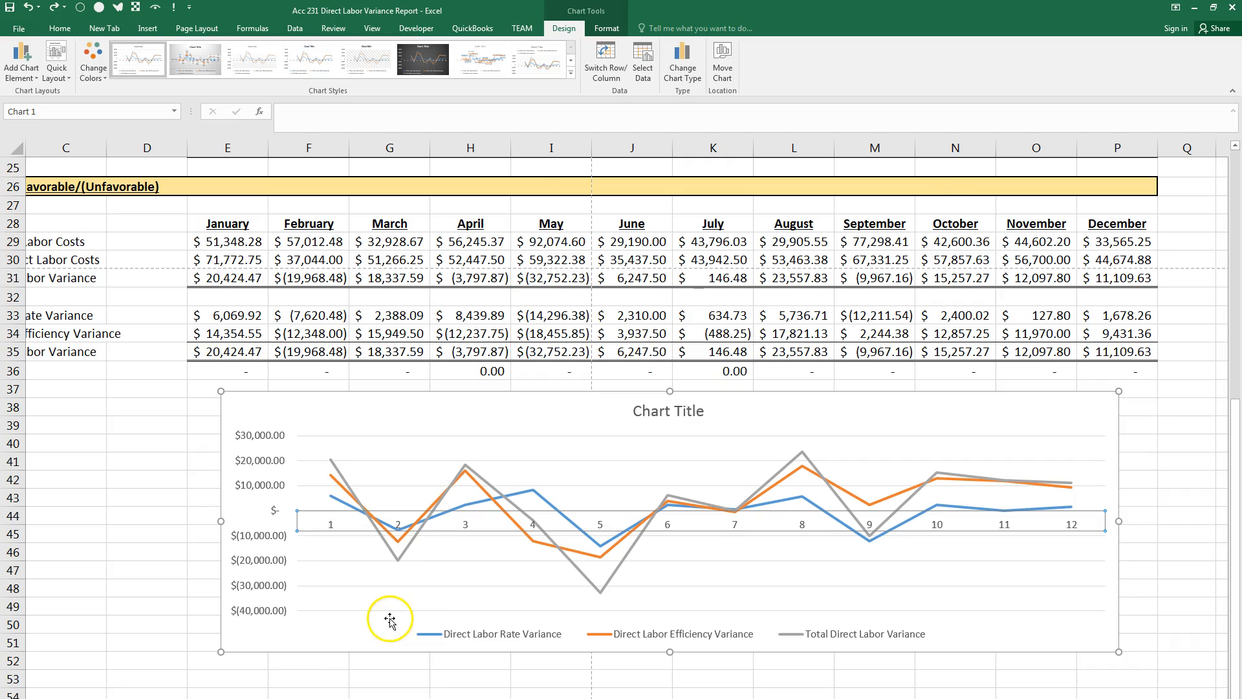
drag(798, 206, 760, 384)
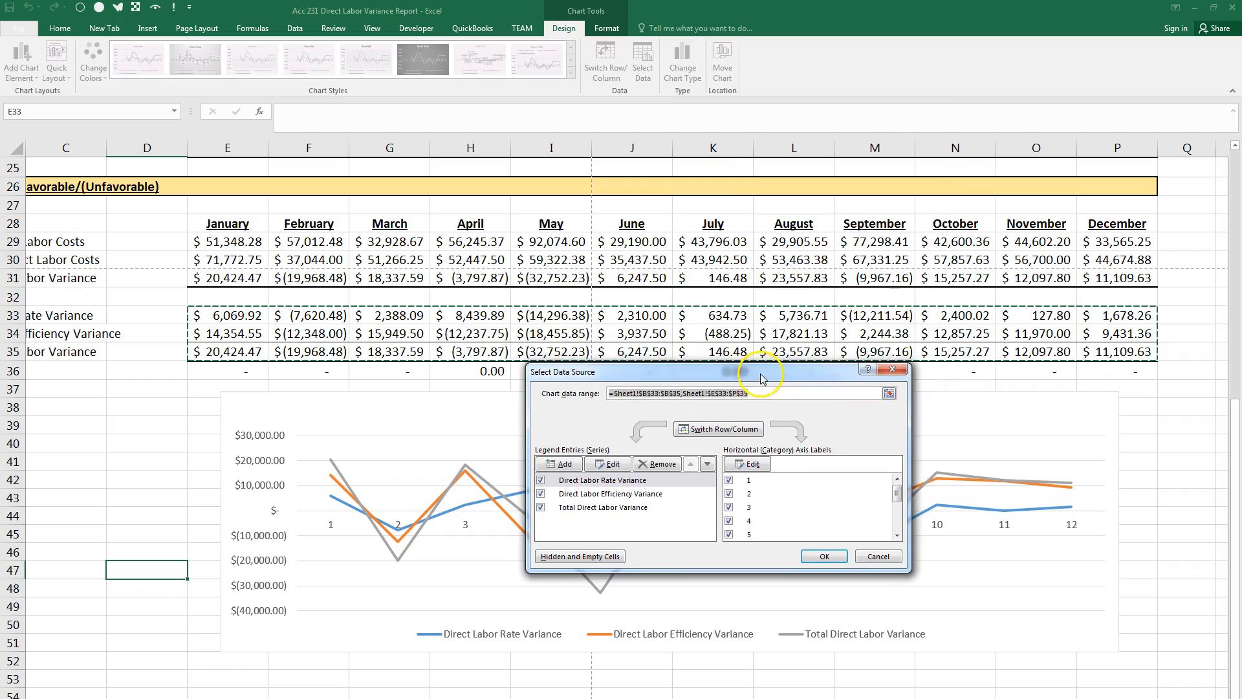
click(754, 465)
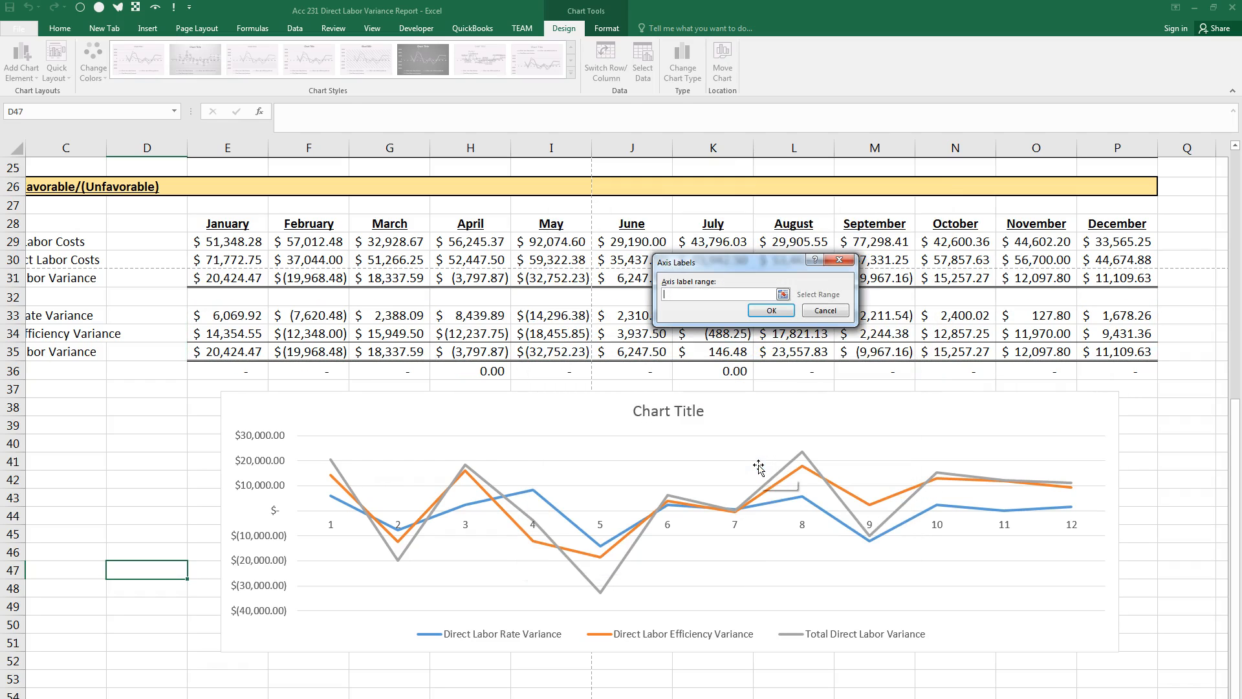
click(783, 294)
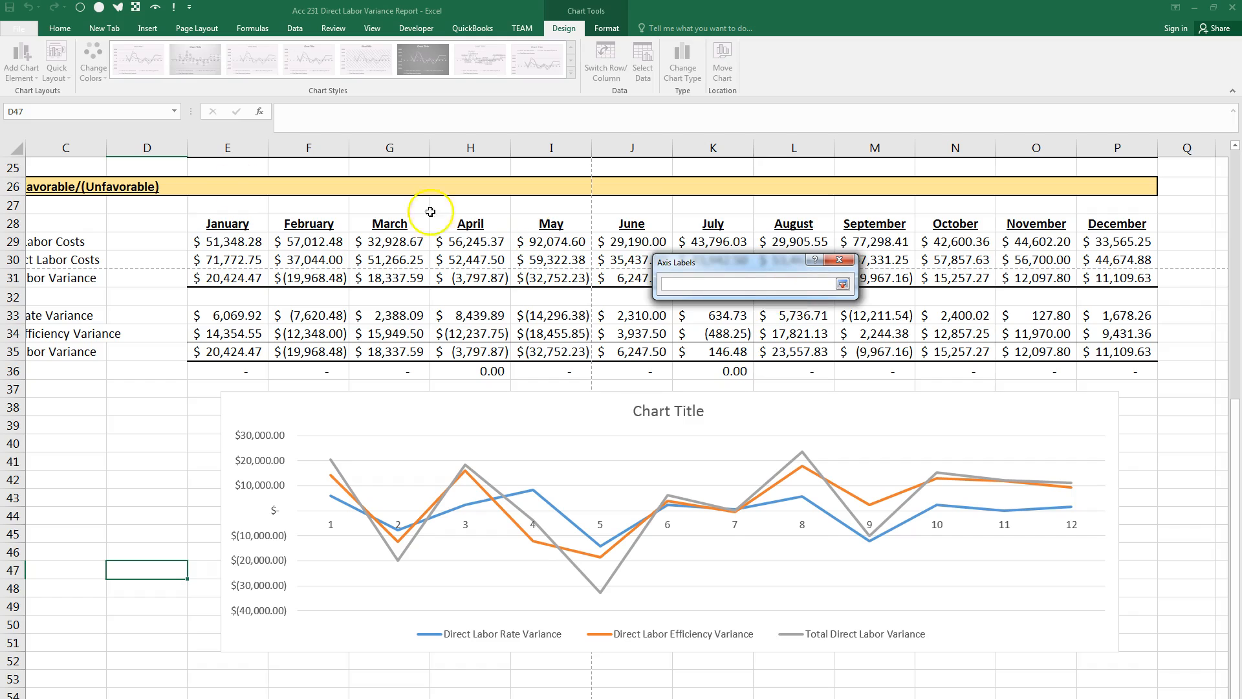
drag(207, 224, 1113, 233)
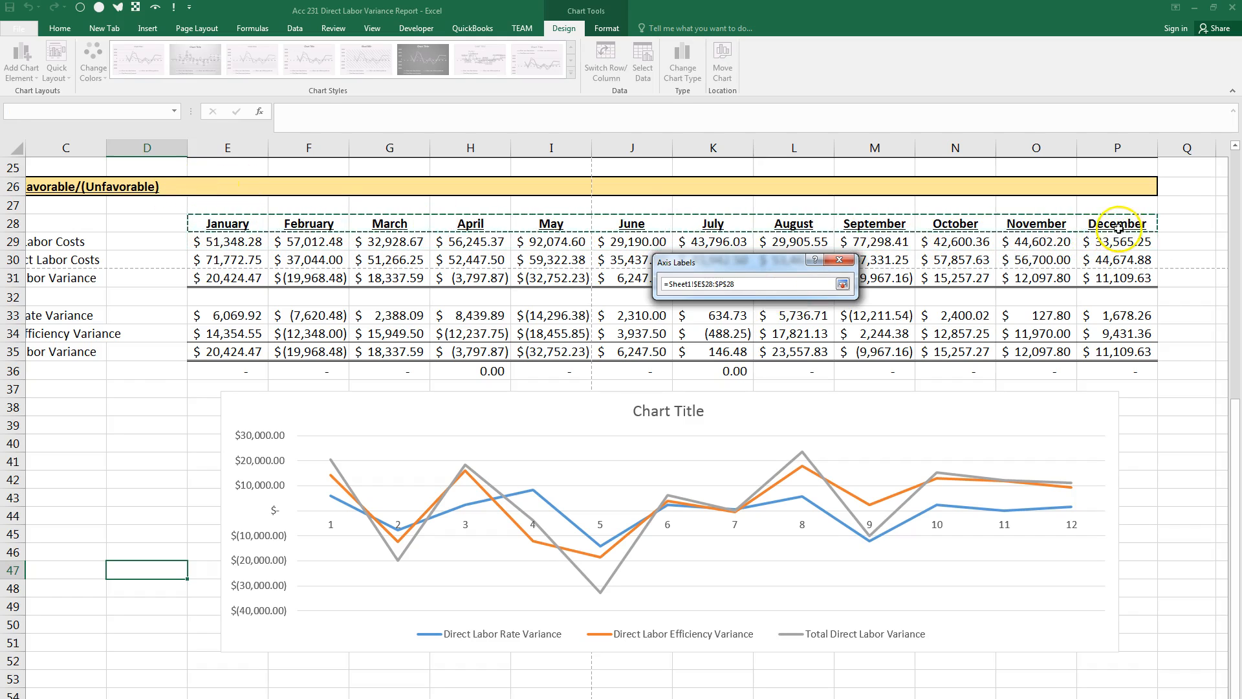
click(843, 284)
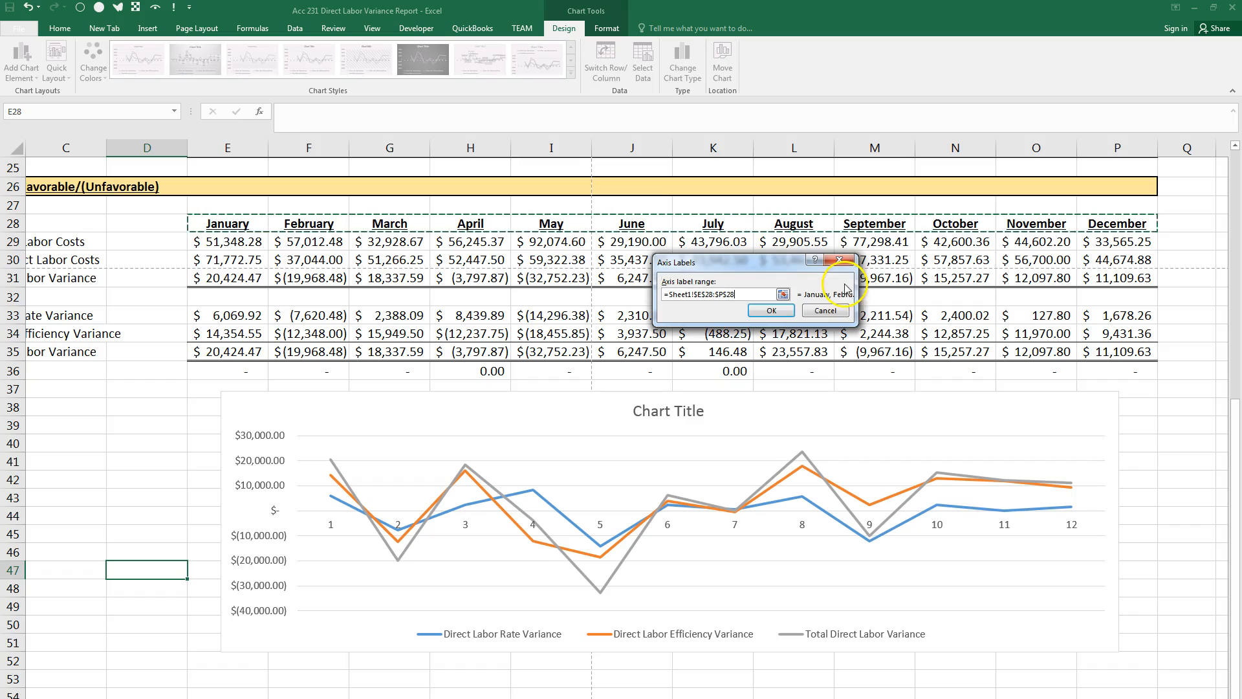
click(769, 310)
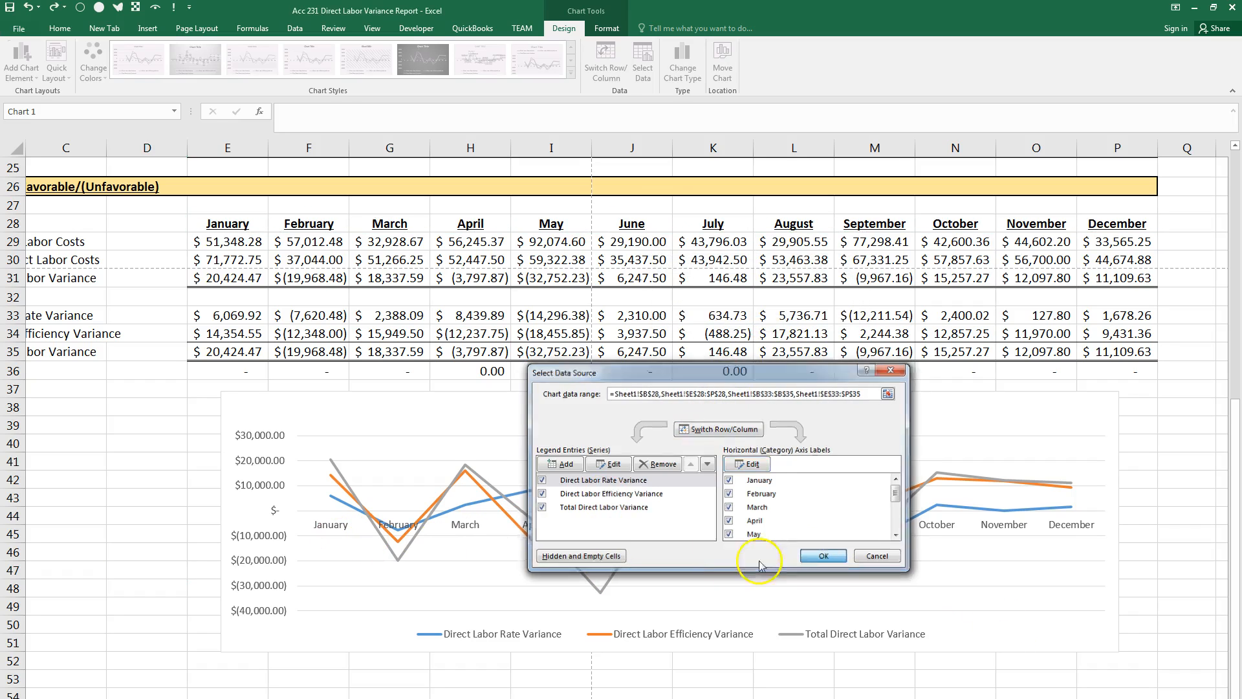
key(Return)
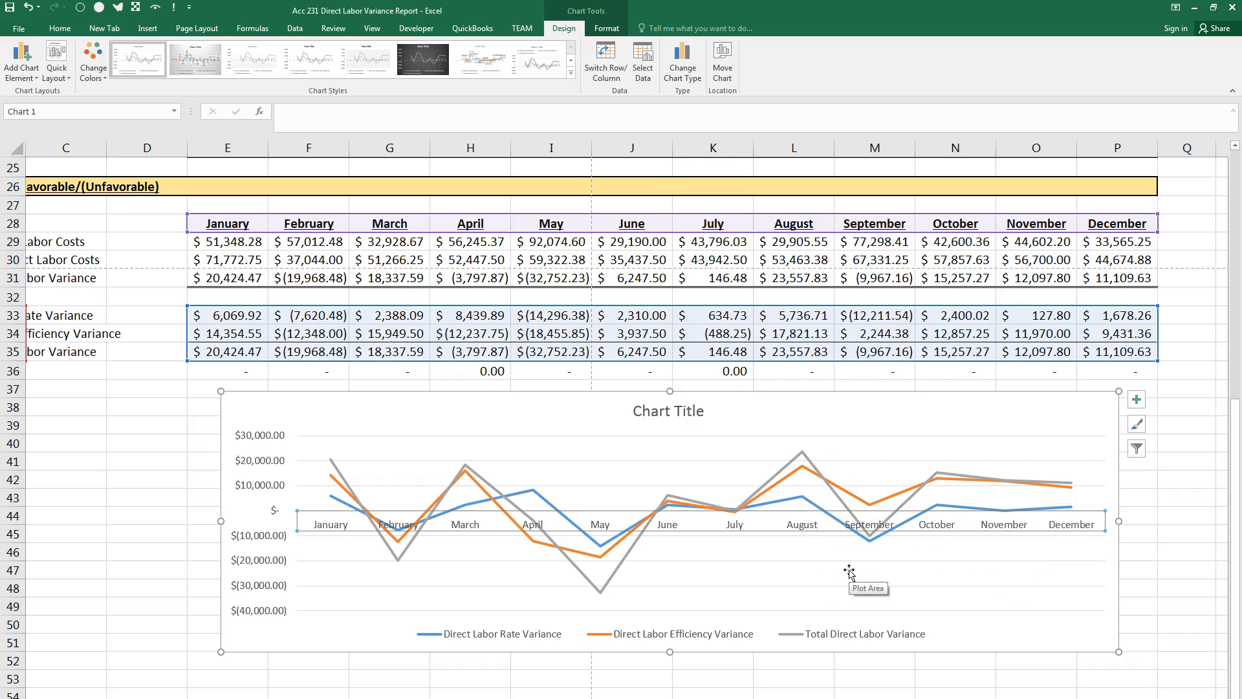
Link the chart title to the report title in cell A1 with the formula =Sheet1!$A$1
click(687, 411)
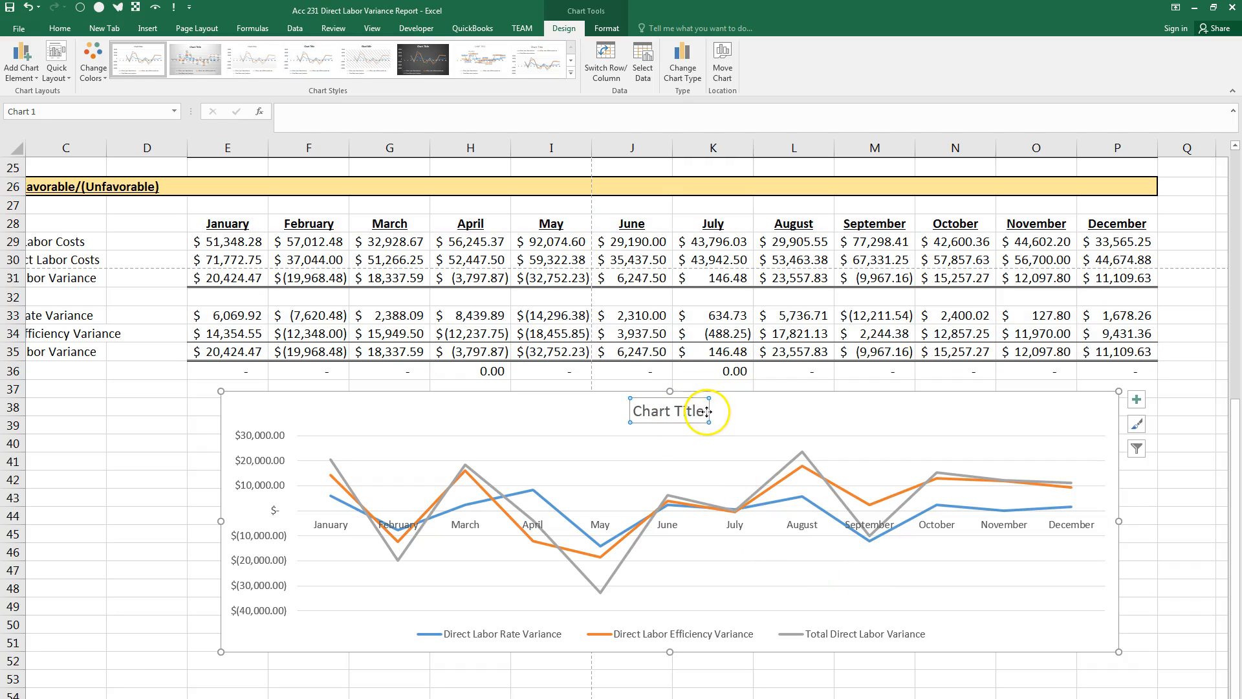
click(292, 110)
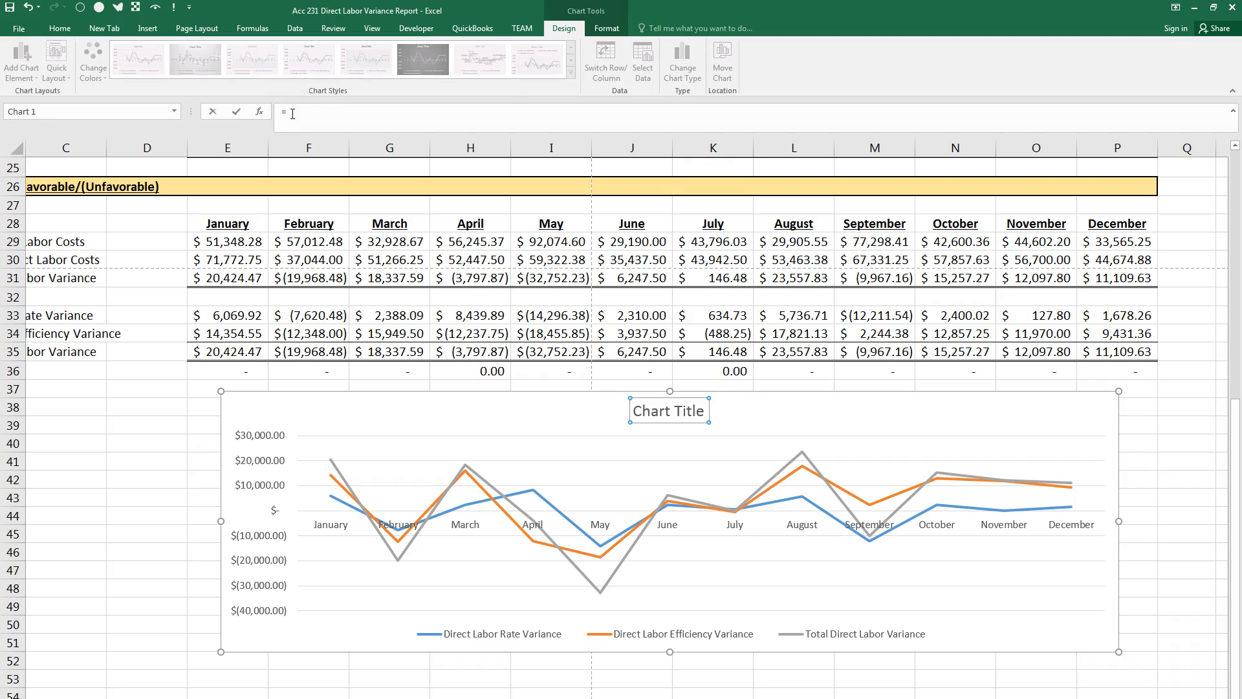
drag(1236, 457, 1236, 208)
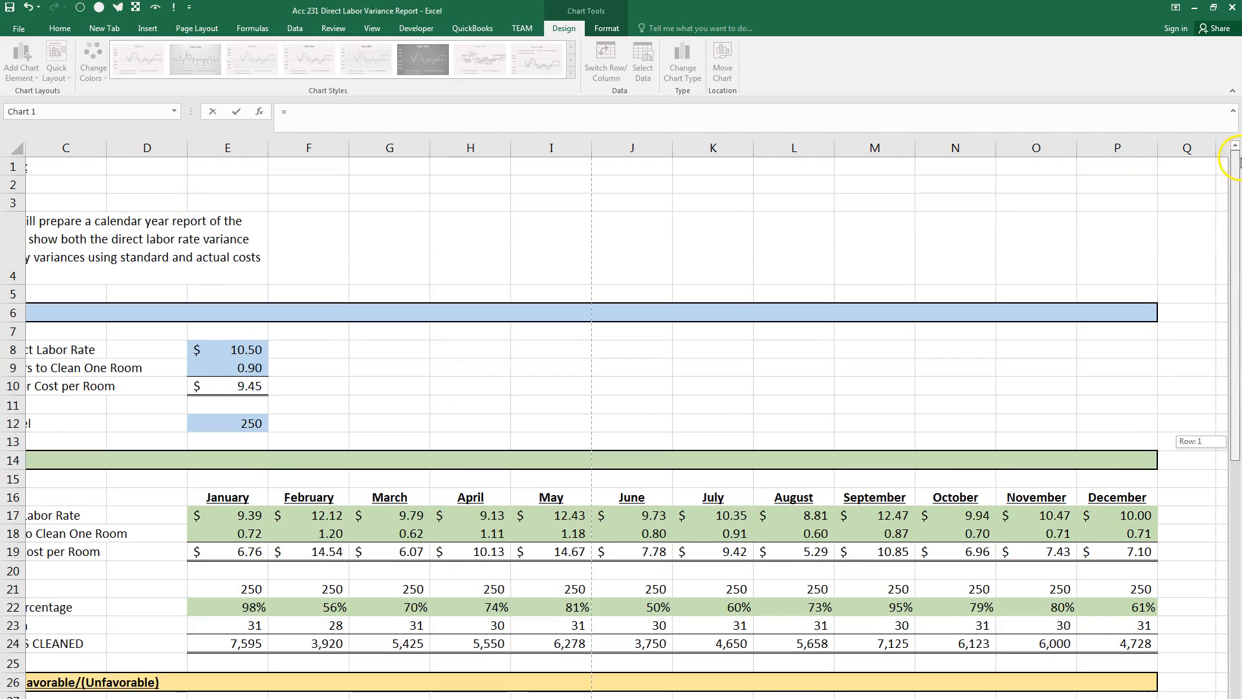
scroll(150, 295, left, 2)
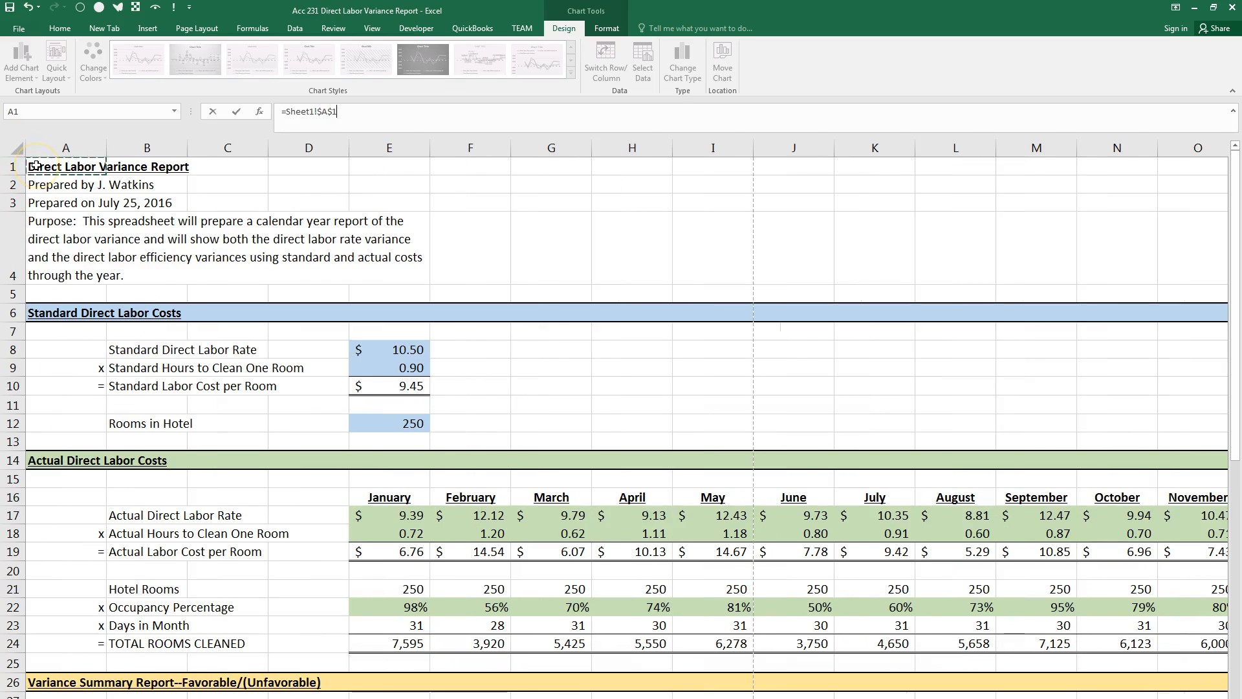
key(Return)
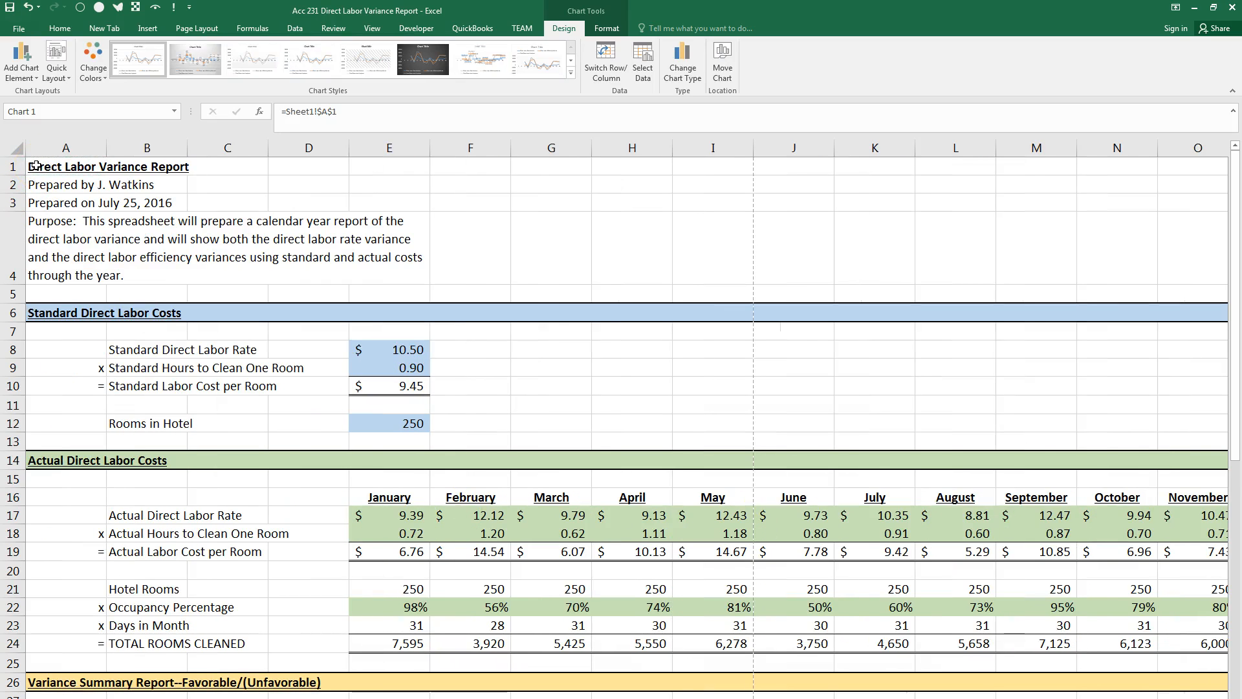
scroll(250, 277, down, 5)
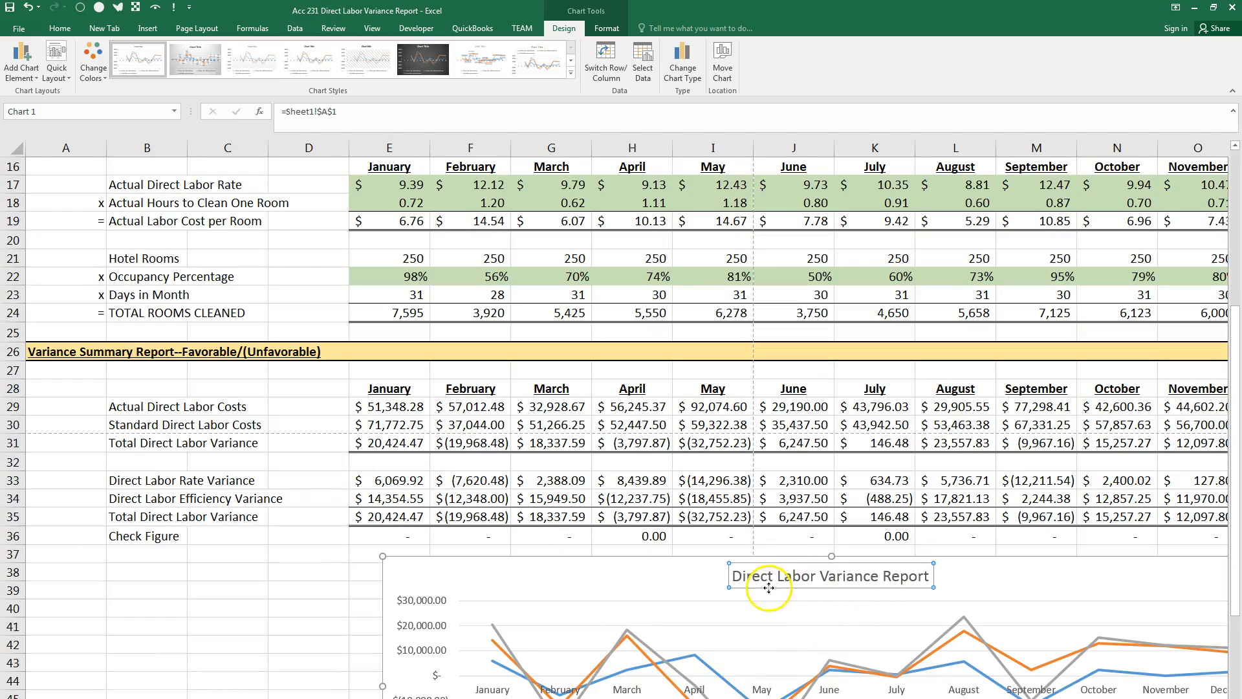
Change the report title in A1 to "Direct Labor Variance Report for Year 2016" and check the linked chart title
scroll(691, 508, up, 5)
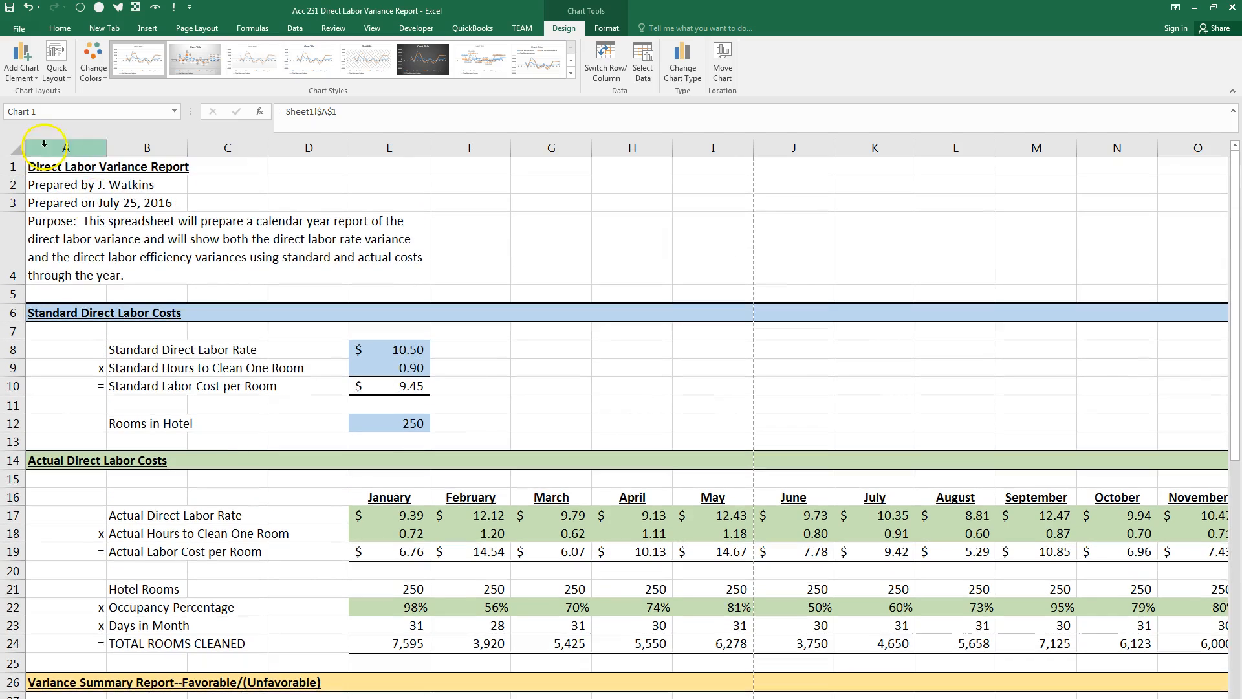
click(35, 167)
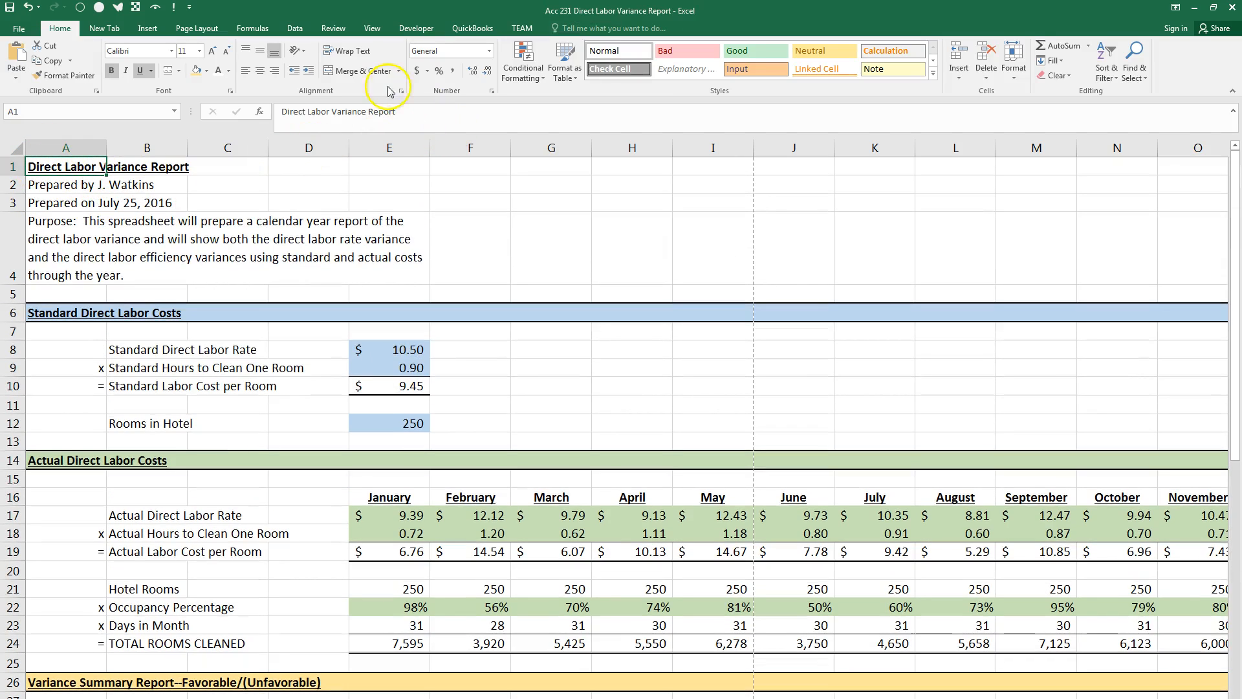
click(422, 114)
text(for Year 2016)
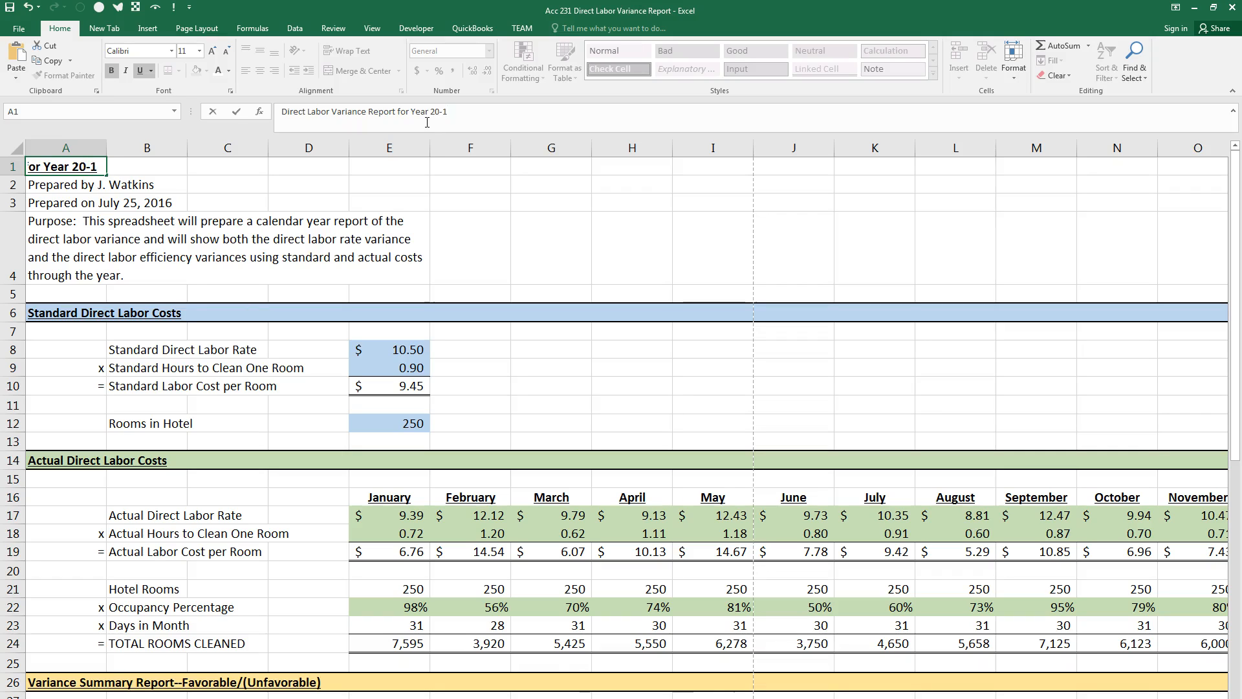
key(Return)
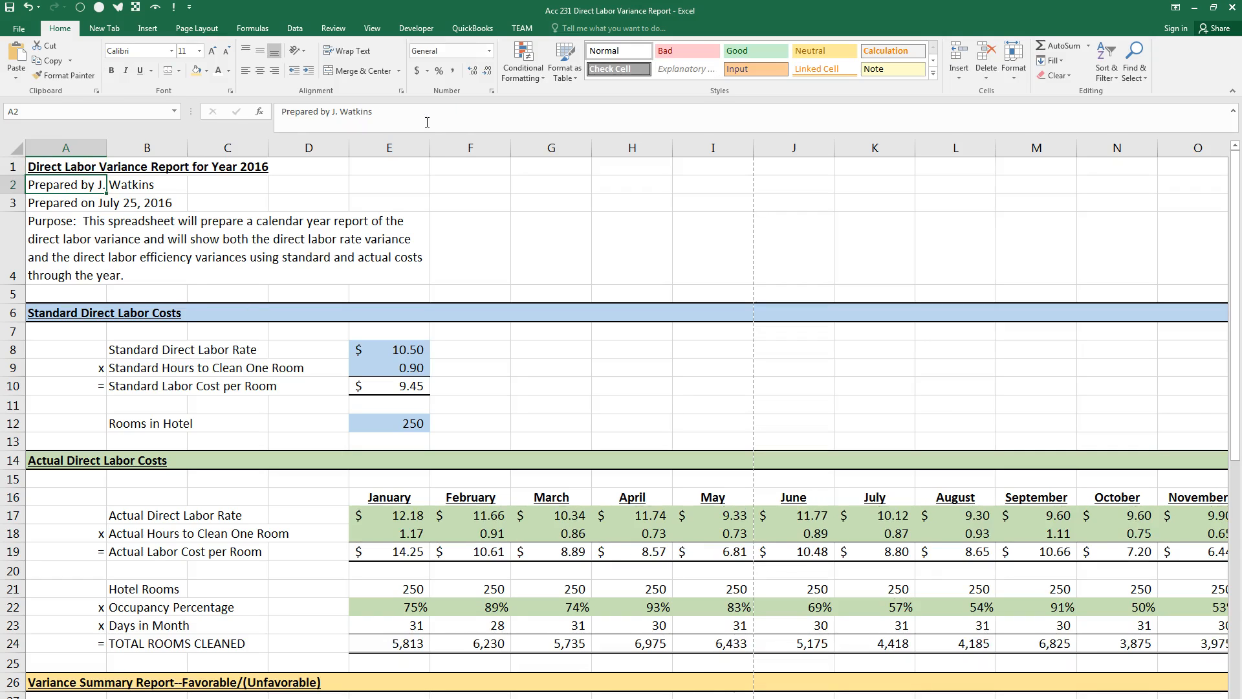
scroll(818, 458, down, 7)
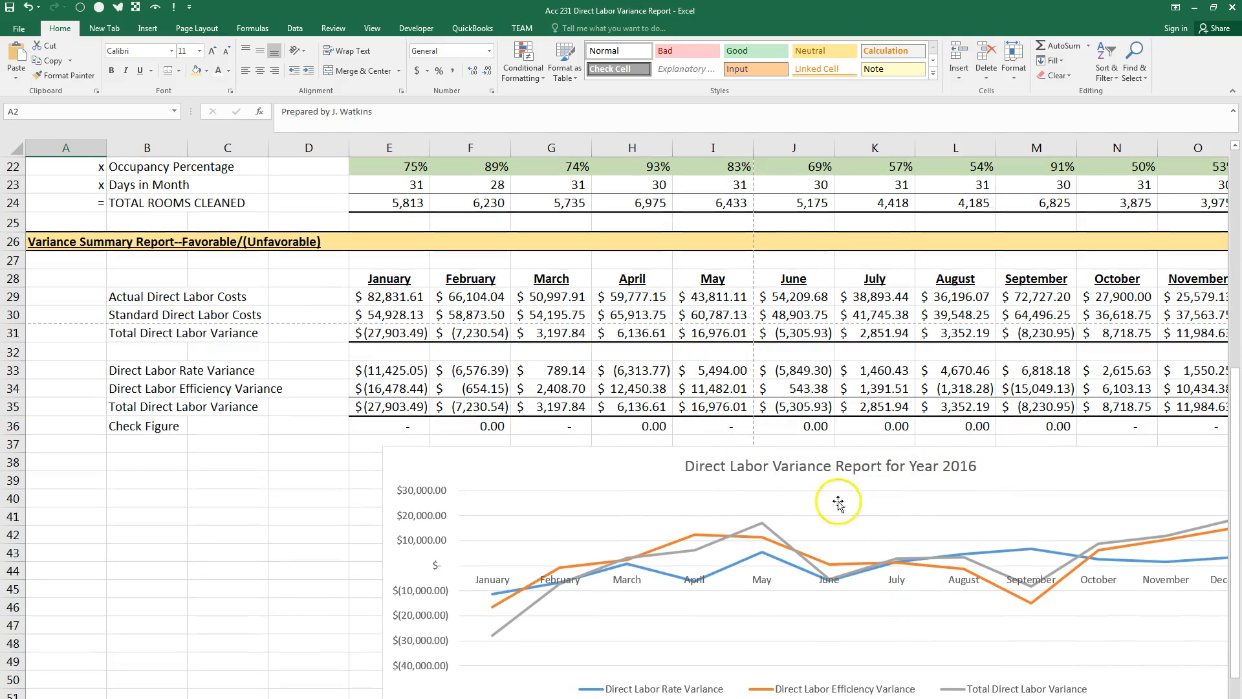
Shorten the report title in A1 to "Direct Labor Variance Report" and check the linked chart title
scroll(712, 511, up, 7)
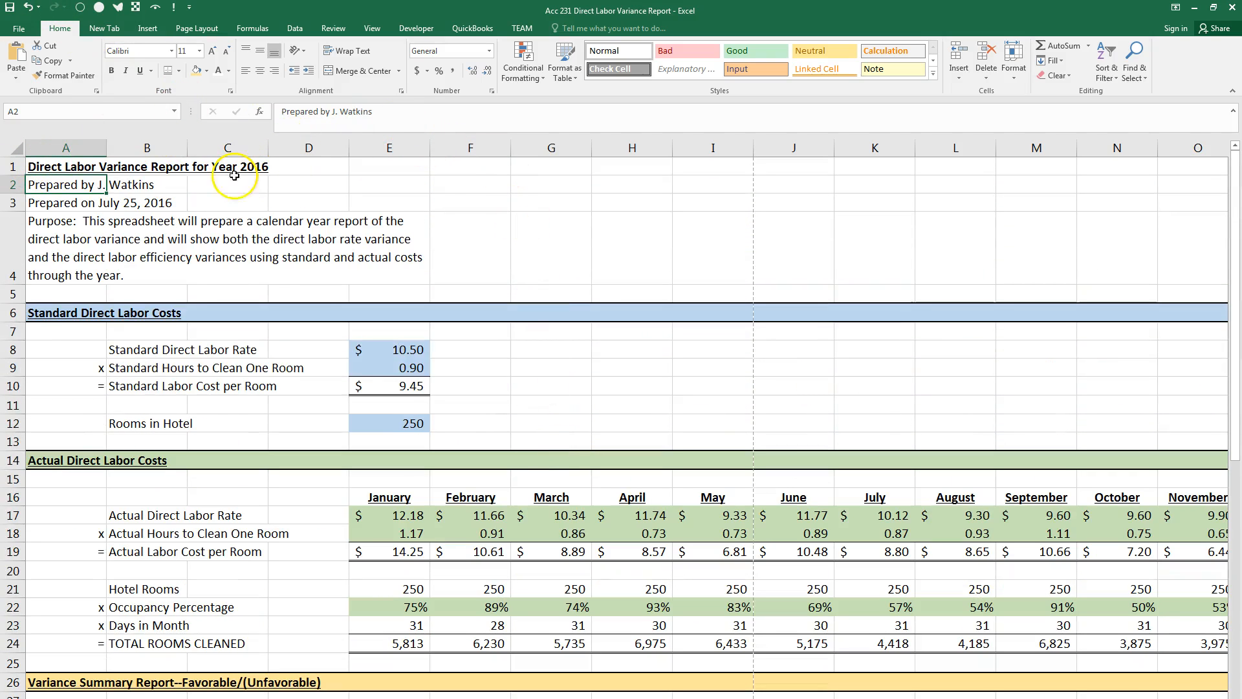
click(43, 169)
drag(449, 111, 407, 111)
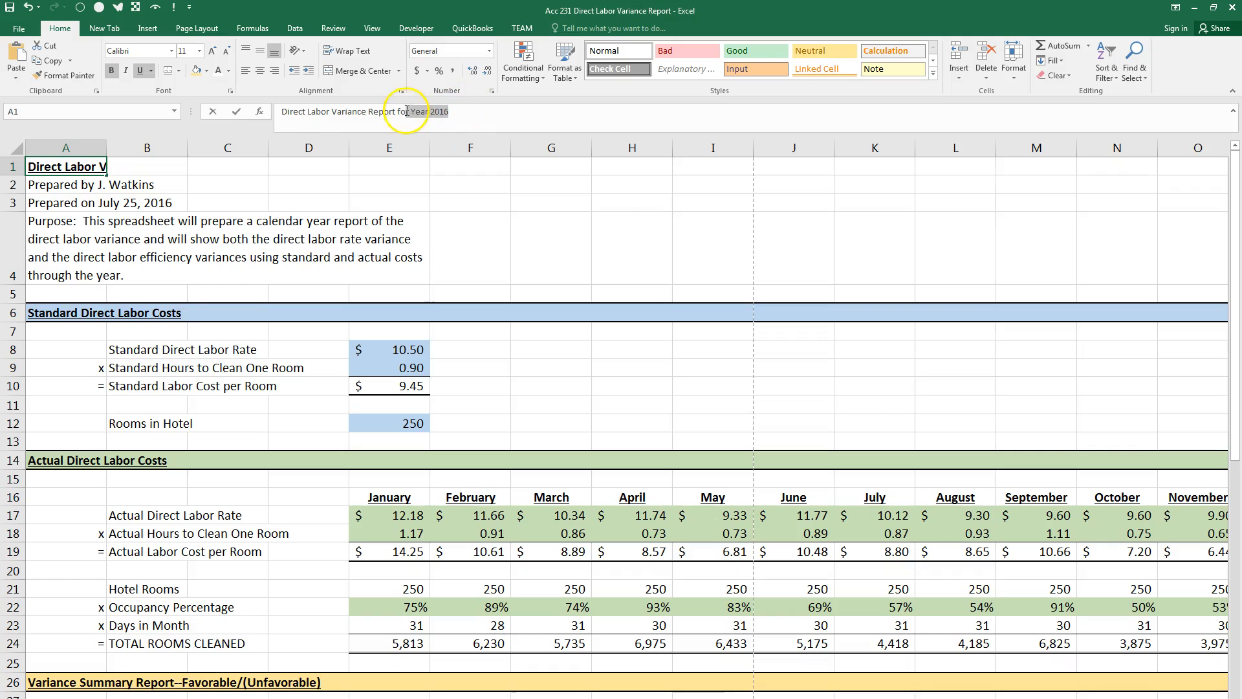
key(BackSpace)
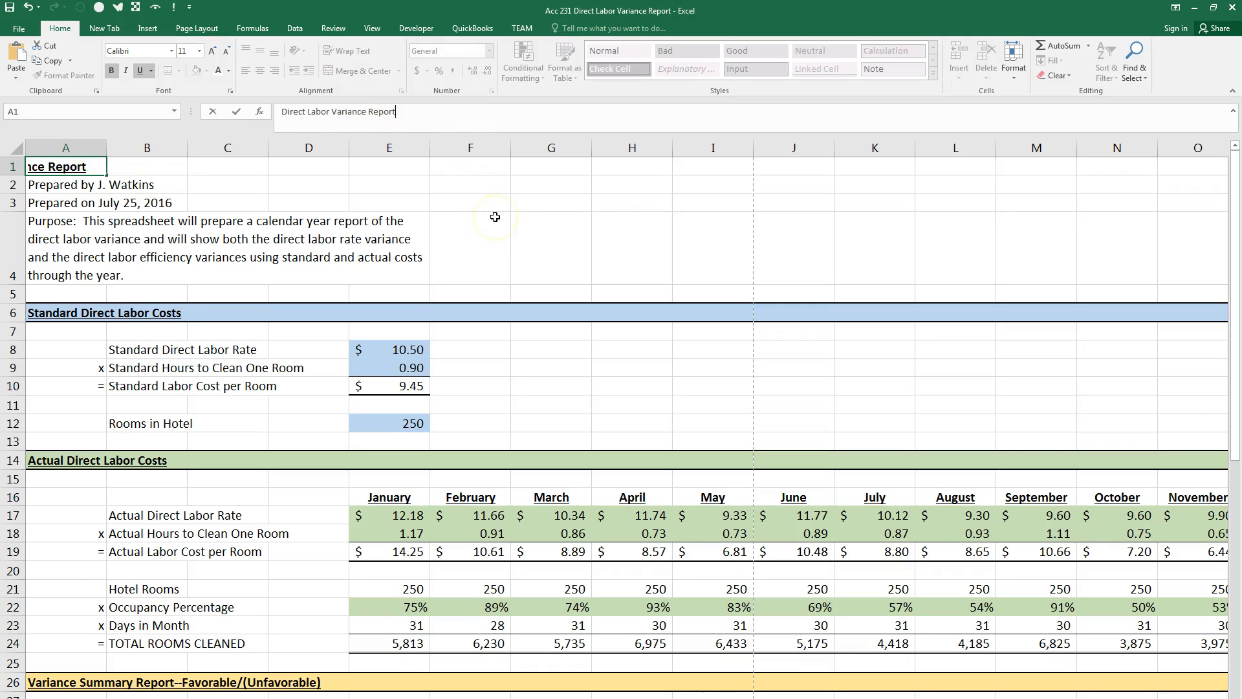
key(Return)
scroll(495, 216, down, 8)
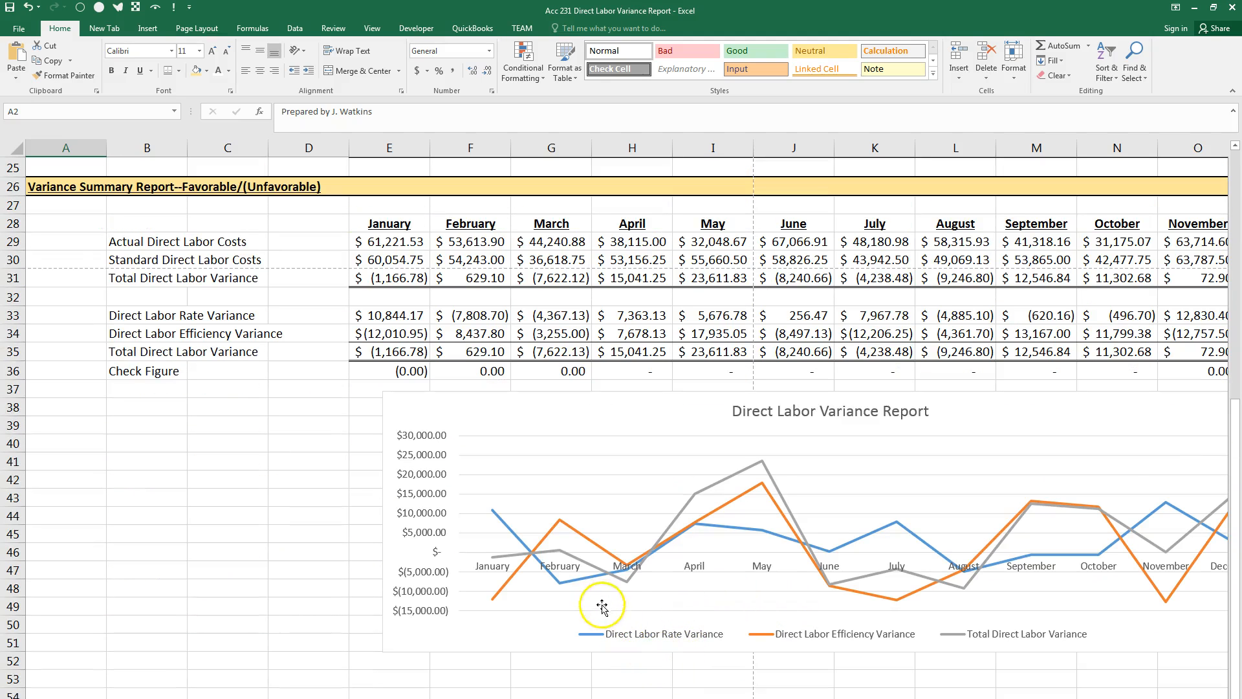
Preview the printed report to check which months fit on the first page, and return to the worksheet
click(19, 29)
click(33, 186)
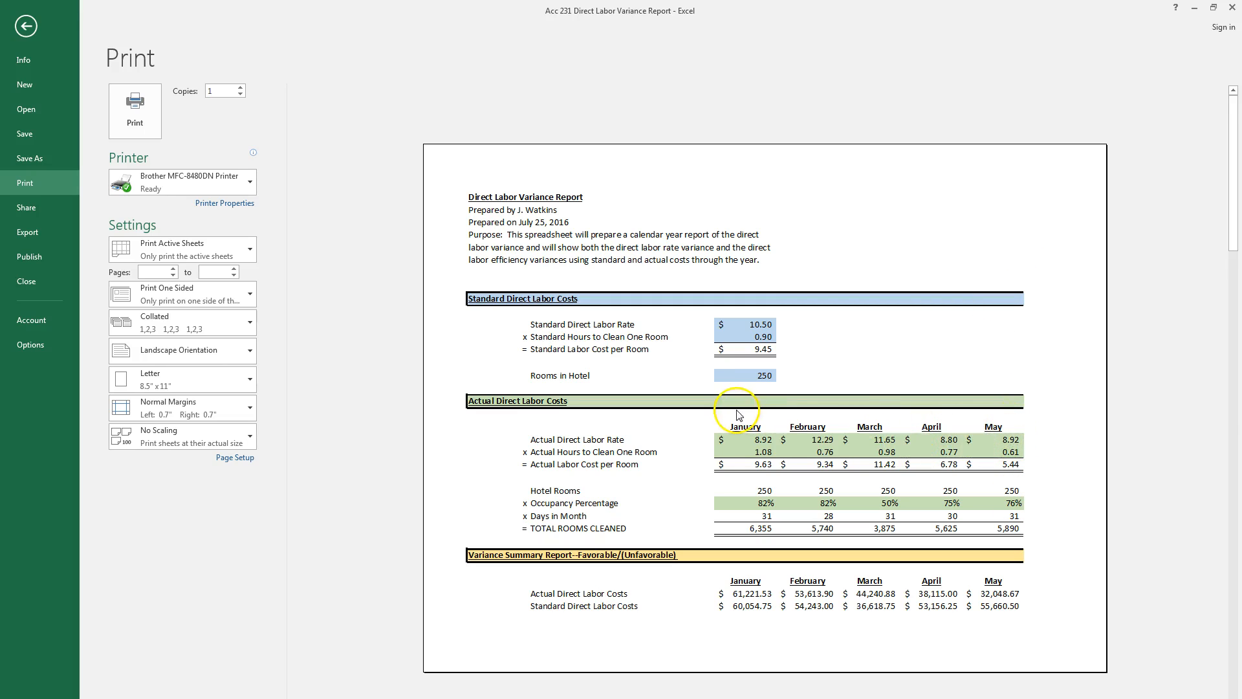
click(27, 15)
Narrow column A so that the columns through June fit on the first printed page
scroll(180, 369, up, 4)
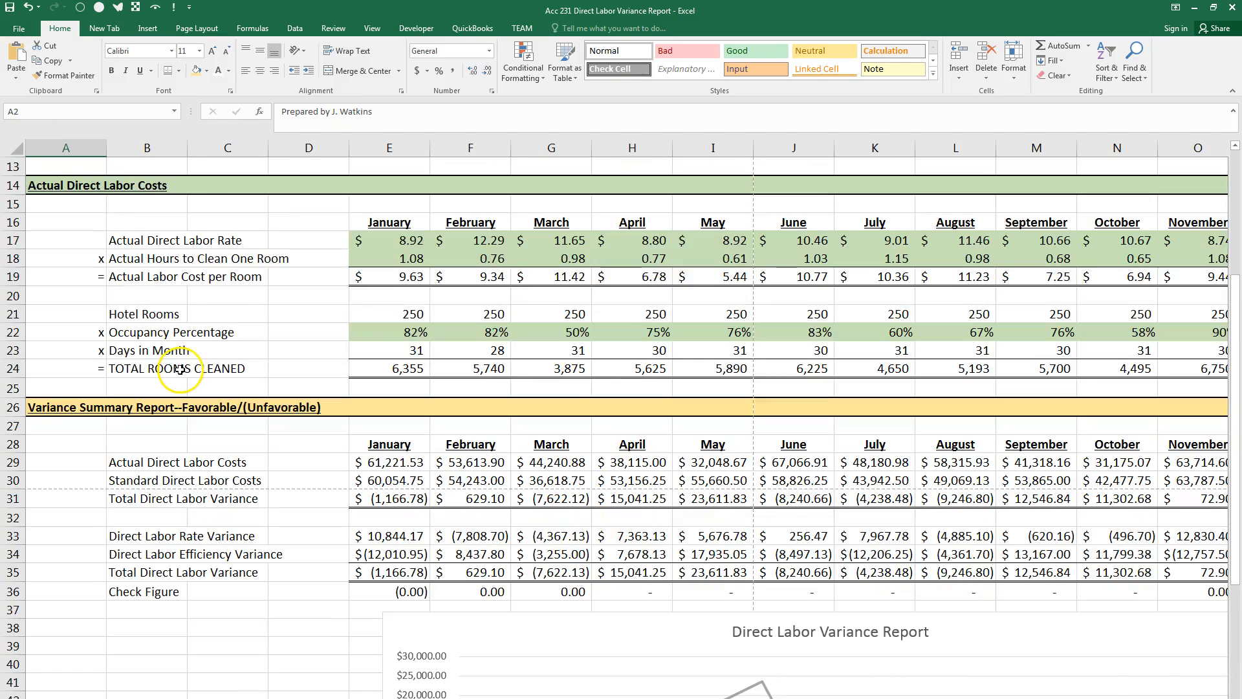
scroll(180, 369, up, 3)
drag(106, 150, 69, 150)
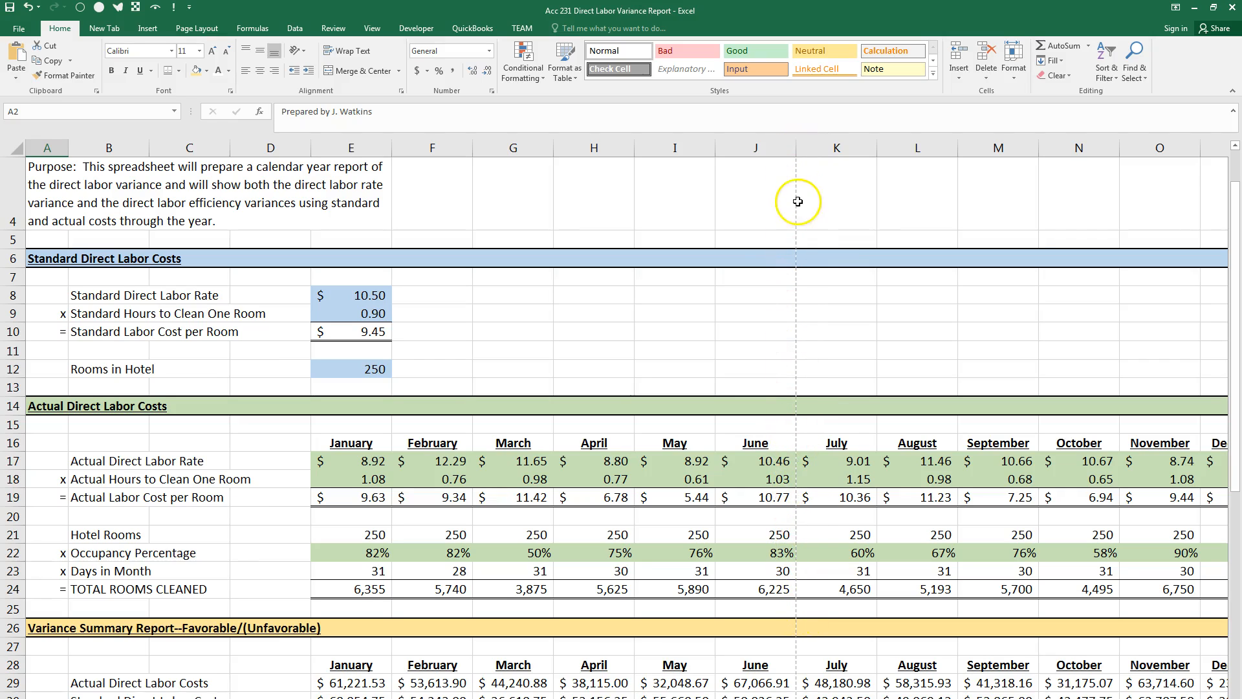
Copy the standard direct labor cost figures in E8:E12 to K8:K12, above the July column
drag(369, 295, 354, 373)
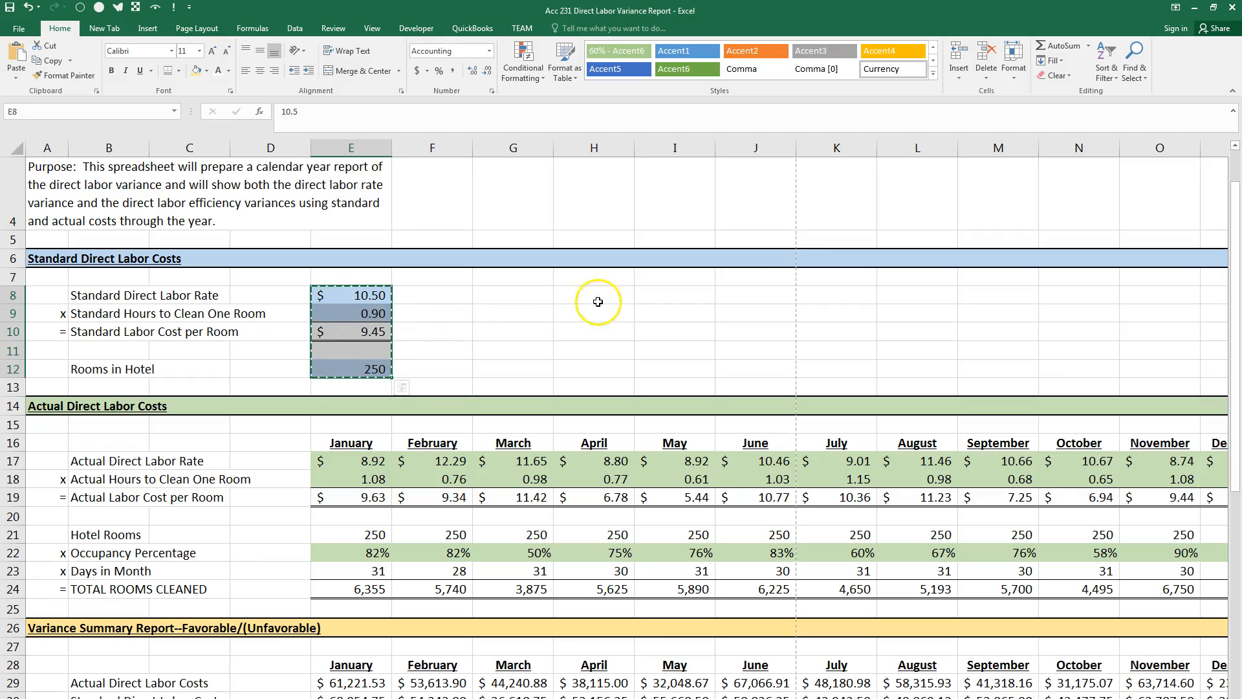
click(838, 295)
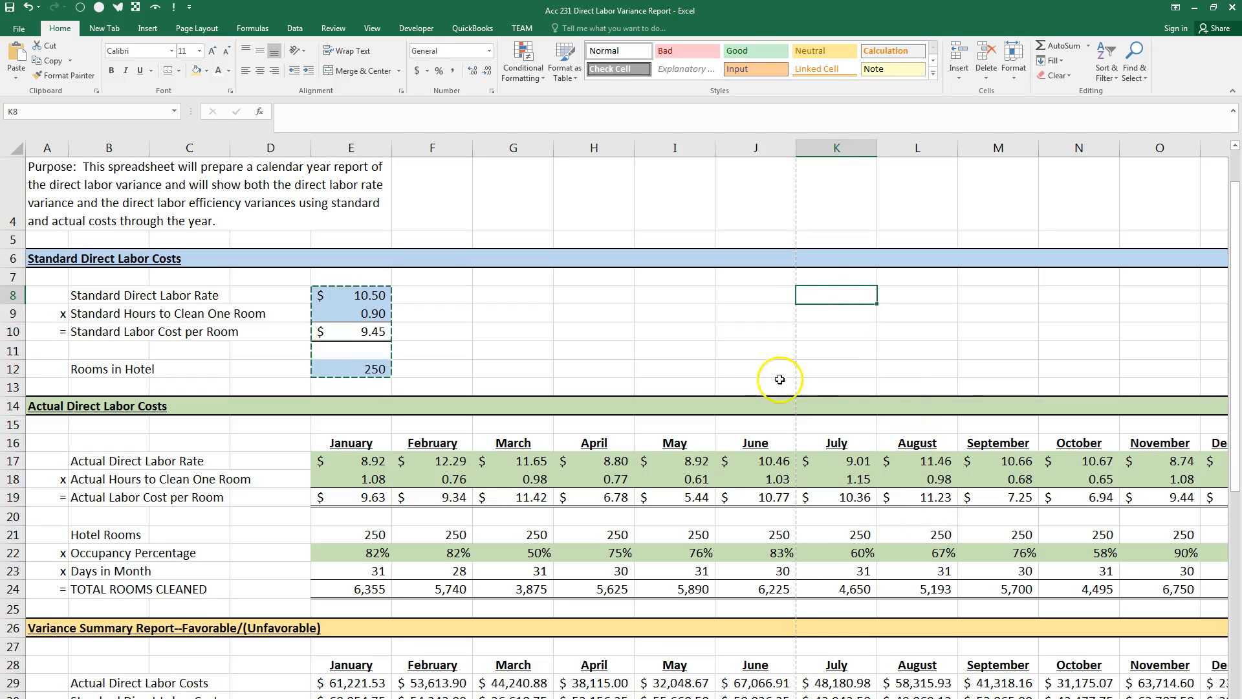
text(10.50 0.90 9.45  250)
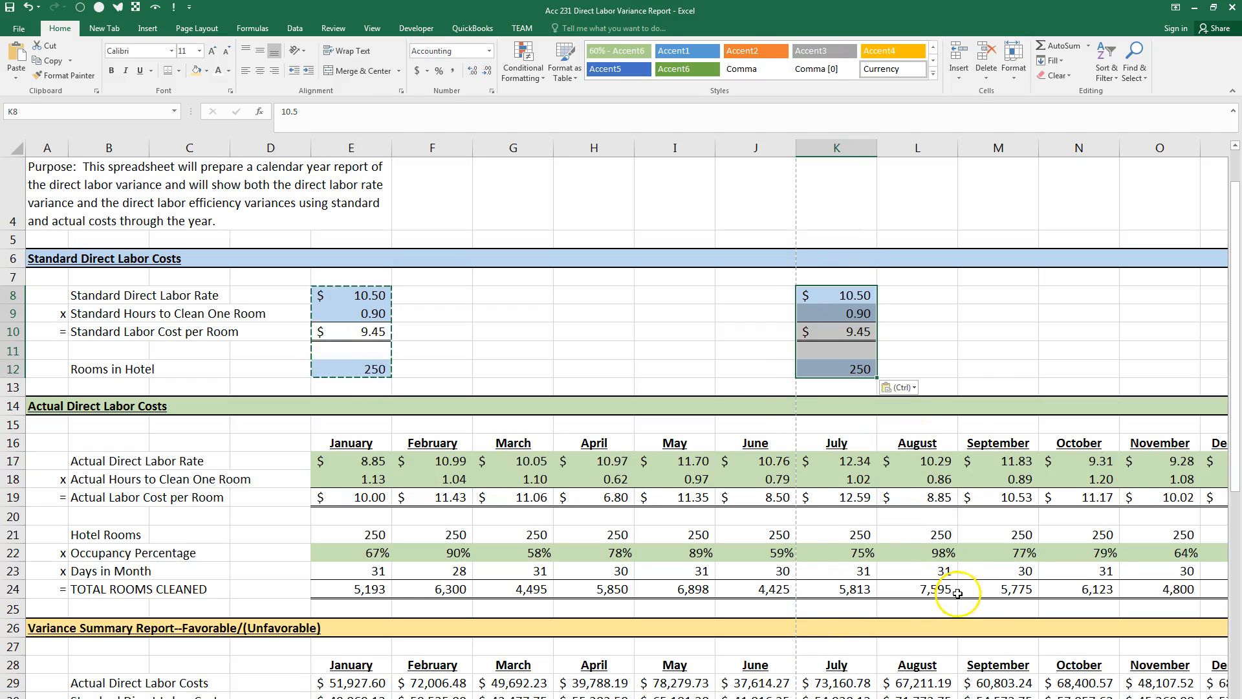
click(974, 385)
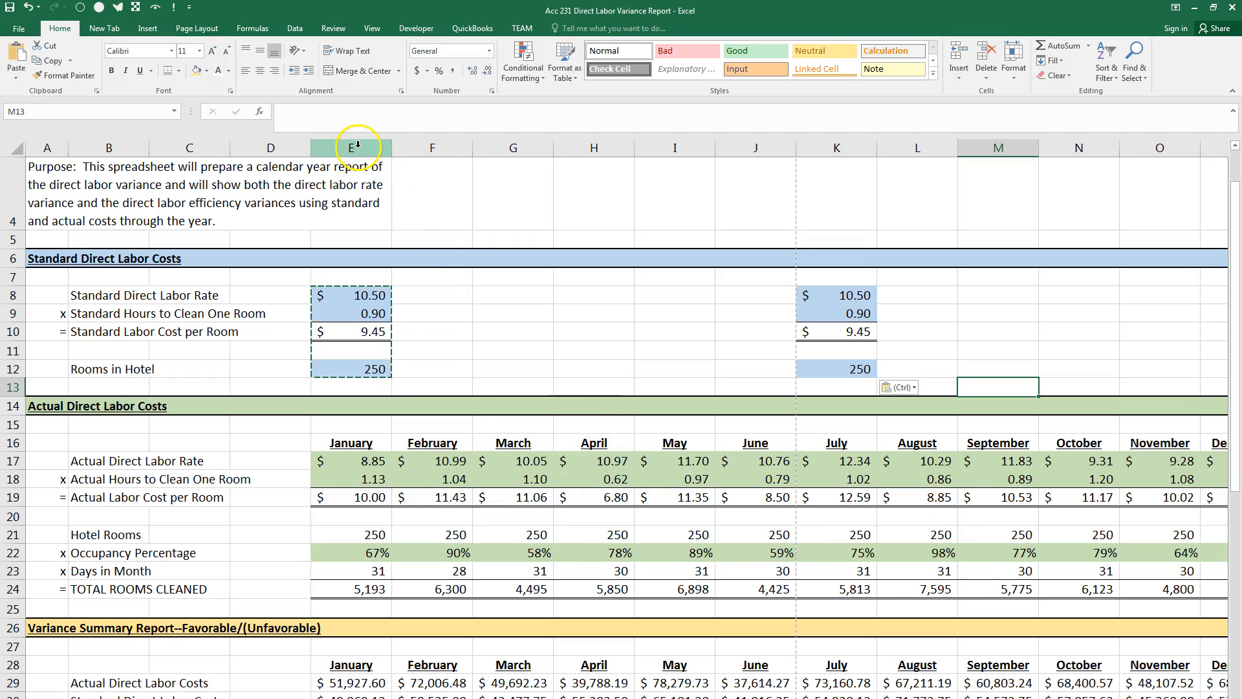
Group the January to June columns E:J into a collapsible outline
drag(358, 145, 751, 163)
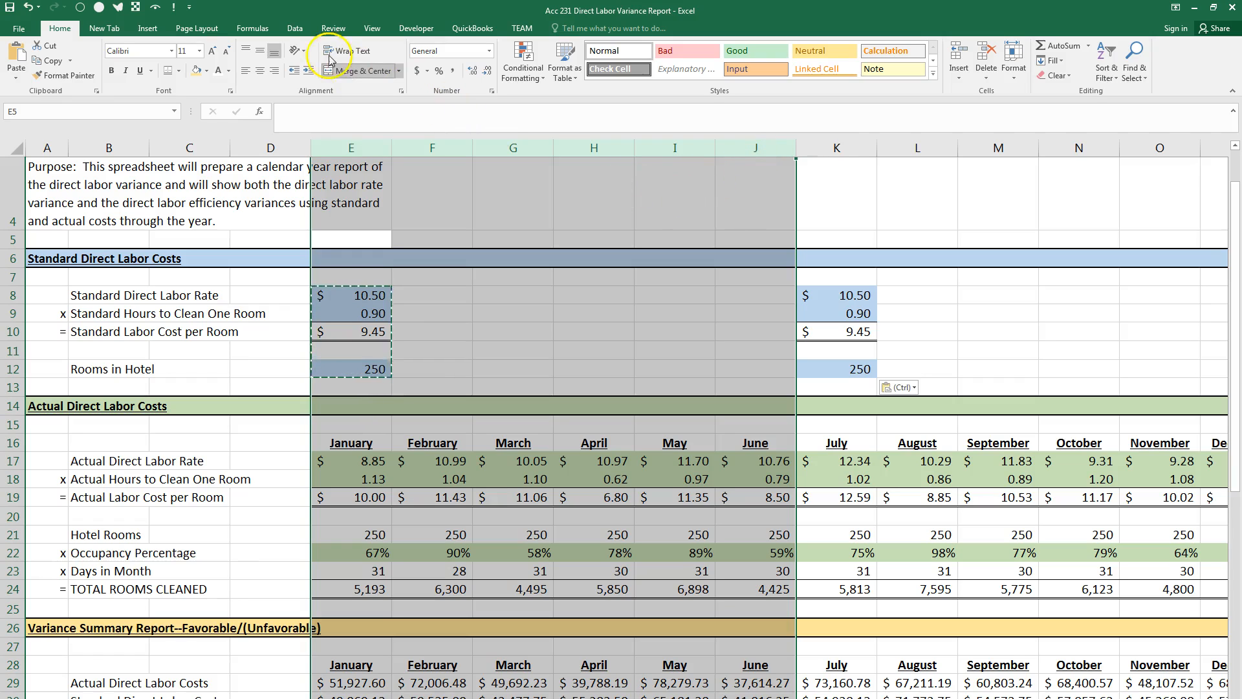
key(Escape)
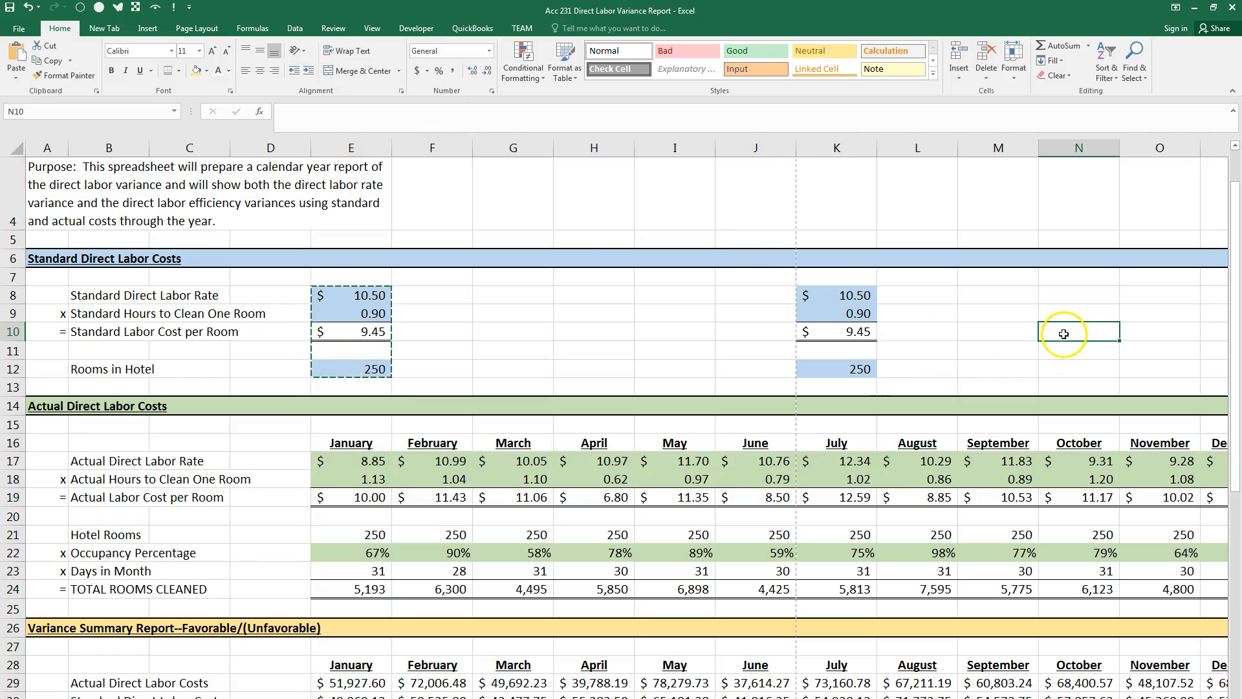
drag(359, 146, 754, 147)
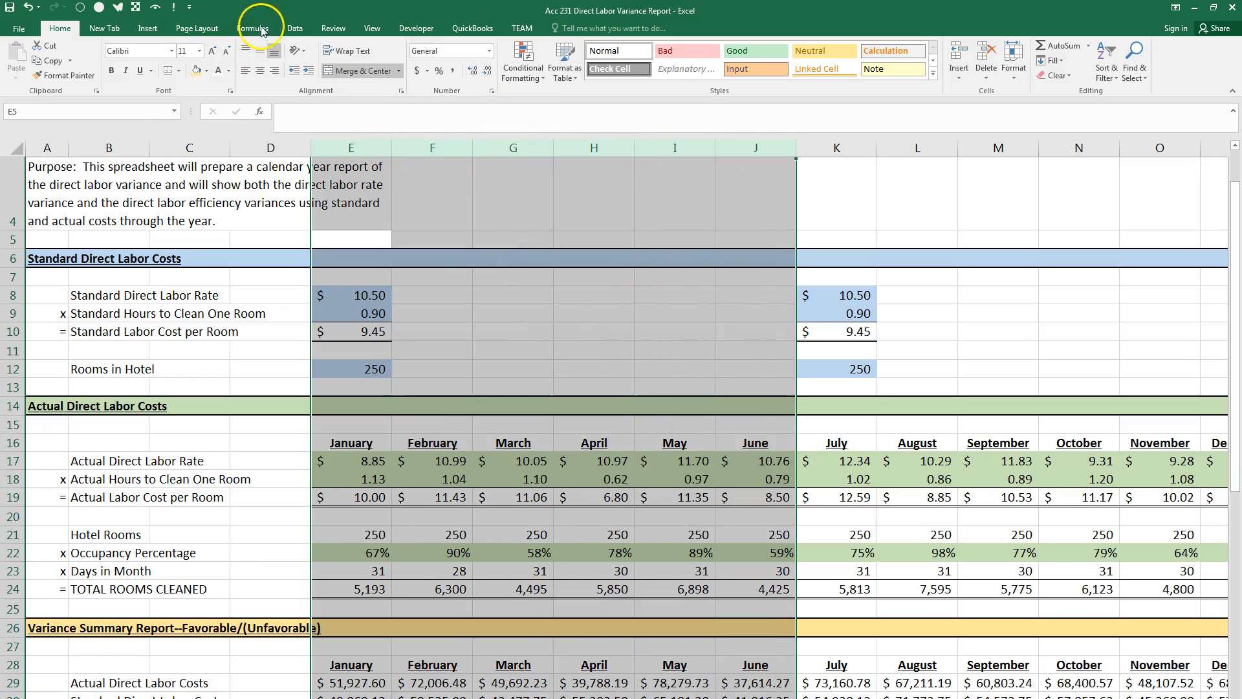
click(295, 29)
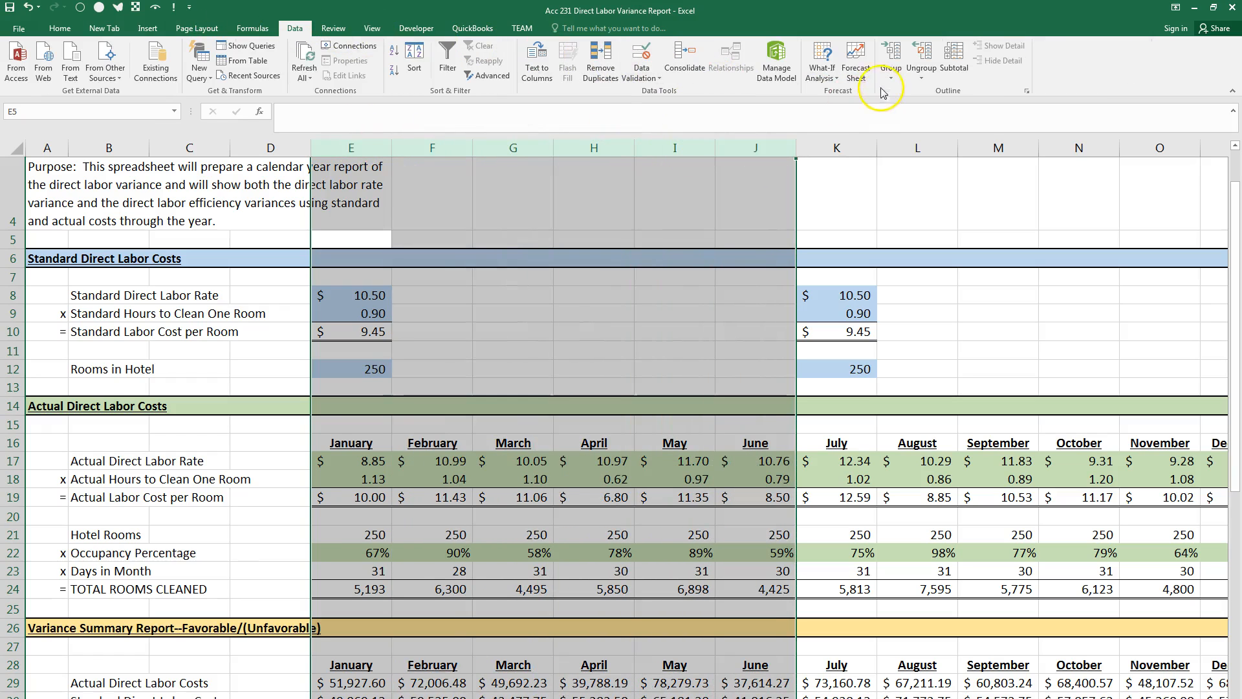
click(892, 68)
click(909, 92)
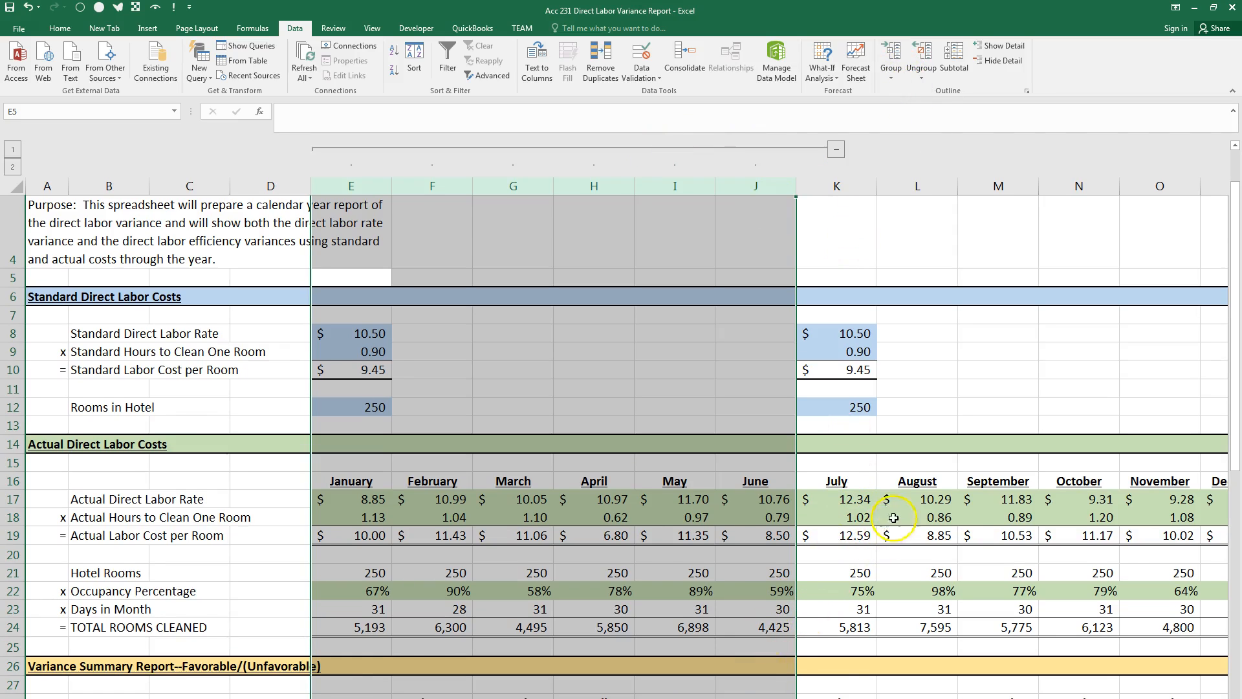
click(917, 481)
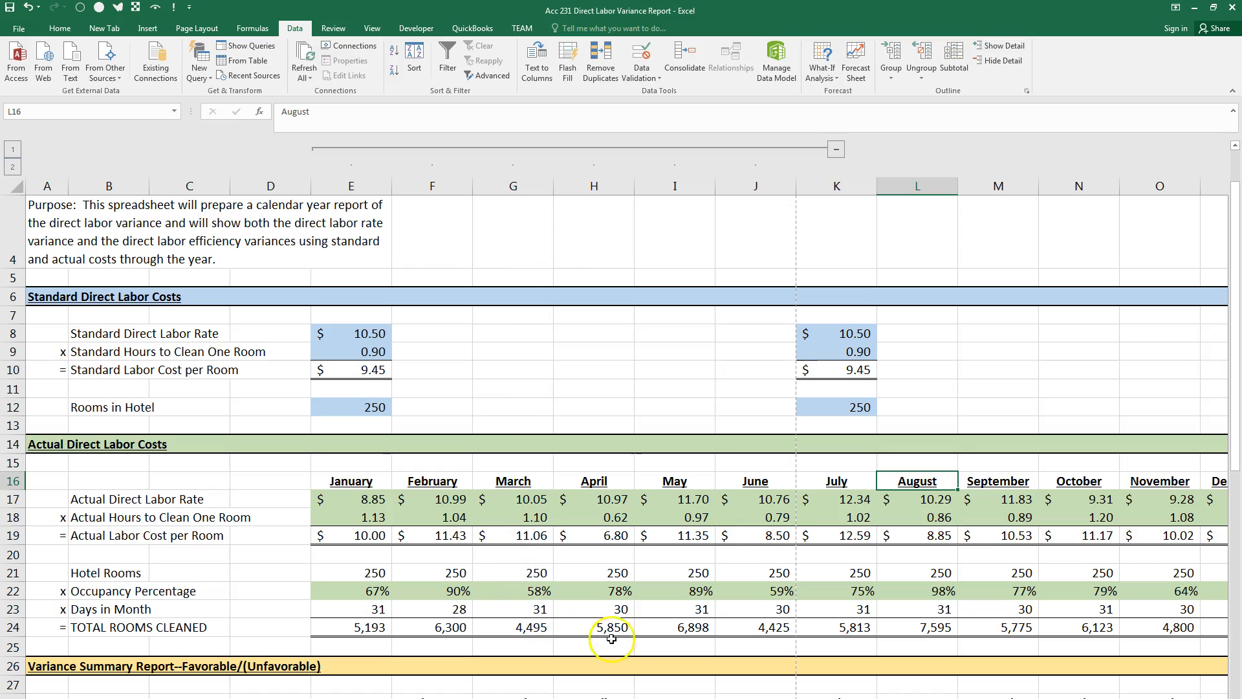
Preview the printout with the January to June columns expanded, checking the first page and the page containing the chart
click(14, 33)
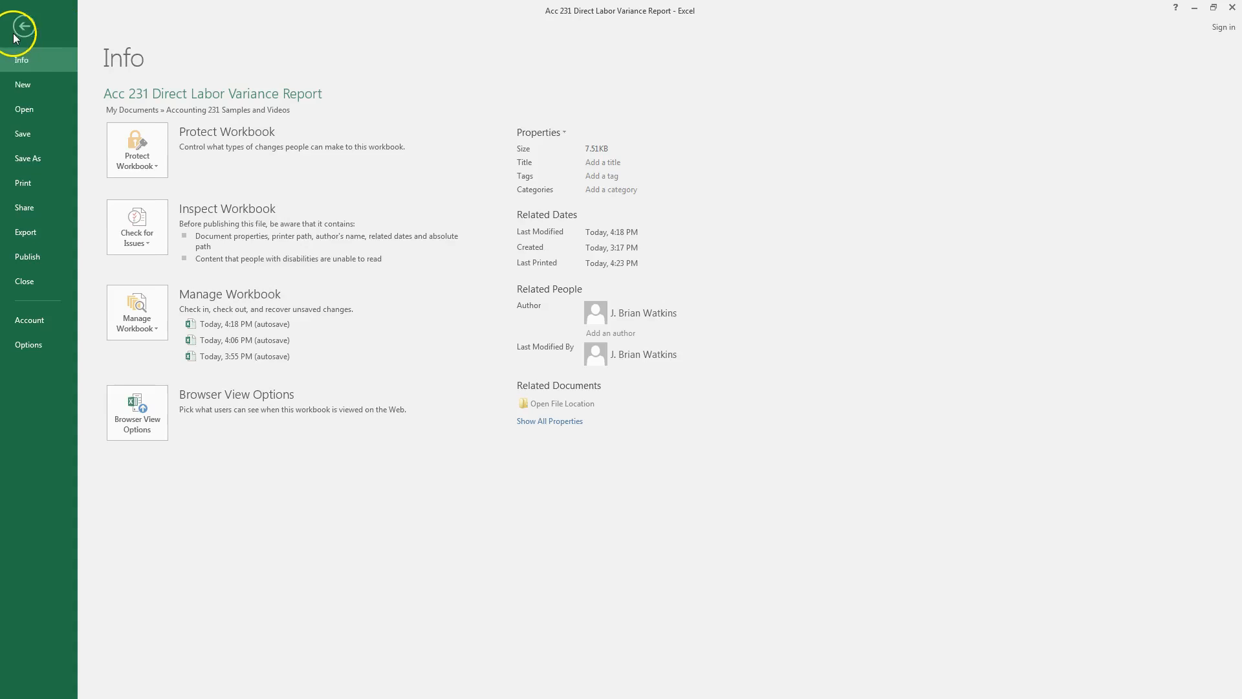
click(34, 188)
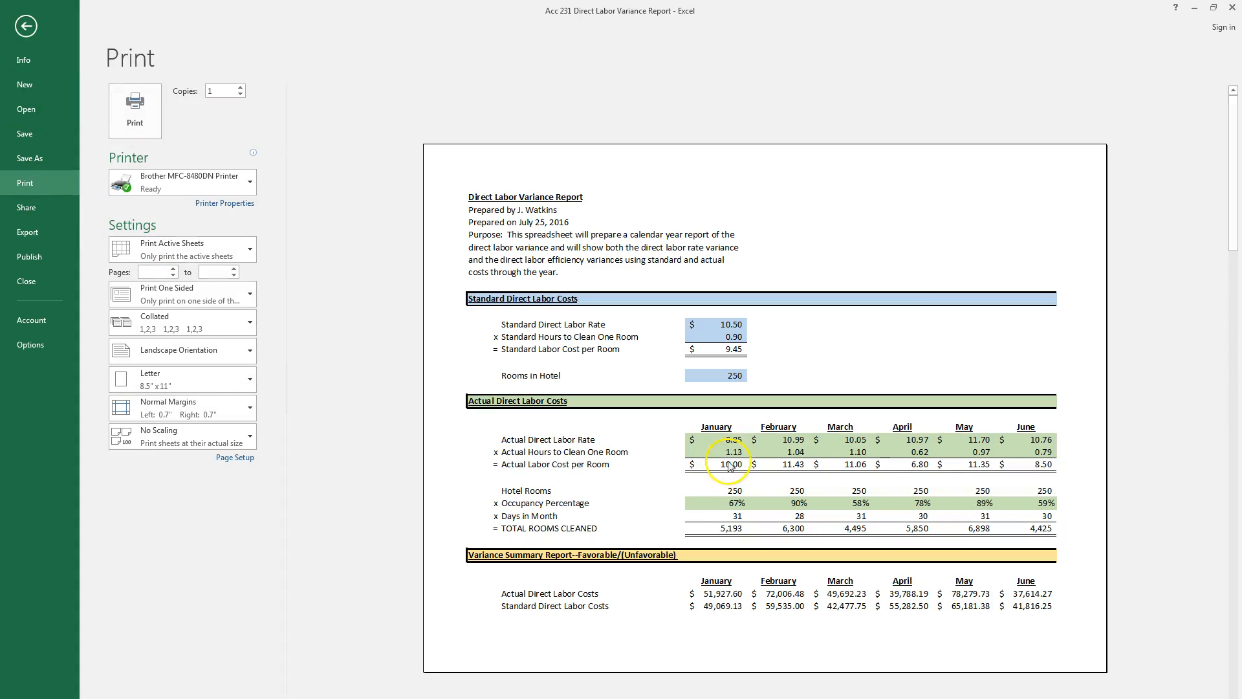
scroll(820, 455, down, 1)
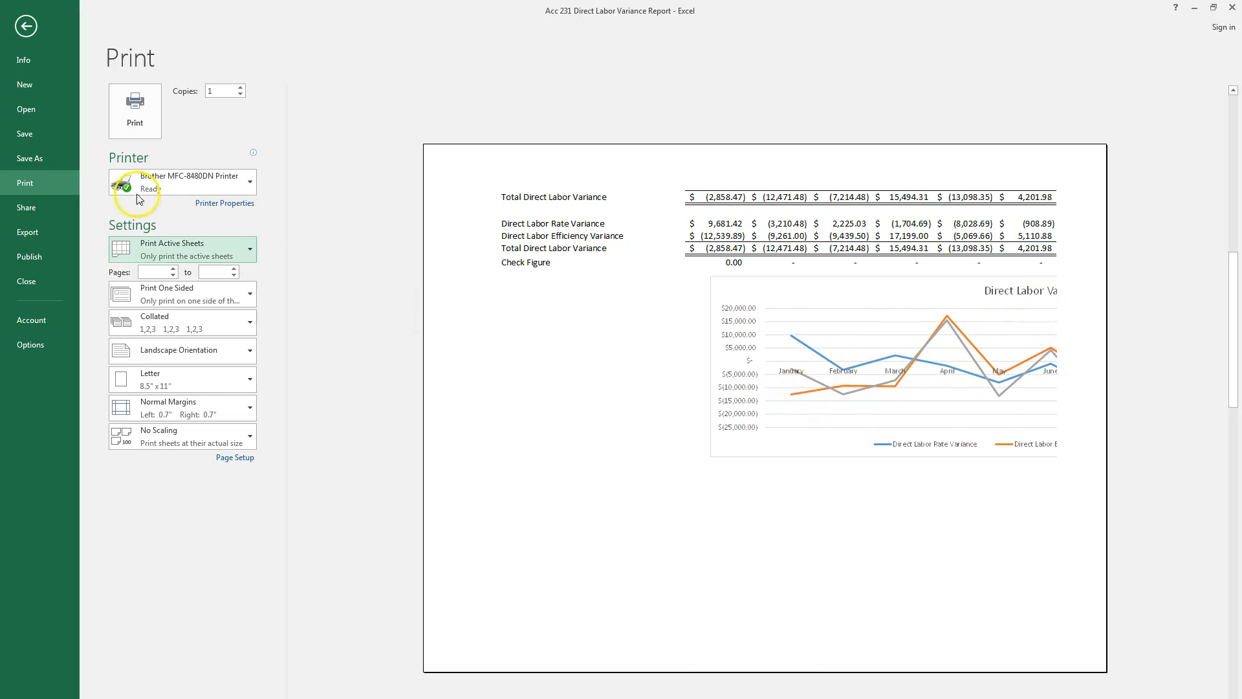
click(26, 27)
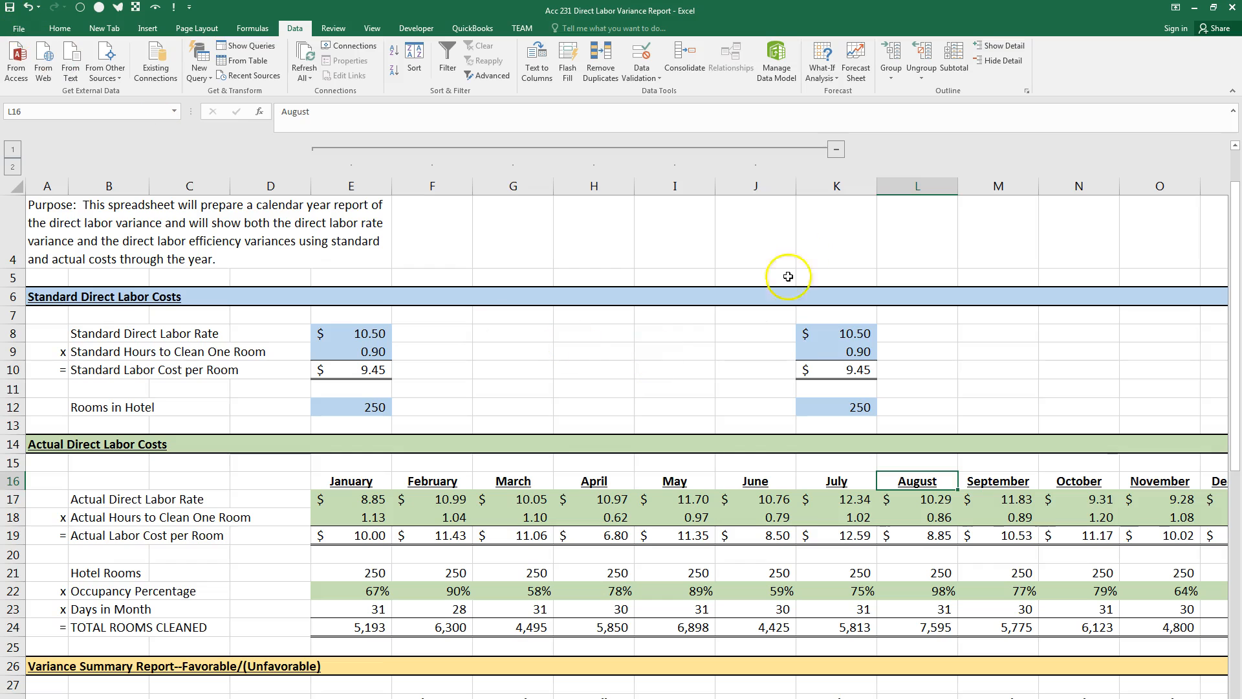
Preview the July to December printout with the January to June column group collapsed, and expand the group again
click(836, 152)
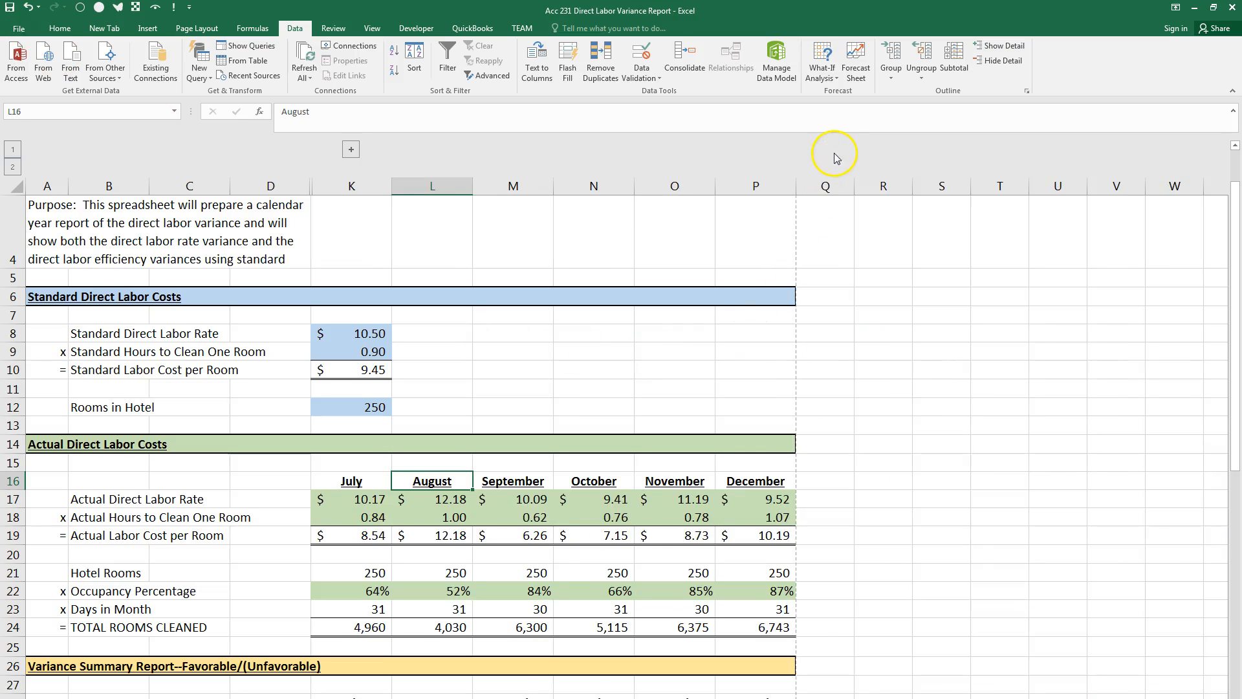
click(19, 28)
click(29, 184)
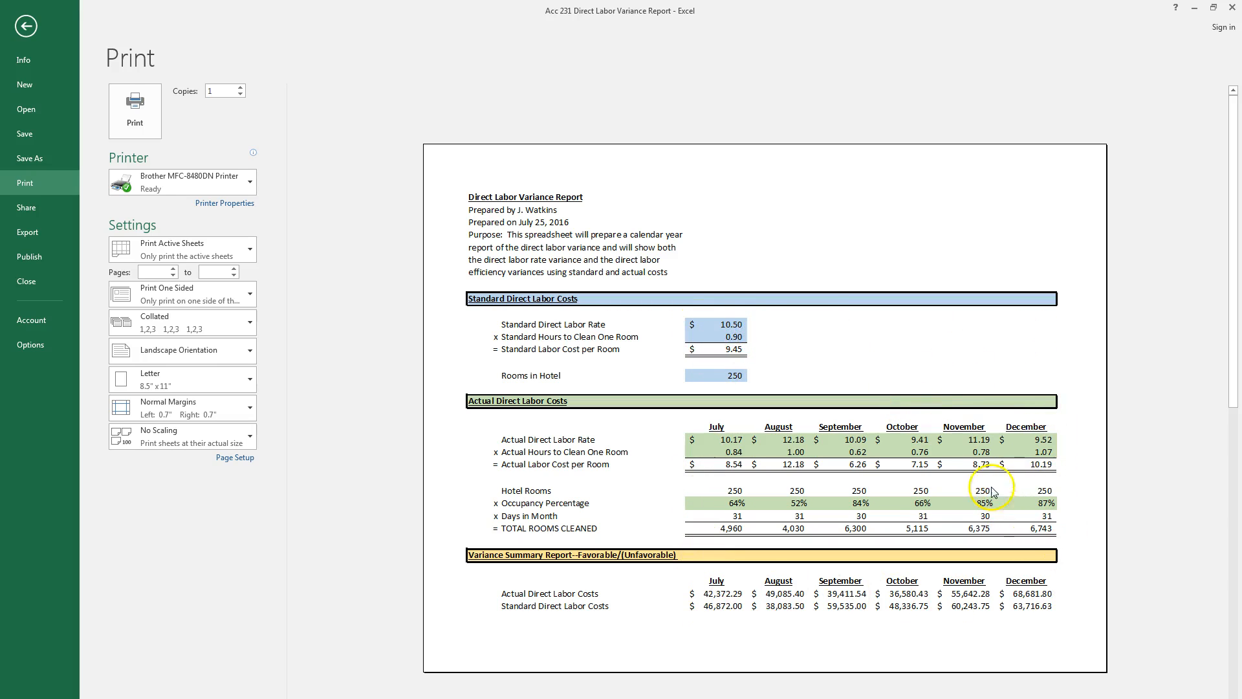
click(26, 29)
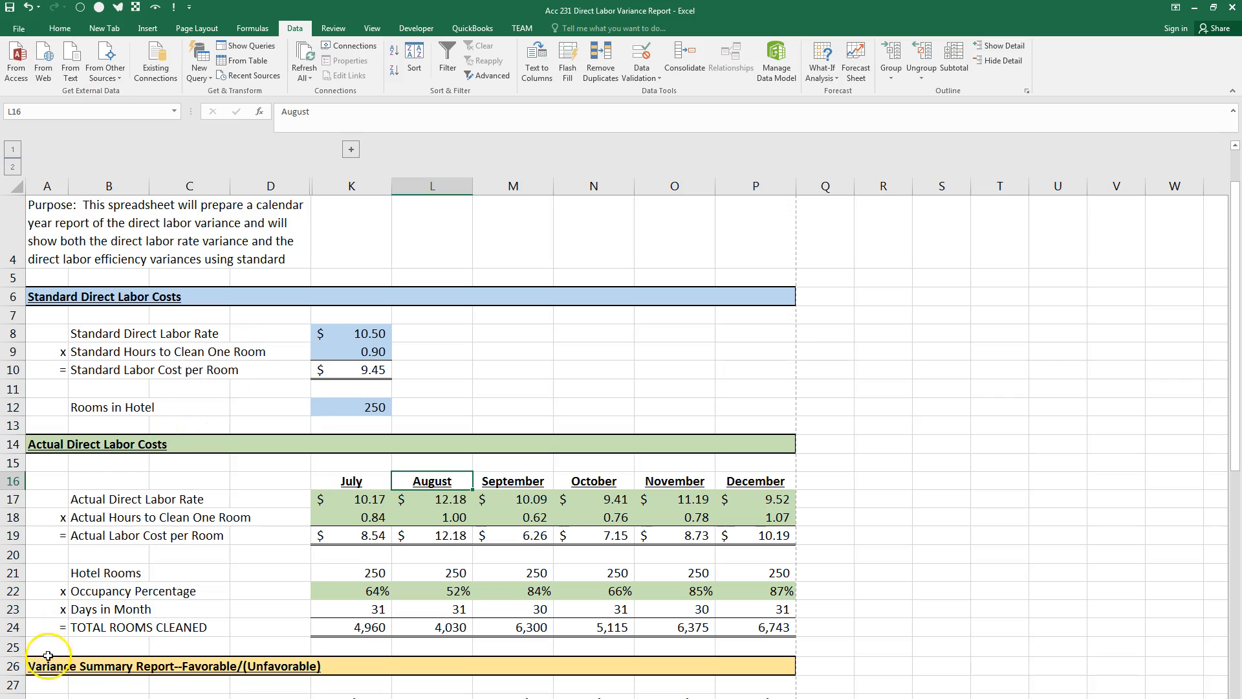
click(351, 149)
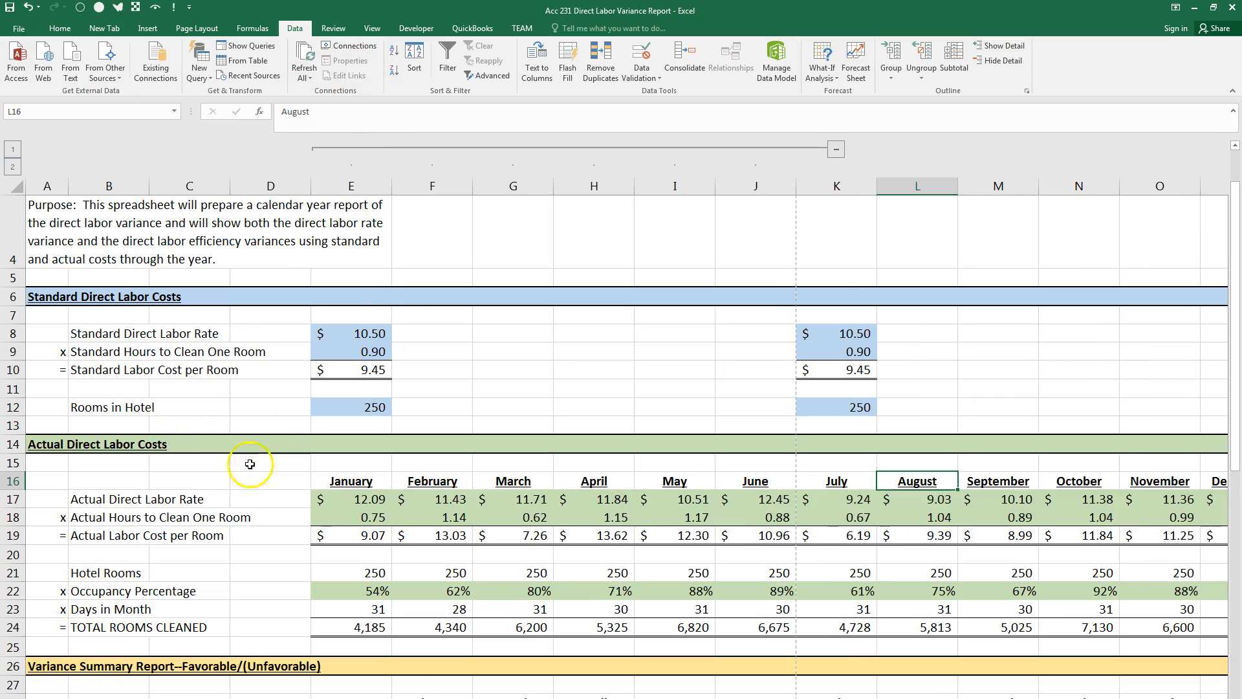
Set heading rows $1:$4 as print titles that repeat at the top of every printed page
click(47, 645)
click(199, 29)
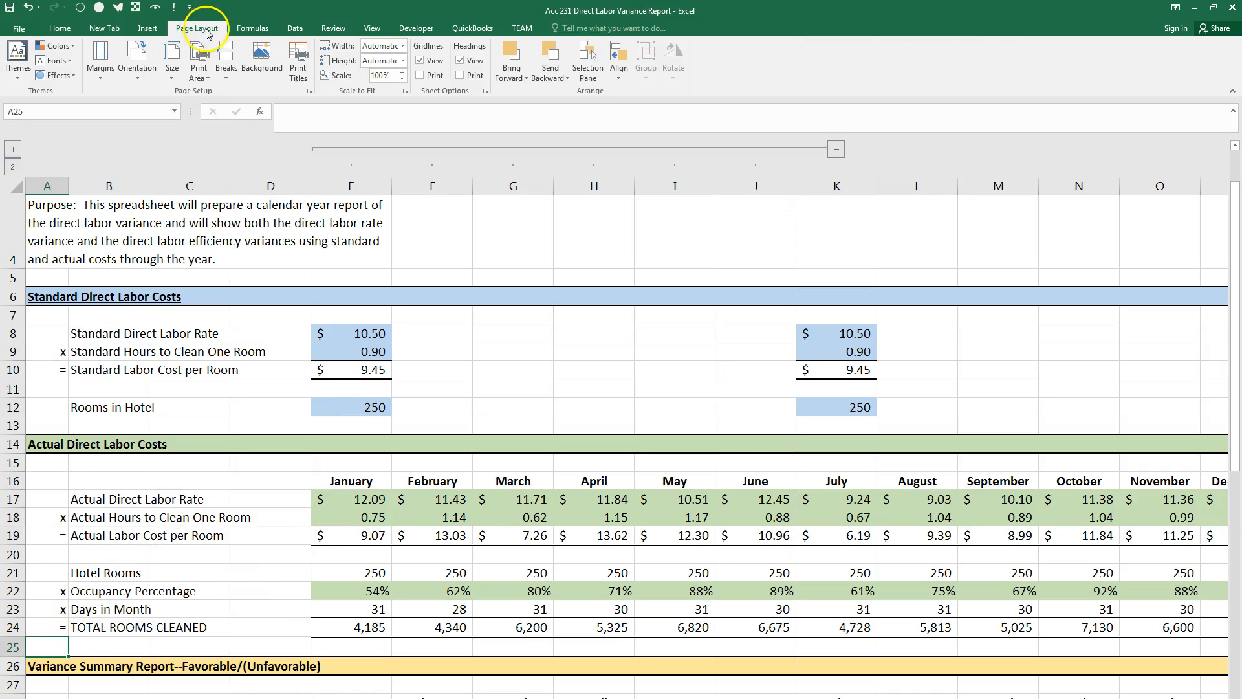
click(231, 65)
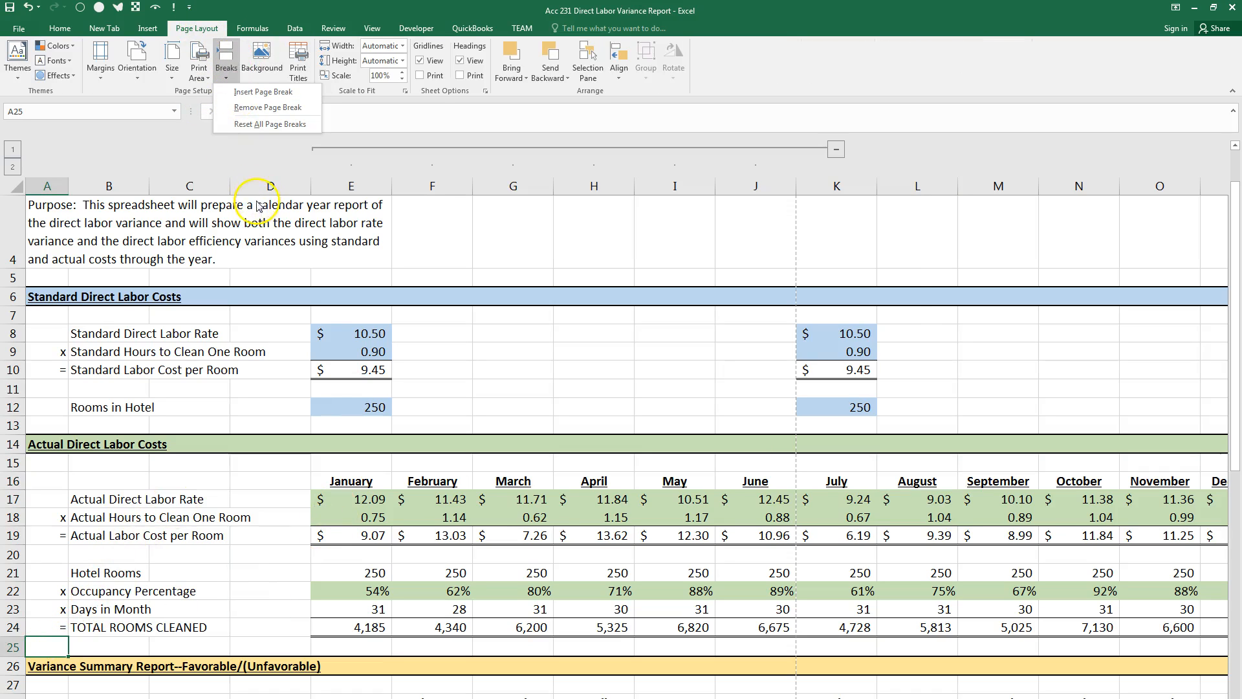
click(299, 65)
click(299, 65)
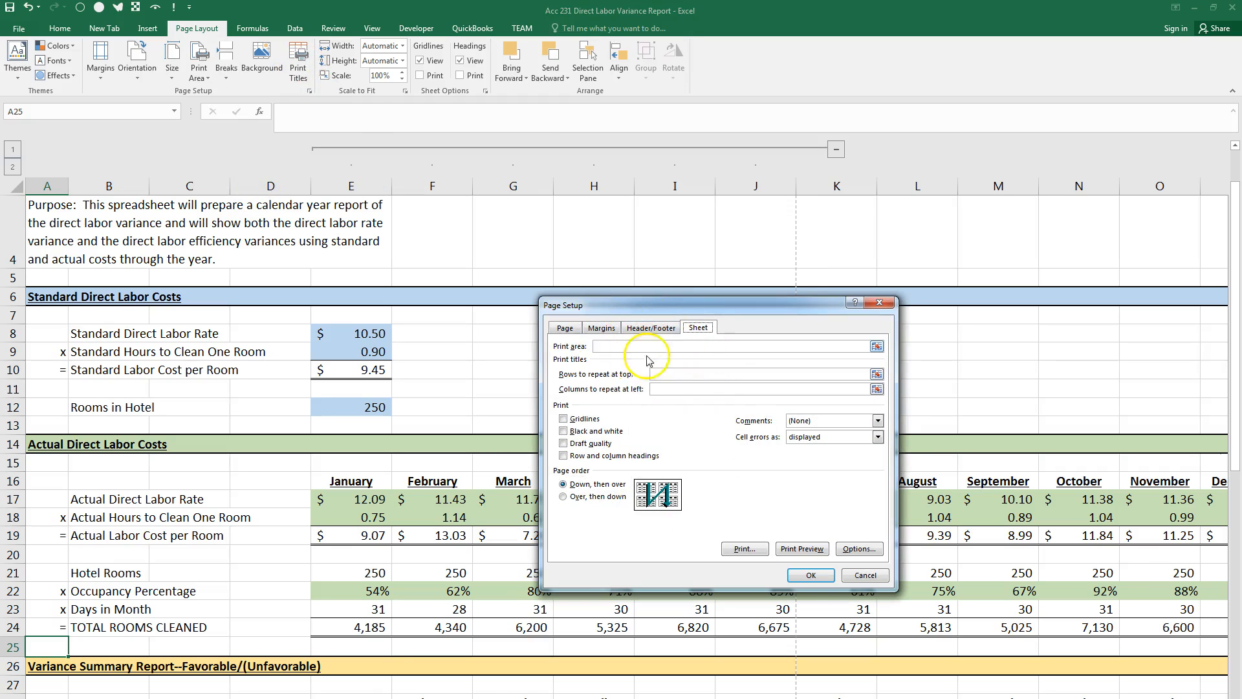
click(877, 374)
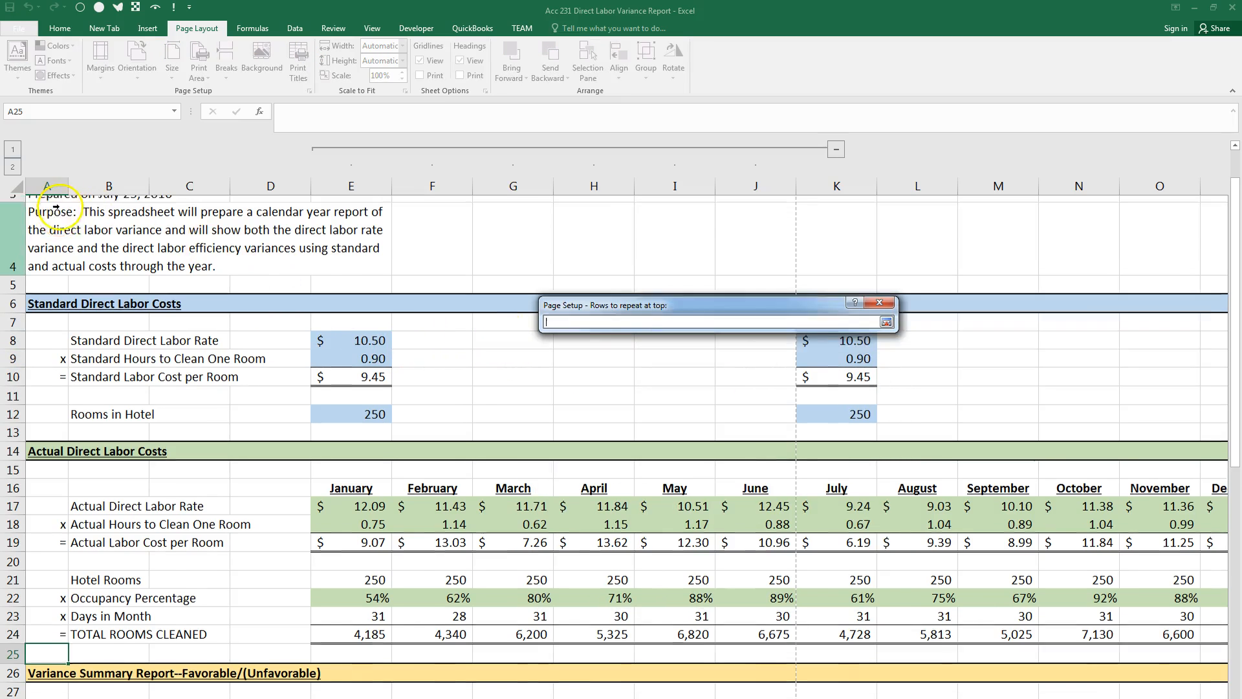
scroll(110, 213, up, 1)
drag(12, 204, 11, 313)
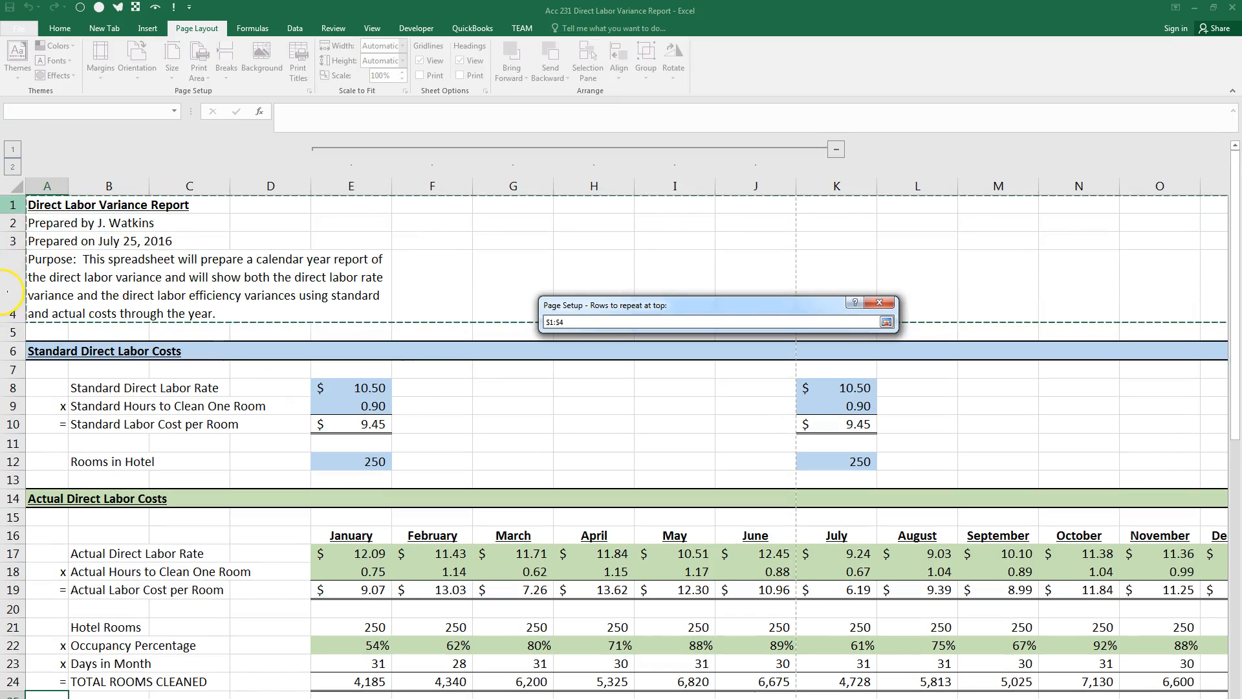
click(886, 322)
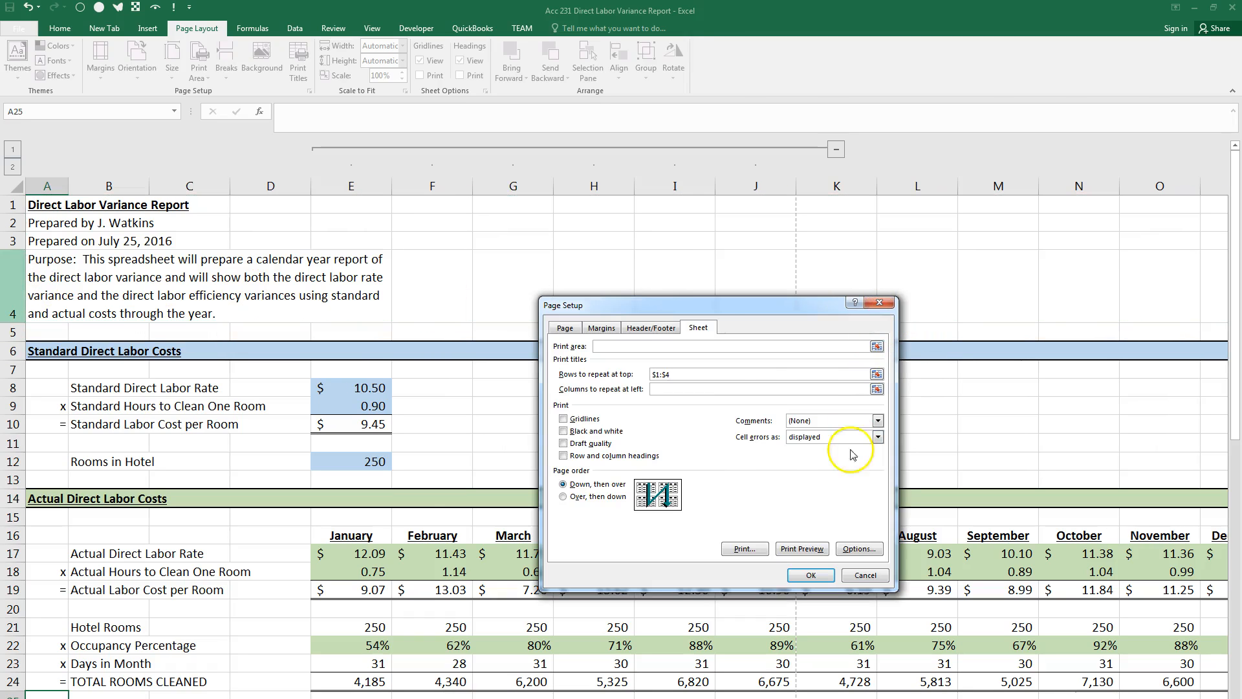
Add a custom footer with the file path and name (&[Path]&[File]) in its right section, and preview the printout
click(651, 328)
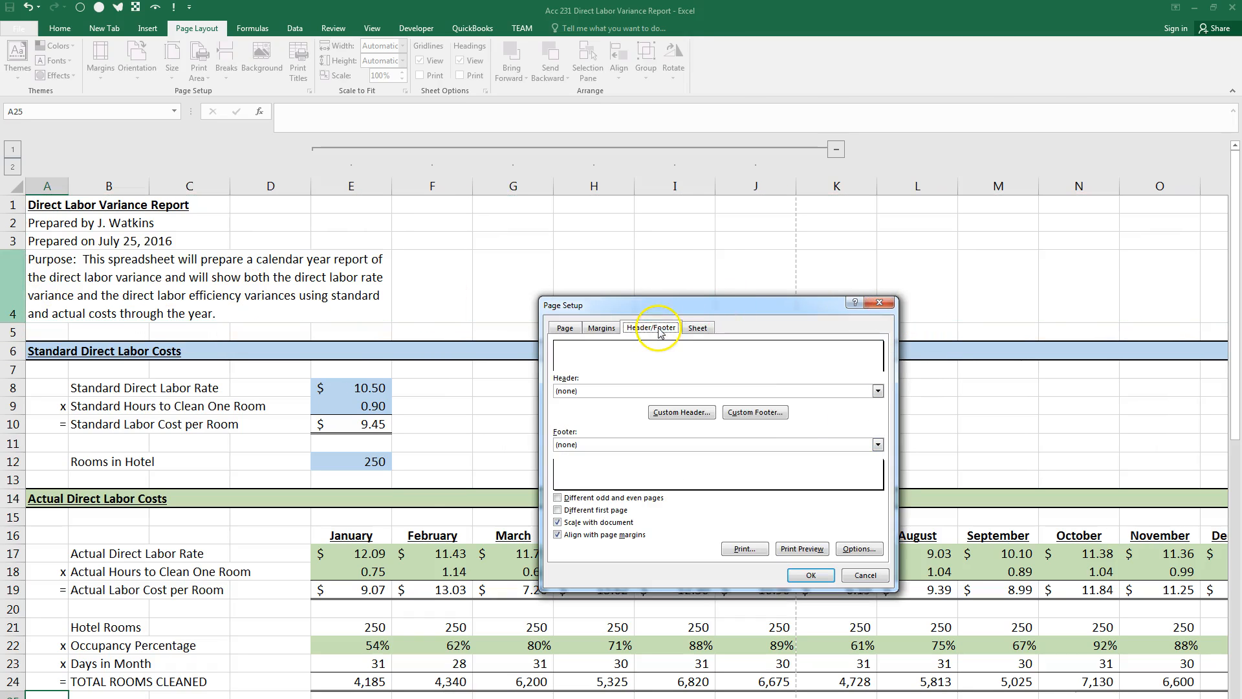
click(753, 409)
click(809, 487)
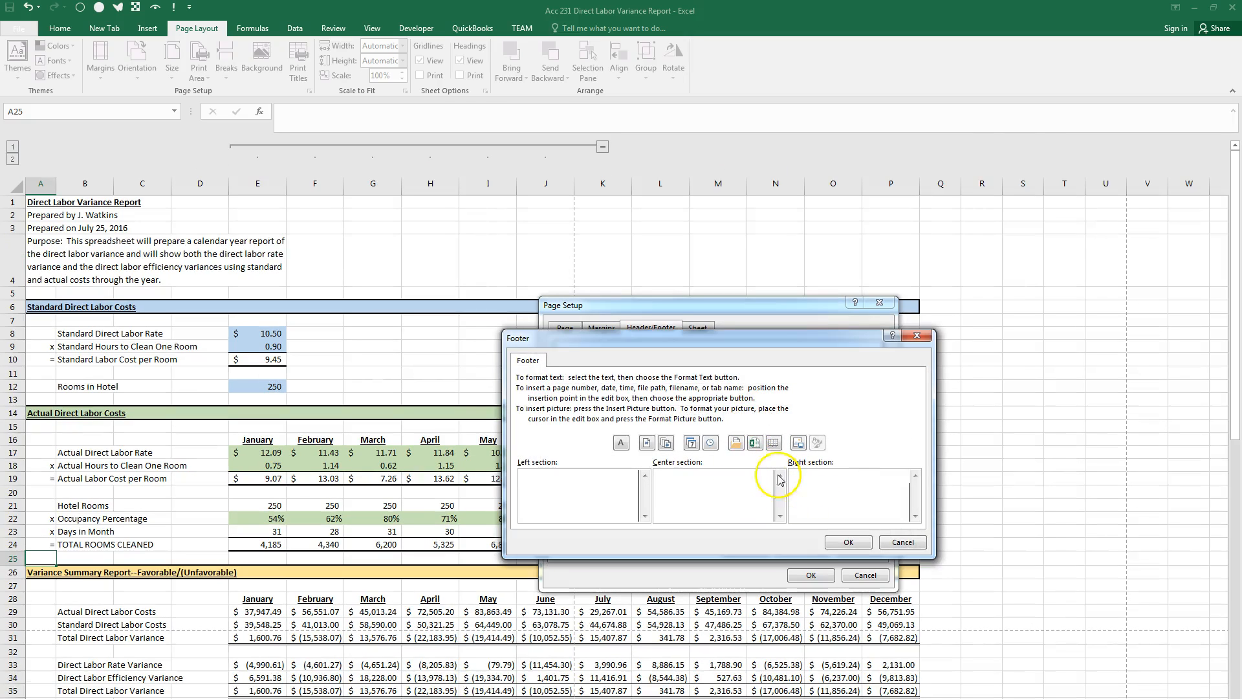
click(736, 442)
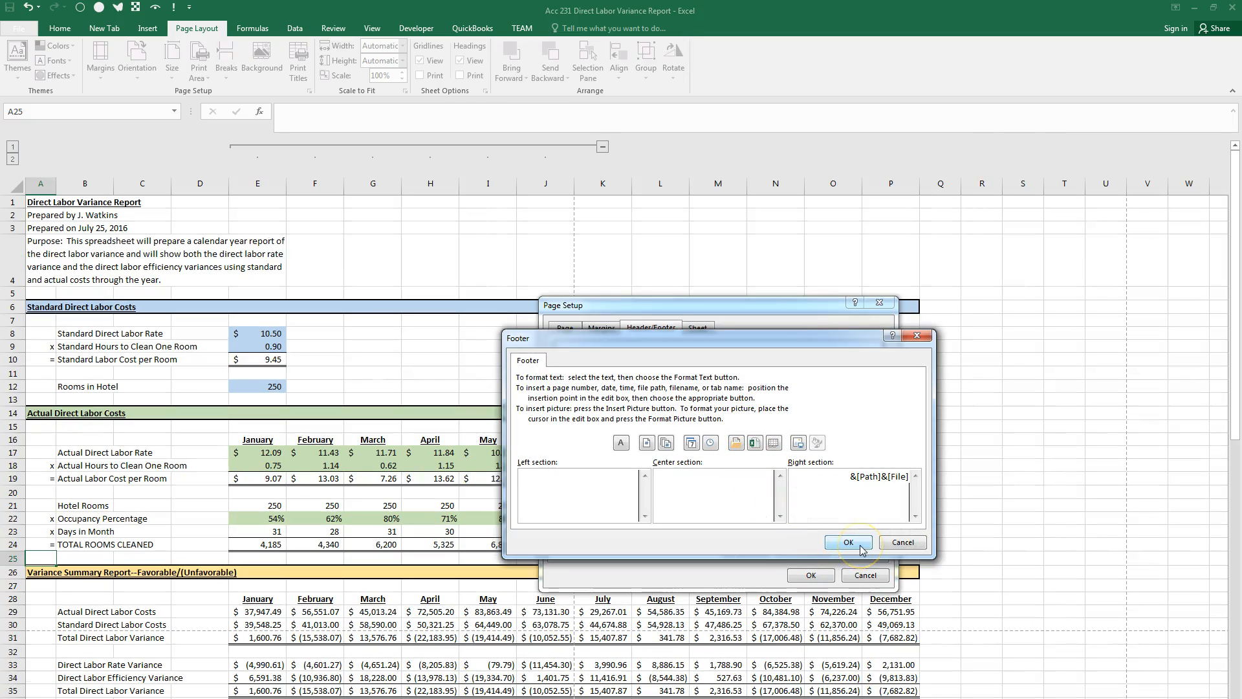
click(848, 542)
click(816, 547)
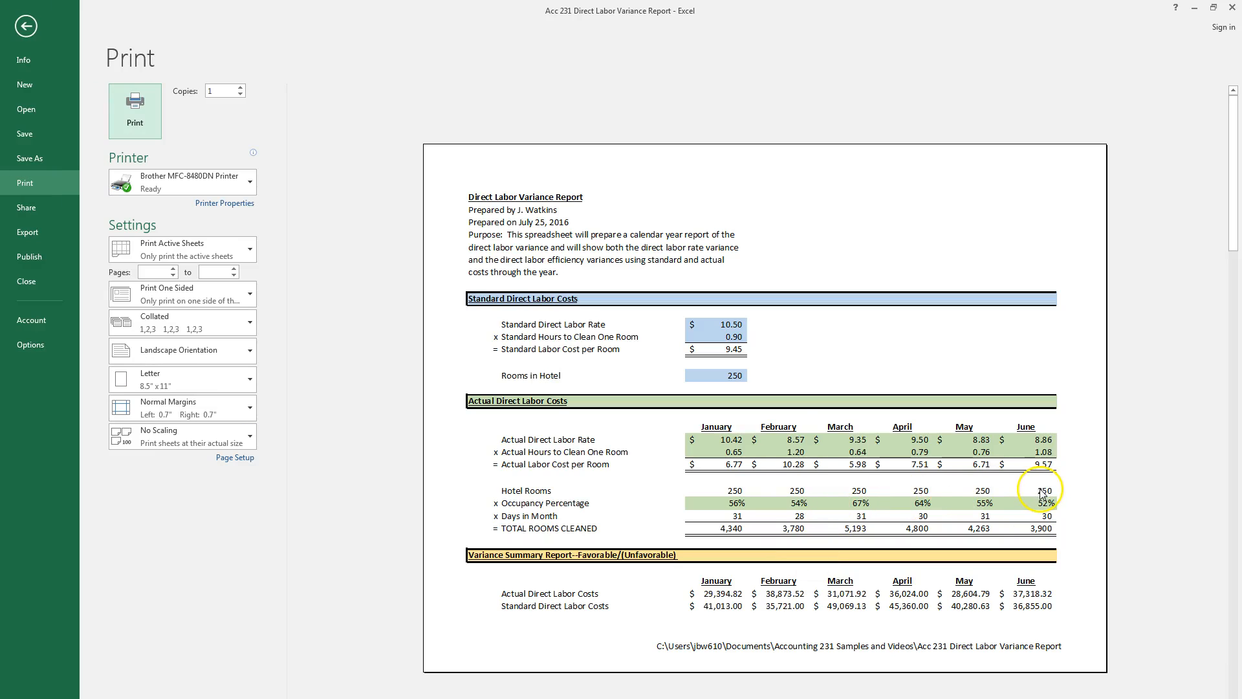
Leave the print preview and insert a page break at cell A25, just above the Variance Summary Report section
click(24, 27)
scroll(89, 514, down, 2)
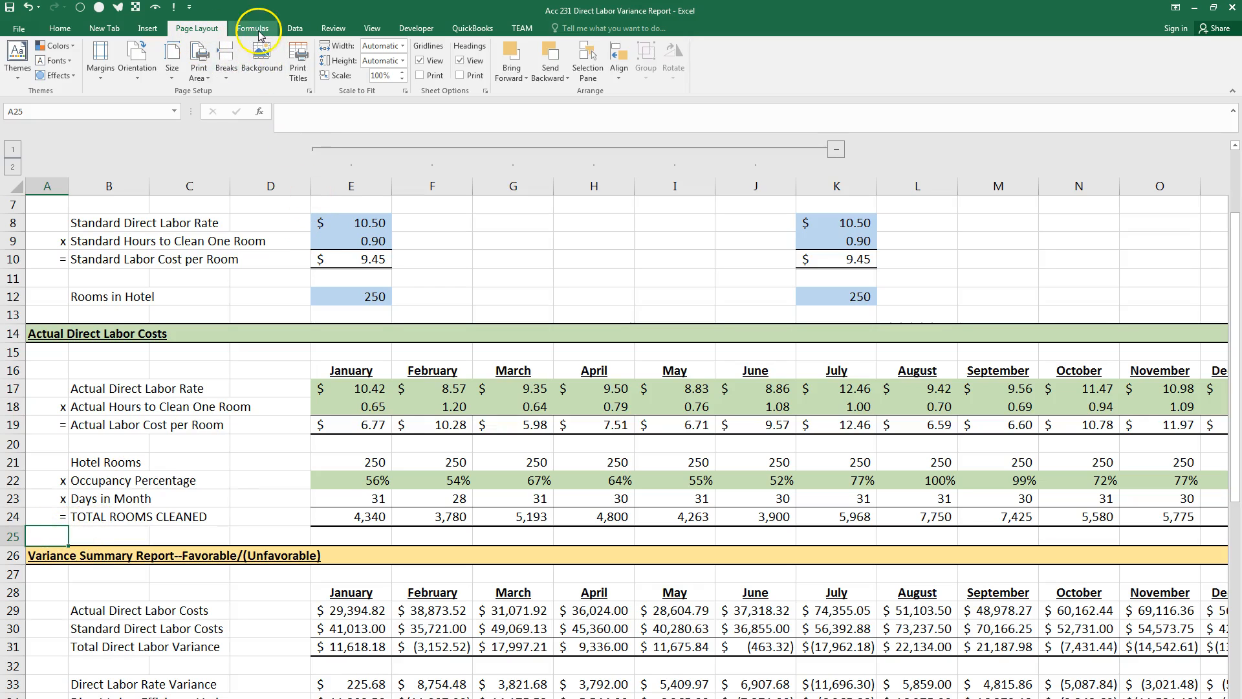
click(232, 66)
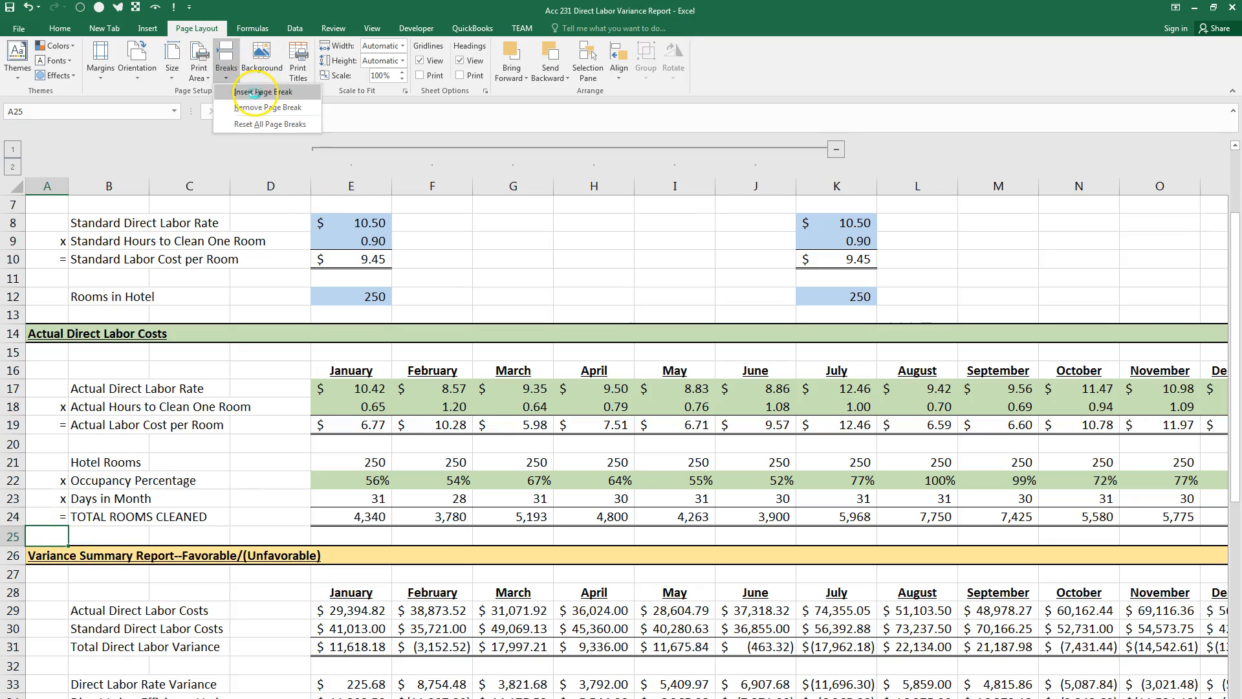
click(254, 93)
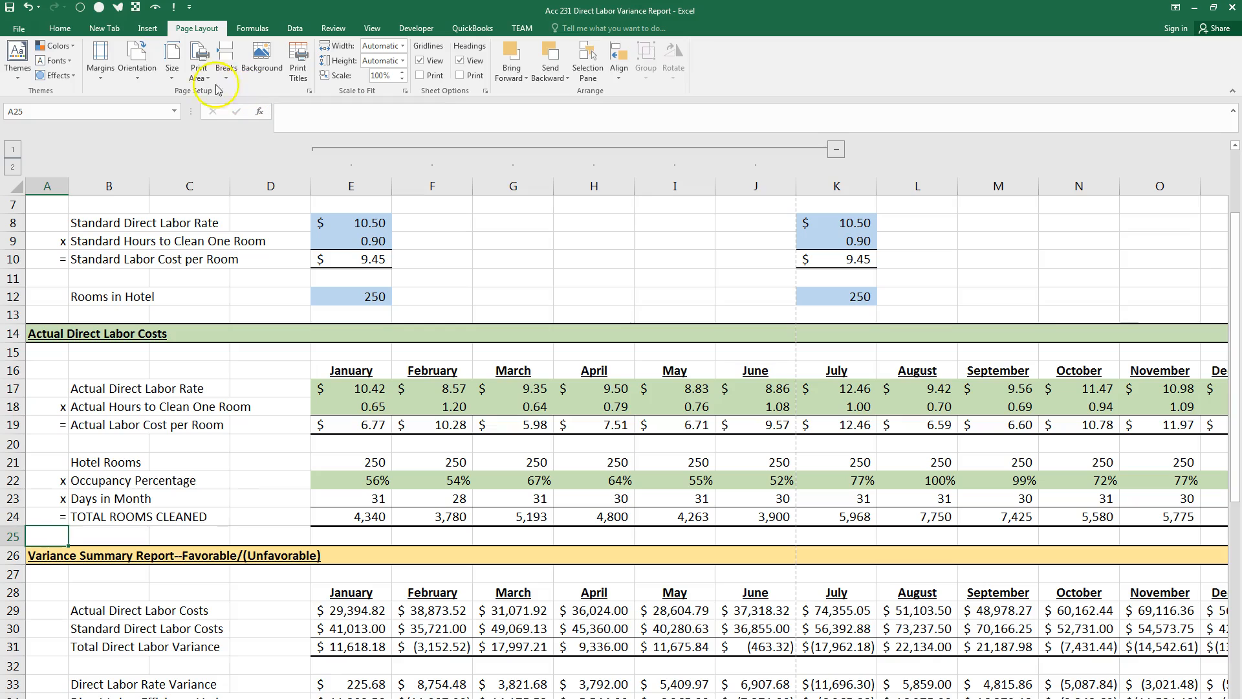
Preview the January to June printout, checking the labor costs page and the variance summary page, and return to the worksheet
click(19, 28)
click(30, 188)
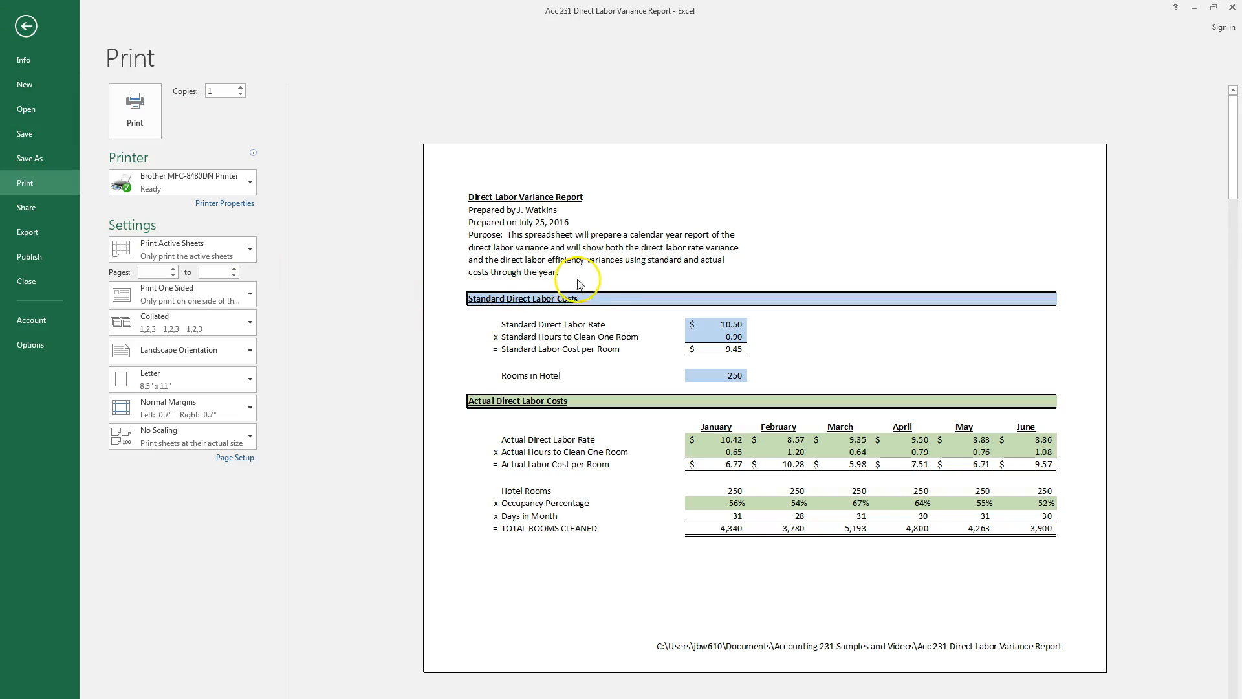
scroll(582, 372, down, 1)
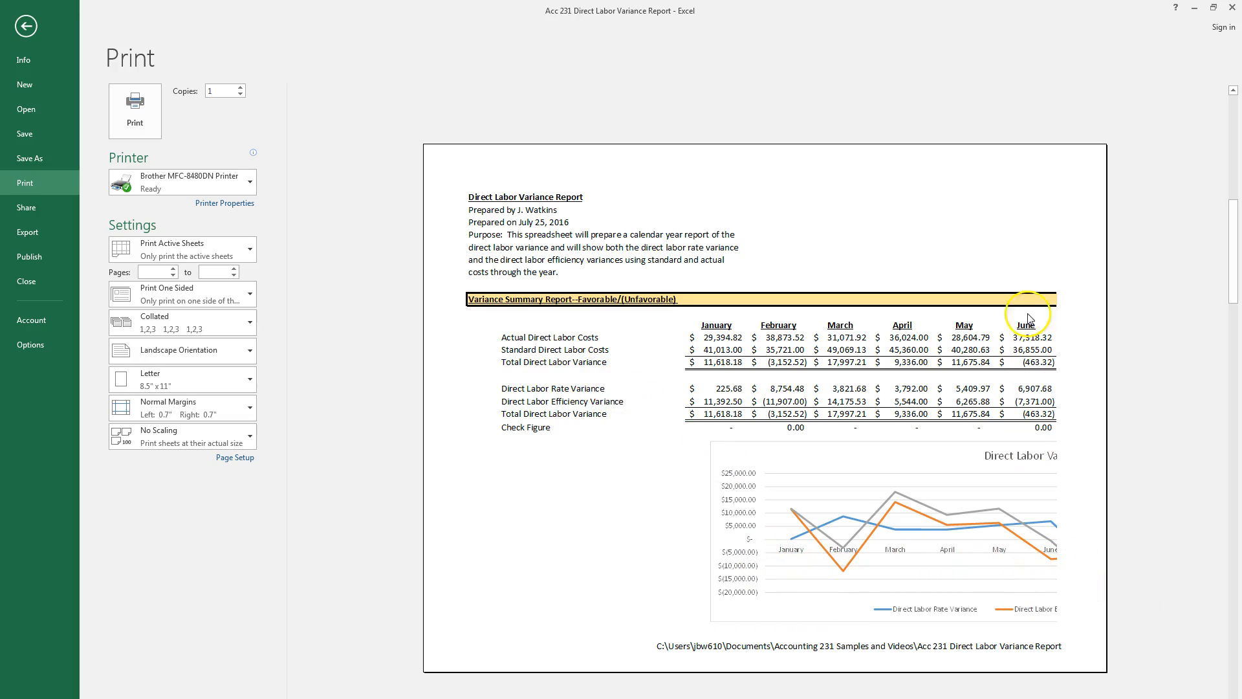
click(26, 25)
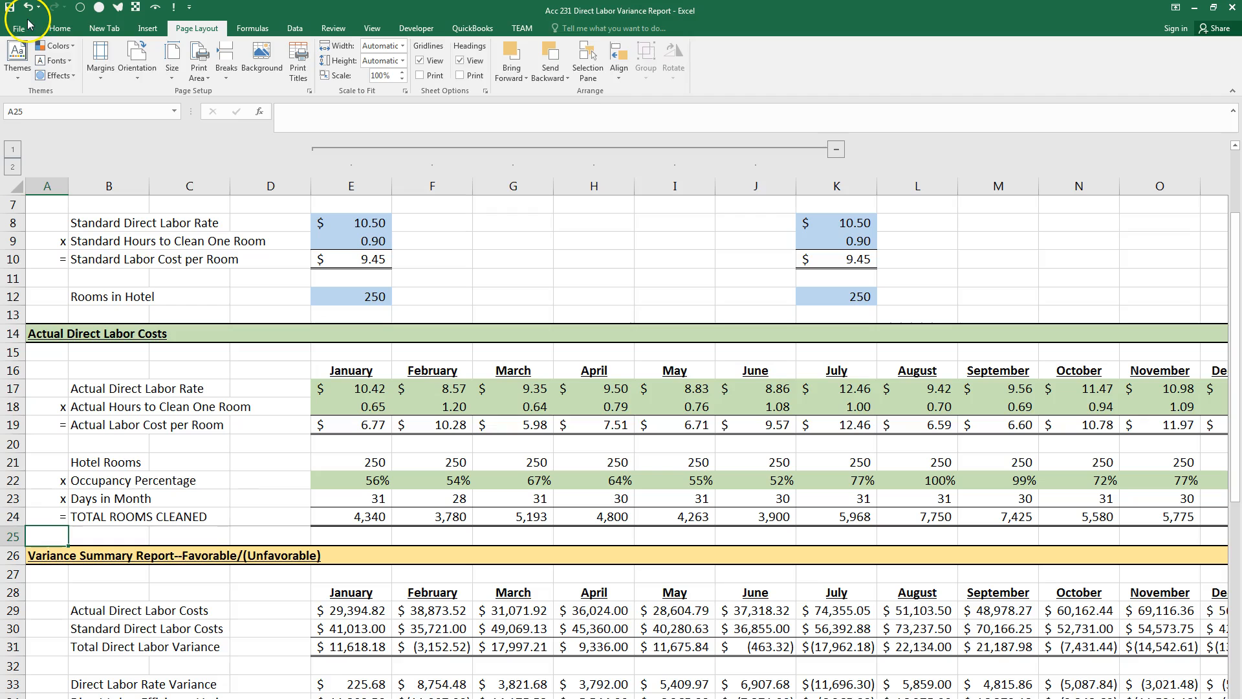
Collapse the January to June column group and preview both pages of the July to December printout
click(838, 151)
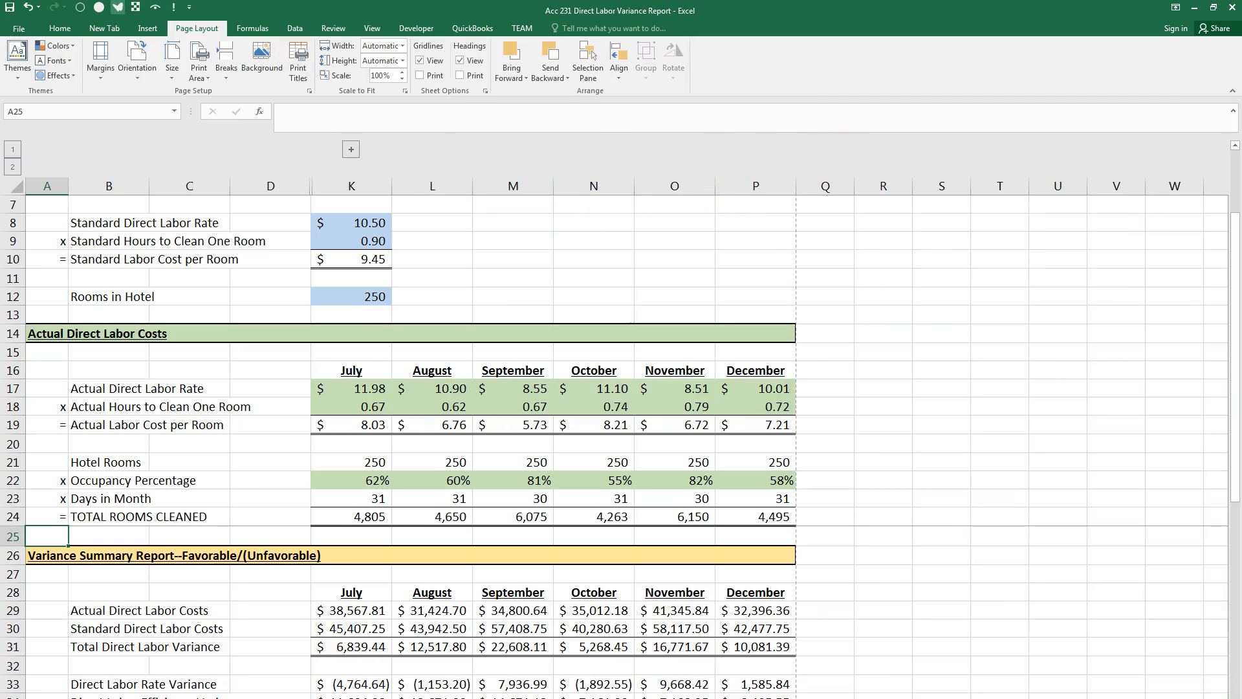
click(19, 29)
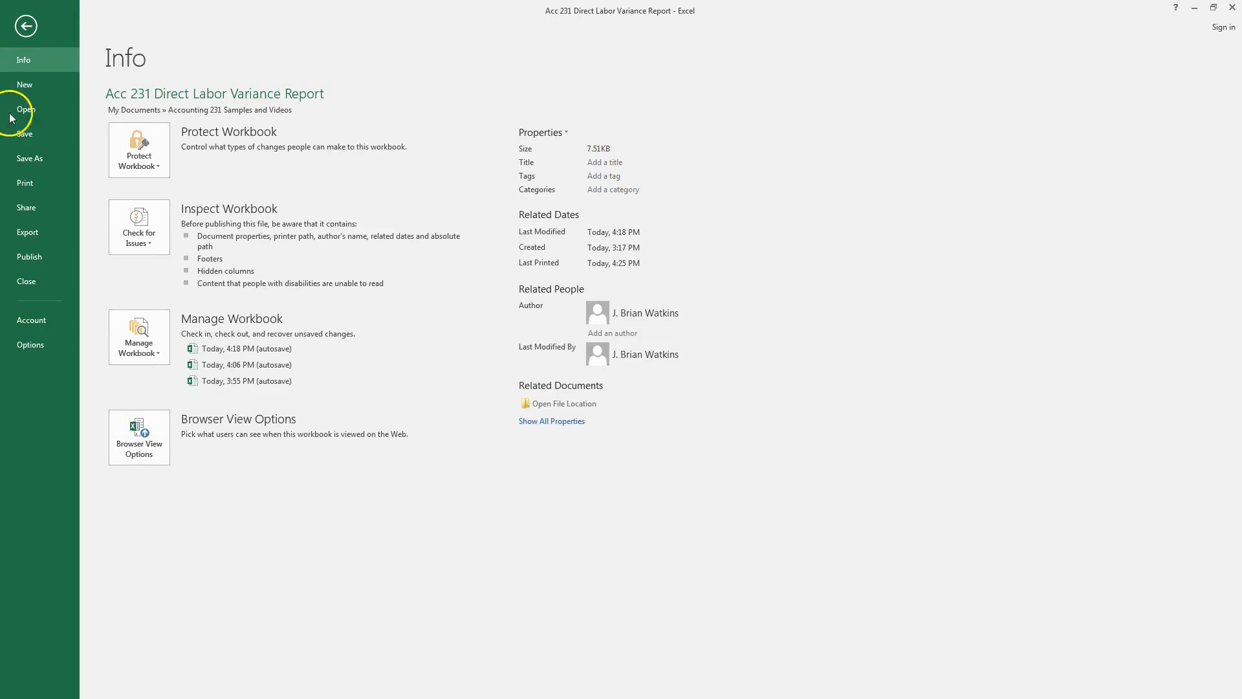
click(23, 183)
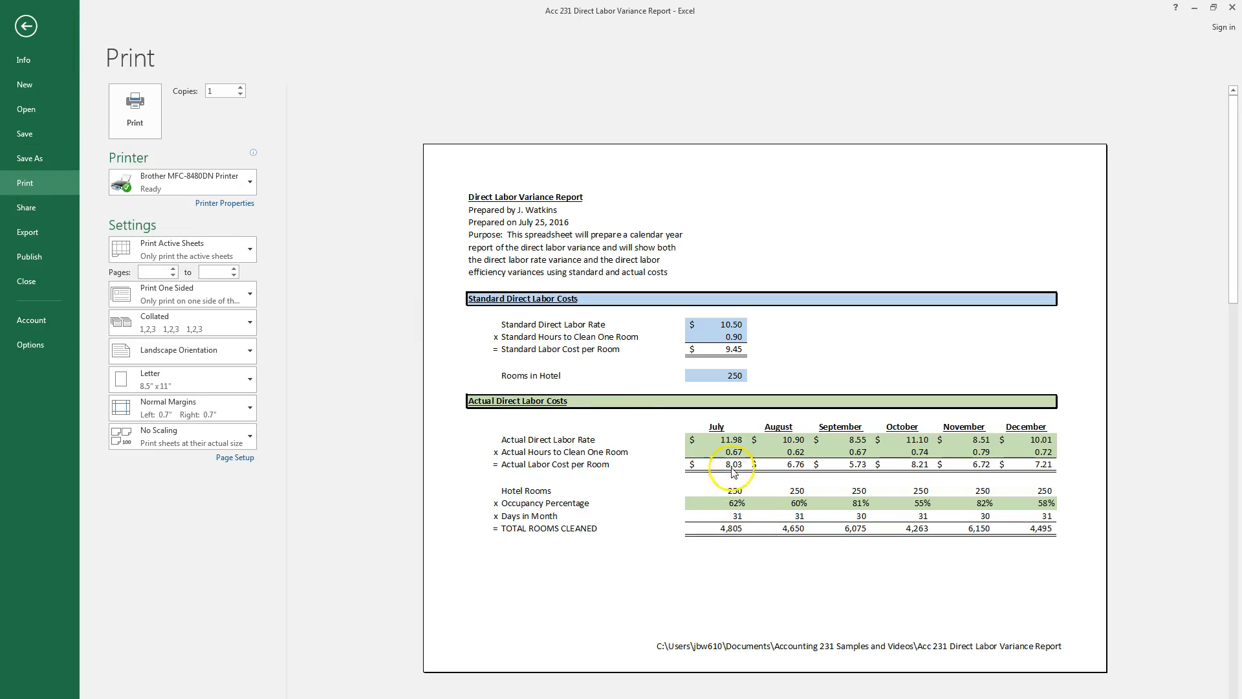
scroll(936, 509, down, 1)
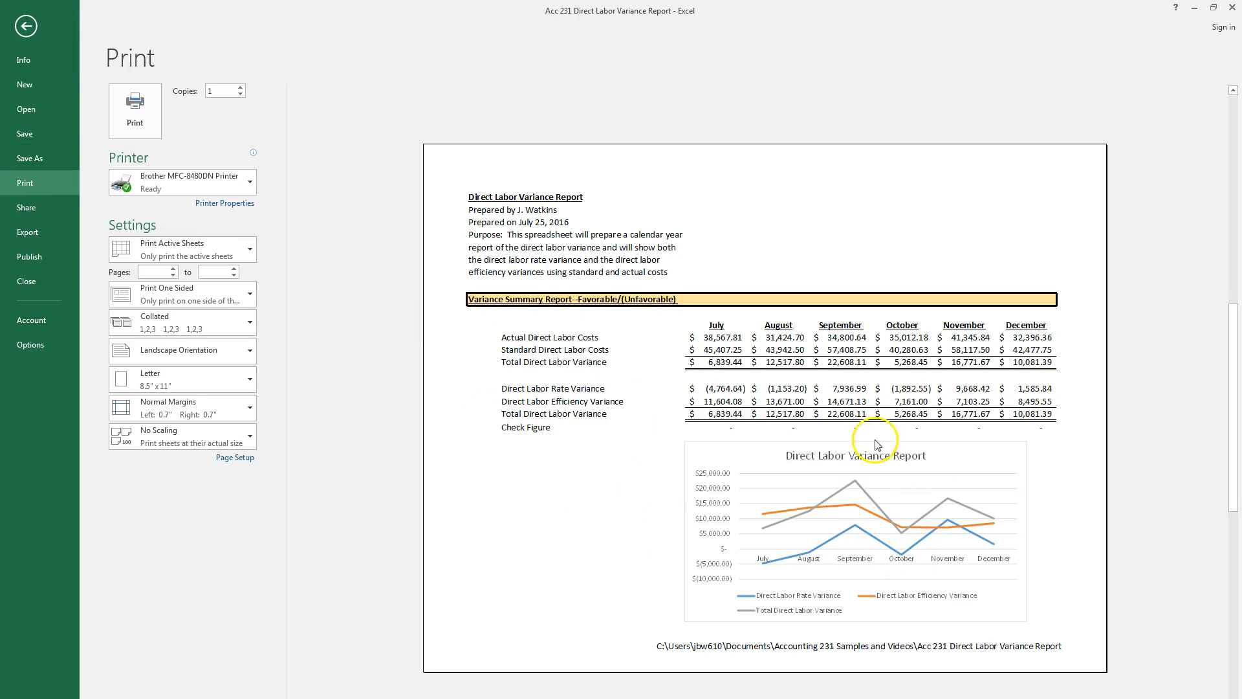